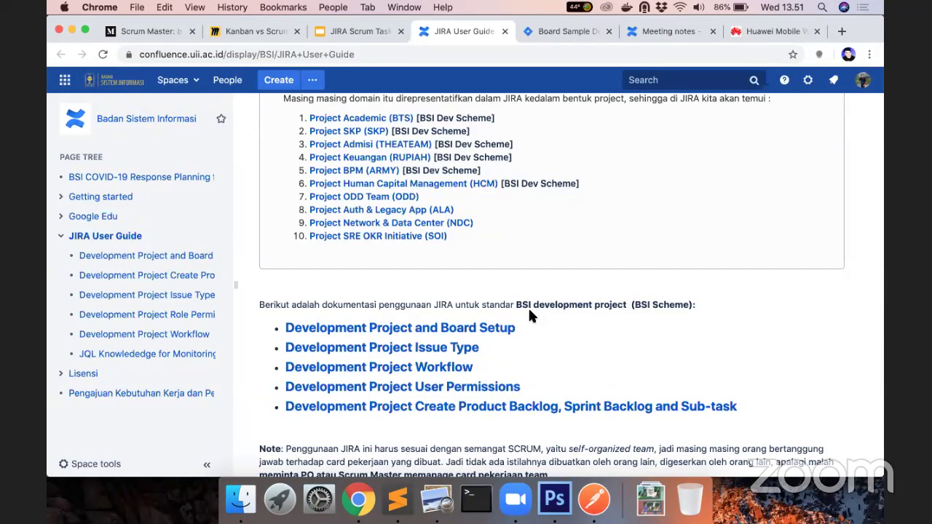
Switch from the JIRA user guide to the Board Sample Dev Tim board and open the X-Sample - Dev Project settings.
{"action": "scroll", "coordinate": [530, 314], "scroll_direction": "down", "scroll_amount": 3}
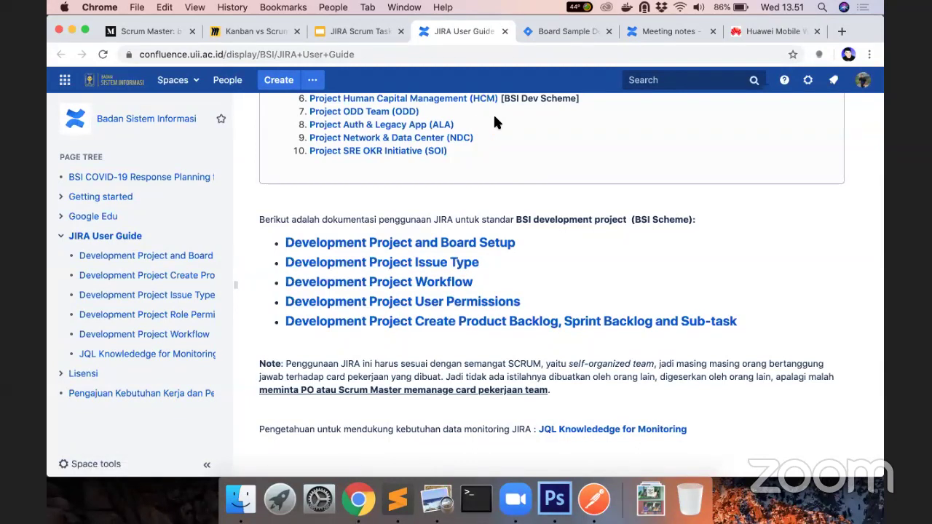
{"action": "left_click", "coordinate": [551, 32]}
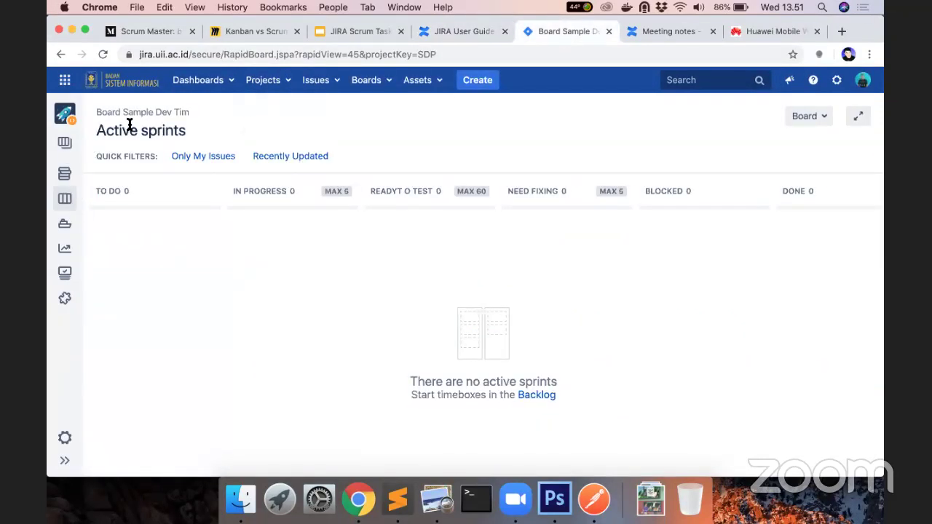
{"action": "left_click", "coordinate": [66, 118]}
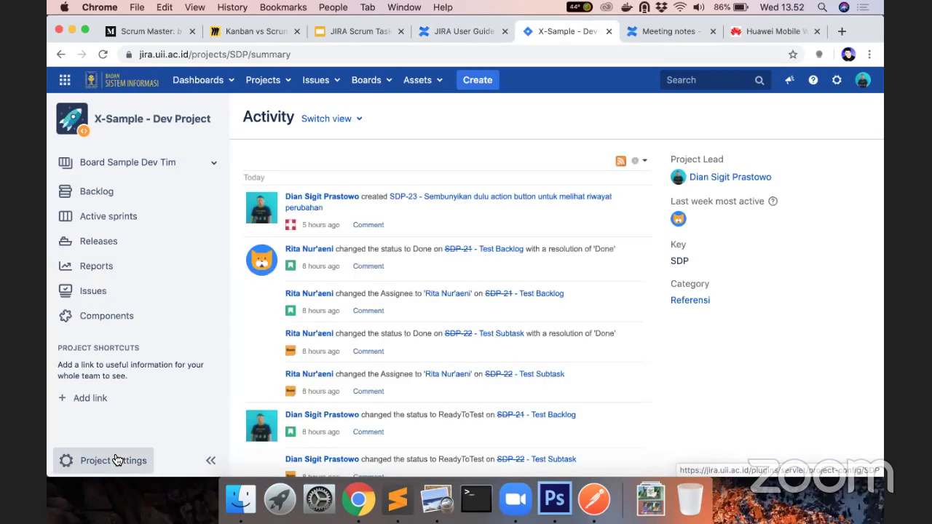
{"action": "left_click", "coordinate": [115, 460]}
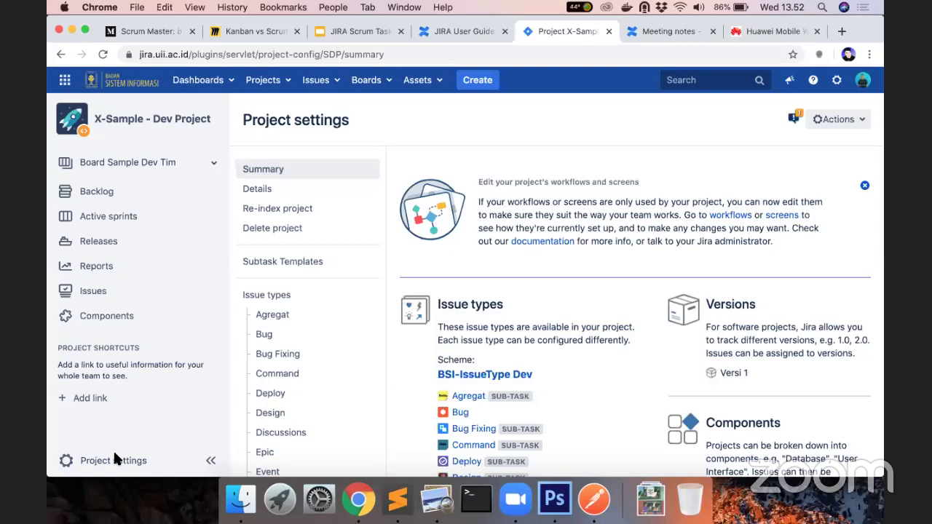
Review the project settings summary, covering issue types, workflows, screens, fields, priorities, roles and permissions.
{"action": "scroll", "coordinate": [139, 407], "scroll_direction": "down", "scroll_amount": 5}
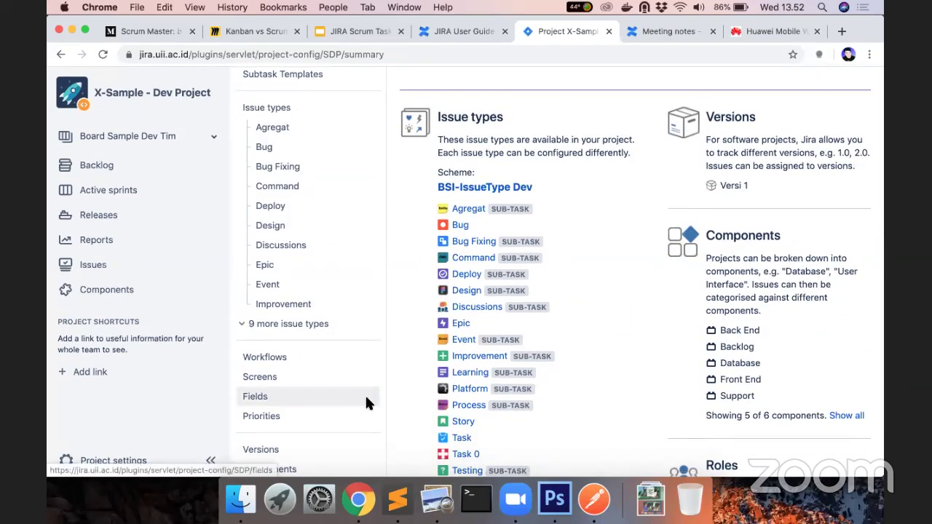
{"action": "scroll", "coordinate": [366, 403], "scroll_direction": "down", "scroll_amount": 7}
{"action": "scroll", "coordinate": [366, 404], "scroll_direction": "down", "scroll_amount": 2}
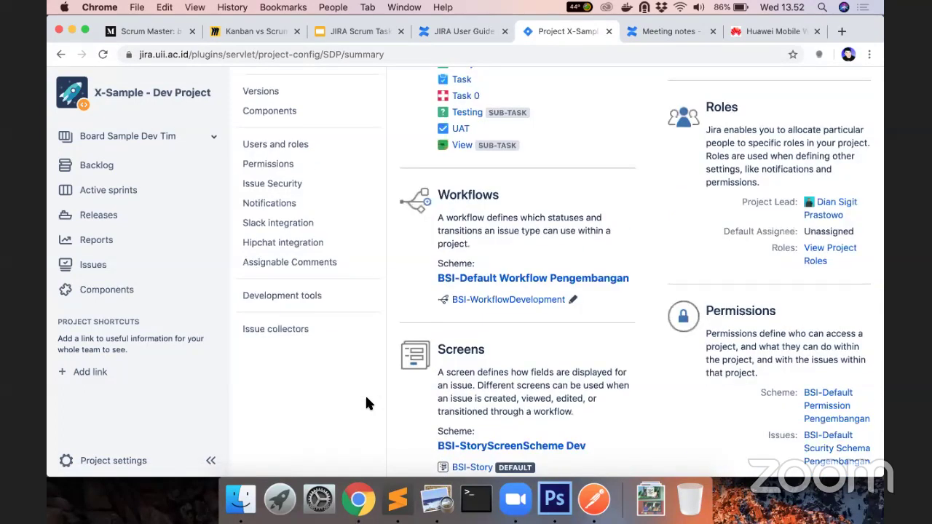
{"action": "scroll", "coordinate": [366, 404], "scroll_direction": "down", "scroll_amount": 4}
{"action": "scroll", "coordinate": [367, 404], "scroll_direction": "down", "scroll_amount": 6}
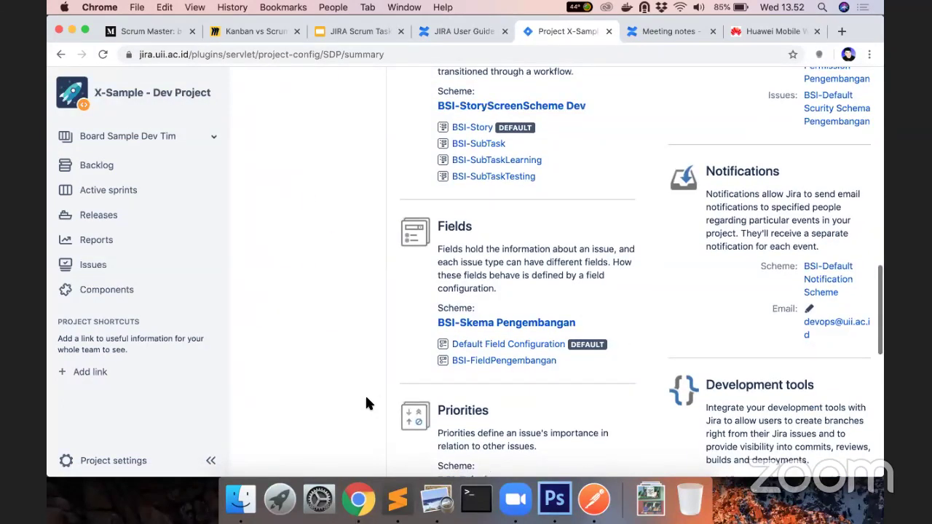
{"action": "scroll", "coordinate": [366, 404], "scroll_direction": "down", "scroll_amount": 14}
{"action": "scroll", "coordinate": [367, 405], "scroll_direction": "up", "scroll_amount": 15}
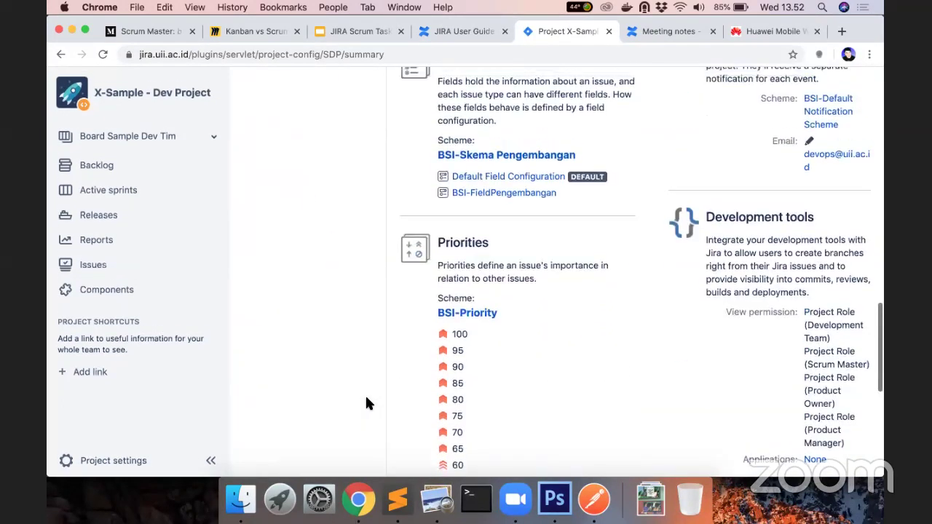
{"action": "scroll", "coordinate": [367, 404], "scroll_direction": "up", "scroll_amount": 2}
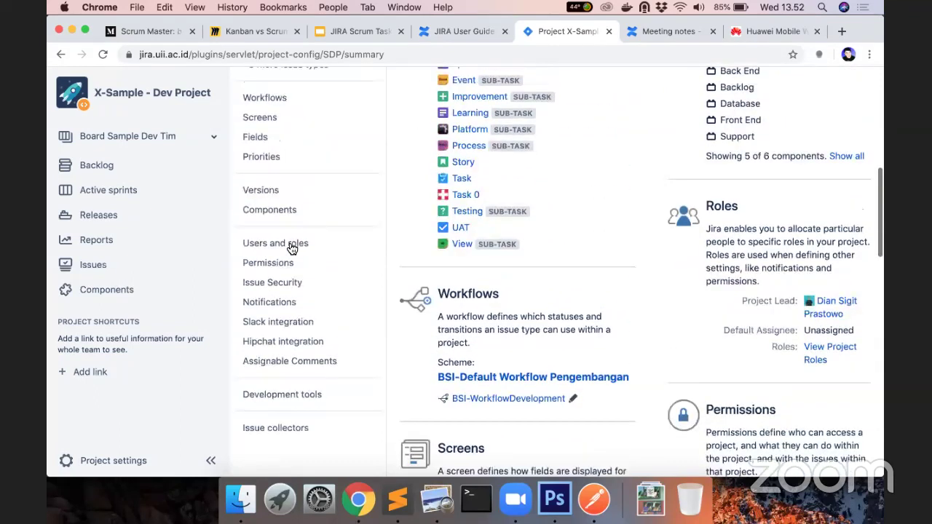
Open the project's users and roles, collapse the project sidebar and review the members listed under each role.
{"action": "left_click", "coordinate": [291, 245]}
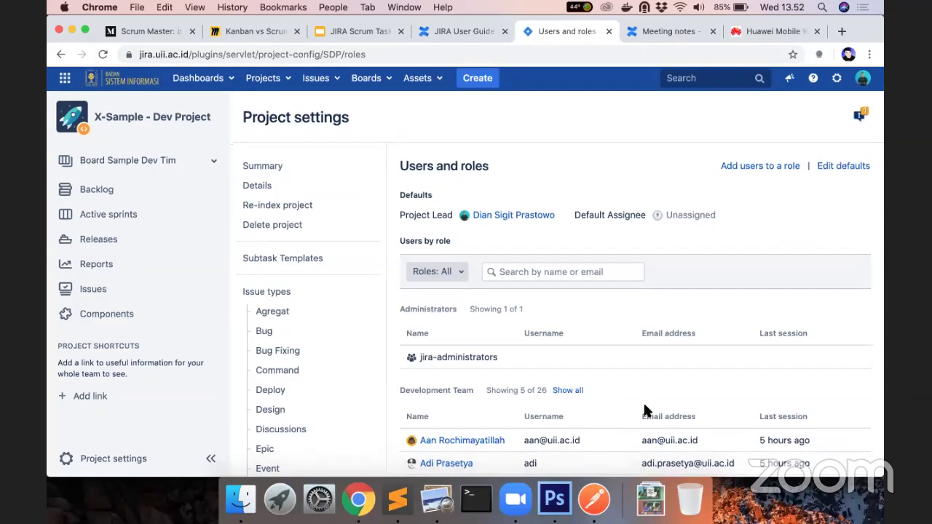
{"action": "scroll", "coordinate": [644, 411], "scroll_direction": "down", "scroll_amount": 5}
{"action": "scroll", "coordinate": [633, 411], "scroll_direction": "down", "scroll_amount": 5}
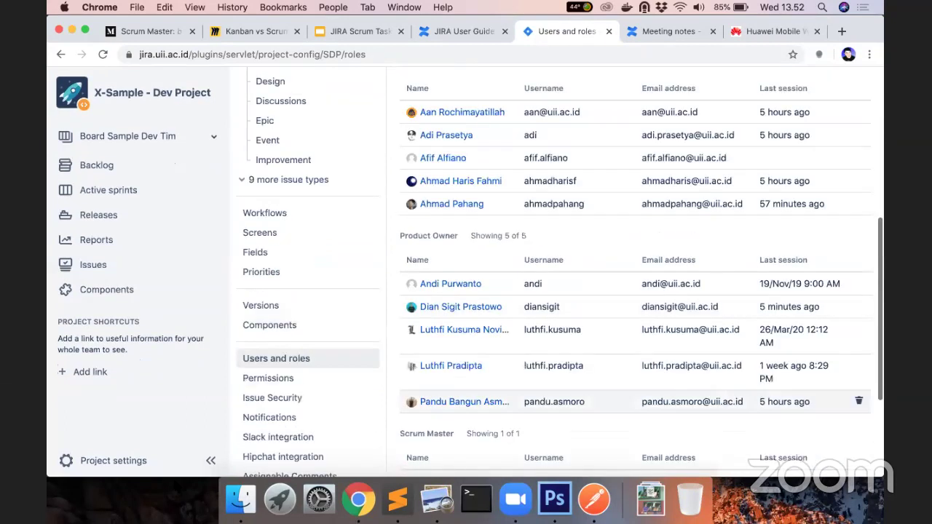
{"action": "left_click", "coordinate": [210, 460]}
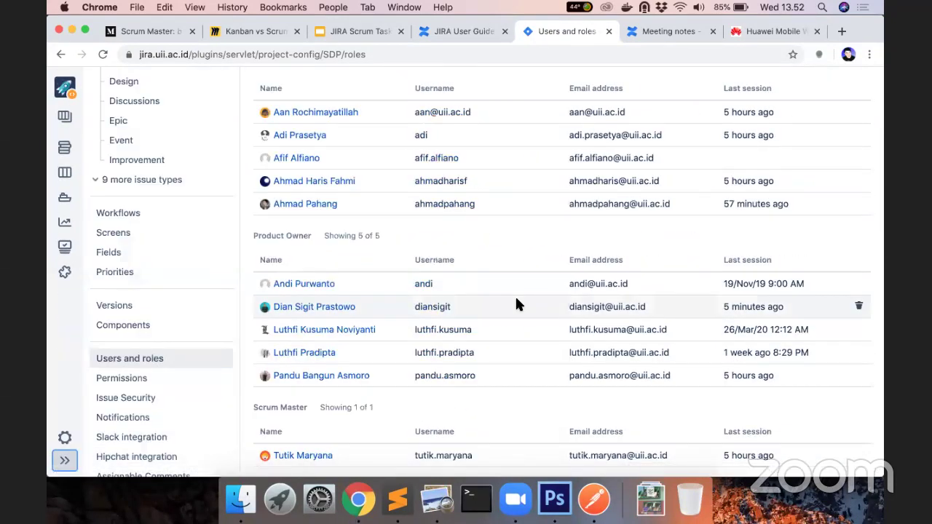
{"action": "scroll", "coordinate": [516, 304], "scroll_direction": "up", "scroll_amount": 4}
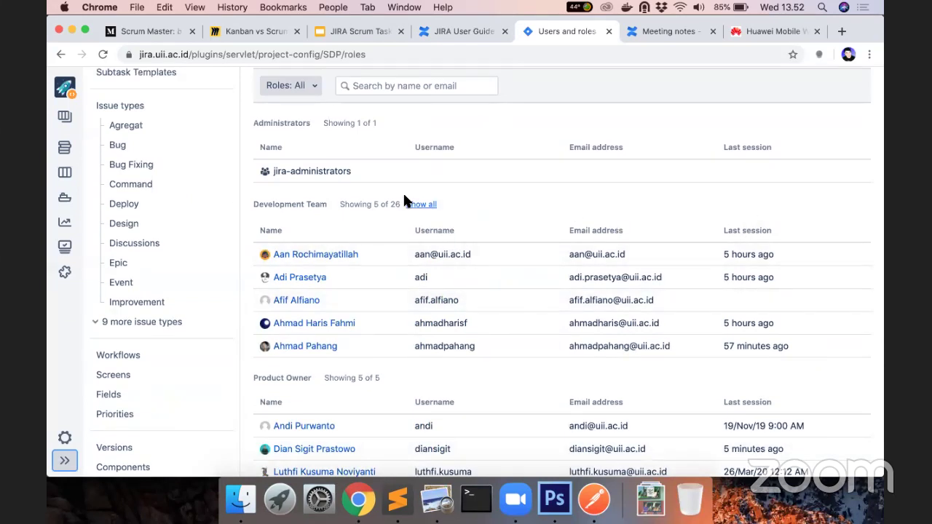
{"action": "scroll", "coordinate": [405, 201], "scroll_direction": "up", "scroll_amount": 5}
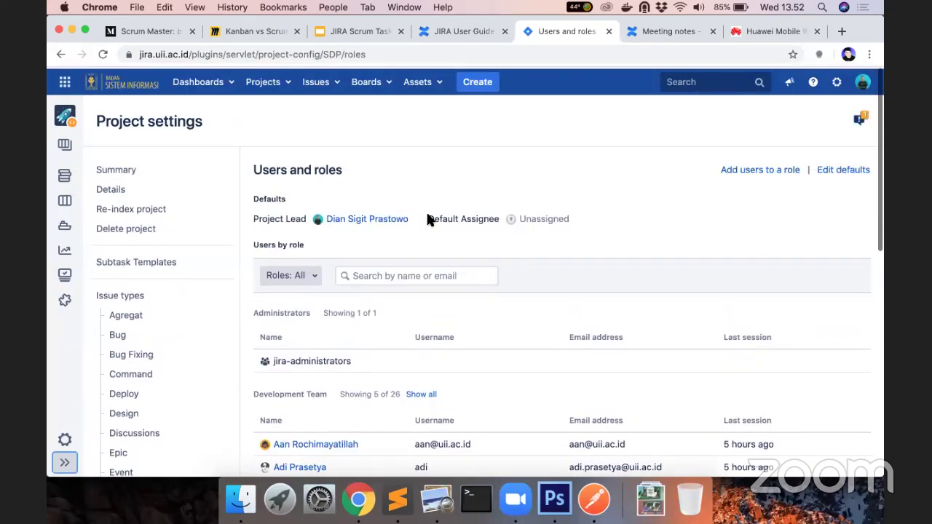
Try searching for a user by name in the form for adding users to a role, and dismiss the form.
{"action": "left_click", "coordinate": [770, 169]}
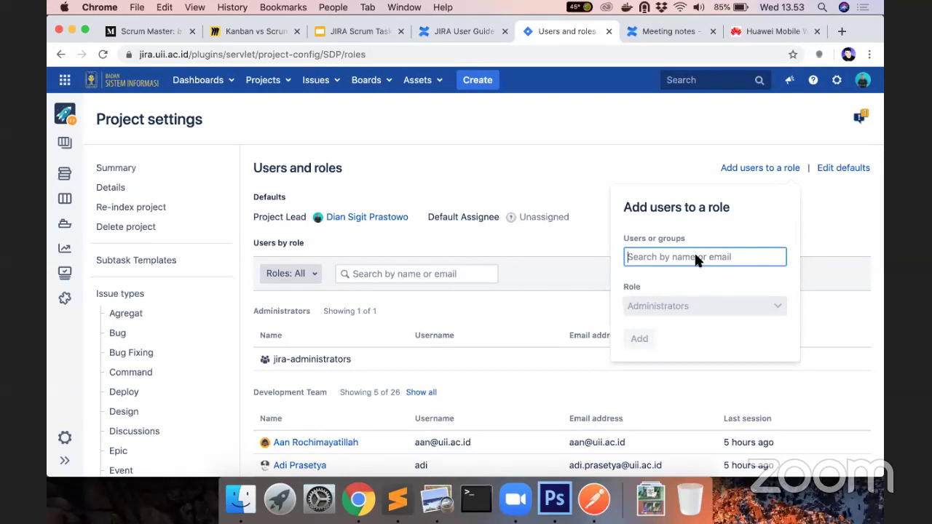
{"action": "type", "text": "a"}
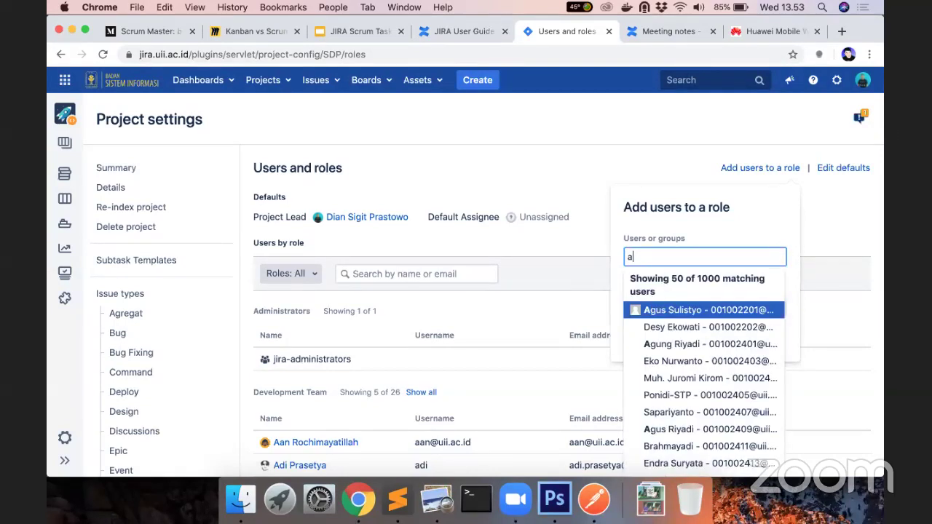
{"action": "key", "text": "BackSpace"}
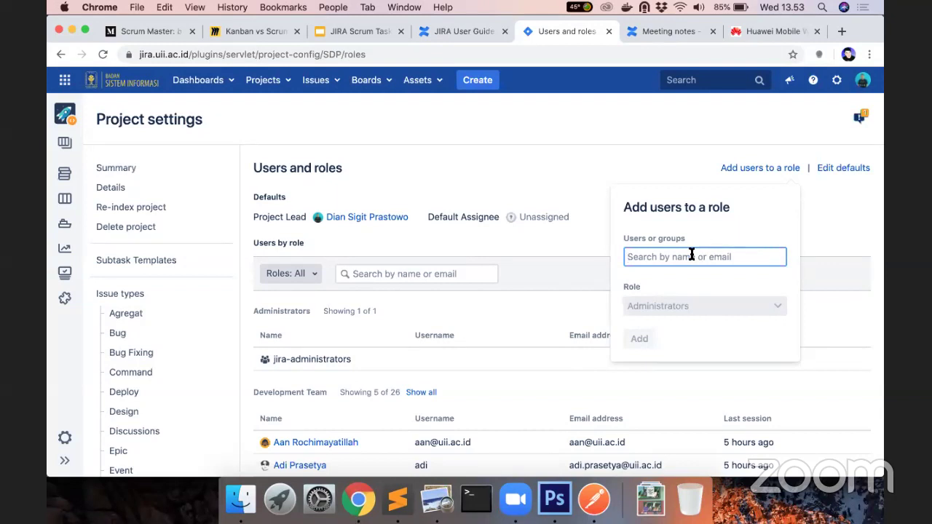
{"action": "type", "text": "Syaif"}
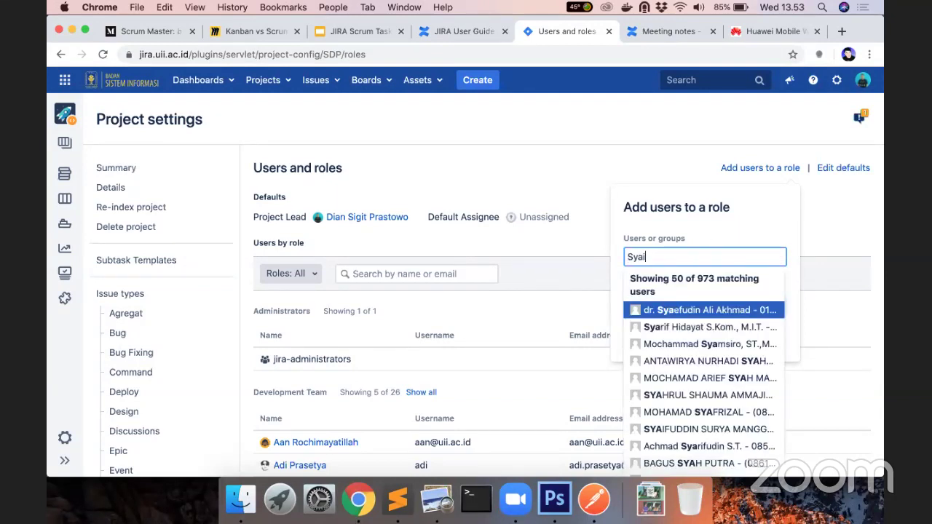
{"action": "key", "text": "BackSpace"}
{"action": "key", "text": "BackSpace"}
{"action": "key", "text": "BackSpace"}
{"action": "key", "text": "BackSpace"}
{"action": "key", "text": "BackSpace"}
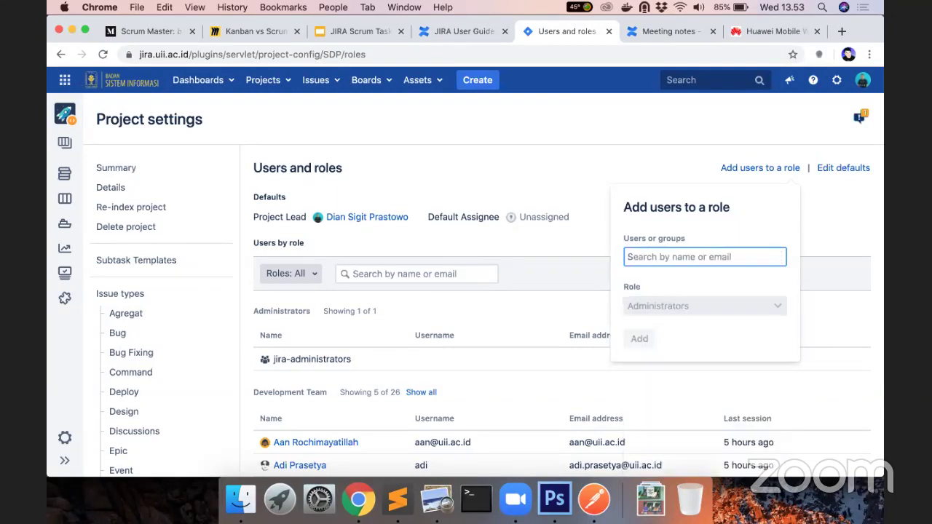
{"action": "left_click", "coordinate": [531, 185]}
Open the Jira administration's User management page in a new browser tab.
{"action": "left_click", "coordinate": [837, 80]}
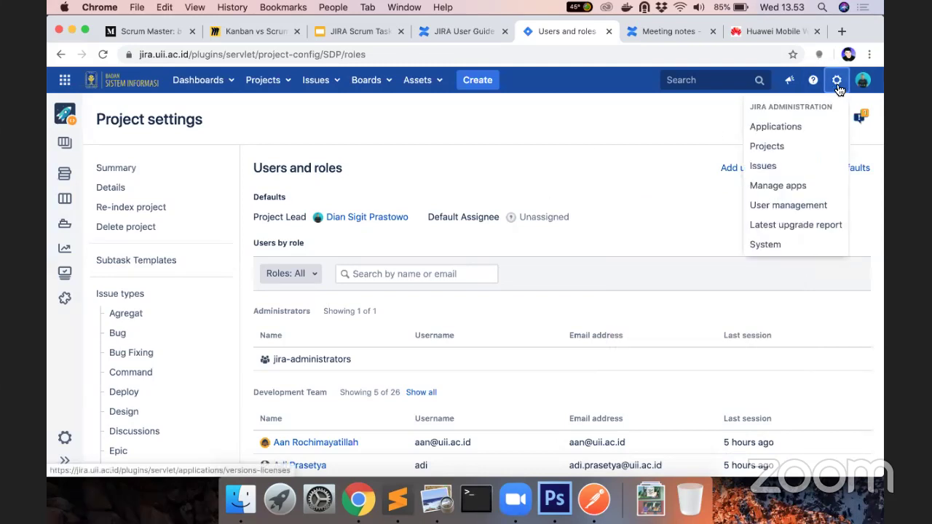
{"action": "left_click", "coordinate": [813, 80]}
{"action": "left_click", "coordinate": [862, 80]}
{"action": "left_click", "coordinate": [837, 81]}
{"action": "right_click", "coordinate": [811, 207]}
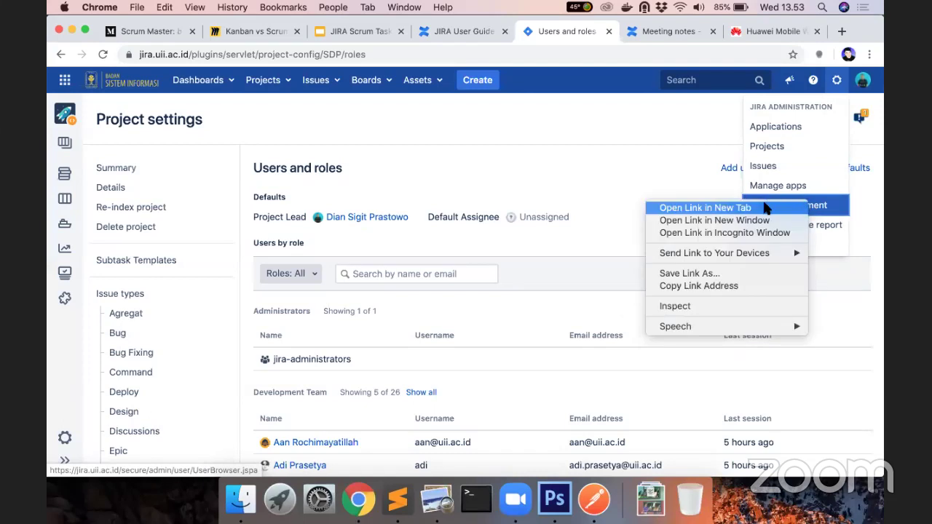
{"action": "left_click", "coordinate": [798, 209]}
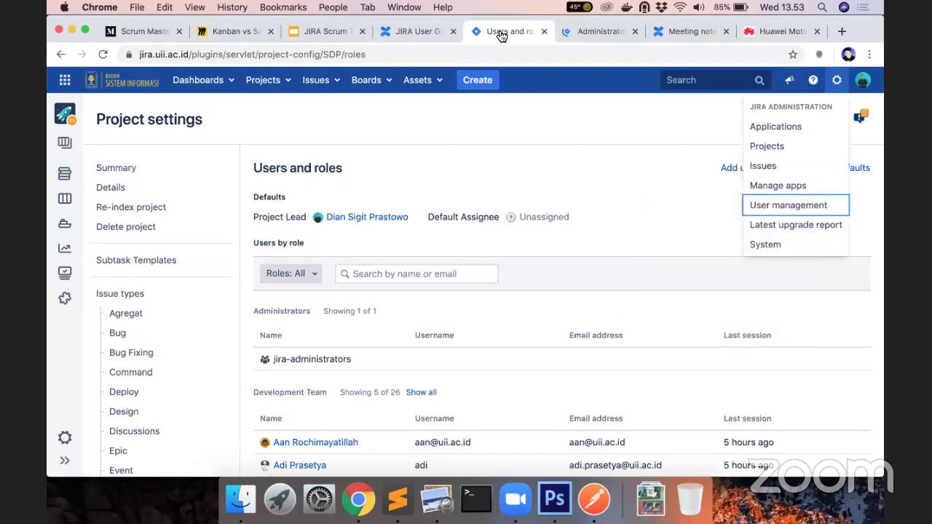
Return to the project settings summary and examine the BSI-IssueType Dev issue types and the workflow scheme.
{"action": "left_click", "coordinate": [60, 435]}
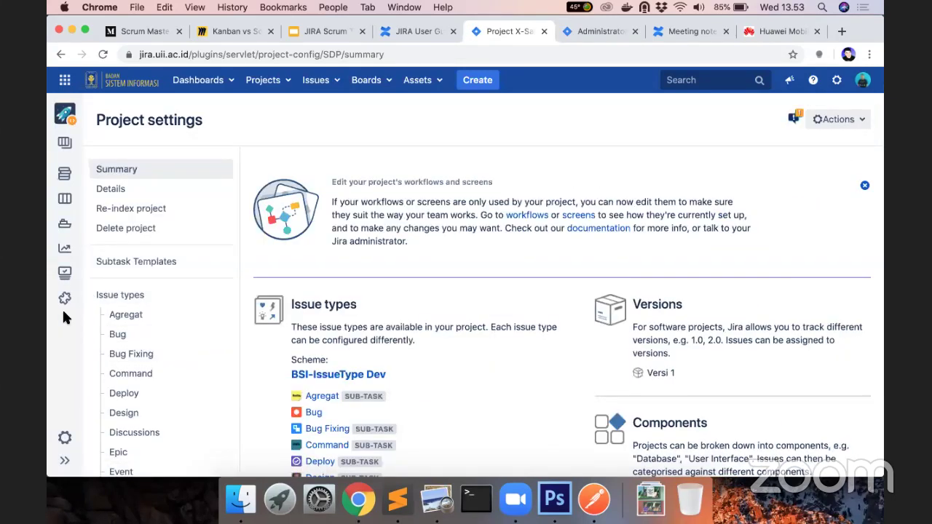
{"action": "mouse_move", "coordinate": [65, 143]}
{"action": "scroll", "coordinate": [289, 318], "scroll_direction": "down", "scroll_amount": 1}
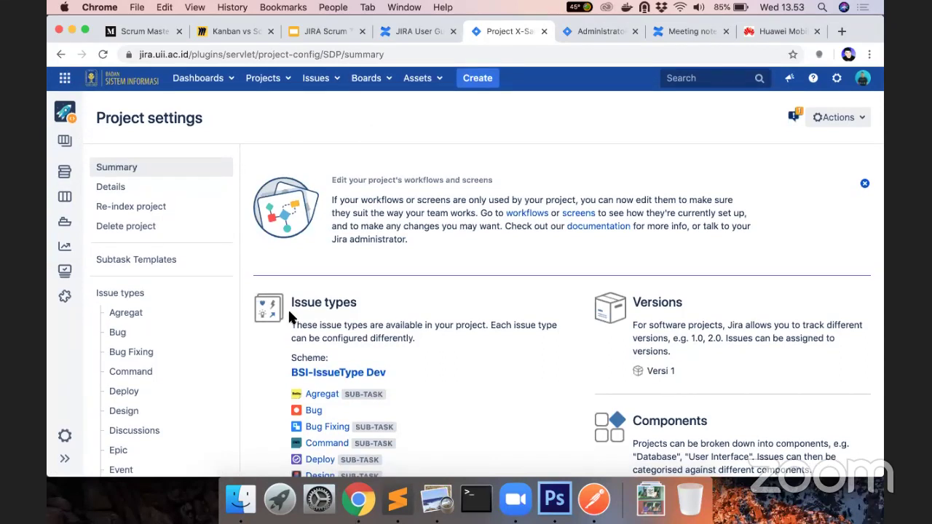
{"action": "scroll", "coordinate": [288, 308], "scroll_direction": "down", "scroll_amount": 5}
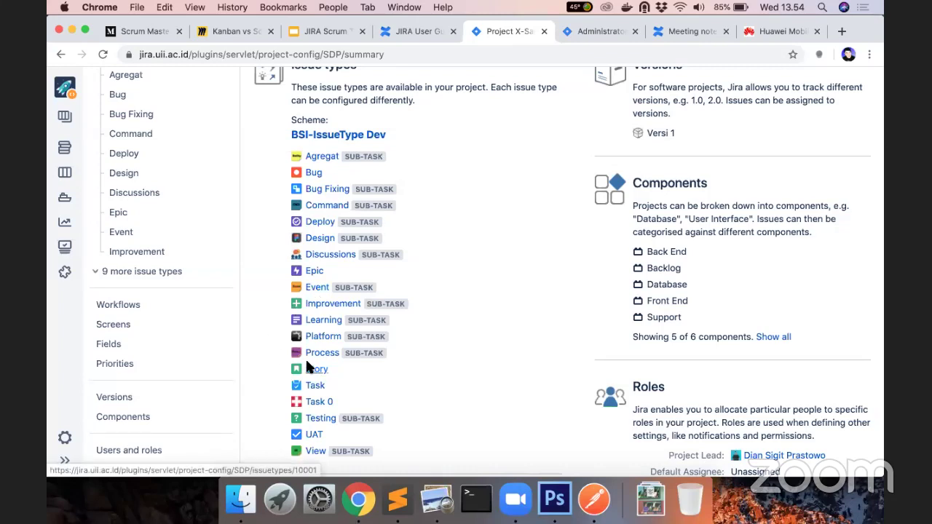
{"action": "scroll", "coordinate": [307, 405], "scroll_direction": "down", "scroll_amount": 2}
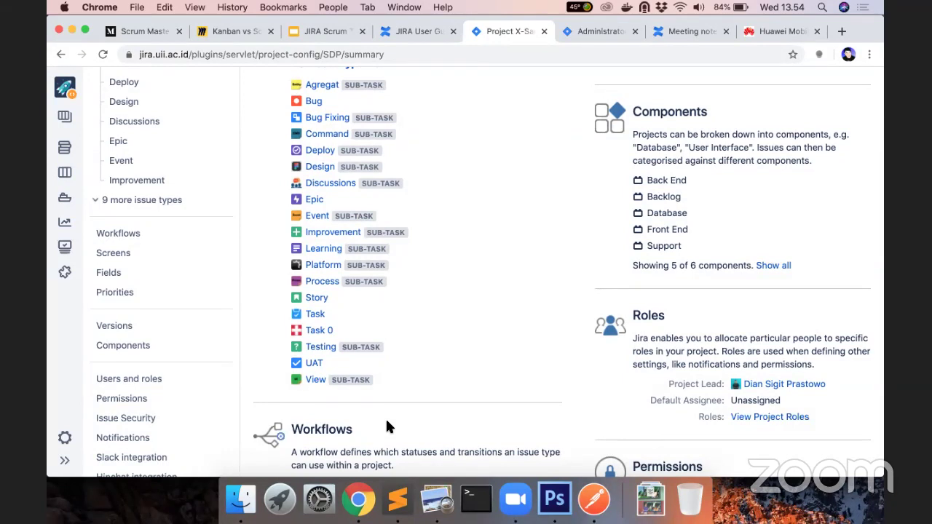
{"action": "scroll", "coordinate": [386, 427], "scroll_direction": "up", "scroll_amount": 3}
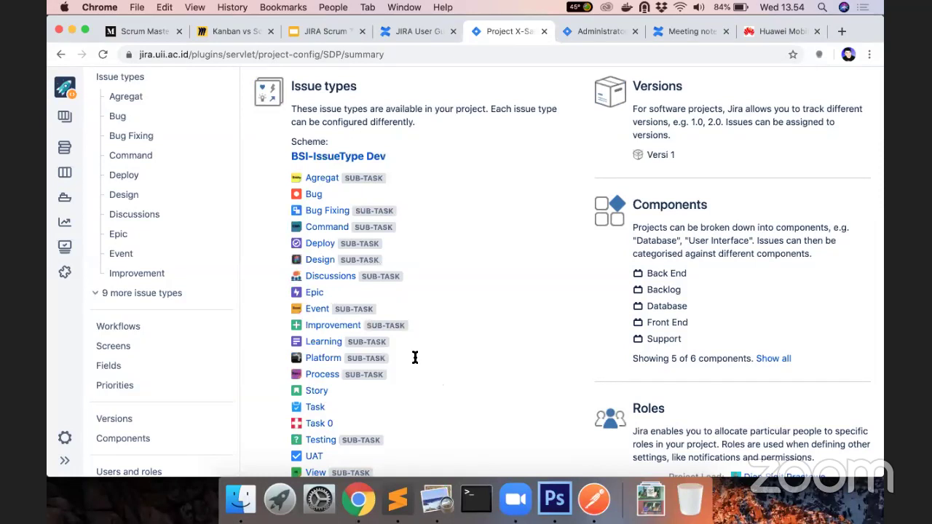
{"action": "scroll", "coordinate": [388, 395], "scroll_direction": "down", "scroll_amount": 1}
{"action": "scroll", "coordinate": [387, 396], "scroll_direction": "down", "scroll_amount": 5}
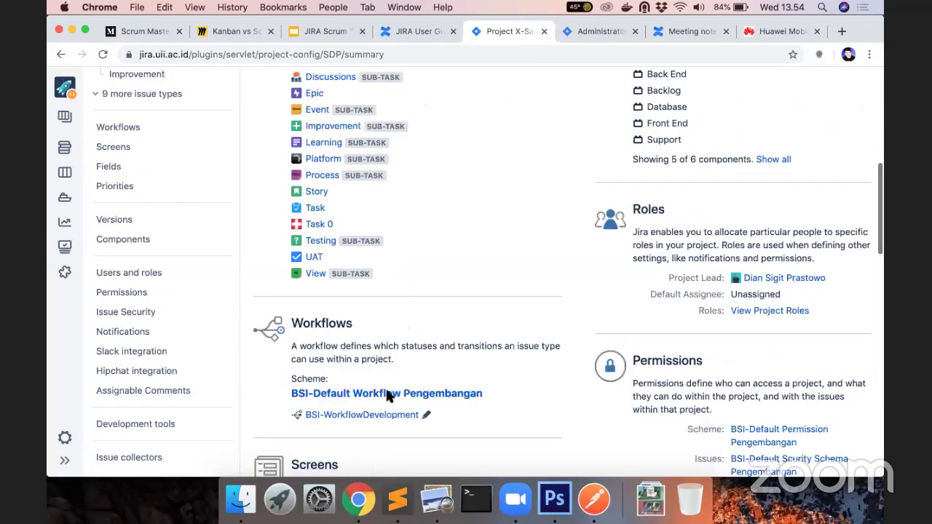
{"action": "scroll", "coordinate": [389, 397], "scroll_direction": "down", "scroll_amount": 3}
{"action": "scroll", "coordinate": [75, 415], "scroll_direction": "up", "scroll_amount": 9}
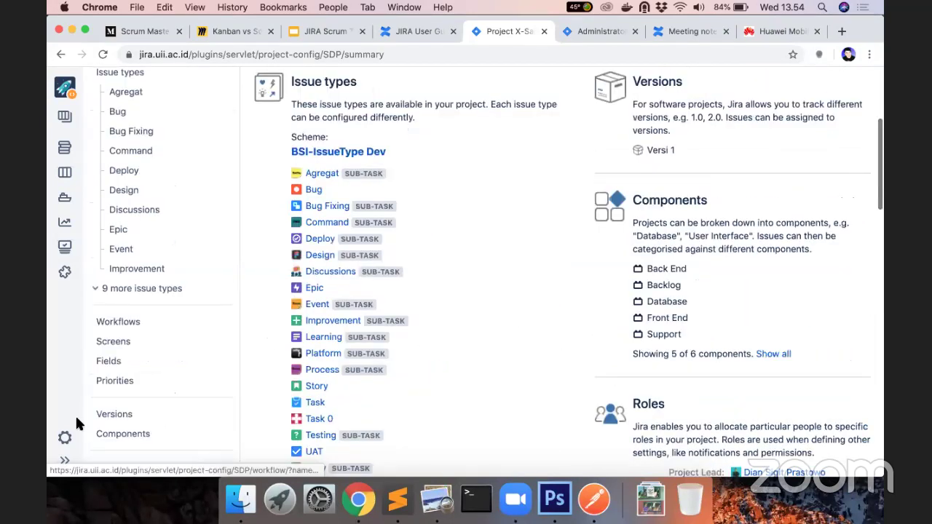
Expand the project sidebar and open the Releases page of the X-Sample - Dev Project.
{"action": "left_click", "coordinate": [65, 460]}
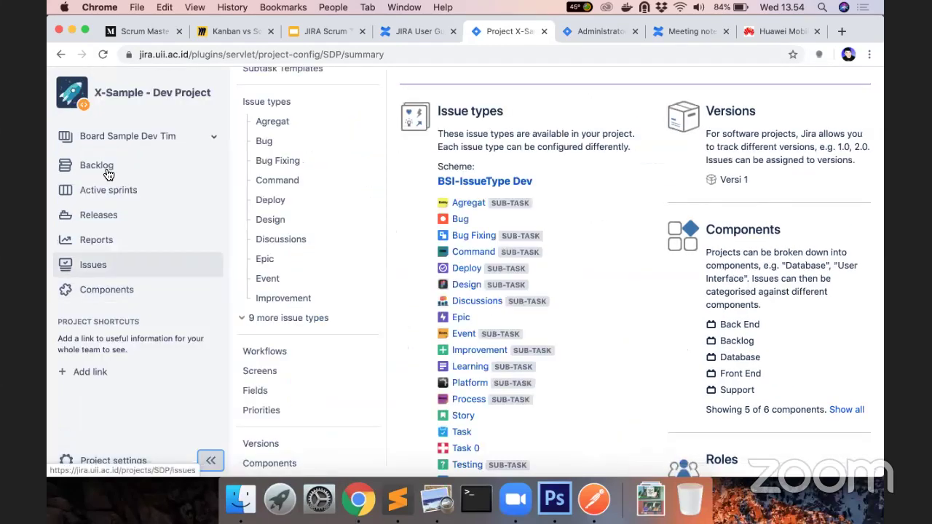
{"action": "left_click", "coordinate": [99, 223]}
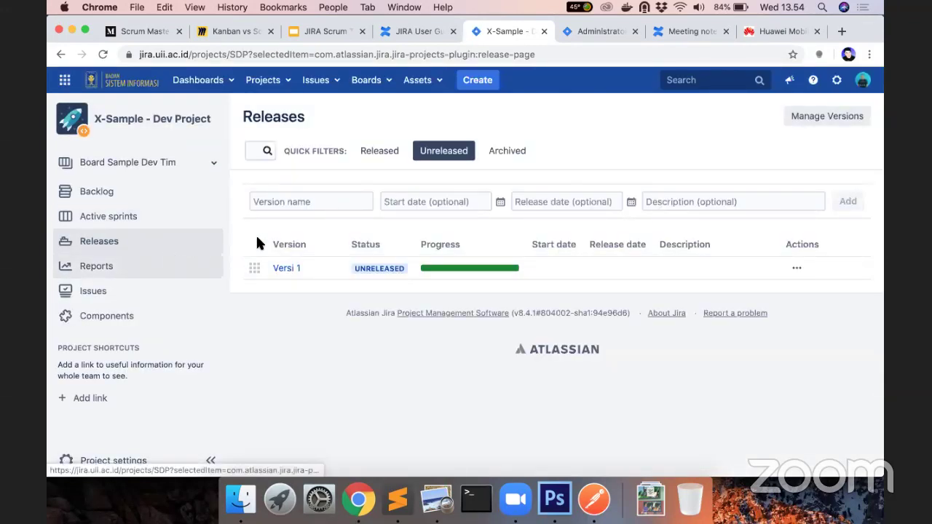
{"action": "left_click", "coordinate": [292, 202]}
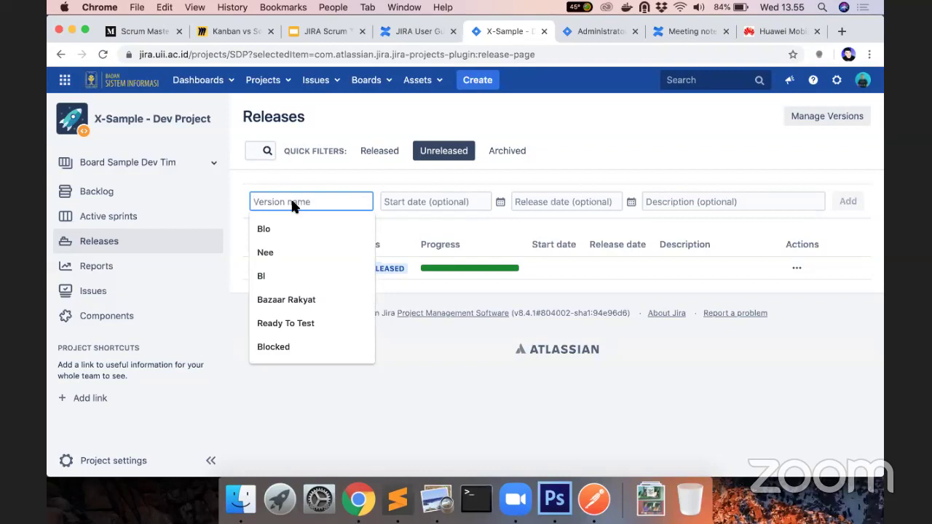
{"action": "left_click", "coordinate": [321, 182]}
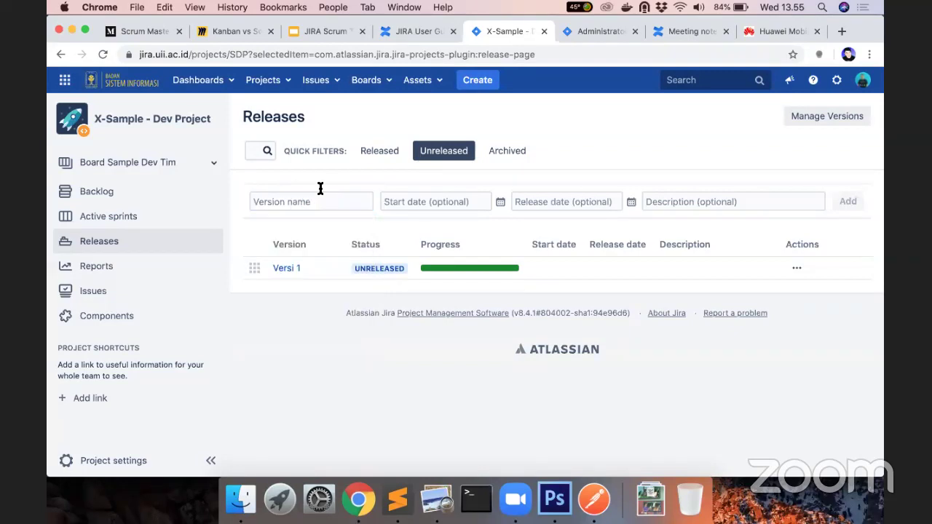
Add a release version named Presensi 1.0.0 without dates or a description.
{"action": "left_click", "coordinate": [314, 199]}
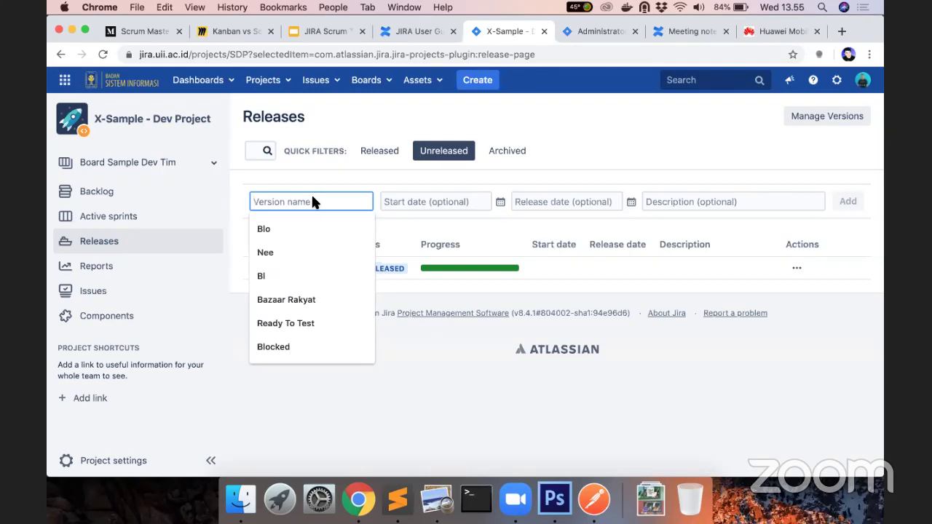
{"action": "type", "text": "Prese"}
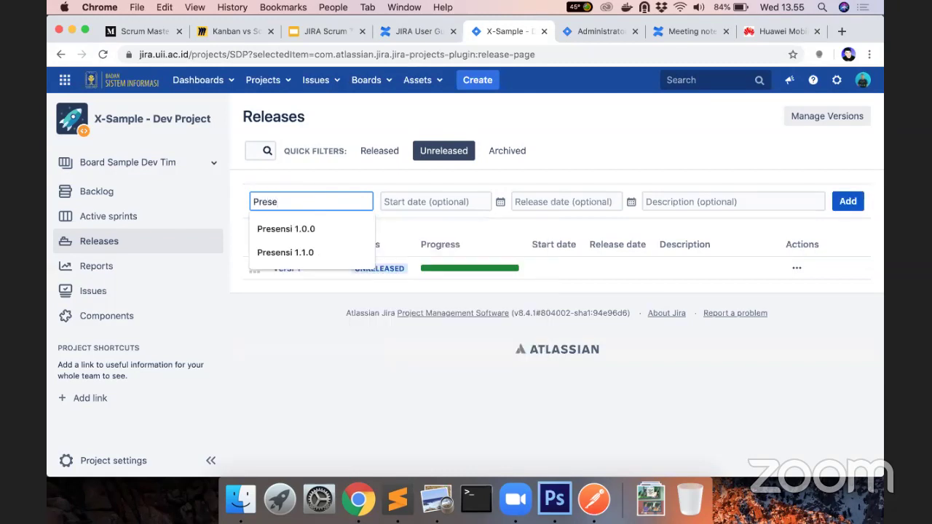
{"action": "key", "text": "Down"}
{"action": "key", "text": "Return"}
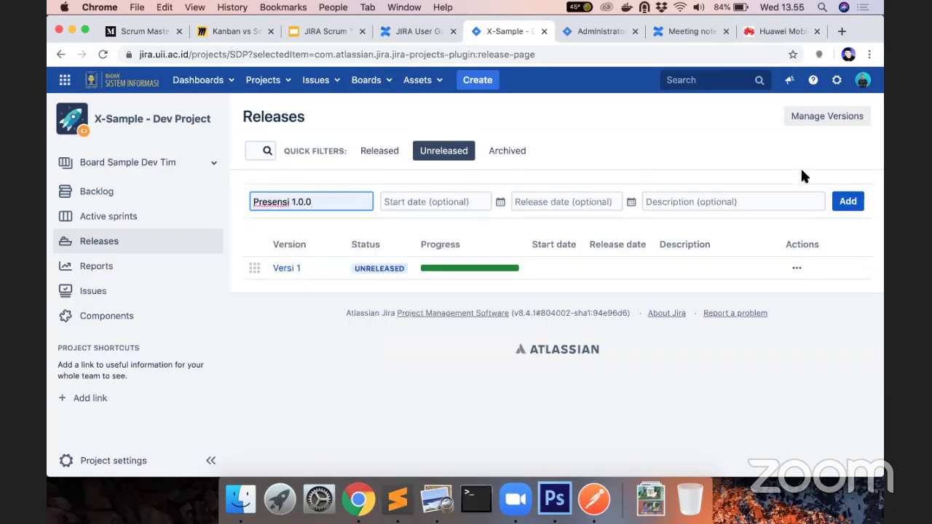
{"action": "left_click", "coordinate": [735, 200]}
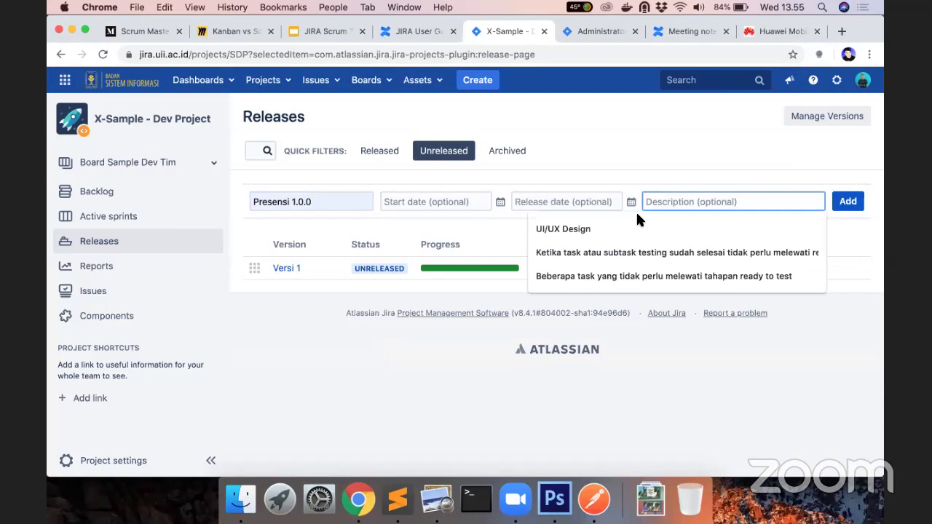
{"action": "left_click", "coordinate": [845, 202]}
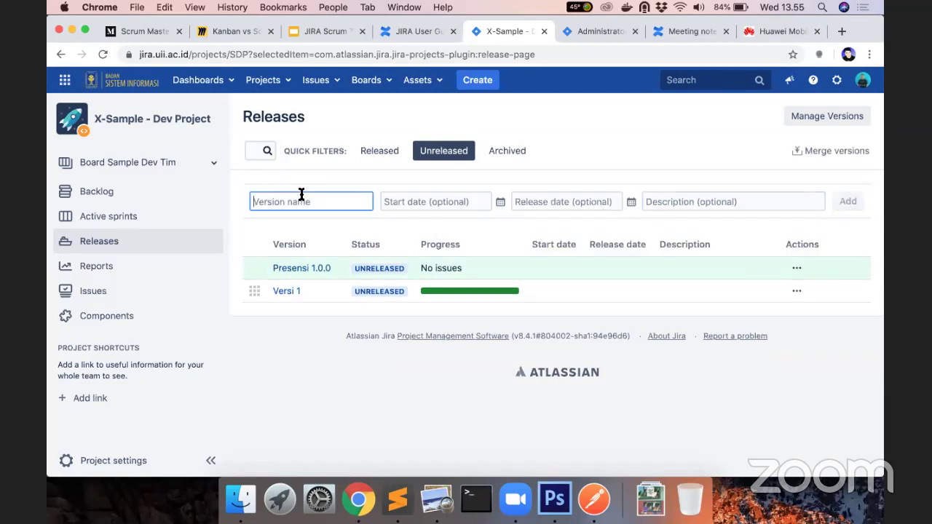
Add another release version named Insani 1.0.0 with only its name filled in.
{"action": "type", "text": "Insan"}
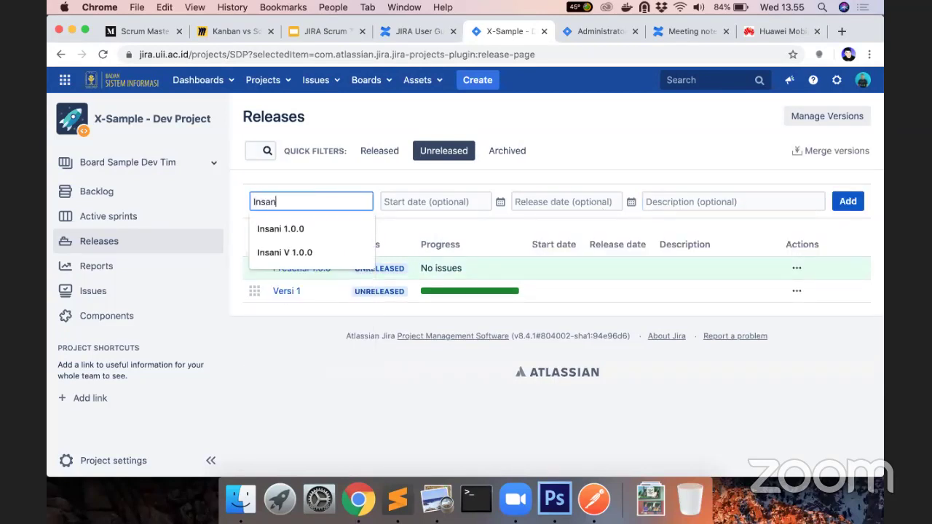
{"action": "left_click", "coordinate": [298, 229]}
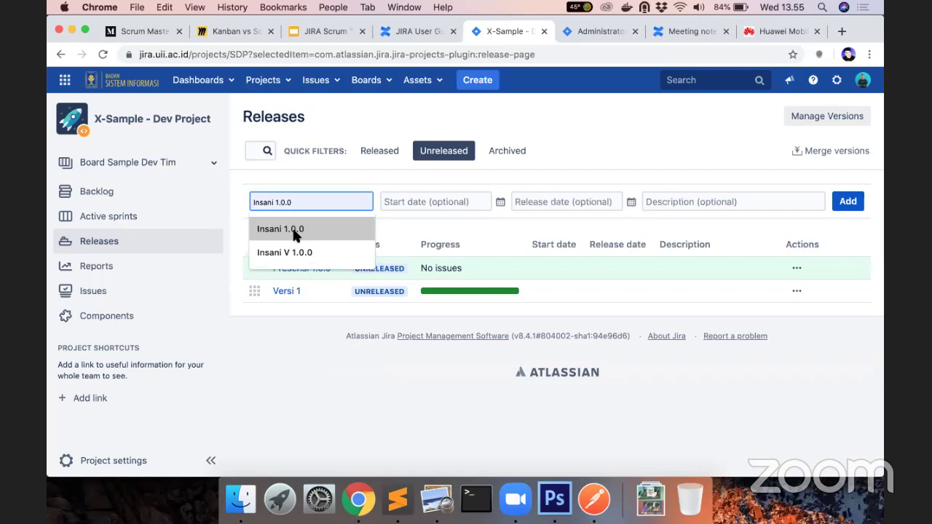
{"action": "left_click", "coordinate": [849, 202]}
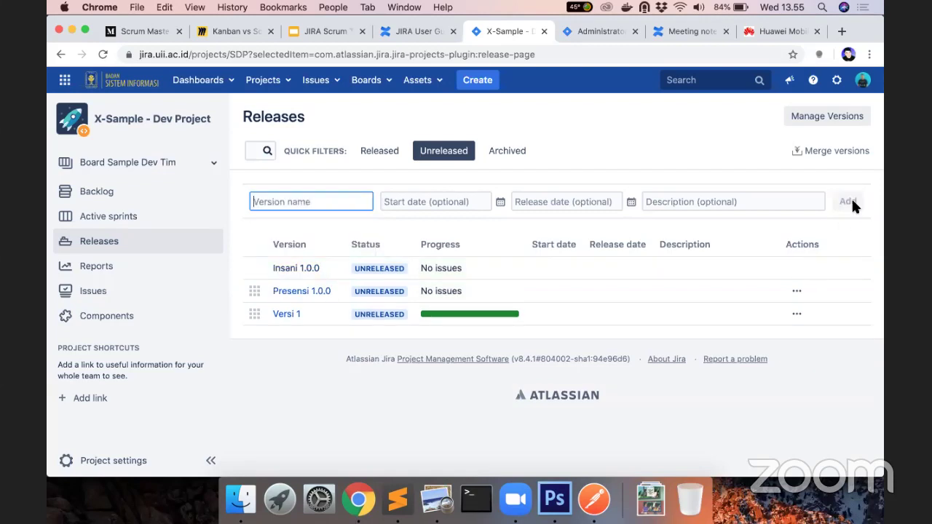
Add a third release version, correcting the suggested name to Kurikulum 1.0.0 before adding it.
{"action": "left_click", "coordinate": [327, 204]}
{"action": "type", "text": "Ku"}
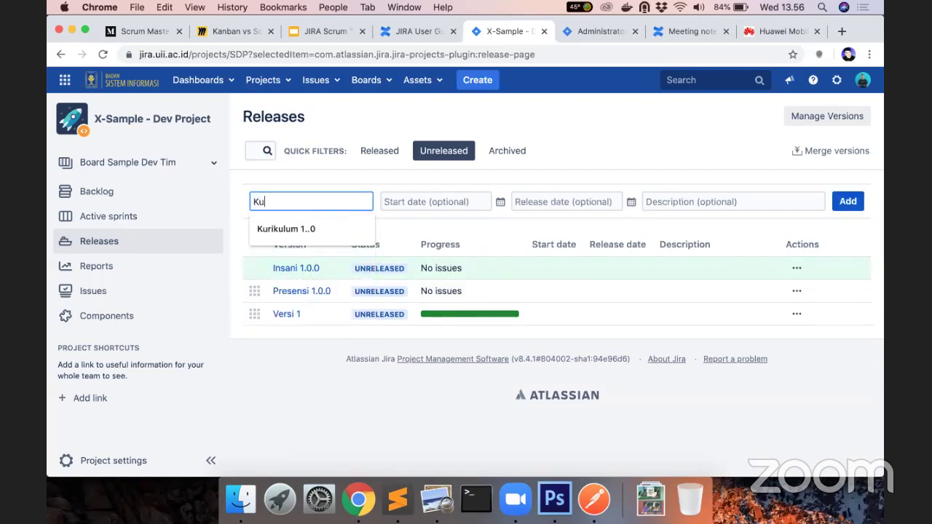
{"action": "type", "text": "ri"}
{"action": "left_click", "coordinate": [322, 229]}
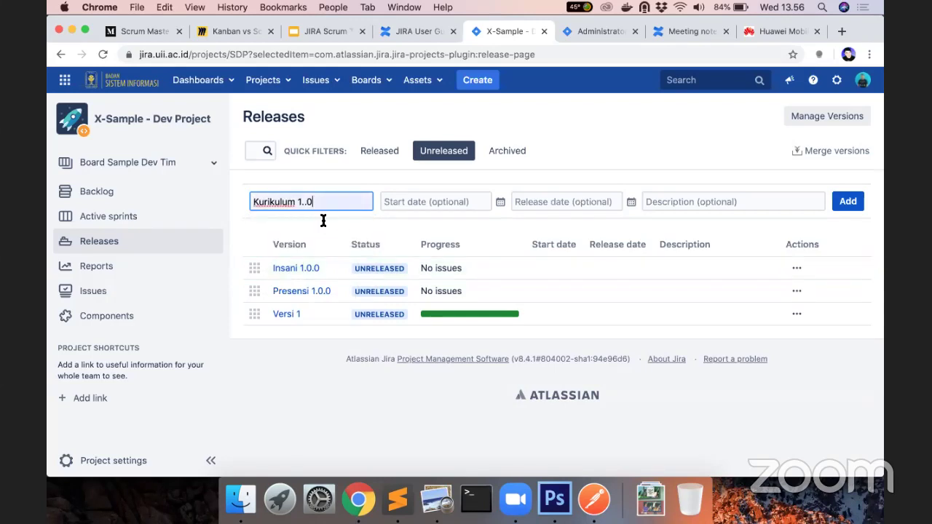
{"action": "left_click", "coordinate": [303, 206]}
{"action": "type", "text": "0"}
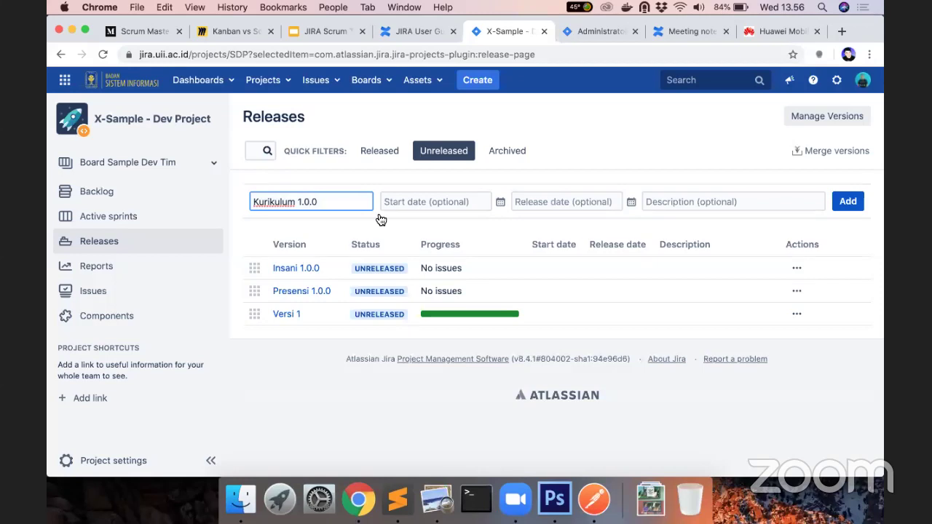
{"action": "left_click", "coordinate": [848, 202]}
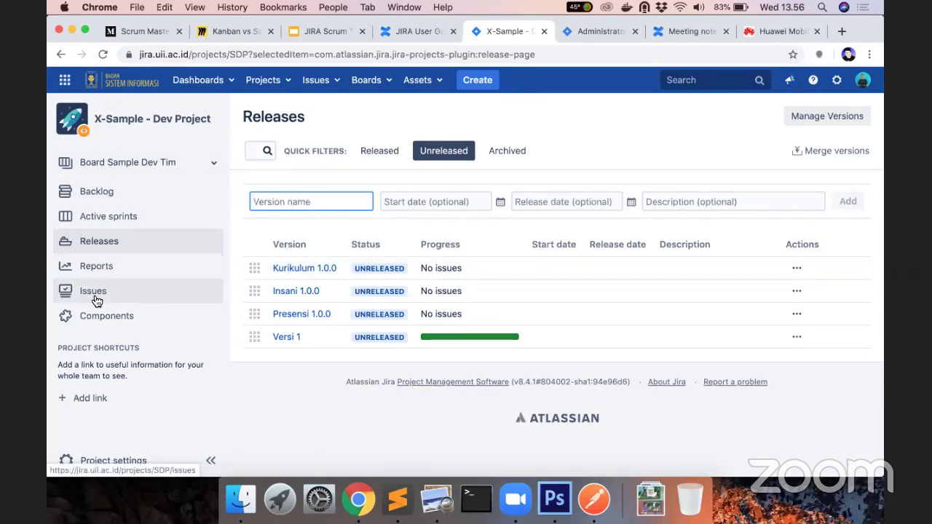
Review the project's list of components and open the backlog of Board Sample Dev Tim.
{"action": "left_click", "coordinate": [106, 321]}
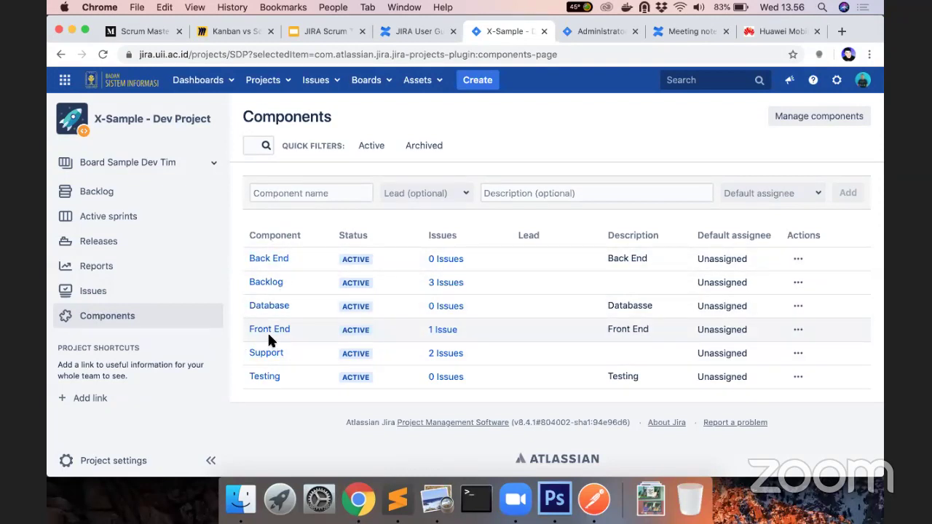
{"action": "left_click", "coordinate": [111, 201]}
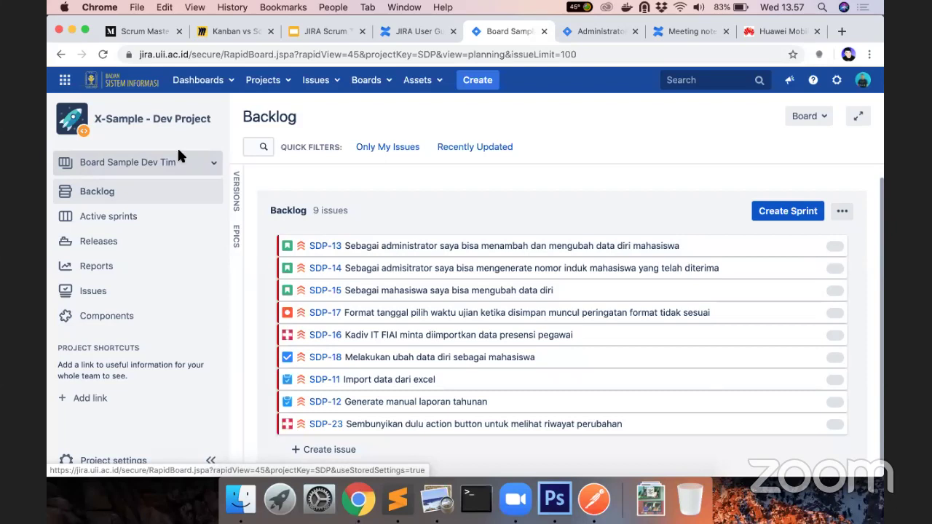
Display the boards in this project and switch to Board Sample Product Support.
{"action": "left_click", "coordinate": [214, 164]}
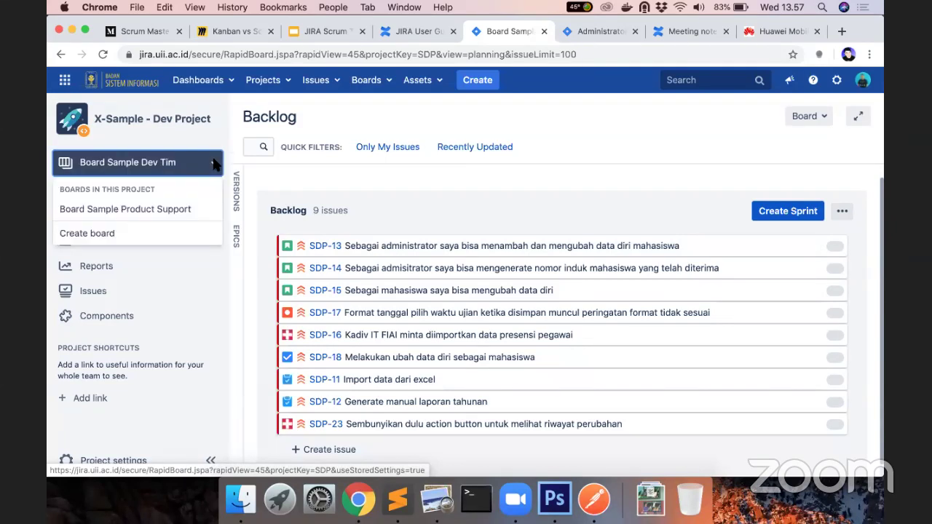
{"action": "left_click", "coordinate": [272, 174]}
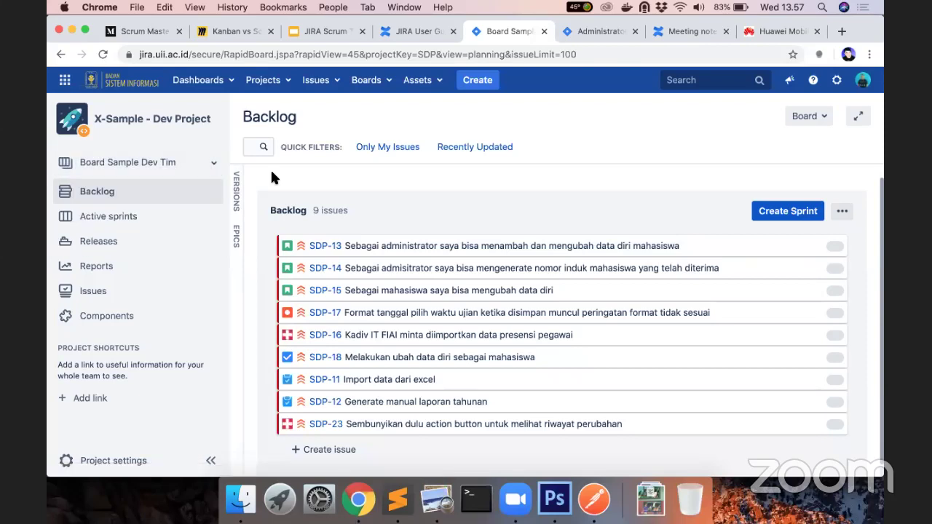
{"action": "left_click", "coordinate": [217, 166]}
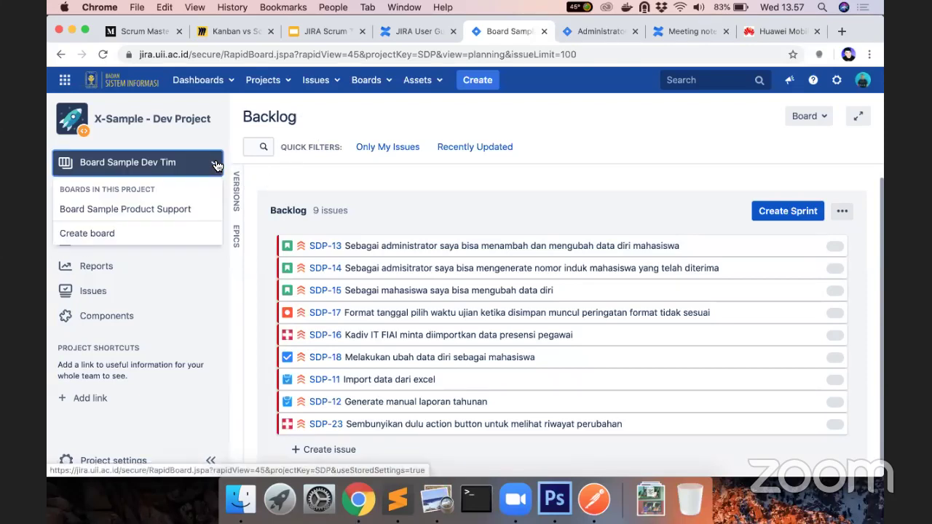
{"action": "left_click", "coordinate": [187, 210]}
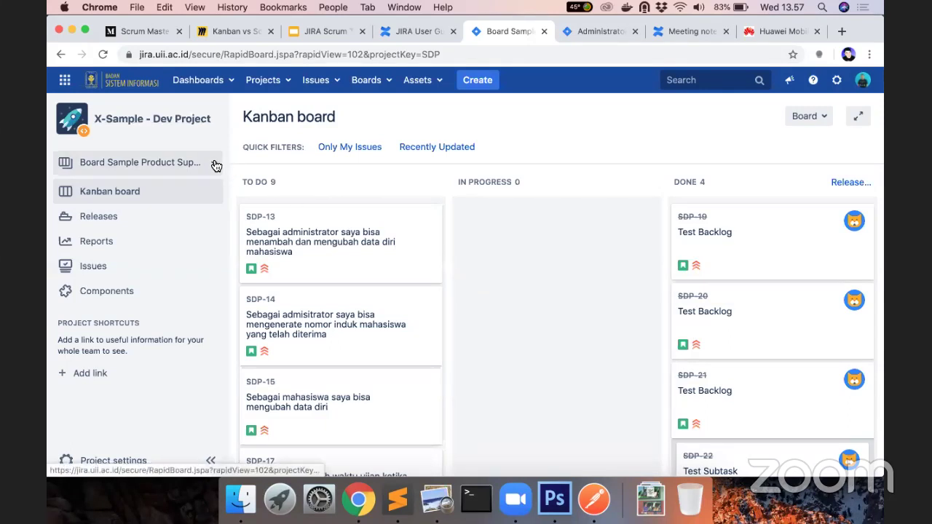
Examine the Scrum and Kanban choices for creating an Agile board, and cancel the dialog.
{"action": "left_click", "coordinate": [184, 164]}
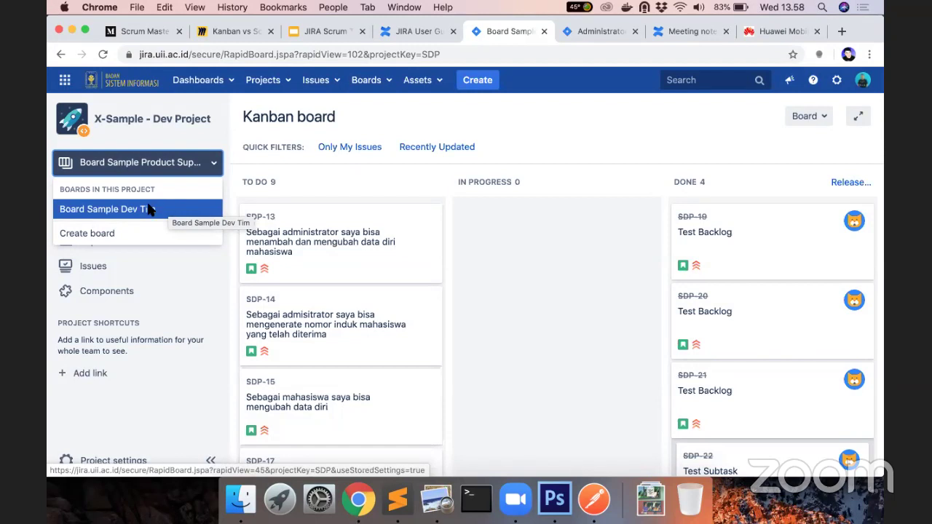
{"action": "left_click", "coordinate": [113, 233]}
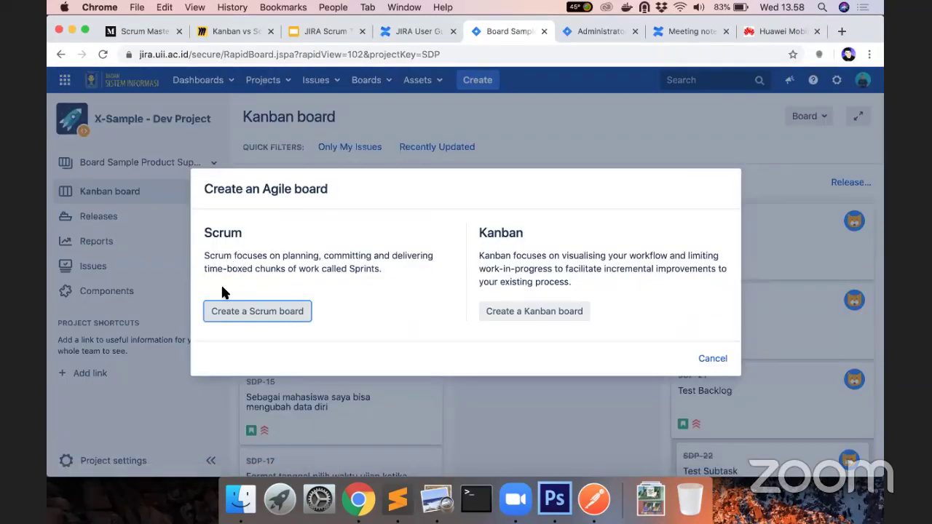
{"action": "left_click", "coordinate": [712, 359]}
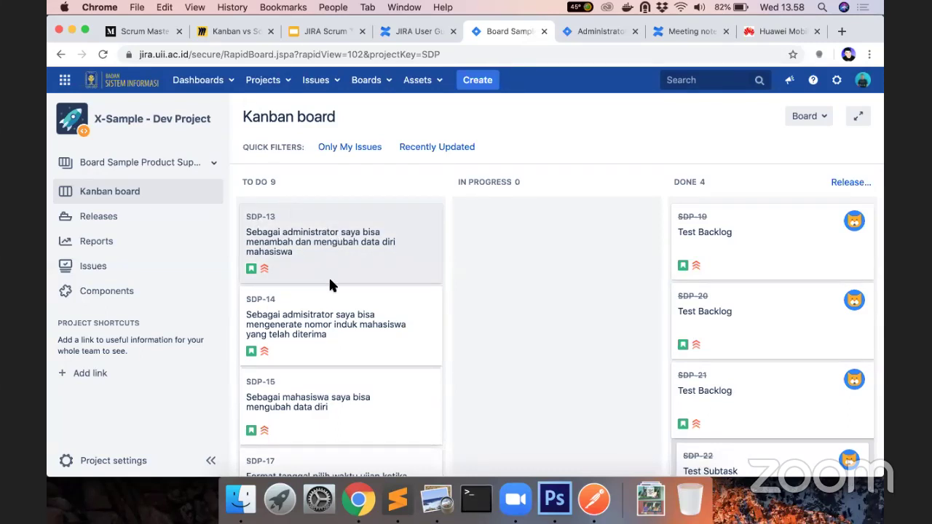
Switch back to Board Sample Dev Tim and open its board configuration.
{"action": "left_click", "coordinate": [215, 166]}
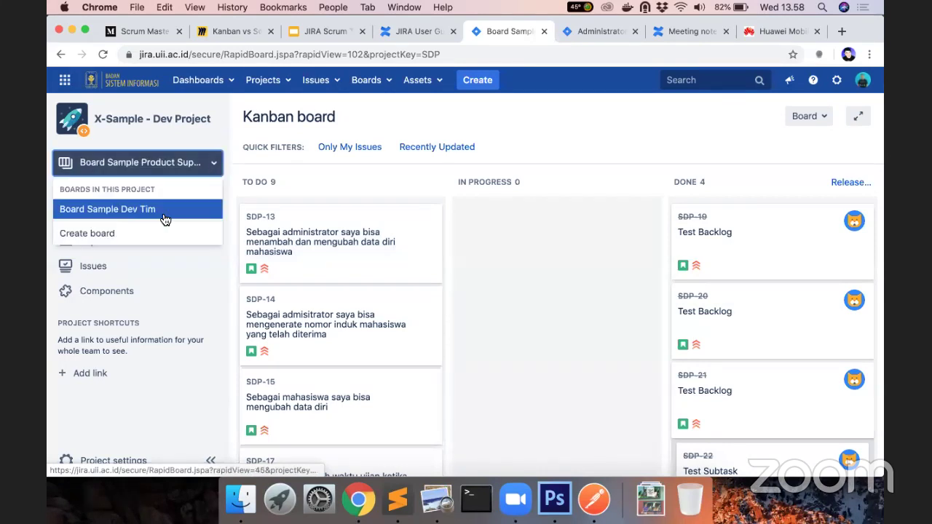
{"action": "left_click", "coordinate": [162, 213]}
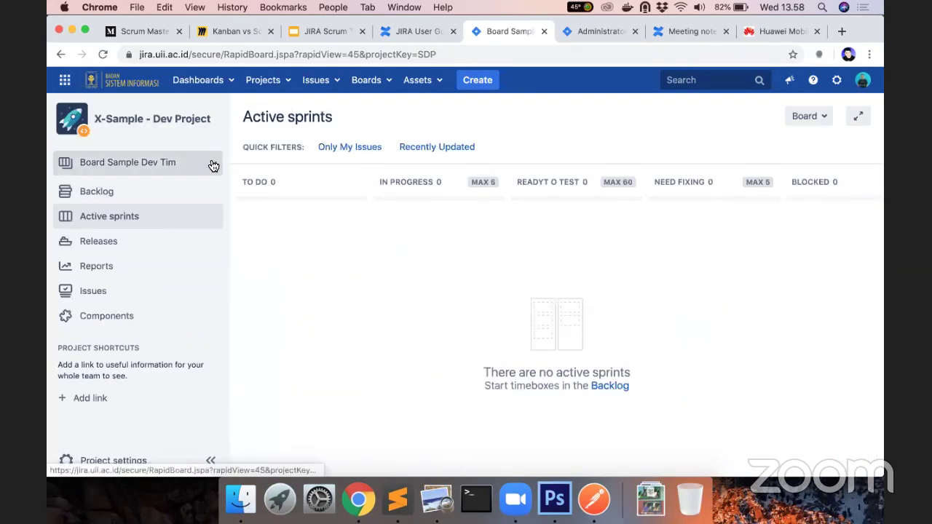
{"action": "left_click", "coordinate": [211, 163]}
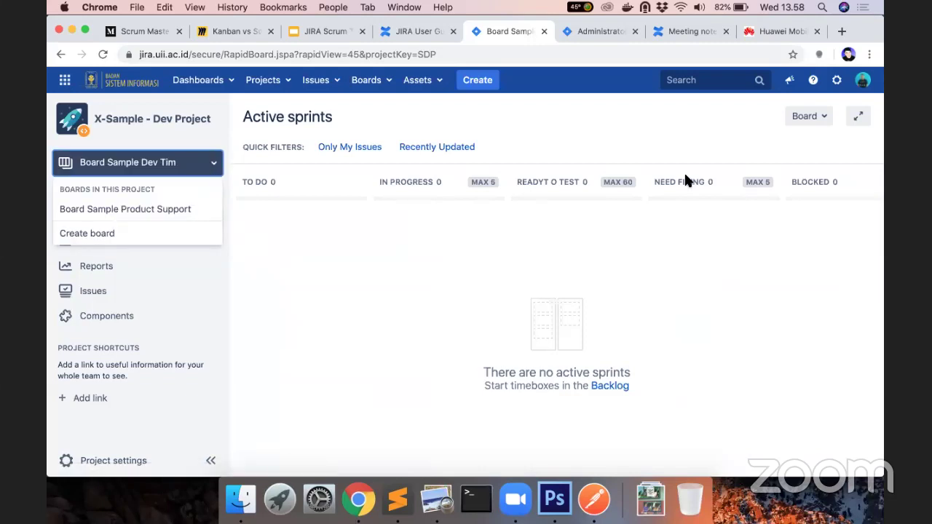
{"action": "left_click", "coordinate": [817, 118]}
{"action": "left_click", "coordinate": [767, 137]}
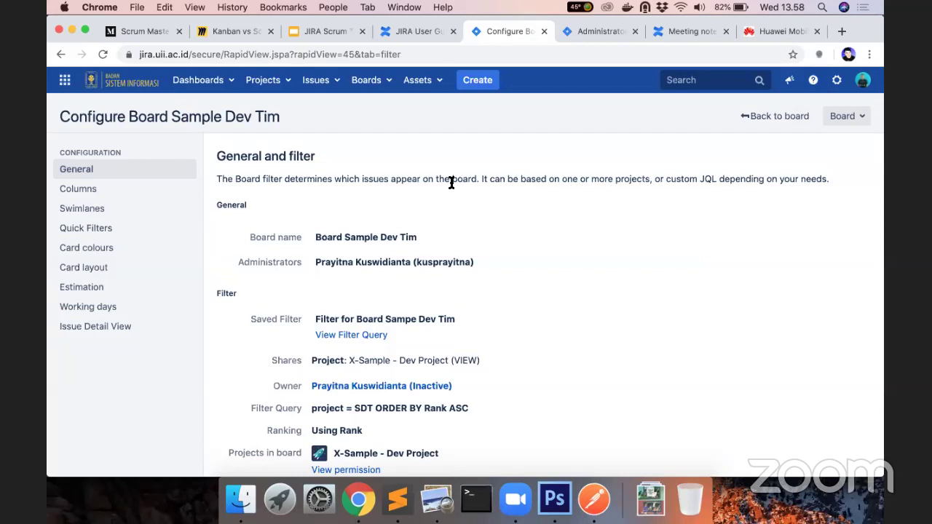
Inspect the Saved Filter selection in the board's general configuration and leave the field.
{"action": "left_click", "coordinate": [453, 318]}
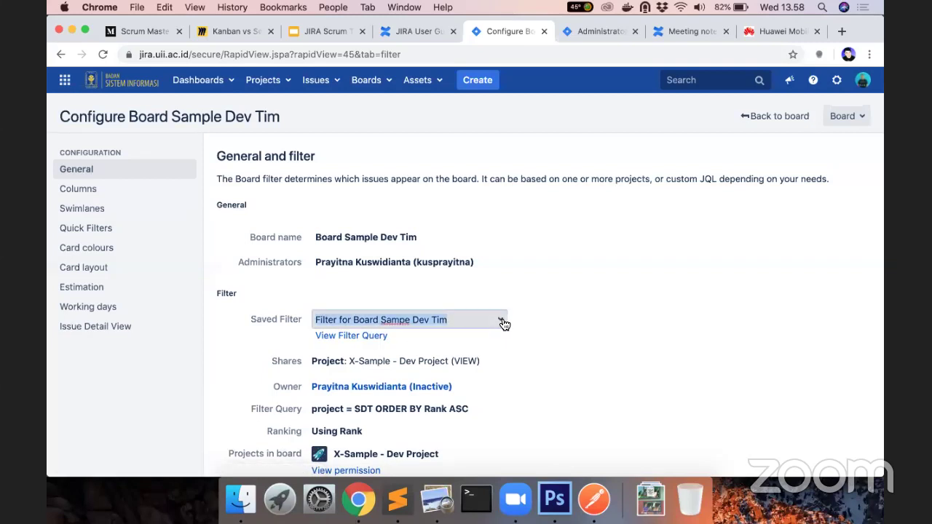
{"action": "left_click", "coordinate": [502, 323]}
{"action": "left_click", "coordinate": [381, 327]}
{"action": "left_click", "coordinate": [371, 343]}
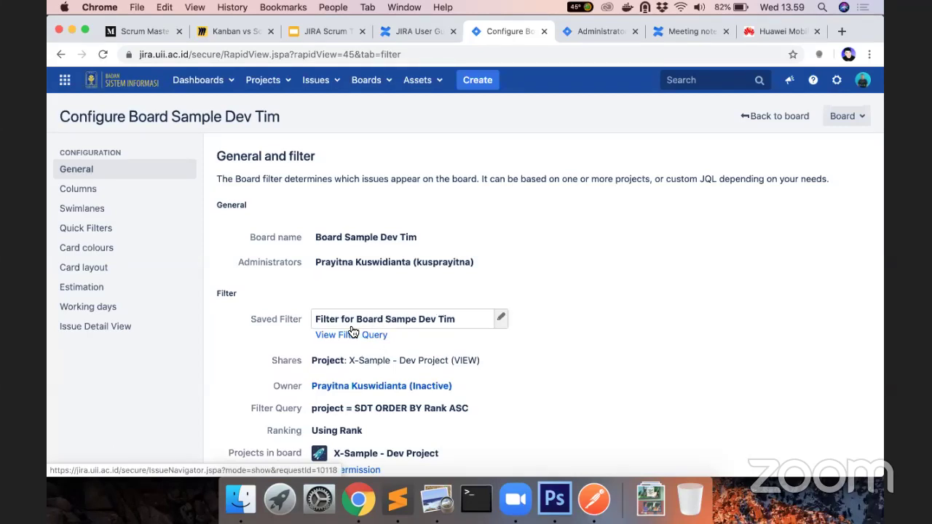
Open the board's filter query in a new browser tab, place that tab beside the board configuration, and return to the configuration.
{"action": "right_click", "coordinate": [356, 334]}
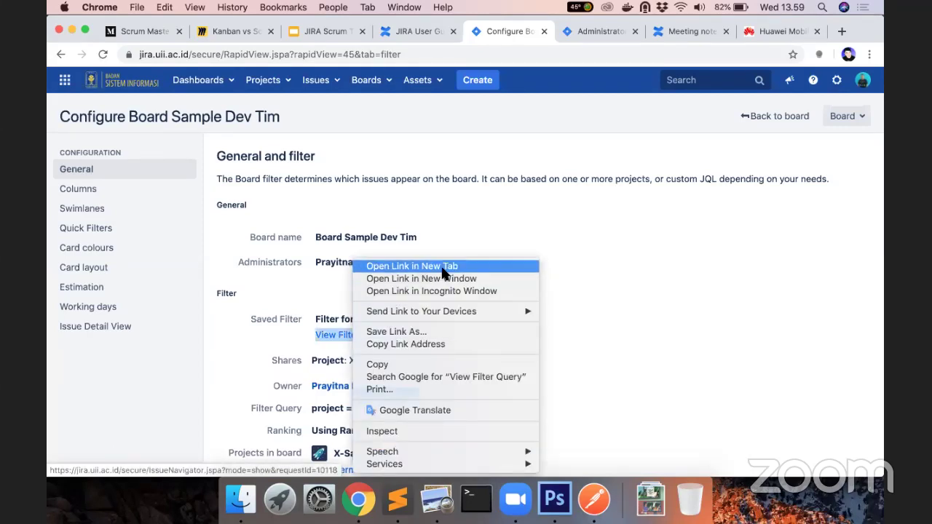
{"action": "left_click", "coordinate": [437, 267]}
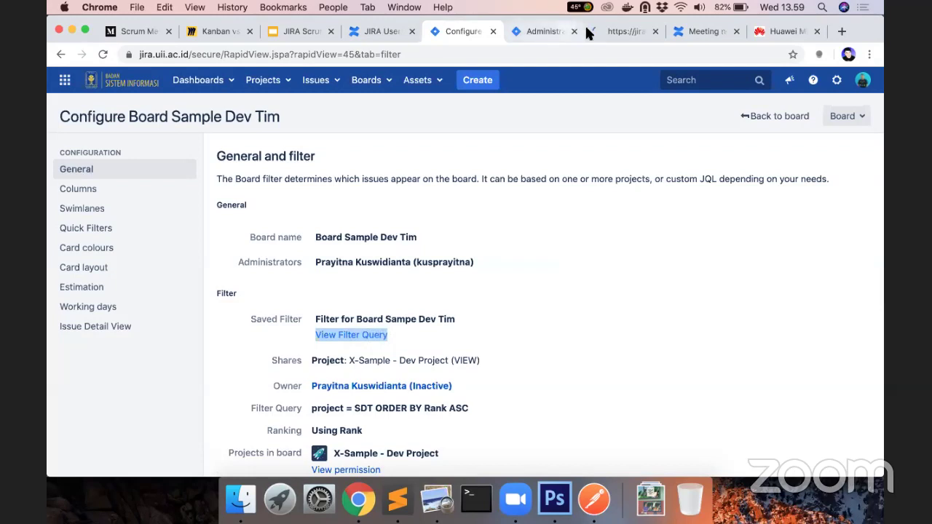
{"action": "left_click", "coordinate": [550, 27]}
{"action": "left_click_drag", "start_coordinate": [609, 27], "coordinate": [541, 28]}
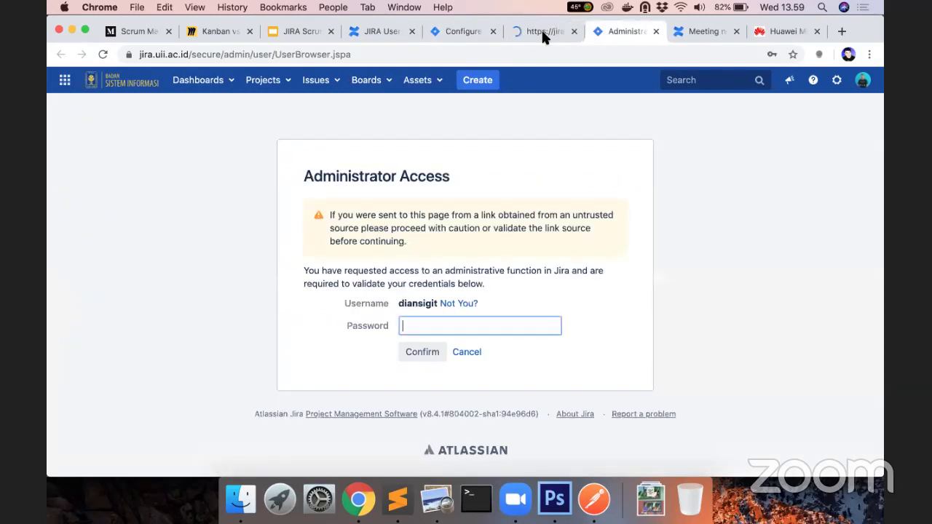
{"action": "left_click", "coordinate": [456, 32]}
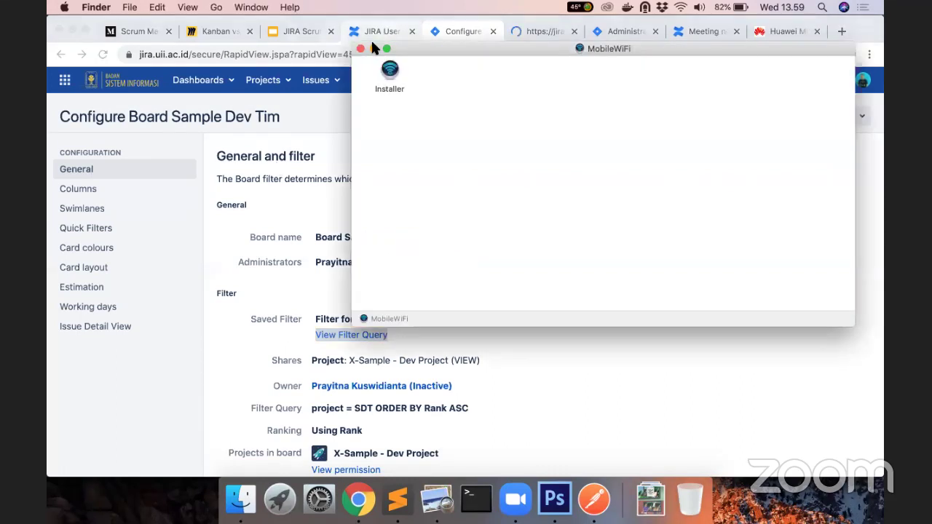
Close the two open Finder windows and switch to the browser tab with the board's filter query.
{"action": "left_click", "coordinate": [360, 47]}
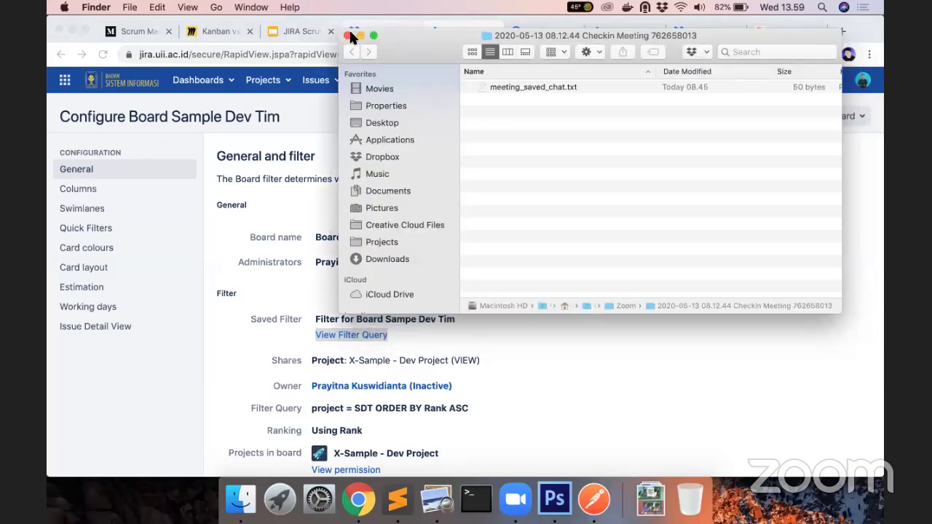
{"action": "left_click", "coordinate": [347, 36]}
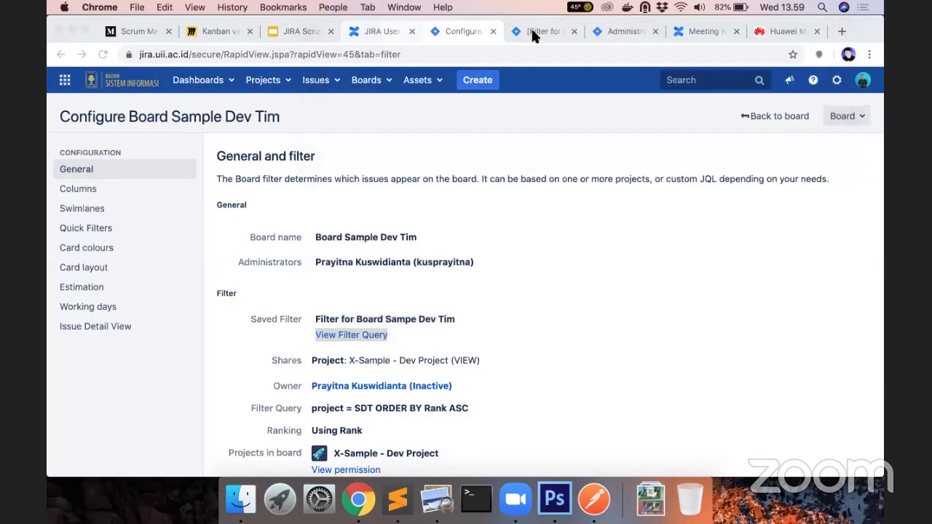
{"action": "left_click", "coordinate": [531, 27]}
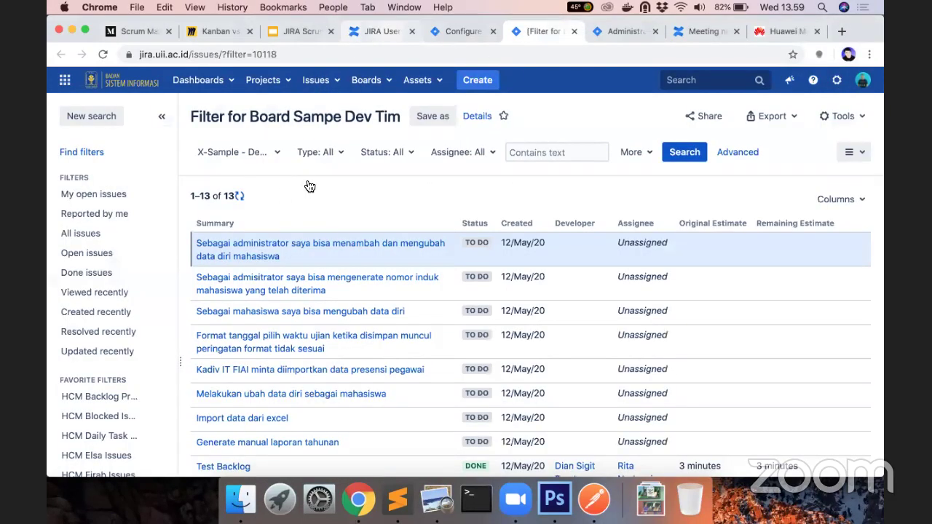
Add a Component criterion to the filter for Board Sample Dev Tim and set it to Backlog.
{"action": "left_click", "coordinate": [648, 153]}
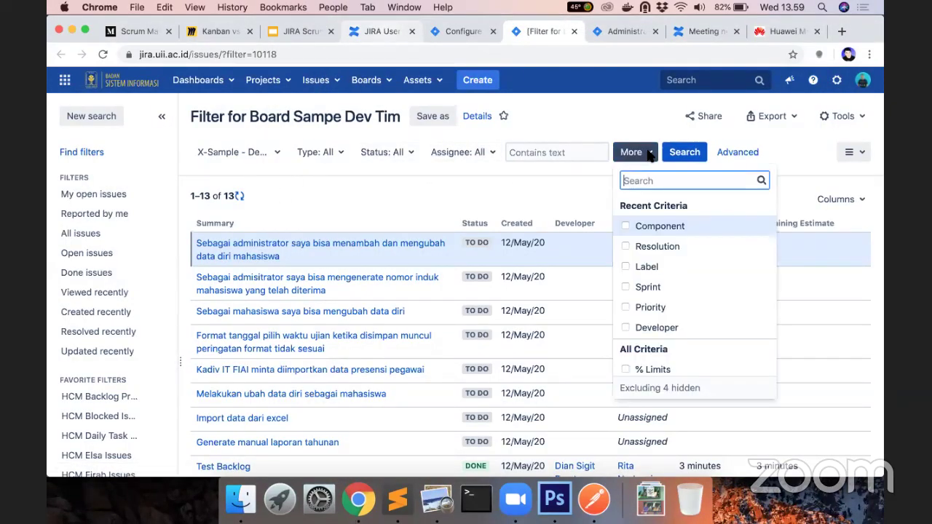
{"action": "left_click", "coordinate": [625, 227]}
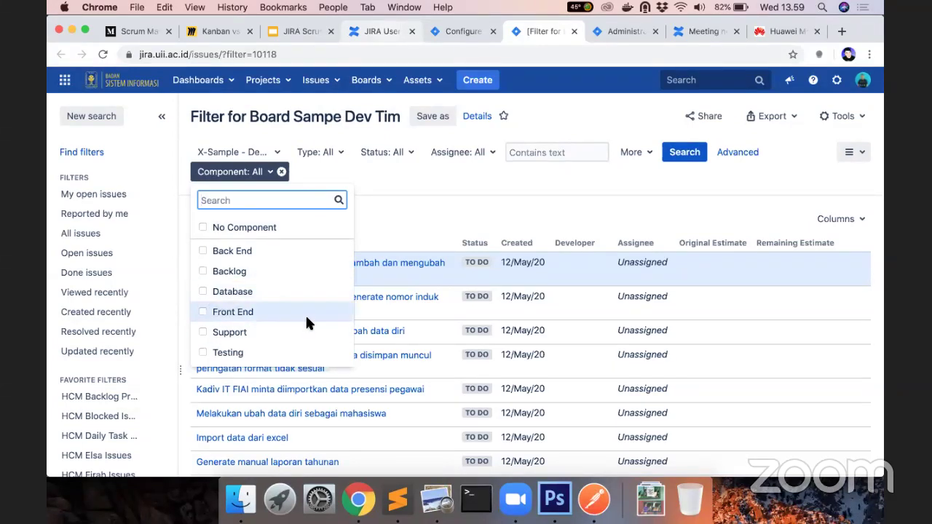
{"action": "left_click", "coordinate": [203, 271]}
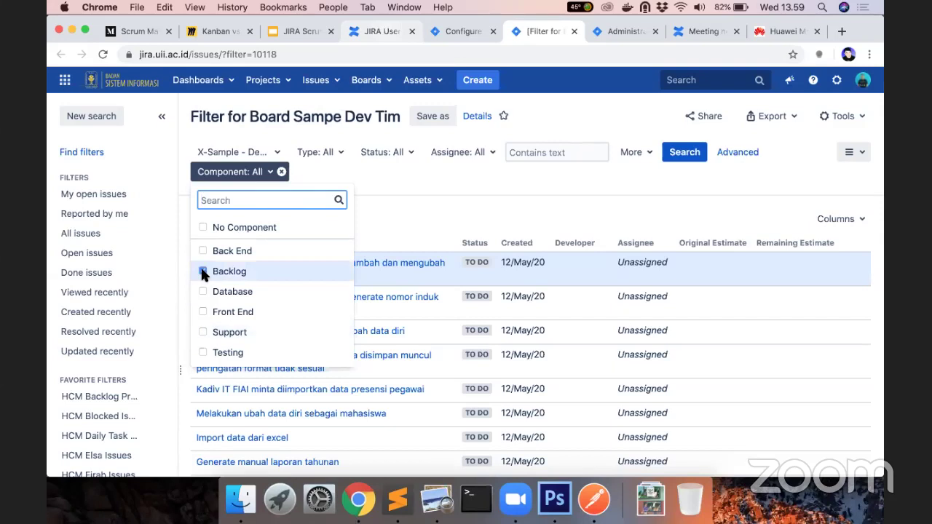
{"action": "left_click", "coordinate": [603, 188]}
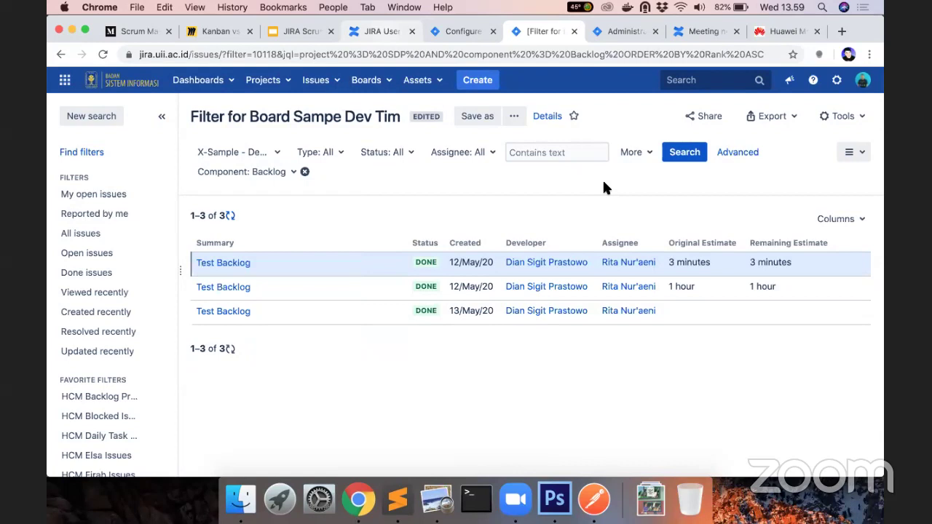
Browse the additional filter criteria, add a Sprint criterion to view its options, and remove it again.
{"action": "left_click", "coordinate": [650, 153]}
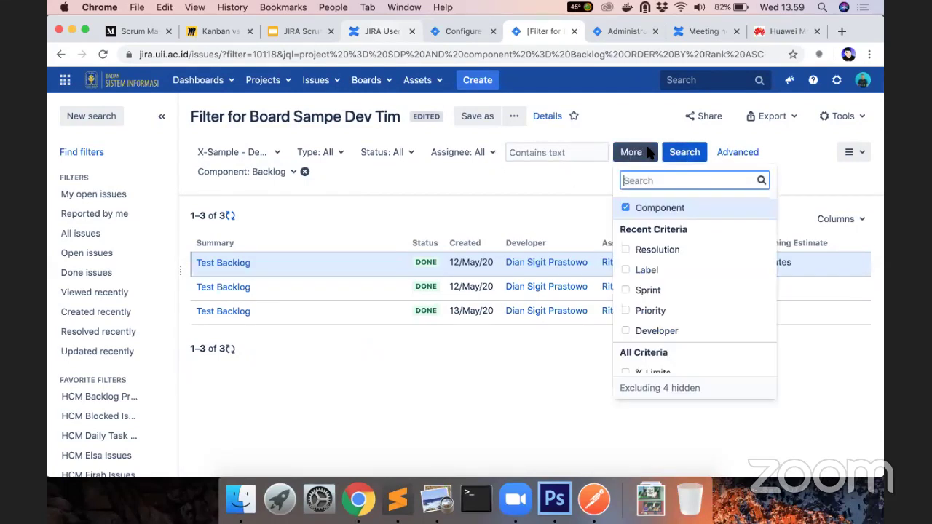
{"action": "left_click", "coordinate": [650, 152]}
{"action": "left_click", "coordinate": [647, 150]}
{"action": "scroll", "coordinate": [649, 316], "scroll_direction": "down", "scroll_amount": 5}
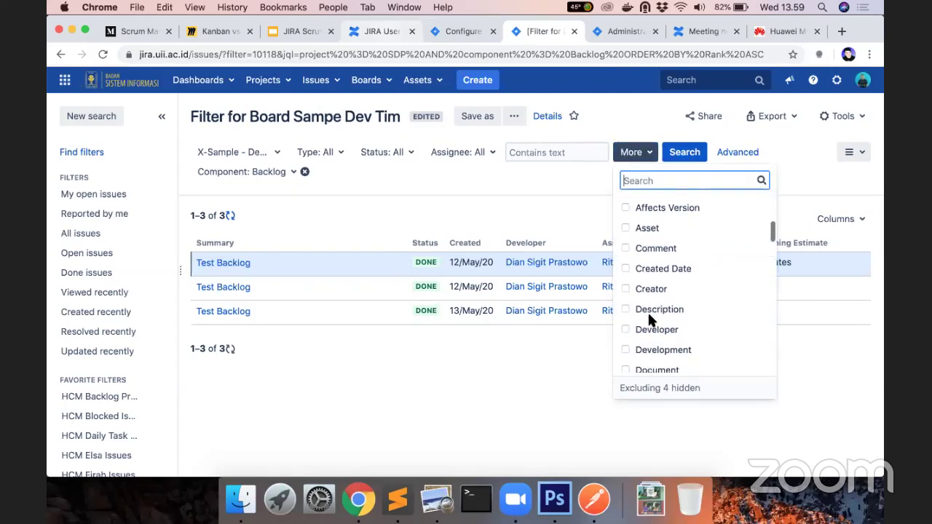
{"action": "scroll", "coordinate": [651, 321], "scroll_direction": "down", "scroll_amount": 5}
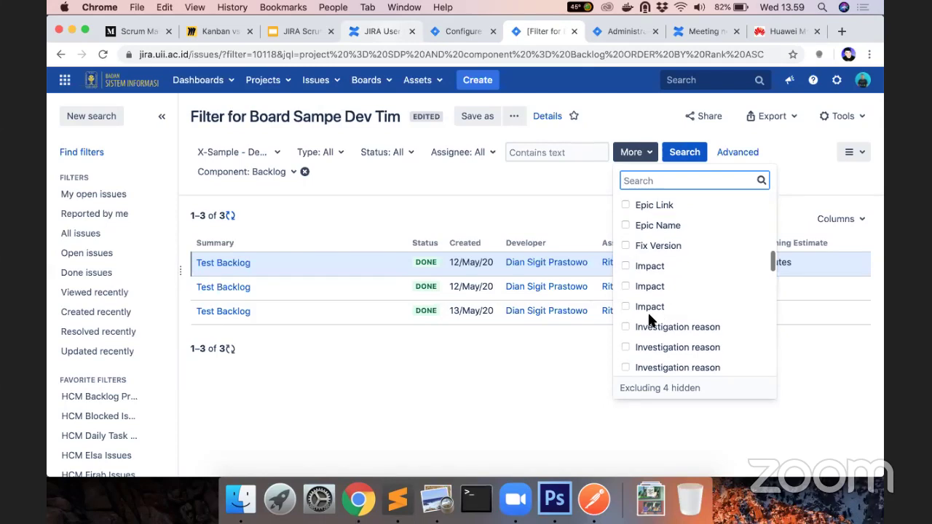
{"action": "scroll", "coordinate": [650, 321], "scroll_direction": "down", "scroll_amount": 5}
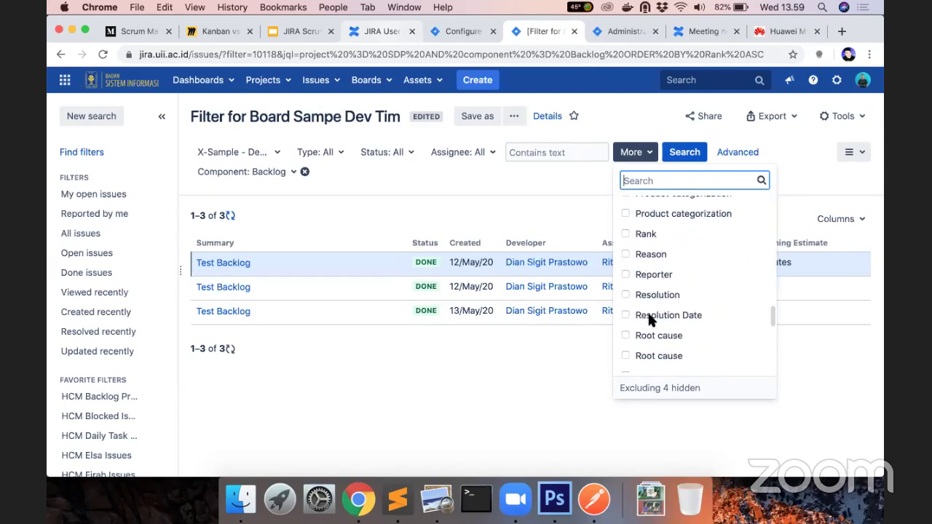
{"action": "scroll", "coordinate": [651, 320], "scroll_direction": "down", "scroll_amount": 3}
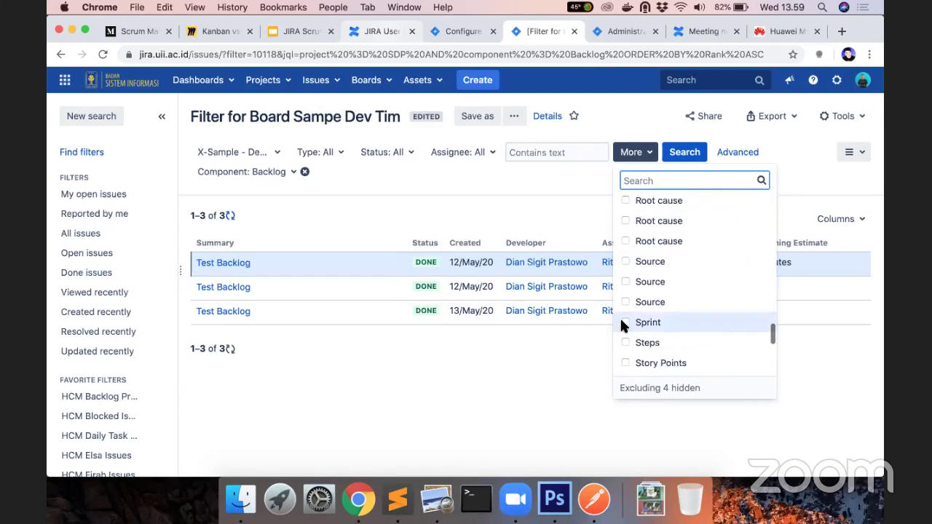
{"action": "left_click", "coordinate": [621, 319]}
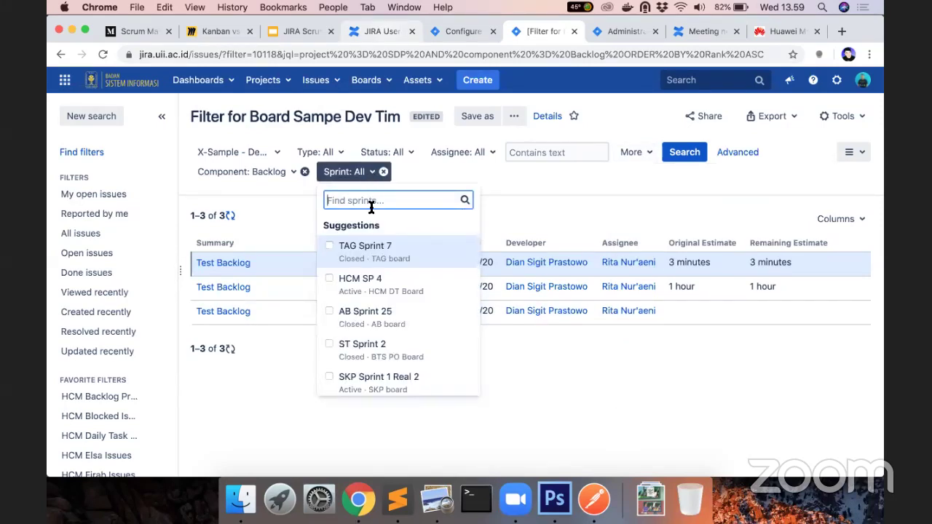
{"action": "scroll", "coordinate": [378, 257], "scroll_direction": "down", "scroll_amount": 2}
{"action": "scroll", "coordinate": [378, 257], "scroll_direction": "up", "scroll_amount": 2}
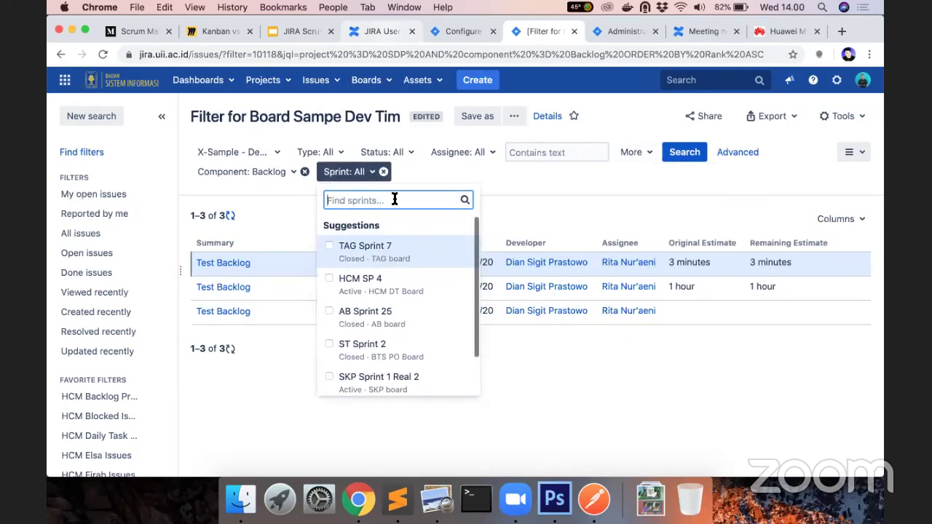
{"action": "left_click", "coordinate": [383, 172]}
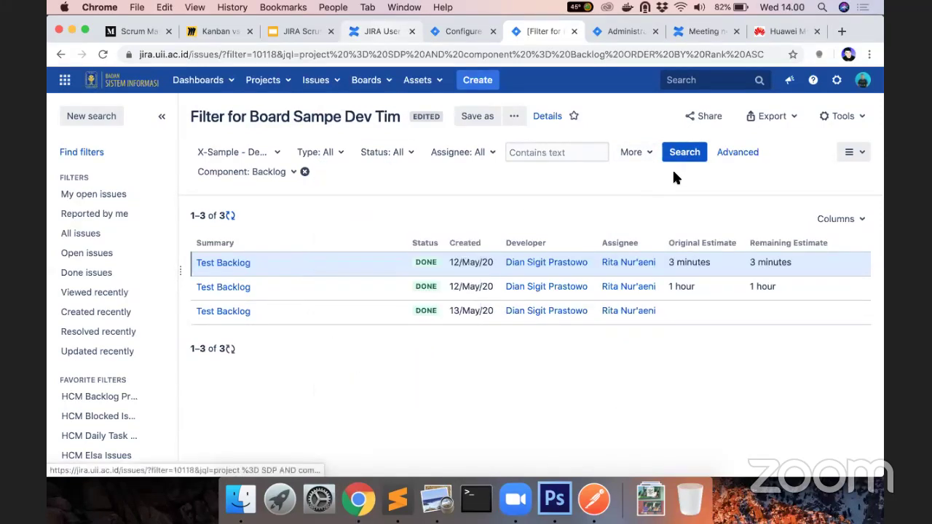
Save the edited filter as a copy named "Board Scrum".
{"action": "left_click", "coordinate": [477, 118]}
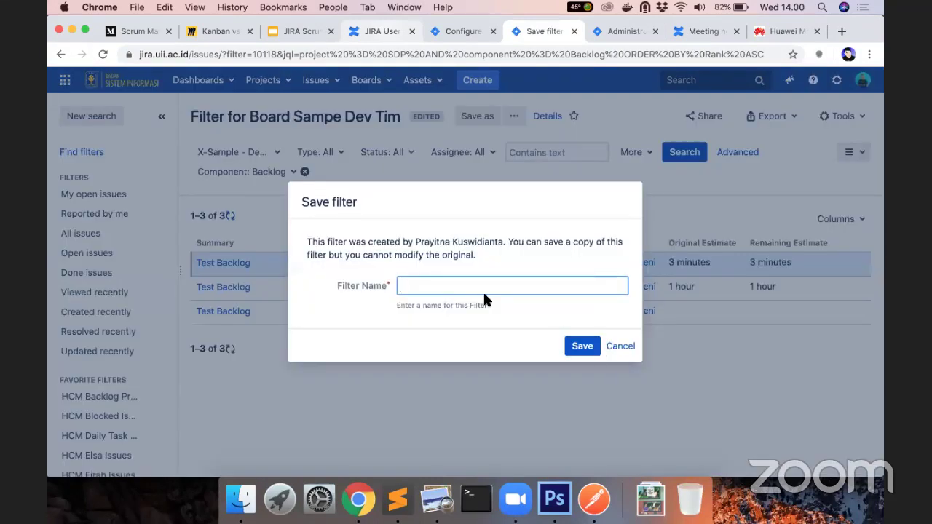
{"action": "left_click", "coordinate": [500, 285]}
{"action": "type", "text": "Board Scrum"}
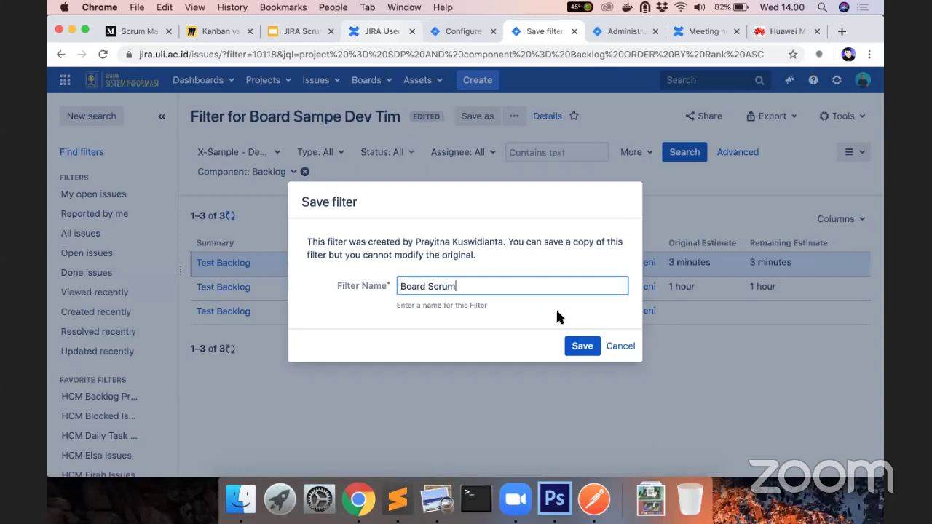
{"action": "left_click", "coordinate": [583, 346]}
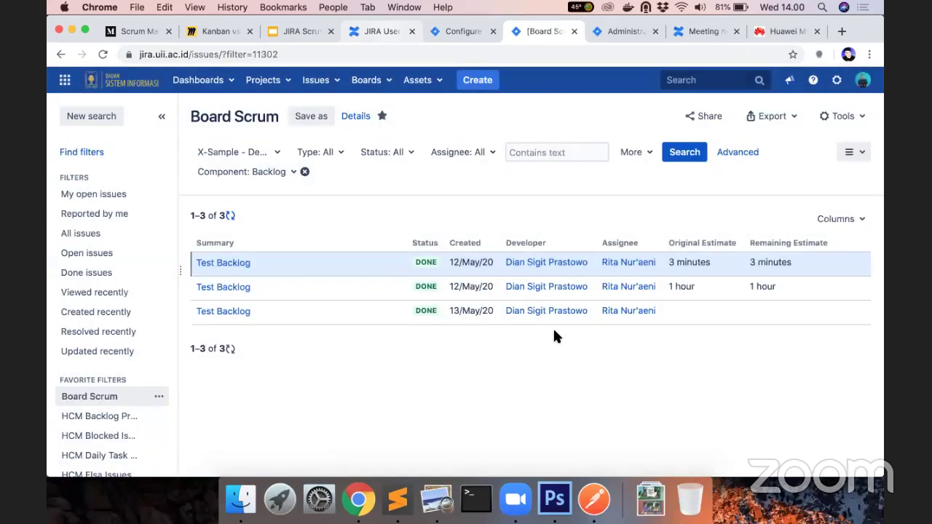
Return from the Dev Tim board configuration, switch to Board Sample Product Support, and open that board's configuration.
{"action": "left_click", "coordinate": [464, 31]}
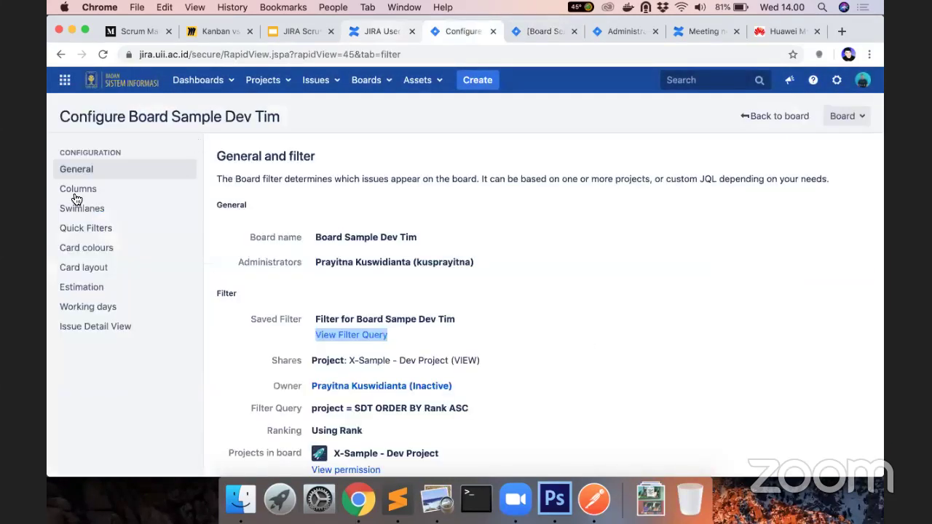
{"action": "left_click", "coordinate": [756, 115]}
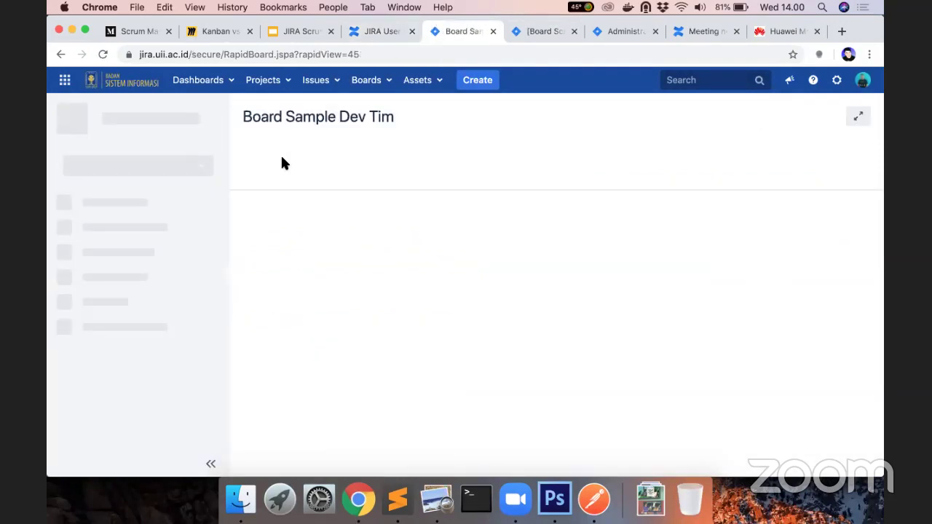
{"action": "left_click", "coordinate": [210, 171]}
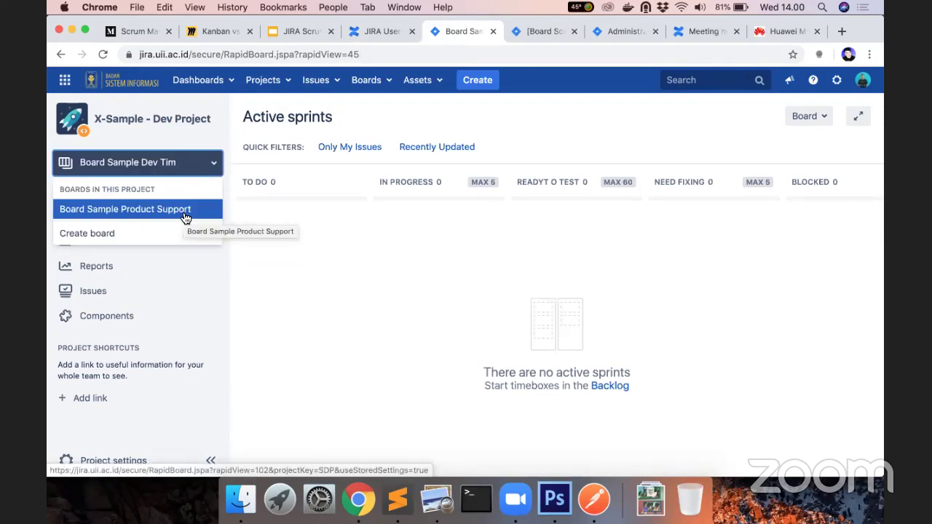
{"action": "left_click", "coordinate": [186, 210]}
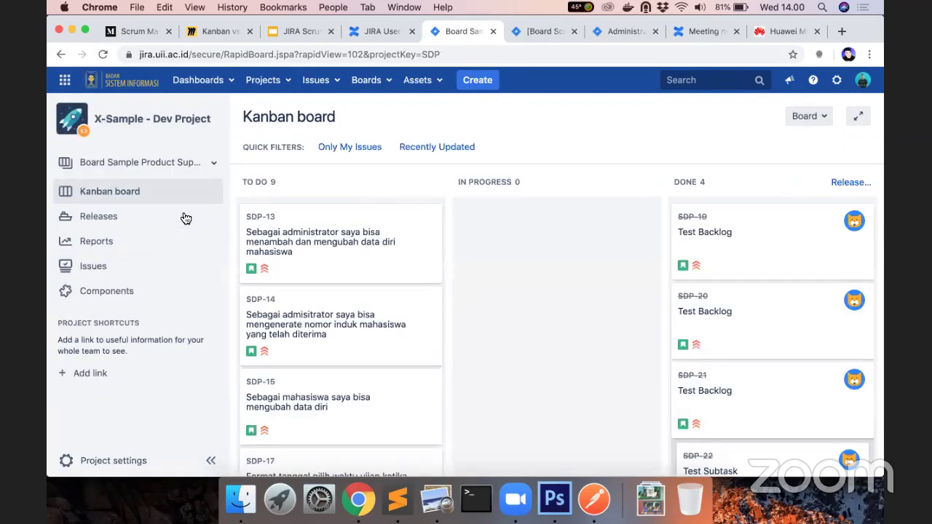
{"action": "left_click", "coordinate": [827, 120]}
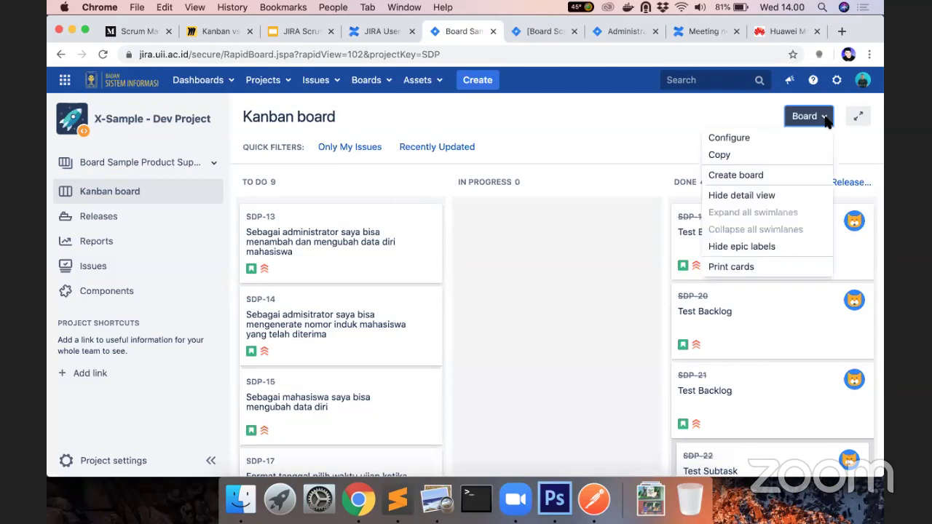
{"action": "left_click", "coordinate": [766, 138]}
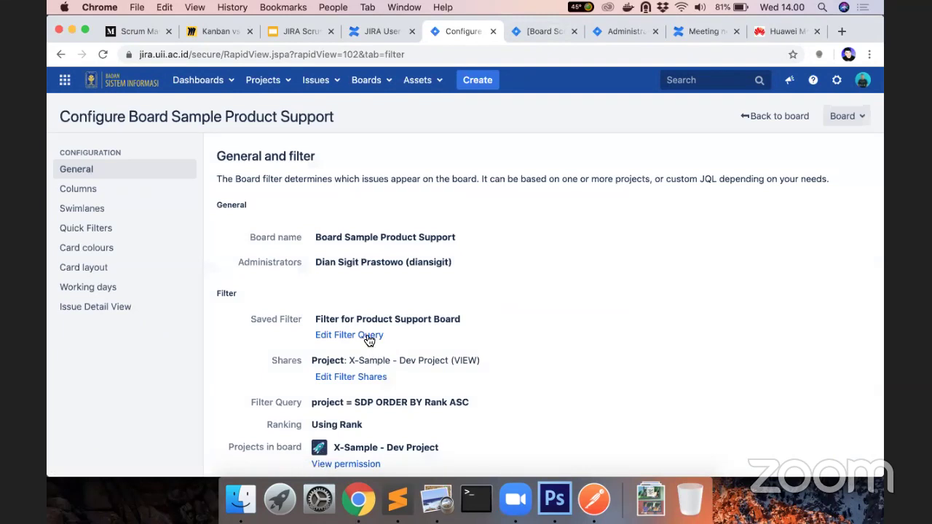
Open the Product Support board's filter query for editing and switch it to the advanced JQL view.
{"action": "left_click", "coordinate": [369, 336]}
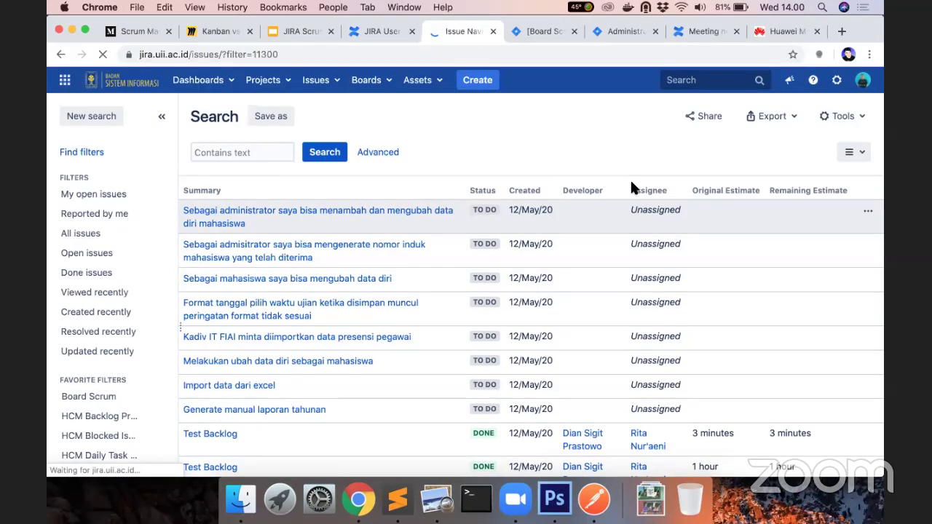
{"action": "left_click", "coordinate": [650, 152]}
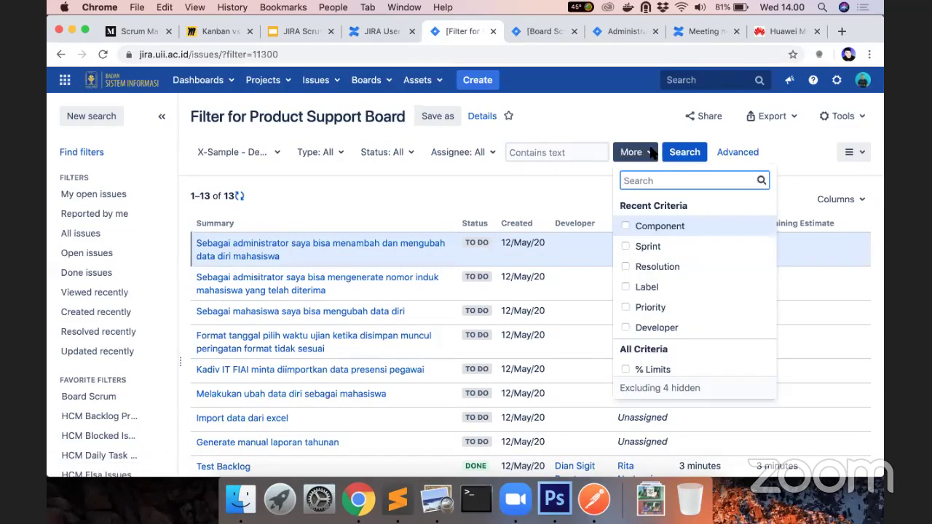
{"action": "left_click", "coordinate": [626, 224]}
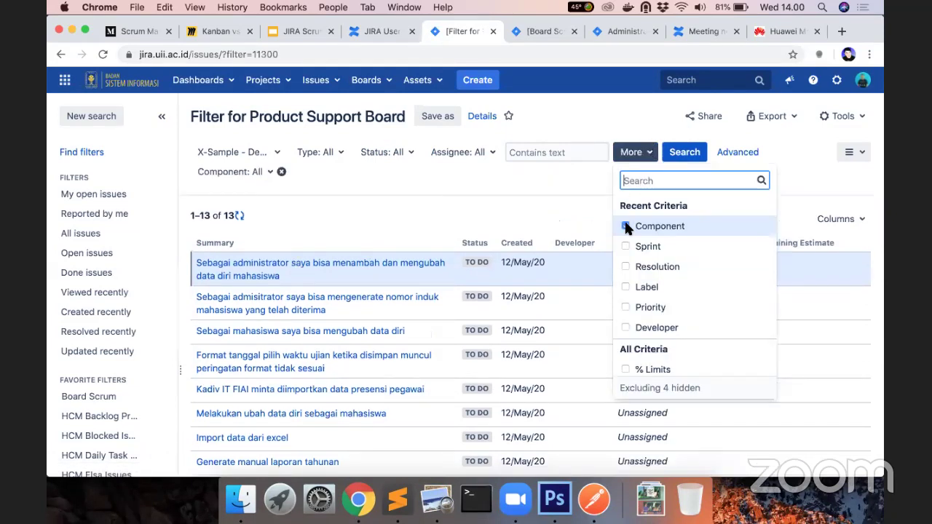
{"action": "left_click", "coordinate": [737, 154]}
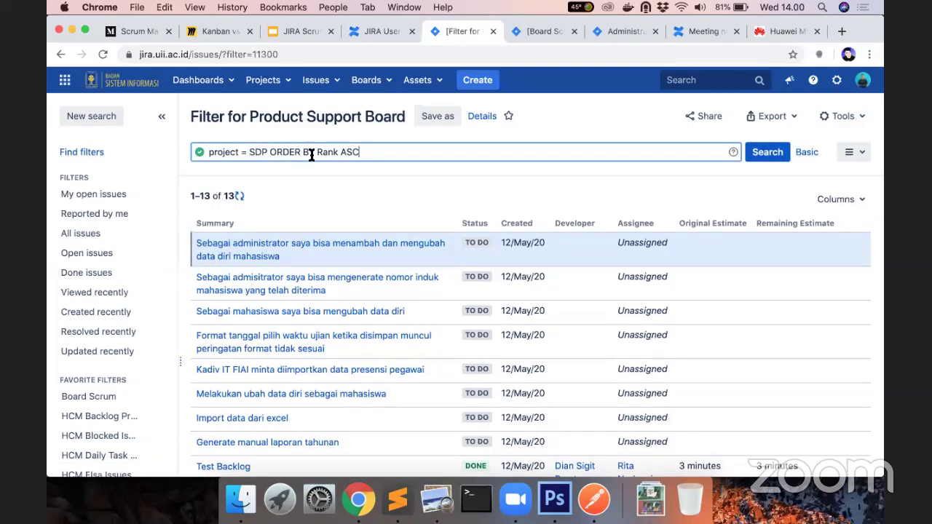
Insert an AND operator after "project = SDP" in the JQL query.
{"action": "left_click", "coordinate": [268, 154]}
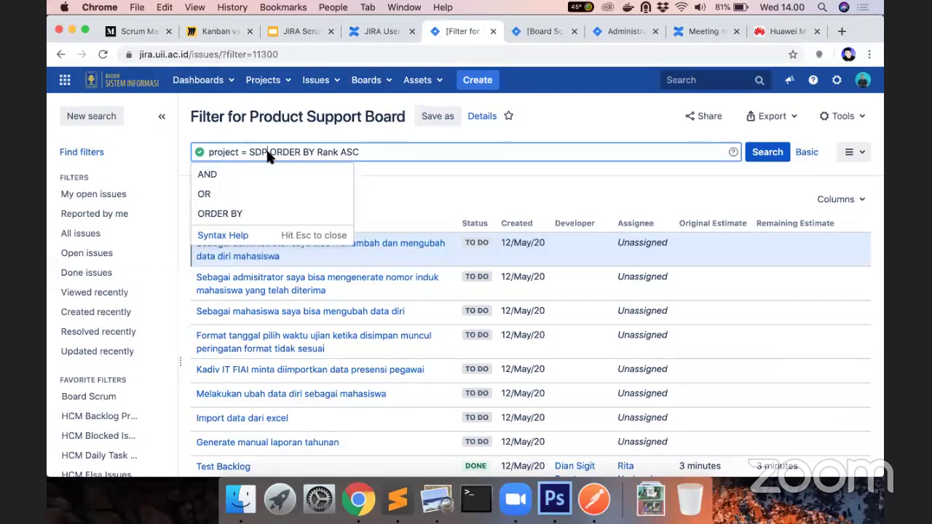
{"action": "type", "text": "and c"}
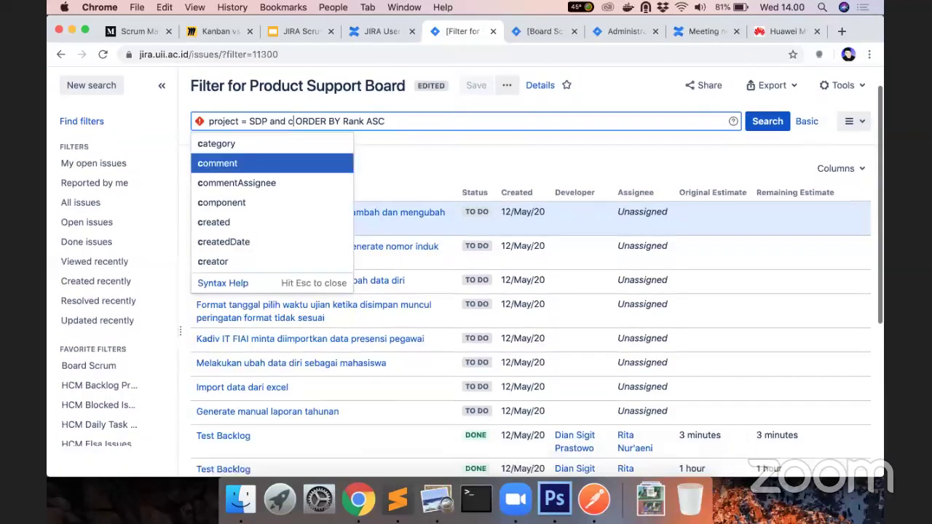
{"action": "key", "text": "BackSpace"}
{"action": "key", "text": "BackSpace"}
{"action": "key", "text": "BackSpace"}
{"action": "key", "text": "BackSpace"}
{"action": "key", "text": "BackSpace"}
{"action": "key", "text": "Return"}
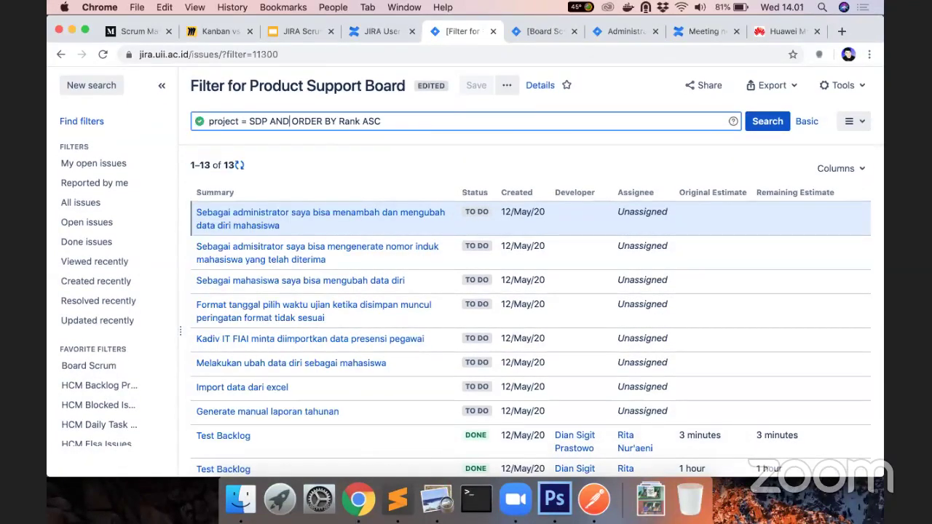
Complete the added JQL condition with "component != Backlog" and run the search.
{"action": "type", "text": "com"}
{"action": "key", "text": "Down"}
{"action": "key", "text": "Return"}
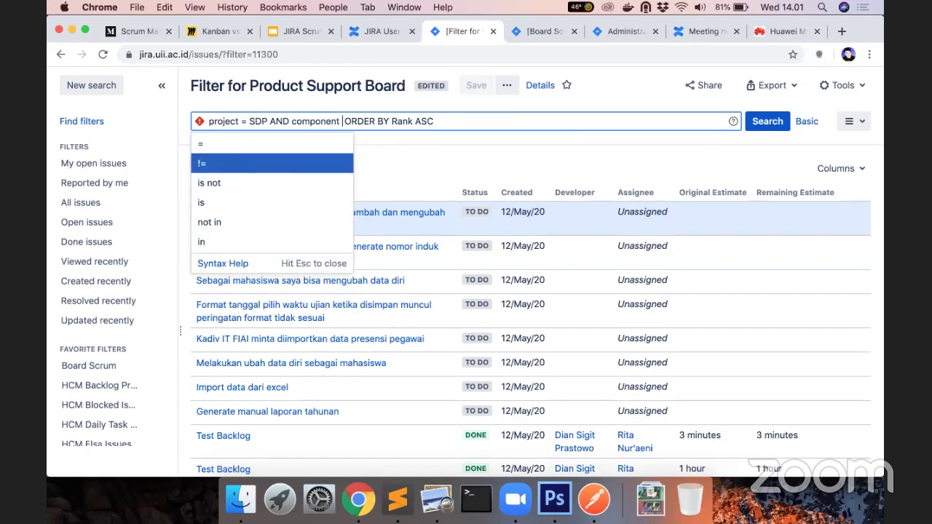
{"action": "key", "text": "Return"}
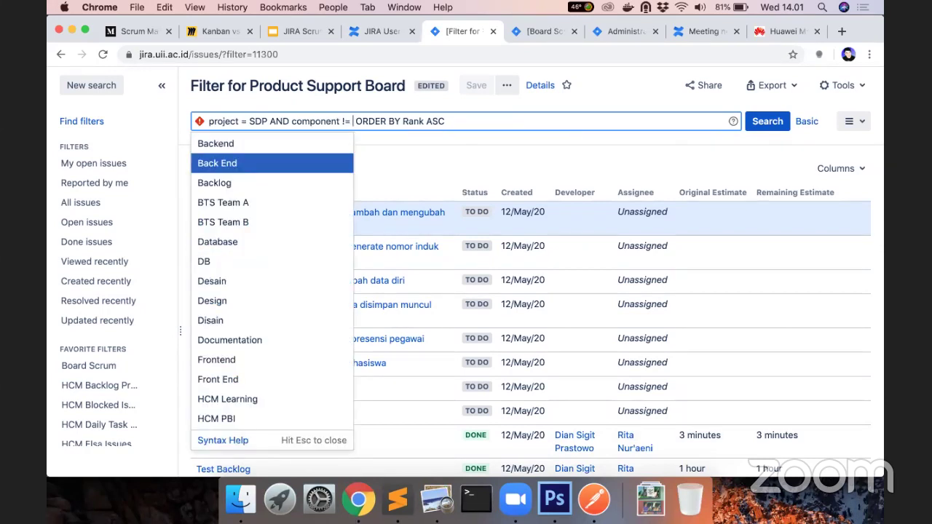
{"action": "type", "text": "Ba"}
{"action": "key", "text": "Down"}
{"action": "key", "text": "Return"}
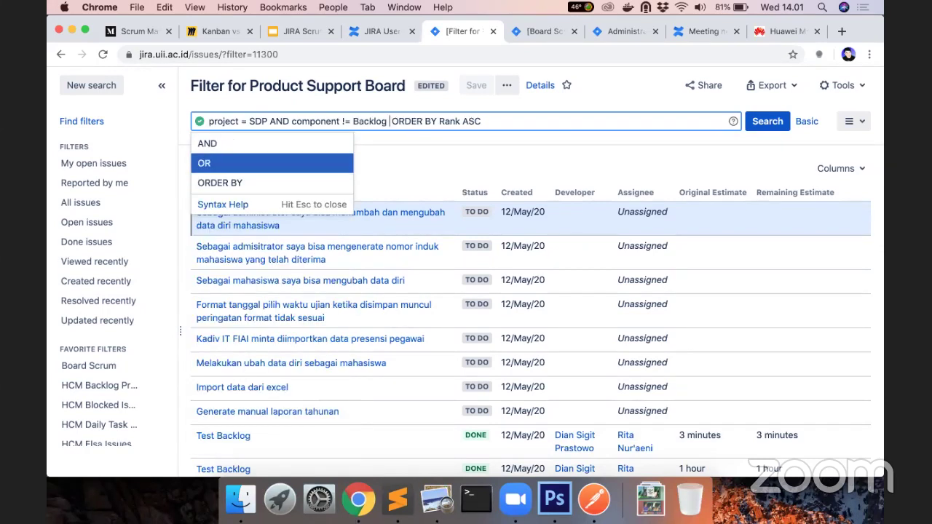
{"action": "left_click", "coordinate": [765, 121]}
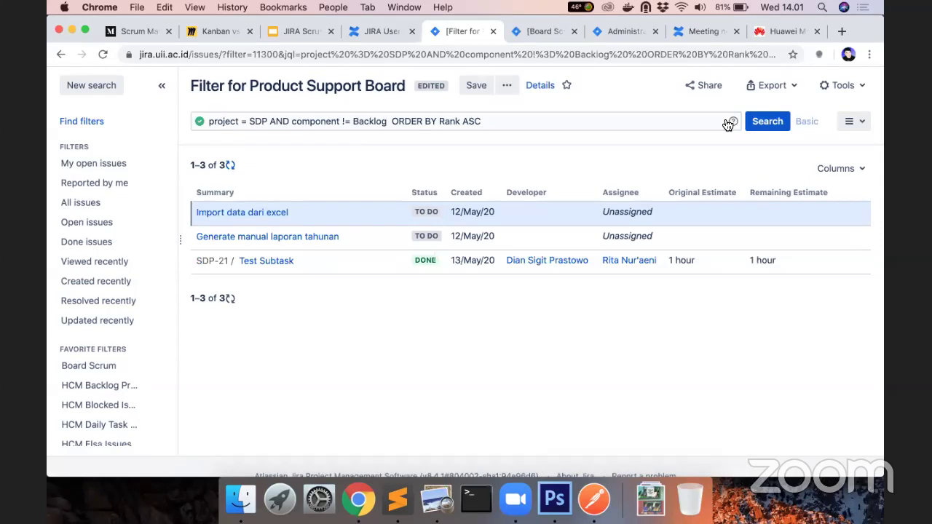
Save the edited JQL query to the Filter for Product Support Board.
{"action": "left_click", "coordinate": [473, 86]}
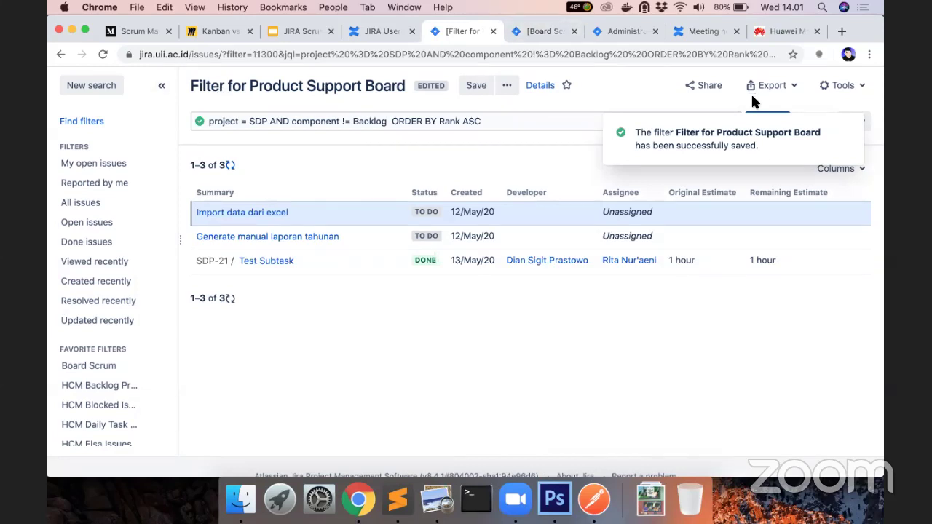
{"action": "scroll", "coordinate": [763, 169], "scroll_direction": "up", "scroll_amount": 2}
{"action": "scroll", "coordinate": [765, 179], "scroll_direction": "down", "scroll_amount": 1}
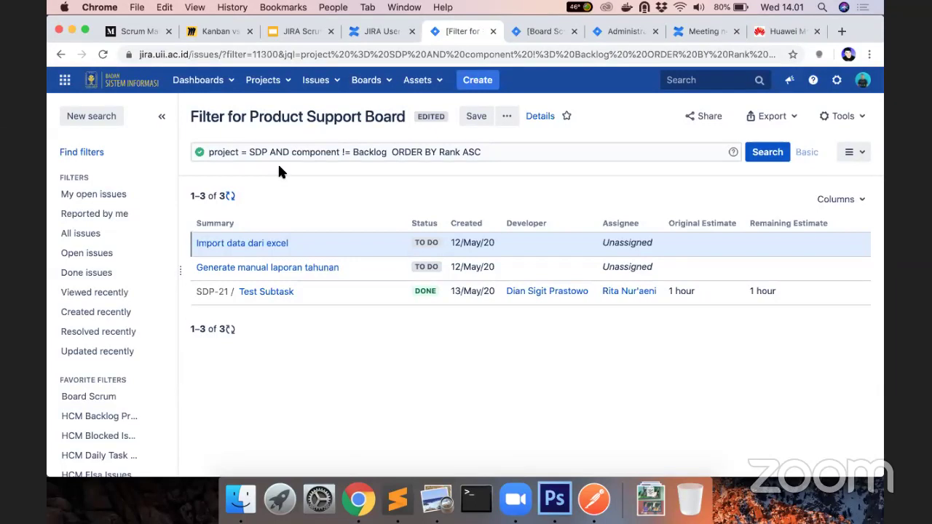
Reopen X-Sample - Dev Project (SDP) in both filter tabs and show the Product Support Kanban board in the first one.
{"action": "left_click", "coordinate": [529, 36]}
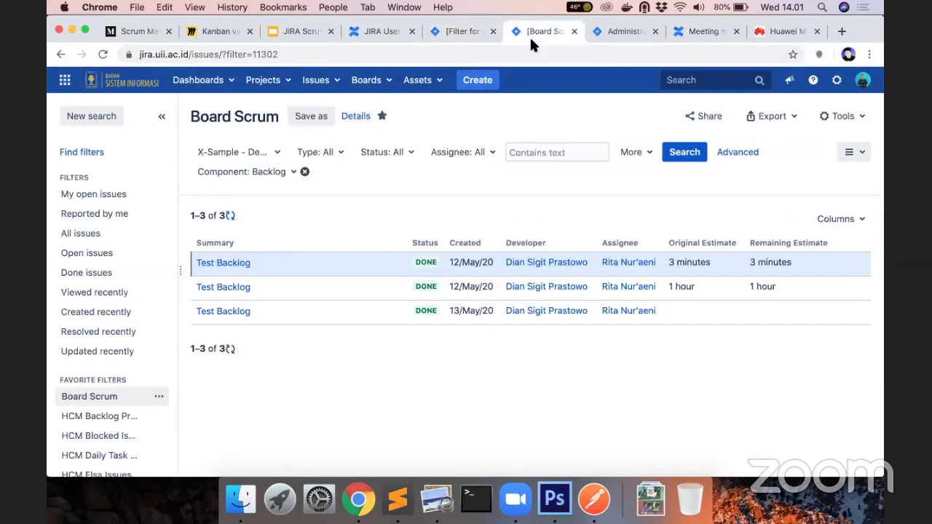
{"action": "left_click", "coordinate": [461, 32]}
{"action": "left_click", "coordinate": [280, 86]}
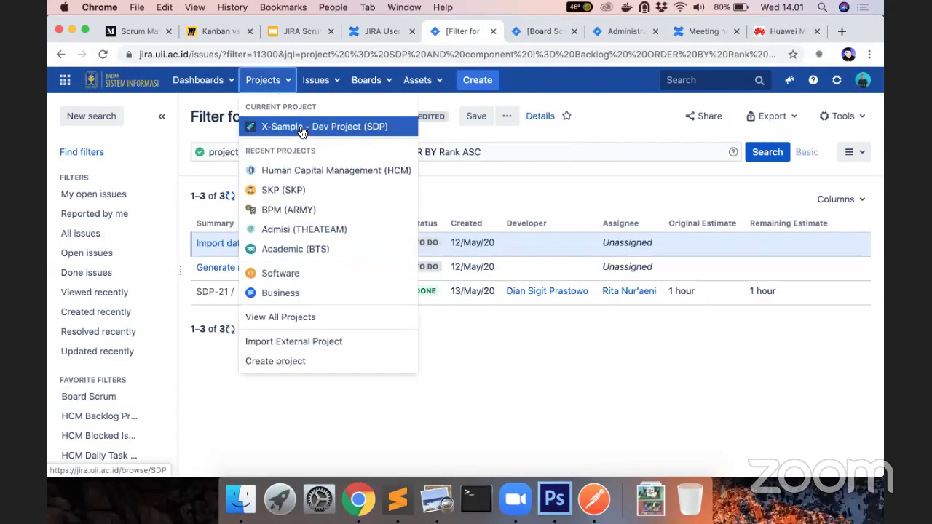
{"action": "left_click", "coordinate": [262, 126]}
{"action": "left_click", "coordinate": [518, 30]}
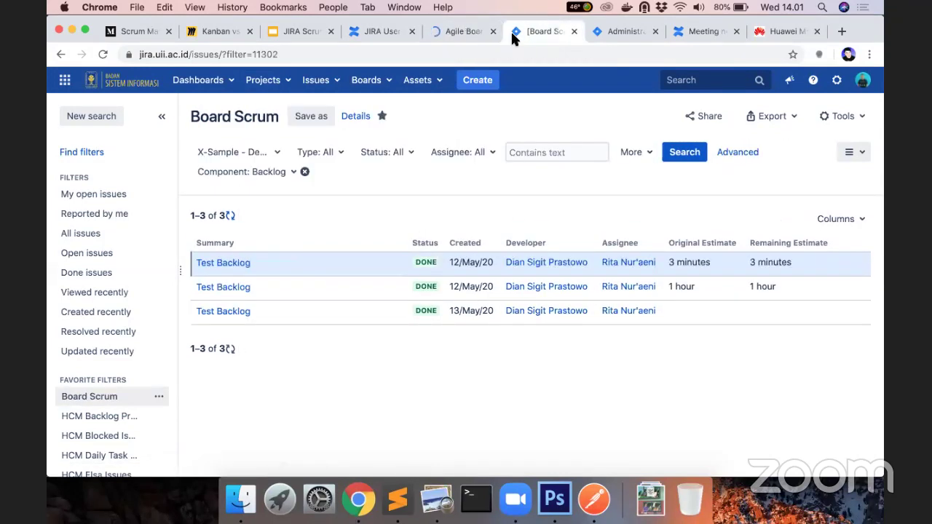
{"action": "left_click", "coordinate": [288, 85]}
{"action": "left_click", "coordinate": [262, 126]}
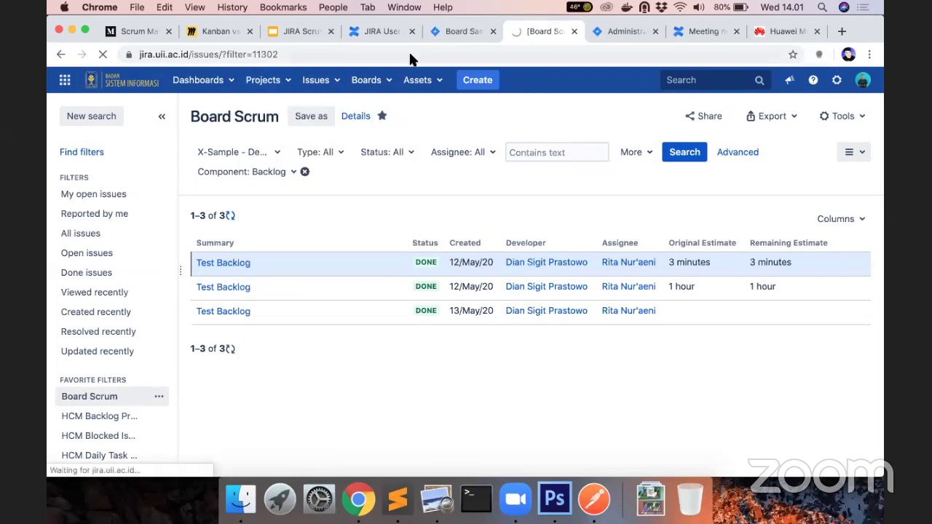
{"action": "left_click", "coordinate": [451, 32]}
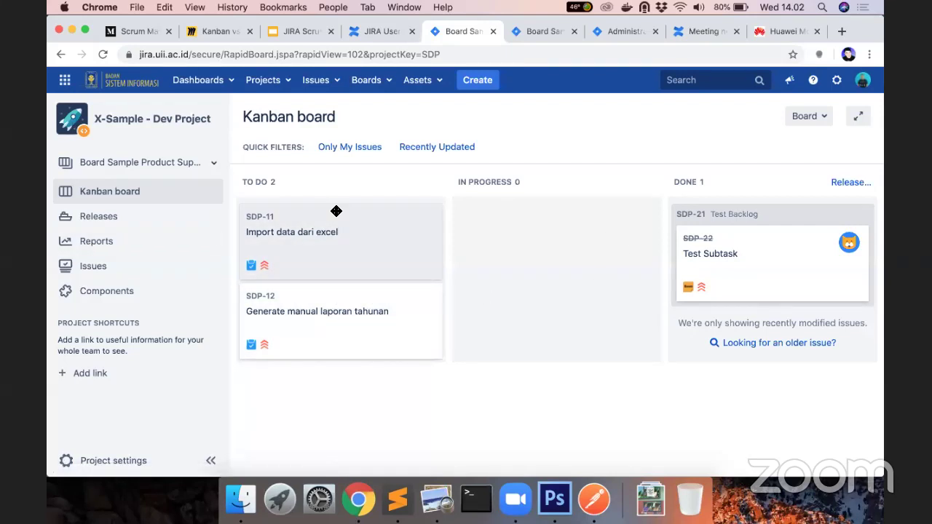
Switch to Board Sample Dev Tim, open its backlog, and view the details of issue SDP-15 before closing them.
{"action": "left_click", "coordinate": [216, 168]}
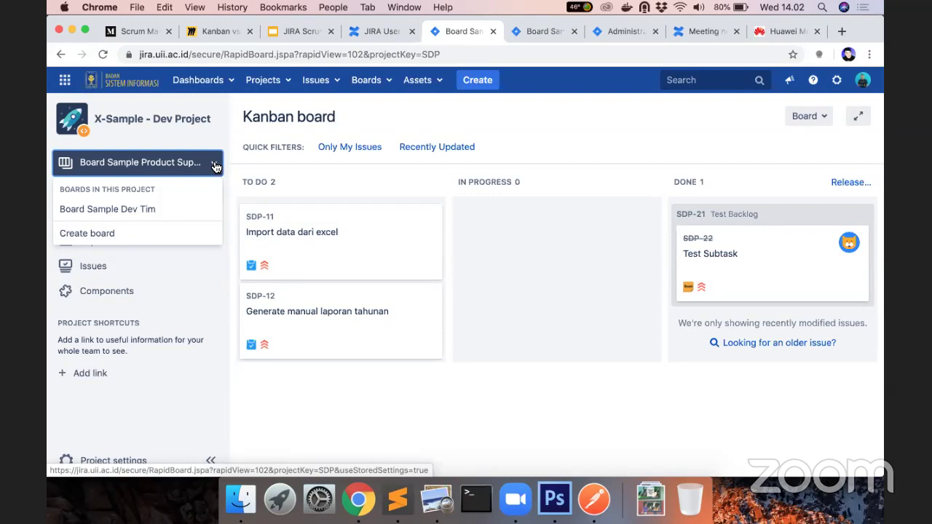
{"action": "left_click", "coordinate": [216, 167]}
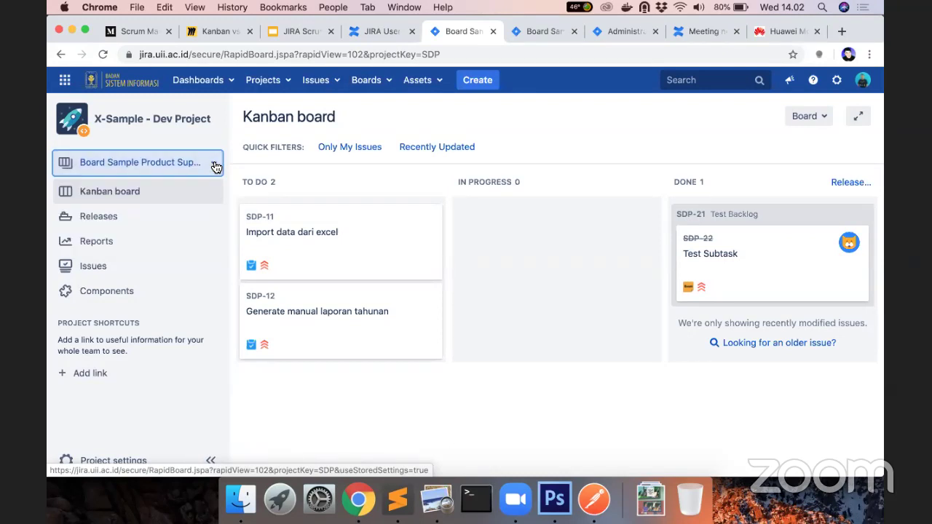
{"action": "left_click", "coordinate": [216, 167]}
{"action": "left_click", "coordinate": [167, 210]}
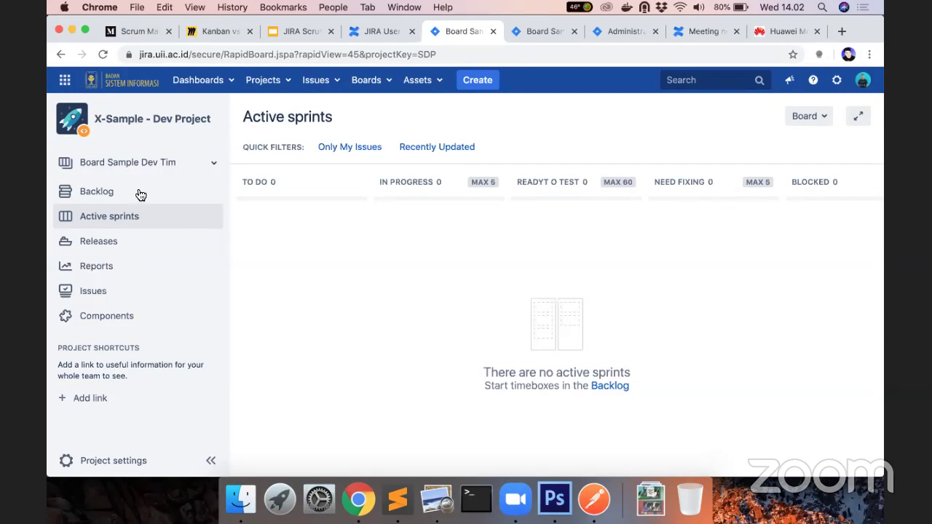
{"action": "left_click", "coordinate": [140, 193]}
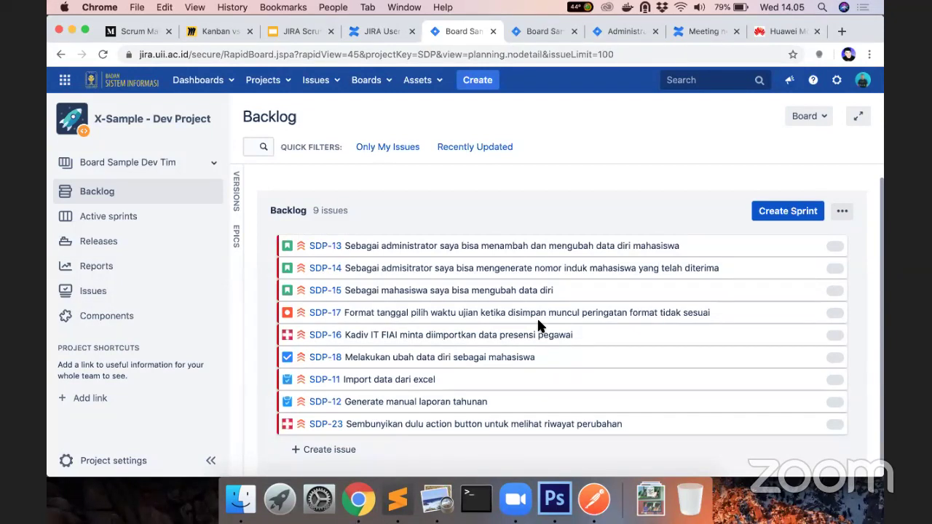
{"action": "left_click", "coordinate": [500, 292]}
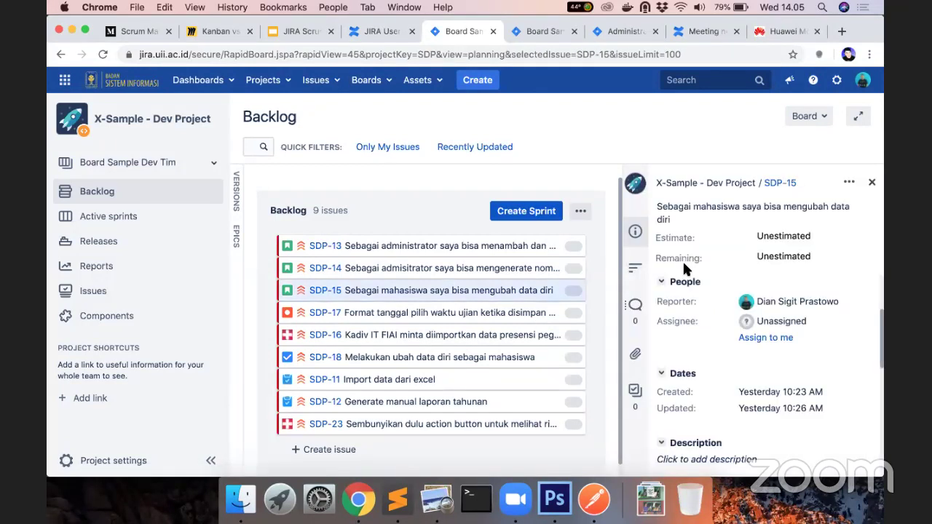
{"action": "left_click", "coordinate": [872, 182]}
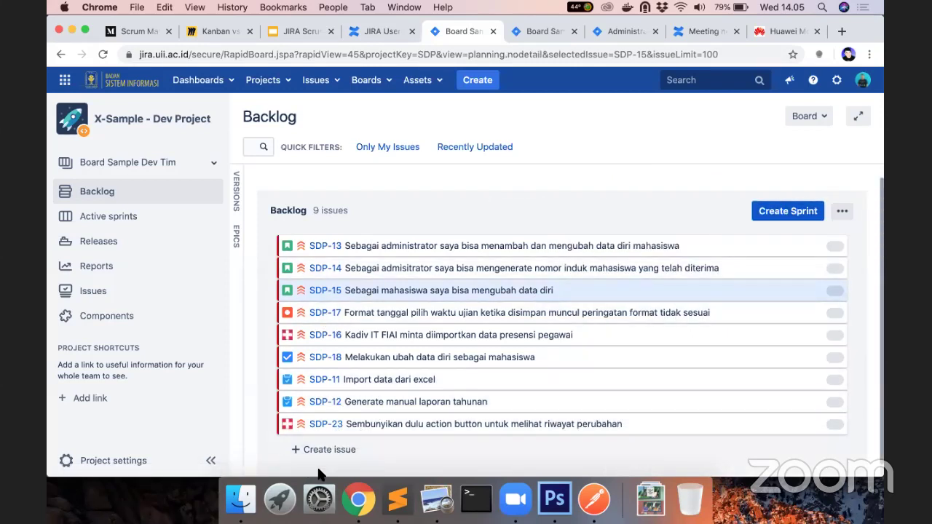
From the Product Support board's browser tab, open the project settings and go to the Users and roles page.
{"action": "left_click", "coordinate": [535, 33]}
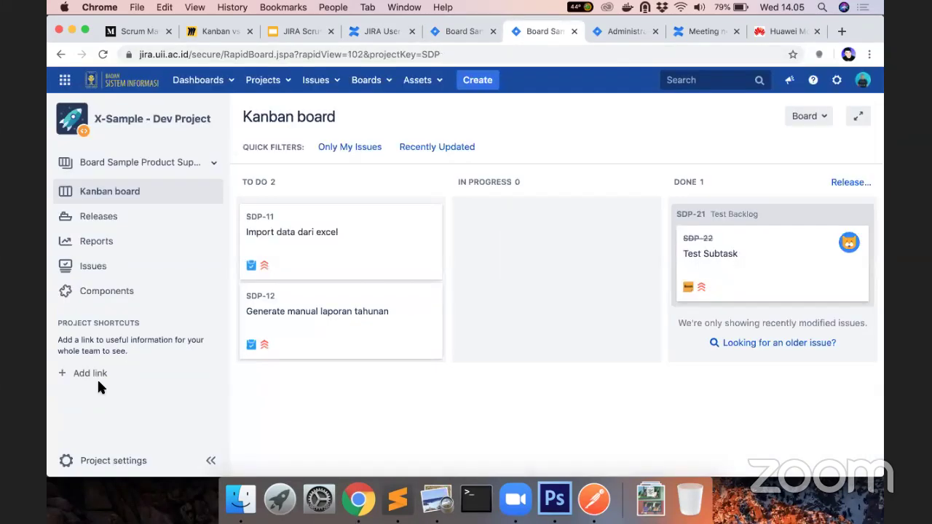
{"action": "left_click", "coordinate": [126, 472]}
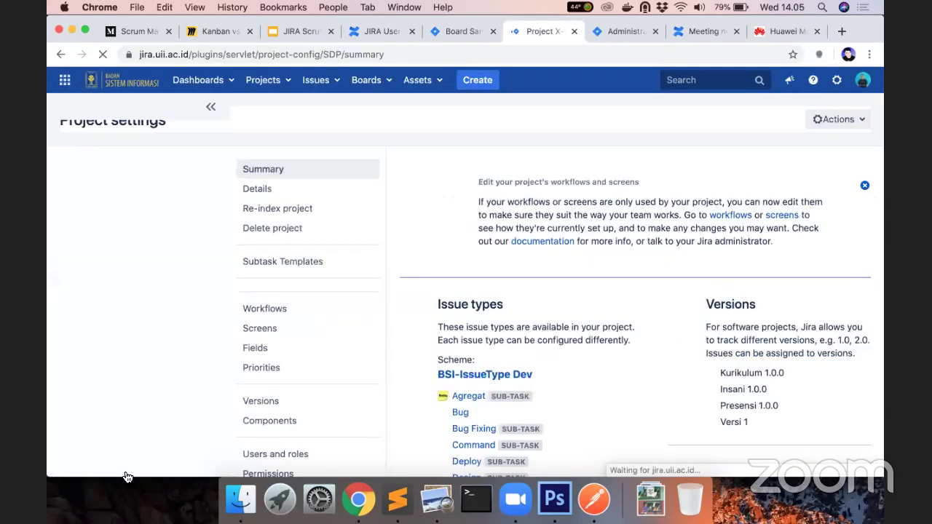
{"action": "scroll", "coordinate": [295, 357], "scroll_direction": "down", "scroll_amount": 10}
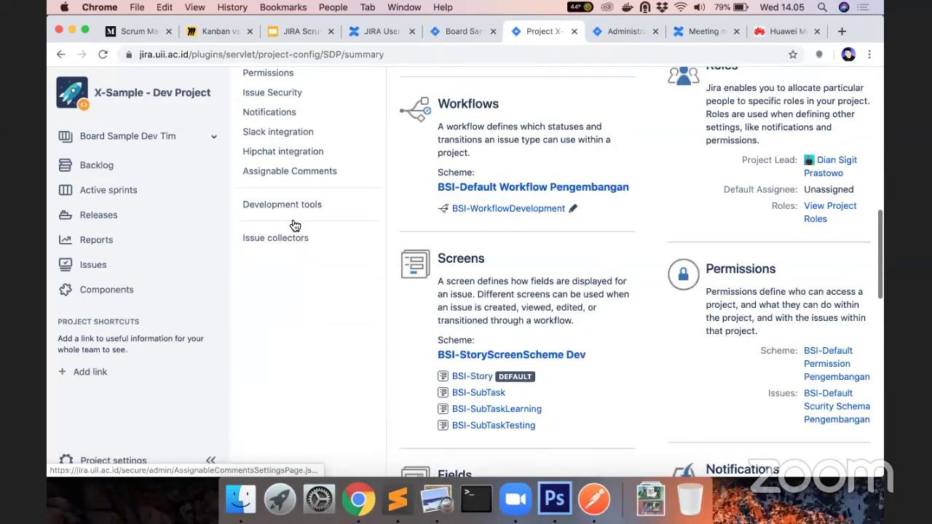
{"action": "scroll", "coordinate": [295, 226], "scroll_direction": "up", "scroll_amount": 3}
{"action": "left_click", "coordinate": [292, 221]}
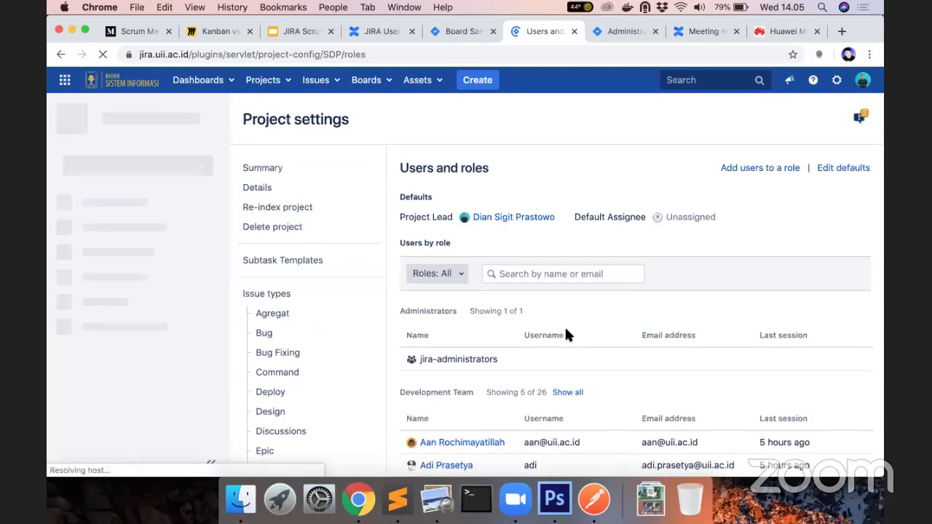
Review the users listed under each project role, collapsing the project sidebar to widen the page.
{"action": "scroll", "coordinate": [565, 335], "scroll_direction": "down", "scroll_amount": 10}
{"action": "scroll", "coordinate": [885, 353], "scroll_direction": "up", "scroll_amount": 3}
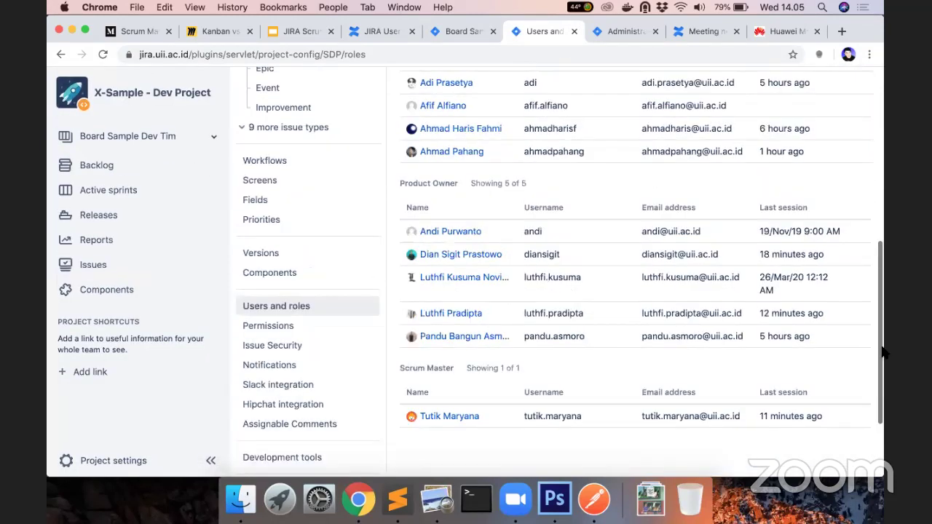
{"action": "scroll", "coordinate": [885, 353], "scroll_direction": "up", "scroll_amount": 1}
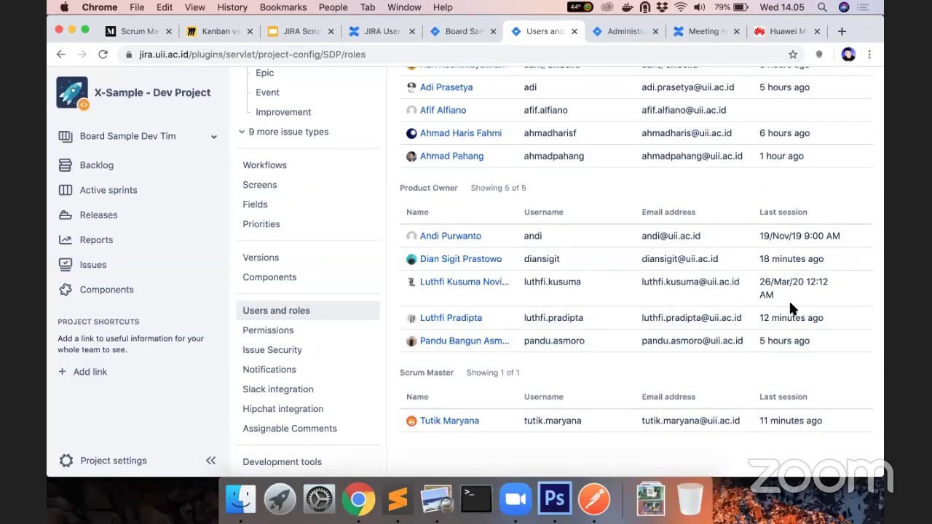
{"action": "scroll", "coordinate": [792, 308], "scroll_direction": "up", "scroll_amount": 8}
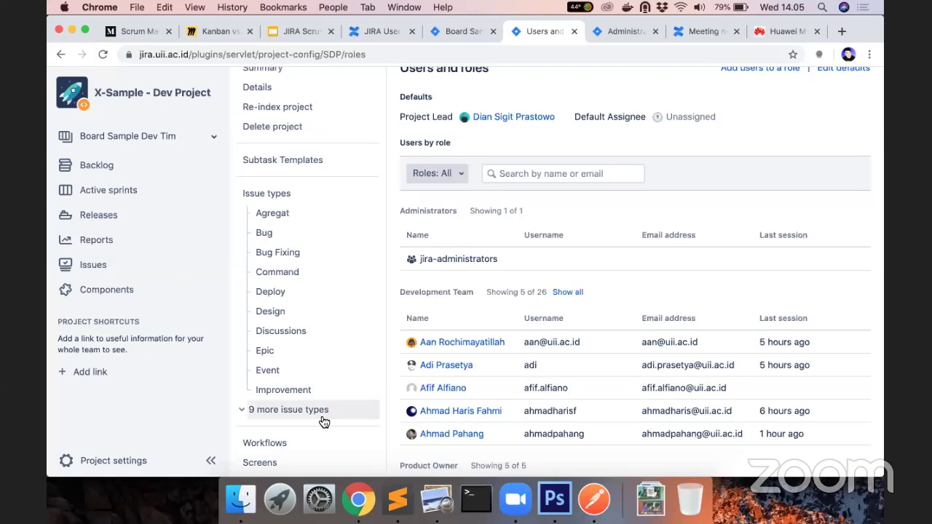
{"action": "left_click", "coordinate": [210, 460]}
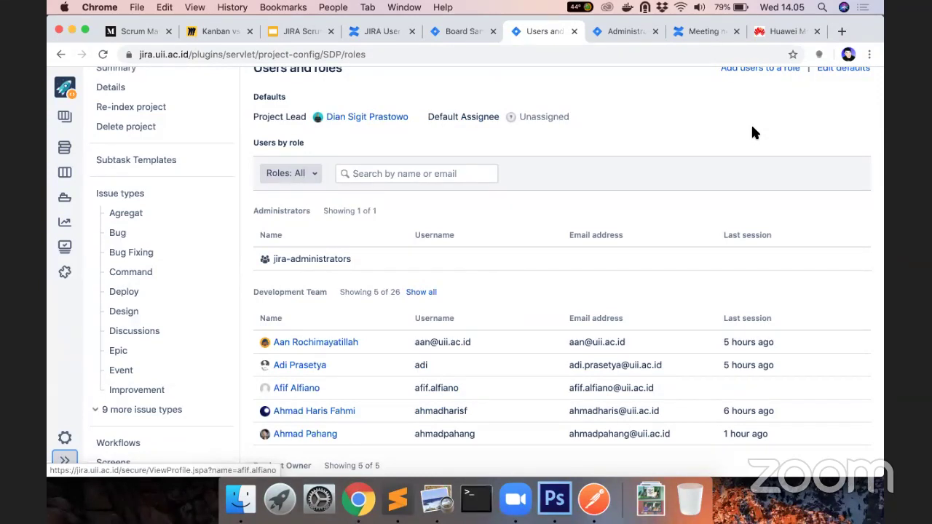
{"action": "scroll", "coordinate": [664, 224], "scroll_direction": "down", "scroll_amount": 5}
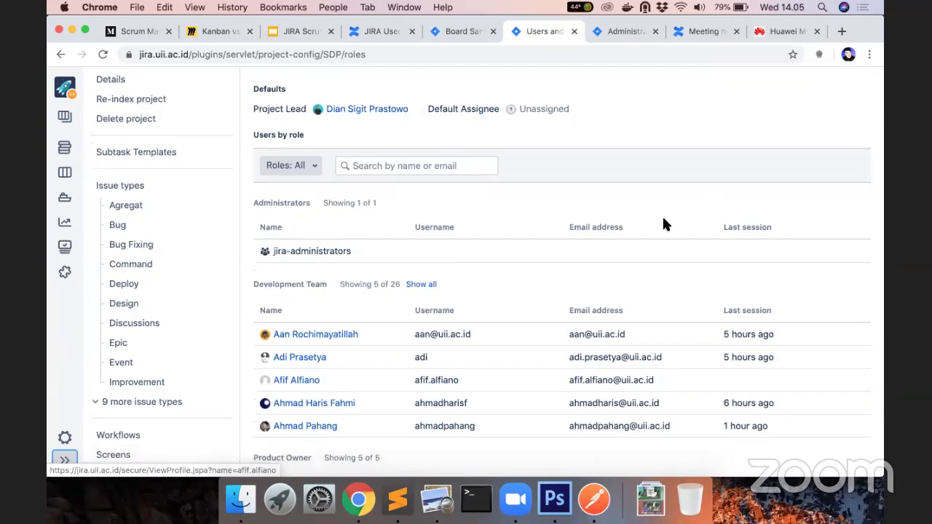
{"action": "scroll", "coordinate": [664, 223], "scroll_direction": "up", "scroll_amount": 6}
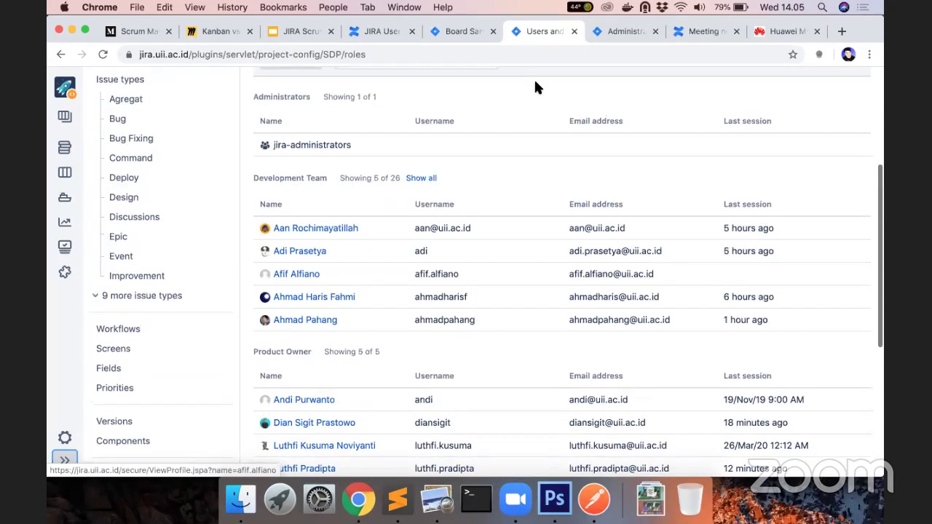
Switch to the JIRA User Guide in Confluence, open Development Project User Permissions, and read through the role permissions table.
{"action": "key", "text": "ctrl+shift+Tab"}
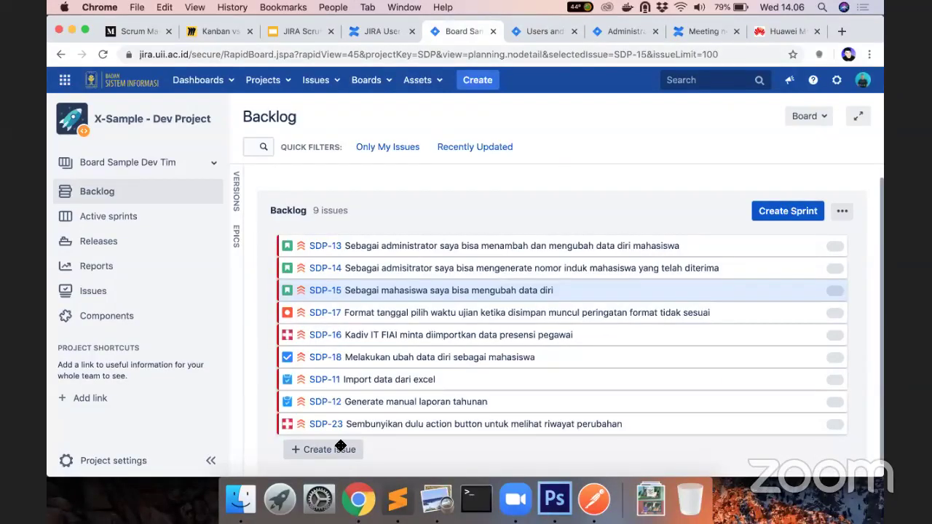
{"action": "left_click", "coordinate": [540, 33]}
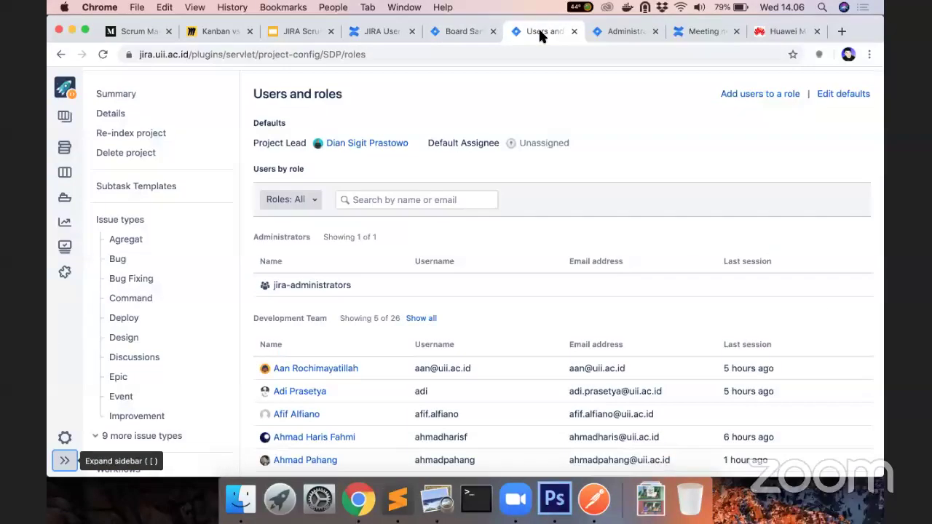
{"action": "left_click", "coordinate": [365, 30]}
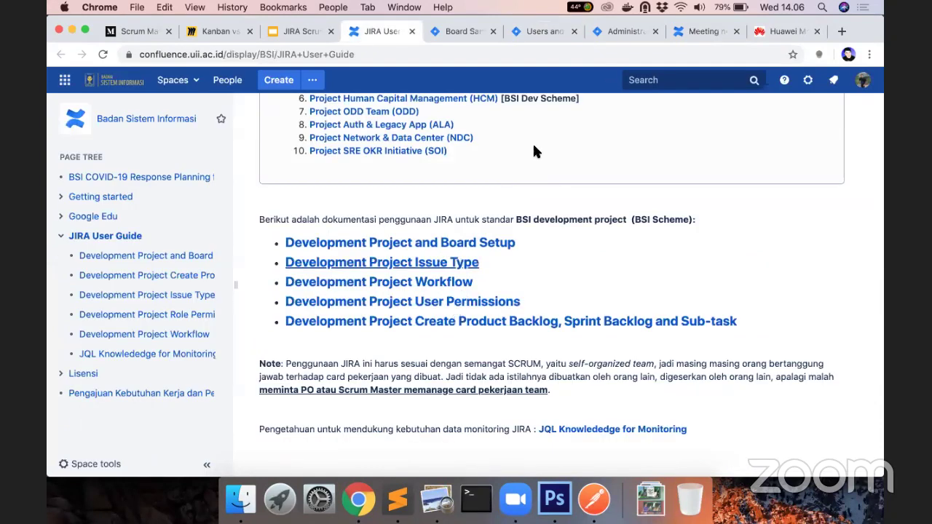
{"action": "left_click", "coordinate": [461, 301]}
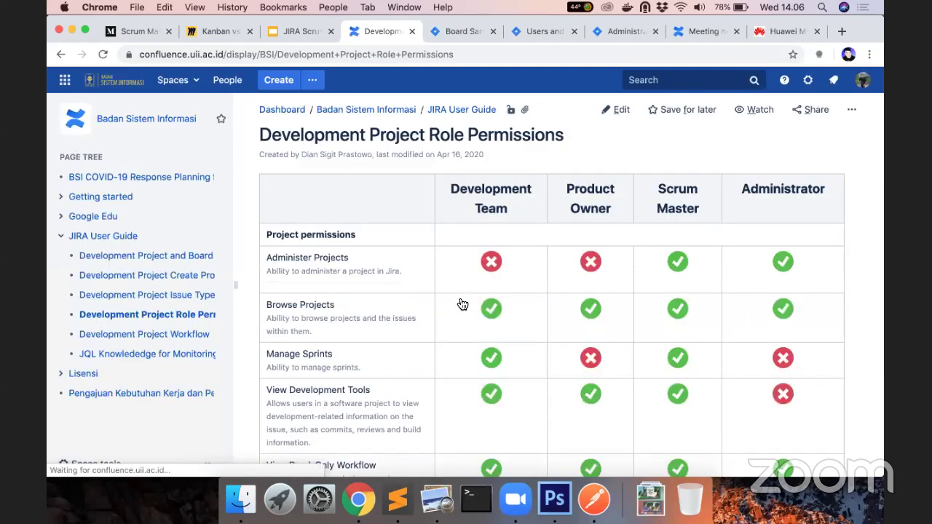
{"action": "scroll", "coordinate": [459, 265], "scroll_direction": "down", "scroll_amount": 15}
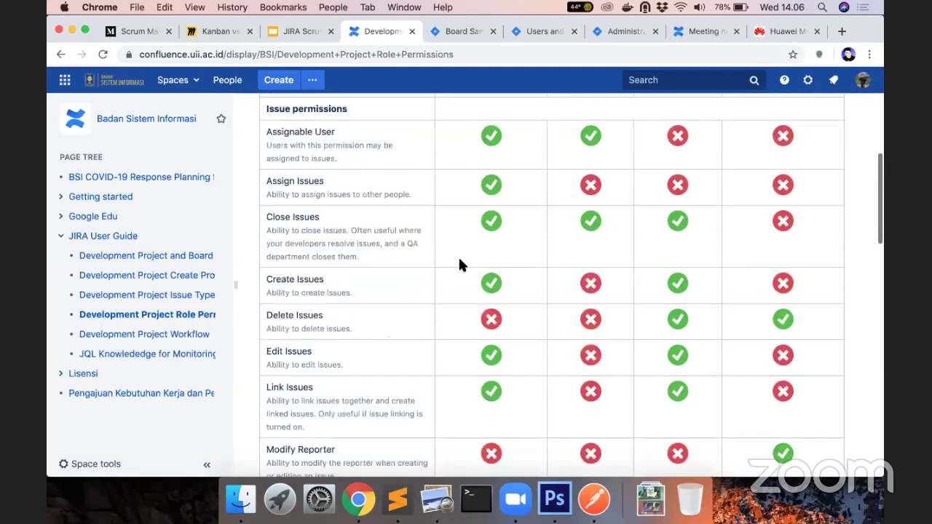
{"action": "scroll", "coordinate": [459, 265], "scroll_direction": "down", "scroll_amount": 5}
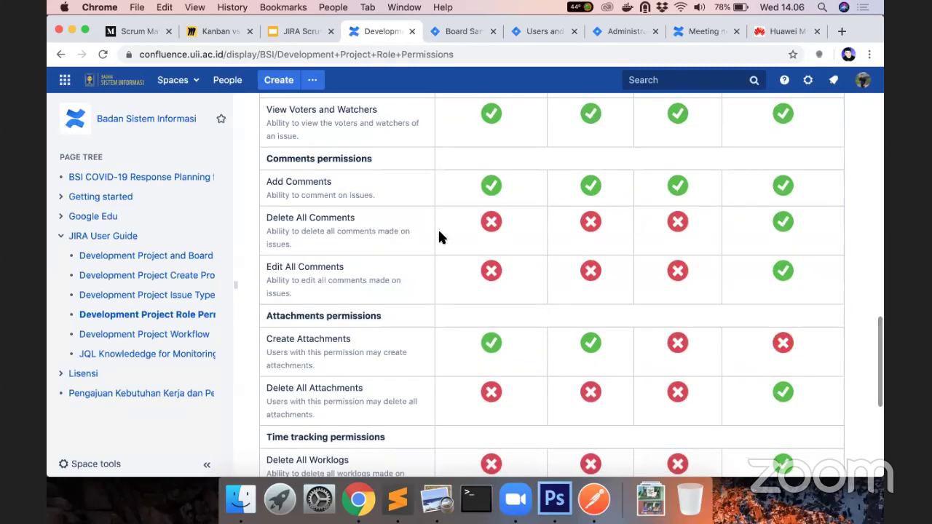
{"action": "scroll", "coordinate": [439, 235], "scroll_direction": "down", "scroll_amount": 7}
On the project's Users and roles page, find the intended user by name and add them to the Development Team role.
{"action": "left_click", "coordinate": [538, 32]}
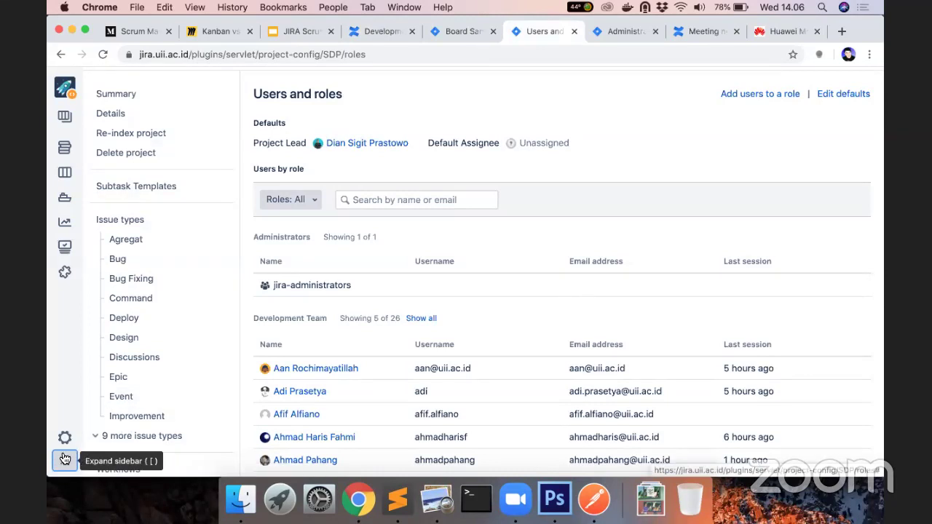
{"action": "scroll", "coordinate": [830, 166], "scroll_direction": "up", "scroll_amount": 3}
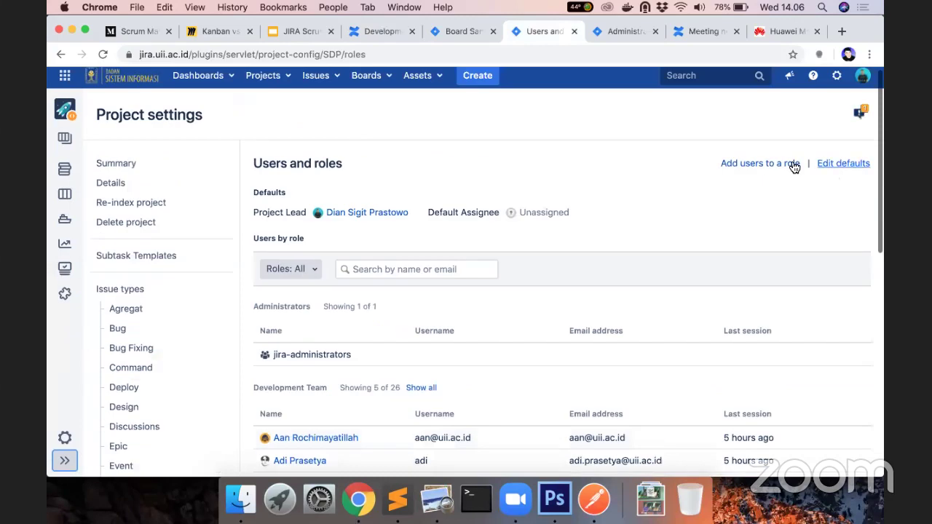
{"action": "left_click", "coordinate": [794, 164]}
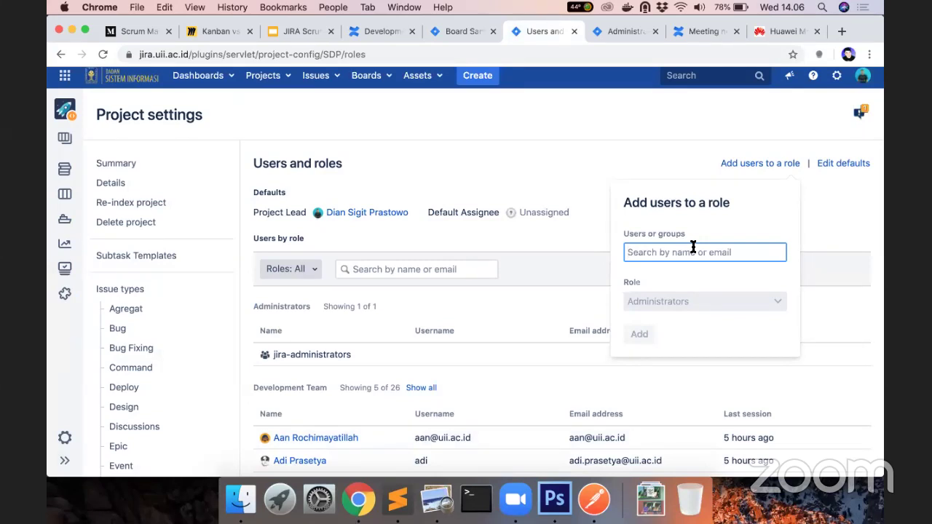
{"action": "type", "text": "Lu"}
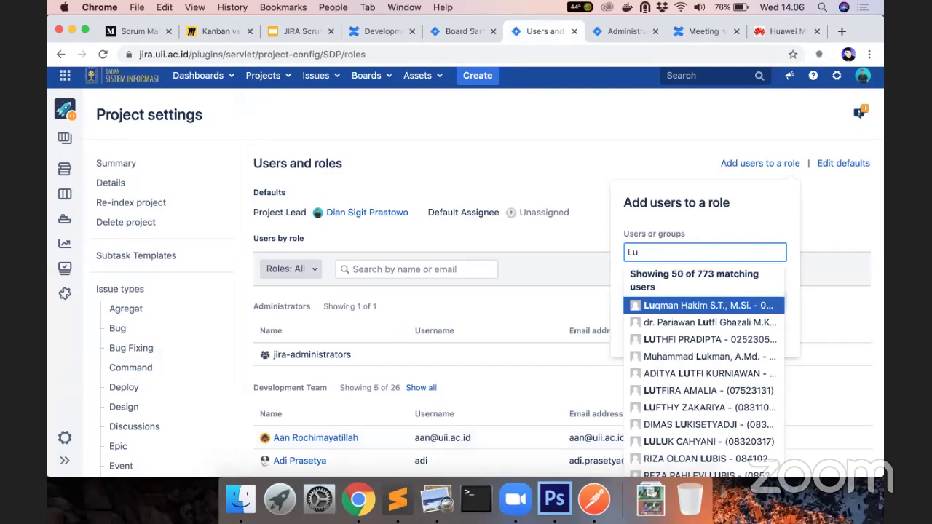
{"action": "type", "text": "t"}
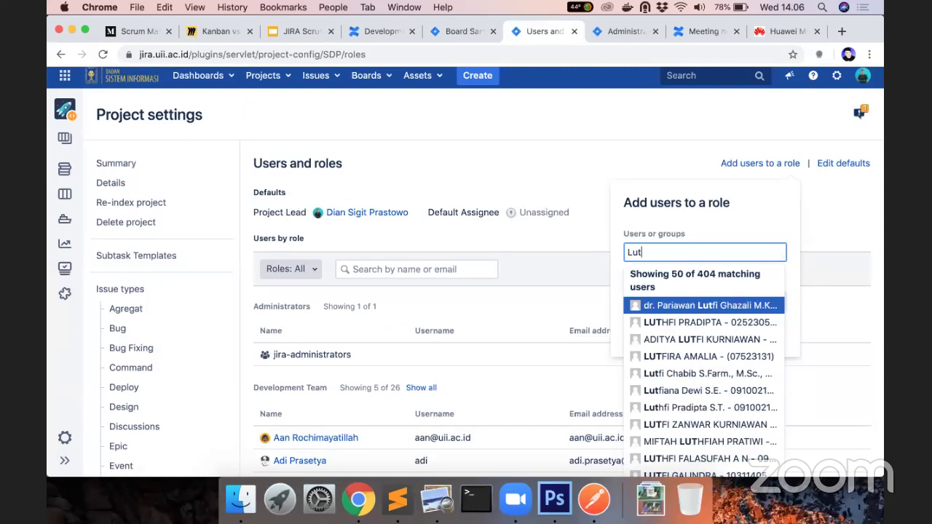
{"action": "type", "text": "hf"}
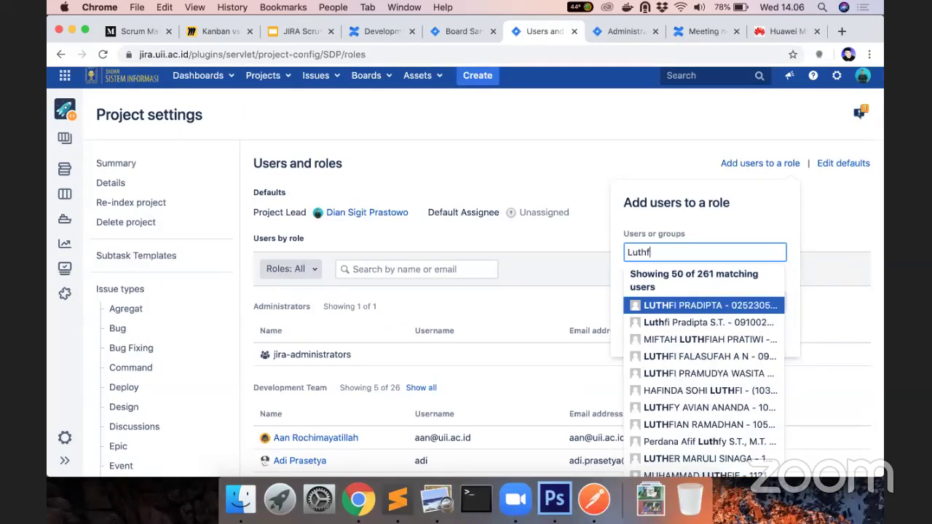
{"action": "type", "text": "i Pra"}
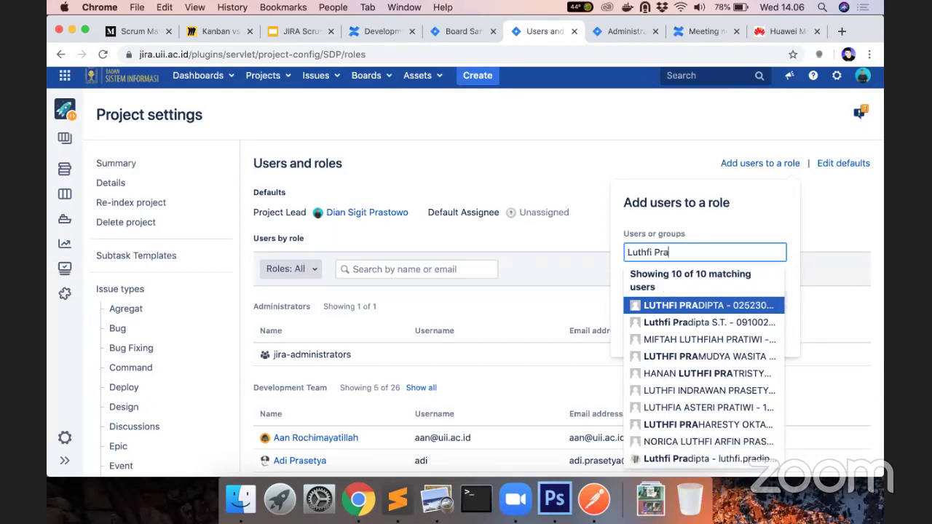
{"action": "left_click", "coordinate": [729, 459]}
{"action": "left_click", "coordinate": [751, 320]}
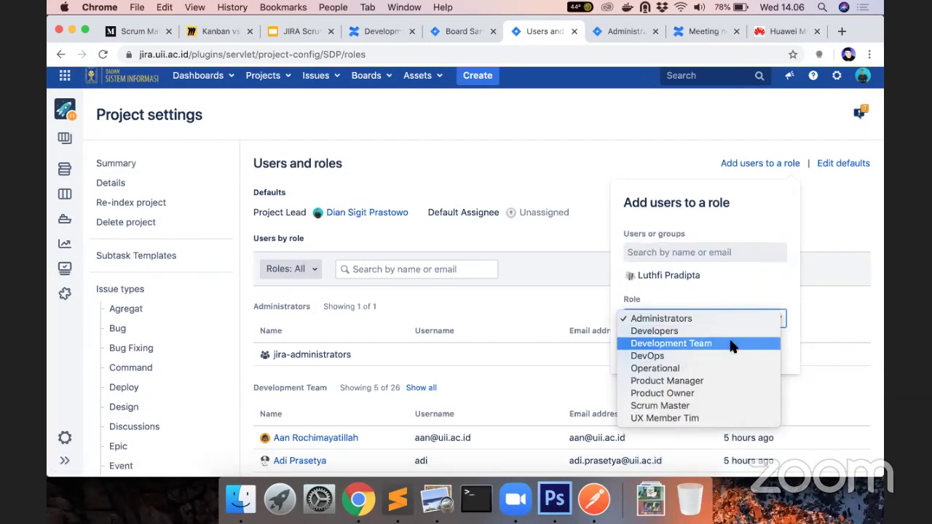
{"action": "left_click", "coordinate": [732, 346]}
{"action": "left_click", "coordinate": [644, 346]}
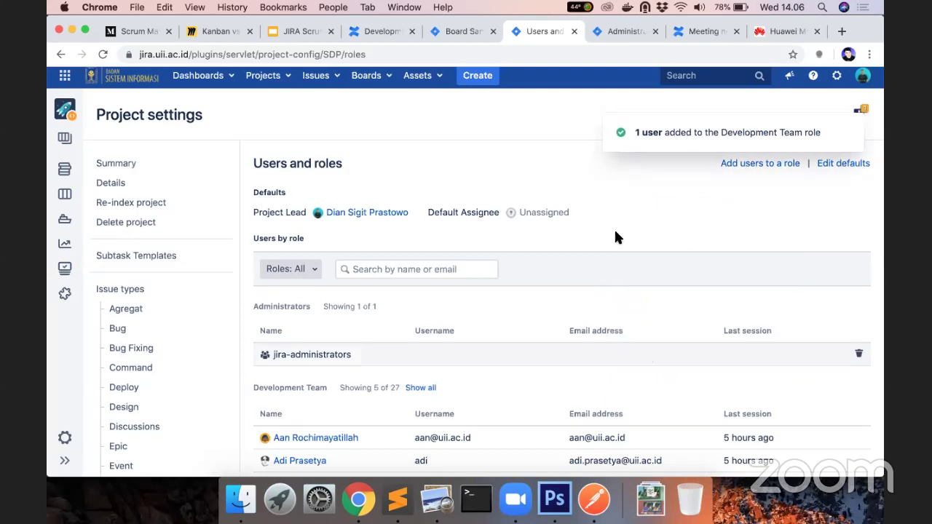
In the Board Sample Dev Tim backlog, check the issue types offered for a new issue and move SDP-23 directly below SDP-16.
{"action": "left_click", "coordinate": [455, 33]}
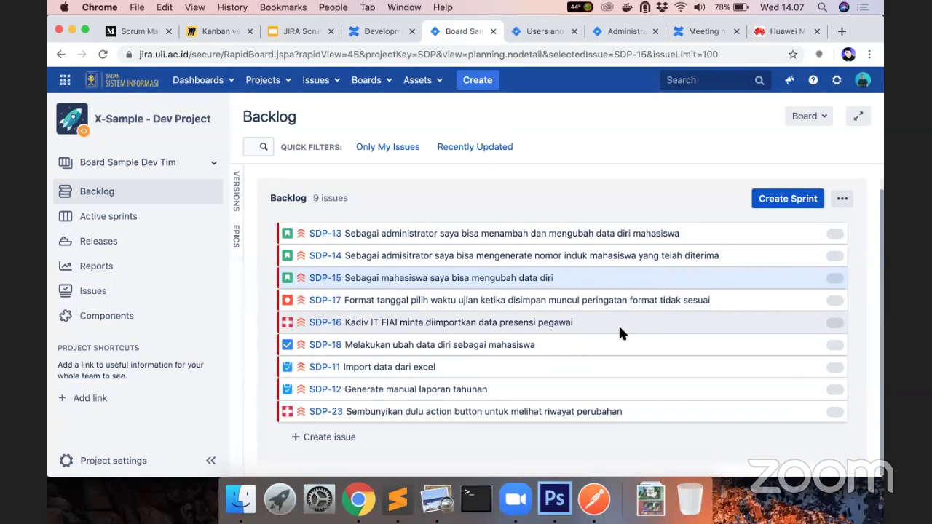
{"action": "left_click", "coordinate": [342, 437]}
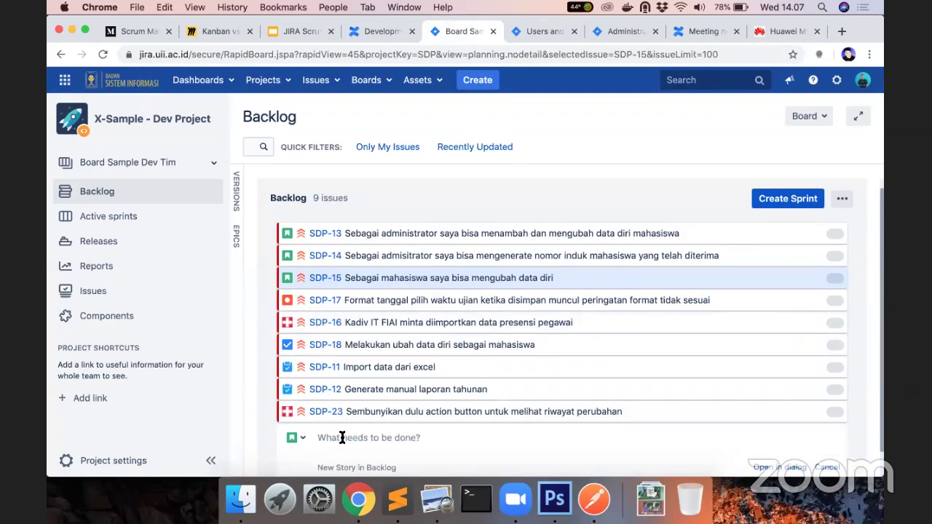
{"action": "left_click", "coordinate": [301, 439]}
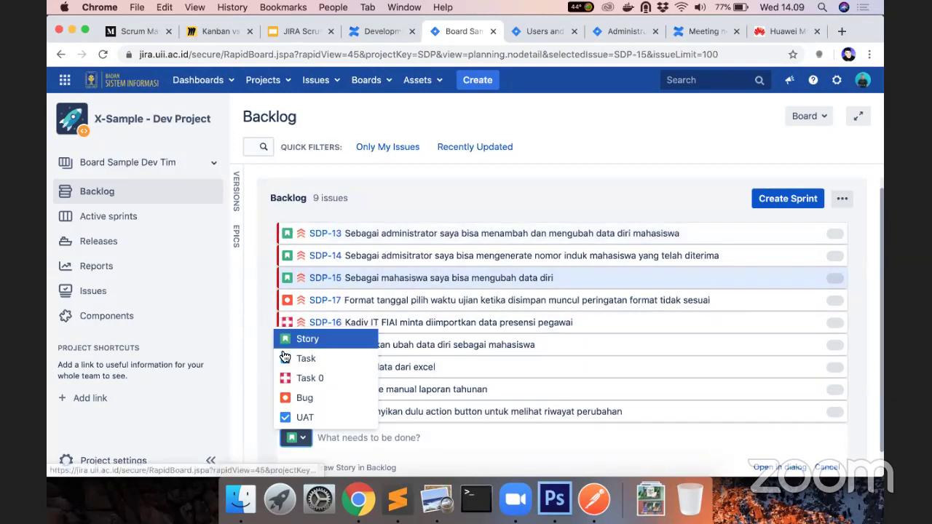
{"action": "left_click", "coordinate": [260, 320]}
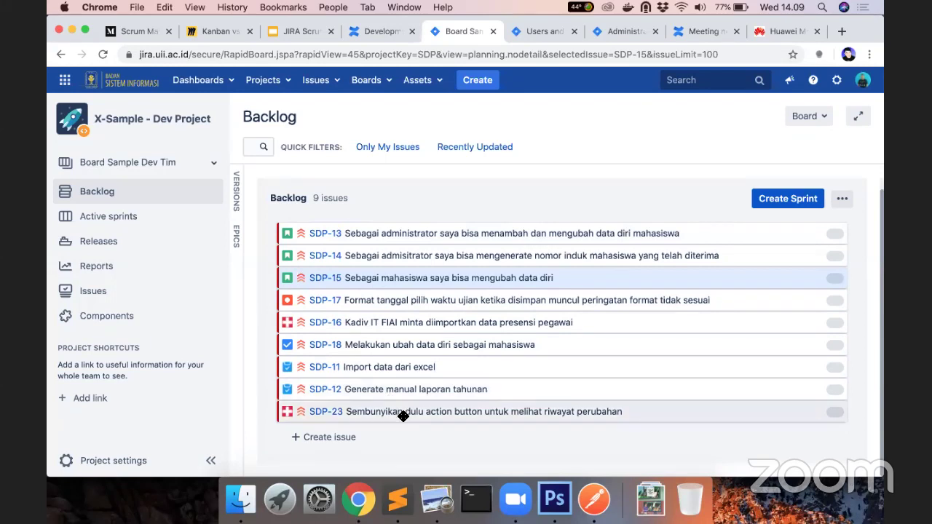
{"action": "left_click_drag", "start_coordinate": [403, 416], "coordinate": [399, 357]}
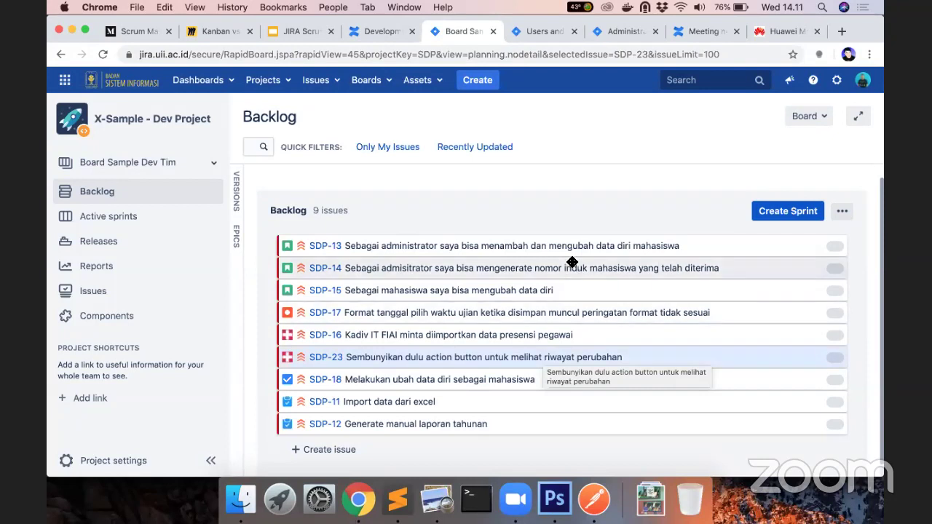
Switch to the JIRA Scrum presentation in Google Slides and browse through it to the Scrum Framework slide.
{"action": "key", "text": "super+3"}
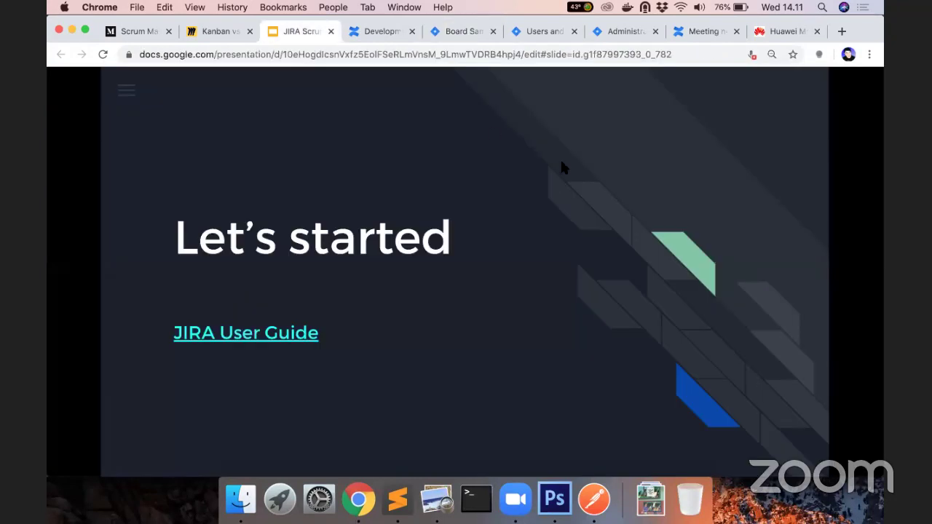
{"action": "key", "text": "Right"}
{"action": "key", "text": "Right"}
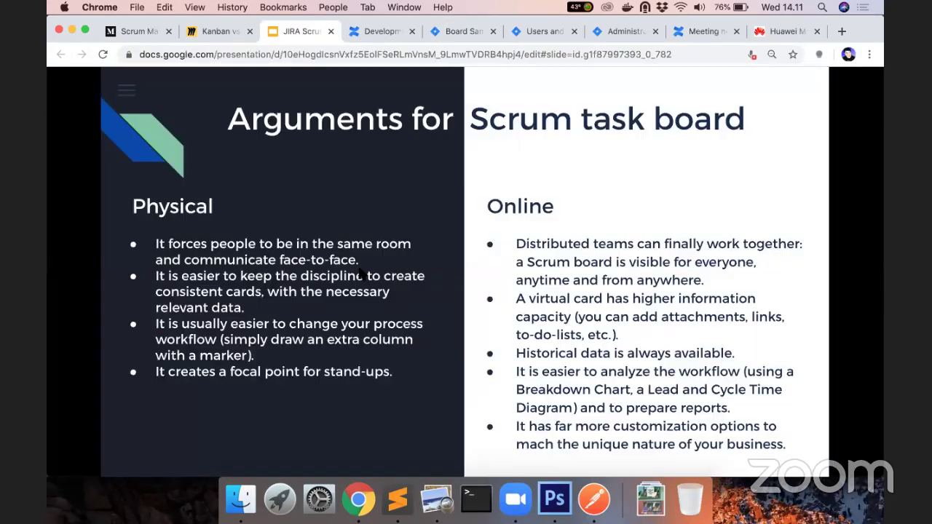
{"action": "key", "text": "Right"}
{"action": "key", "text": "Right"}
{"action": "key", "text": "Right"}
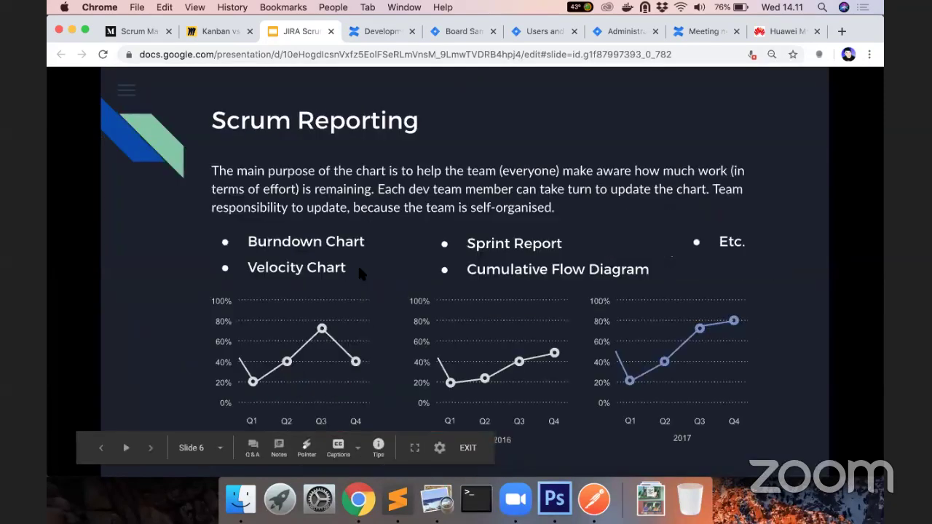
{"action": "key", "text": "Right"}
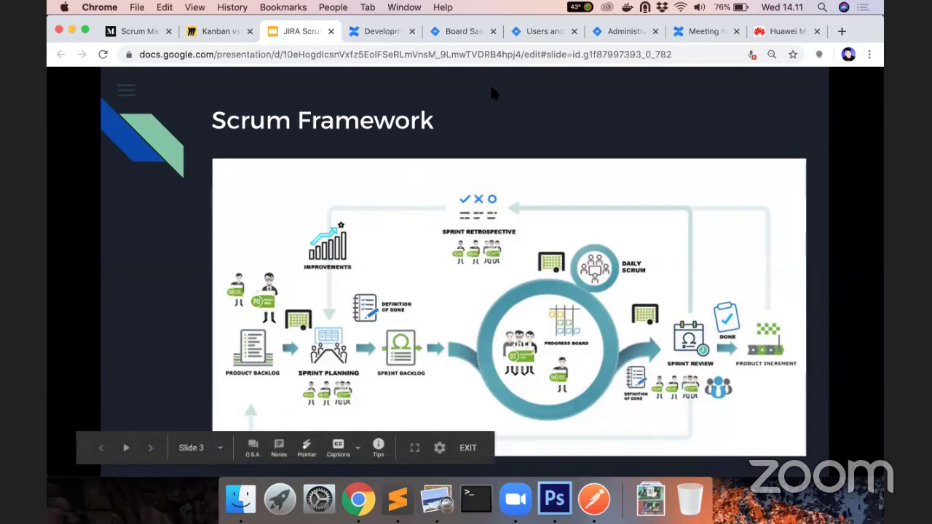
Return to the Board Sample Dev Tim backlog in Jira, create a new sprint, and look over the backlog issues.
{"action": "left_click", "coordinate": [465, 32]}
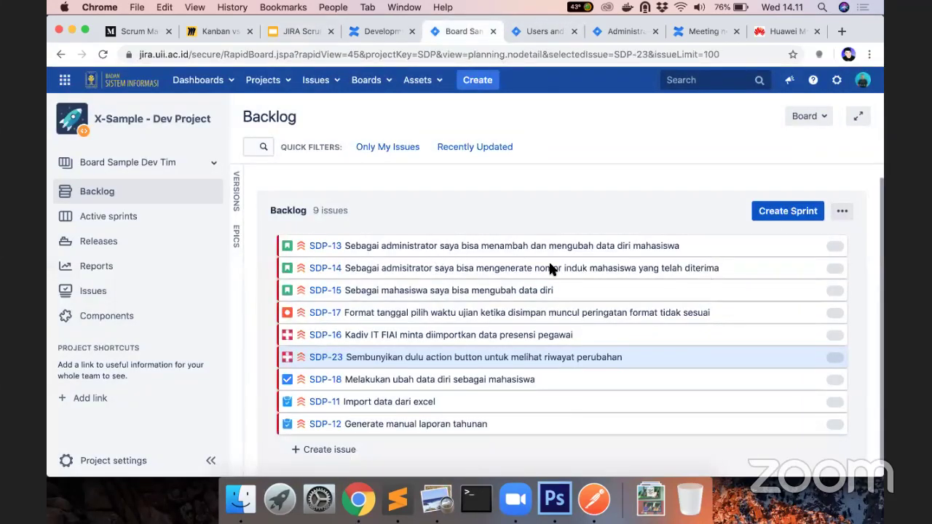
{"action": "left_click", "coordinate": [788, 210]}
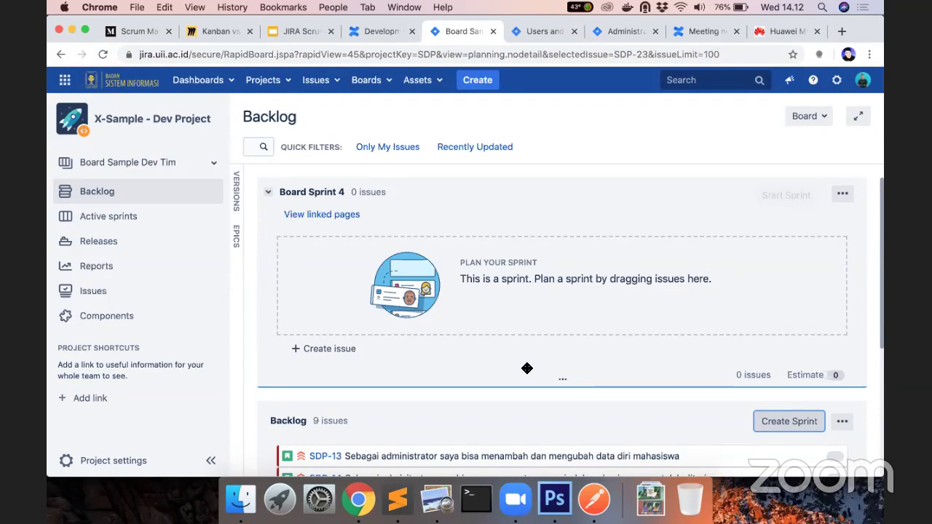
{"action": "mouse_move", "coordinate": [527, 369]}
{"action": "left_mouse_down"}
{"action": "mouse_move", "coordinate": [556, 366]}
{"action": "mouse_move", "coordinate": [527, 369]}
{"action": "left_mouse_up"}
{"action": "scroll", "coordinate": [426, 410], "scroll_direction": "down", "scroll_amount": 3}
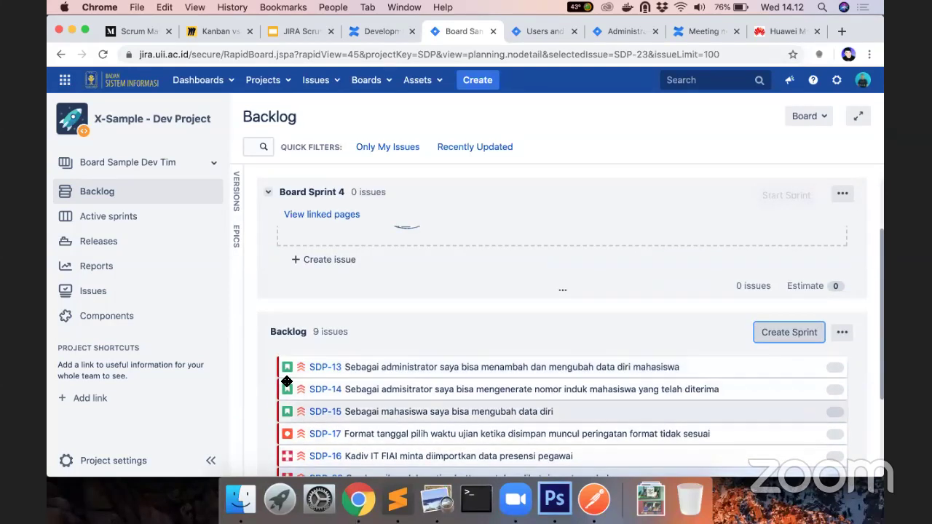
{"action": "scroll", "coordinate": [285, 383], "scroll_direction": "down", "scroll_amount": 2}
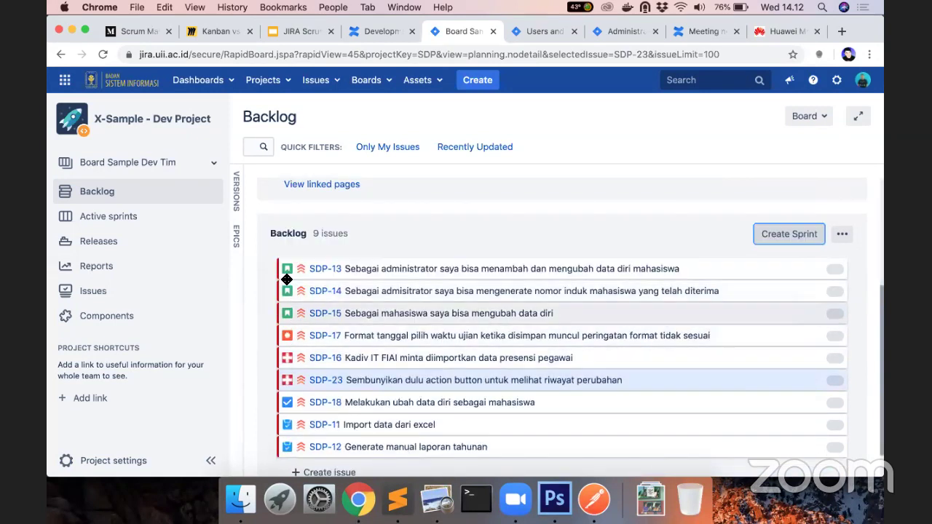
{"action": "scroll", "coordinate": [293, 310], "scroll_direction": "up", "scroll_amount": 2}
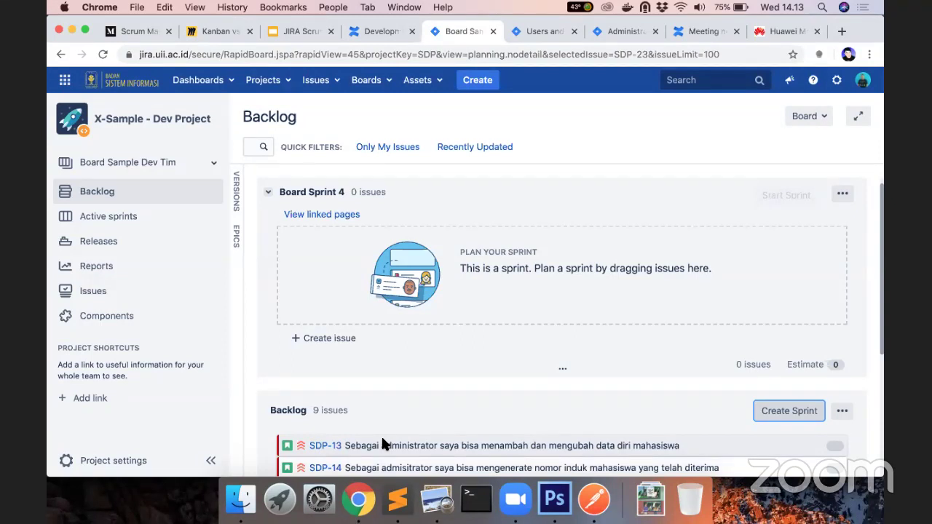
View the details of issue SDP-13 from the backlog, including its estimate and people fields, and close them.
{"action": "left_click", "coordinate": [383, 443]}
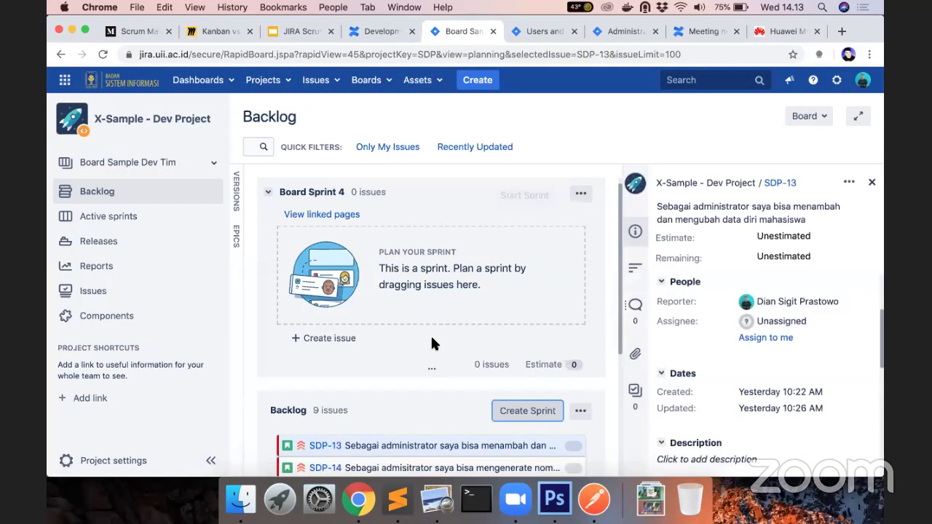
{"action": "scroll", "coordinate": [421, 304], "scroll_direction": "down", "scroll_amount": 4}
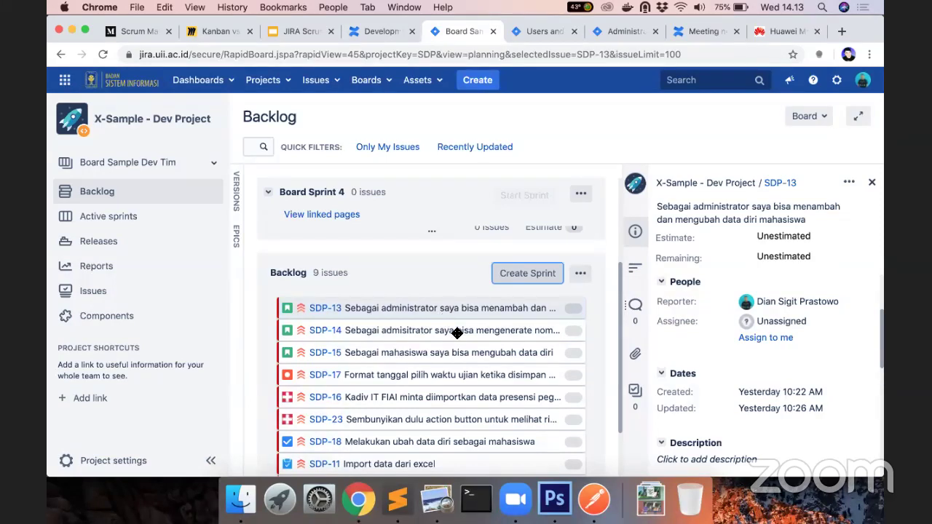
{"action": "left_click", "coordinate": [872, 183]}
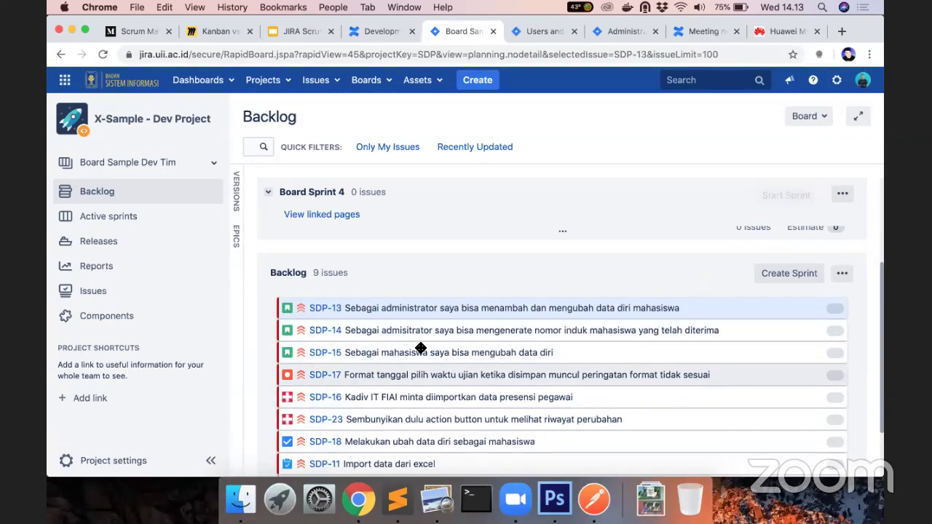
{"action": "left_click", "coordinate": [432, 308]}
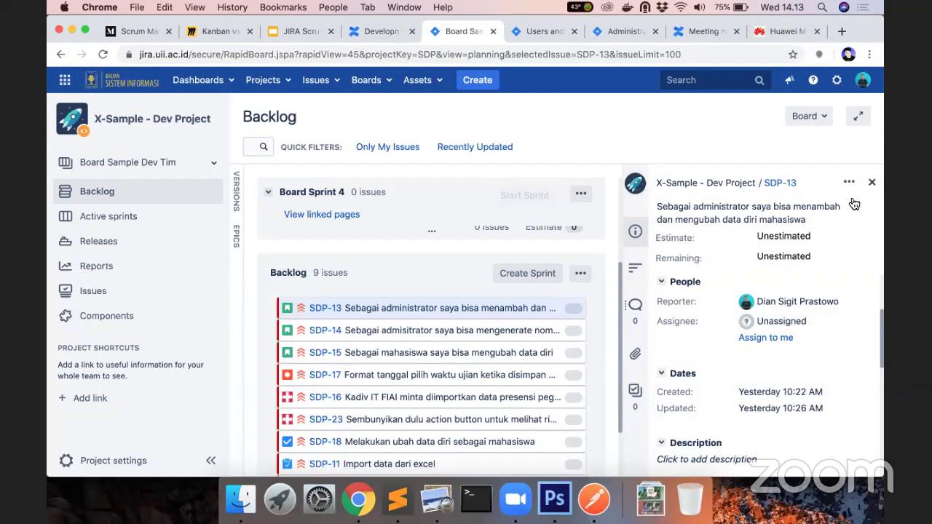
{"action": "left_click", "coordinate": [873, 184]}
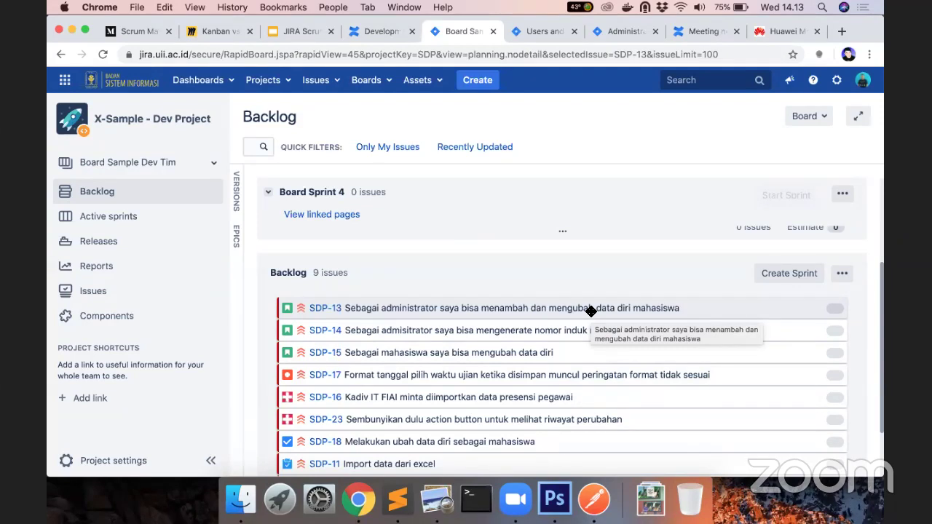
Set the story point estimate of backlog issue SDP-13 to 8.
{"action": "left_click", "coordinate": [590, 312]}
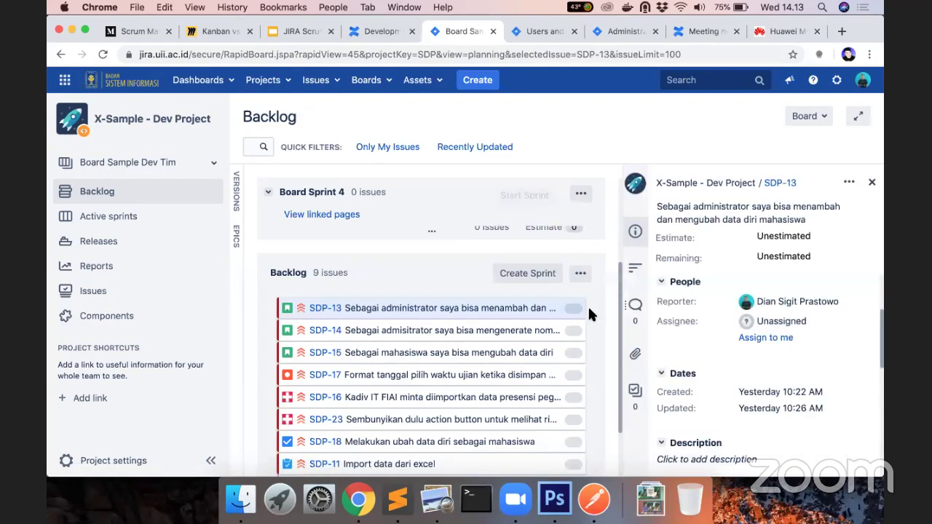
{"action": "left_click", "coordinate": [764, 238]}
{"action": "type", "text": "8"}
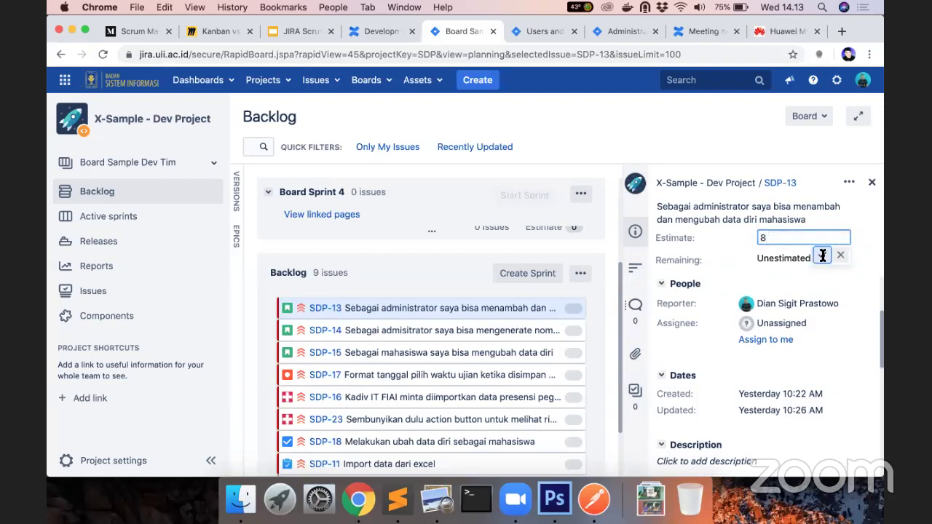
{"action": "left_click", "coordinate": [823, 255]}
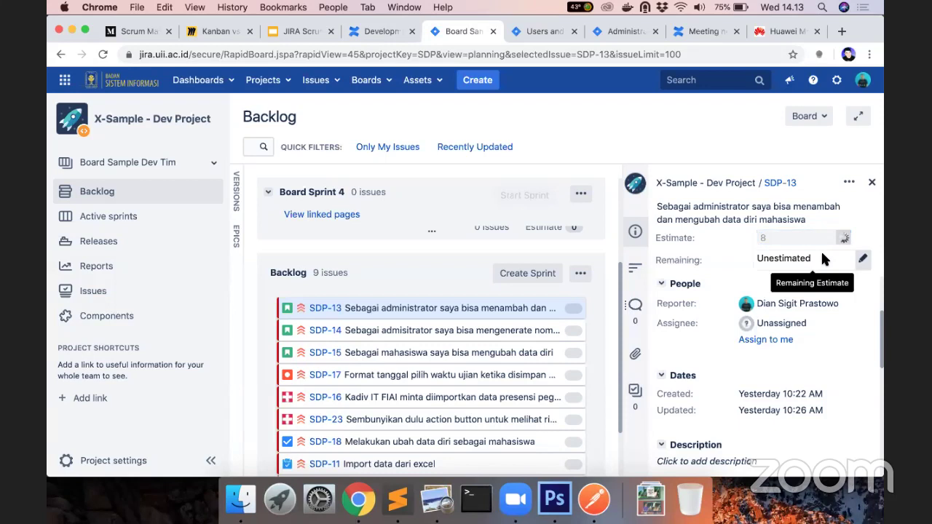
Set the story point estimate of backlog issue SDP-14 to 12.
{"action": "left_click", "coordinate": [467, 333]}
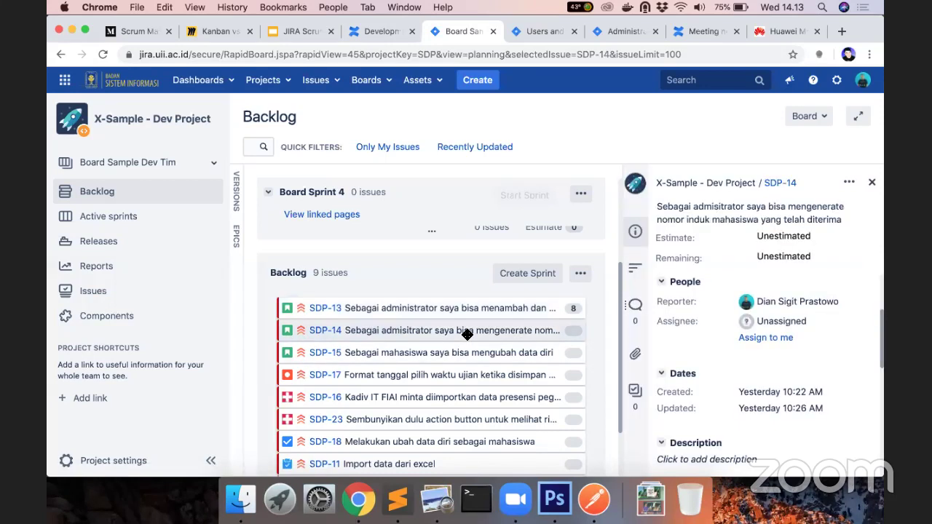
{"action": "left_click", "coordinate": [790, 236]}
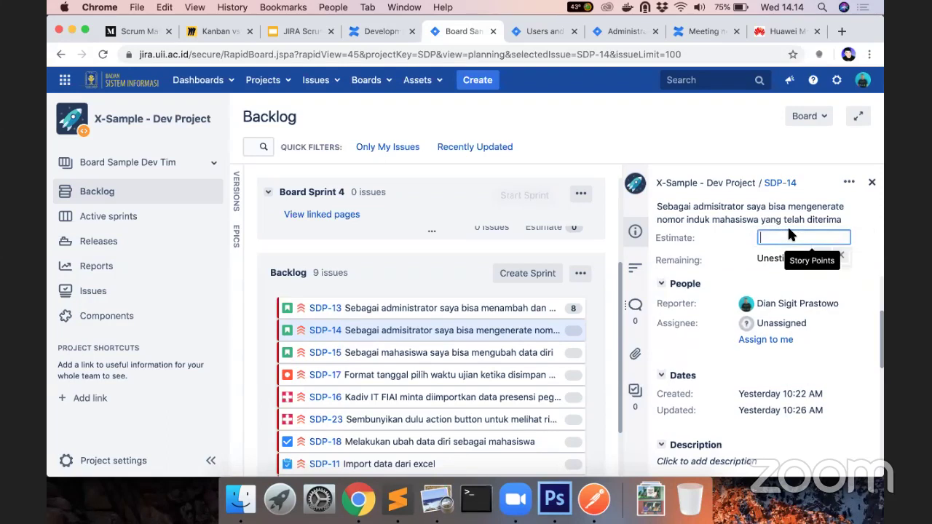
{"action": "type", "text": "1"}
{"action": "type", "text": "0"}
{"action": "key", "text": "BackSpace"}
{"action": "type", "text": "2"}
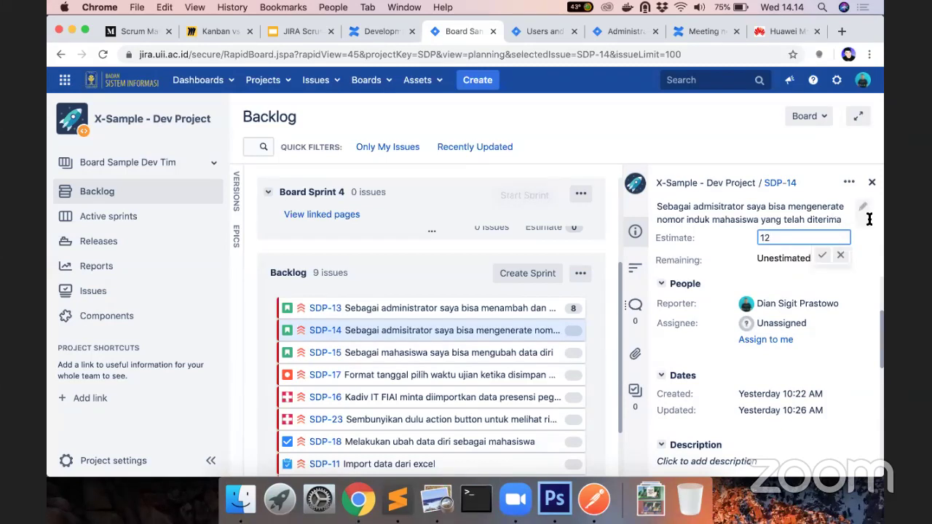
{"action": "left_click", "coordinate": [822, 258]}
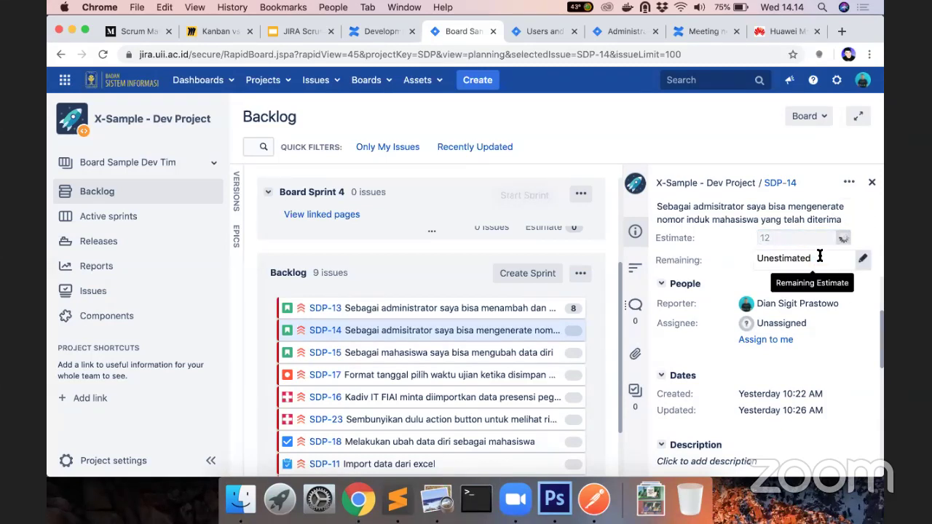
Set the story point estimate of backlog issue SDP-15 to 5.
{"action": "left_click", "coordinate": [466, 354]}
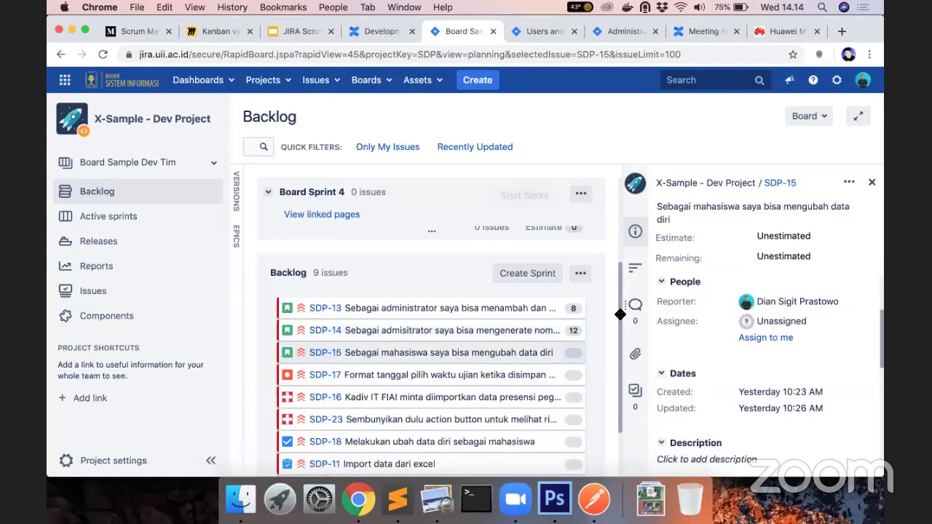
{"action": "left_click", "coordinate": [786, 238]}
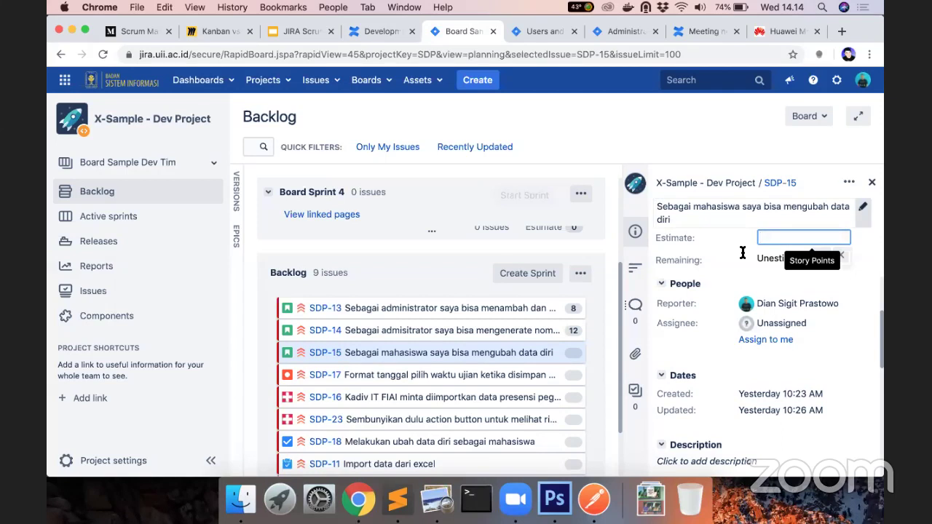
{"action": "type", "text": "5"}
{"action": "left_click", "coordinate": [827, 257]}
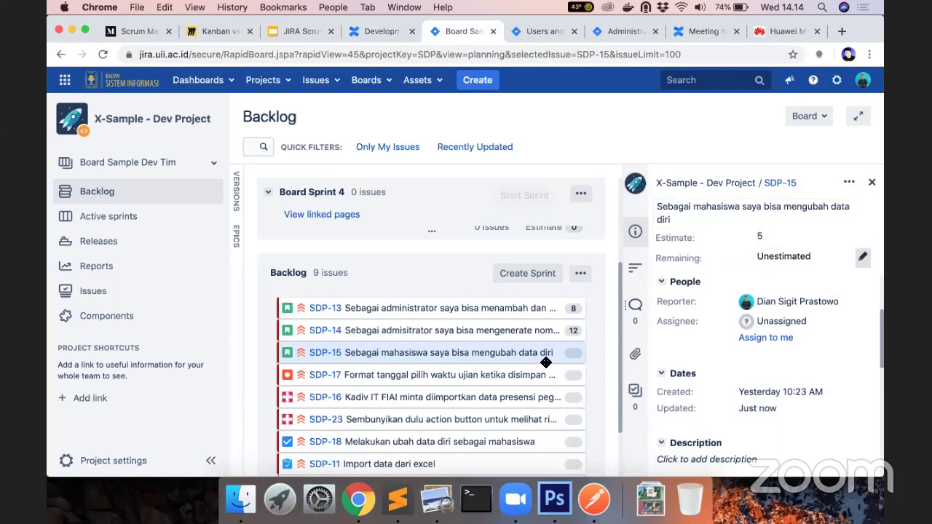
Set the story point estimate of backlog issue SDP-17 to 2.
{"action": "left_click", "coordinate": [474, 380]}
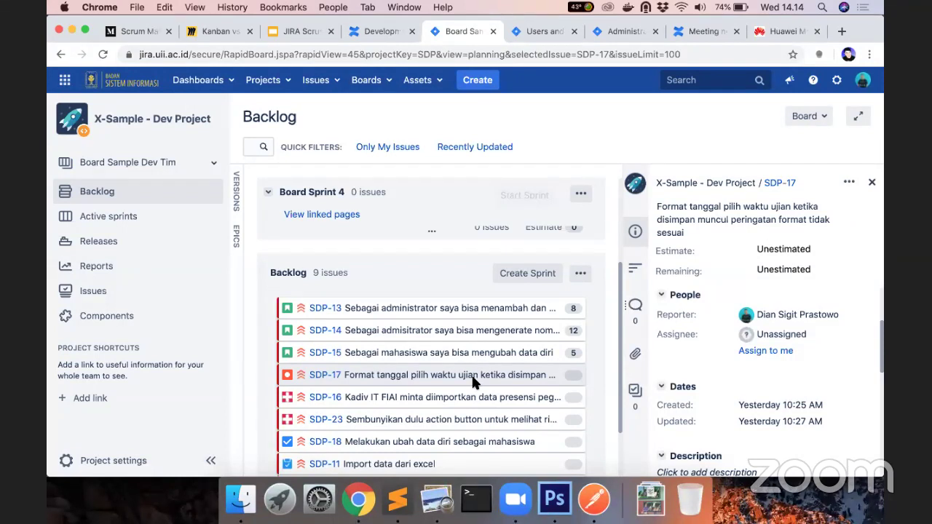
{"action": "left_click", "coordinate": [780, 248]}
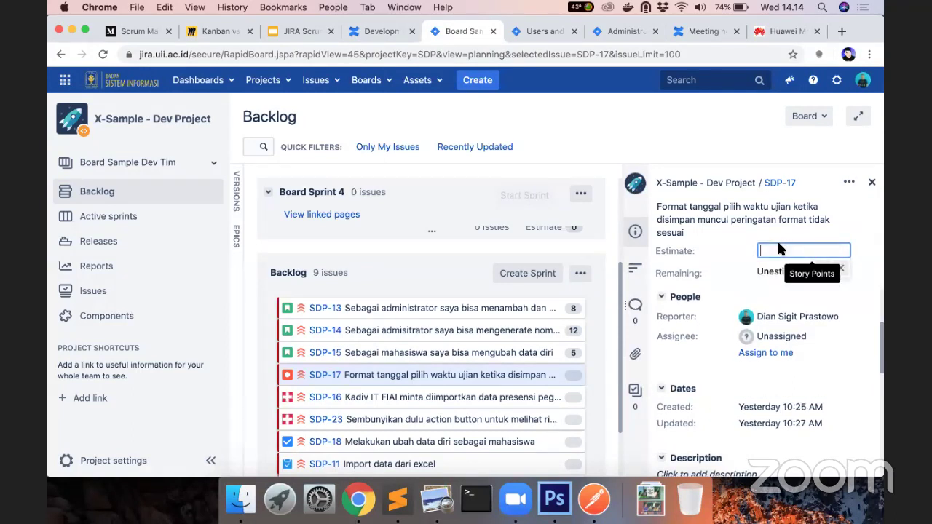
{"action": "type", "text": "2"}
{"action": "key", "text": "Return"}
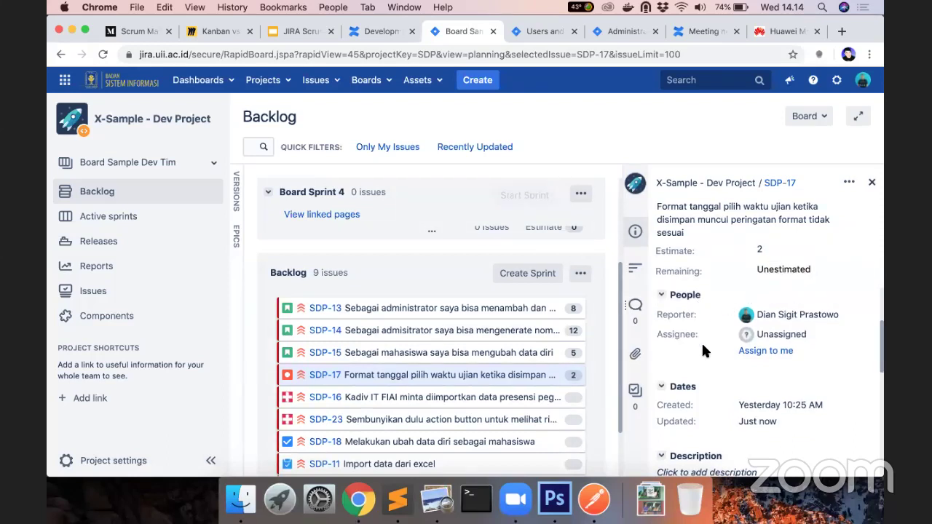
Set the fix version of backlog issue SDP-13 to the unreleased version Insani 1.0.0.
{"action": "scroll", "coordinate": [703, 347], "scroll_direction": "down", "scroll_amount": 5}
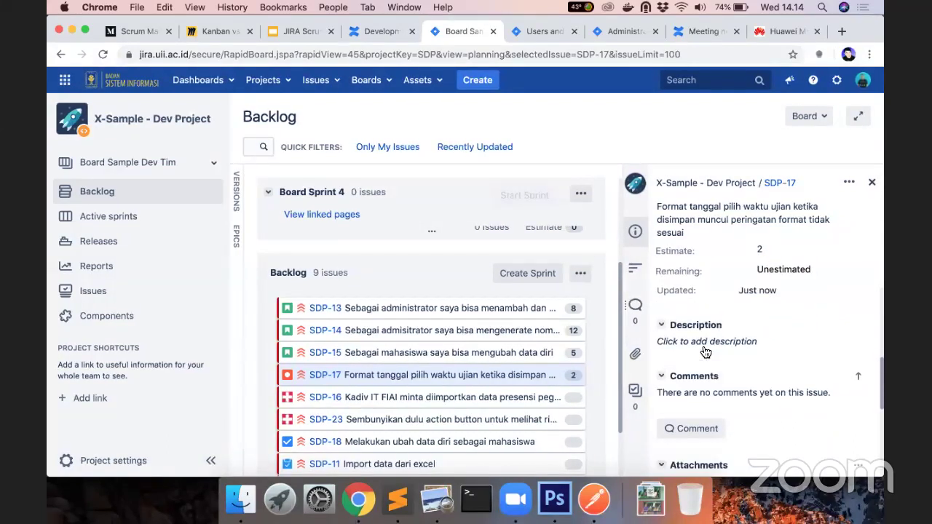
{"action": "scroll", "coordinate": [703, 348], "scroll_direction": "down", "scroll_amount": 2}
{"action": "scroll", "coordinate": [704, 346], "scroll_direction": "up", "scroll_amount": 12}
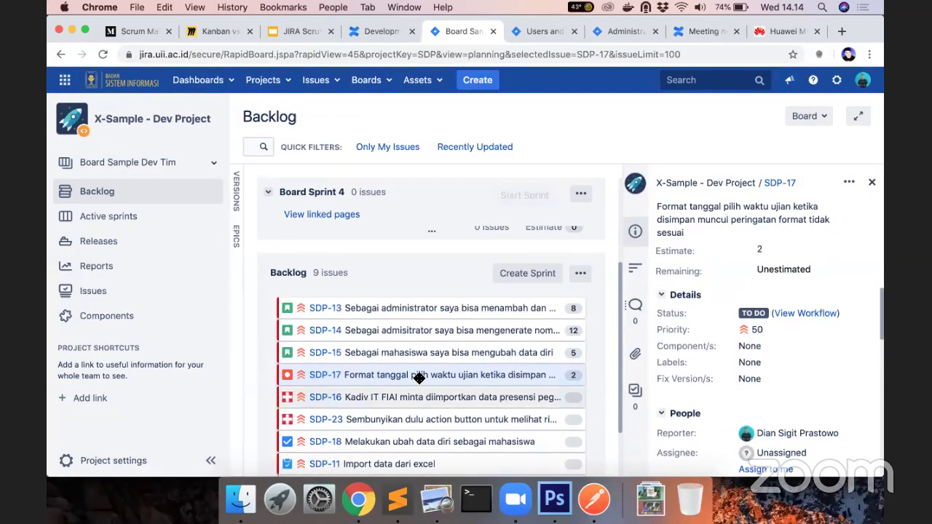
{"action": "left_click", "coordinate": [443, 309]}
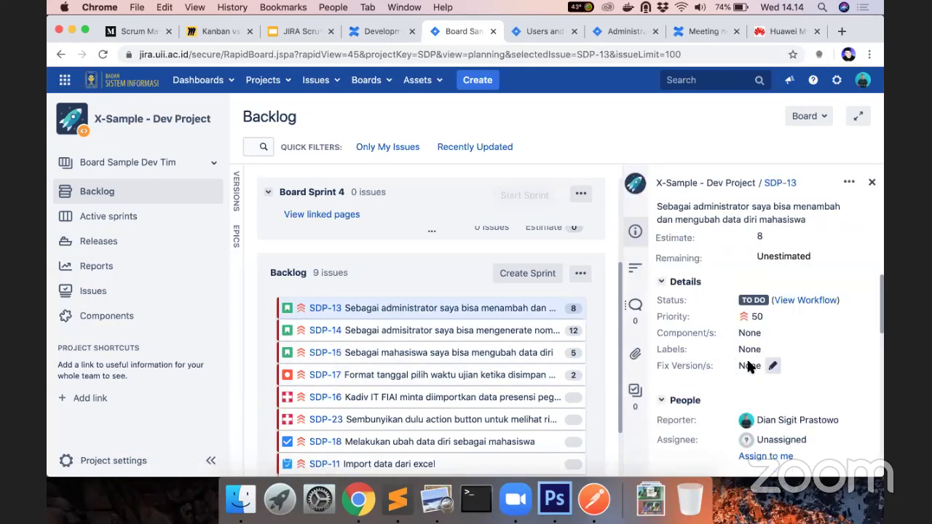
{"action": "left_click", "coordinate": [749, 365]}
{"action": "type", "text": "Ins"}
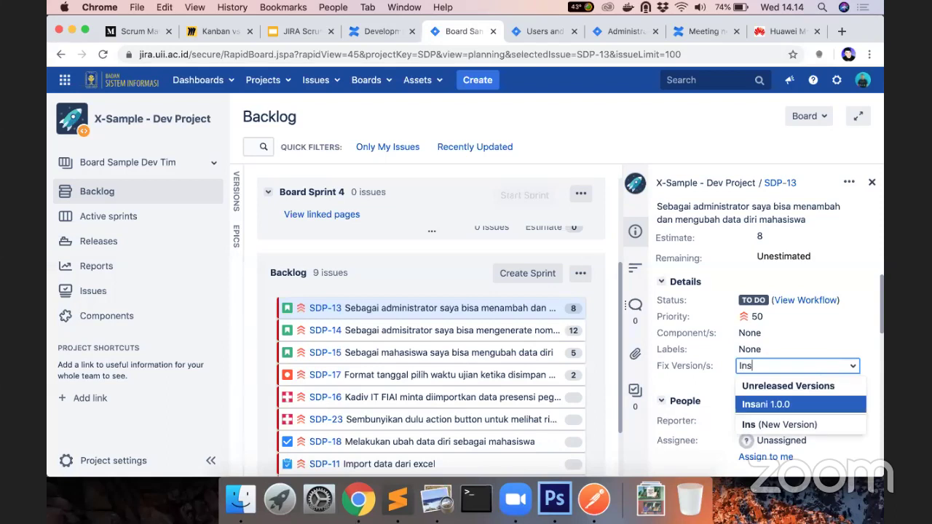
{"action": "key", "text": "Return"}
{"action": "left_click", "coordinate": [830, 387]}
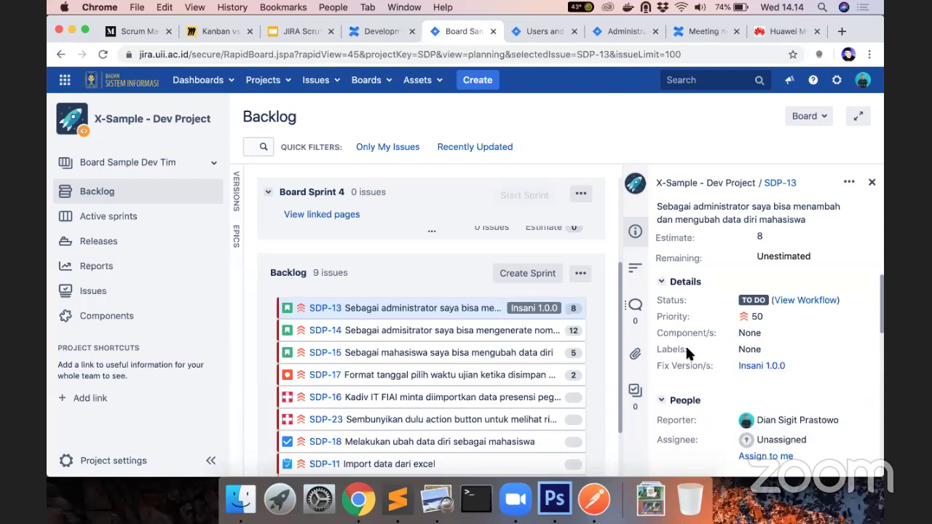
Assign the fix version Insani 1.0.0 to backlog issue SDP-14 and save it.
{"action": "left_click", "coordinate": [410, 332]}
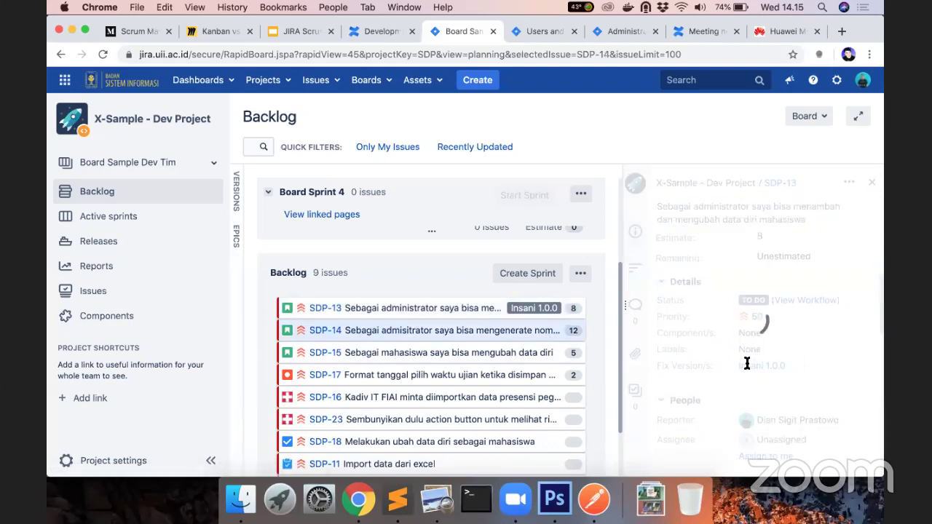
{"action": "left_click", "coordinate": [747, 364]}
{"action": "type", "text": "Ins"}
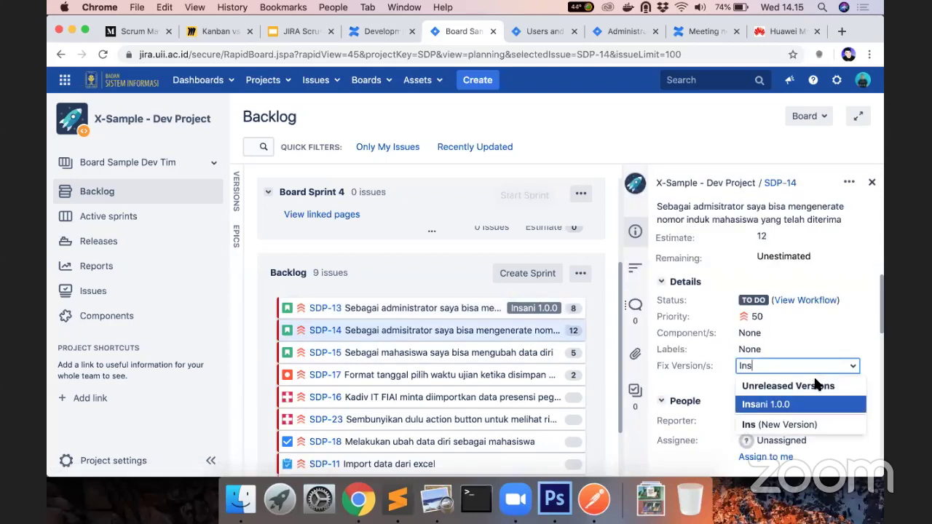
{"action": "key", "text": "Return"}
{"action": "left_click", "coordinate": [831, 384]}
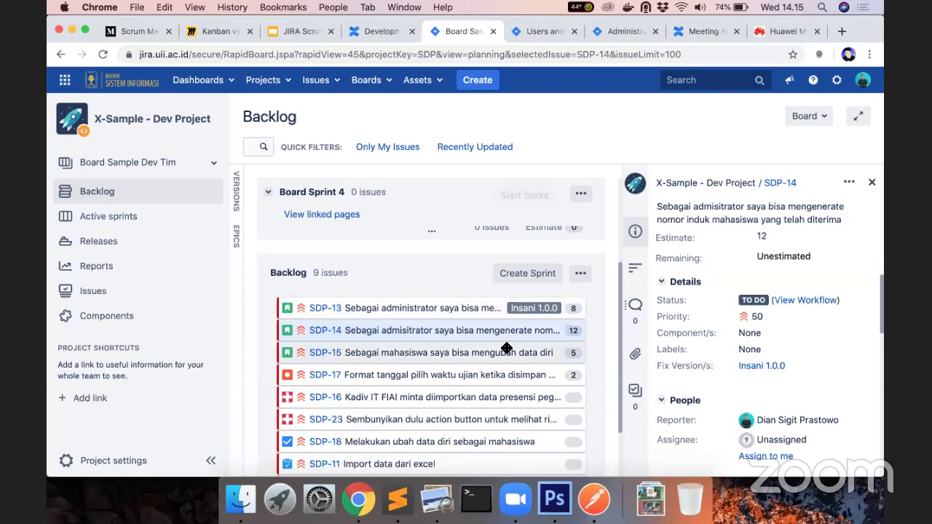
Assign the fix version Insani 1.0.0 to backlog issue SDP-15 and save it.
{"action": "left_click", "coordinate": [507, 352]}
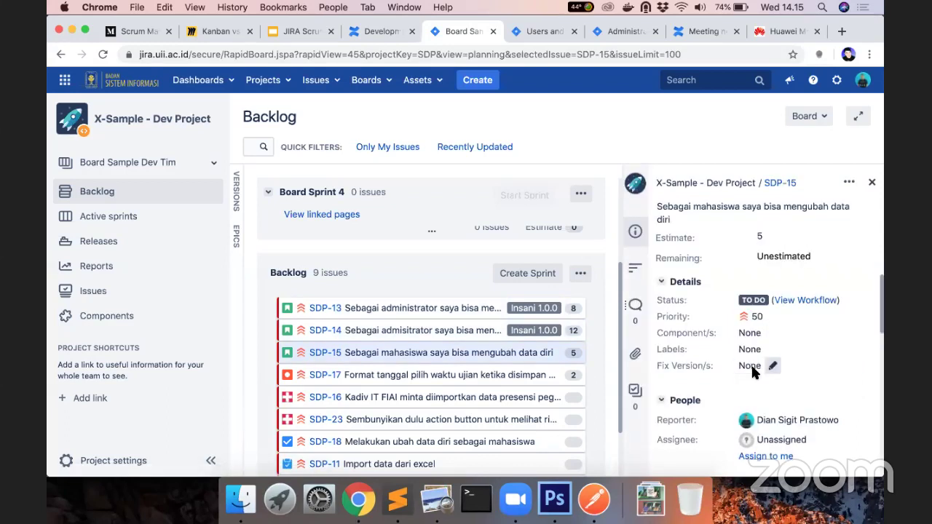
{"action": "left_click", "coordinate": [751, 366]}
{"action": "type", "text": "Ins"}
{"action": "key", "text": "Return"}
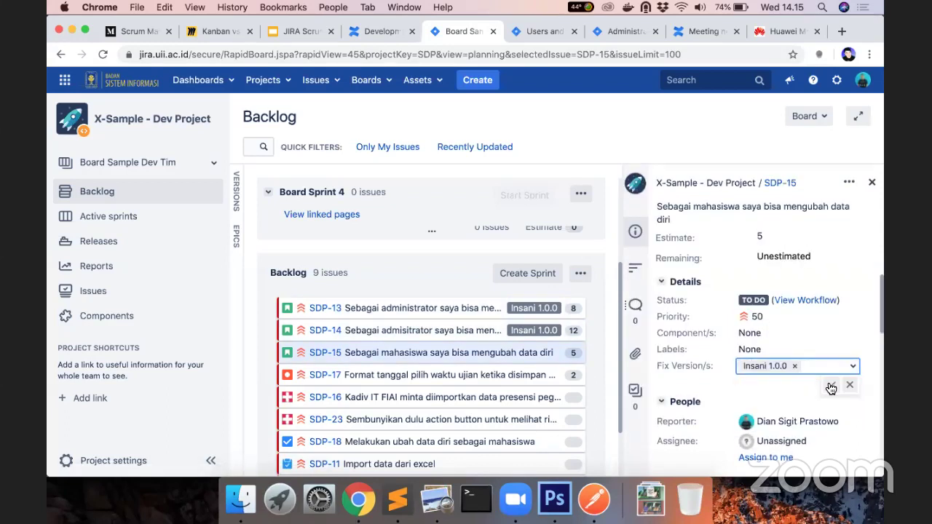
{"action": "left_click", "coordinate": [830, 384]}
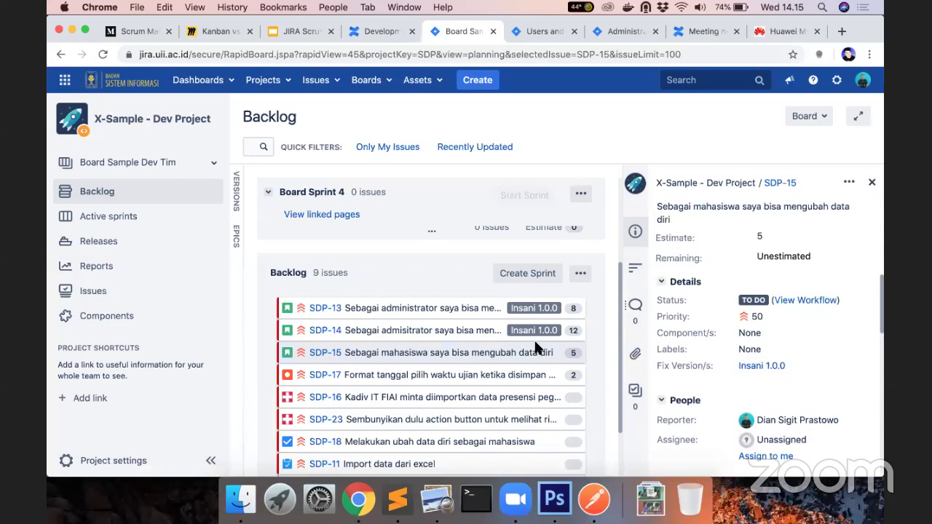
Set the fix version of backlog issue SDP-17 to the unreleased version Presensi 1.0.0.
{"action": "left_click", "coordinate": [499, 378]}
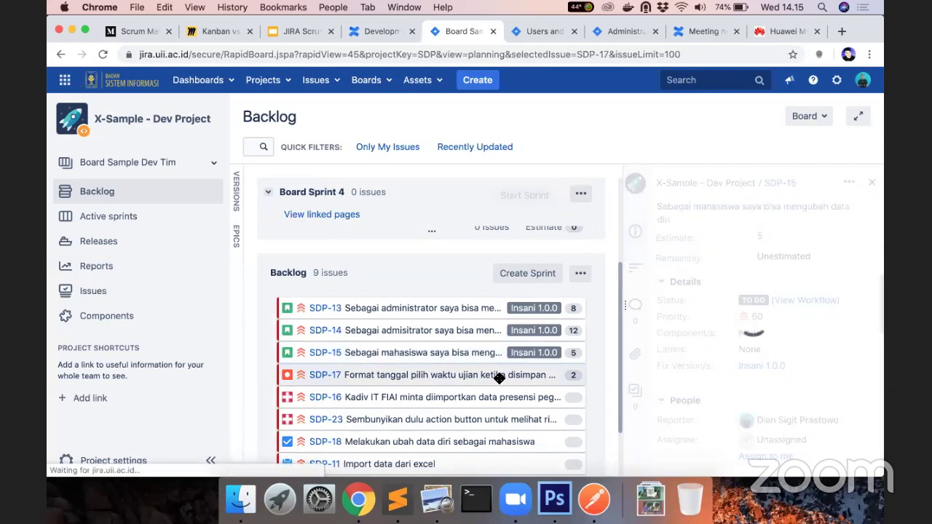
{"action": "left_click", "coordinate": [750, 379]}
{"action": "type", "text": "Pre"}
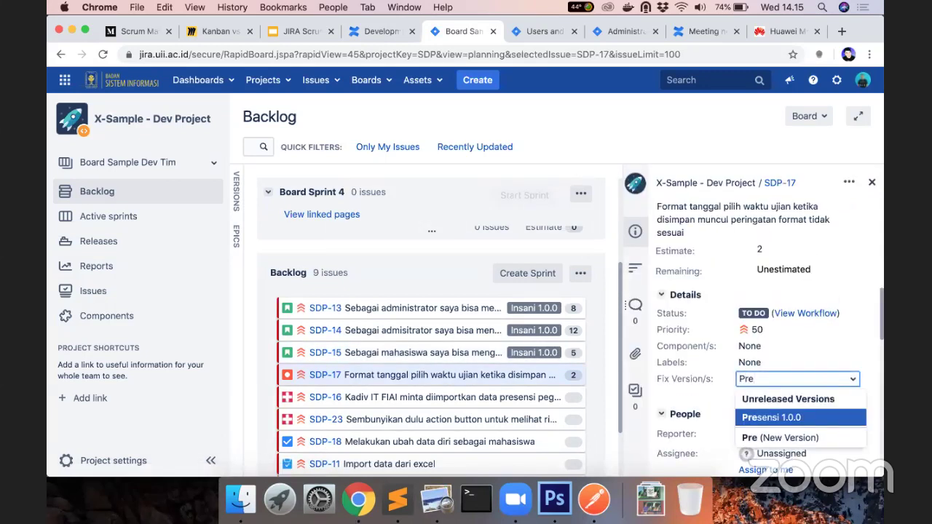
{"action": "key", "text": "Return"}
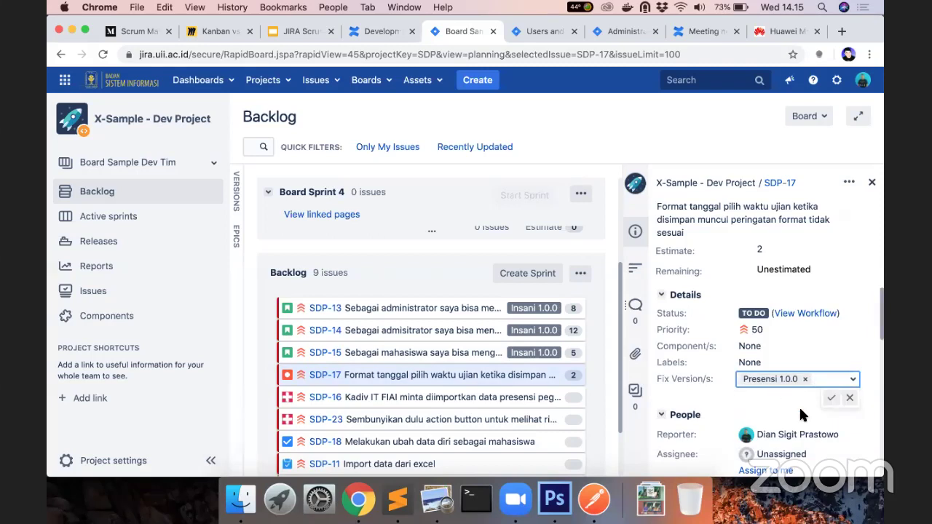
{"action": "left_click", "coordinate": [832, 399]}
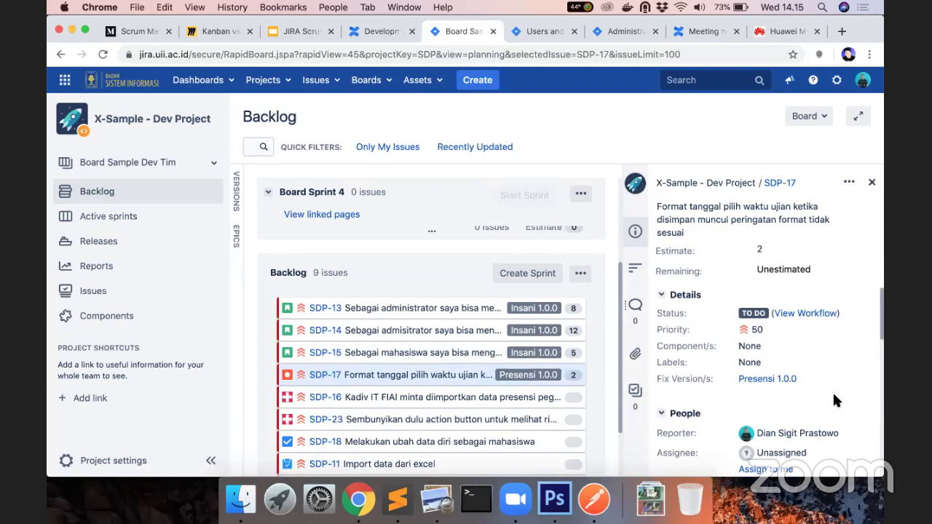
Return to backlog issue SDP-13 and set its component to the existing Backlog component.
{"action": "left_click", "coordinate": [413, 305]}
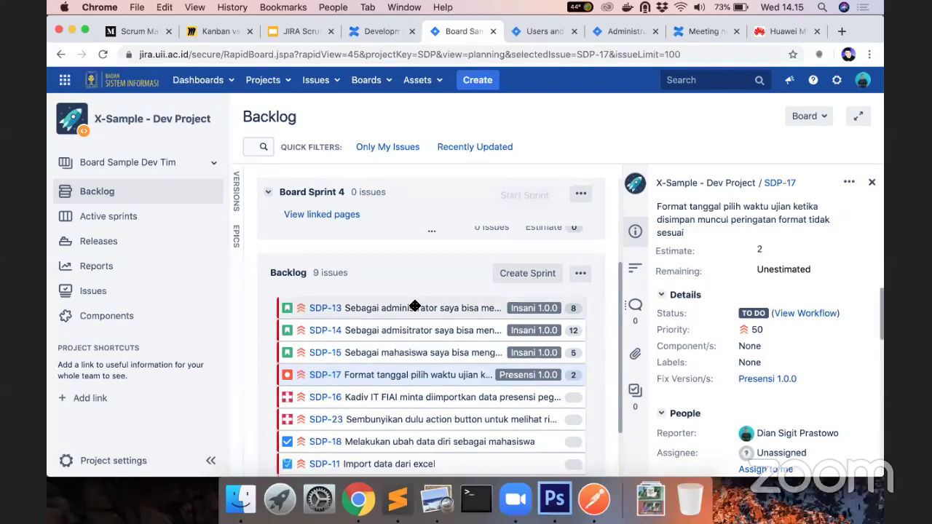
{"action": "left_click", "coordinate": [413, 328]}
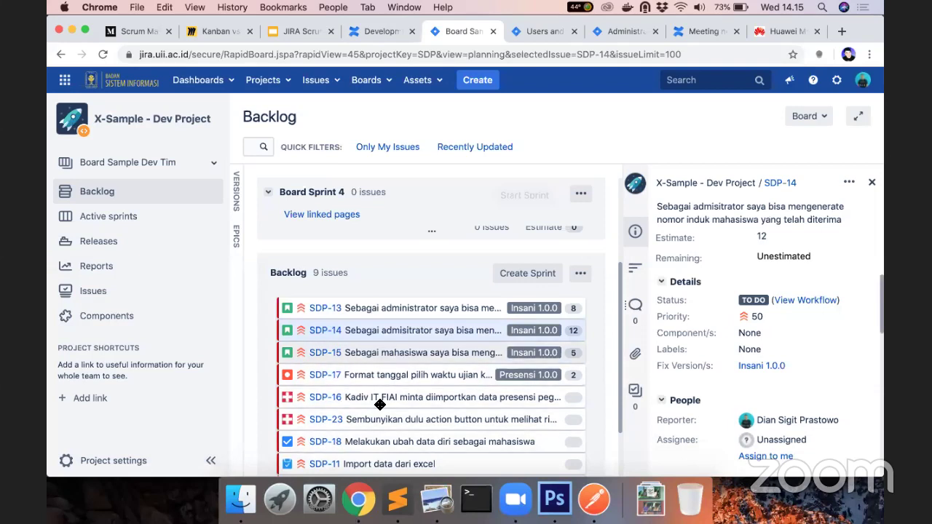
{"action": "left_click", "coordinate": [427, 307]}
{"action": "left_click", "coordinate": [430, 328]}
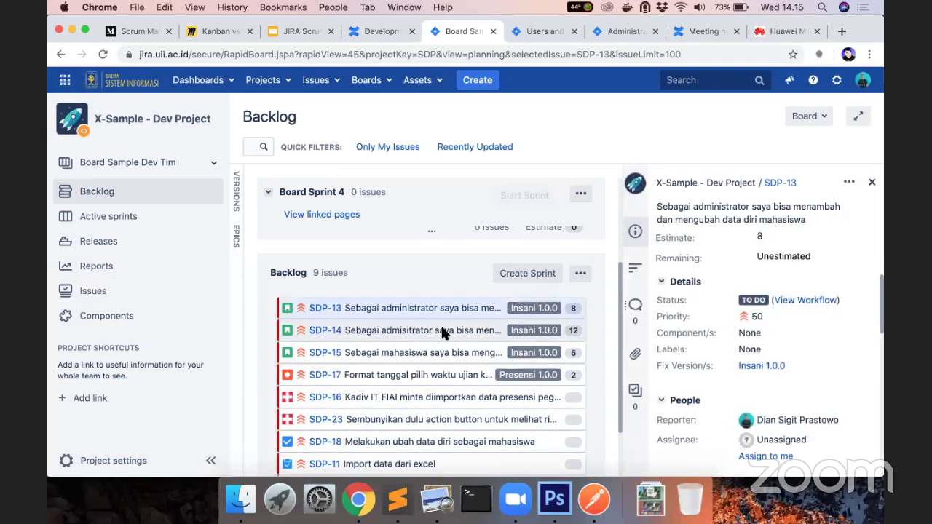
{"action": "left_click", "coordinate": [446, 310]}
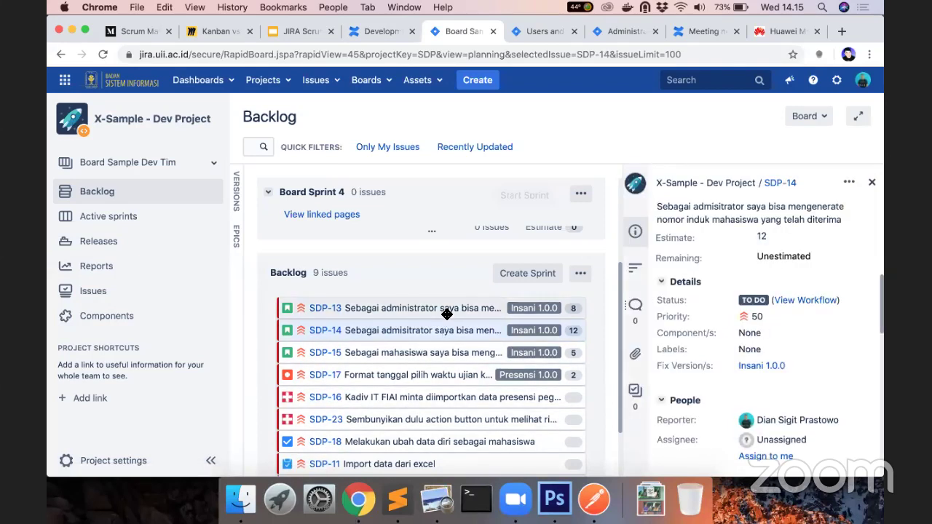
{"action": "left_click", "coordinate": [748, 333]}
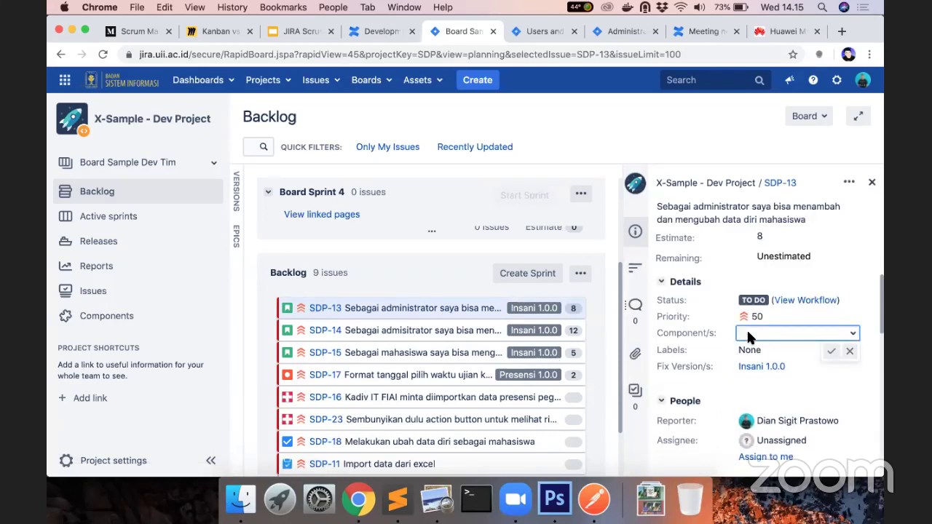
{"action": "type", "text": "Bac"}
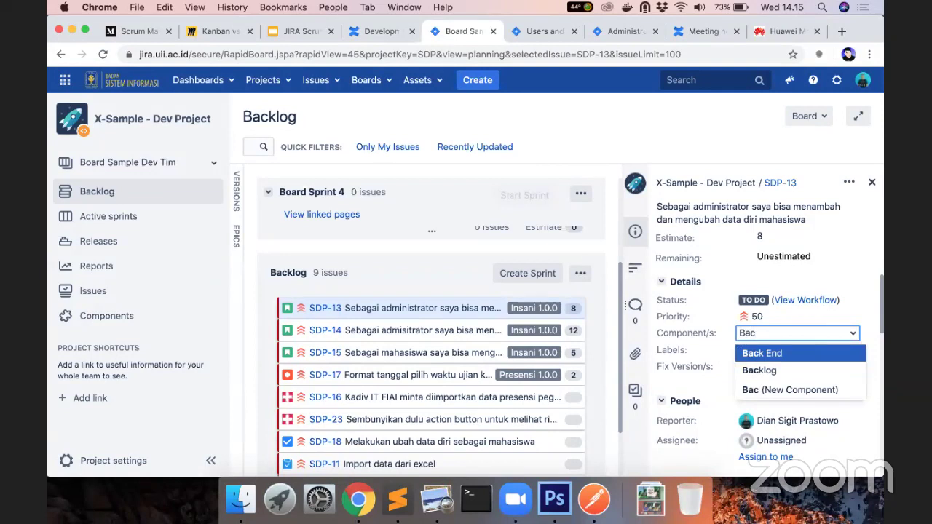
{"action": "key", "text": "Down"}
{"action": "key", "text": "Return"}
{"action": "key", "text": "Return"}
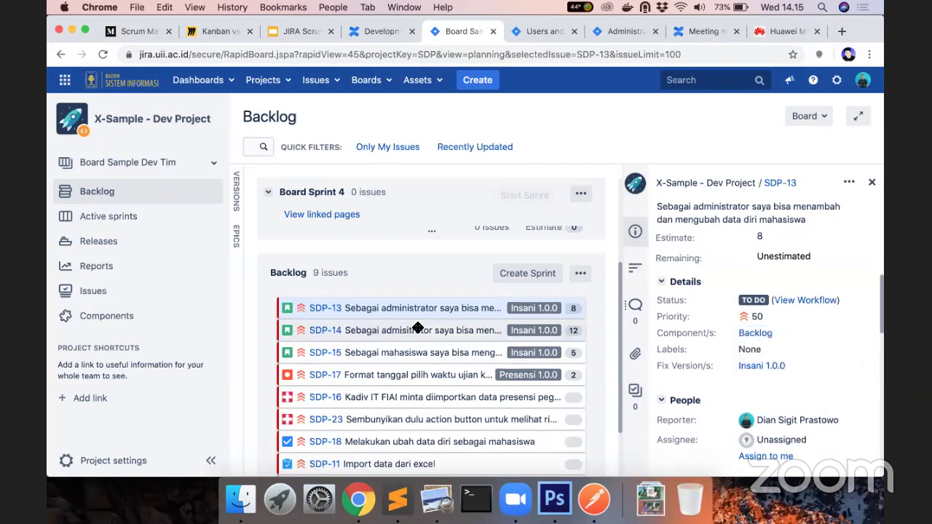
Set the component of backlog issue SDP-14 to the existing Backlog component.
{"action": "left_click", "coordinate": [439, 332]}
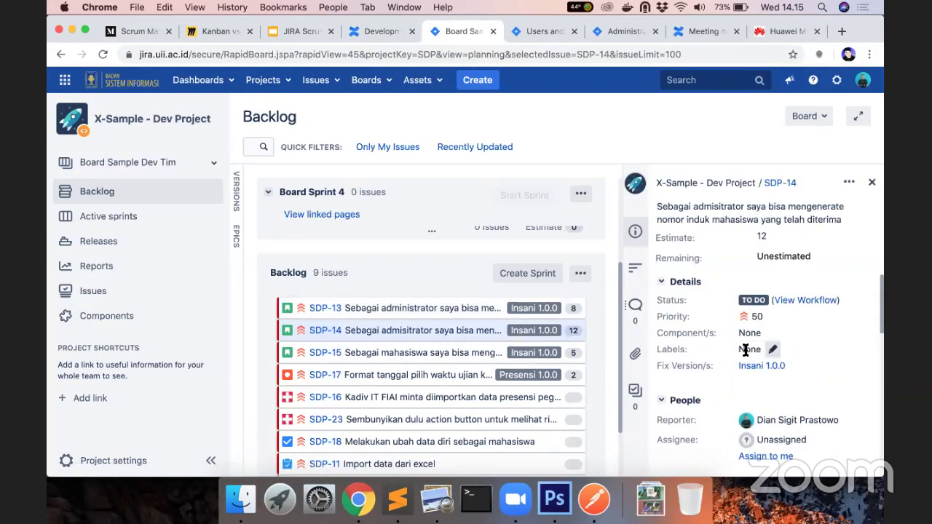
{"action": "left_click", "coordinate": [744, 332]}
{"action": "type", "text": "Bac"}
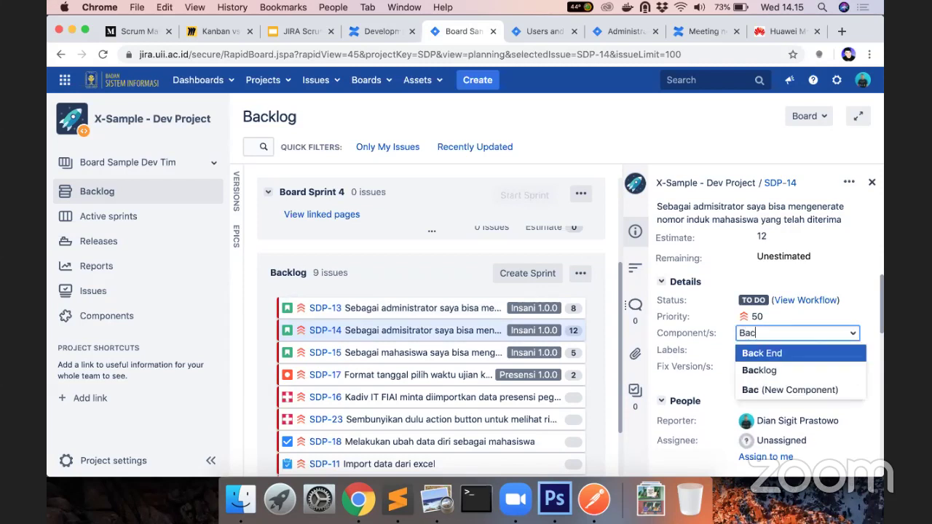
{"action": "key", "text": "Down"}
{"action": "key", "text": "Return"}
{"action": "key", "text": "Return"}
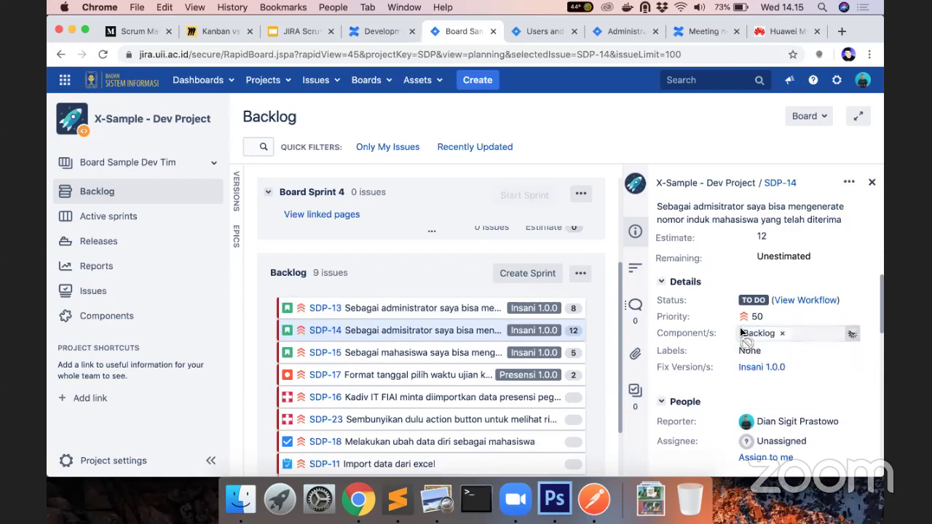
Set the component of backlog issue SDP-15 to the existing Backlog component.
{"action": "left_click", "coordinate": [438, 352]}
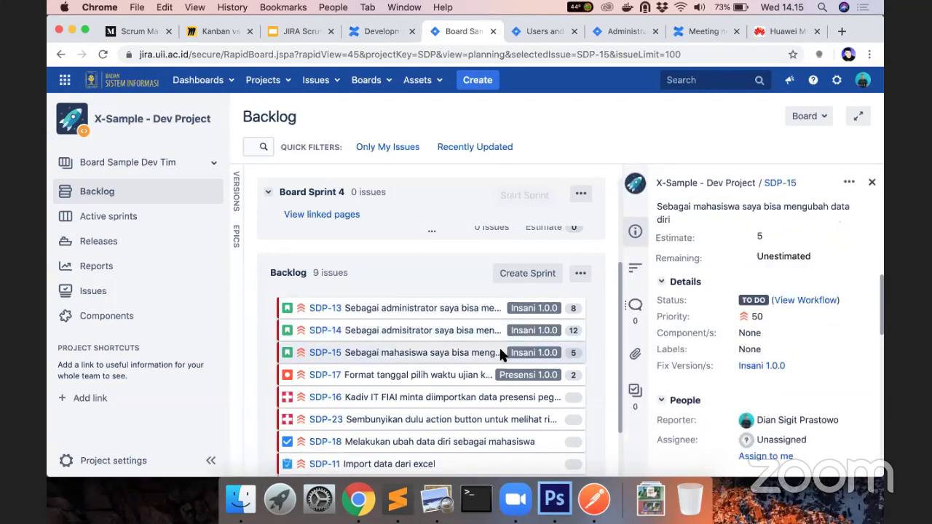
{"action": "left_click", "coordinate": [750, 333]}
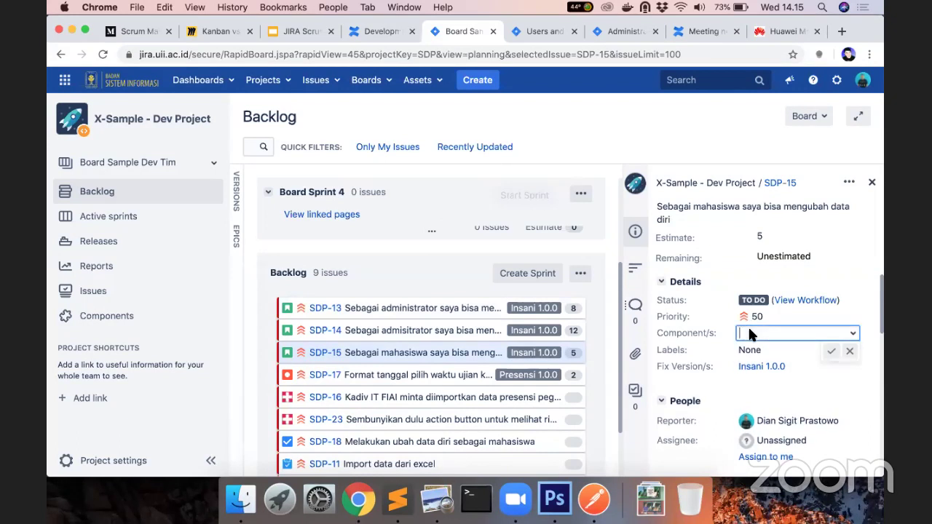
{"action": "type", "text": "Bac"}
{"action": "key", "text": "Down"}
{"action": "key", "text": "Return"}
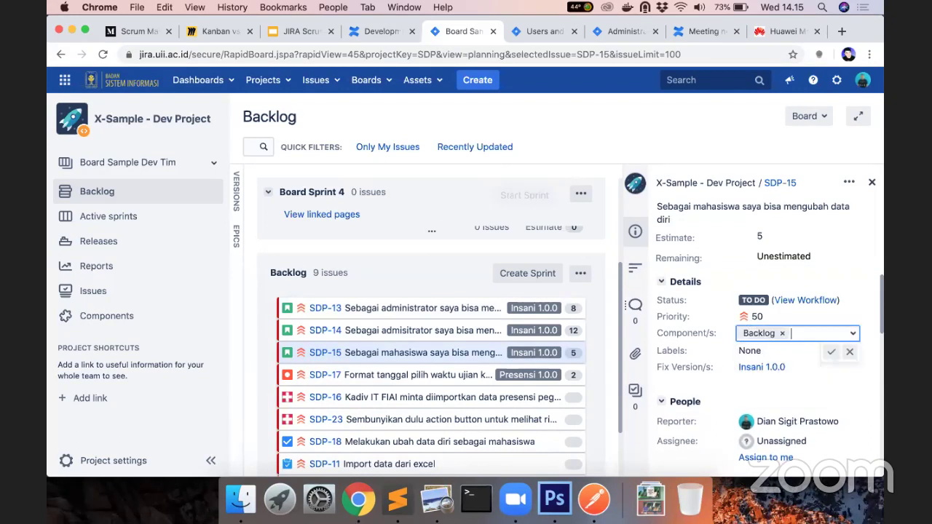
{"action": "key", "text": "Return"}
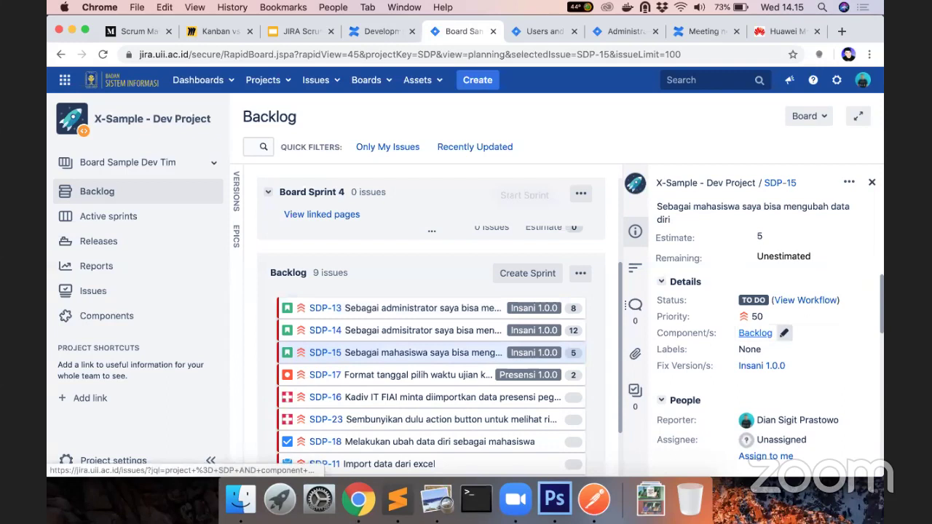
Set the component of backlog issue SDP-17 to the existing Backlog component.
{"action": "left_click", "coordinate": [452, 377]}
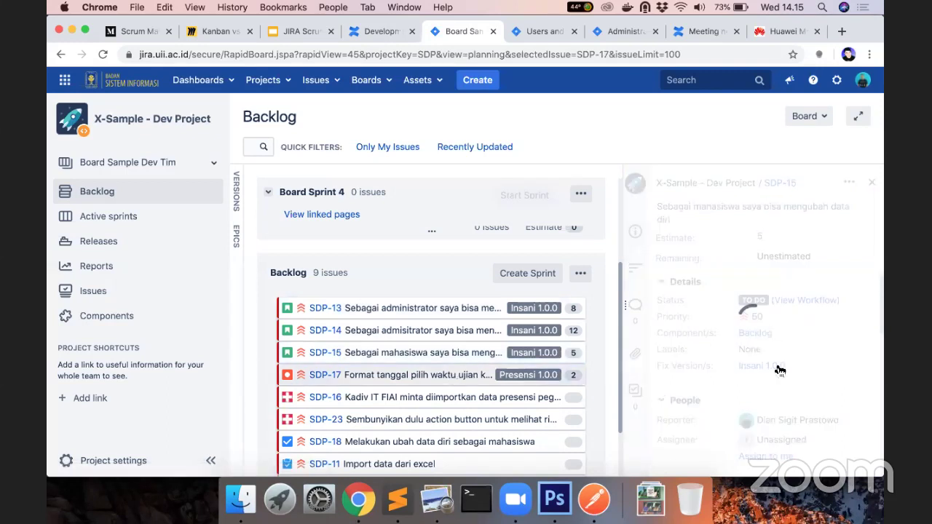
{"action": "left_click", "coordinate": [746, 348]}
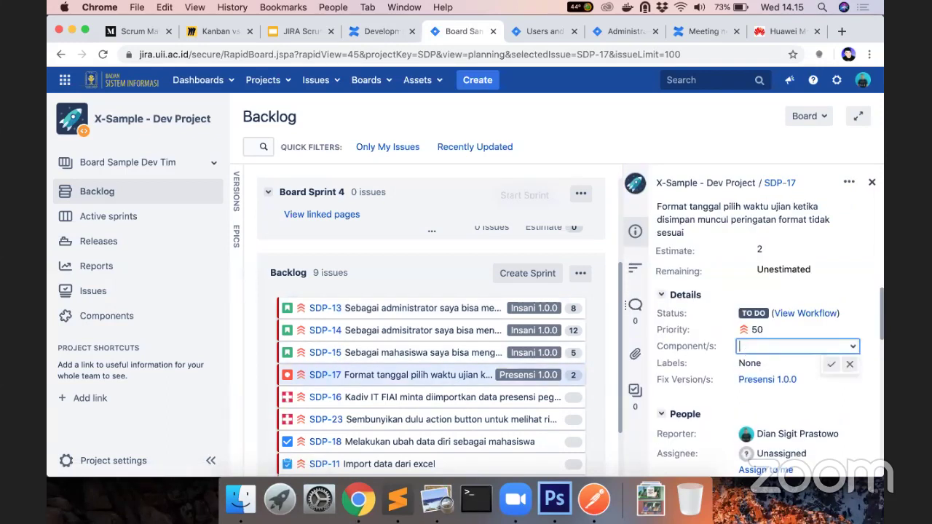
{"action": "type", "text": "Back"}
{"action": "key", "text": "Down"}
{"action": "key", "text": "Return"}
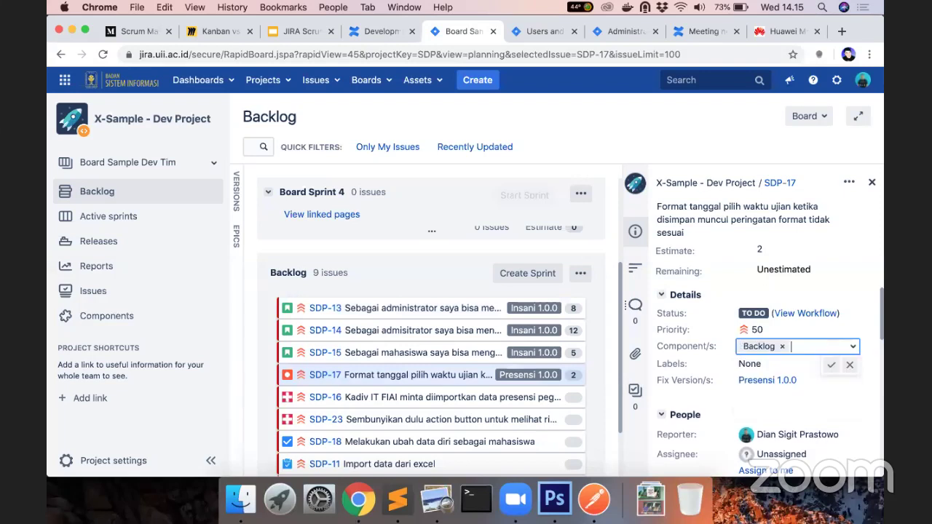
{"action": "key", "text": "Return"}
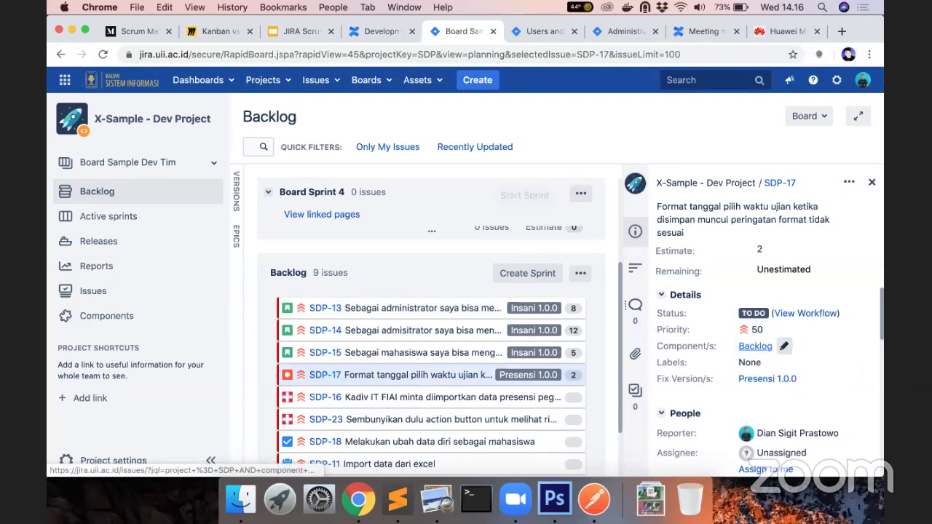
Move issues SDP-13, SDP-14, SDP-15 and SDP-17 from the backlog into Board Sprint 4 in that order, and close the issue details.
{"action": "left_click", "coordinate": [375, 307]}
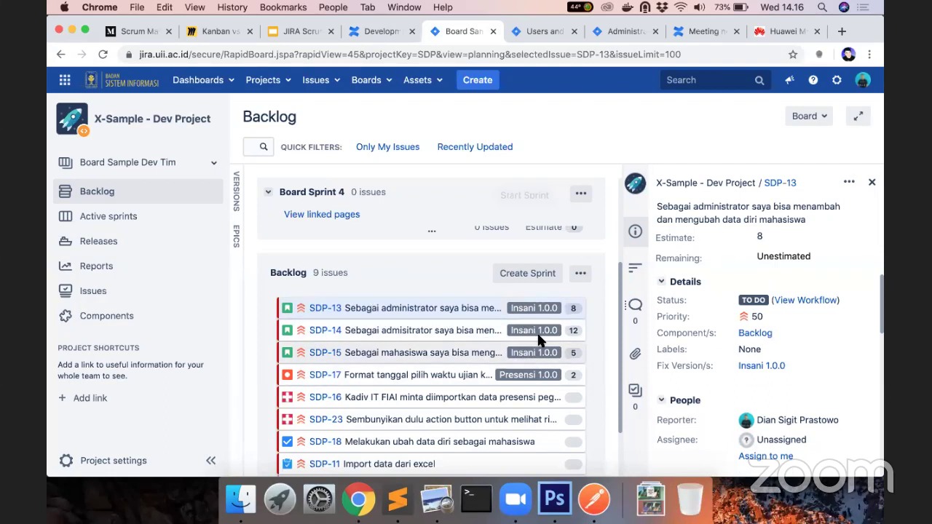
{"action": "left_click", "coordinate": [396, 349], "text": "shift"}
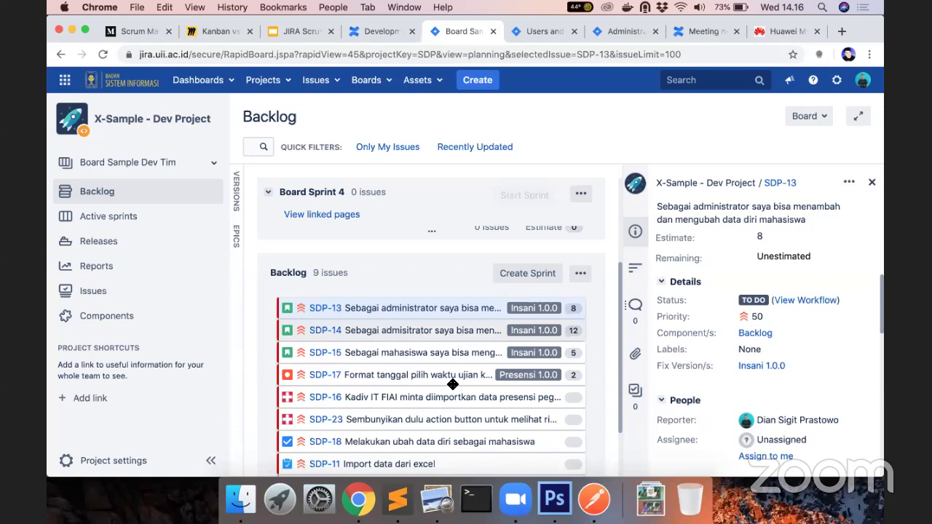
{"action": "scroll", "coordinate": [458, 375], "scroll_direction": "up", "scroll_amount": 3}
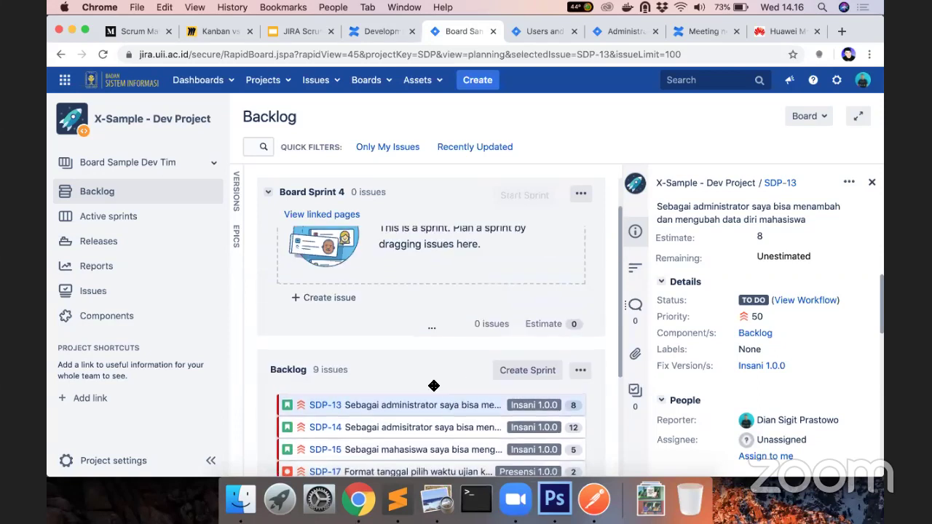
{"action": "left_click_drag", "start_coordinate": [425, 408], "coordinate": [425, 249]}
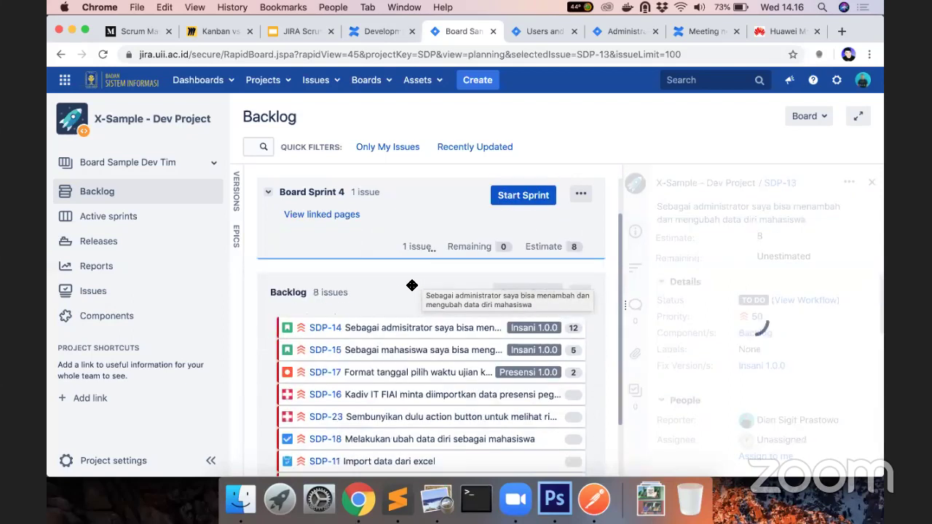
{"action": "left_click_drag", "start_coordinate": [396, 374], "coordinate": [389, 263]}
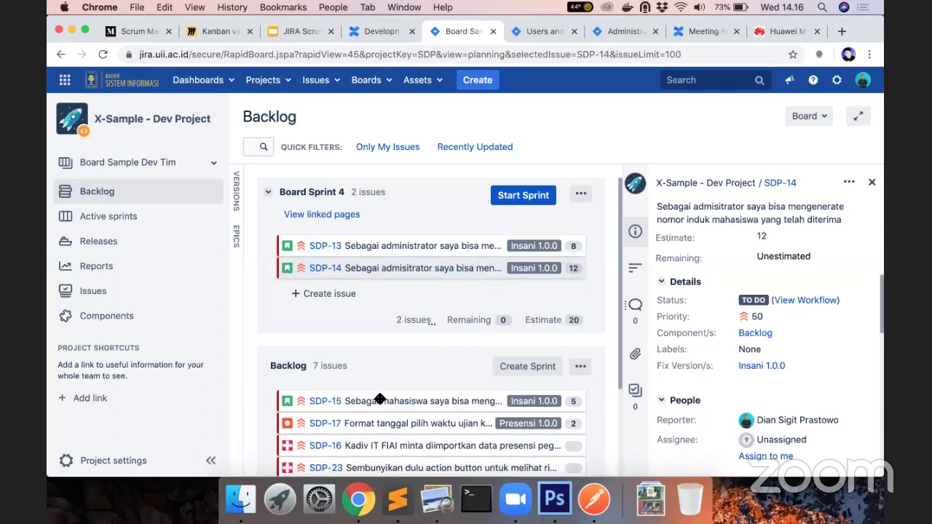
{"action": "left_click_drag", "start_coordinate": [377, 397], "coordinate": [375, 284]}
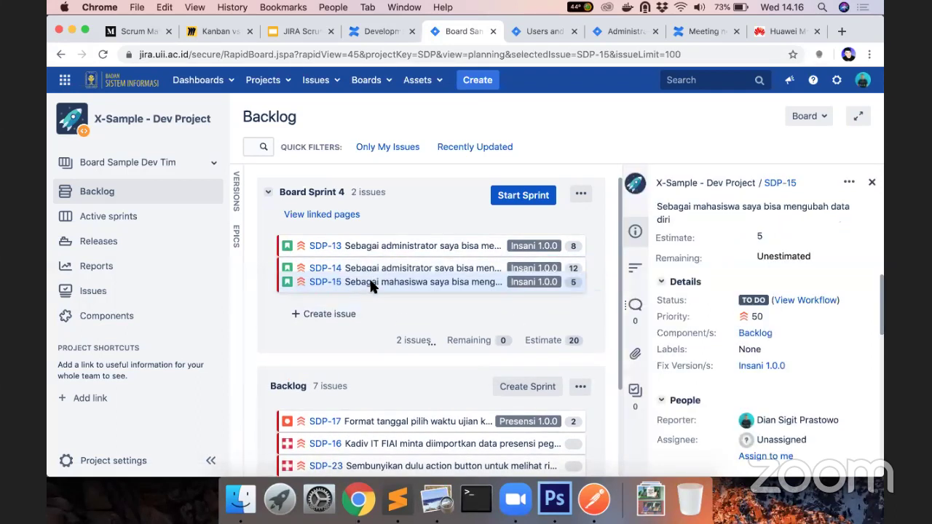
{"action": "left_click_drag", "start_coordinate": [367, 423], "coordinate": [357, 310]}
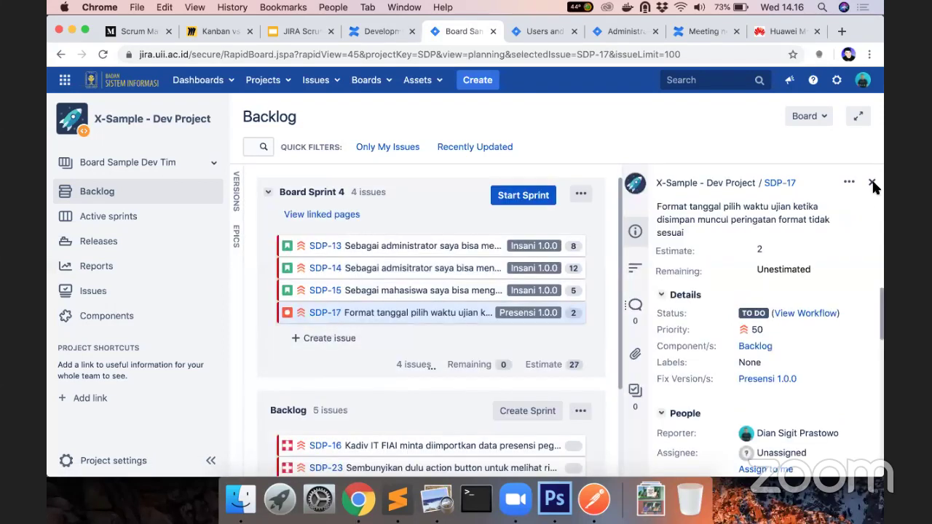
{"action": "left_click", "coordinate": [872, 182]}
Add the sprint goal "Kelola data diri mahasiswa" to Board Sprint 4.
{"action": "left_click", "coordinate": [841, 197]}
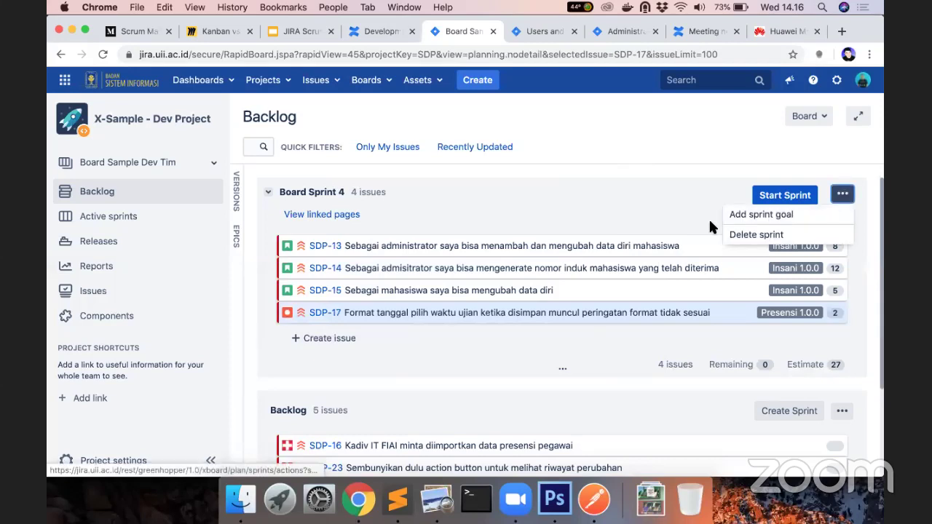
{"action": "left_click", "coordinate": [764, 215]}
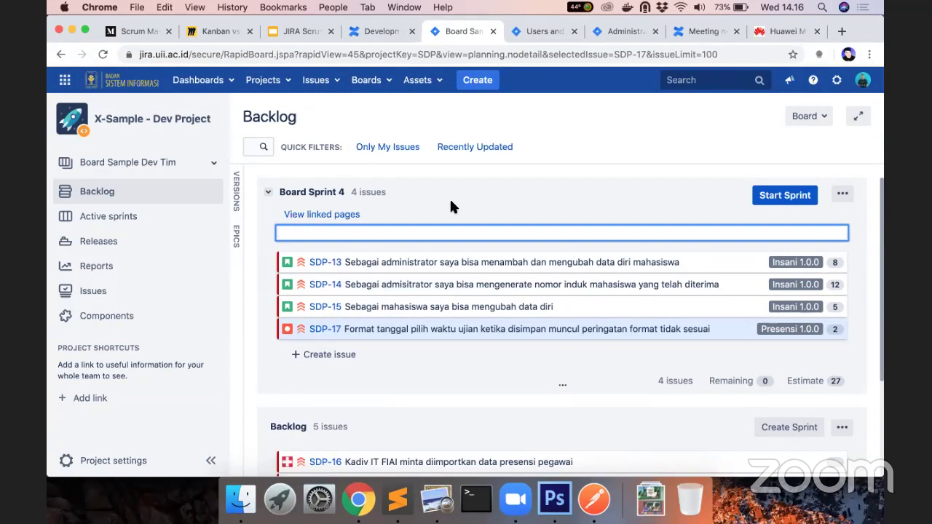
{"action": "type", "text": "Kelola data diri mahasis"}
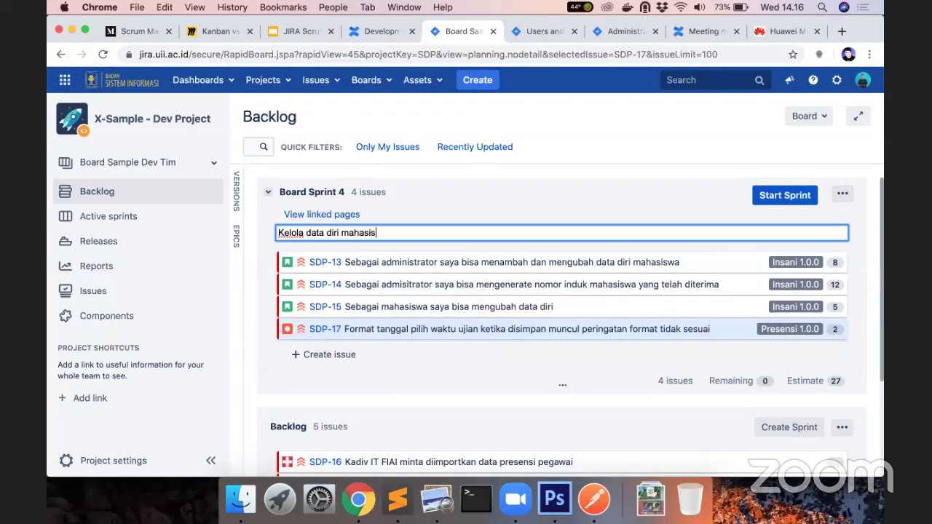
{"action": "type", "text": "wa"}
{"action": "key", "text": "Return"}
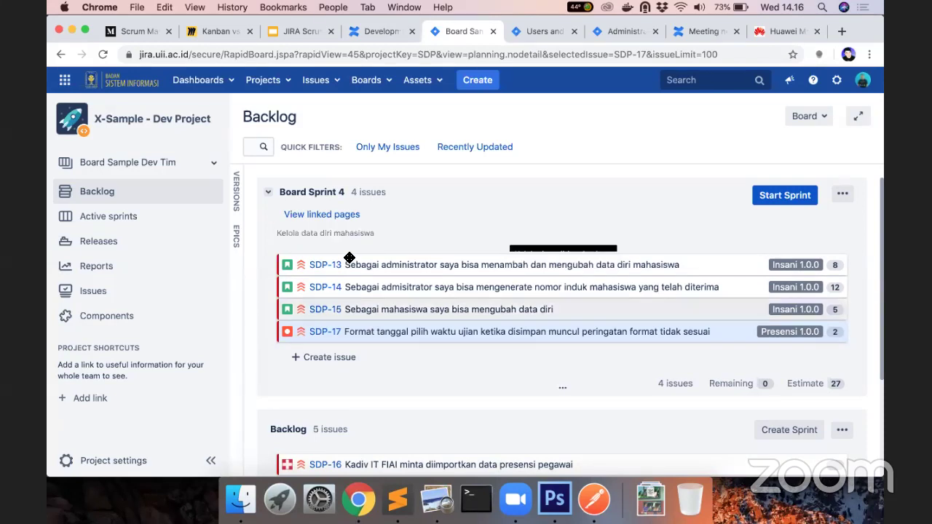
View the details of the sprint's user stories SDP-13, SDP-14 and SDP-15, and close the issue details.
{"action": "left_click", "coordinate": [516, 265]}
{"action": "left_click", "coordinate": [446, 287]}
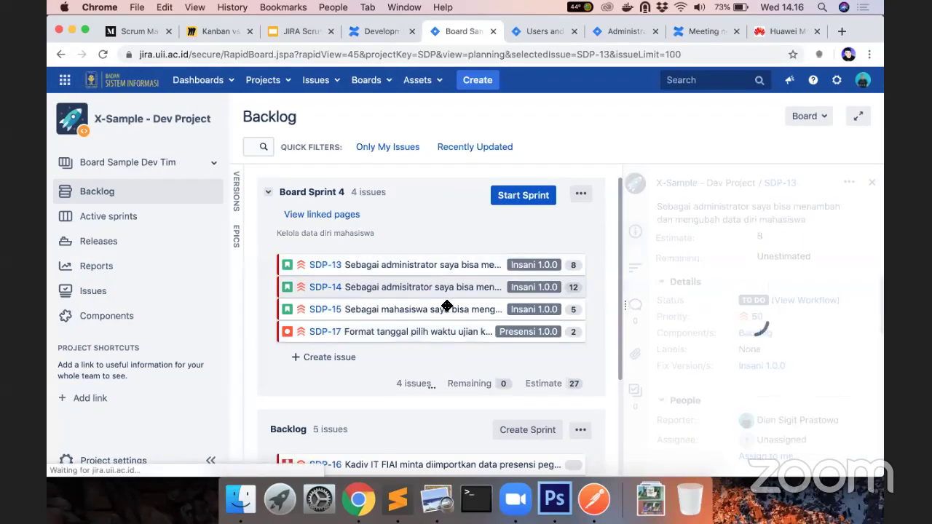
{"action": "key", "text": "j"}
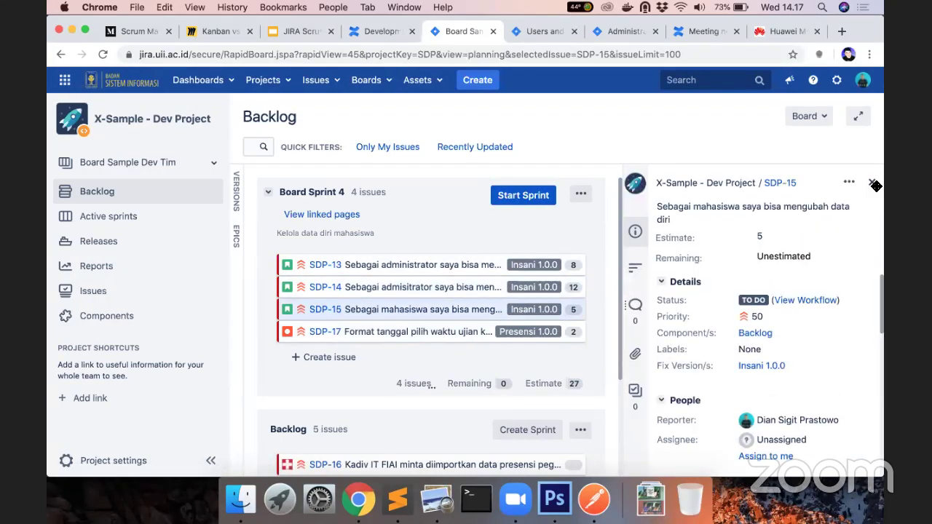
{"action": "left_click", "coordinate": [874, 183]}
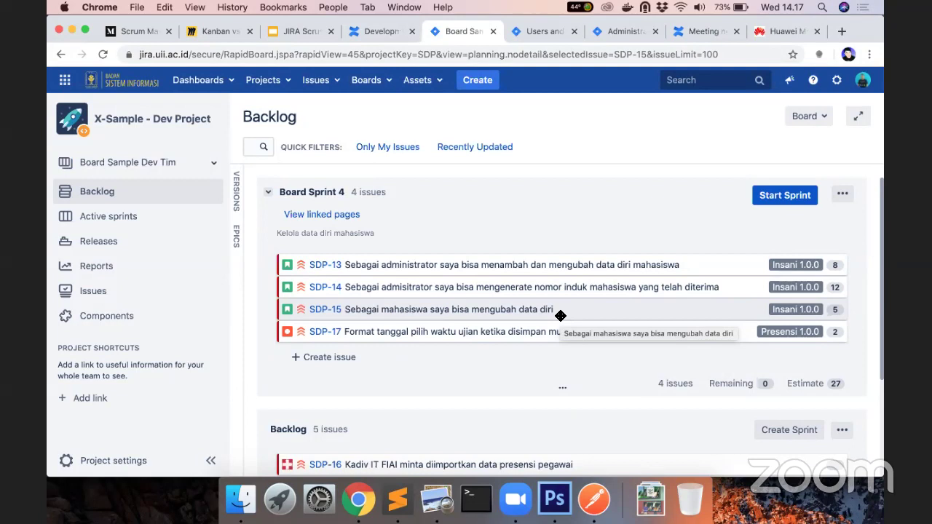
Add the existing label 1stWeeksGoal to issue SDP-13 in Board Sprint 4.
{"action": "left_click", "coordinate": [585, 268]}
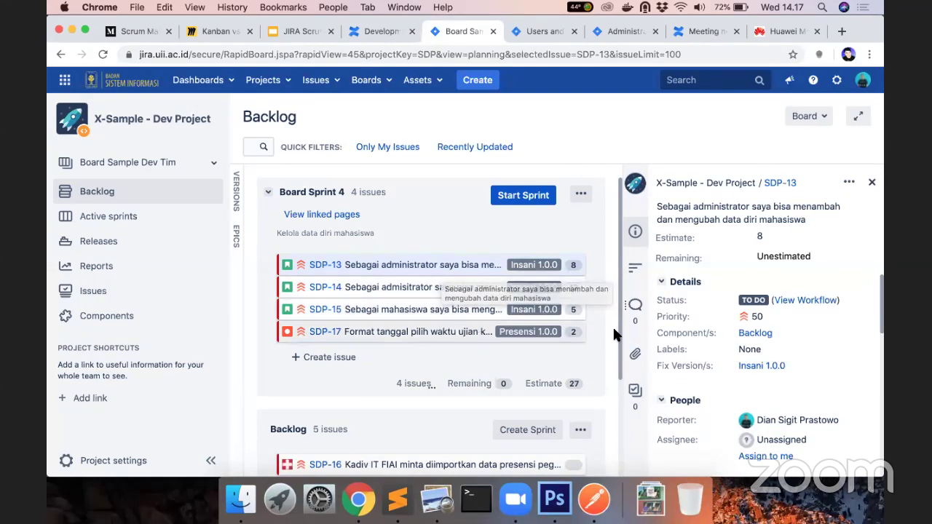
{"action": "left_click", "coordinate": [748, 350]}
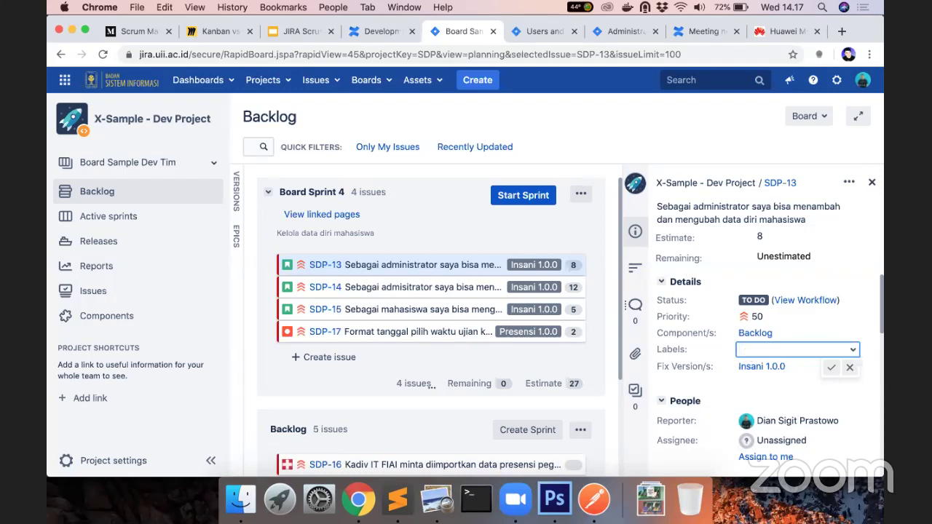
{"action": "type", "text": "1"}
{"action": "key", "text": "Return"}
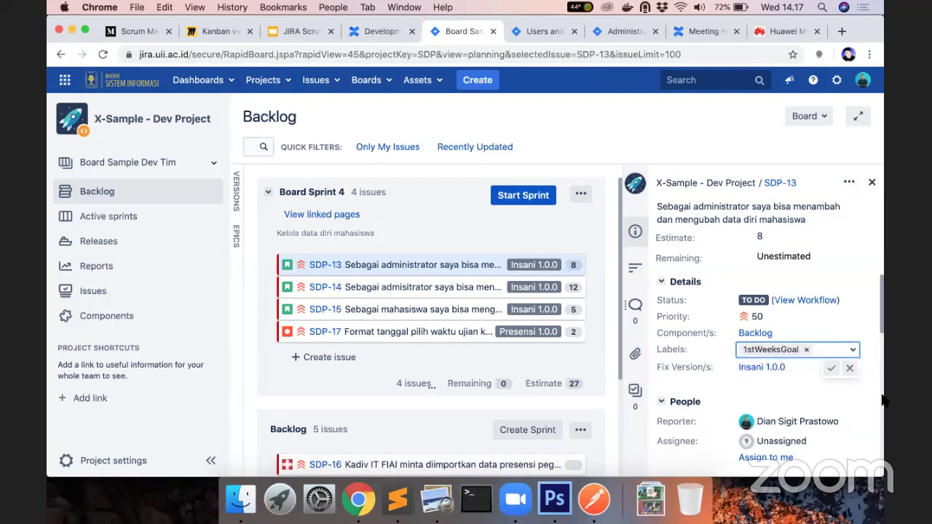
{"action": "left_click", "coordinate": [830, 369]}
Add the existing label 2ndWeeksGoal to issue SDP-14 in Board Sprint 4.
{"action": "left_click", "coordinate": [454, 288]}
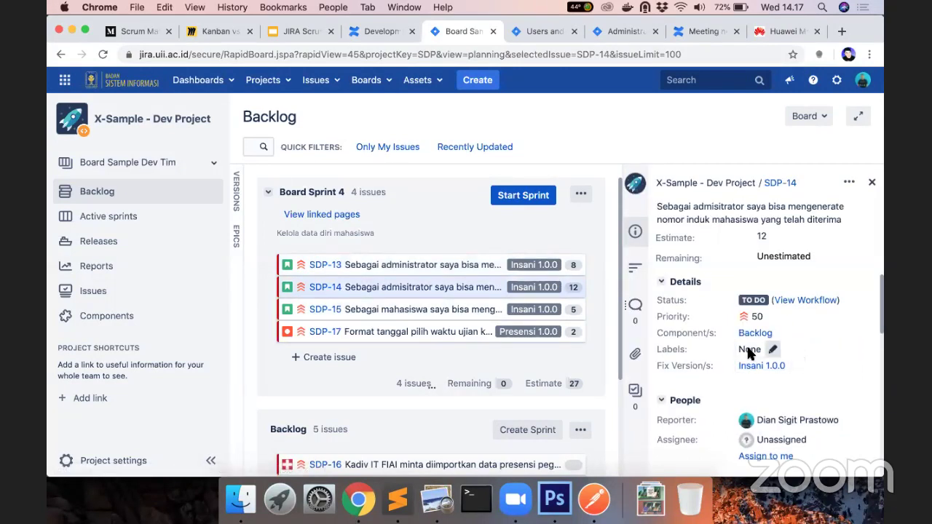
{"action": "left_click", "coordinate": [748, 349]}
{"action": "type", "text": "2"}
{"action": "key", "text": "Down"}
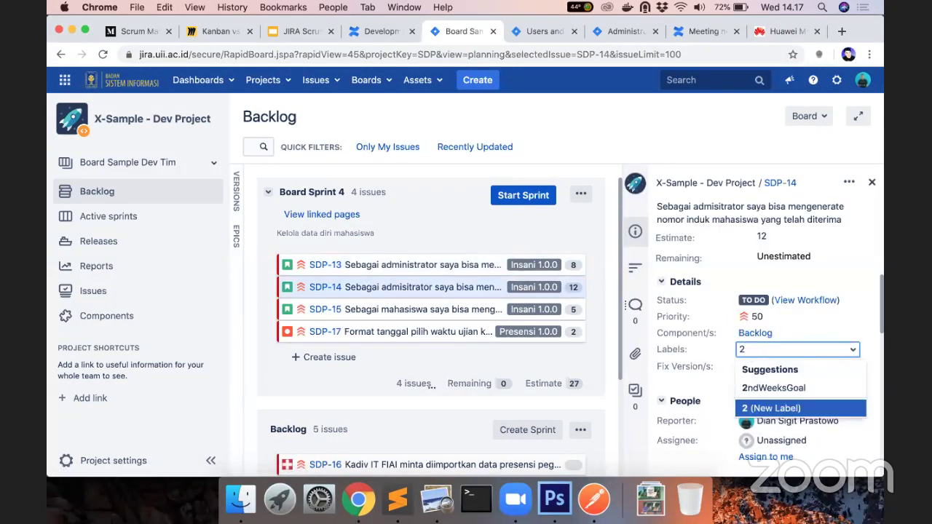
{"action": "key", "text": "Up"}
{"action": "key", "text": "Return"}
{"action": "key", "text": "Return"}
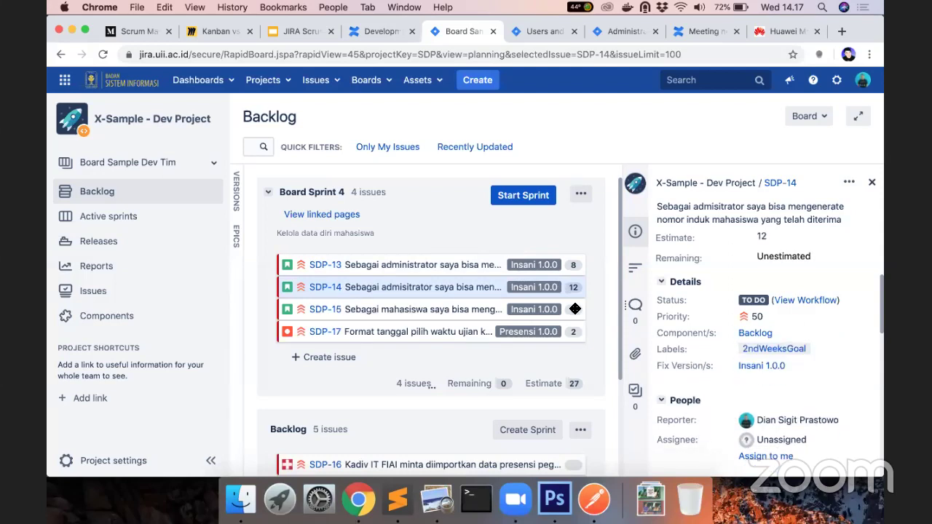
Add the existing label 3rdWeeksGoal to issue SDP-15 in Board Sprint 4.
{"action": "left_click", "coordinate": [457, 311]}
{"action": "left_click", "coordinate": [761, 349]}
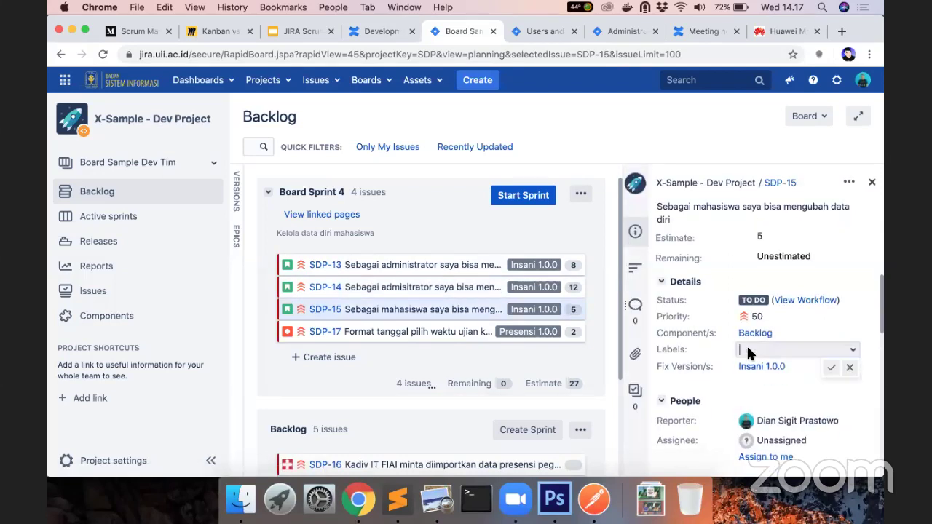
{"action": "type", "text": "3"}
{"action": "left_click", "coordinate": [783, 385]}
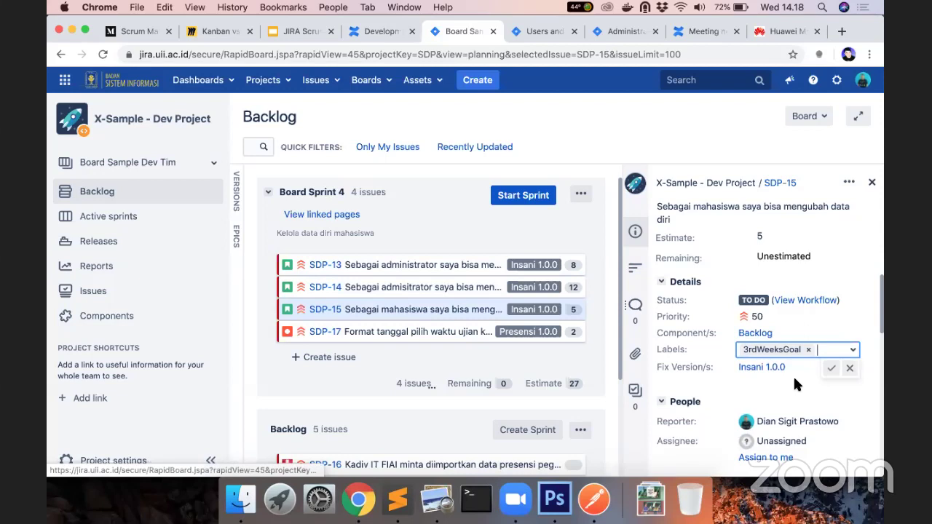
{"action": "left_click", "coordinate": [830, 368]}
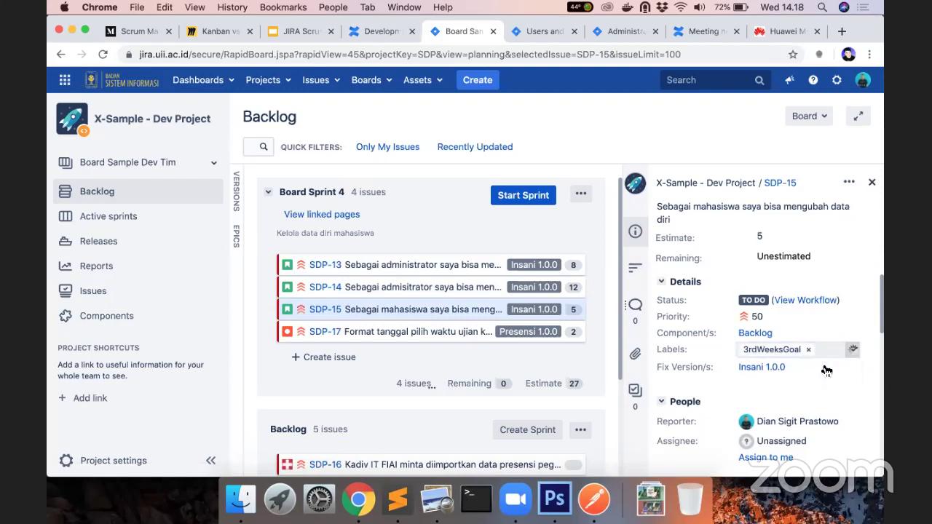
Add the label 4thWeeksGoal to issue SDP-17 in Board Sprint 4, and close the issue details.
{"action": "left_click", "coordinate": [445, 334]}
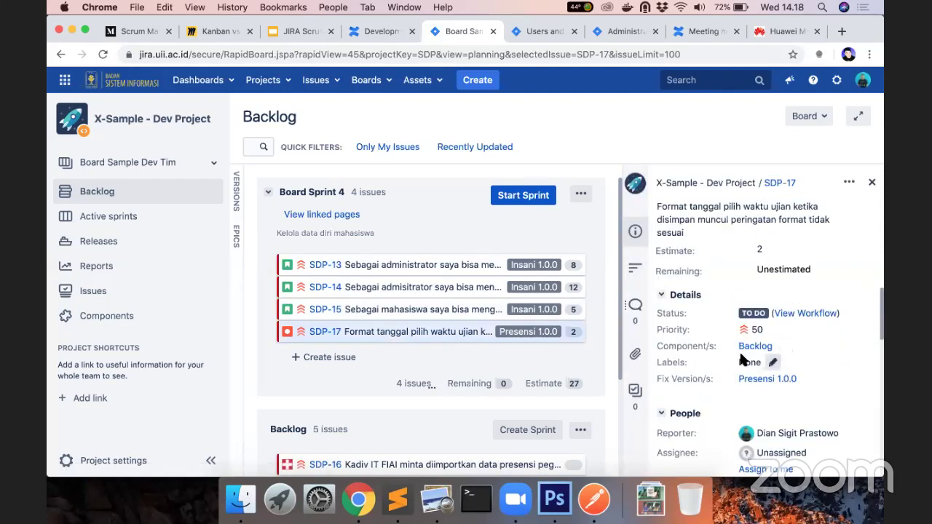
{"action": "left_click", "coordinate": [758, 358]}
{"action": "type", "text": "4"}
{"action": "left_click", "coordinate": [788, 397]}
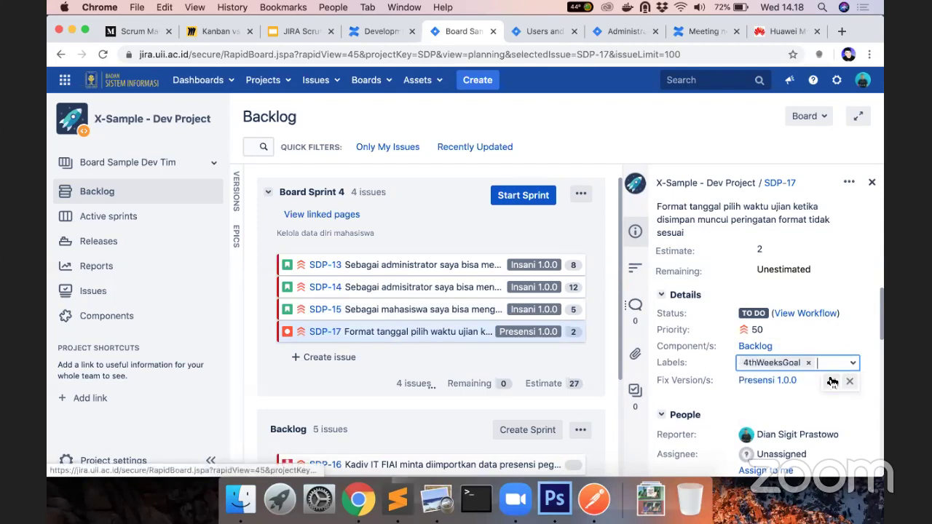
{"action": "left_click", "coordinate": [831, 381]}
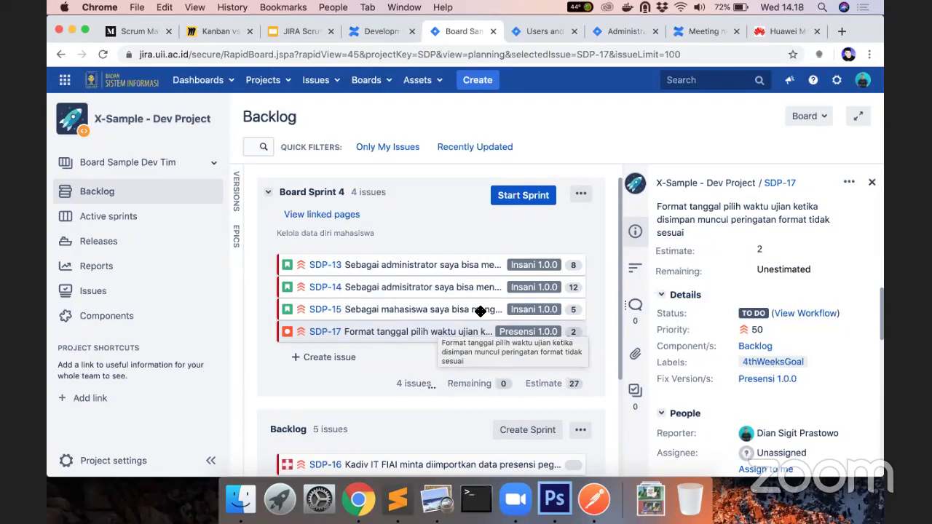
{"action": "left_click", "coordinate": [874, 182]}
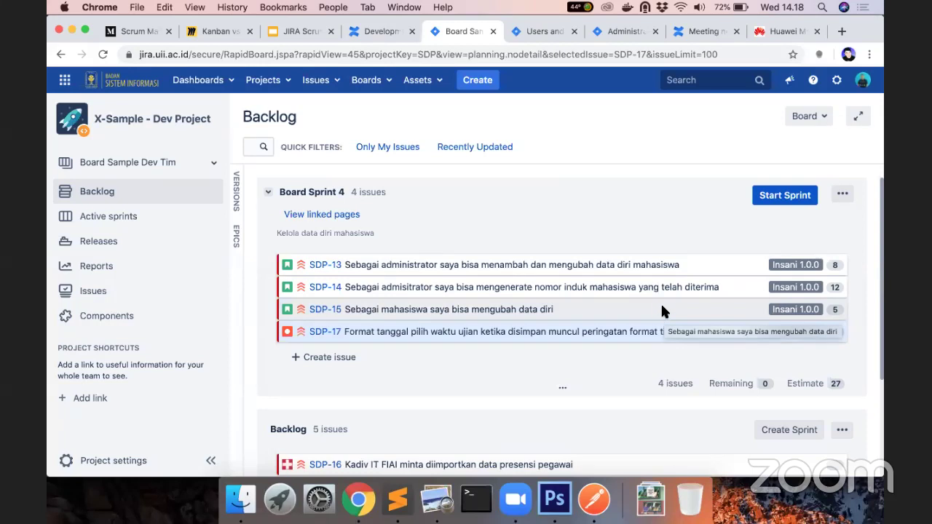
Begin starting Board Sprint 4, keep the duration at 1 week and set the start date to 13/May/20 02:18 PM.
{"action": "left_click", "coordinate": [786, 196]}
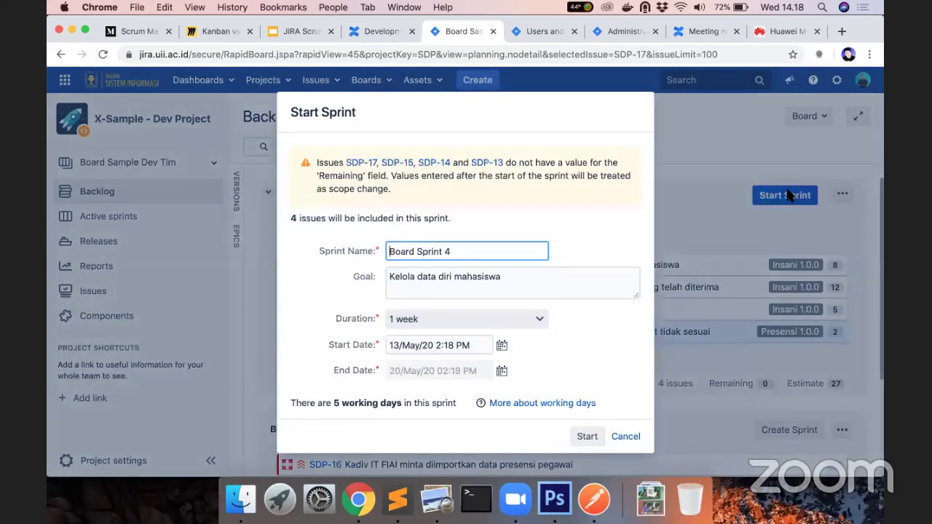
{"action": "left_click", "coordinate": [539, 318]}
{"action": "left_click", "coordinate": [490, 319]}
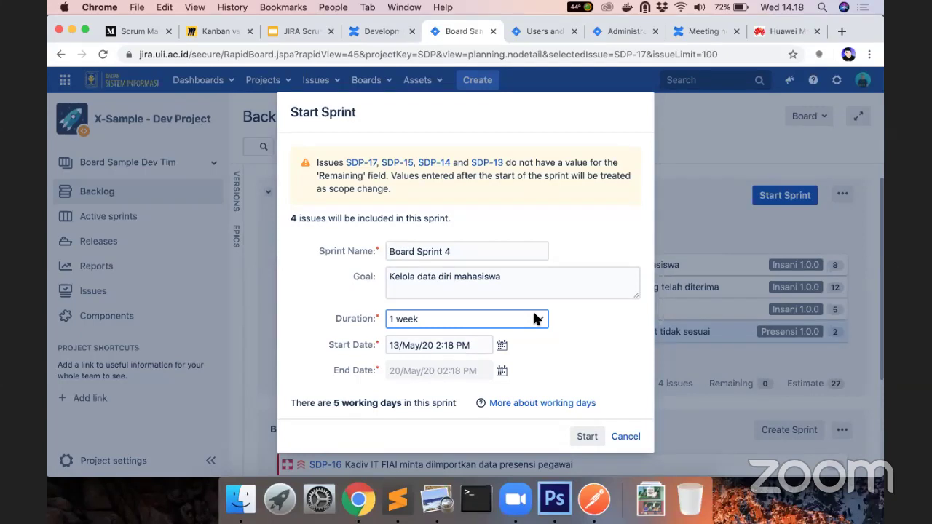
{"action": "left_click", "coordinate": [501, 346]}
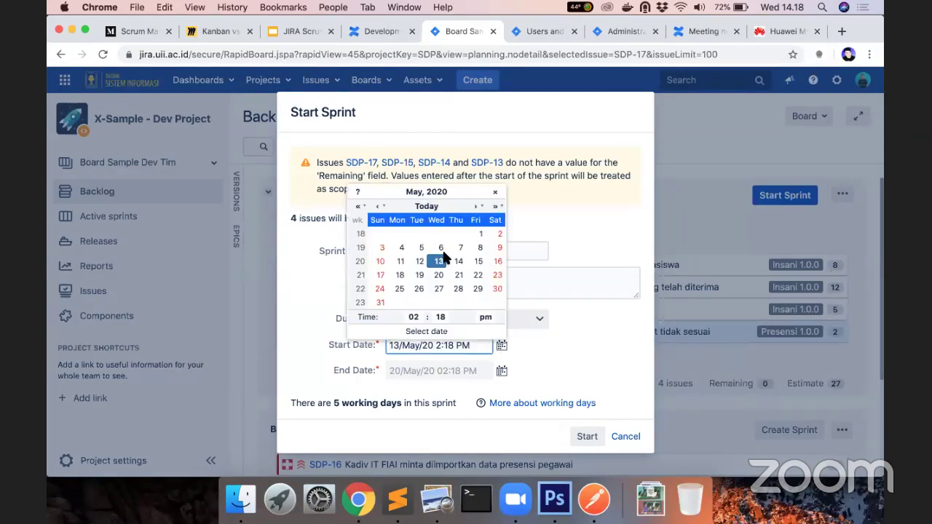
{"action": "left_click", "coordinate": [438, 262]}
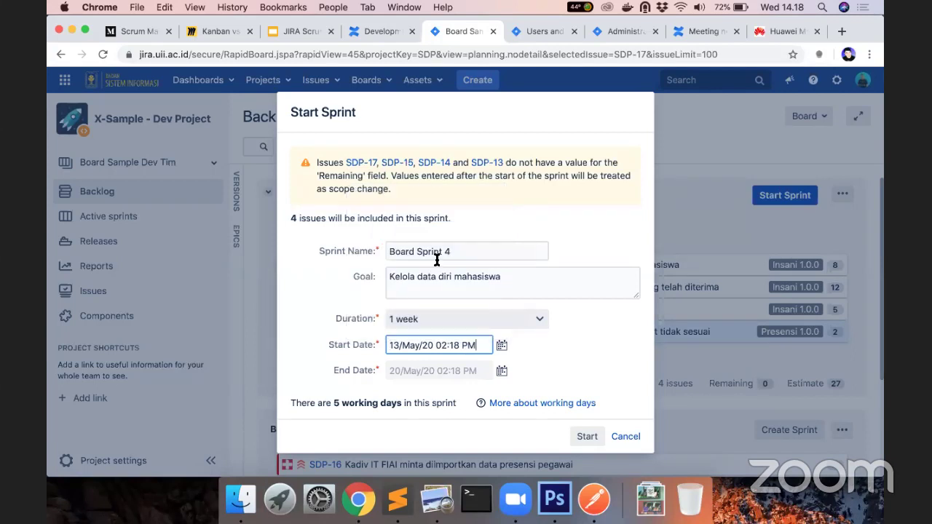
Try to start the sprint with a custom end date of 8/Jun/22 02:18 PM.
{"action": "left_click", "coordinate": [503, 372]}
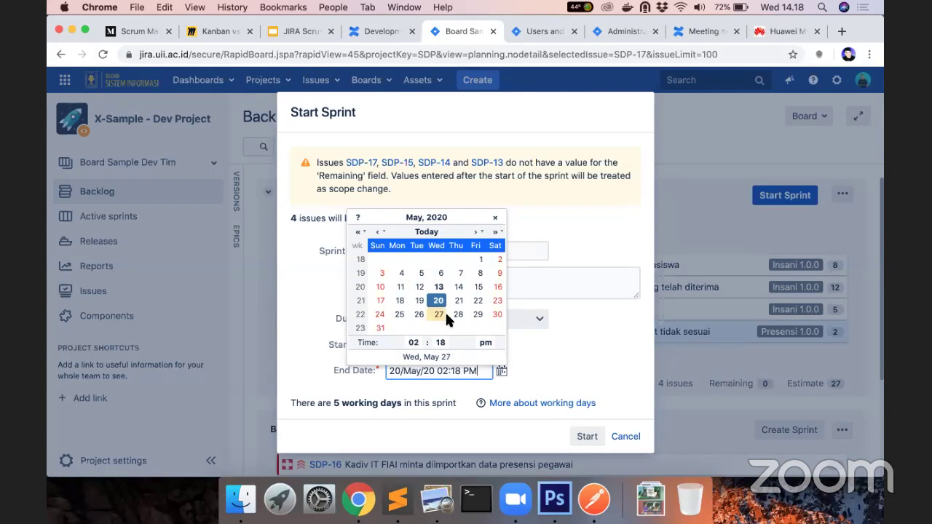
{"action": "left_click", "coordinate": [495, 232]}
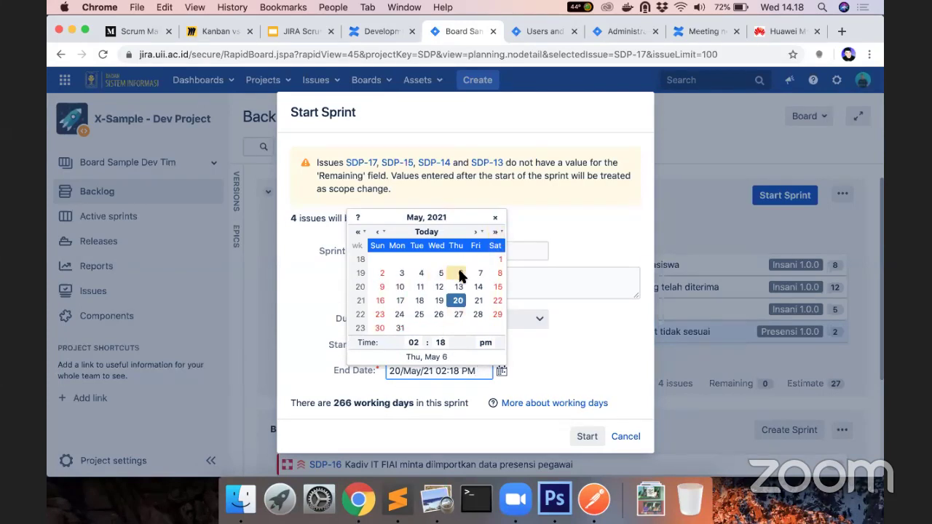
{"action": "left_click", "coordinate": [458, 274]}
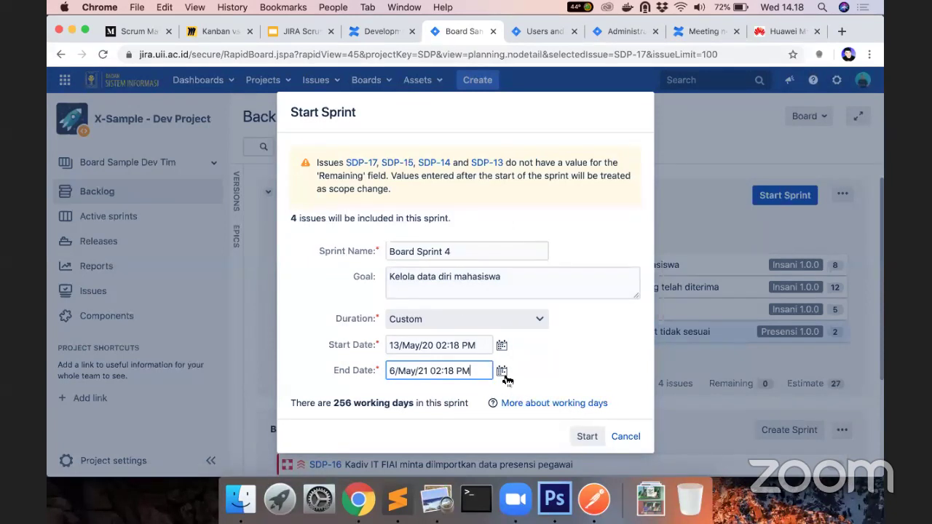
{"action": "left_click", "coordinate": [503, 373]}
{"action": "left_click", "coordinate": [493, 231]}
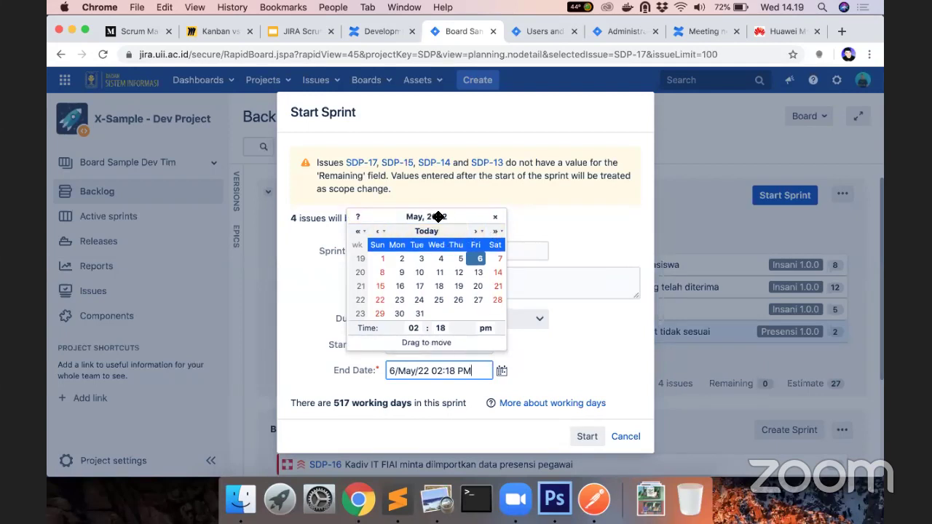
{"action": "left_click", "coordinate": [472, 232]}
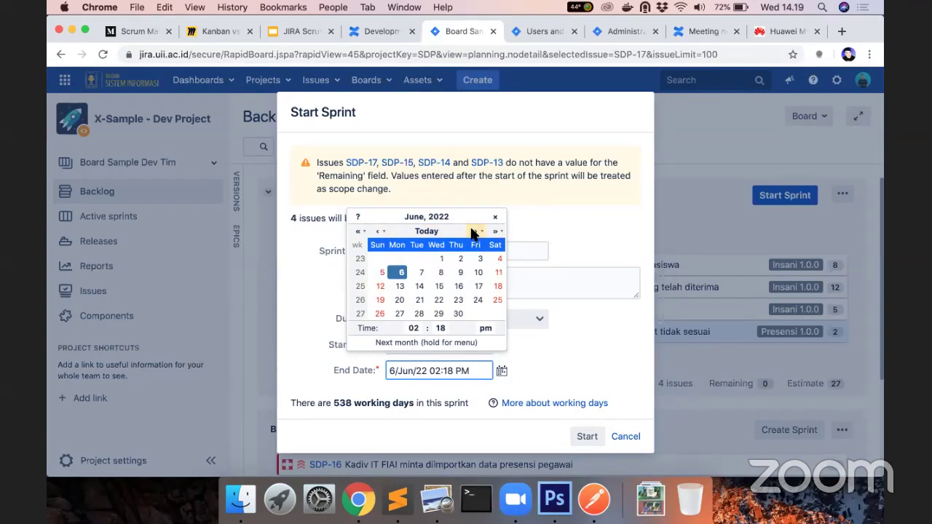
{"action": "left_click", "coordinate": [442, 273]}
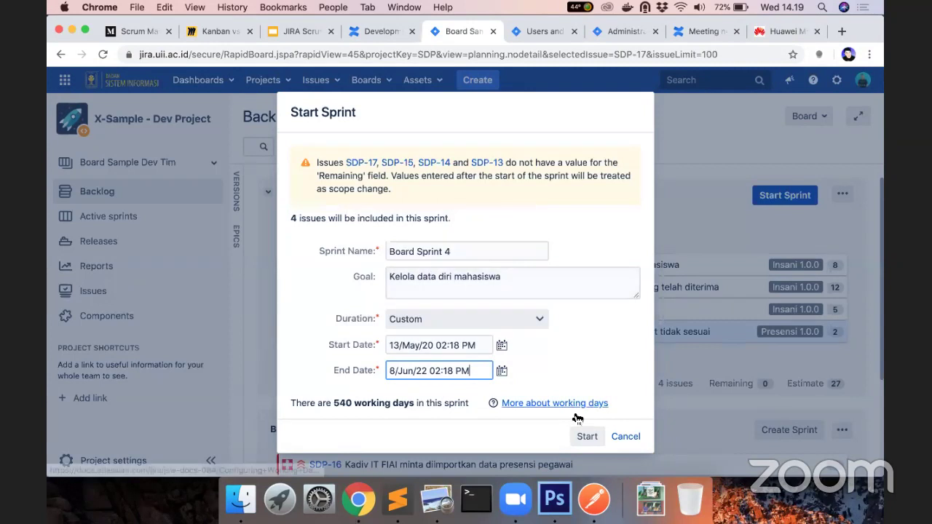
{"action": "left_click", "coordinate": [592, 441]}
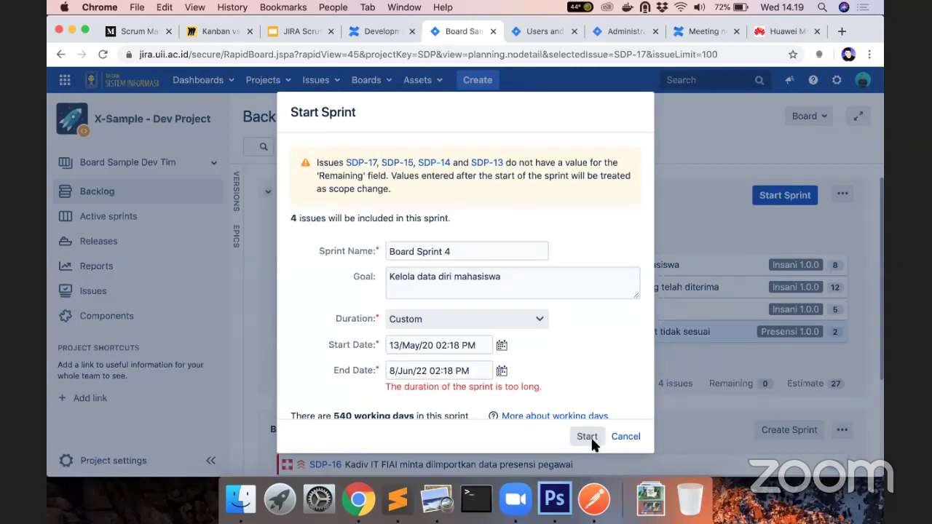
Set the end date to 1/Jun/22 02:18 PM, check the start date, and try to start the sprint again.
{"action": "left_click", "coordinate": [502, 371]}
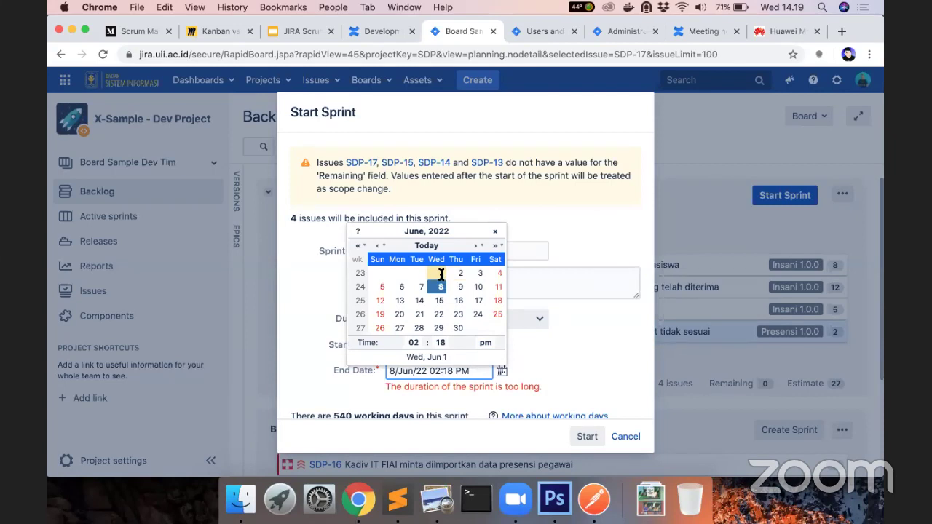
{"action": "left_click", "coordinate": [441, 274]}
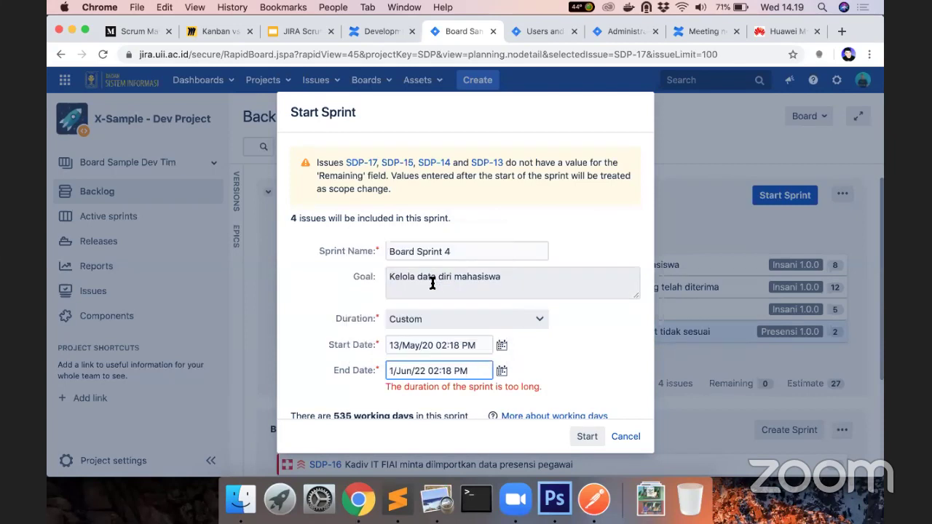
{"action": "left_click", "coordinate": [502, 346]}
{"action": "left_click", "coordinate": [502, 346]}
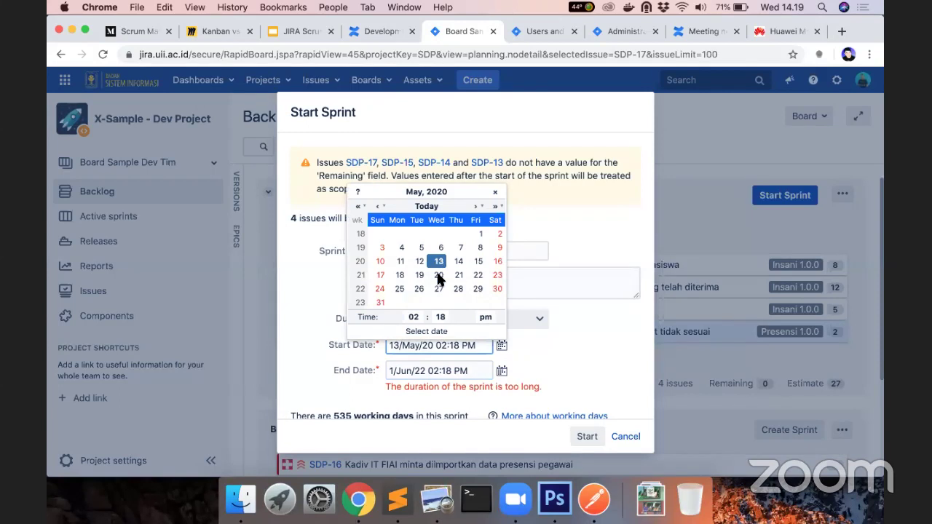
{"action": "left_click", "coordinate": [502, 372]}
{"action": "left_click", "coordinate": [502, 372]}
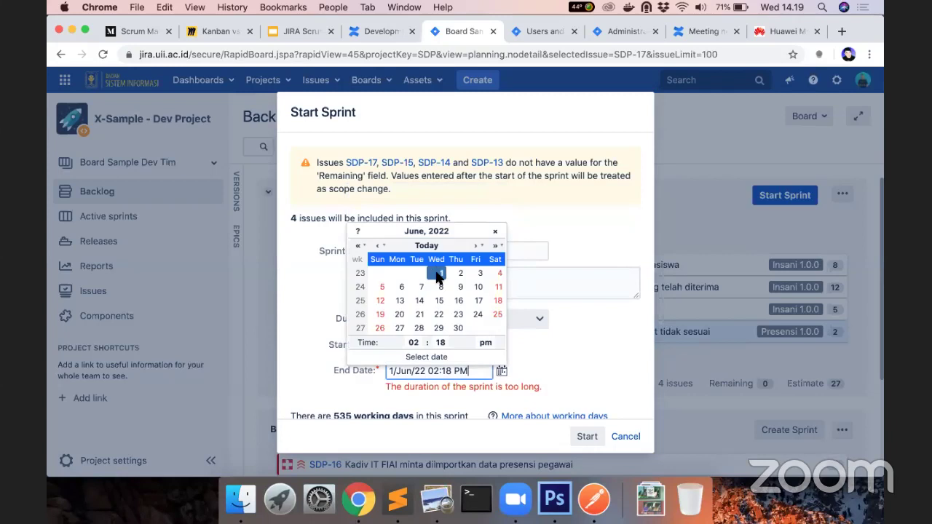
{"action": "left_click", "coordinate": [587, 439]}
{"action": "left_click", "coordinate": [588, 437]}
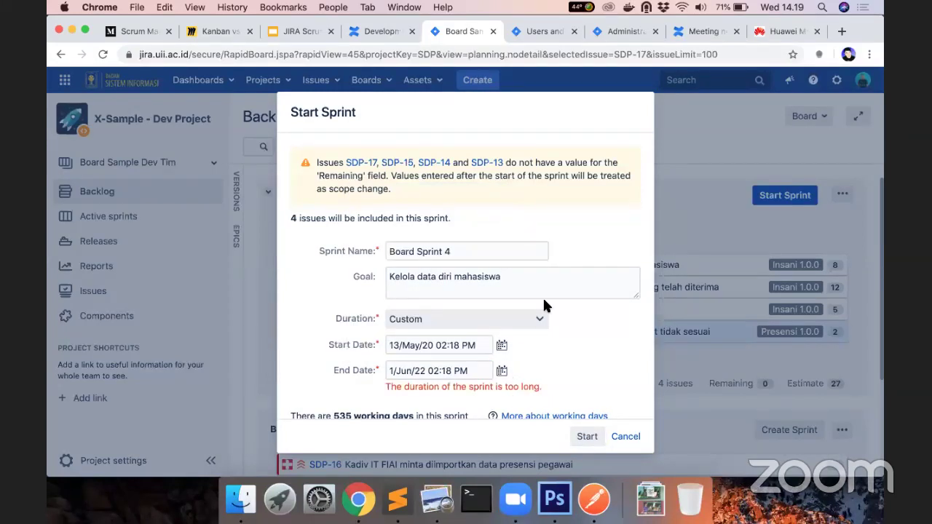
Correct the sprint's end date to 3/Jun/20 02:18 PM and start Board Sprint 4.
{"action": "left_click", "coordinate": [501, 372]}
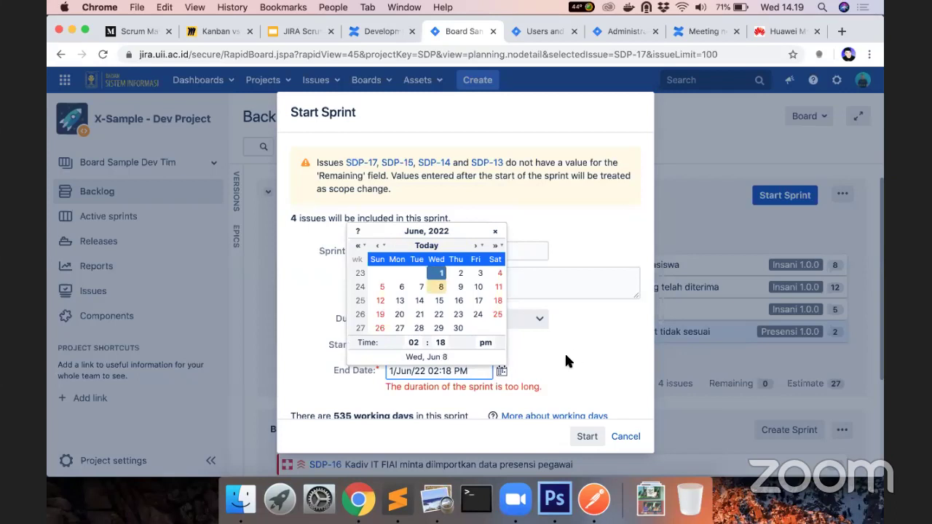
{"action": "key", "text": "Escape"}
{"action": "key", "text": "shift+Tab"}
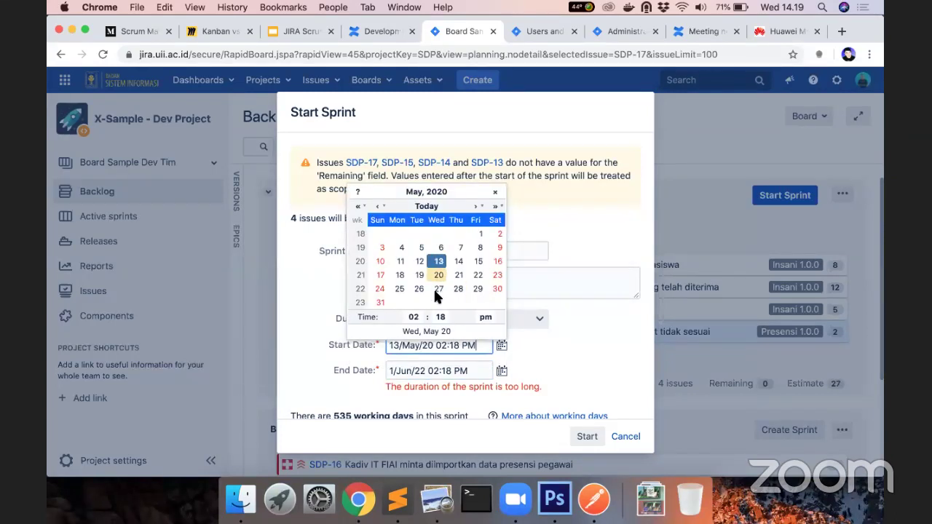
{"action": "left_click", "coordinate": [501, 372]}
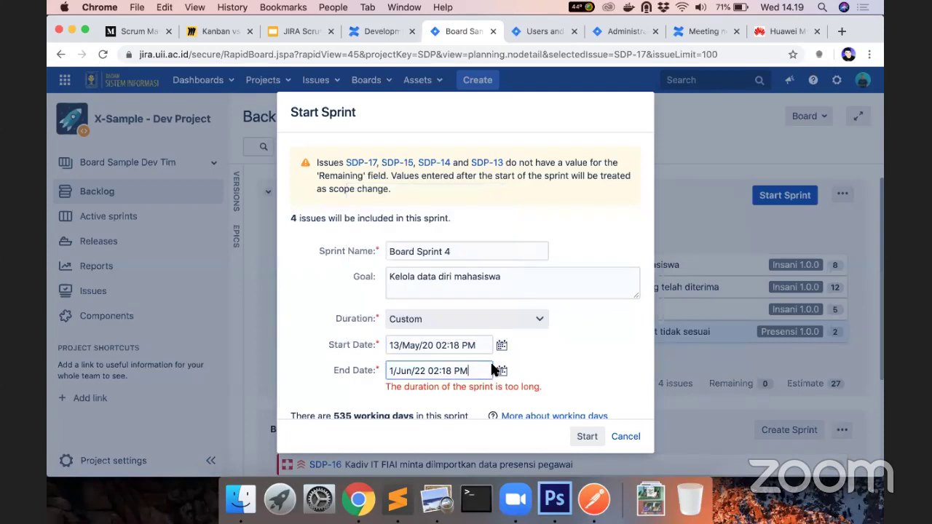
{"action": "left_click", "coordinate": [501, 372]}
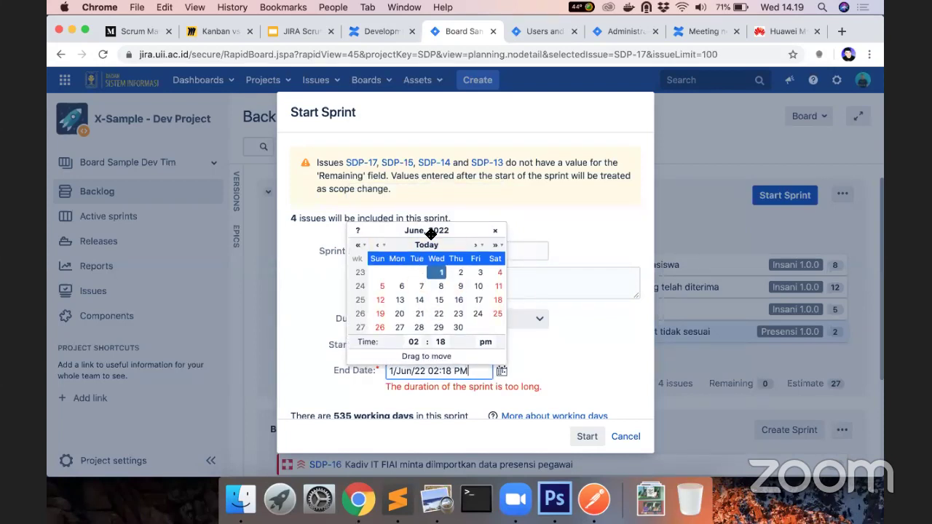
{"action": "left_click", "coordinate": [357, 244]}
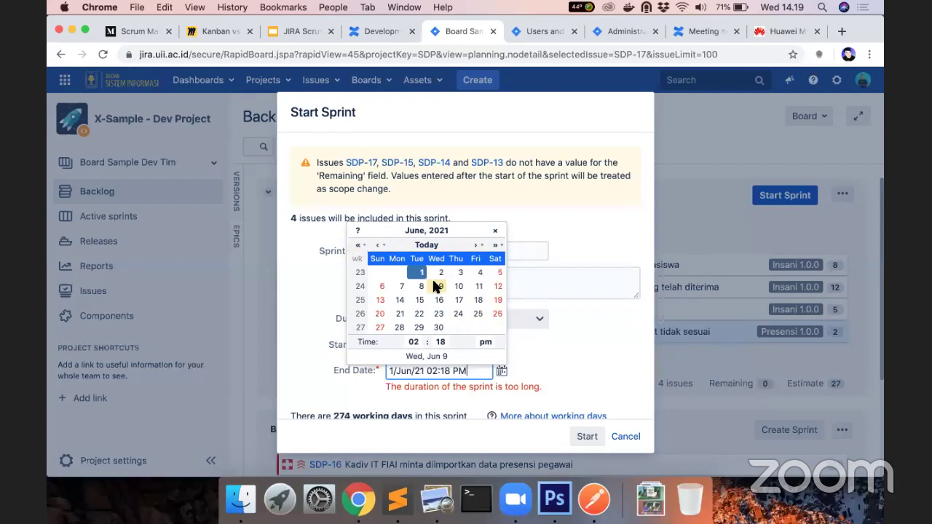
{"action": "left_click", "coordinate": [357, 244]}
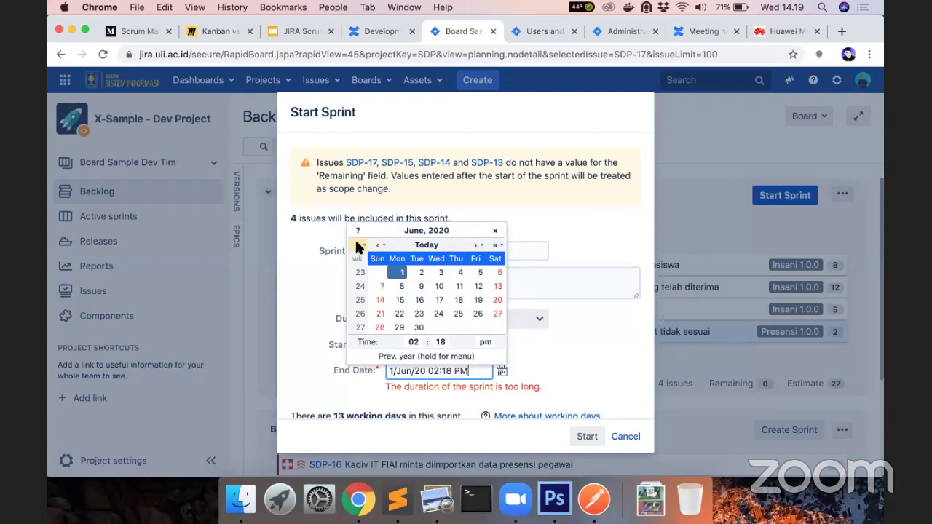
{"action": "left_click", "coordinate": [441, 272]}
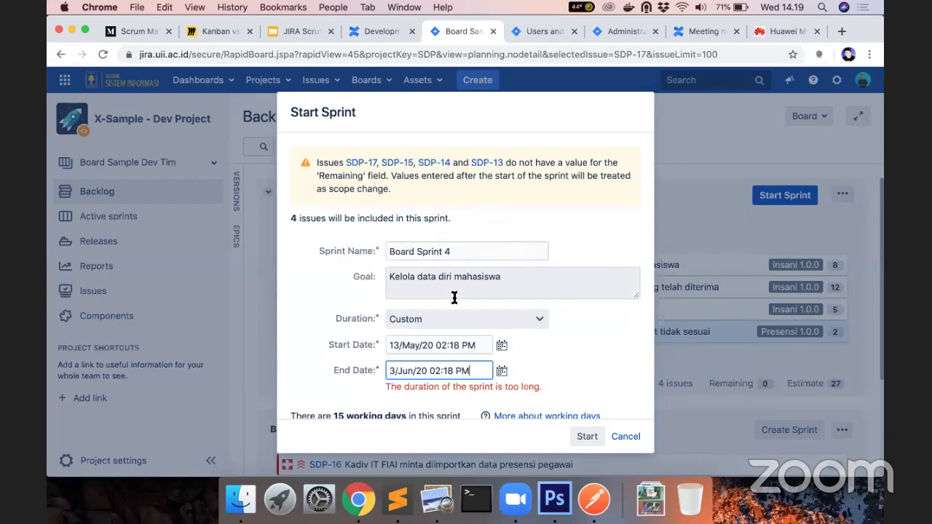
{"action": "left_click", "coordinate": [587, 437]}
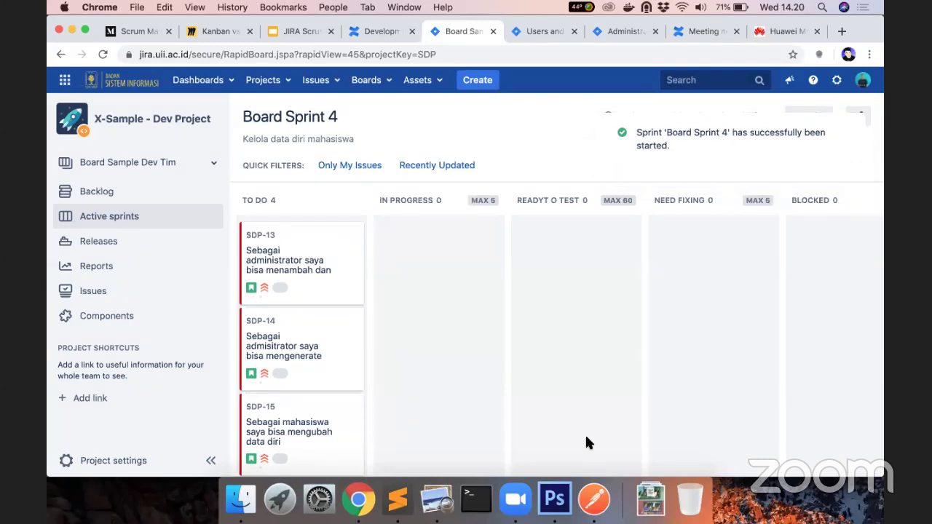
Collapse the project sidebar to examine the active sprint's issue cards and workflow columns, and expand it again.
{"action": "left_click", "coordinate": [215, 464]}
{"action": "scroll", "coordinate": [149, 278], "scroll_direction": "down", "scroll_amount": 4}
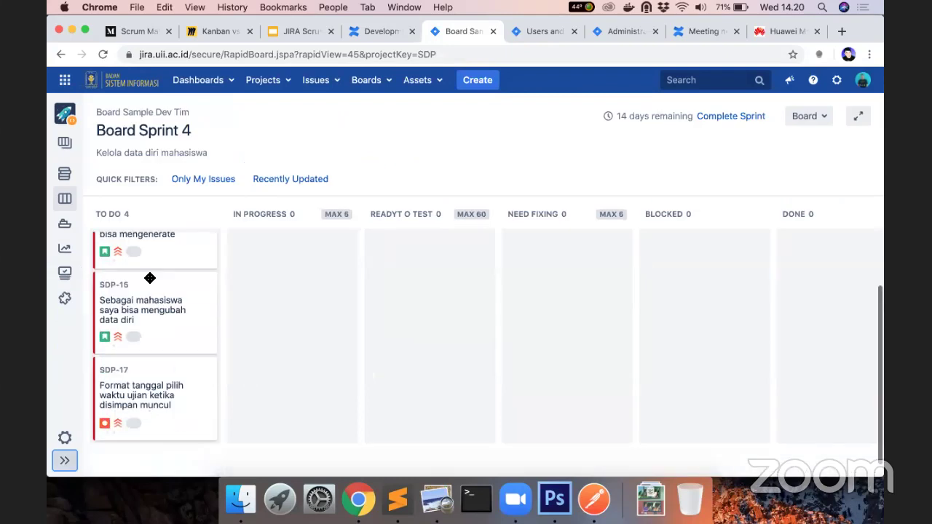
{"action": "scroll", "coordinate": [149, 278], "scroll_direction": "up", "scroll_amount": 4}
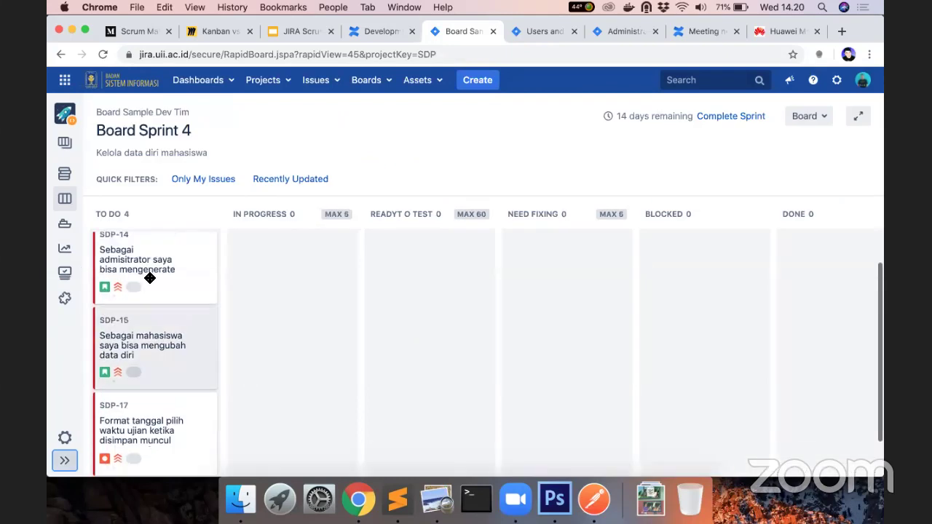
{"action": "left_click", "coordinate": [64, 461]}
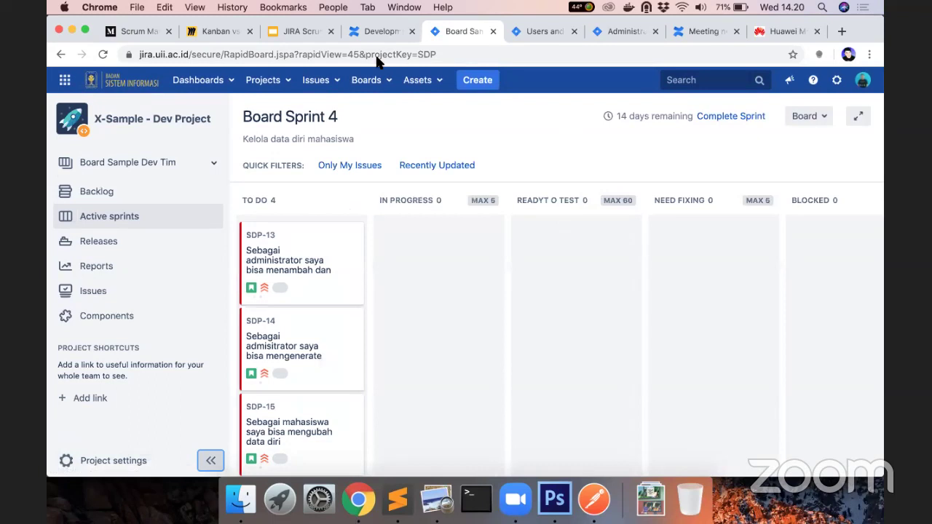
Switch to the JIRA User Guide in Confluence, read the Development Project Issue Type page, and view the Development Project Workflow diagram.
{"action": "left_click", "coordinate": [381, 32]}
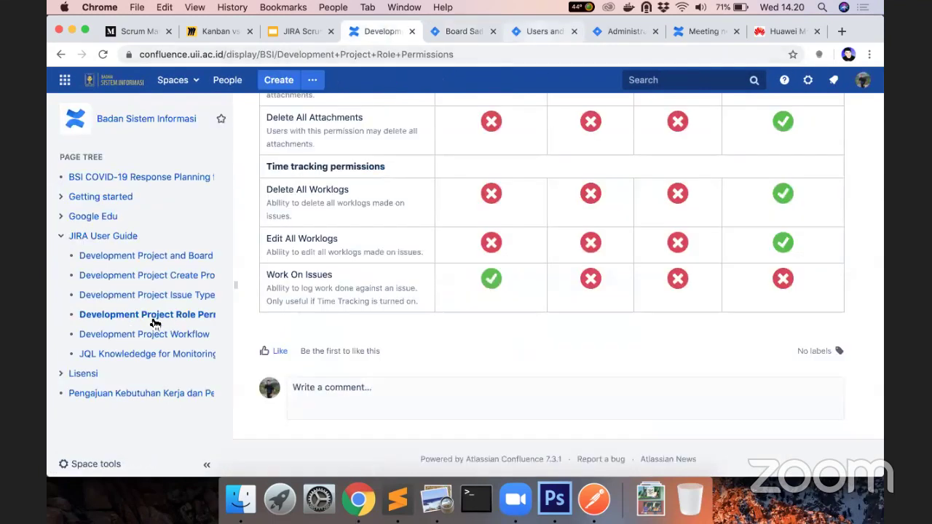
{"action": "left_click", "coordinate": [168, 298]}
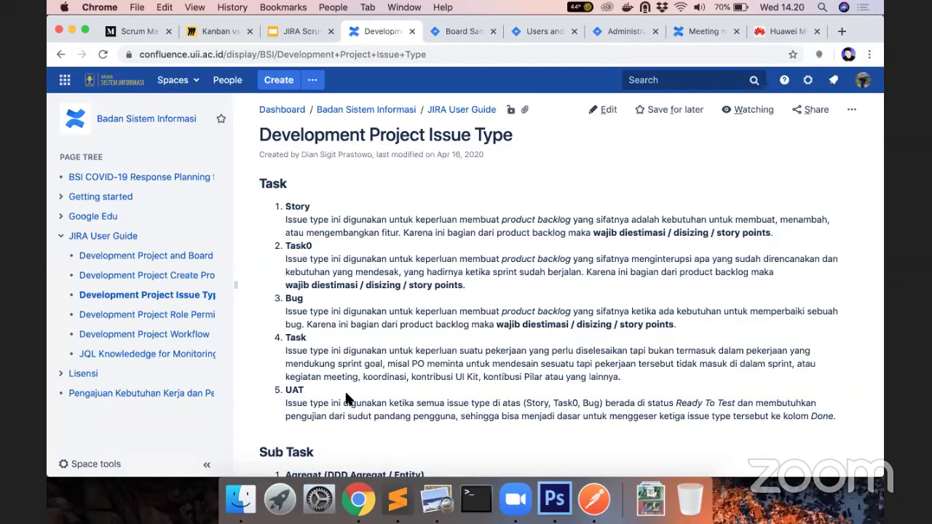
{"action": "scroll", "coordinate": [347, 396], "scroll_direction": "down", "scroll_amount": 5}
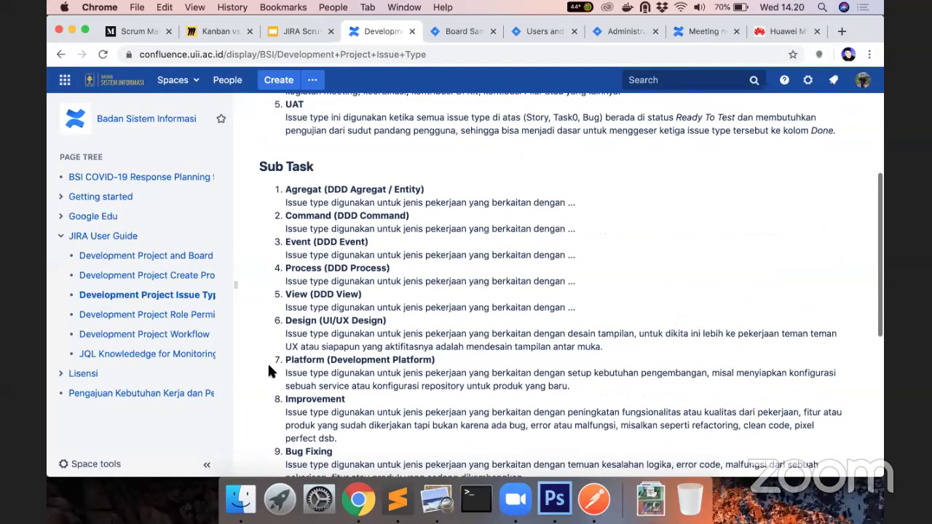
{"action": "scroll", "coordinate": [182, 328], "scroll_direction": "down", "scroll_amount": 3}
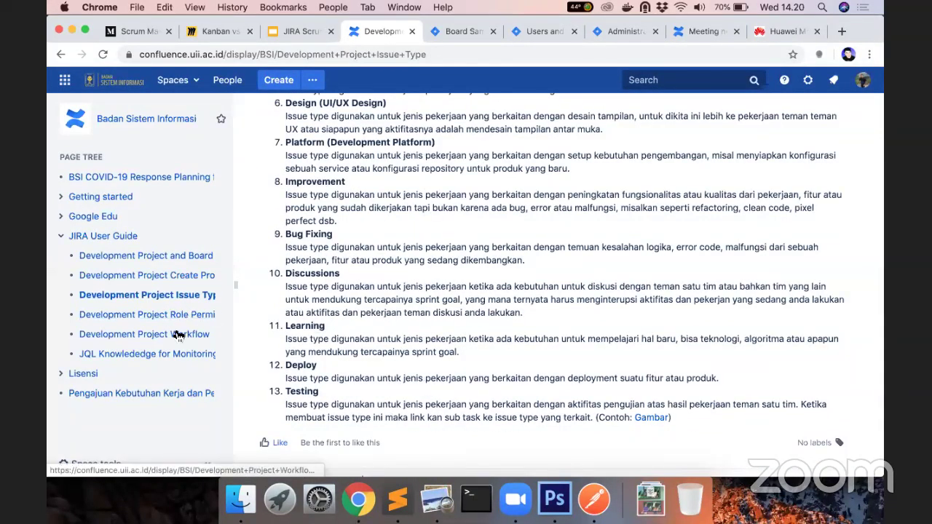
{"action": "scroll", "coordinate": [178, 335], "scroll_direction": "down", "scroll_amount": 2}
{"action": "left_click", "coordinate": [178, 335]}
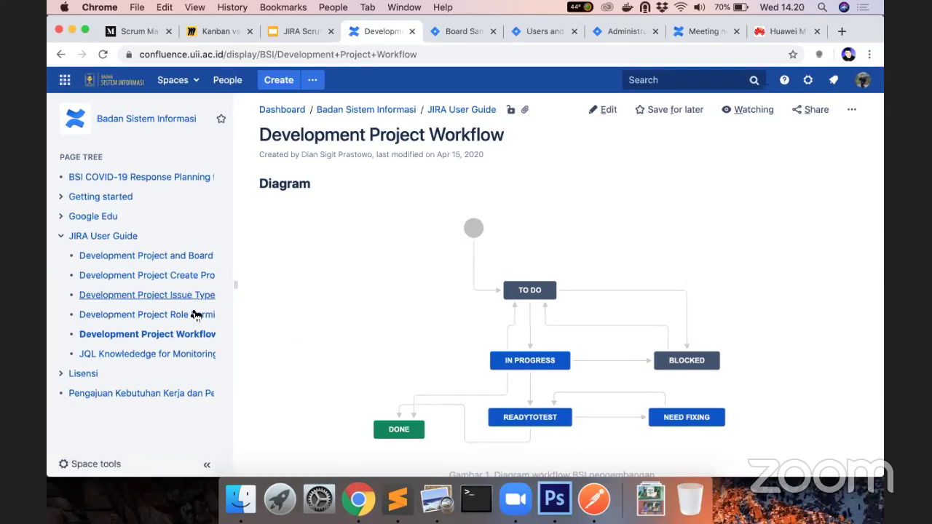
Open the guide page on creating product backlog, sprint backlog and sub-tasks, and read its Sub-task section with the example board.
{"action": "left_click", "coordinate": [195, 281]}
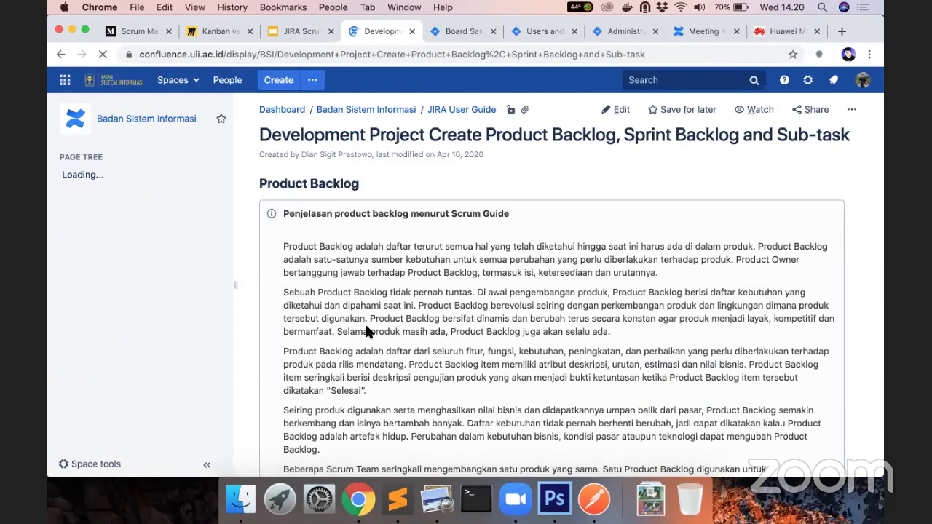
{"action": "scroll", "coordinate": [366, 331], "scroll_direction": "down", "scroll_amount": 20}
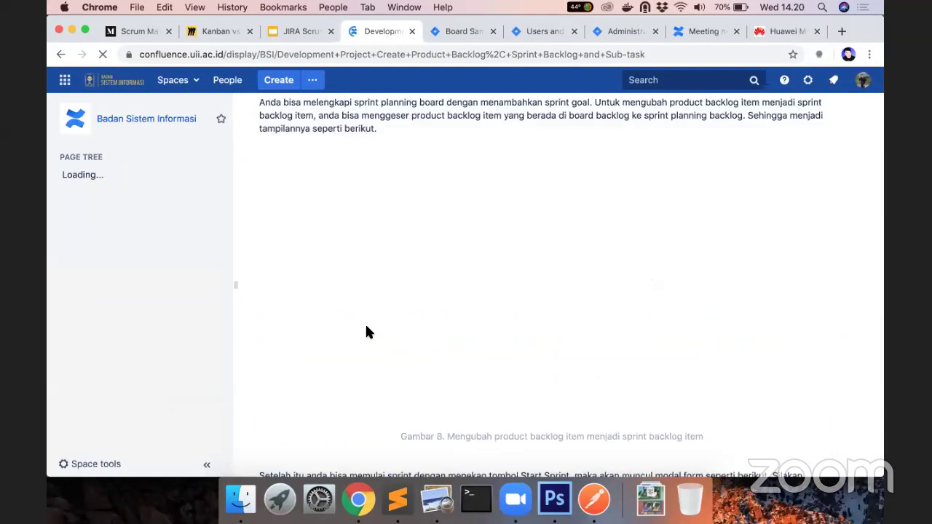
{"action": "scroll", "coordinate": [367, 333], "scroll_direction": "down", "scroll_amount": 15}
{"action": "scroll", "coordinate": [366, 332], "scroll_direction": "up", "scroll_amount": 10}
{"action": "scroll", "coordinate": [367, 332], "scroll_direction": "up", "scroll_amount": 15}
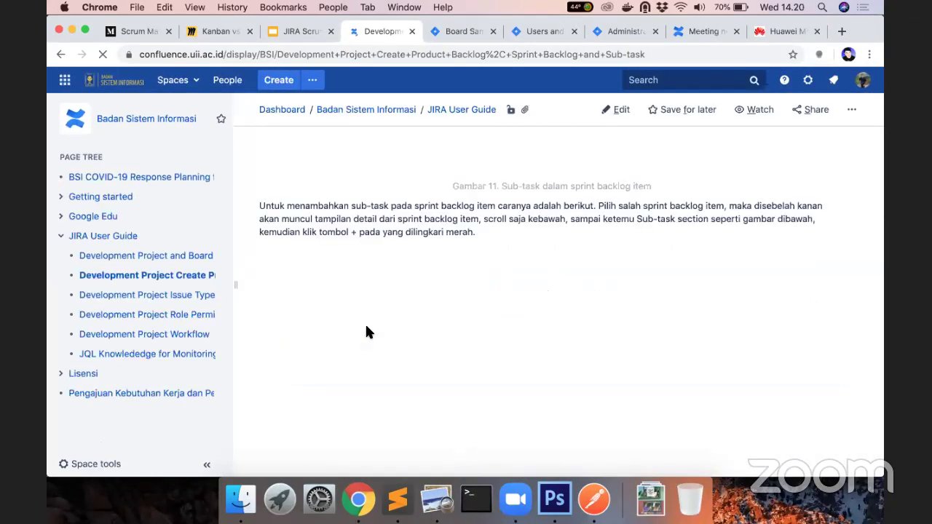
{"action": "scroll", "coordinate": [558, 327], "scroll_direction": "up", "scroll_amount": 5}
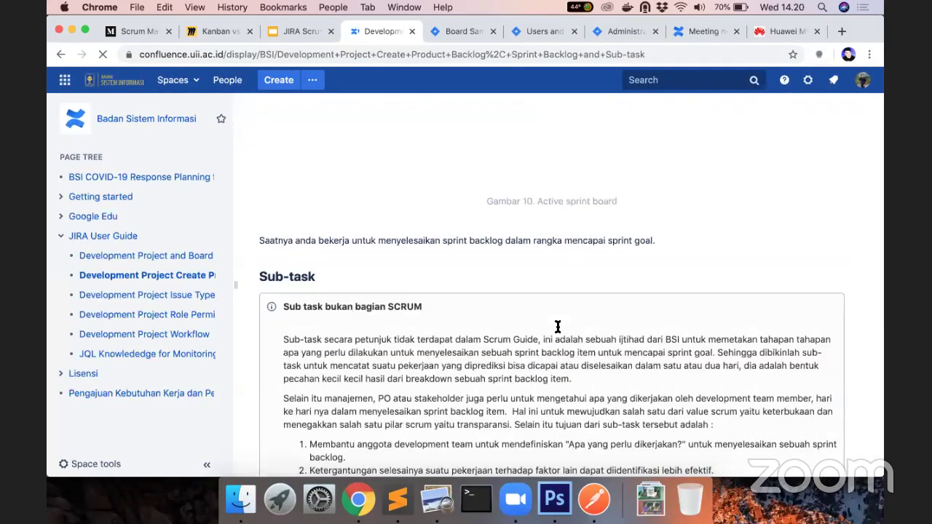
{"action": "scroll", "coordinate": [558, 327], "scroll_direction": "down", "scroll_amount": 2}
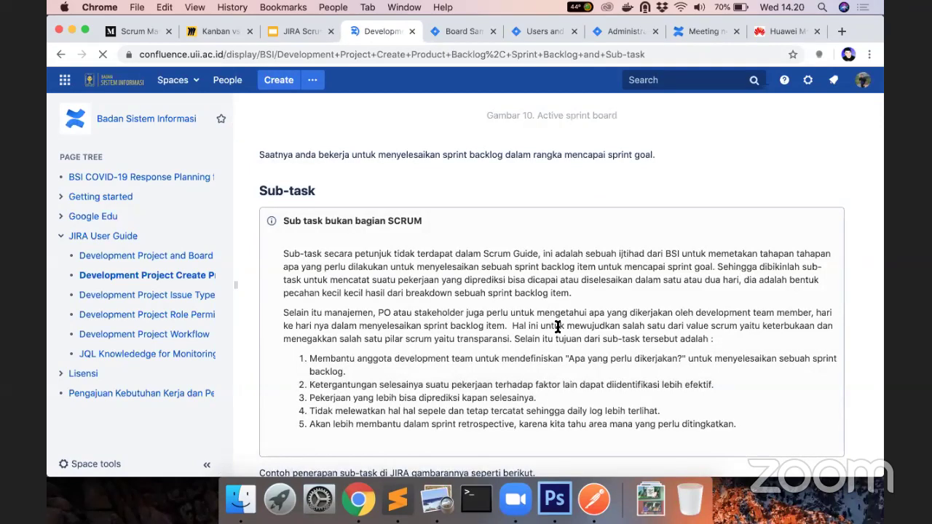
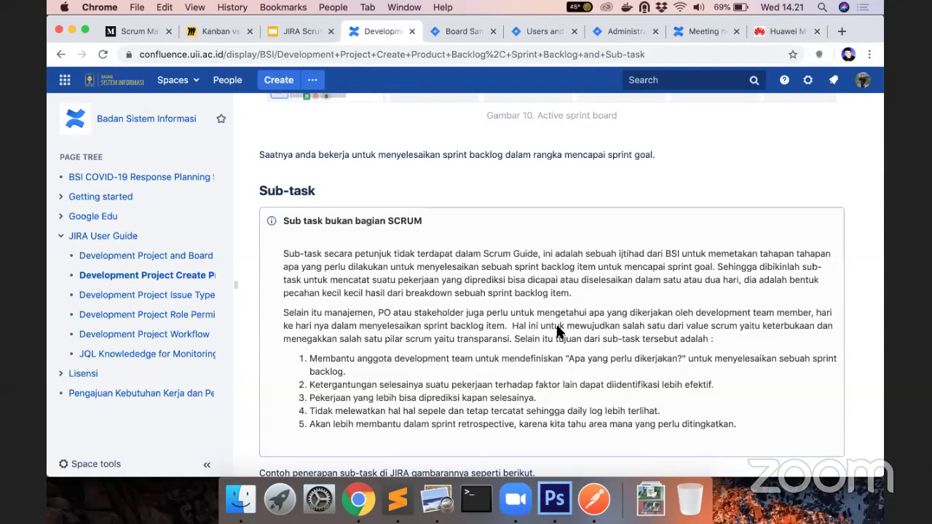
{"action": "scroll", "coordinate": [558, 331], "scroll_direction": "down", "scroll_amount": 3}
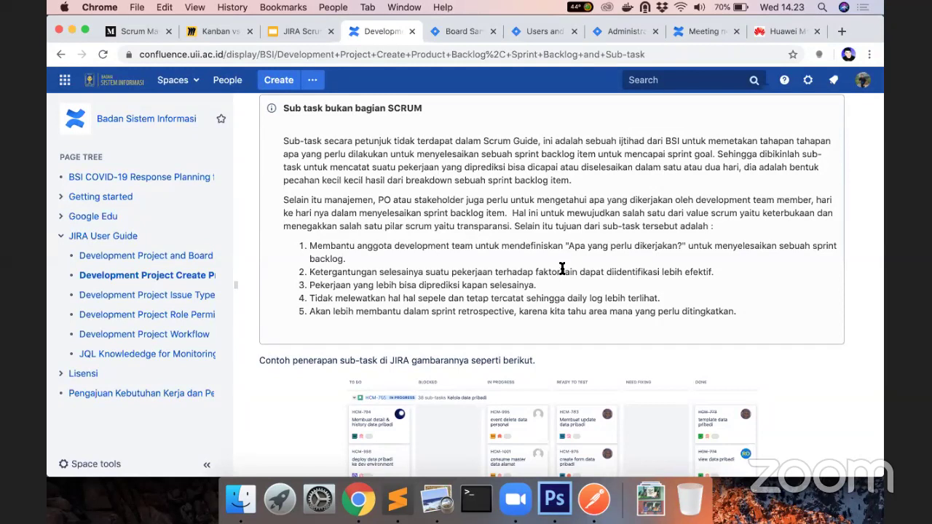
{"action": "scroll", "coordinate": [554, 255], "scroll_direction": "down", "scroll_amount": 5}
{"action": "scroll", "coordinate": [548, 260], "scroll_direction": "down", "scroll_amount": 1}
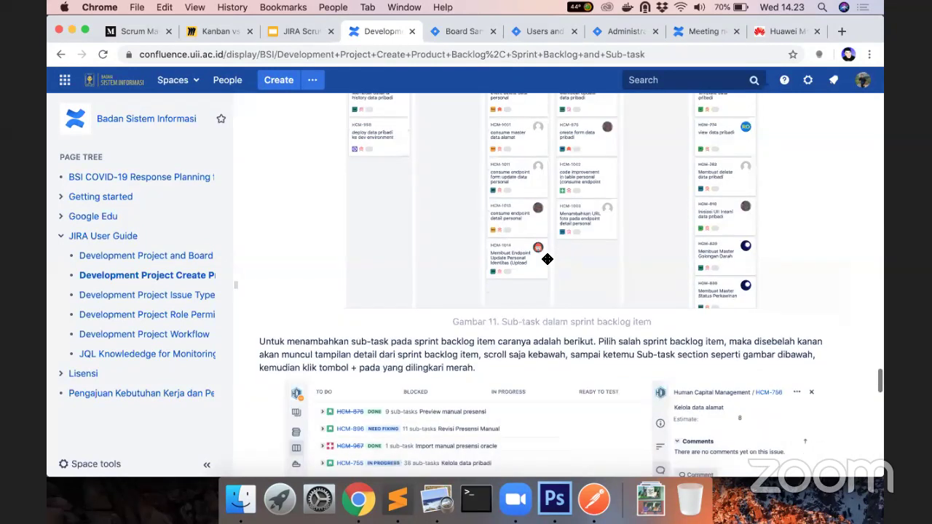
Switch from the JIRA user guide to the Board Sprint 4 board, look through its To Do issues and refresh the board.
{"action": "scroll", "coordinate": [548, 259], "scroll_direction": "down", "scroll_amount": 5}
{"action": "scroll", "coordinate": [609, 254], "scroll_direction": "up", "scroll_amount": 7}
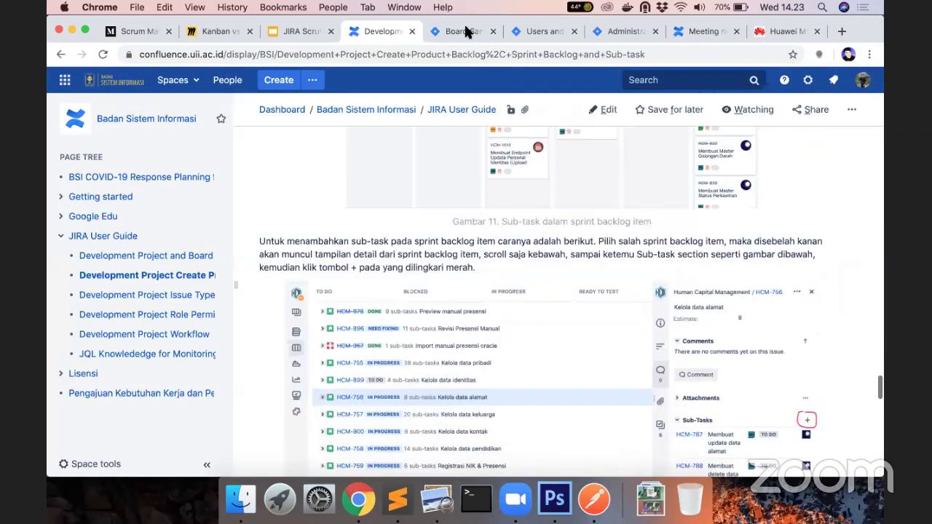
{"action": "key", "text": "ctrl+Tab"}
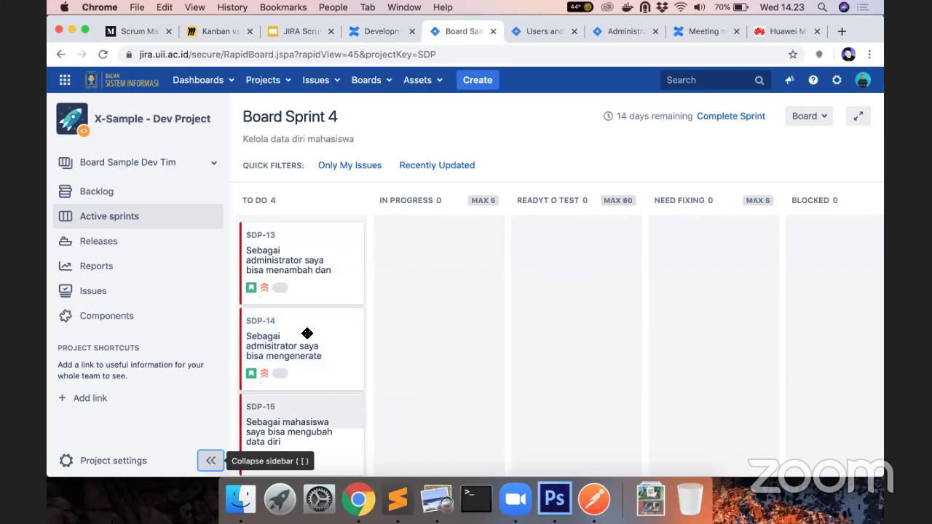
{"action": "scroll", "coordinate": [306, 333], "scroll_direction": "down", "scroll_amount": 3}
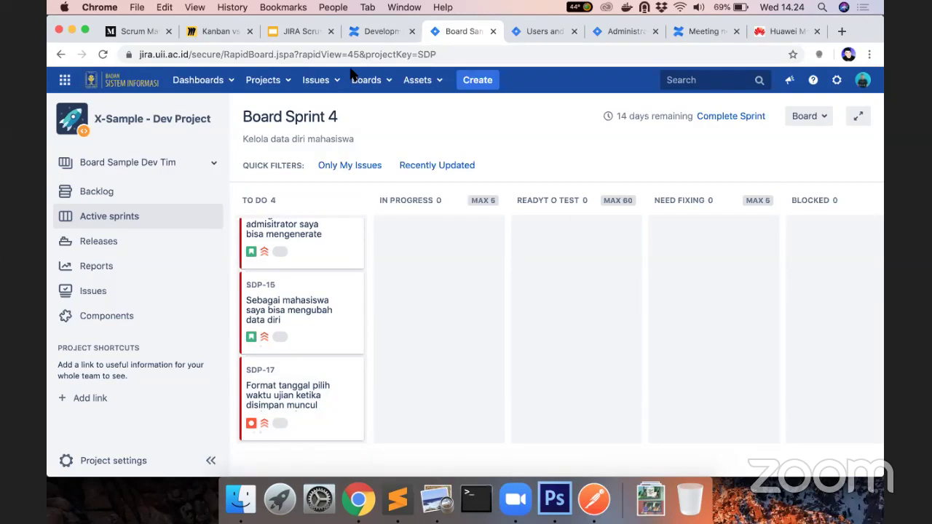
{"action": "scroll", "coordinate": [299, 259], "scroll_direction": "up", "scroll_amount": 3}
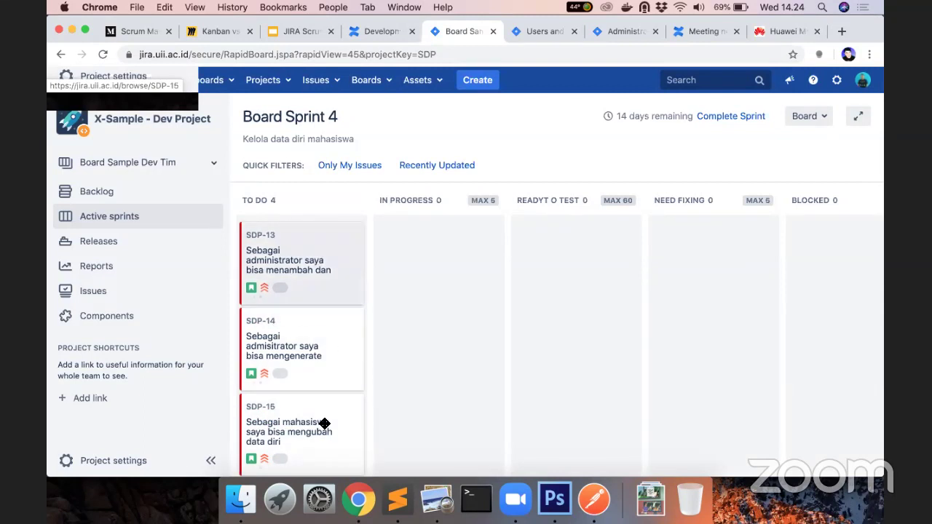
{"action": "scroll", "coordinate": [306, 350], "scroll_direction": "down", "scroll_amount": 3}
{"action": "scroll", "coordinate": [297, 306], "scroll_direction": "up", "scroll_amount": 3}
{"action": "scroll", "coordinate": [297, 270], "scroll_direction": "down", "scroll_amount": 3}
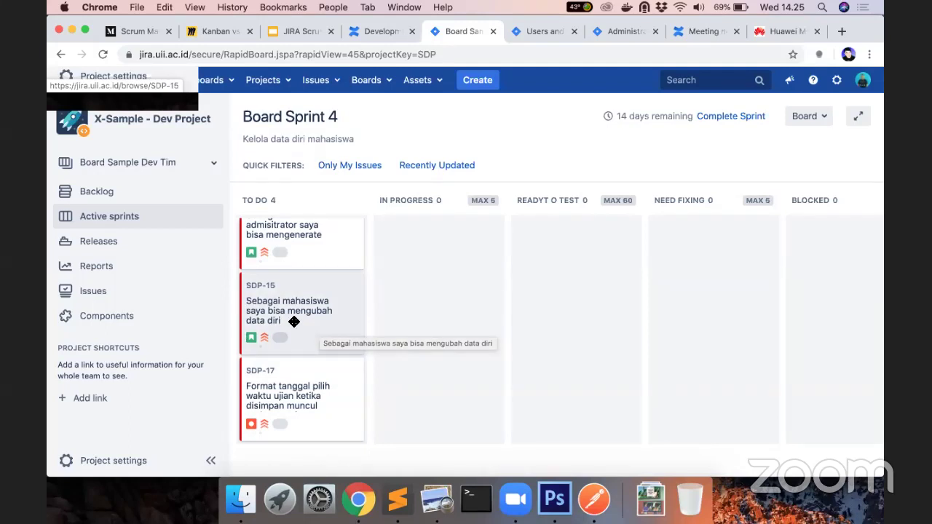
{"action": "scroll", "coordinate": [327, 318], "scroll_direction": "up", "scroll_amount": 3}
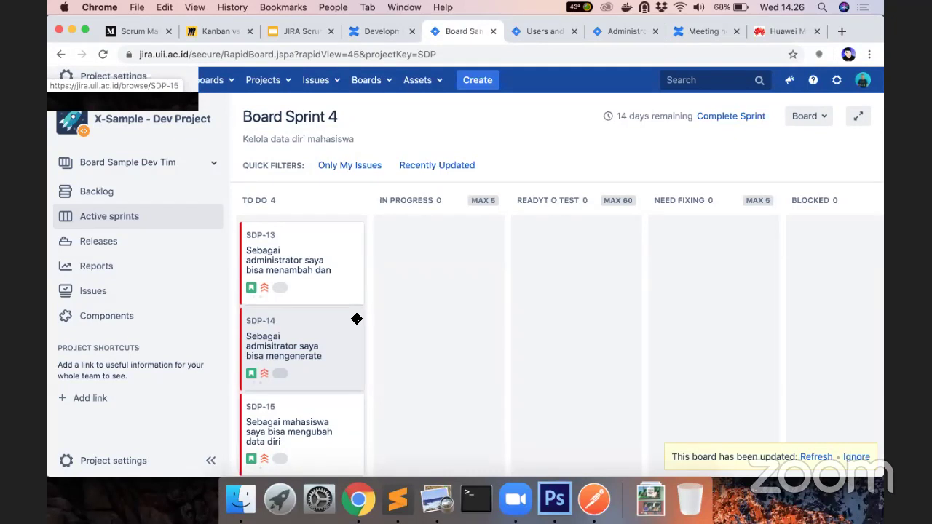
{"action": "left_click", "coordinate": [805, 457]}
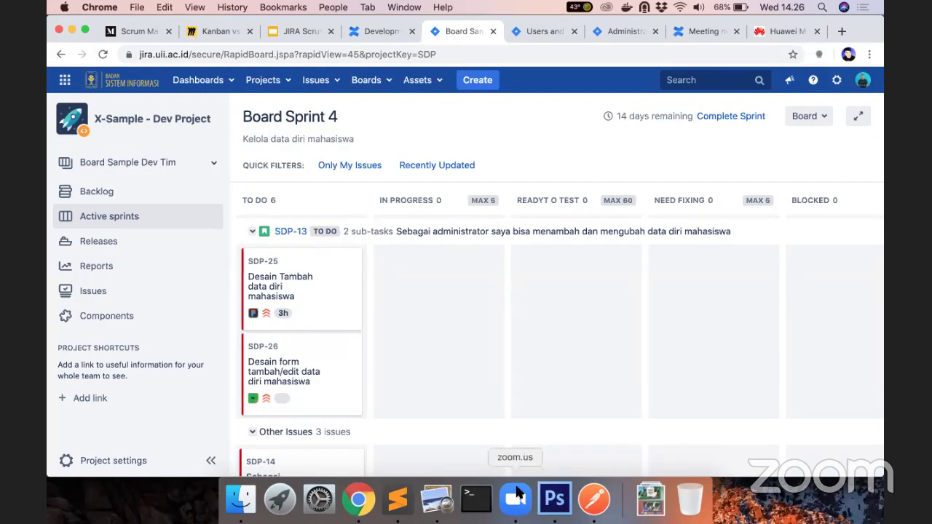
Open a new incognito browser window and load jira.uii.ac.id in it.
{"action": "right_click", "coordinate": [344, 505]}
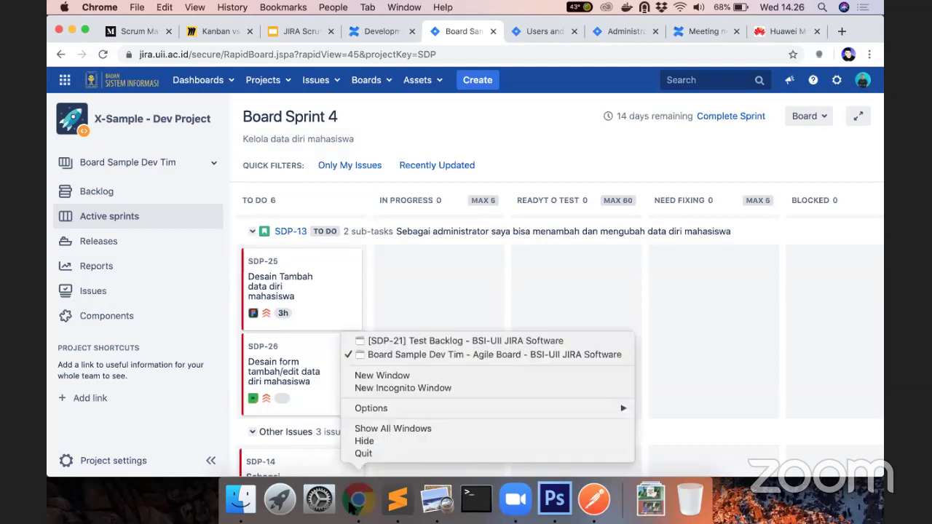
{"action": "left_click", "coordinate": [421, 386]}
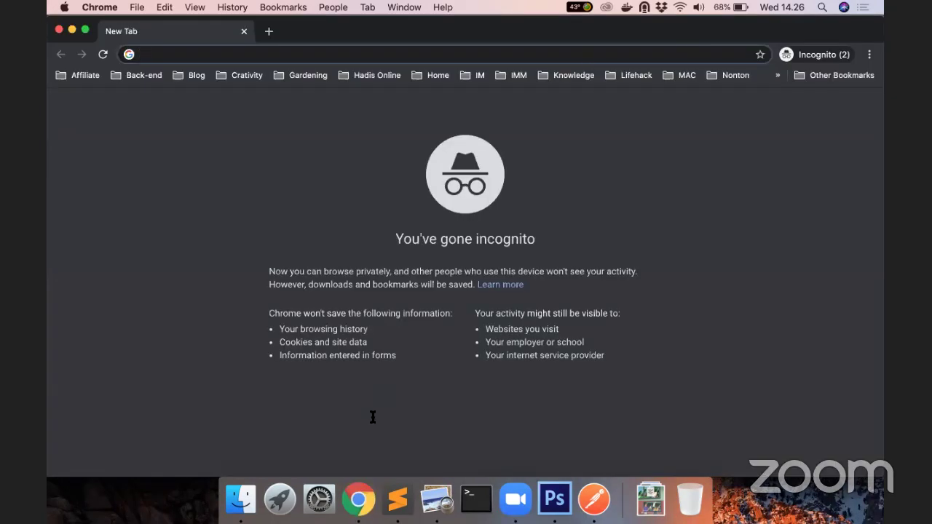
{"action": "type", "text": "ji"}
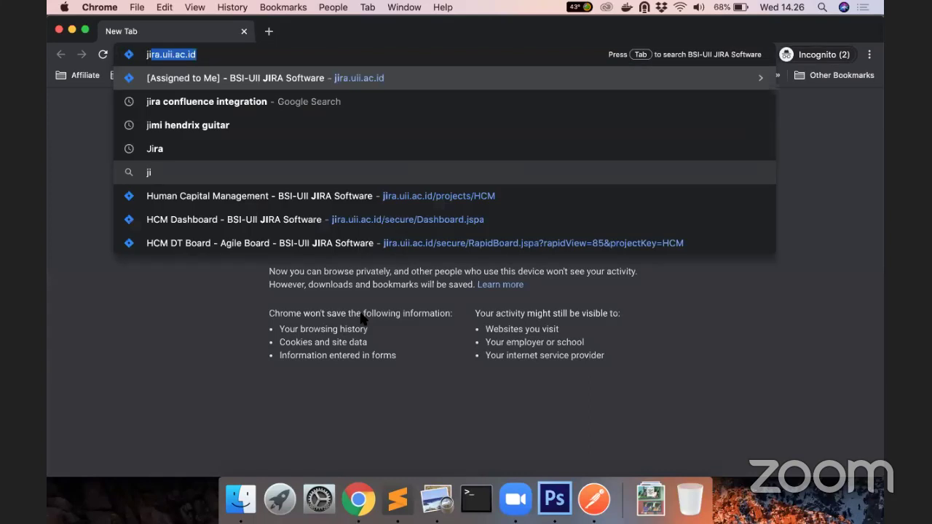
{"action": "type", "text": "r"}
{"action": "key", "text": "Return"}
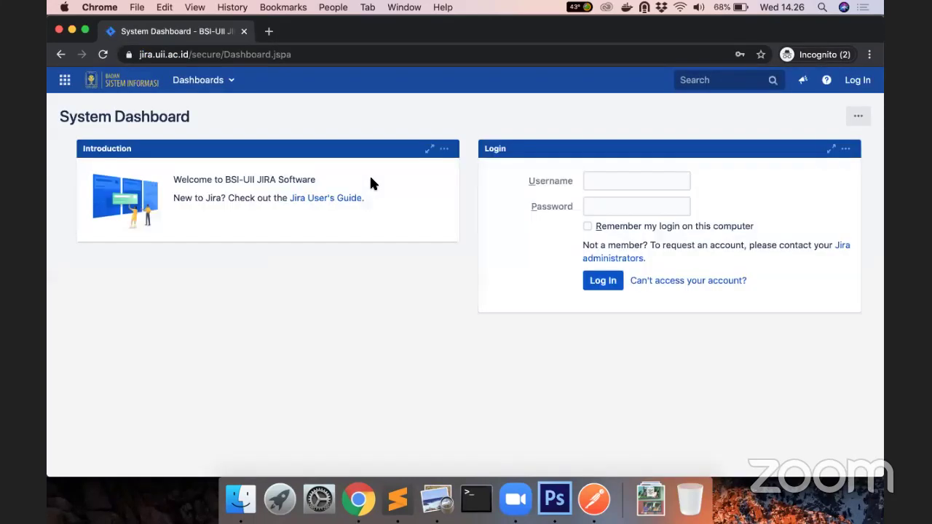
Log in to Jira with the saved account's username and password.
{"action": "left_click", "coordinate": [603, 175]}
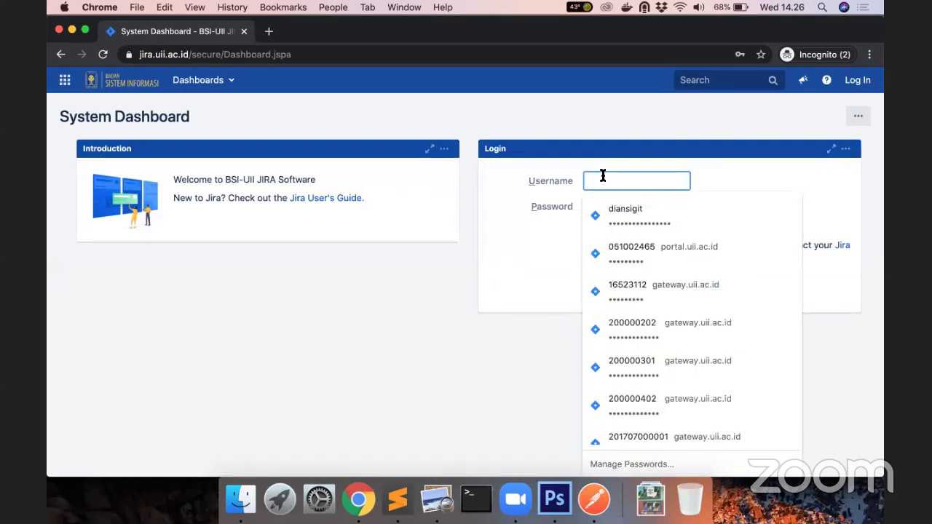
{"action": "left_click", "coordinate": [631, 210]}
{"action": "left_click", "coordinate": [604, 282]}
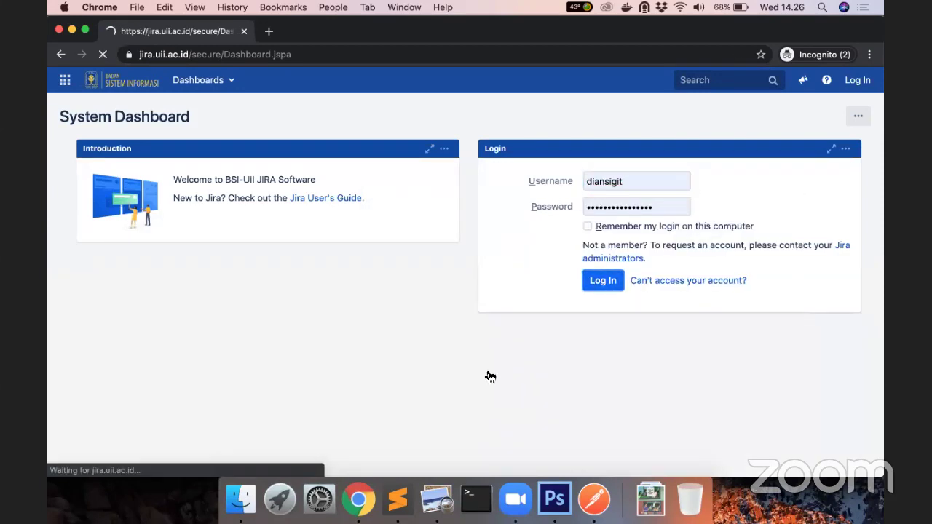
Return to the Board Sample Dev Tim window and look over the project's backlog.
{"action": "right_click", "coordinate": [358, 501]}
{"action": "left_click", "coordinate": [408, 341]}
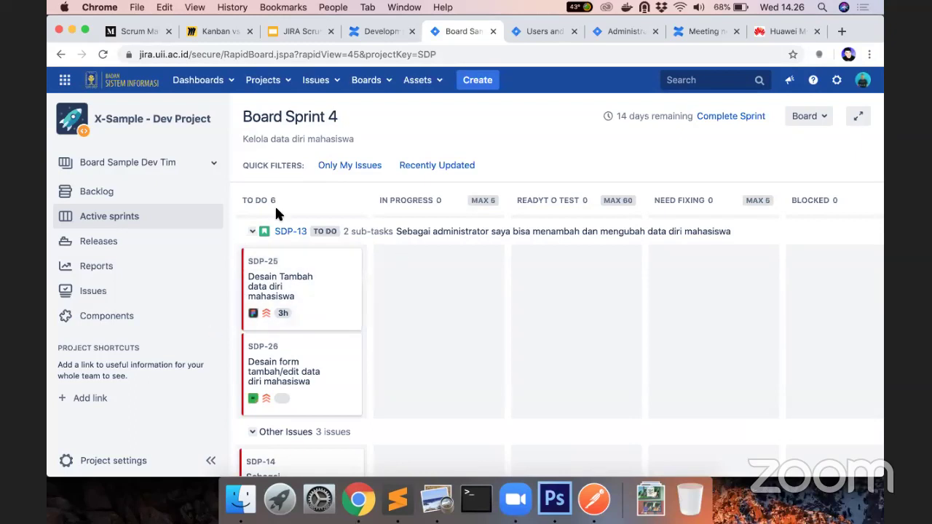
{"action": "left_click", "coordinate": [181, 189]}
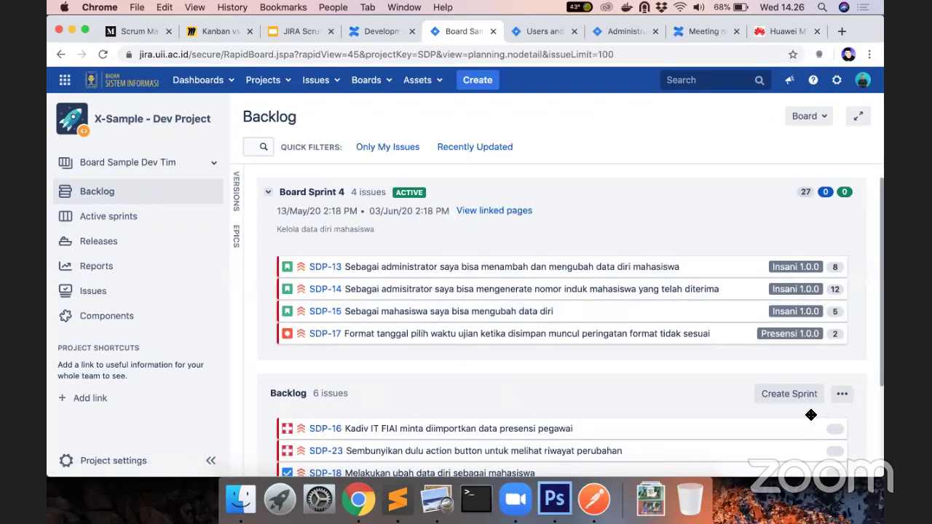
{"action": "scroll", "coordinate": [811, 415], "scroll_direction": "down", "scroll_amount": 3}
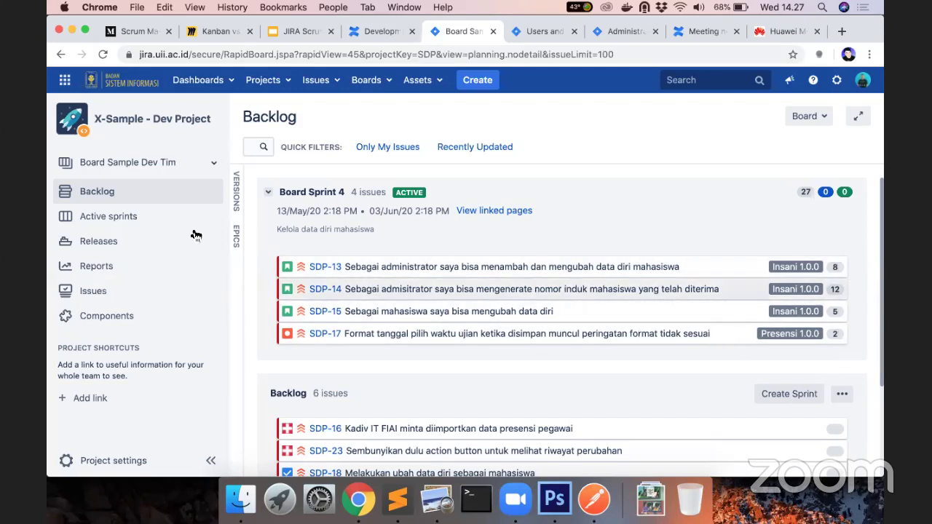
Return to the active sprint board and examine the sub-tasks grouped under SDP-13 and the other To Do issues.
{"action": "left_click", "coordinate": [136, 217]}
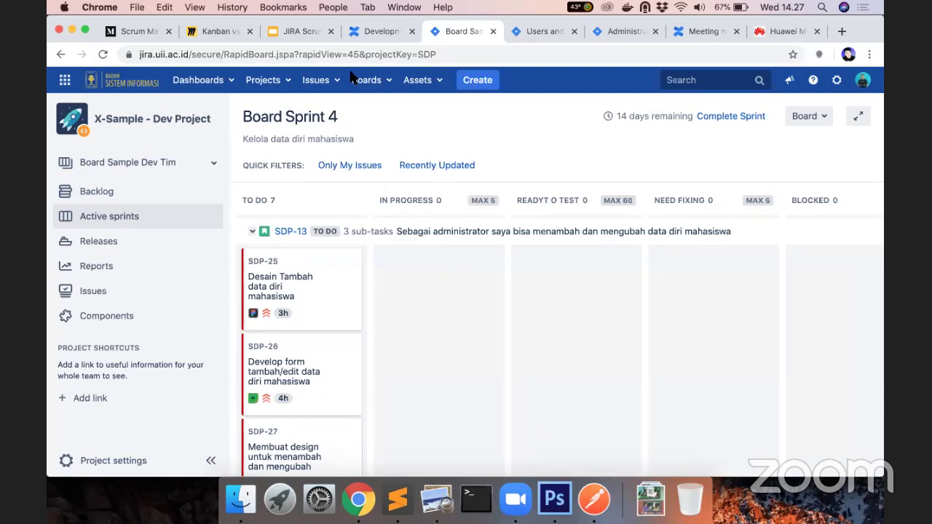
{"action": "scroll", "coordinate": [330, 376], "scroll_direction": "down", "scroll_amount": 5}
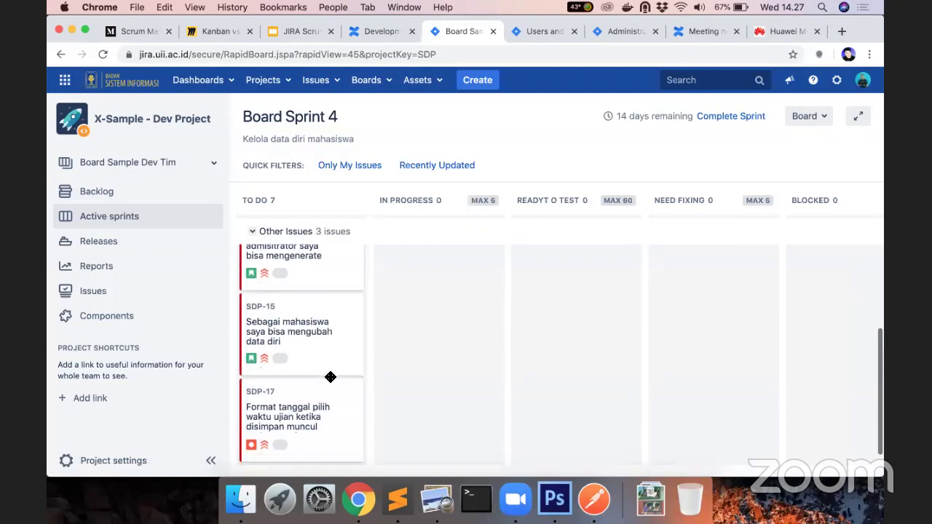
{"action": "scroll", "coordinate": [330, 377], "scroll_direction": "up", "scroll_amount": 5}
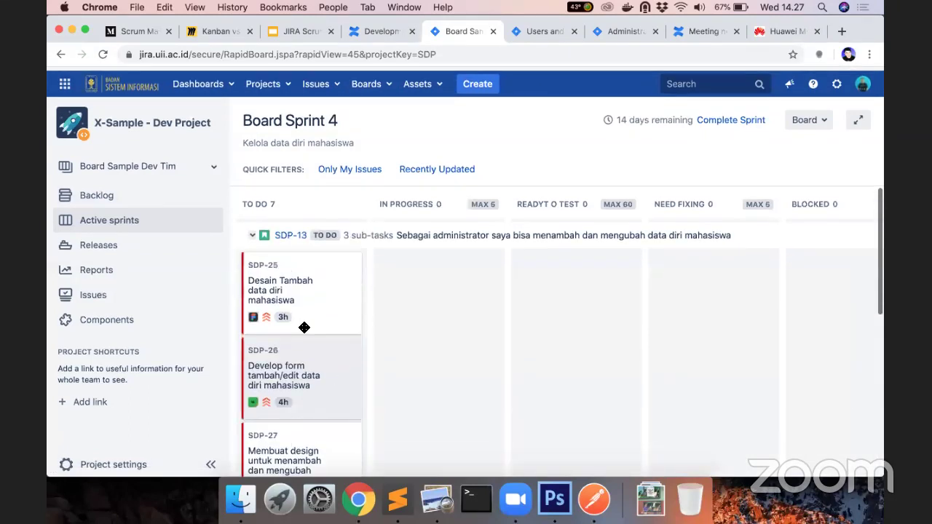
{"action": "left_click", "coordinate": [253, 233]}
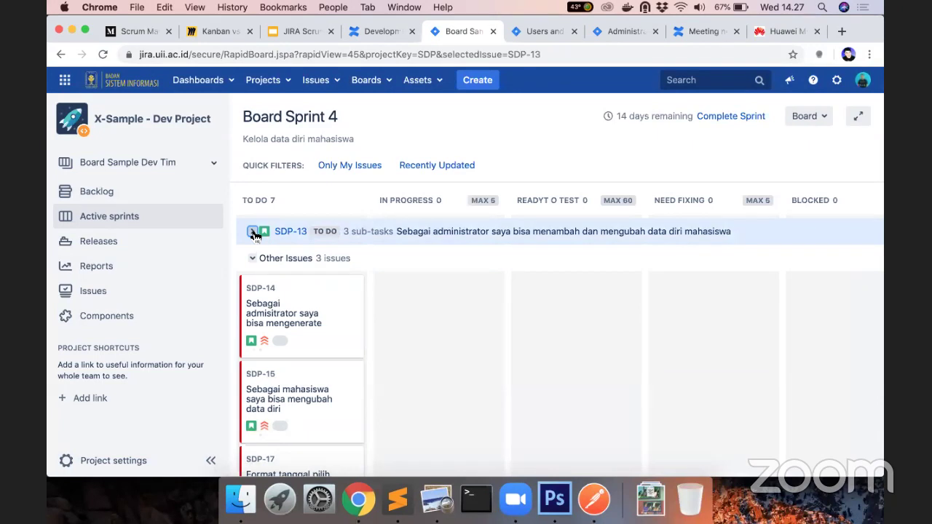
{"action": "left_click", "coordinate": [253, 233]}
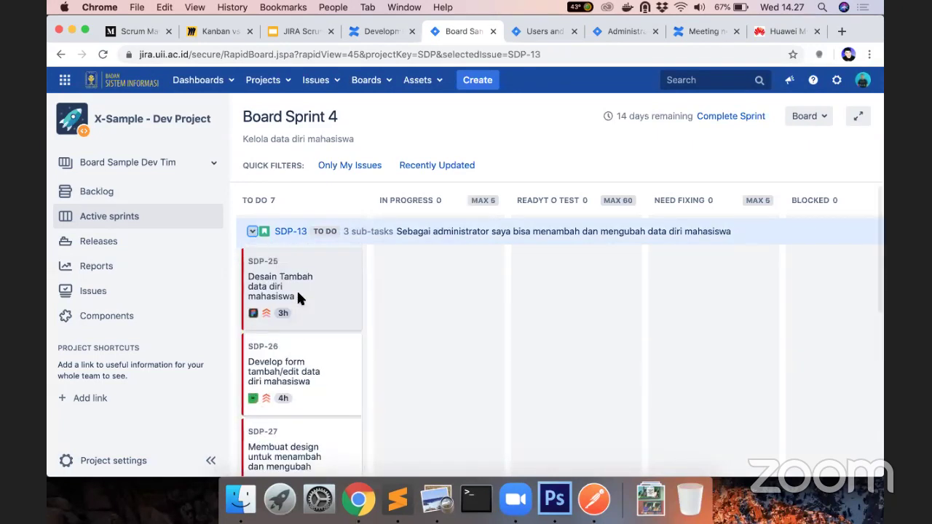
{"action": "scroll", "coordinate": [296, 289], "scroll_direction": "down", "scroll_amount": 5}
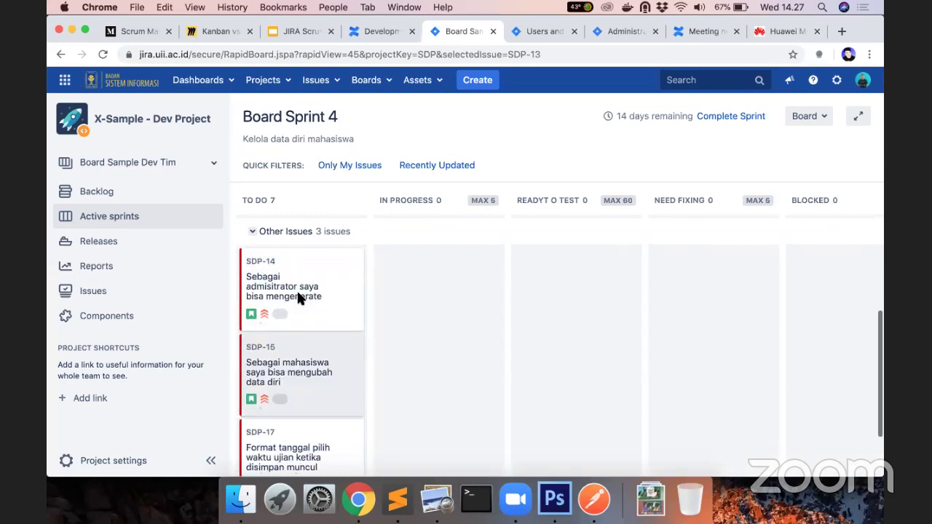
{"action": "scroll", "coordinate": [292, 284], "scroll_direction": "up", "scroll_amount": 5}
{"action": "scroll", "coordinate": [305, 335], "scroll_direction": "down", "scroll_amount": 3}
{"action": "scroll", "coordinate": [305, 335], "scroll_direction": "up", "scroll_amount": 3}
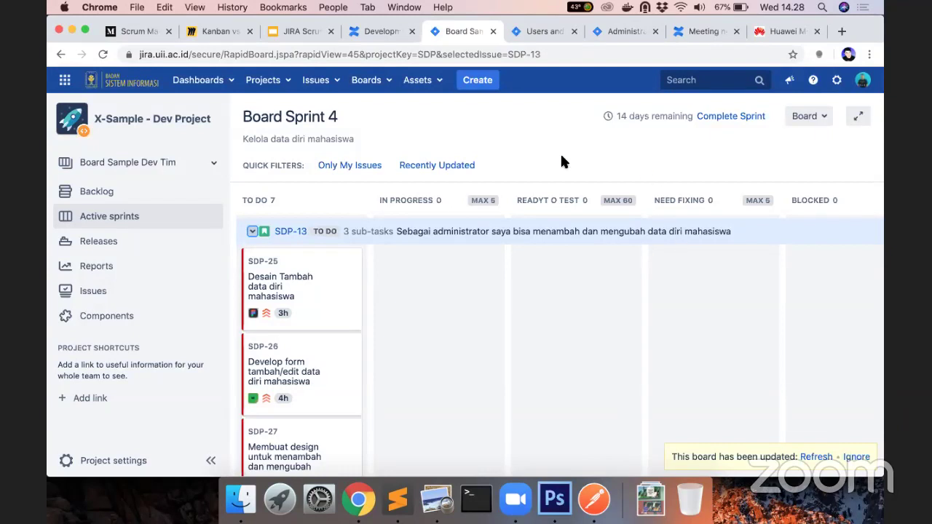
Switch to the incognito window with the HCM Dashboard and open Jira's user management administration.
{"action": "right_click", "coordinate": [358, 500]}
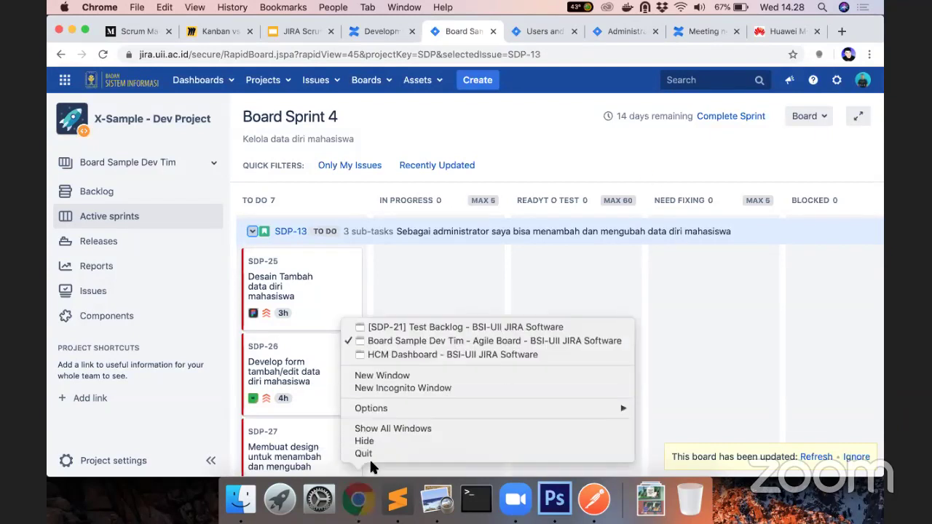
{"action": "left_click", "coordinate": [453, 354]}
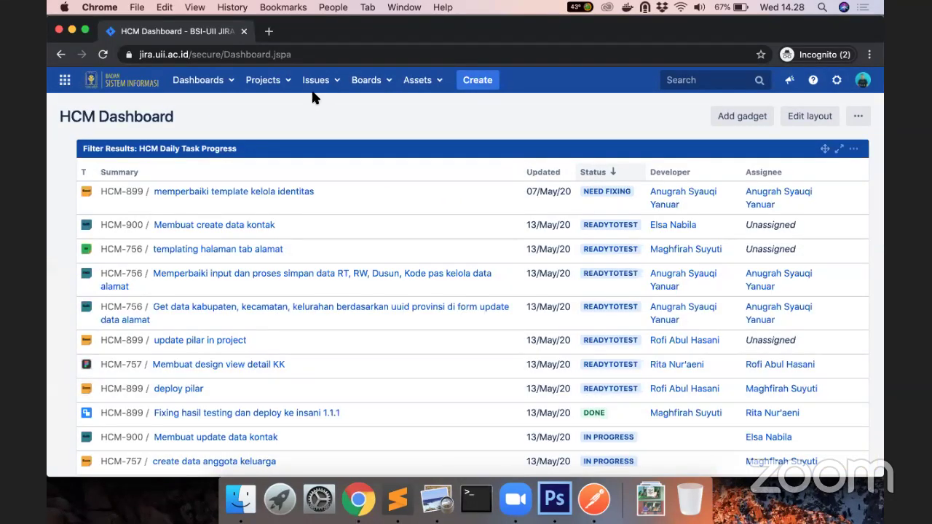
{"action": "left_click", "coordinate": [837, 80]}
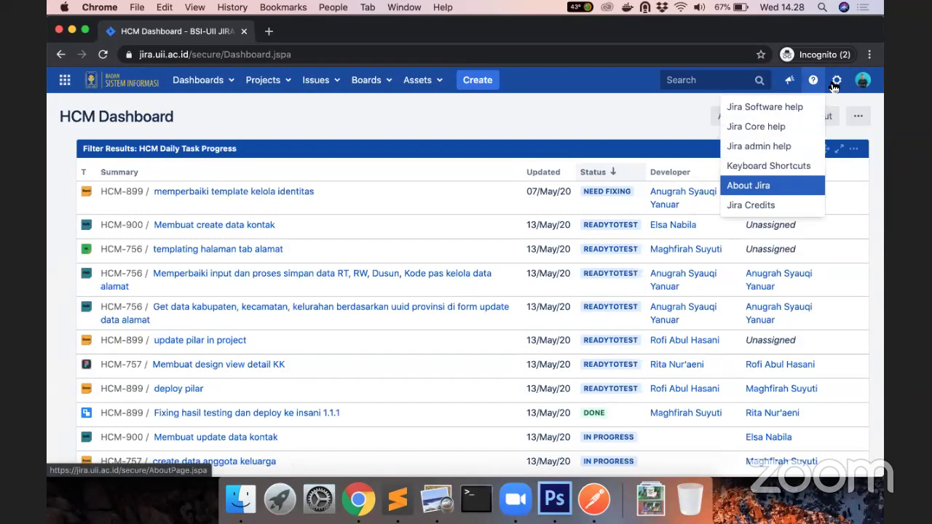
{"action": "left_click", "coordinate": [802, 207]}
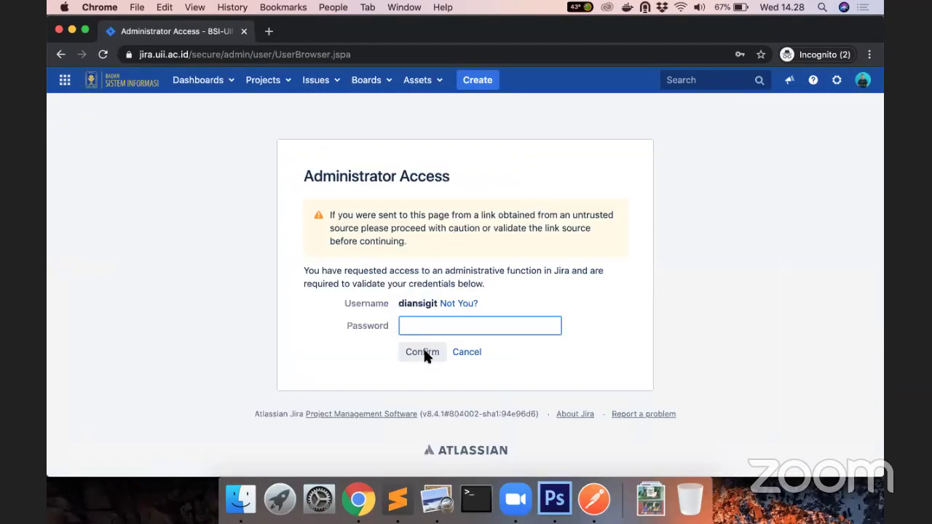
Fill in the saved account password and confirm the administrator access request.
{"action": "left_click", "coordinate": [460, 127]}
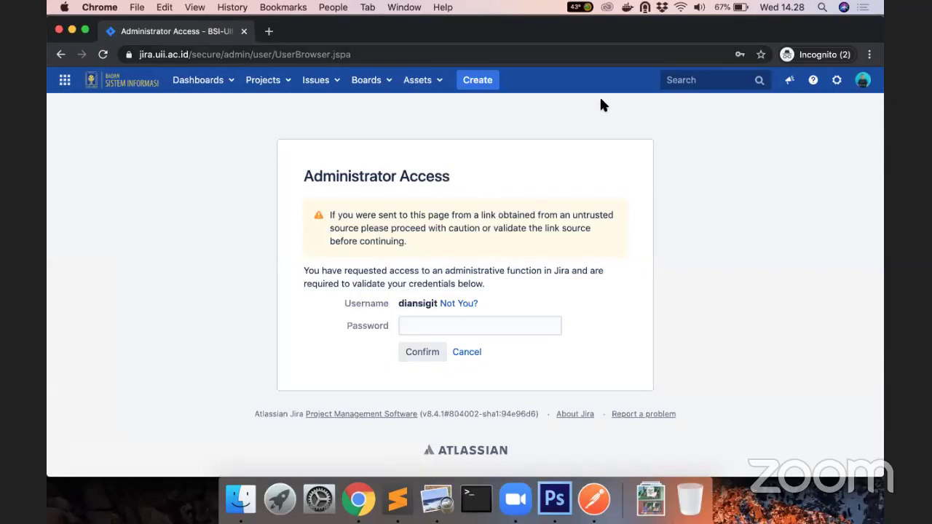
{"action": "left_click", "coordinate": [451, 324]}
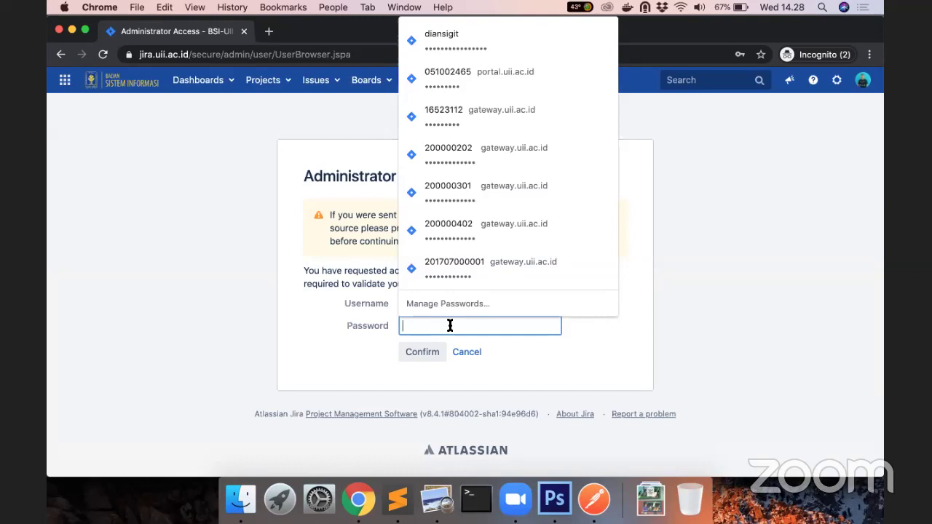
{"action": "left_click", "coordinate": [503, 36]}
{"action": "left_click", "coordinate": [432, 353]}
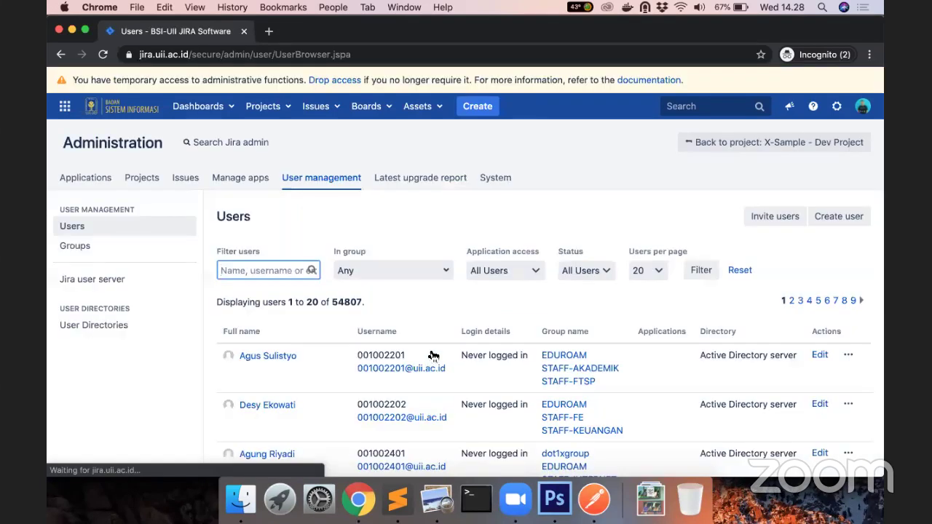
Filter the Jira users by the bsi group and look through the user list.
{"action": "left_click", "coordinate": [436, 270]}
{"action": "type", "text": "bsi"}
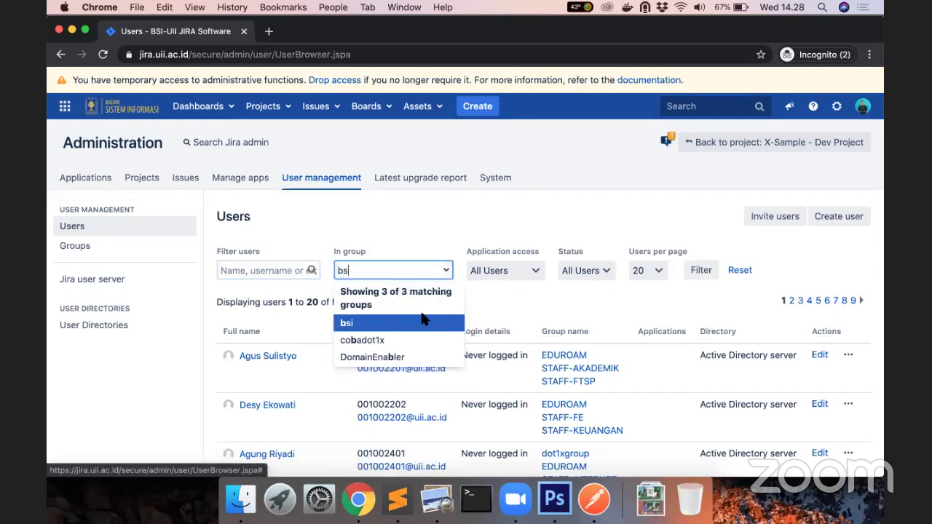
{"action": "left_click", "coordinate": [427, 320]}
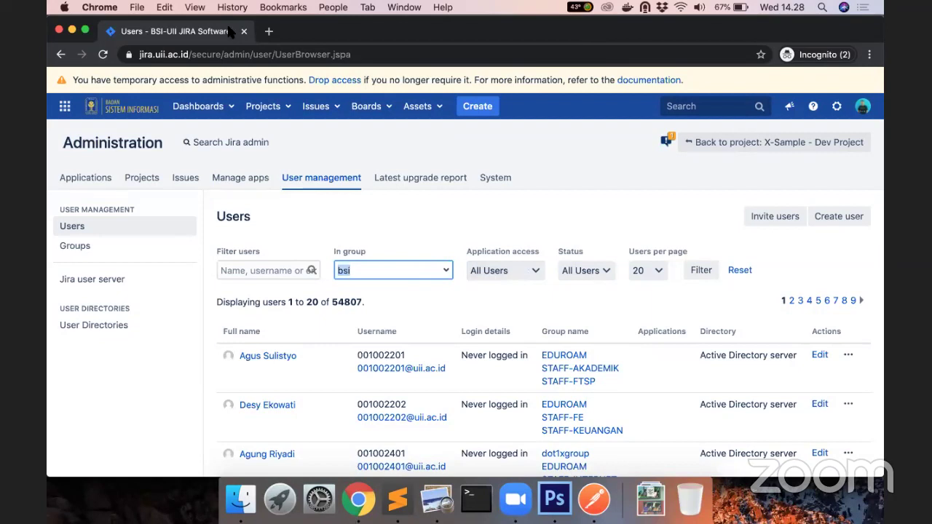
{"action": "left_click", "coordinate": [699, 273]}
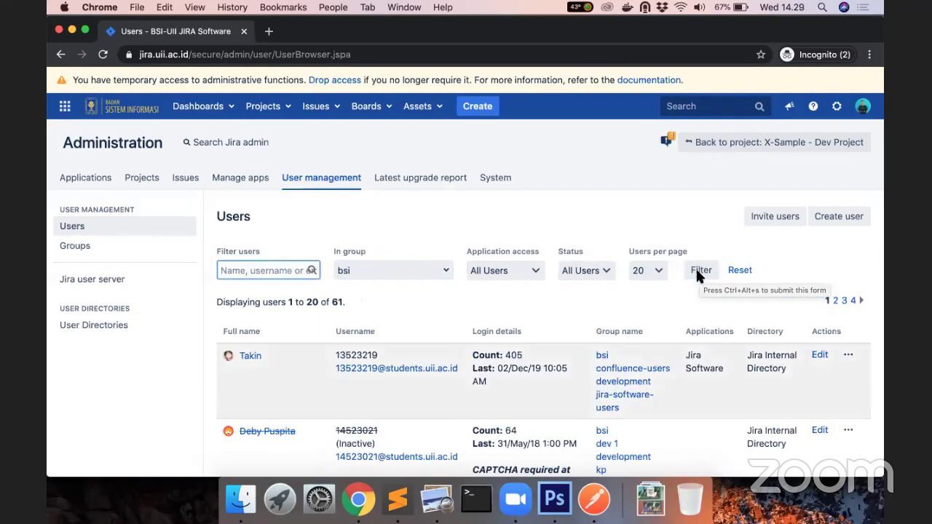
{"action": "scroll", "coordinate": [357, 389], "scroll_direction": "down", "scroll_amount": 3}
{"action": "scroll", "coordinate": [357, 390], "scroll_direction": "down", "scroll_amount": 10}
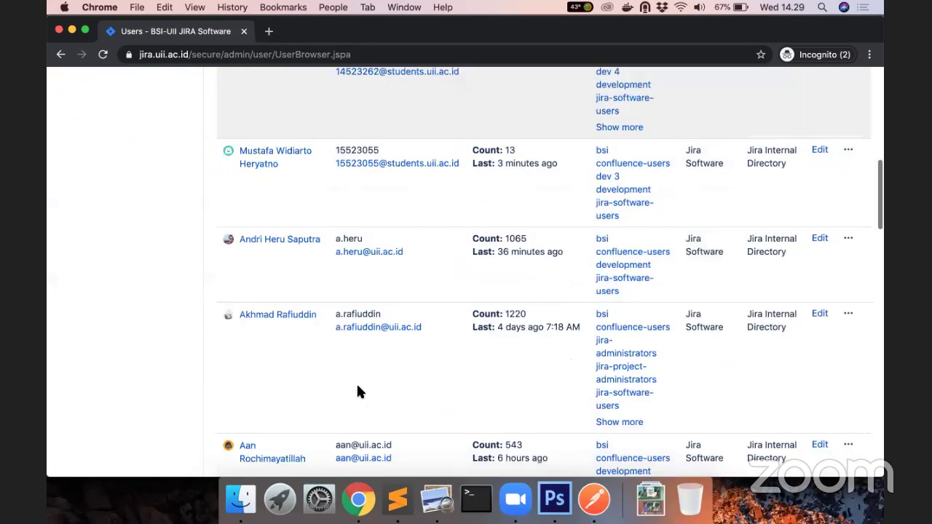
{"action": "scroll", "coordinate": [357, 389], "scroll_direction": "down", "scroll_amount": 10}
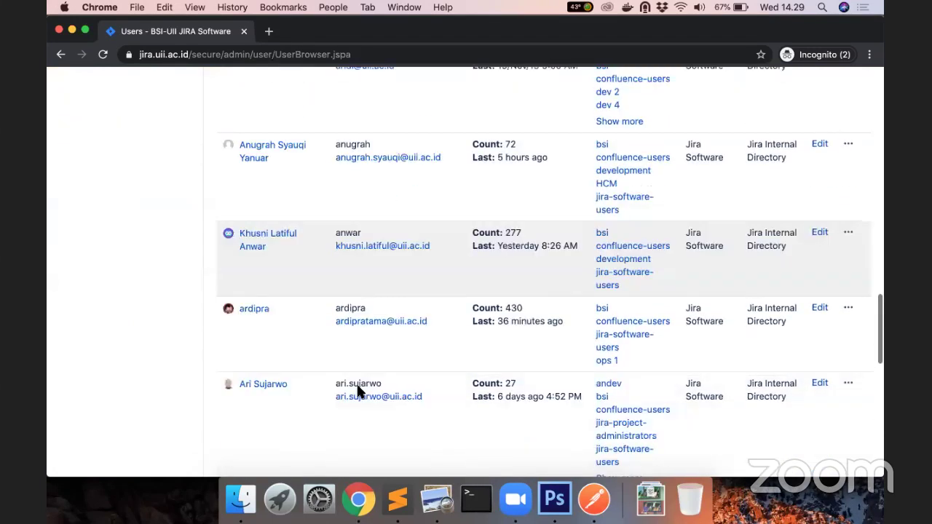
Look further through the bsi group's user list and highlight one listed user's e-mail address.
{"action": "scroll", "coordinate": [408, 384], "scroll_direction": "up", "scroll_amount": 3}
{"action": "scroll", "coordinate": [430, 386], "scroll_direction": "down", "scroll_amount": 3}
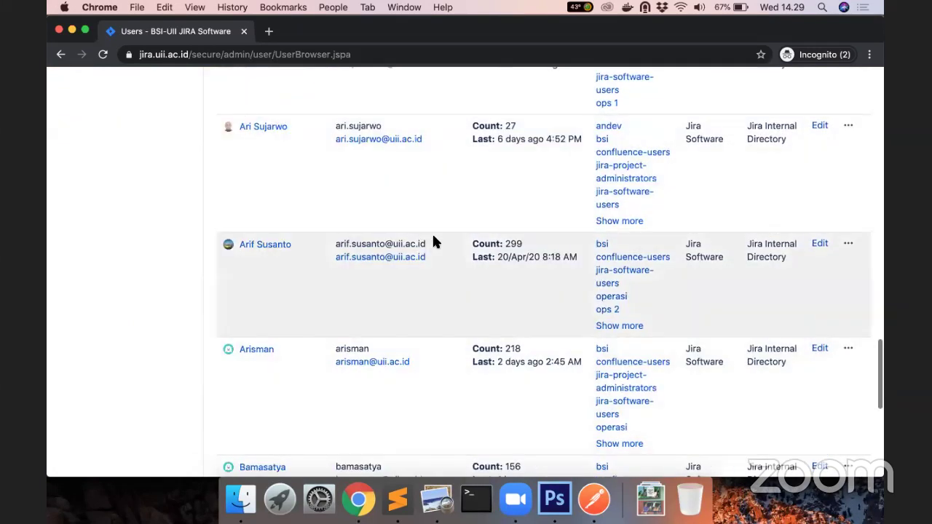
{"action": "left_click_drag", "start_coordinate": [429, 257], "coordinate": [335, 258]}
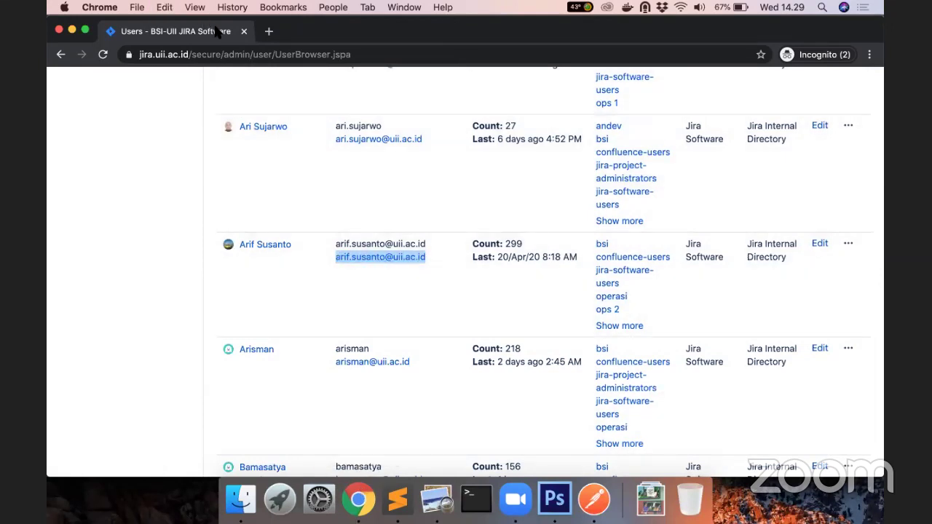
Open Jira in a new incognito tab and go to the X-Sample - Dev Project (SDP) board.
{"action": "left_click", "coordinate": [268, 31]}
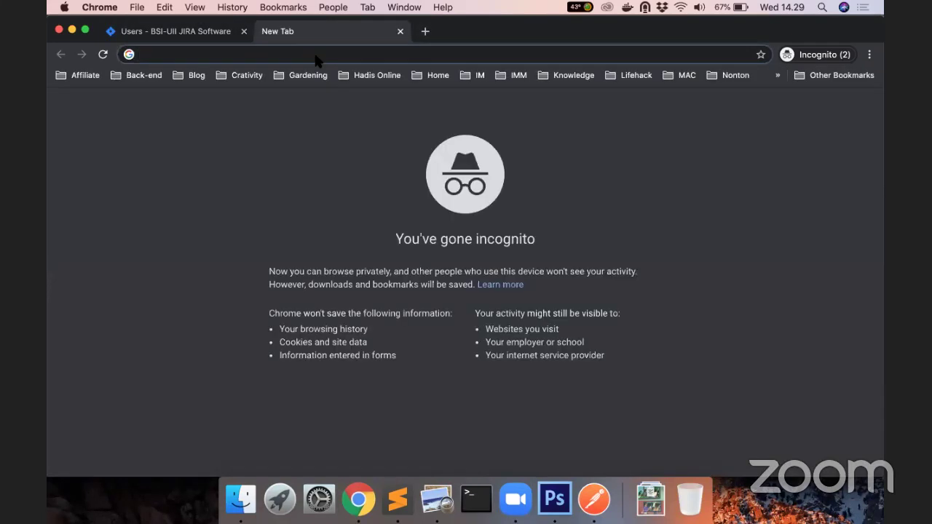
{"action": "type", "text": "ji"}
{"action": "key", "text": "Return"}
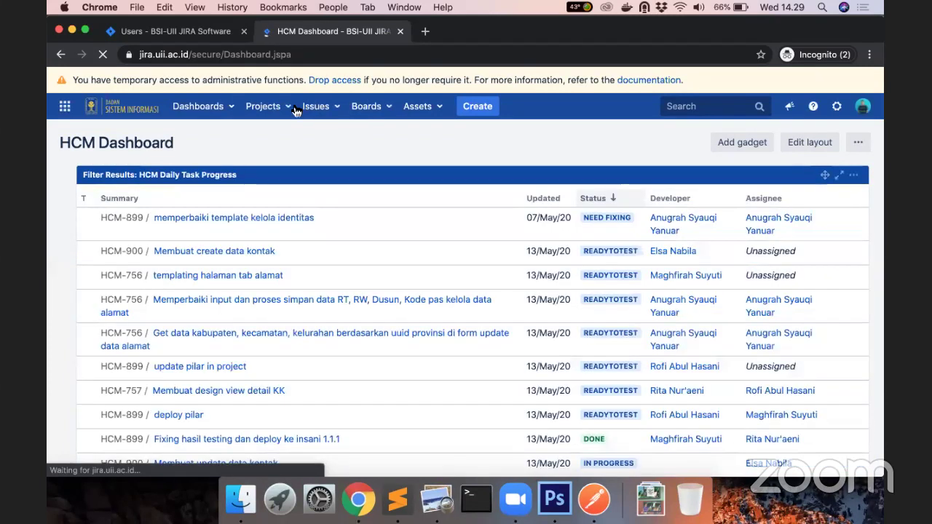
{"action": "left_click", "coordinate": [282, 111]}
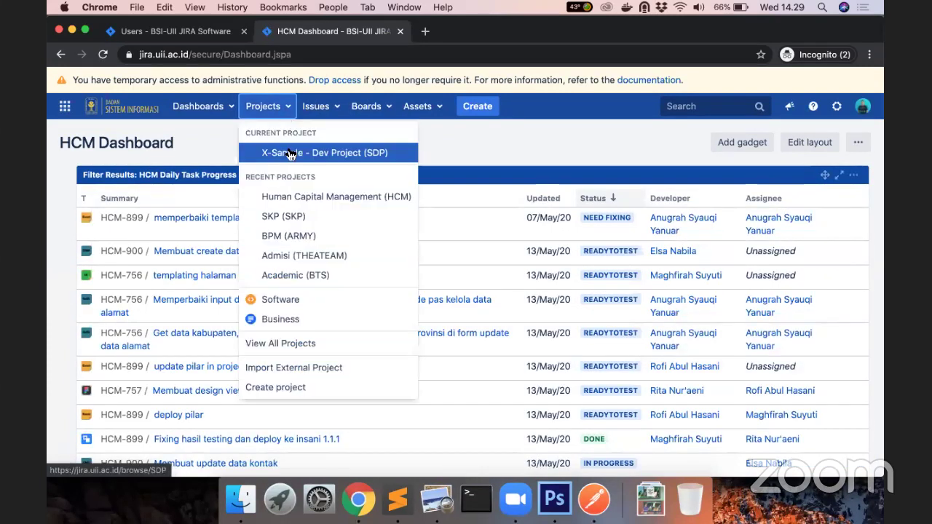
{"action": "left_click", "coordinate": [291, 153]}
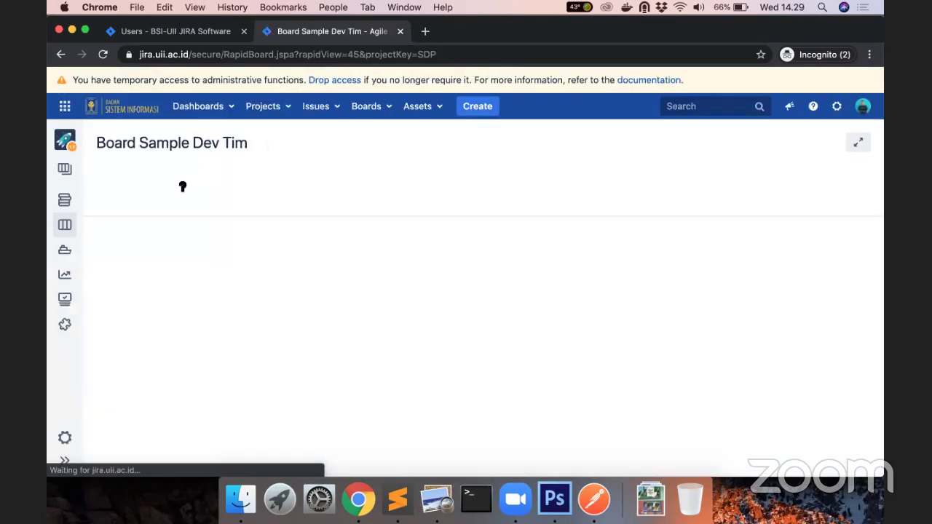
Open the settings of X-Sample - Dev Project and go to its Users and roles page.
{"action": "left_click", "coordinate": [64, 438]}
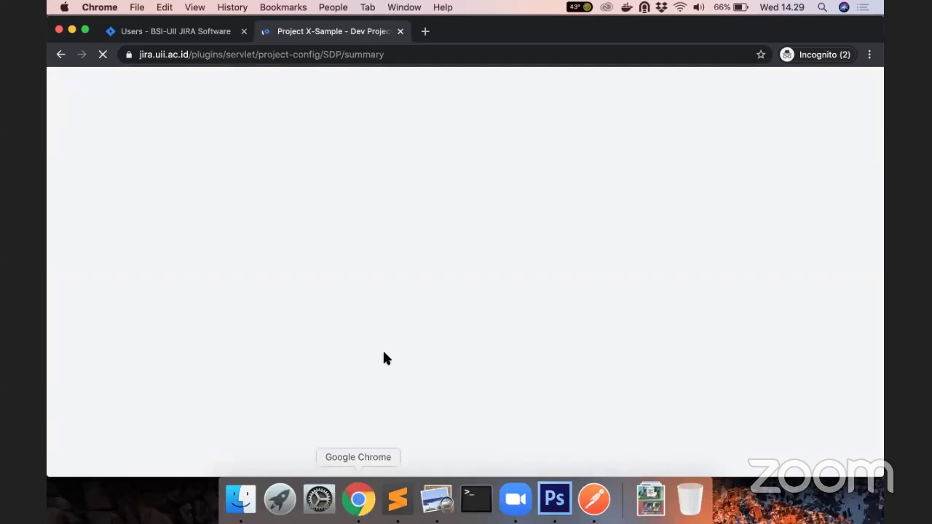
{"action": "right_click", "coordinate": [362, 507]}
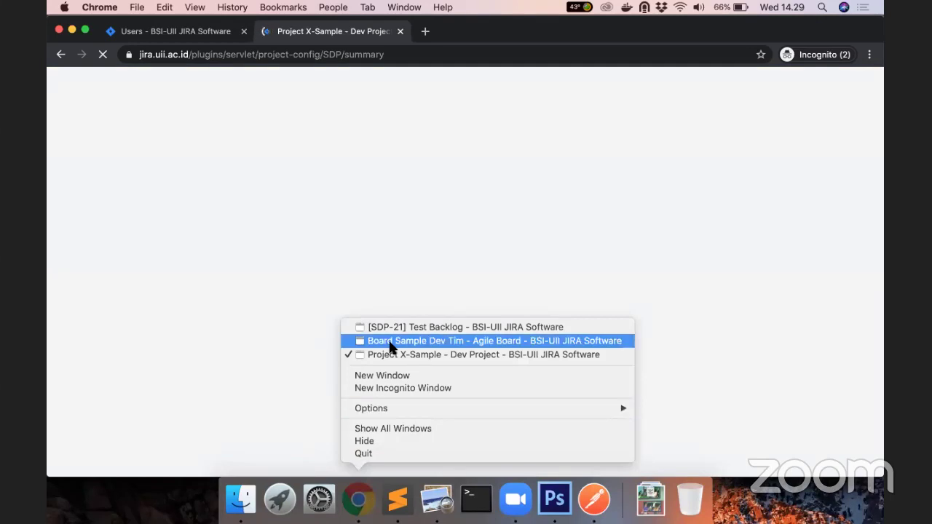
{"action": "left_click", "coordinate": [398, 342]}
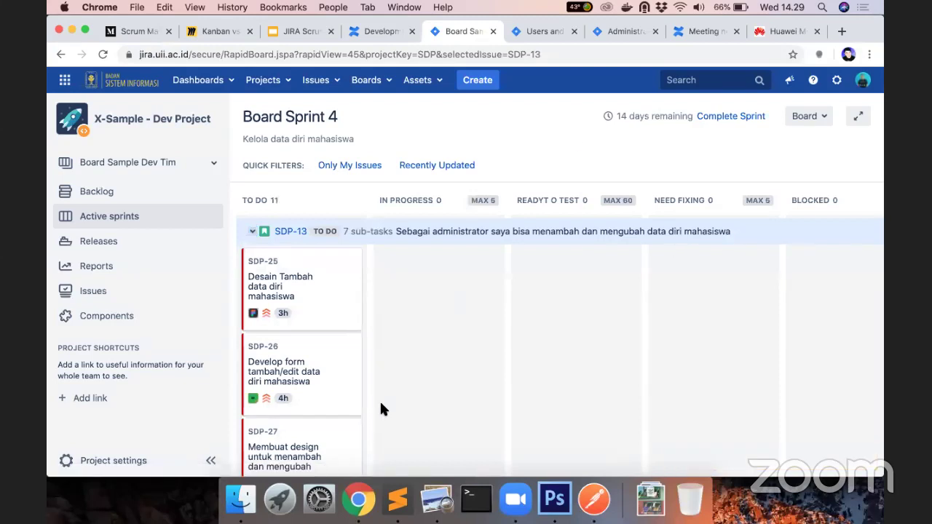
{"action": "right_click", "coordinate": [358, 499]}
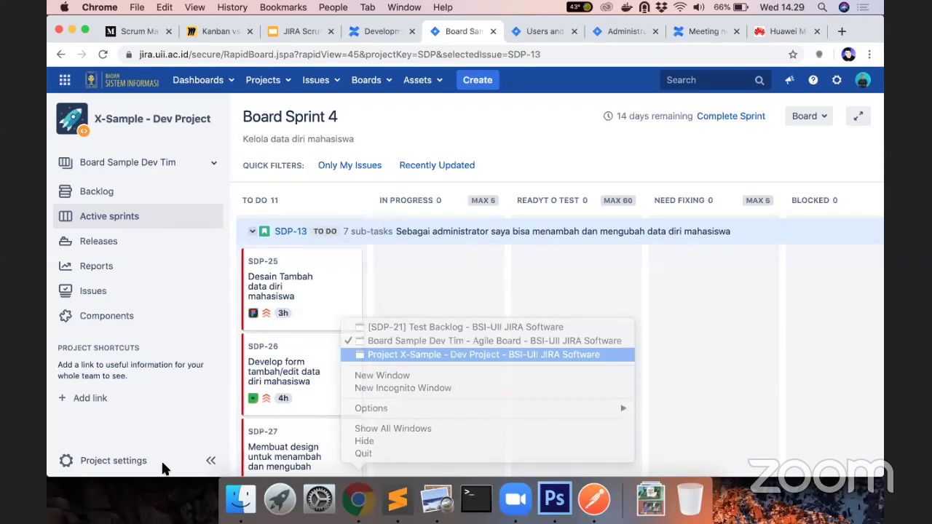
{"action": "key", "text": "Return"}
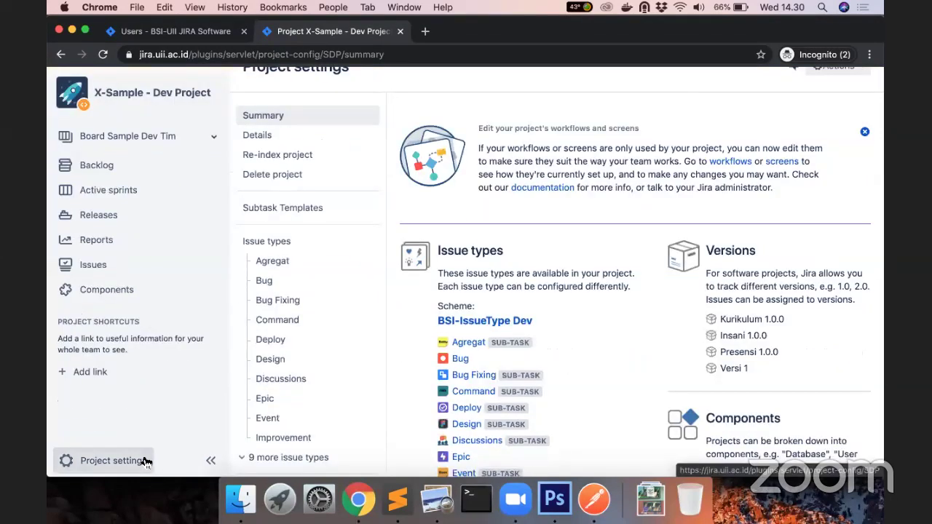
{"action": "left_click", "coordinate": [145, 461]}
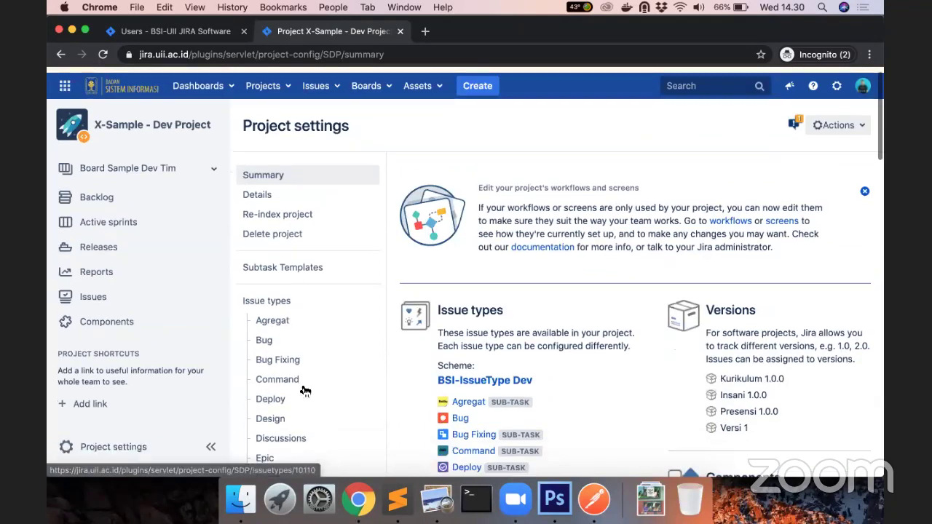
{"action": "scroll", "coordinate": [306, 392], "scroll_direction": "down", "scroll_amount": 5}
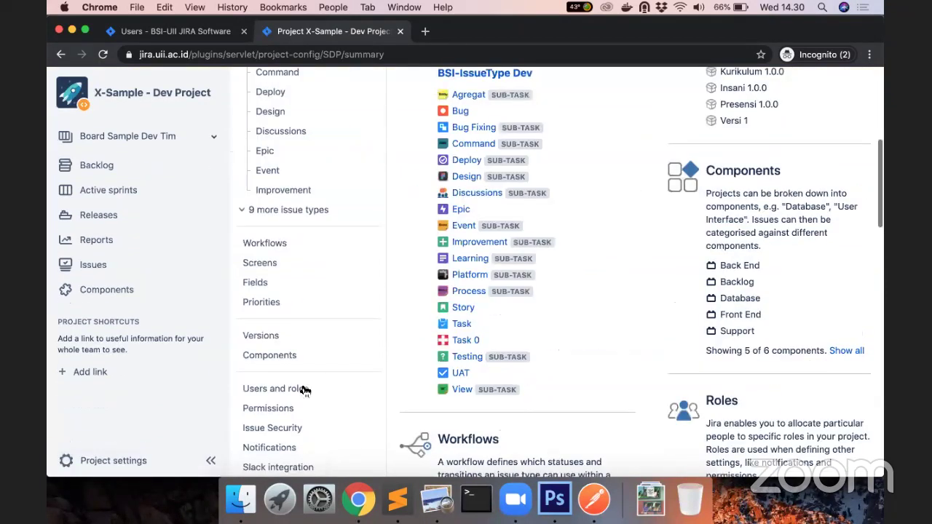
{"action": "left_click", "coordinate": [304, 390]}
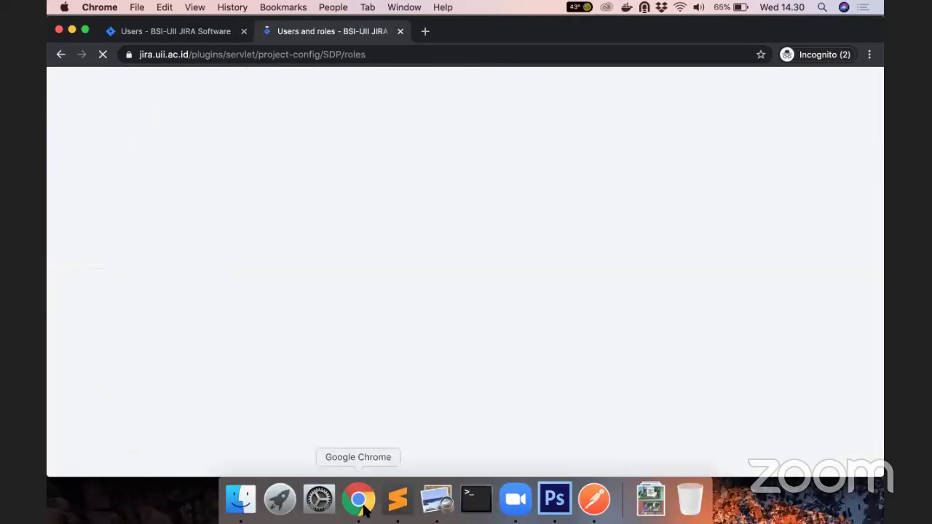
{"action": "right_click", "coordinate": [361, 501]}
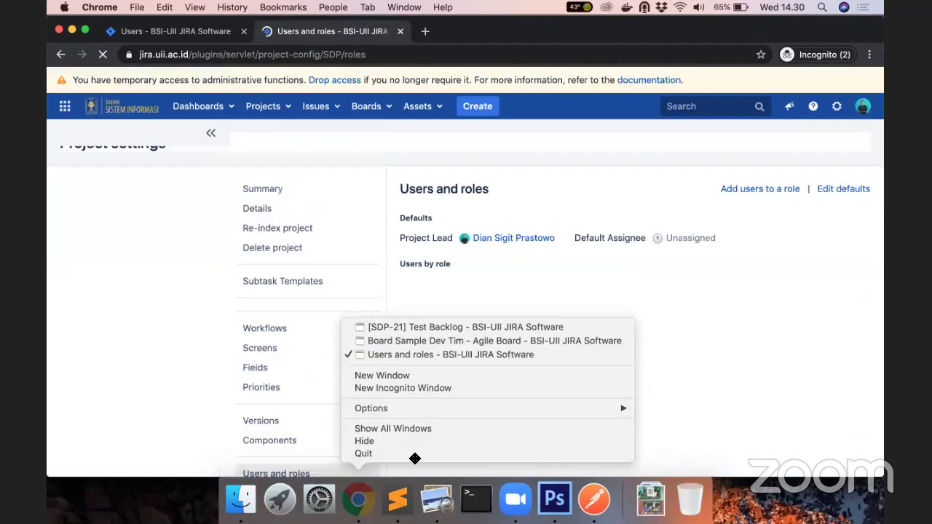
{"action": "left_click", "coordinate": [356, 427]}
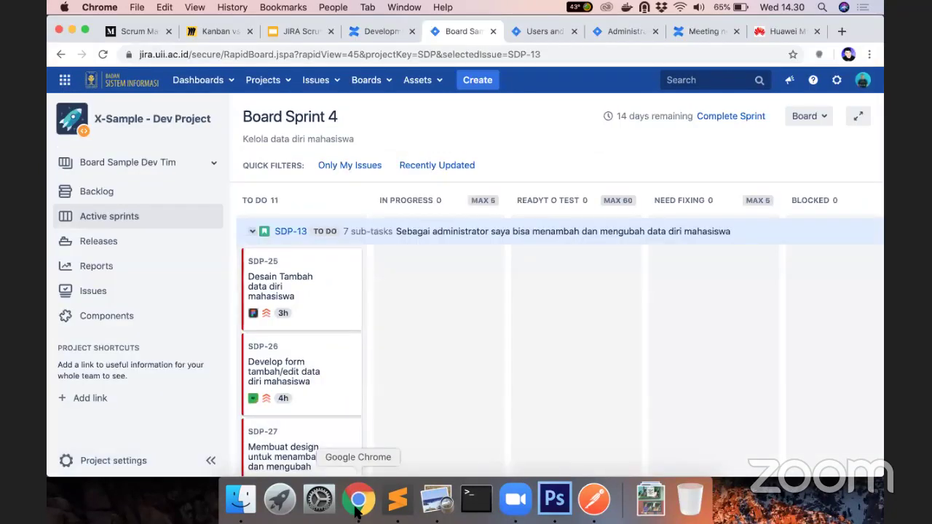
{"action": "right_click", "coordinate": [357, 507]}
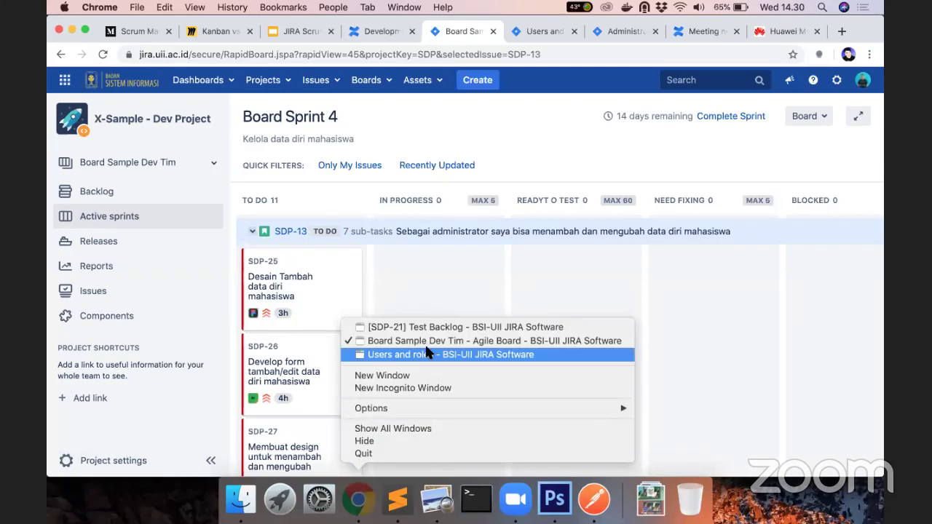
{"action": "left_click", "coordinate": [364, 506]}
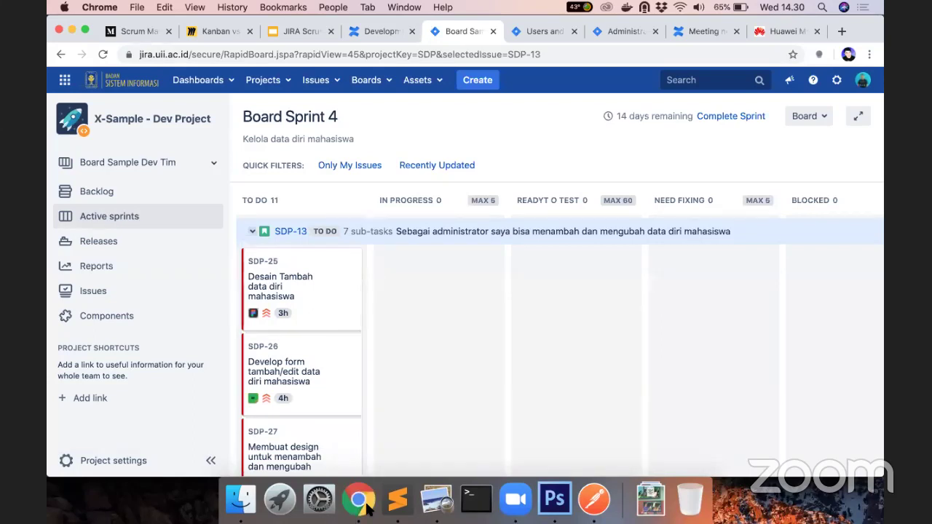
{"action": "right_click", "coordinate": [367, 506]}
Load youtube.com in a new incognito tab and return to the project's Users and roles list.
{"action": "left_click", "coordinate": [427, 35]}
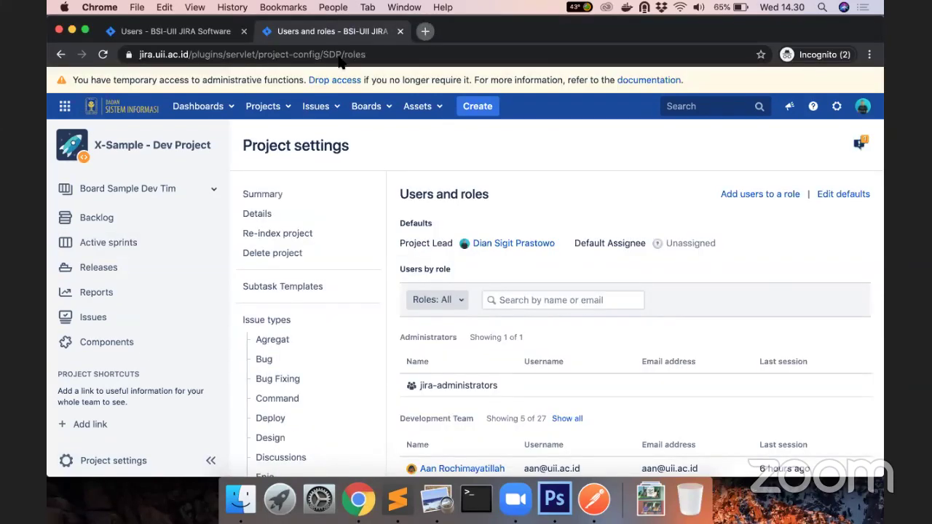
{"action": "key", "text": "super+t"}
{"action": "type", "text": "youtube.com"}
{"action": "key", "text": "Return"}
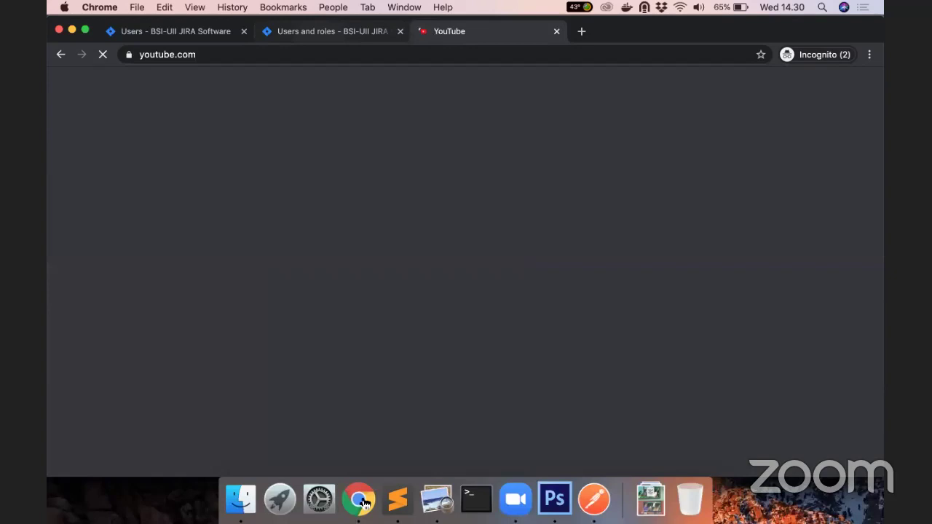
{"action": "key", "text": "ctrl+shift+Tab"}
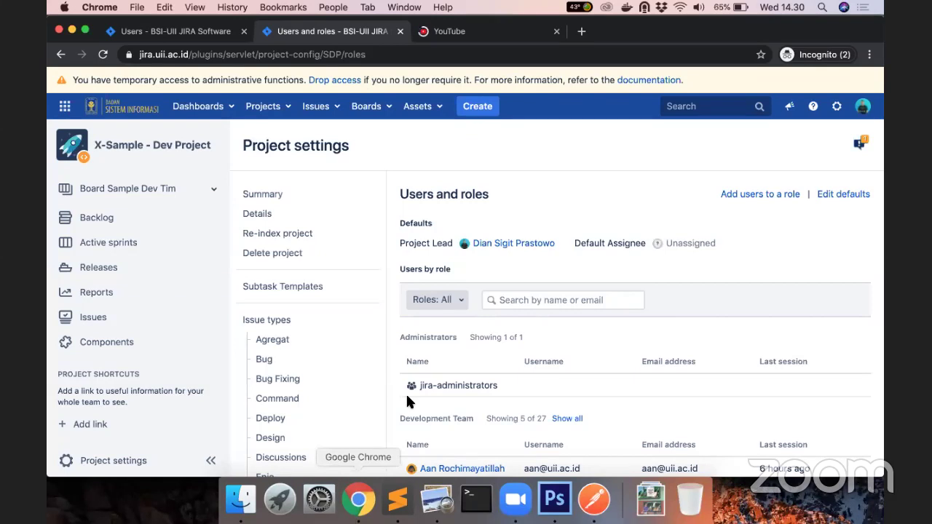
{"action": "scroll", "coordinate": [429, 358], "scroll_direction": "down", "scroll_amount": 3}
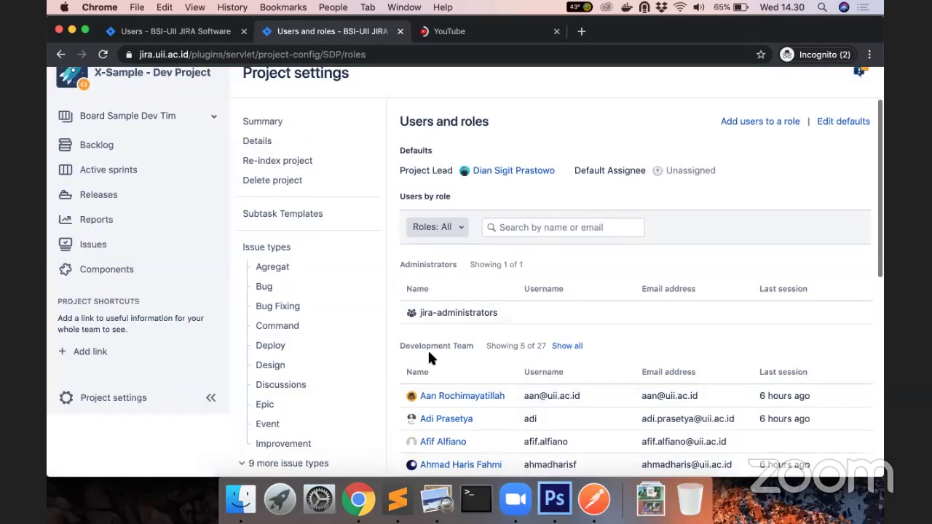
Switch to the window with the Sprint 4 board and launch Firefox Developer Edition.
{"action": "right_click", "coordinate": [352, 501]}
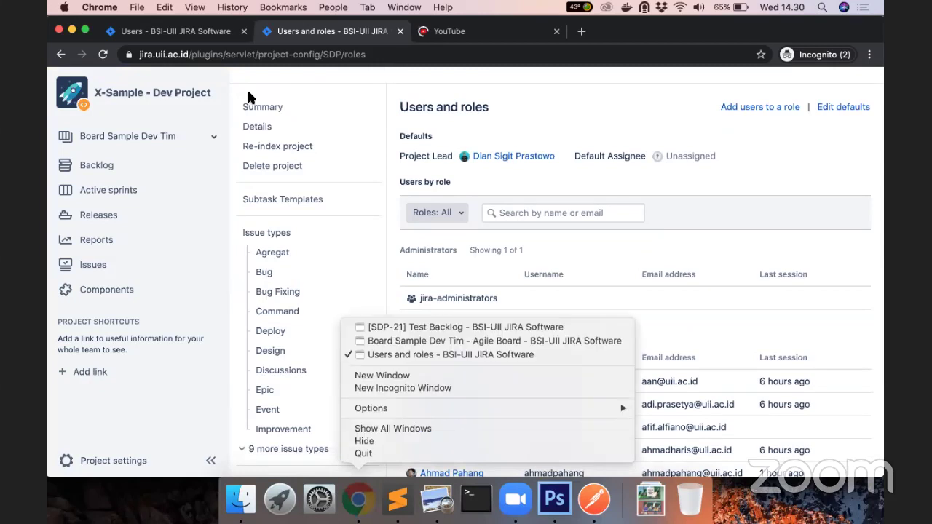
{"action": "left_click", "coordinate": [378, 388]}
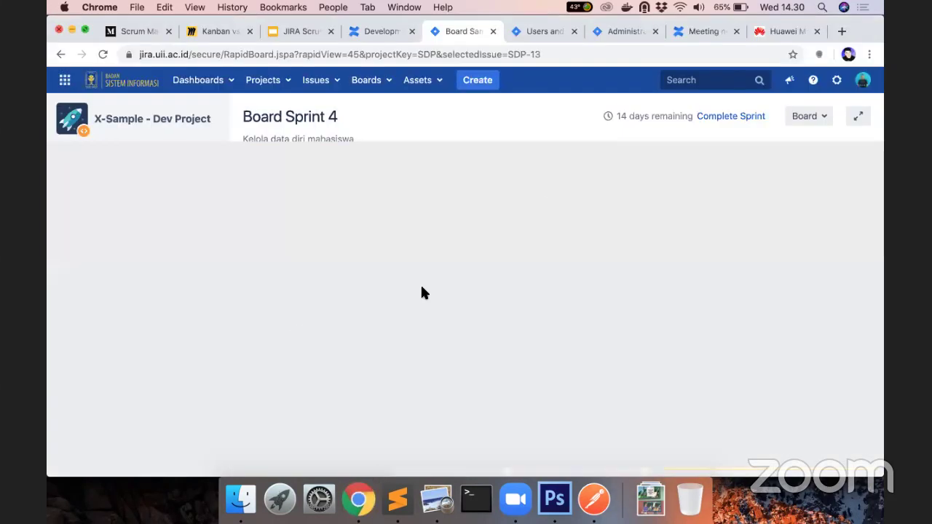
{"action": "key", "text": "F4"}
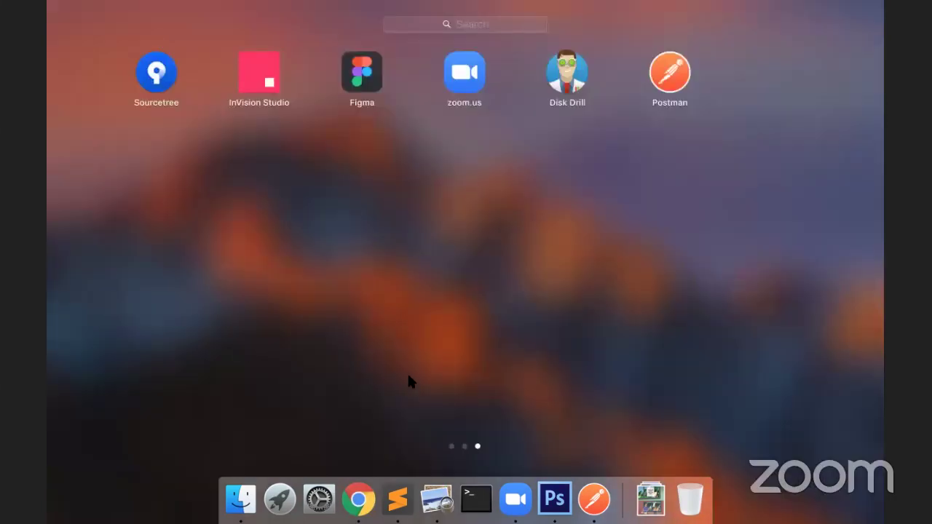
{"action": "scroll", "coordinate": [451, 361], "scroll_direction": "left", "scroll_amount": 2}
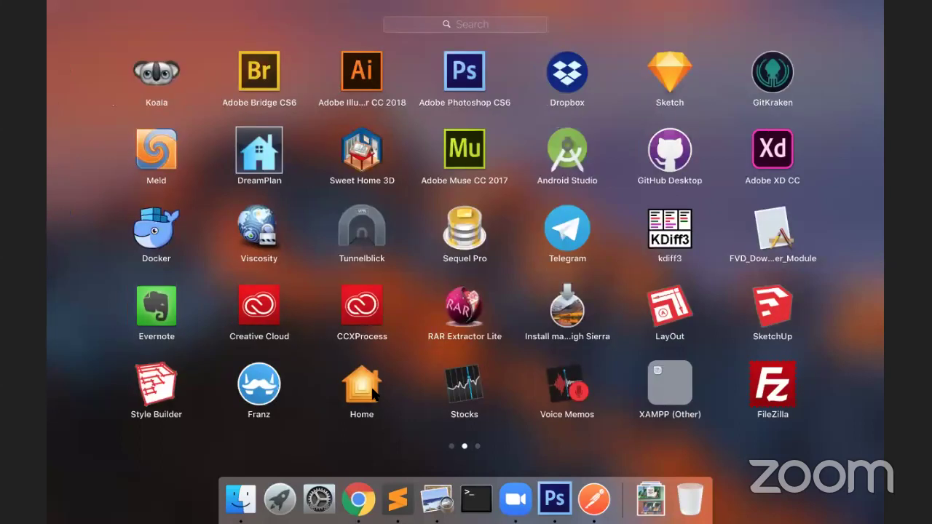
{"action": "key", "text": "Escape"}
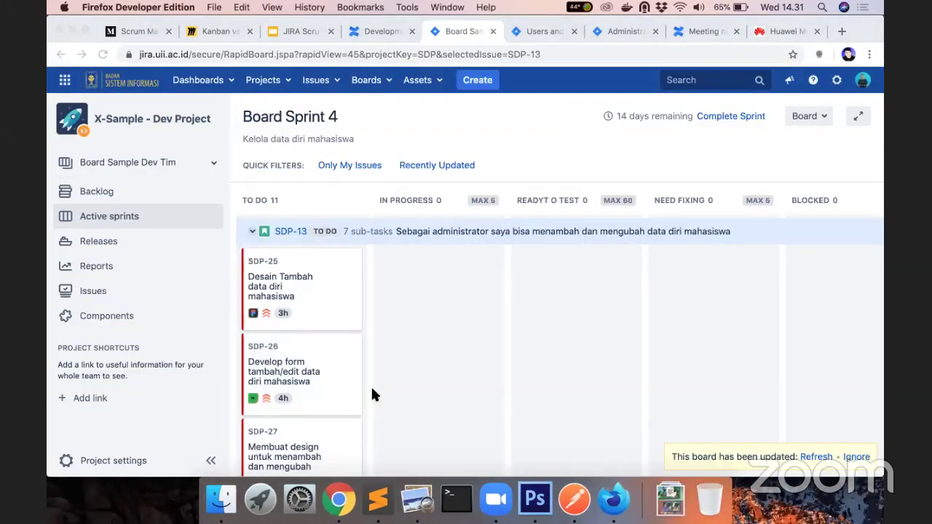
Load jira.uii.ac.id in a new Firefox Developer Edition window.
{"action": "key", "text": "super+n"}
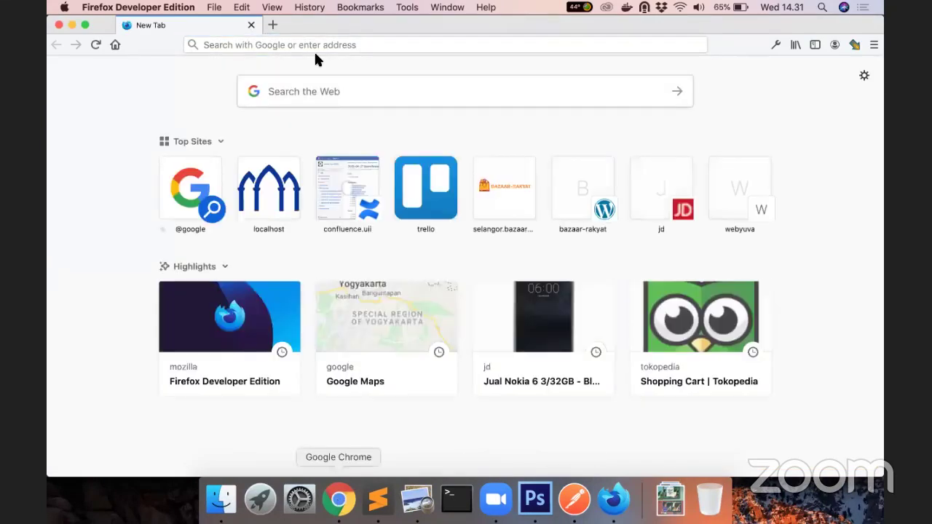
{"action": "left_click", "coordinate": [315, 49]}
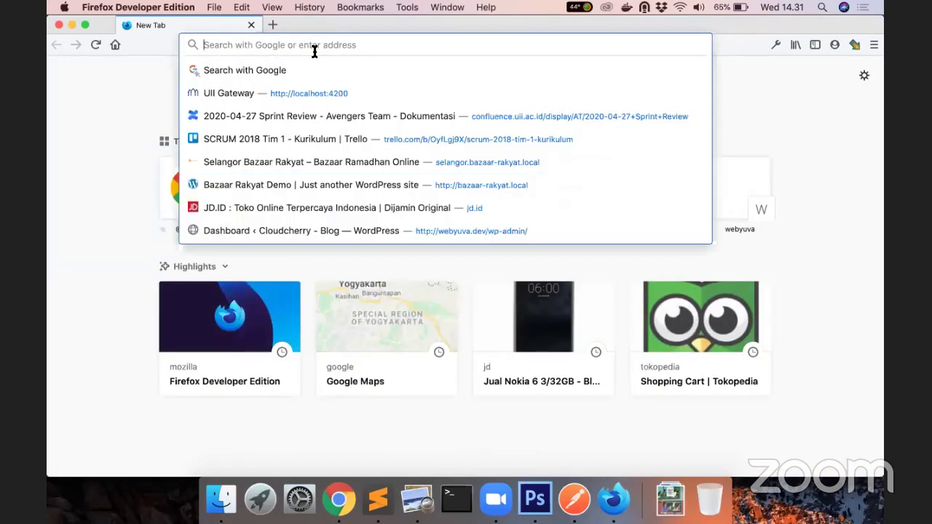
{"action": "type", "text": "jira.uii.ac.id/"}
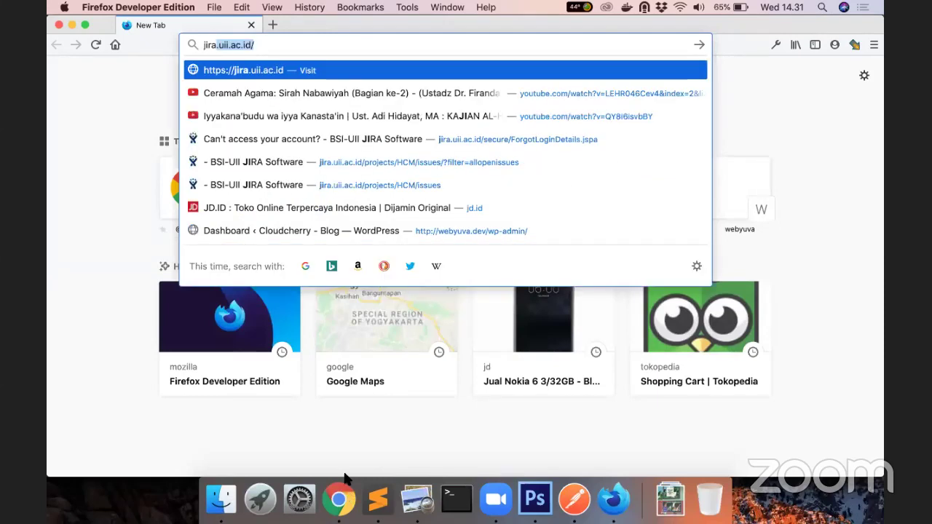
{"action": "key", "text": "Return"}
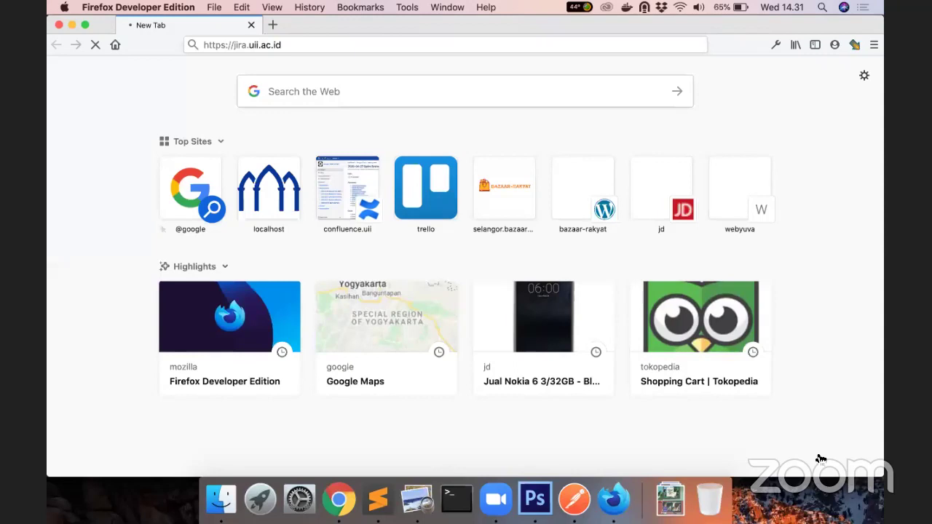
Return to the sprint board in Chrome, look through the SDP-13 sub-tasks and open the details of SDP-25.
{"action": "key", "text": "super+Tab"}
{"action": "scroll", "coordinate": [287, 339], "scroll_direction": "down", "scroll_amount": 3}
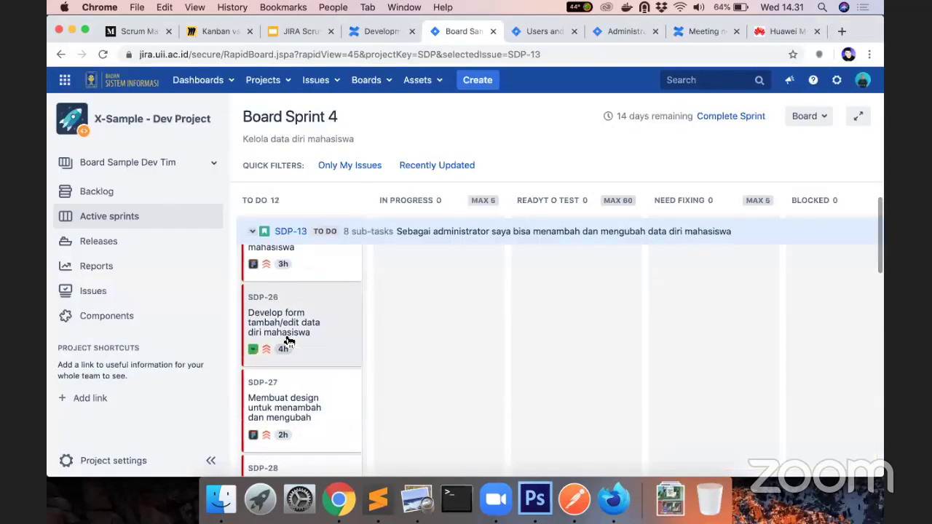
{"action": "scroll", "coordinate": [287, 340], "scroll_direction": "down", "scroll_amount": 5}
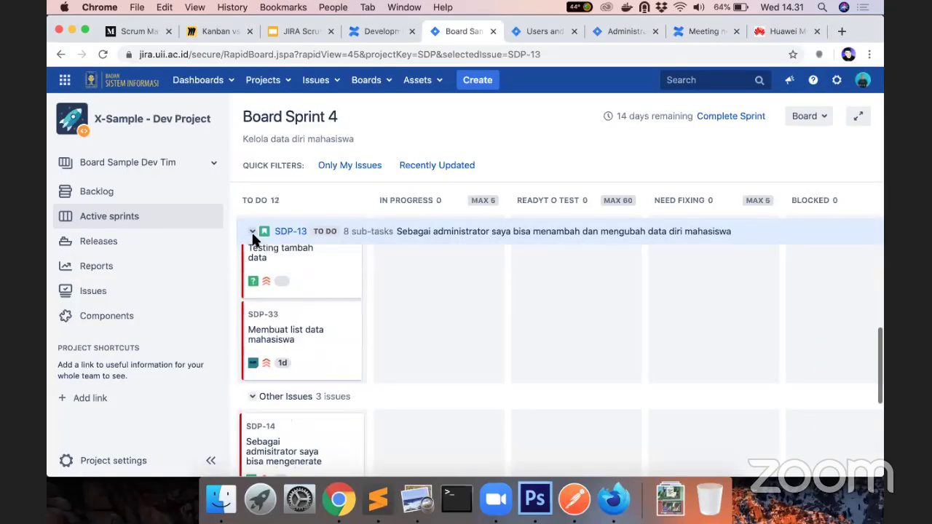
{"action": "scroll", "coordinate": [252, 239], "scroll_direction": "up", "scroll_amount": 5}
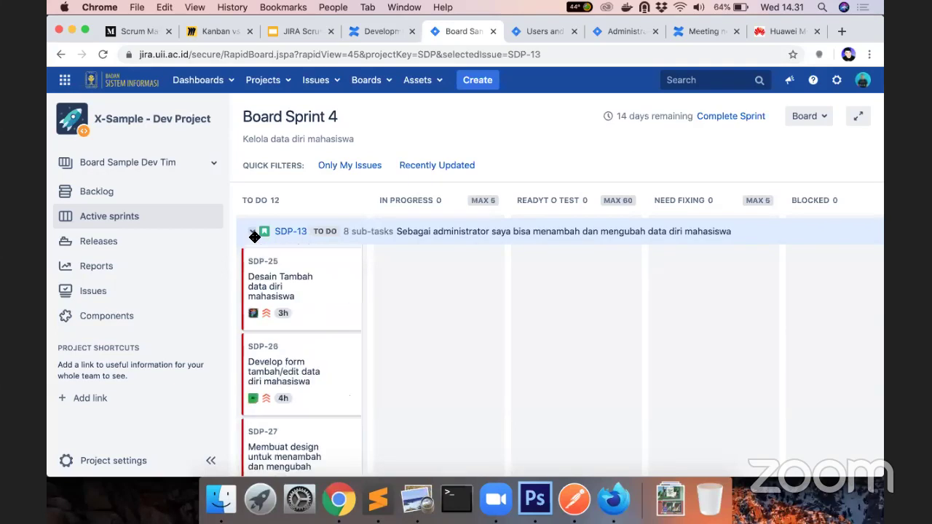
{"action": "left_click", "coordinate": [324, 290]}
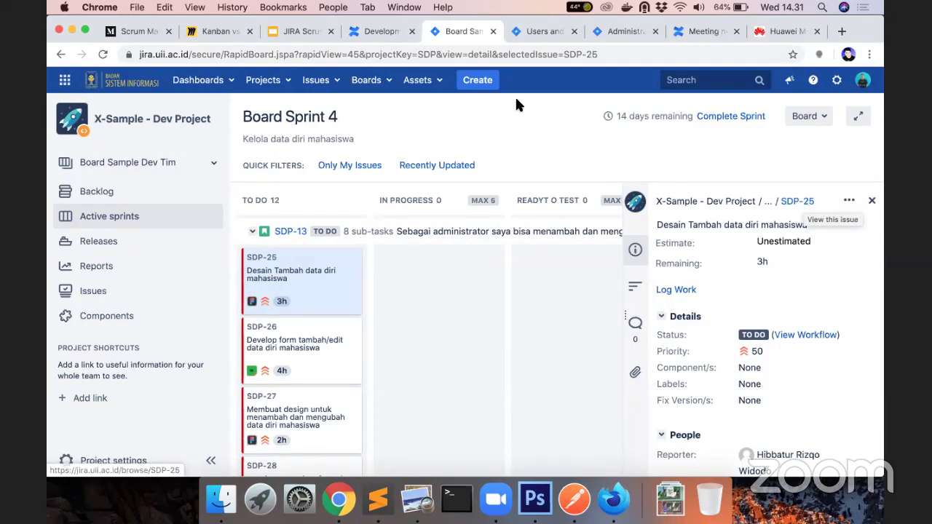
Open the Development Project Issue Type page of the JIRA User Guide in Confluence and review its sub-task types.
{"action": "left_click", "coordinate": [367, 30]}
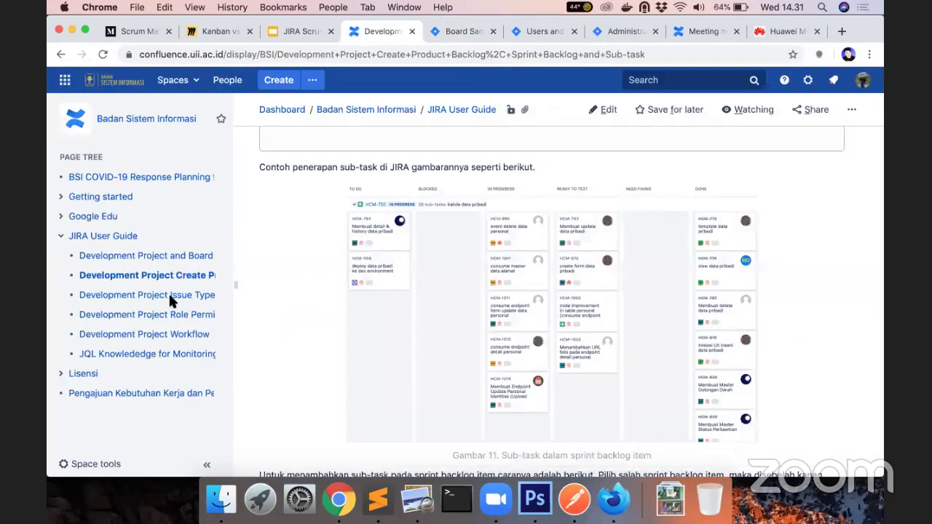
{"action": "left_click", "coordinate": [204, 271]}
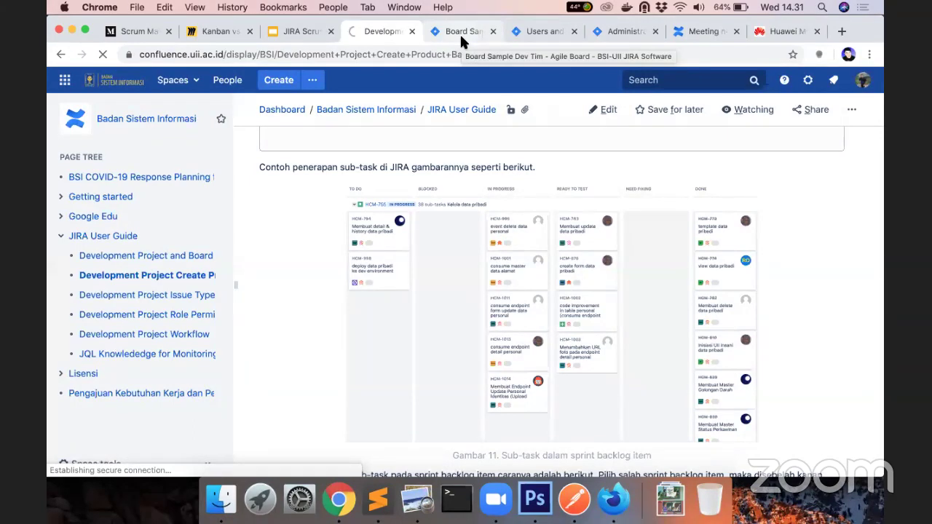
{"action": "left_click", "coordinate": [462, 35]}
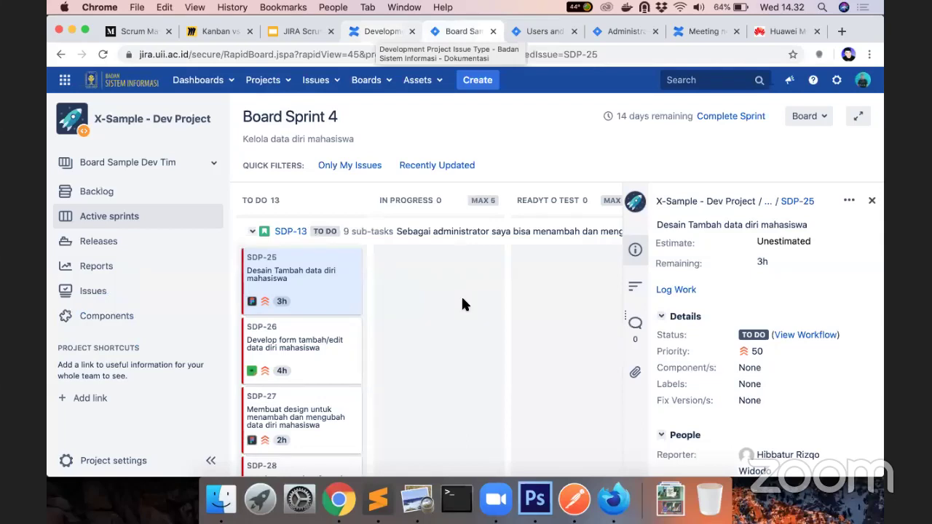
{"action": "key", "text": "ctrl+shift+Tab"}
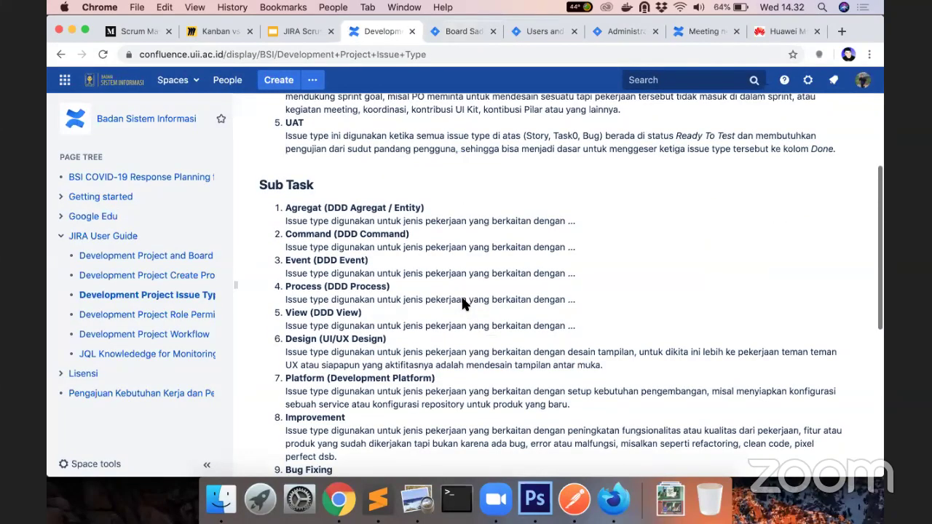
{"action": "scroll", "coordinate": [231, 288], "scroll_direction": "down", "scroll_amount": 5}
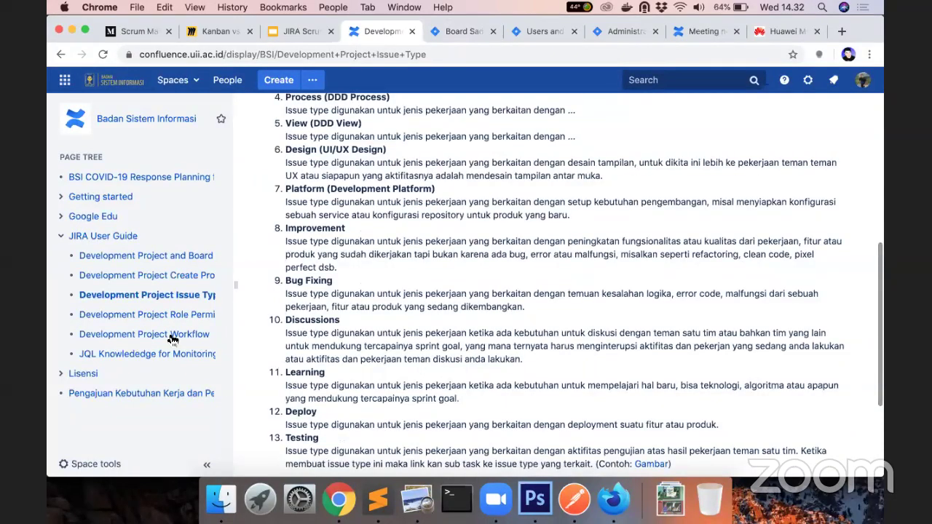
Read the Transition section of the guide's Development Project Workflow page and return to the sprint board.
{"action": "key", "text": "super+r"}
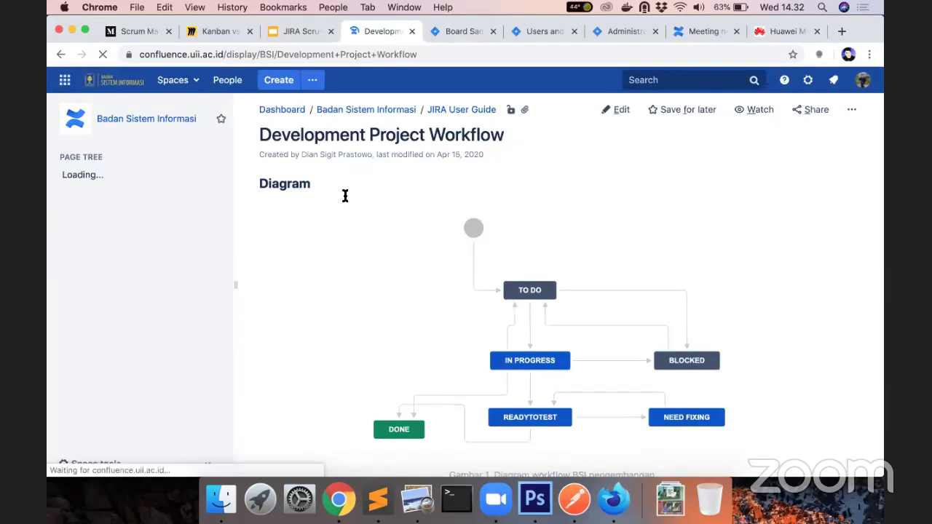
{"action": "scroll", "coordinate": [316, 189], "scroll_direction": "down", "scroll_amount": 10}
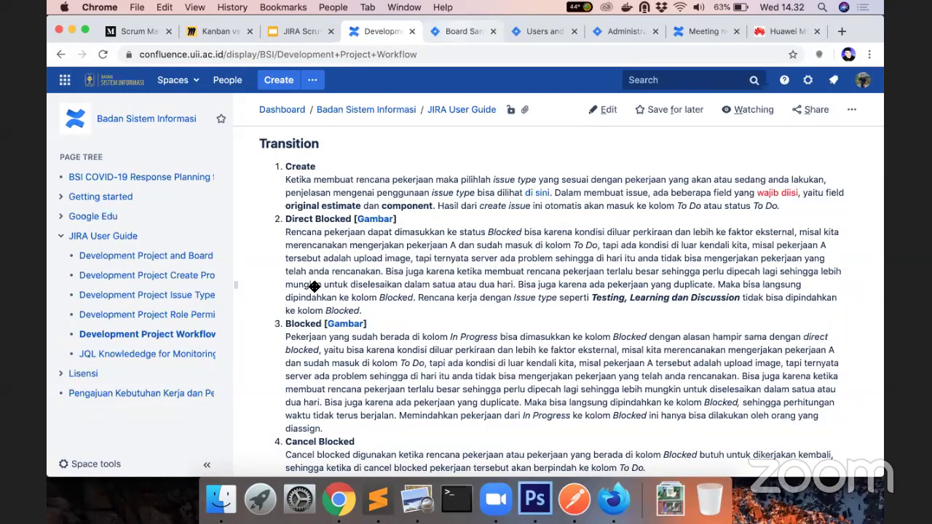
{"action": "key", "text": "ctrl+Tab"}
{"action": "left_click", "coordinate": [786, 243]}
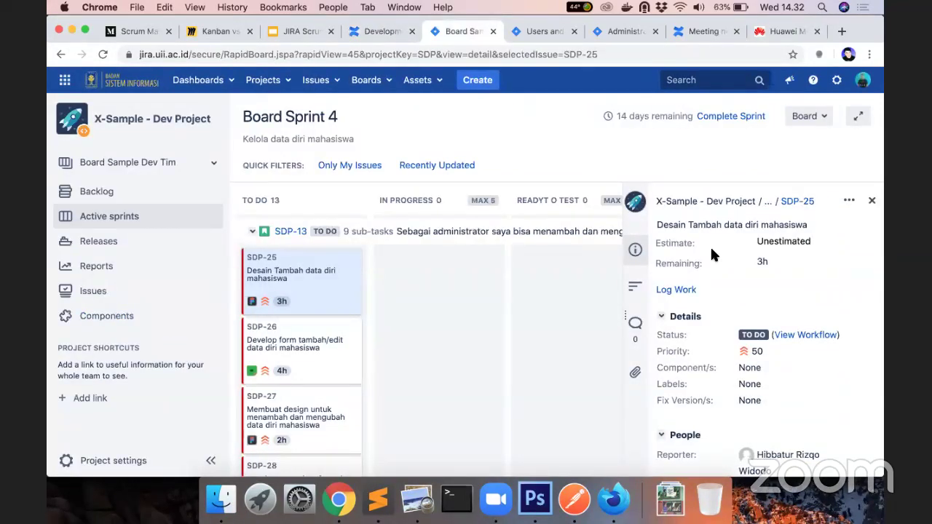
{"action": "scroll", "coordinate": [713, 397], "scroll_direction": "down", "scroll_amount": 5}
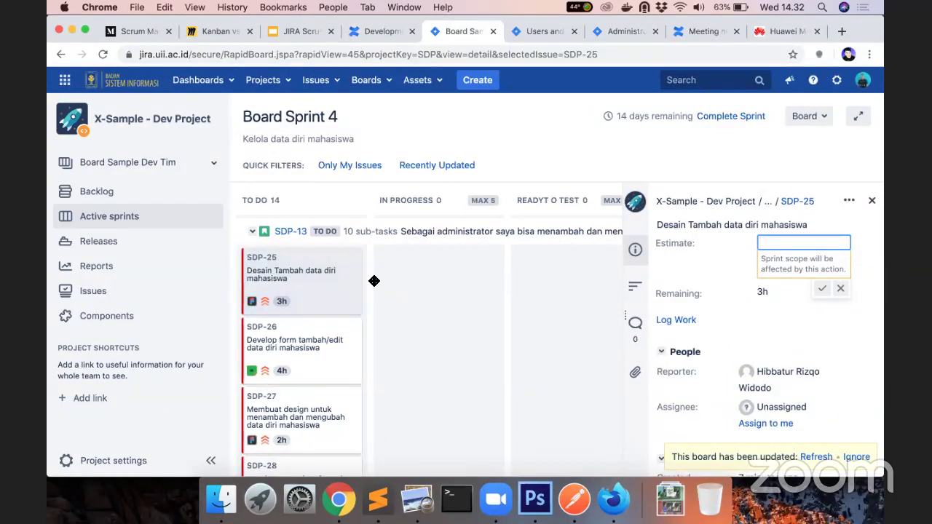
{"action": "left_click", "coordinate": [779, 240]}
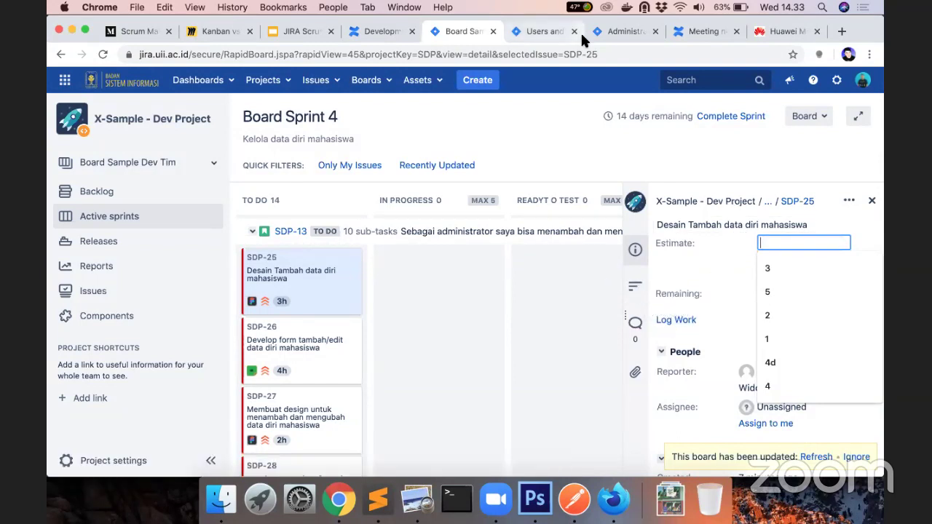
{"action": "left_click", "coordinate": [392, 40]}
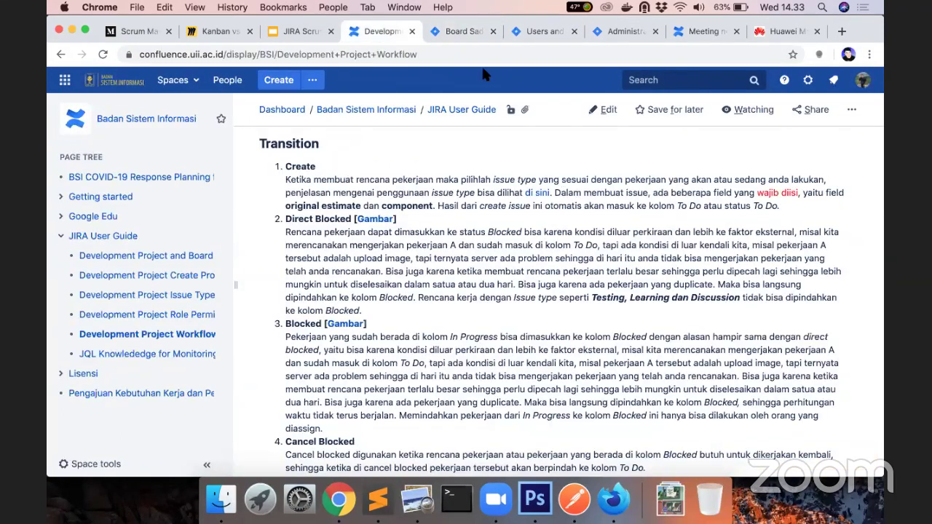
{"action": "left_click", "coordinate": [461, 30]}
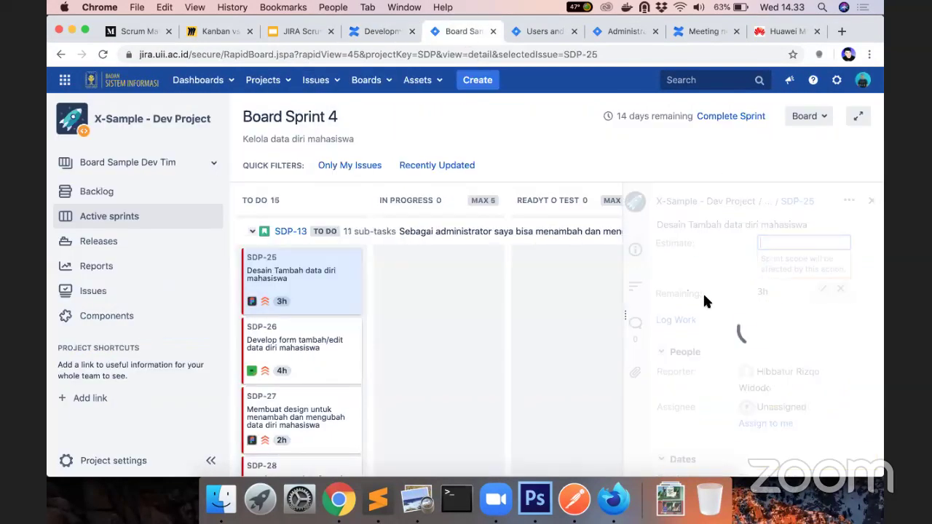
Reload the details of SDP-25 and look through the options offered for its Component/s field.
{"action": "left_click", "coordinate": [307, 275]}
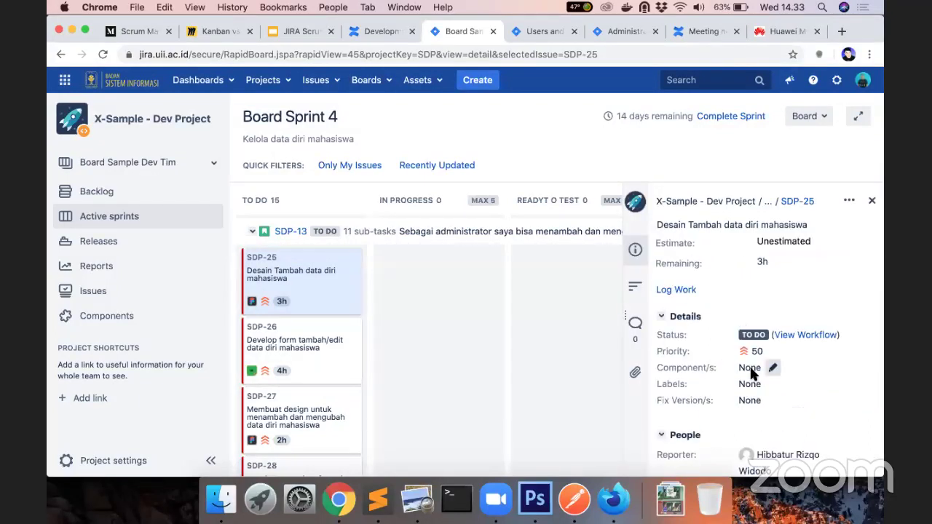
{"action": "left_click", "coordinate": [752, 368]}
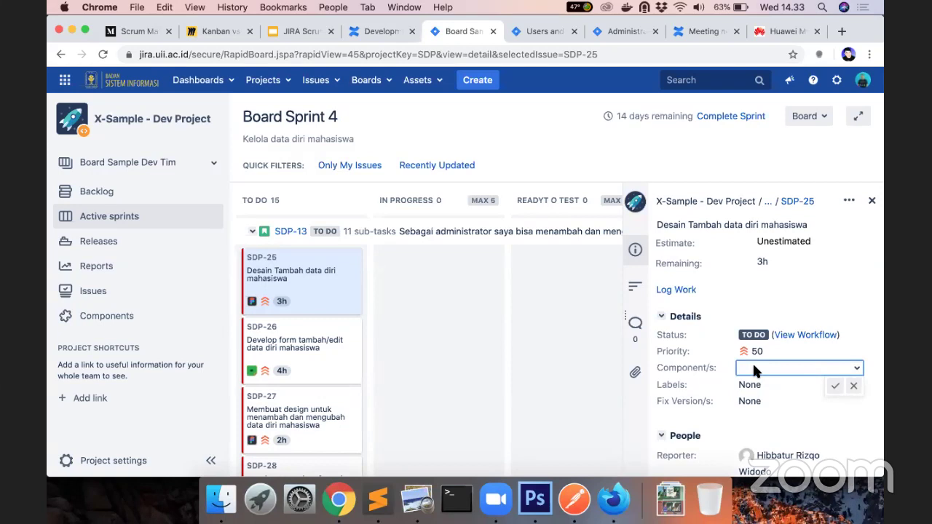
{"action": "left_click", "coordinate": [857, 370]}
{"action": "scroll", "coordinate": [814, 413], "scroll_direction": "down", "scroll_amount": 1}
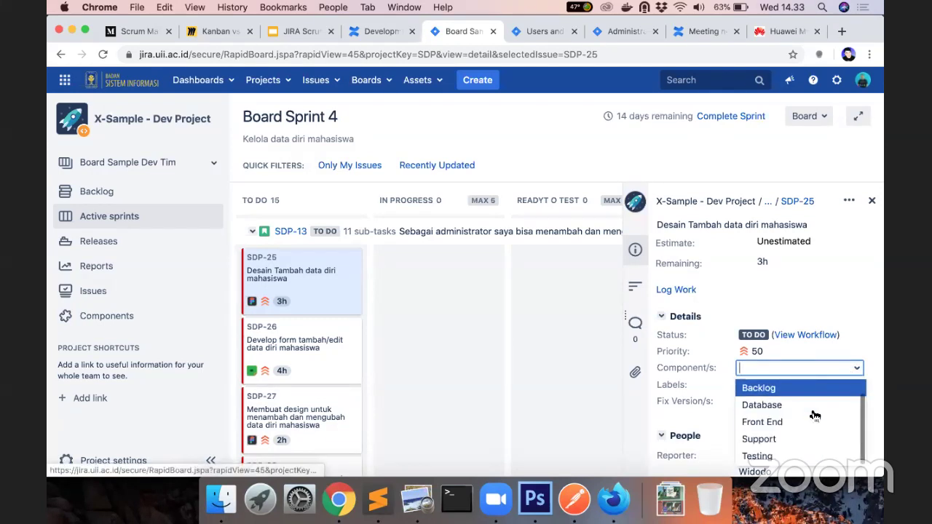
{"action": "scroll", "coordinate": [803, 434], "scroll_direction": "down", "scroll_amount": 1}
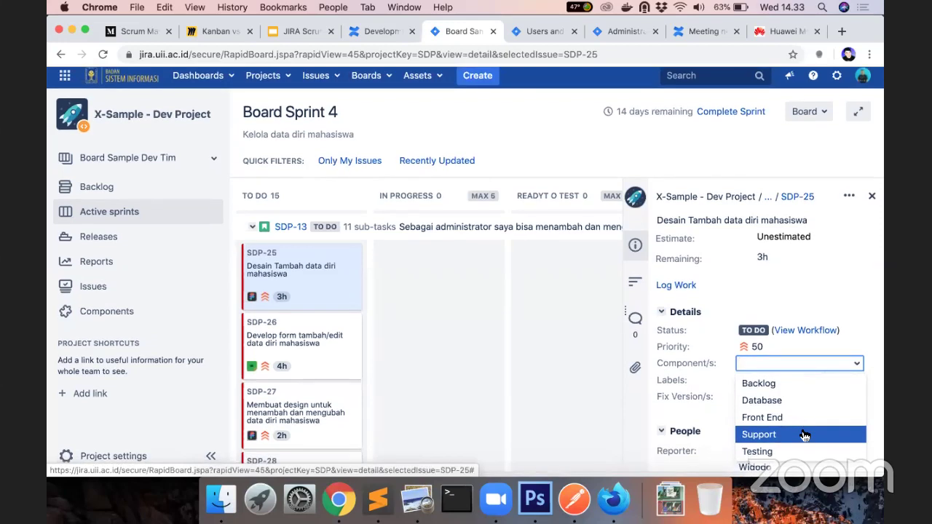
{"action": "scroll", "coordinate": [797, 422], "scroll_direction": "up", "scroll_amount": 1}
{"action": "scroll", "coordinate": [797, 423], "scroll_direction": "down", "scroll_amount": 1}
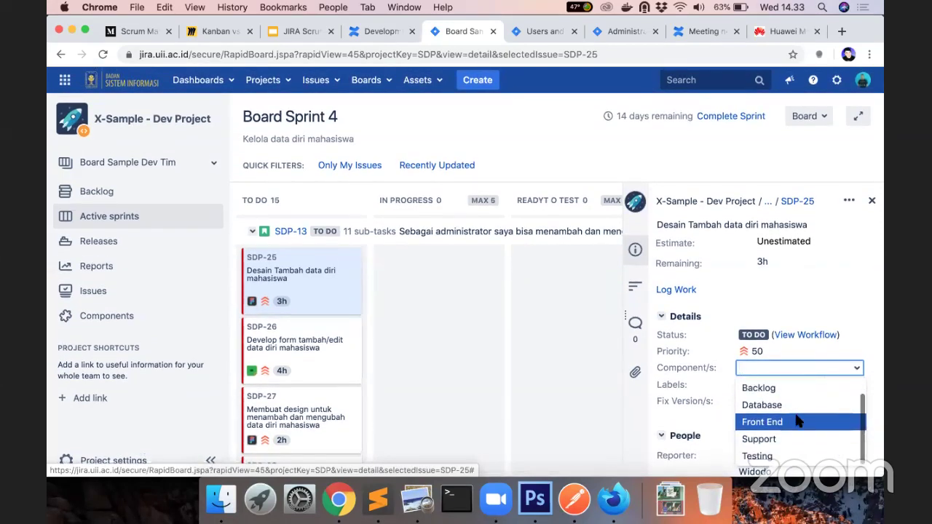
{"action": "scroll", "coordinate": [797, 419], "scroll_direction": "up", "scroll_amount": 1}
{"action": "scroll", "coordinate": [797, 419], "scroll_direction": "down", "scroll_amount": 1}
{"action": "key", "text": "Up"}
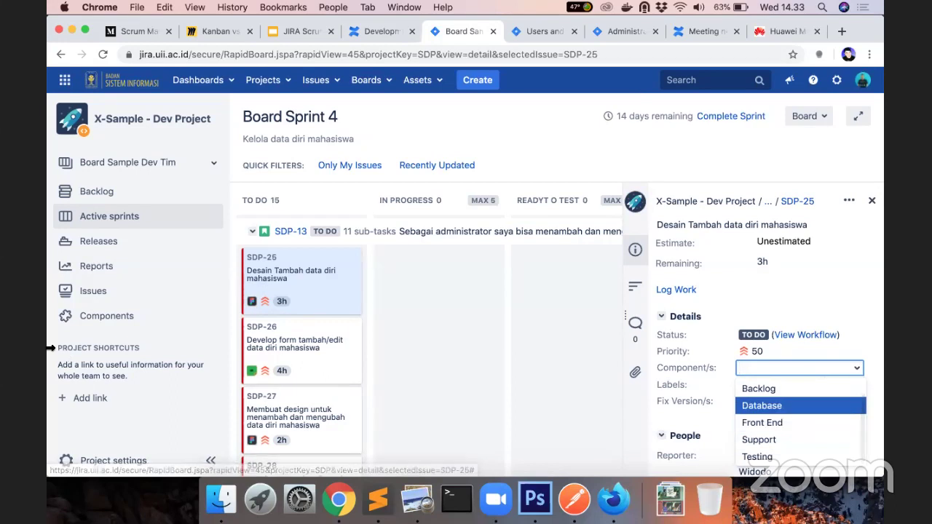
Add a project component named UI/UX Design with the default assignee Unassigned.
{"action": "left_click", "coordinate": [113, 319]}
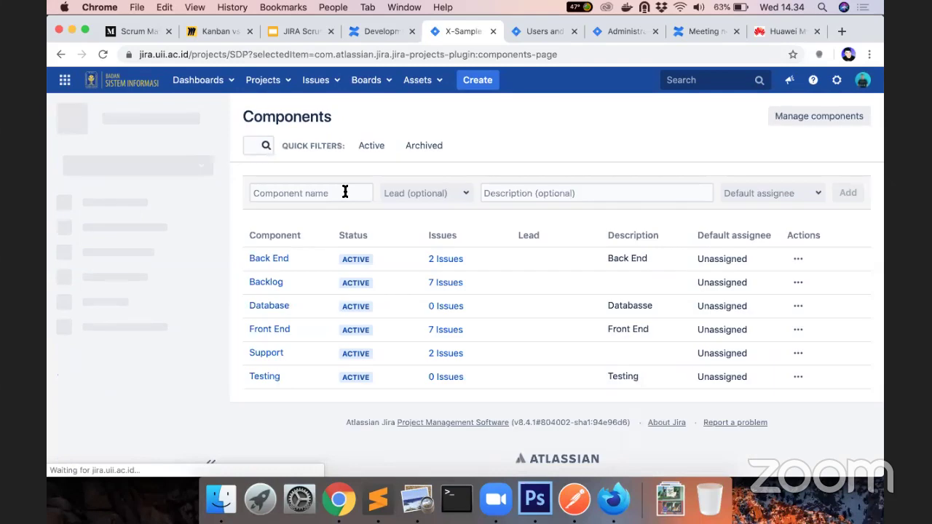
{"action": "left_click", "coordinate": [294, 185]}
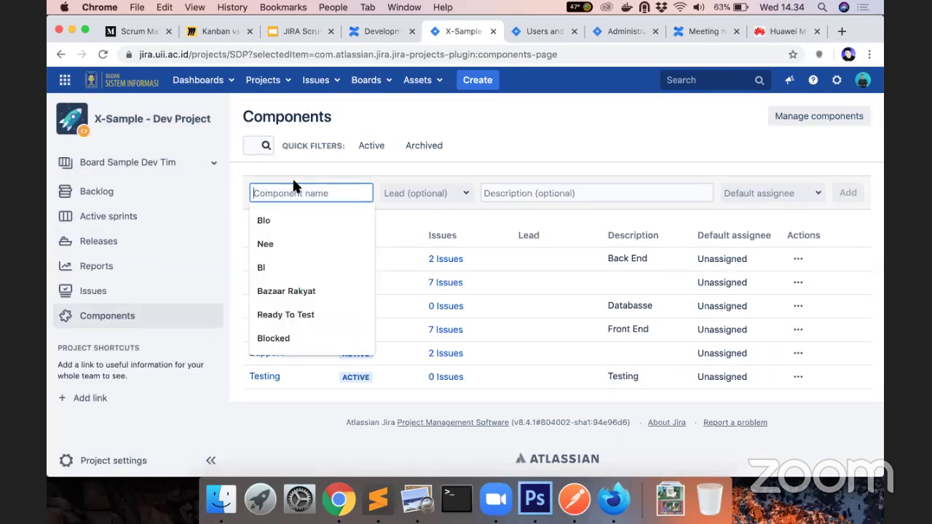
{"action": "type", "text": "UI"}
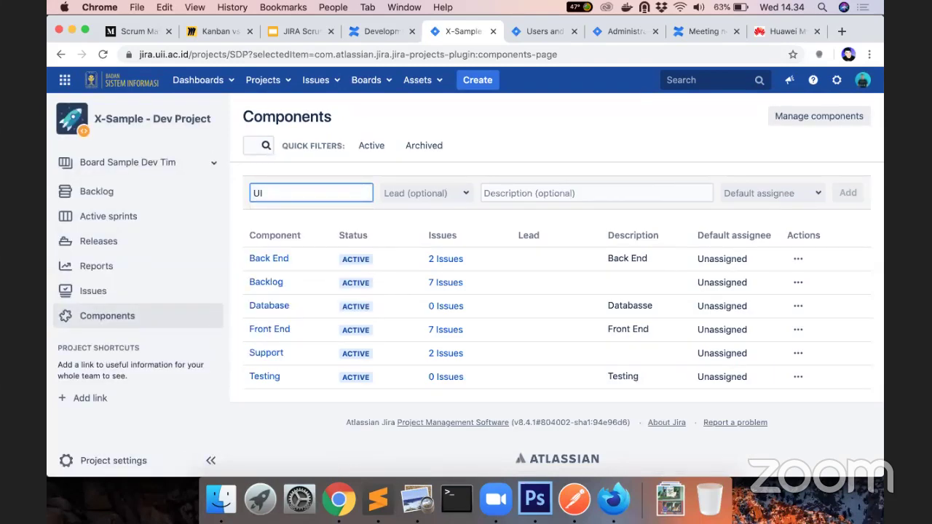
{"action": "type", "text": "/UX Design"}
{"action": "left_click", "coordinate": [803, 192]}
{"action": "left_click", "coordinate": [751, 265]}
{"action": "left_click", "coordinate": [846, 193]}
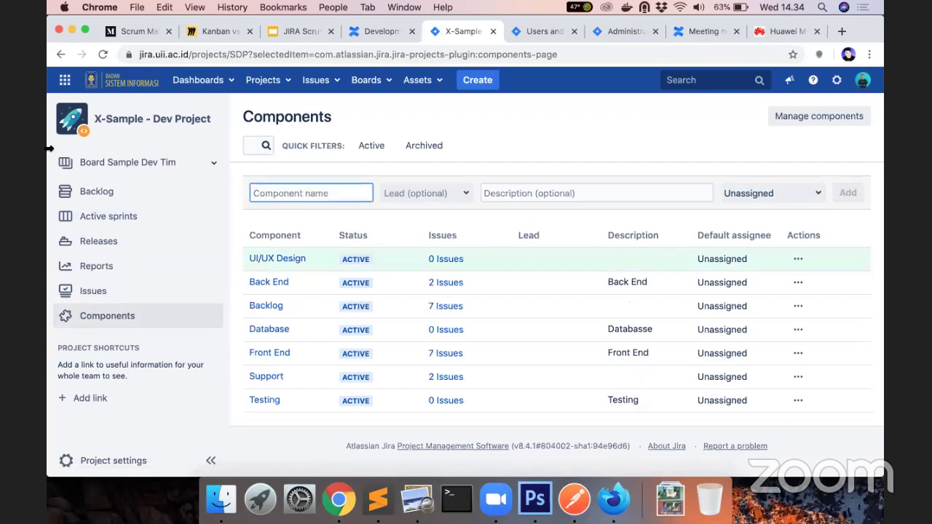
Open SDP-25 from the active sprint for editing, check its Component/s options and leave without saving.
{"action": "left_click", "coordinate": [122, 217]}
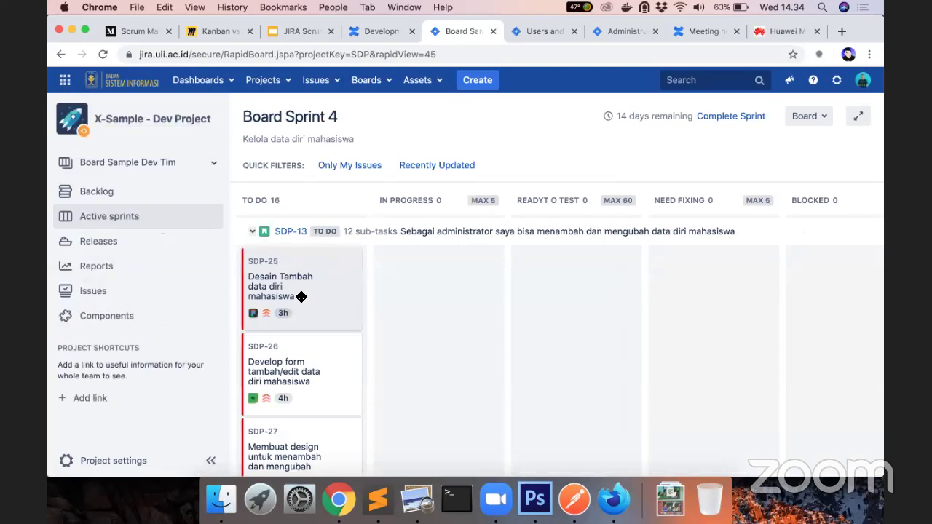
{"action": "left_click", "coordinate": [310, 294]}
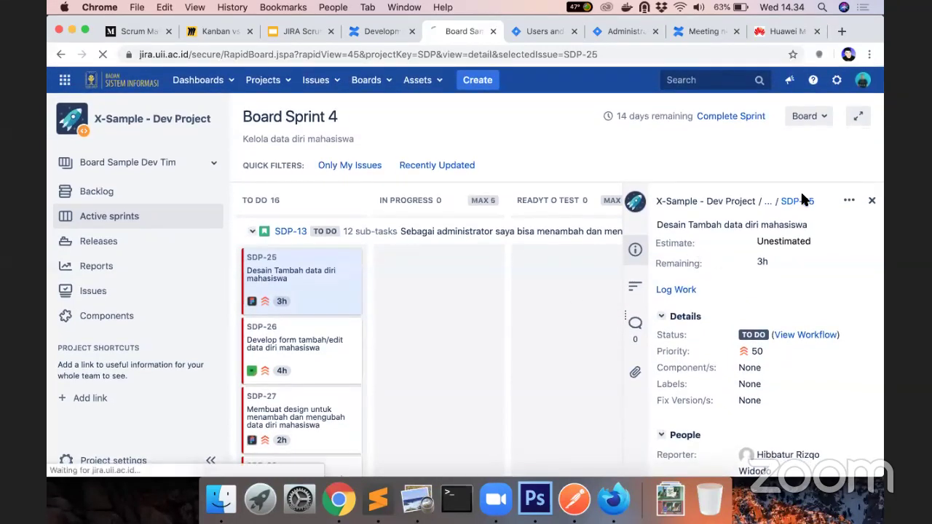
{"action": "left_click", "coordinate": [801, 195]}
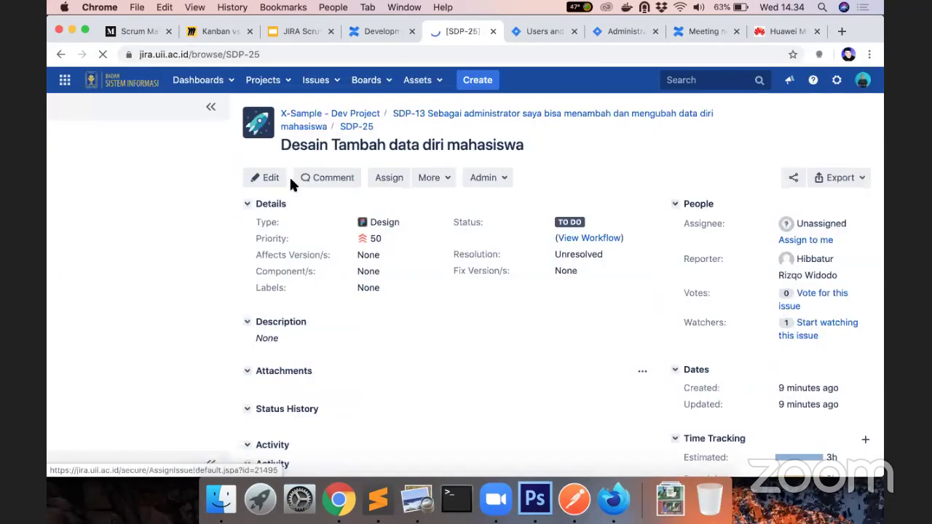
{"action": "left_click", "coordinate": [267, 181]}
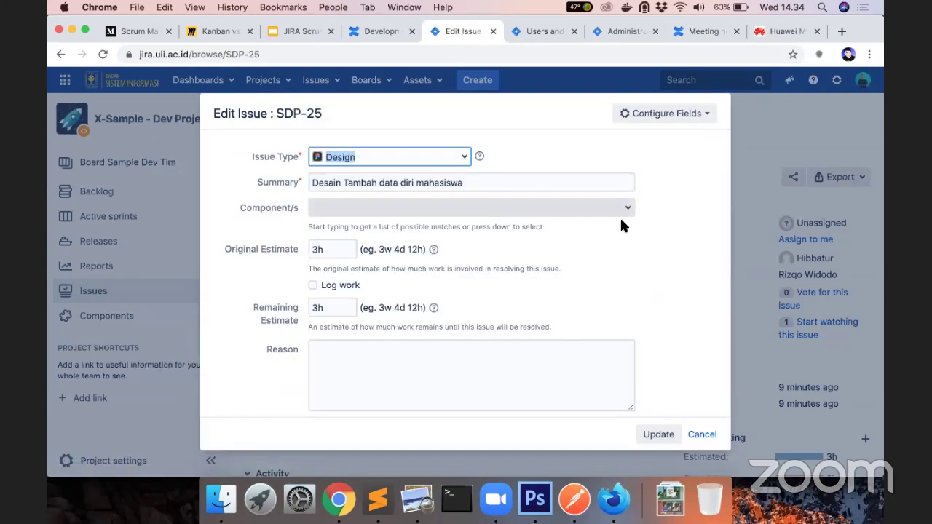
{"action": "left_click", "coordinate": [631, 211]}
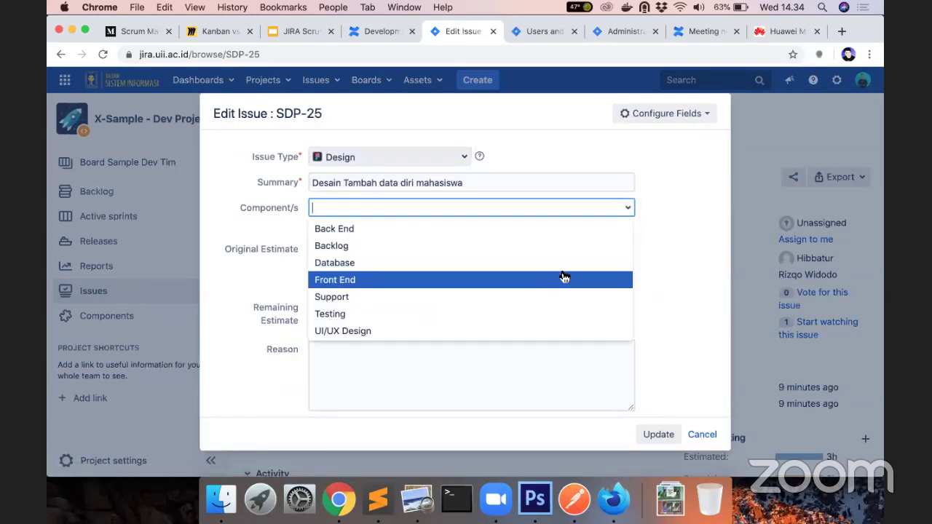
{"action": "left_click", "coordinate": [668, 238]}
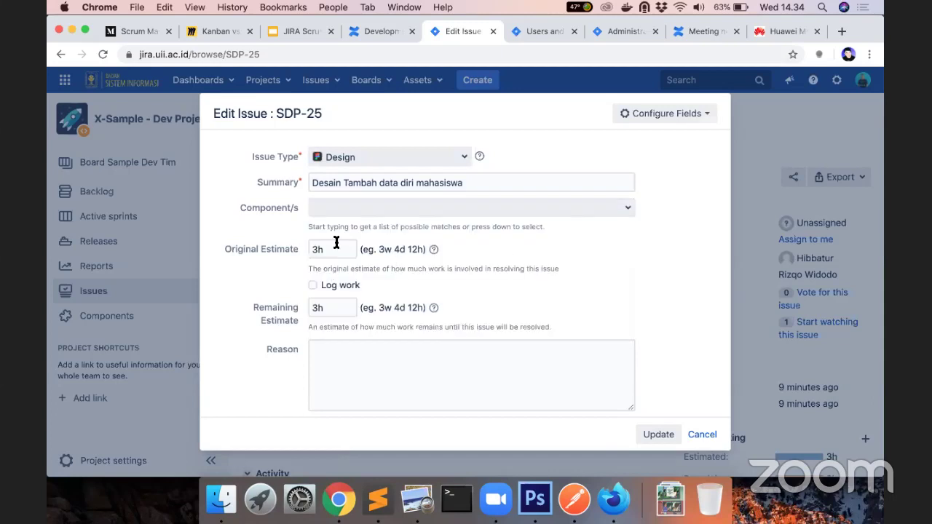
{"action": "left_click", "coordinate": [703, 435]}
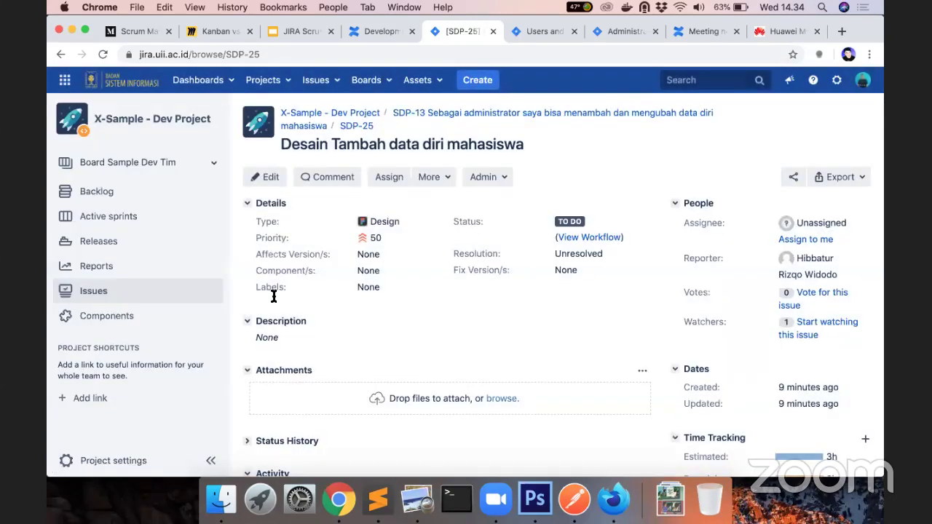
Return to the active sprint board and look through the sub-tasks of SDP-13.
{"action": "left_click", "coordinate": [123, 221]}
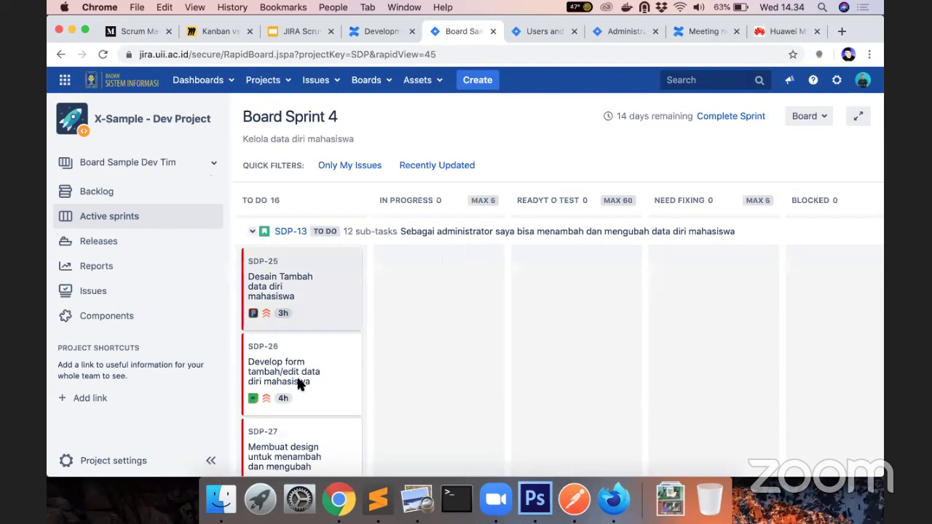
{"action": "scroll", "coordinate": [298, 383], "scroll_direction": "down", "scroll_amount": 15}
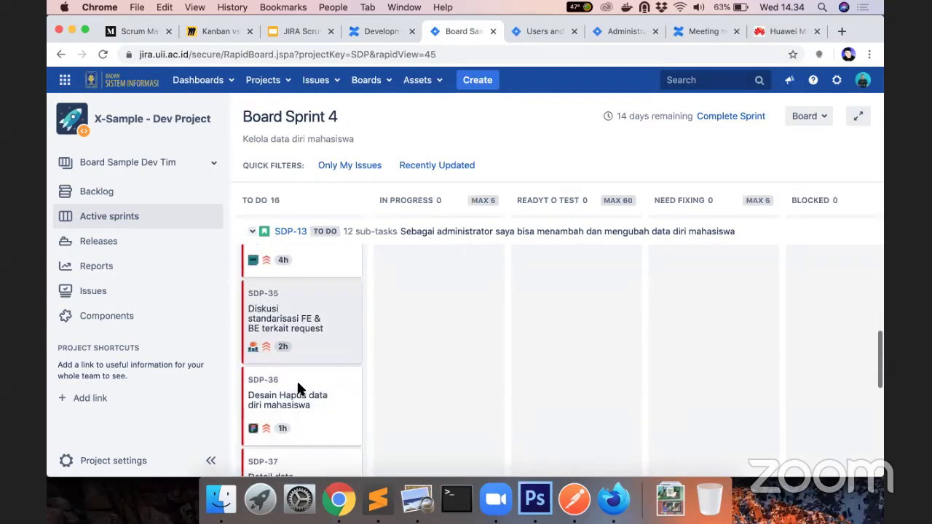
{"action": "scroll", "coordinate": [295, 385], "scroll_direction": "up", "scroll_amount": 5}
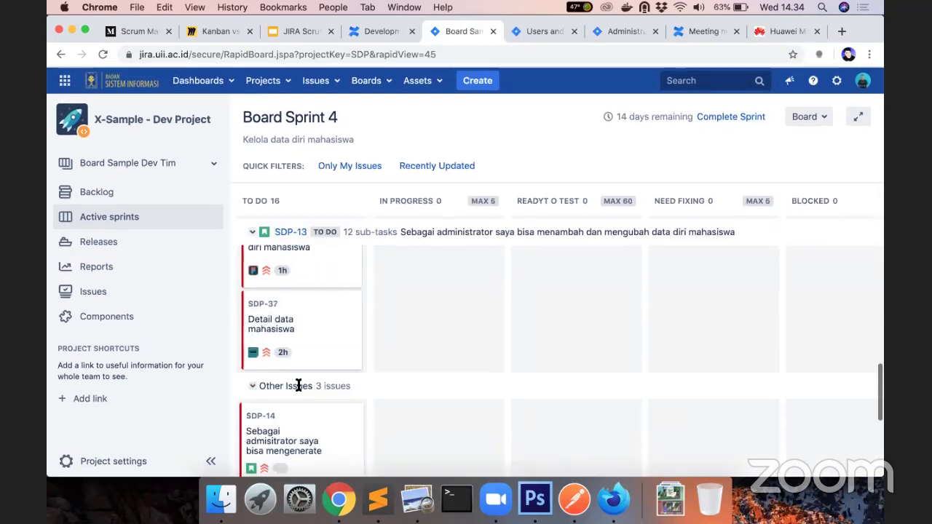
{"action": "scroll", "coordinate": [289, 376], "scroll_direction": "up", "scroll_amount": 3}
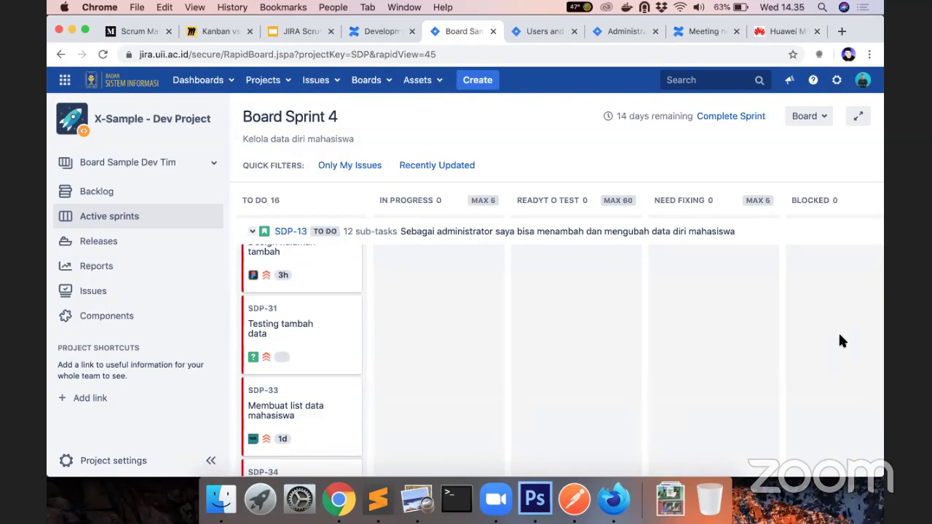
Switch to Firefox Developer Edition and fill the Jira login form's username and password fields with the saved GitLab login.
{"action": "left_click", "coordinate": [614, 499]}
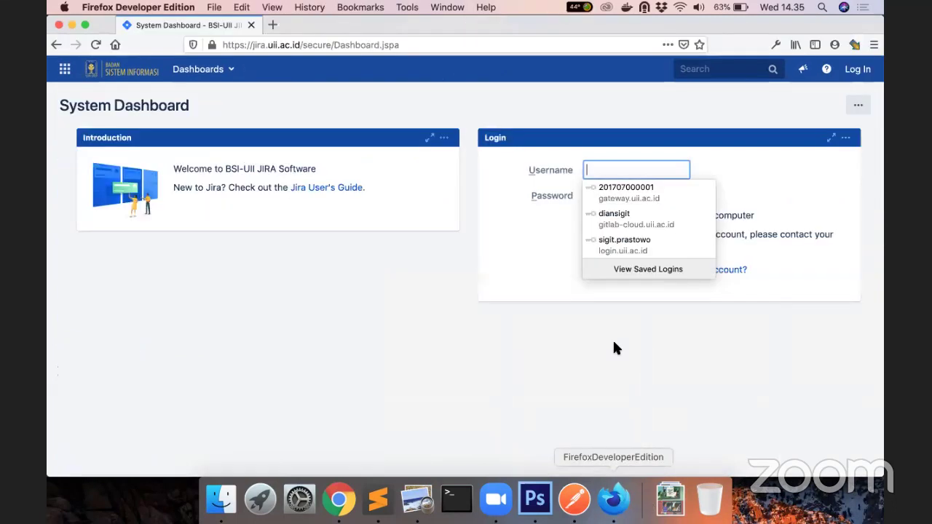
{"action": "left_click", "coordinate": [650, 171]}
{"action": "type", "text": "d"}
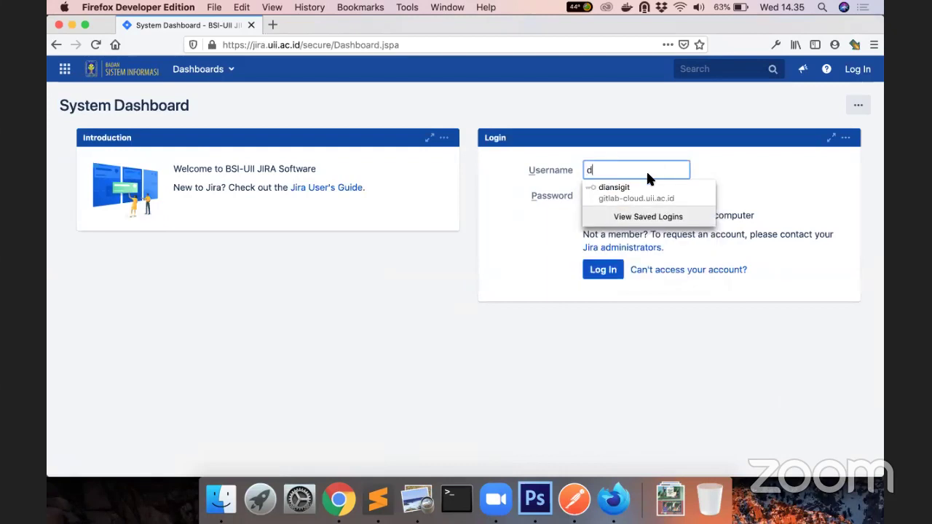
{"action": "left_click", "coordinate": [641, 190]}
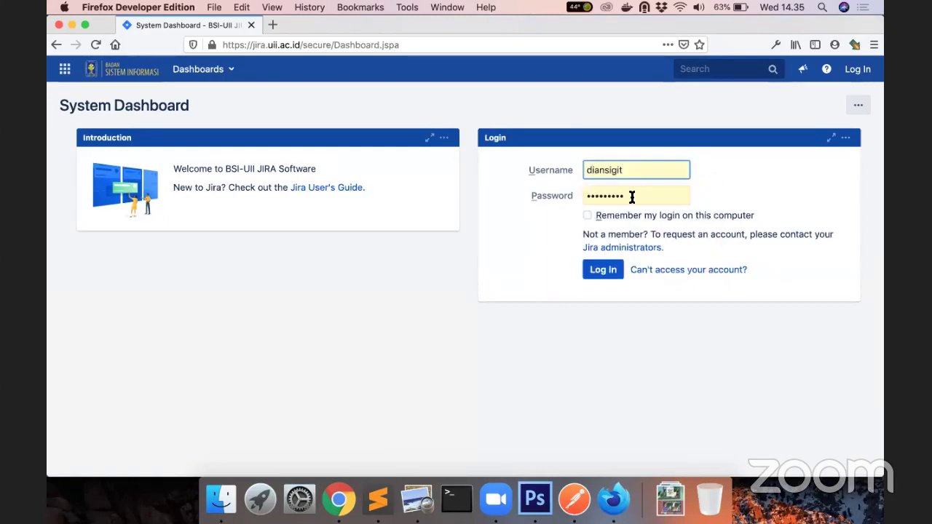
{"action": "left_click", "coordinate": [633, 196]}
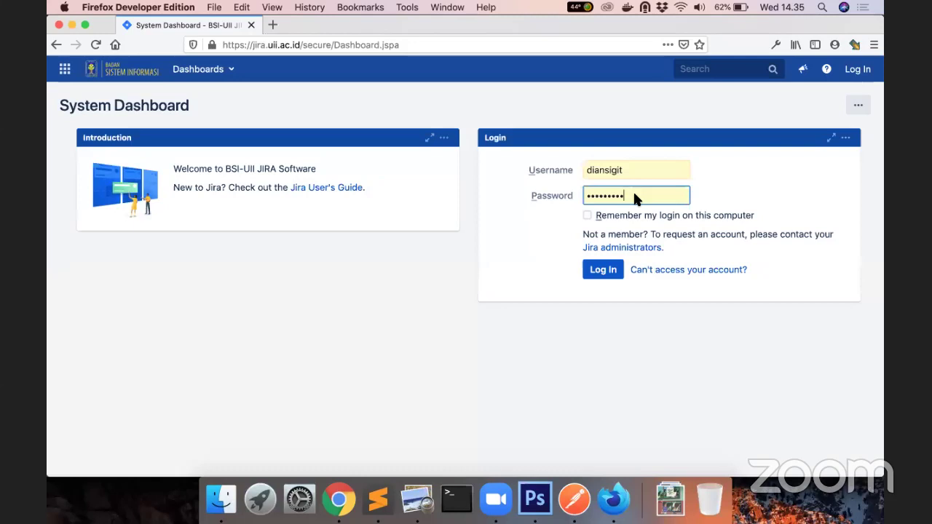
Switch to the incognito Chrome window showing SDP-21 and close it.
{"action": "right_click", "coordinate": [344, 502]}
{"action": "left_click", "coordinate": [385, 341]}
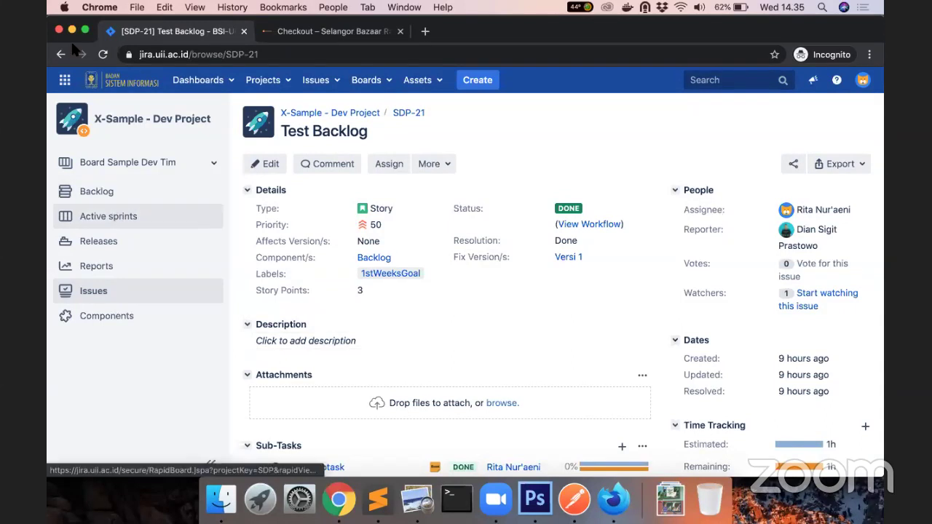
{"action": "left_click", "coordinate": [59, 31]}
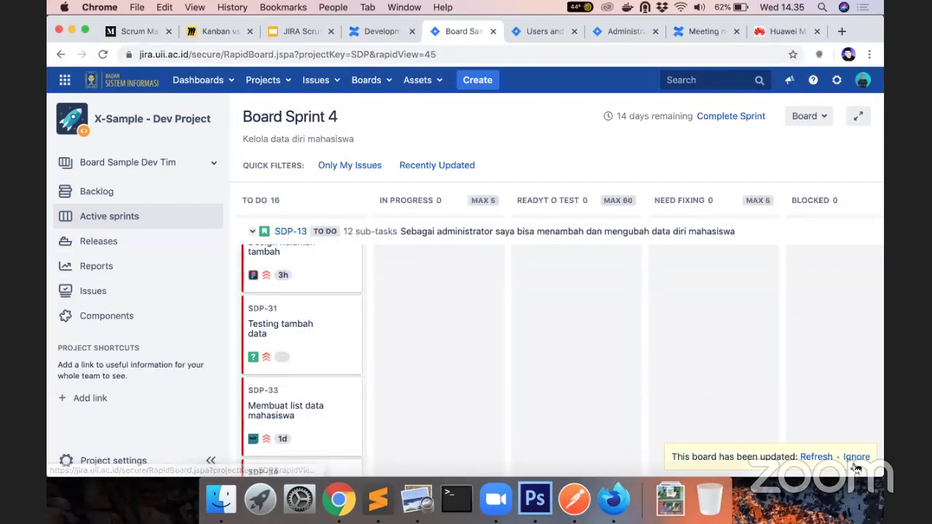
Refresh the active sprint board with the latest updates and review the sub-task cards under SDP-13.
{"action": "left_click", "coordinate": [825, 456]}
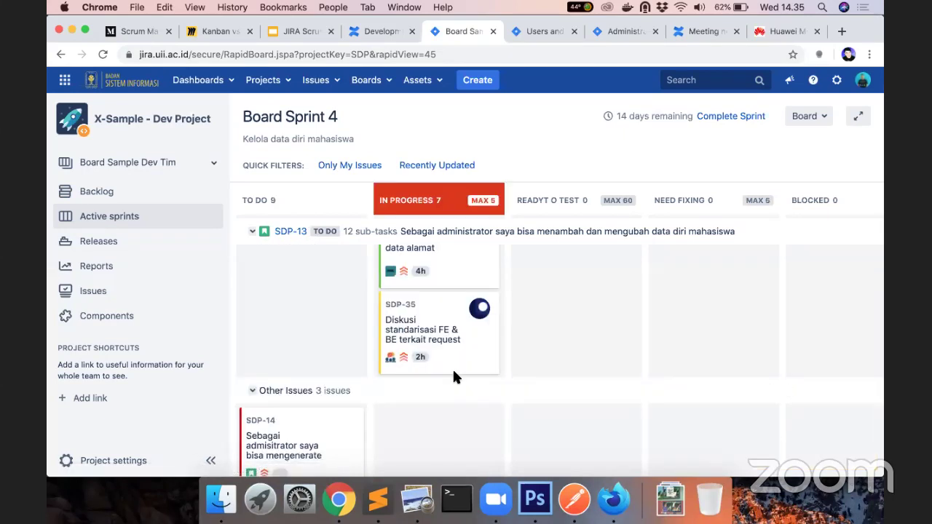
{"action": "scroll", "coordinate": [453, 368], "scroll_direction": "up", "scroll_amount": 2}
{"action": "scroll", "coordinate": [452, 367], "scroll_direction": "up", "scroll_amount": 5}
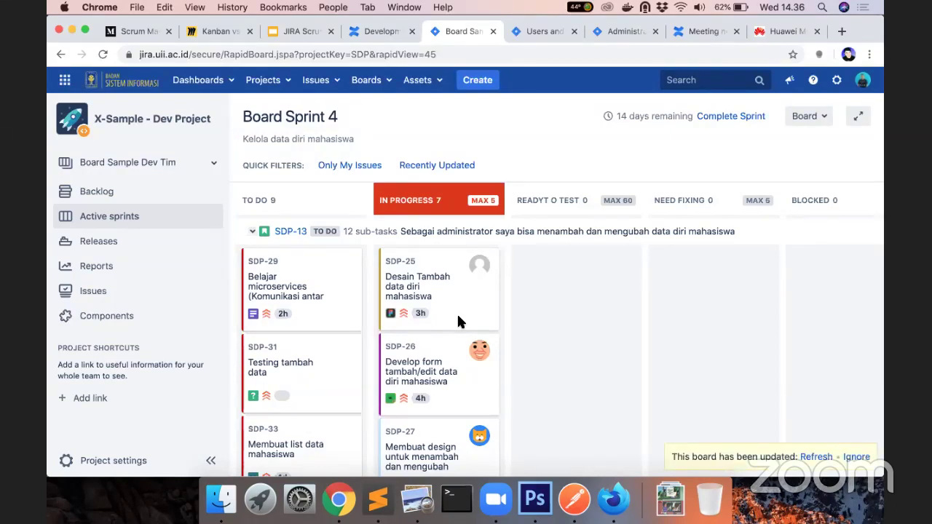
{"action": "left_click", "coordinate": [814, 457]}
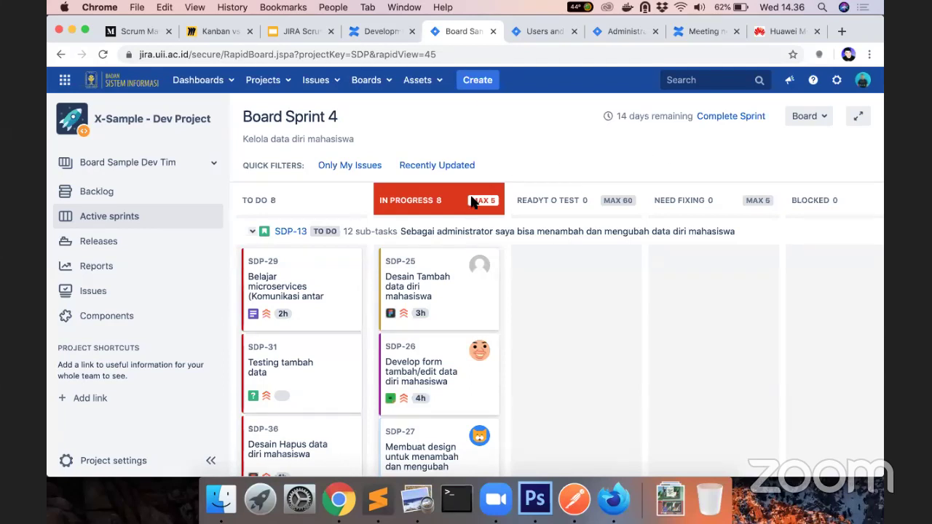
Set the In Progress column's maximum issue count to 40 in the board configuration and return to the board.
{"action": "left_click", "coordinate": [827, 118]}
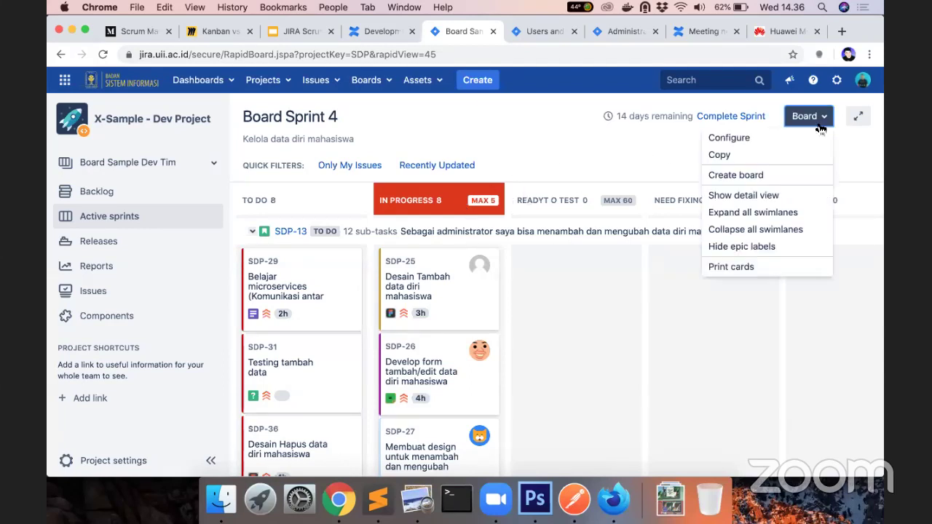
{"action": "left_click", "coordinate": [791, 137]}
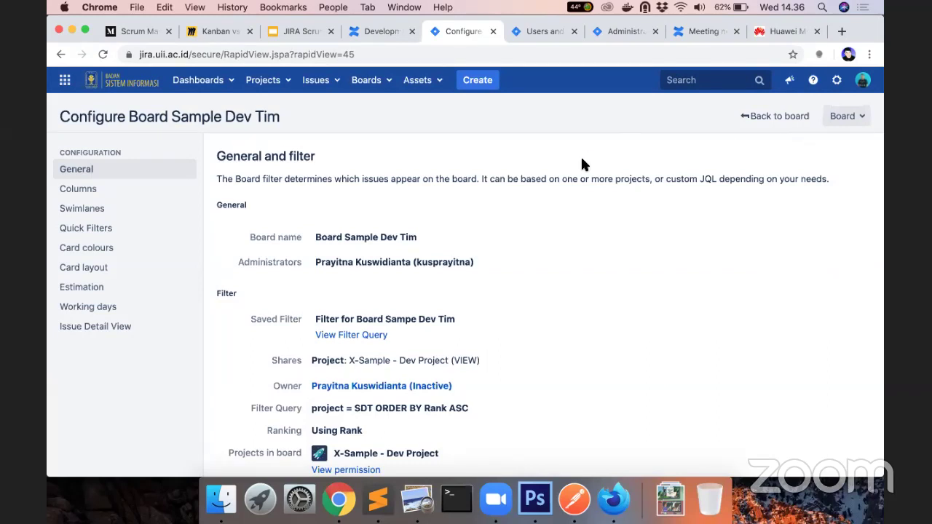
{"action": "left_click", "coordinate": [108, 209]}
{"action": "left_click", "coordinate": [106, 191]}
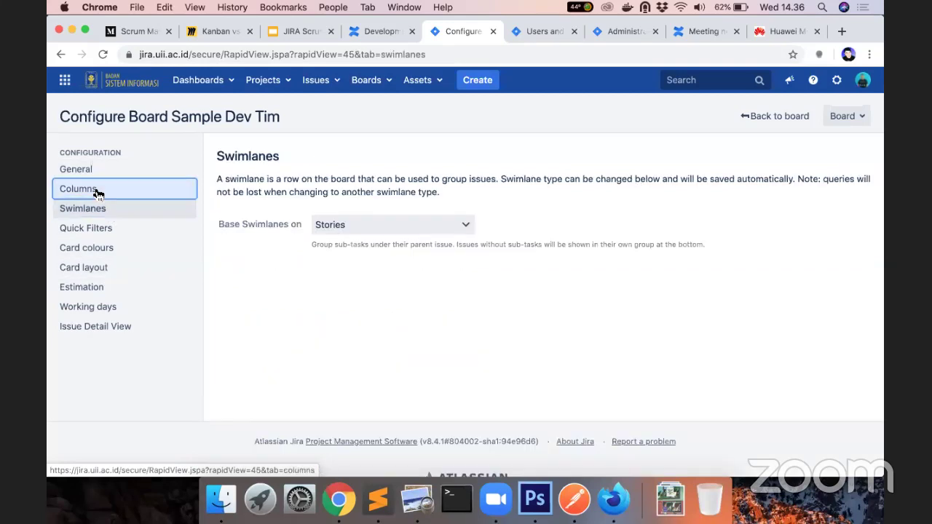
{"action": "scroll", "coordinate": [556, 345], "scroll_direction": "down", "scroll_amount": 5}
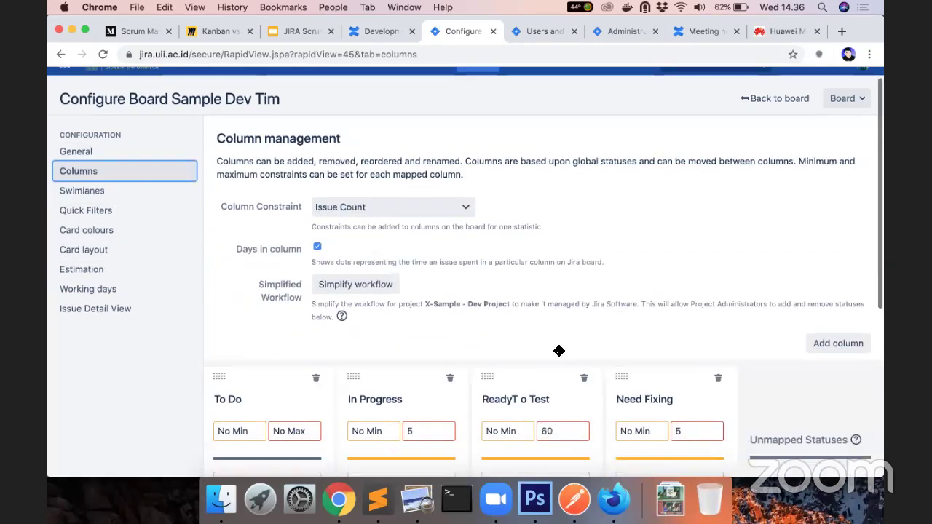
{"action": "left_click", "coordinate": [413, 272]}
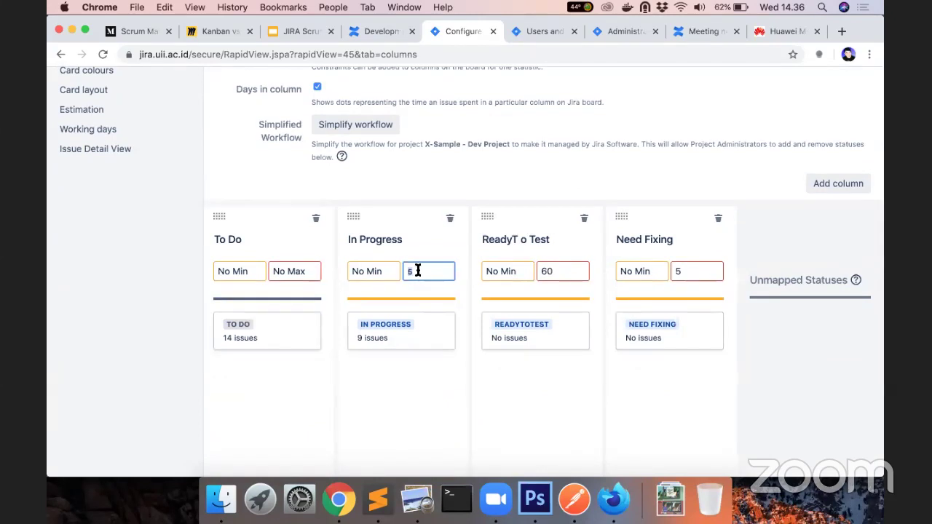
{"action": "key", "text": "BackSpace"}
{"action": "type", "text": "40"}
{"action": "left_click", "coordinate": [448, 365]}
{"action": "scroll", "coordinate": [792, 73], "scroll_direction": "up", "scroll_amount": 5}
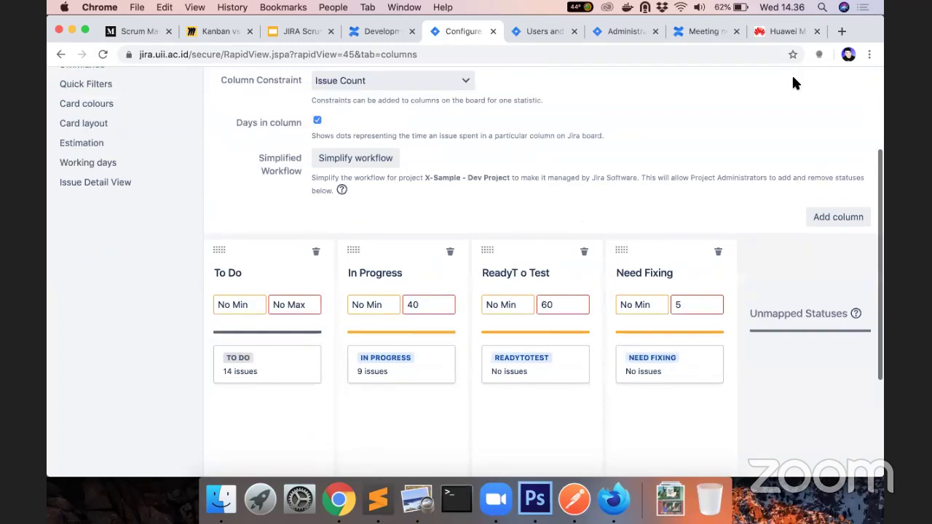
{"action": "scroll", "coordinate": [779, 147], "scroll_direction": "down", "scroll_amount": 1}
{"action": "left_click", "coordinate": [786, 114]}
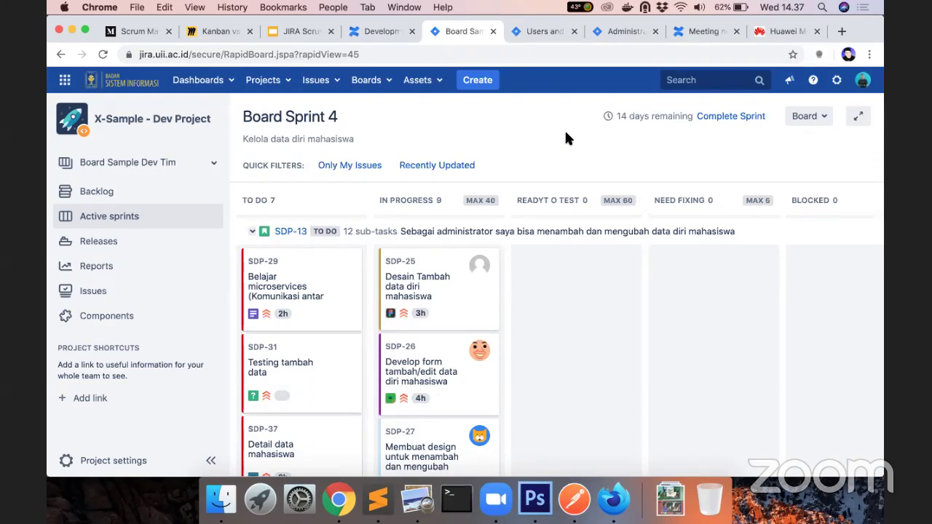
Open the detail view of story SDP-13 from the active sprint and assign the story to yourself.
{"action": "scroll", "coordinate": [339, 387], "scroll_direction": "down", "scroll_amount": 5}
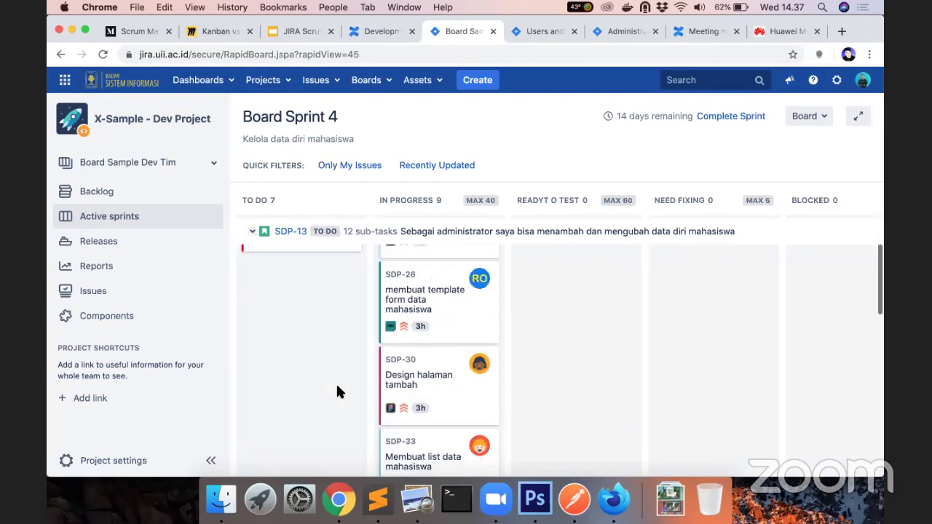
{"action": "scroll", "coordinate": [333, 350], "scroll_direction": "up", "scroll_amount": 5}
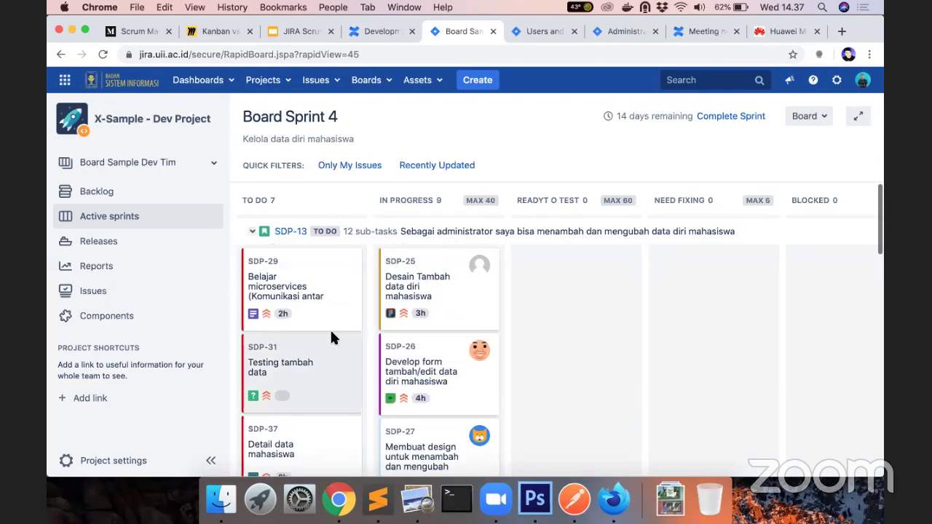
{"action": "left_click", "coordinate": [285, 230]}
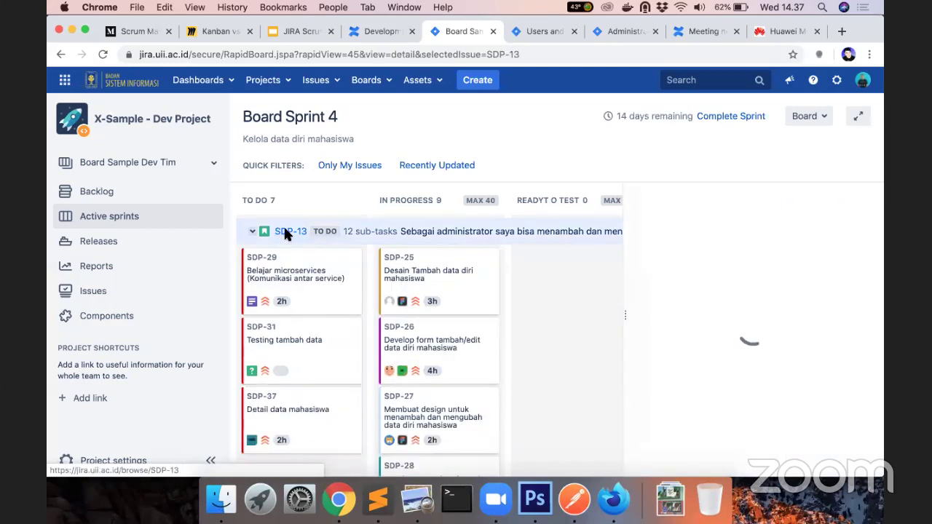
{"action": "scroll", "coordinate": [820, 362], "scroll_direction": "down", "scroll_amount": 5}
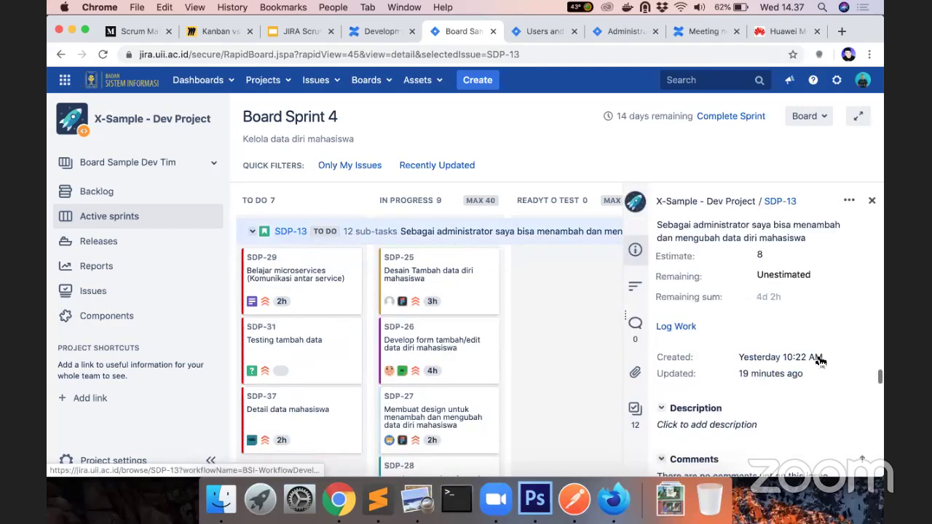
{"action": "scroll", "coordinate": [819, 359], "scroll_direction": "up", "scroll_amount": 4}
{"action": "scroll", "coordinate": [831, 364], "scroll_direction": "down", "scroll_amount": 1}
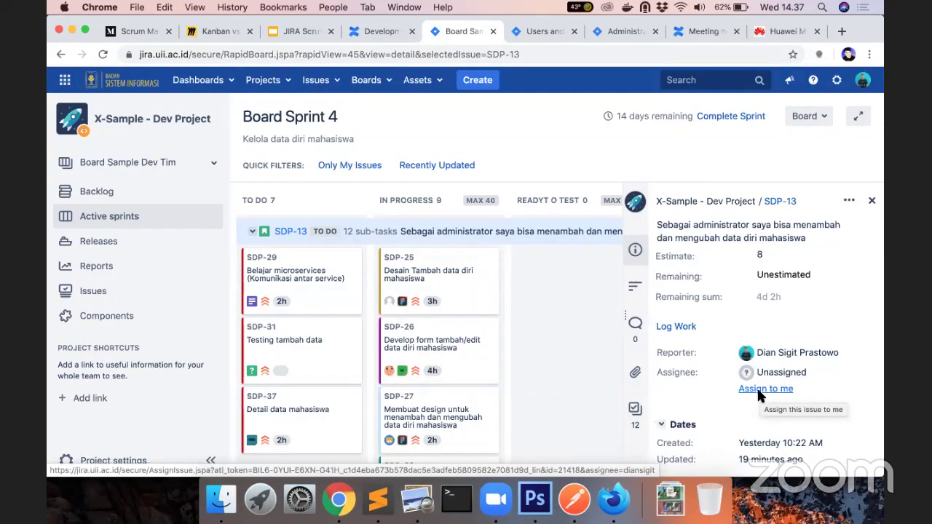
{"action": "left_click", "coordinate": [758, 391]}
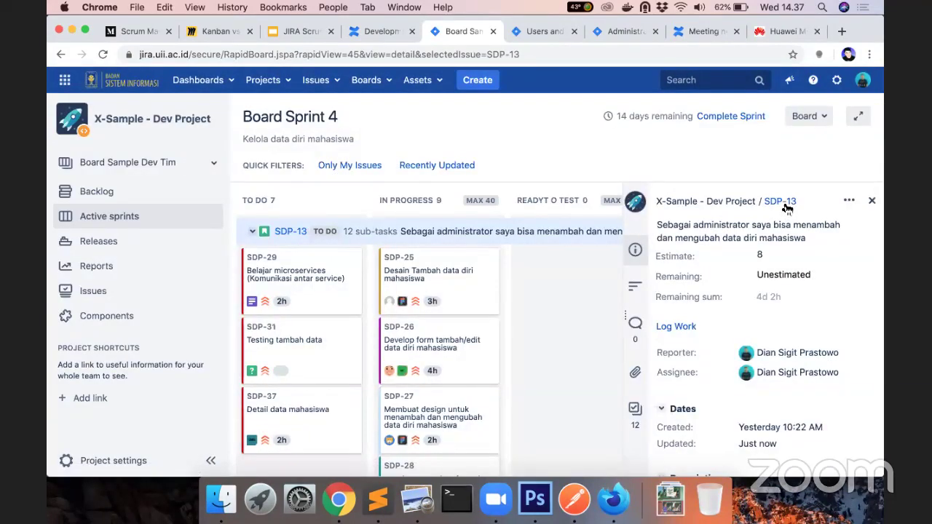
Start progress on SDP-13 from its full issue page and return to the active sprint board.
{"action": "left_click", "coordinate": [787, 209]}
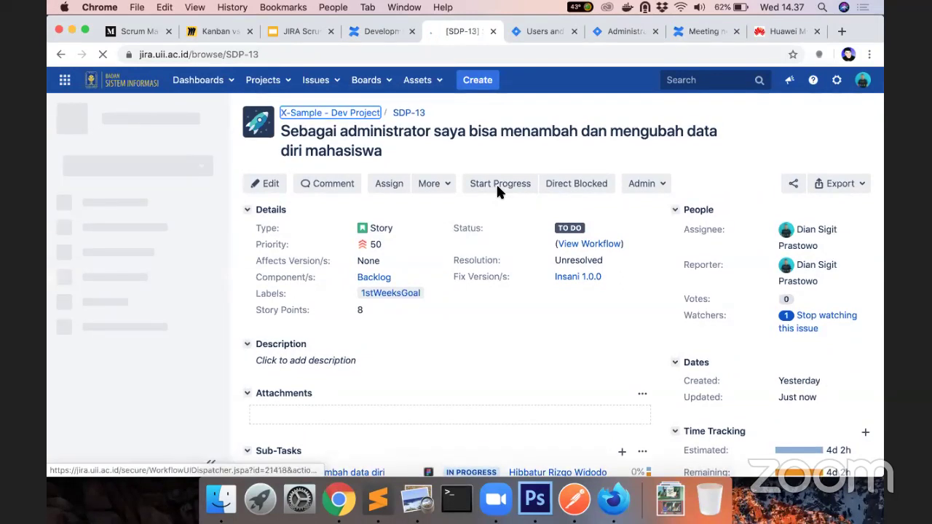
{"action": "left_click", "coordinate": [498, 187]}
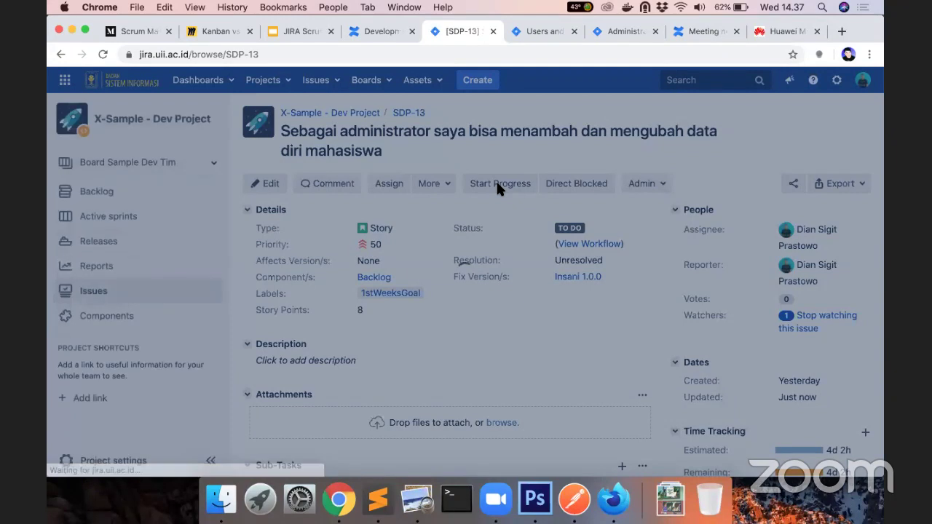
{"action": "left_click", "coordinate": [500, 188]}
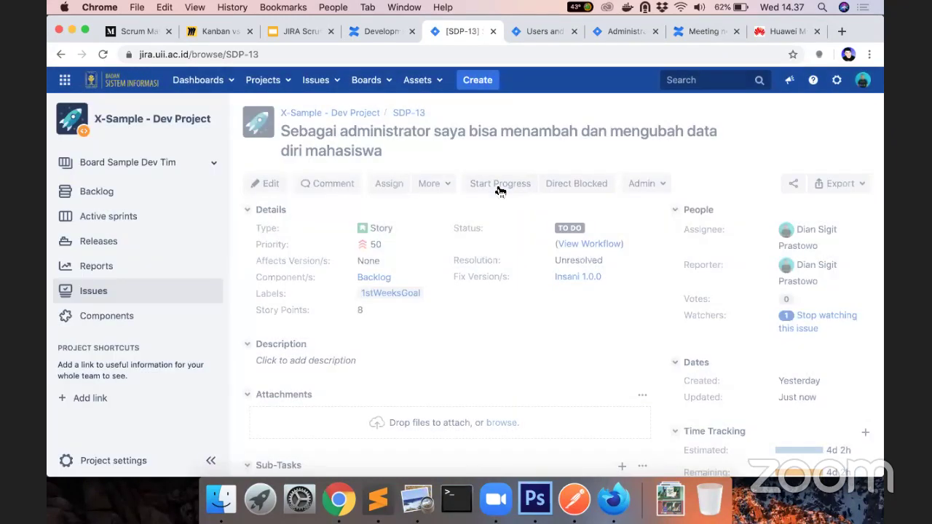
{"action": "left_click", "coordinate": [122, 217]}
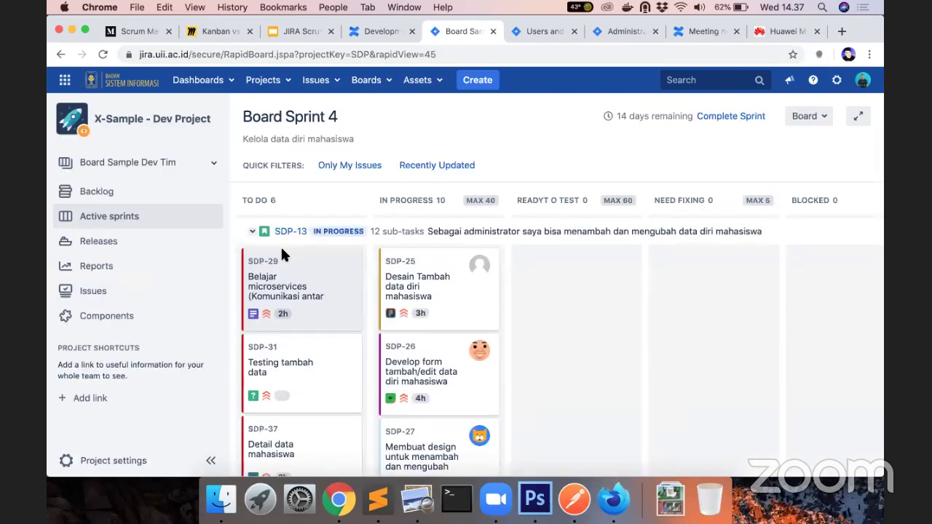
Examine SDP-13's status in its swimlane and look through its To Do and In Progress sub-tasks and their assignees.
{"action": "left_click", "coordinate": [253, 233]}
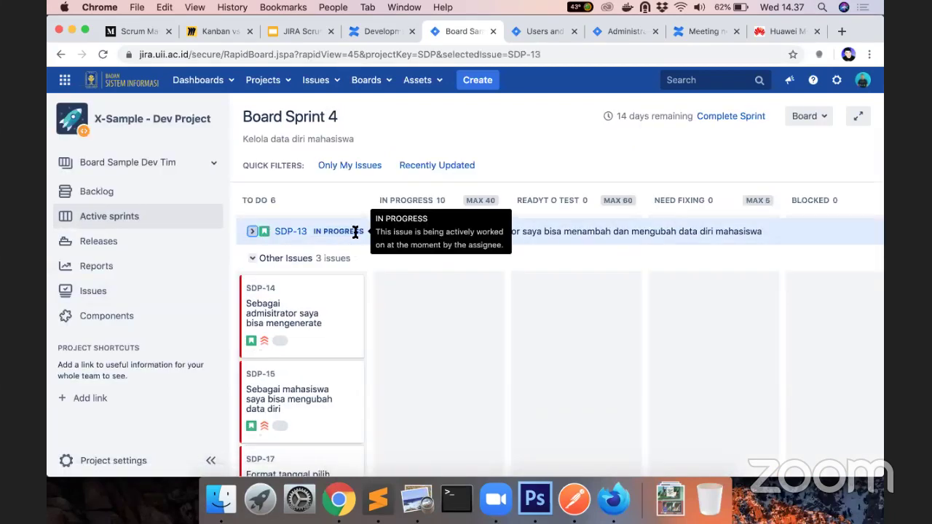
{"action": "left_click", "coordinate": [252, 231]}
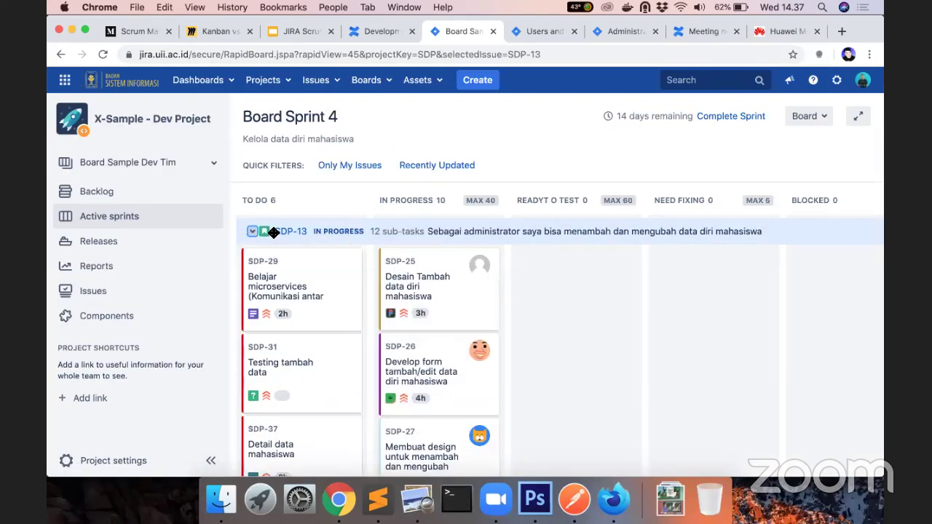
{"action": "scroll", "coordinate": [458, 380], "scroll_direction": "down", "scroll_amount": 8}
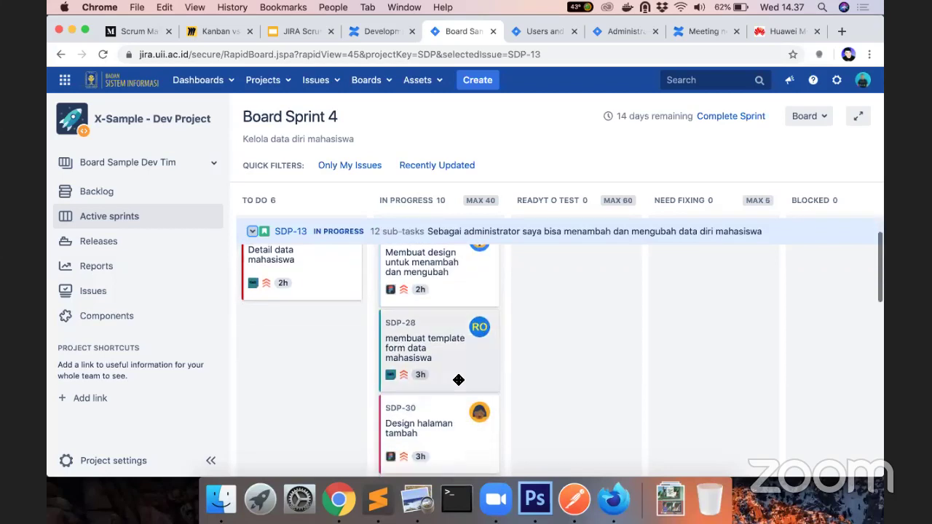
{"action": "scroll", "coordinate": [458, 379], "scroll_direction": "down", "scroll_amount": 5}
{"action": "scroll", "coordinate": [458, 379], "scroll_direction": "up", "scroll_amount": 7}
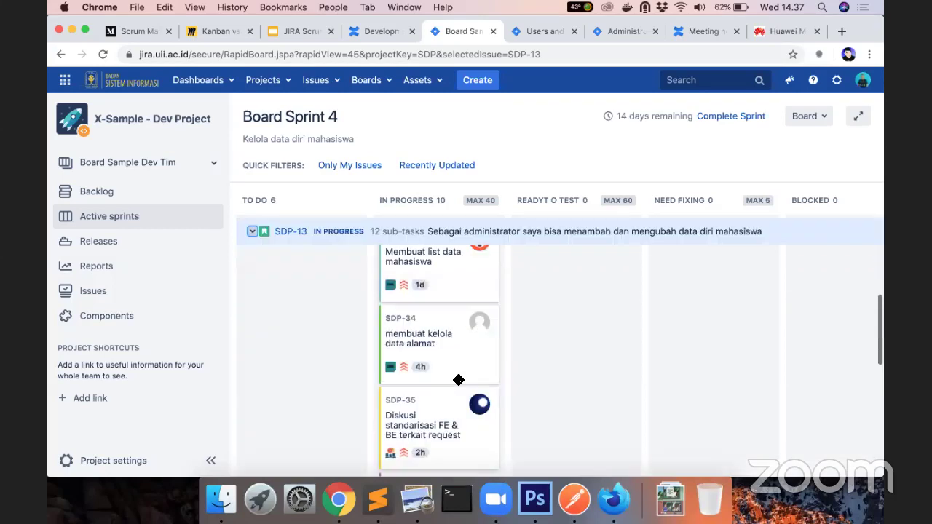
{"action": "scroll", "coordinate": [459, 379], "scroll_direction": "up", "scroll_amount": 3}
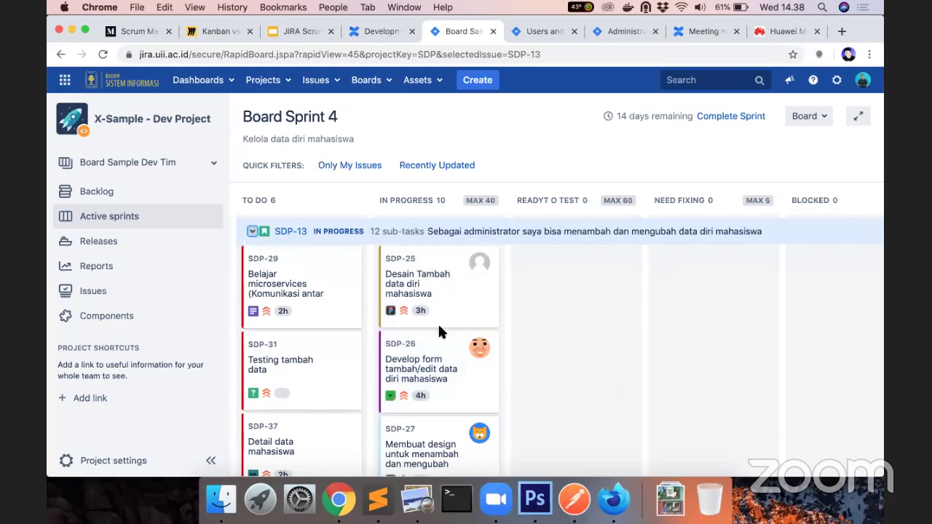
{"action": "scroll", "coordinate": [440, 329], "scroll_direction": "down", "scroll_amount": 5}
{"action": "scroll", "coordinate": [441, 329], "scroll_direction": "up", "scroll_amount": 3}
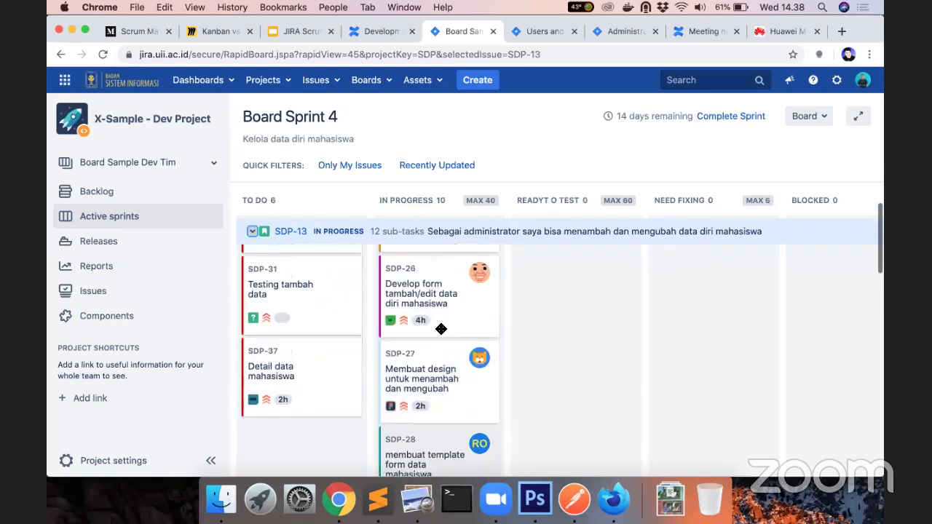
{"action": "scroll", "coordinate": [441, 329], "scroll_direction": "up", "scroll_amount": 2}
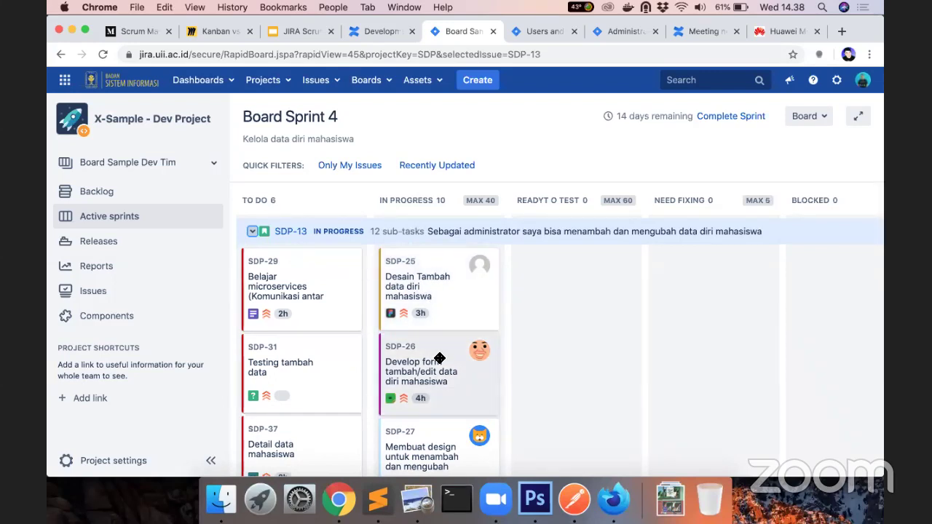
{"action": "scroll", "coordinate": [440, 393], "scroll_direction": "down", "scroll_amount": 5}
{"action": "scroll", "coordinate": [440, 399], "scroll_direction": "down", "scroll_amount": 10}
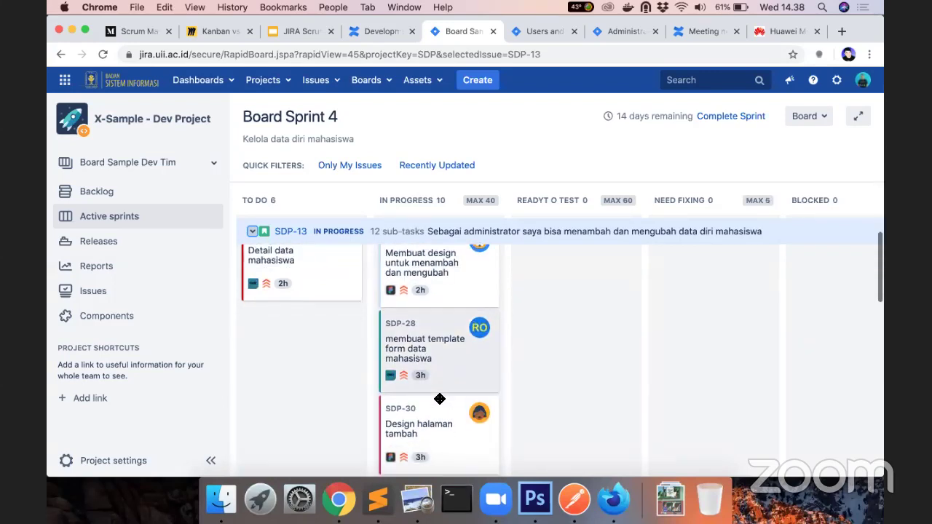
{"action": "scroll", "coordinate": [440, 399], "scroll_direction": "down", "scroll_amount": 2}
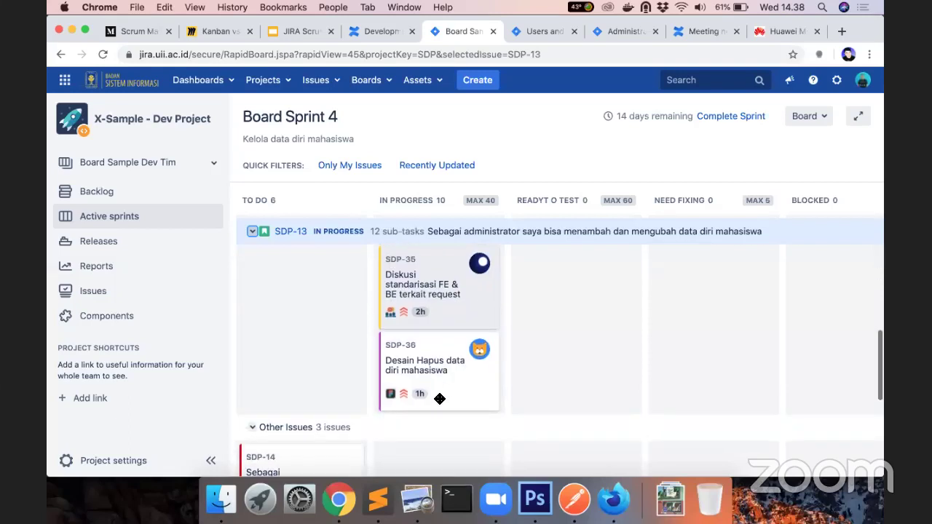
Look through SDP-13's remaining sub-tasks and the Other Issues swimlane on the active sprint board.
{"action": "scroll", "coordinate": [440, 399], "scroll_direction": "up", "scroll_amount": 3}
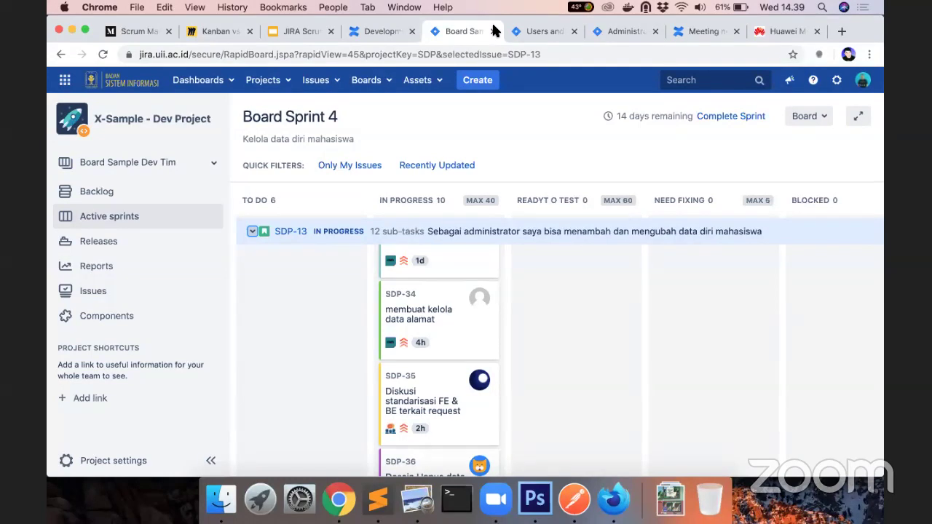
{"action": "scroll", "coordinate": [485, 423], "scroll_direction": "down", "scroll_amount": 5}
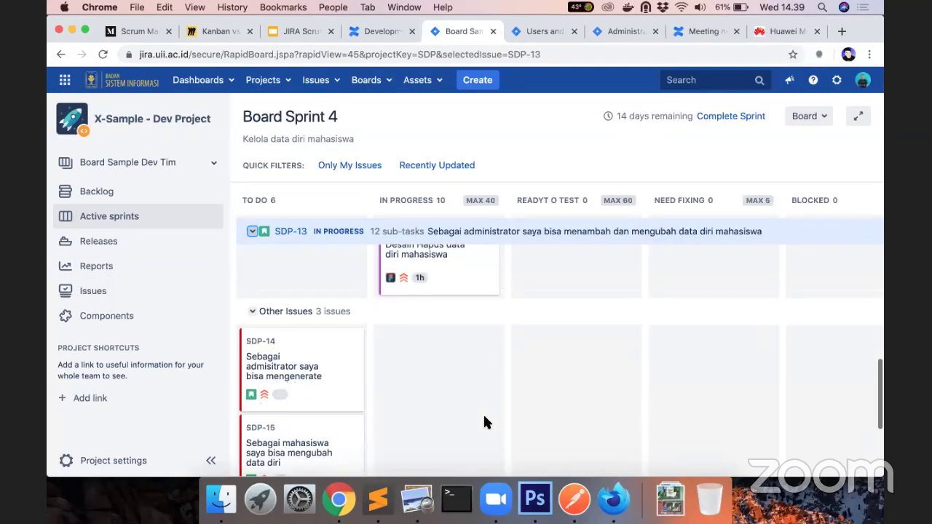
{"action": "scroll", "coordinate": [486, 423], "scroll_direction": "up", "scroll_amount": 3}
{"action": "scroll", "coordinate": [486, 423], "scroll_direction": "up", "scroll_amount": 6}
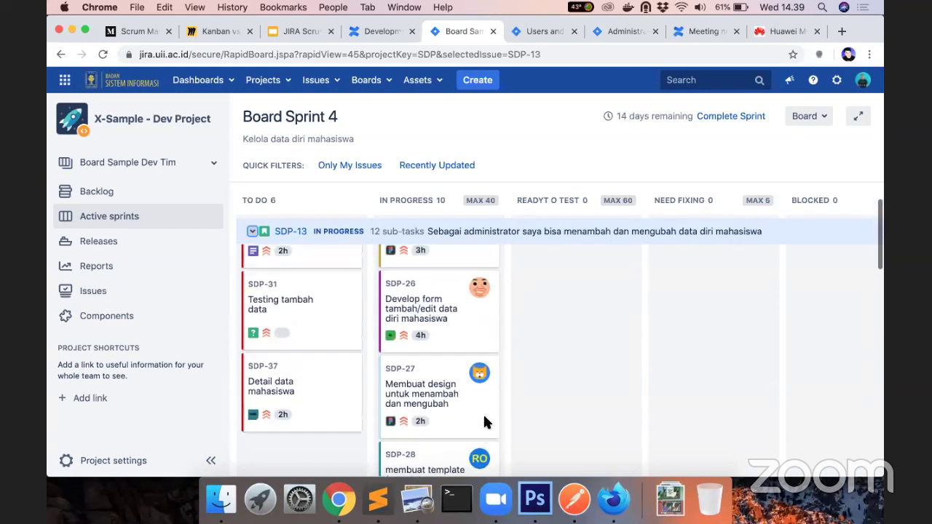
{"action": "scroll", "coordinate": [486, 422], "scroll_direction": "down", "scroll_amount": 1}
{"action": "scroll", "coordinate": [486, 423], "scroll_direction": "down", "scroll_amount": 5}
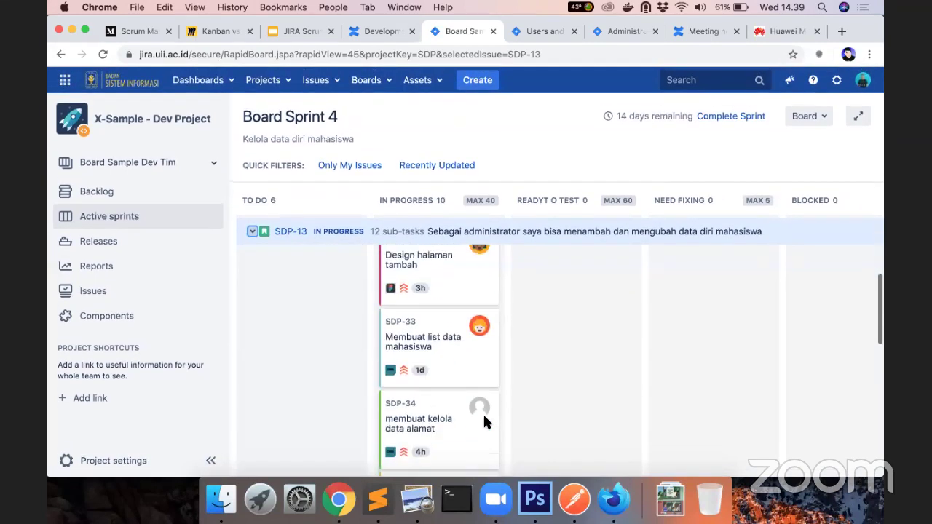
{"action": "scroll", "coordinate": [486, 423], "scroll_direction": "down", "scroll_amount": 2}
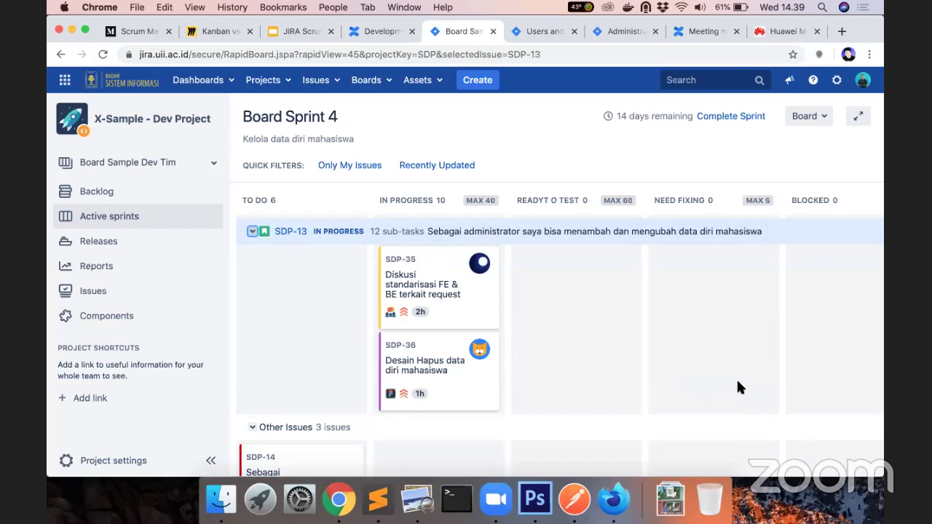
{"action": "scroll", "coordinate": [737, 381], "scroll_direction": "up", "scroll_amount": 2}
{"action": "scroll", "coordinate": [694, 394], "scroll_direction": "down", "scroll_amount": 2}
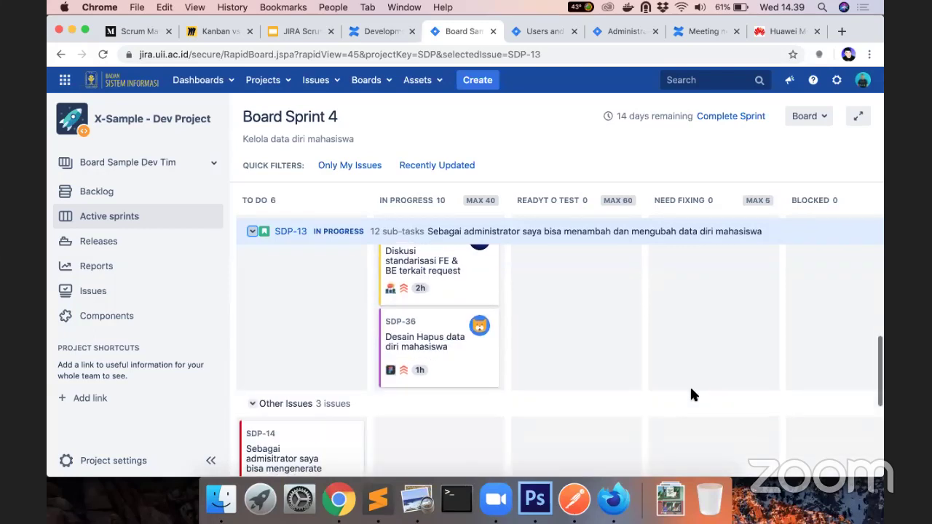
Reload the sprint board and rank sub-task SDP-39 directly above SDP-36 in the In Progress column.
{"action": "left_click", "coordinate": [102, 54]}
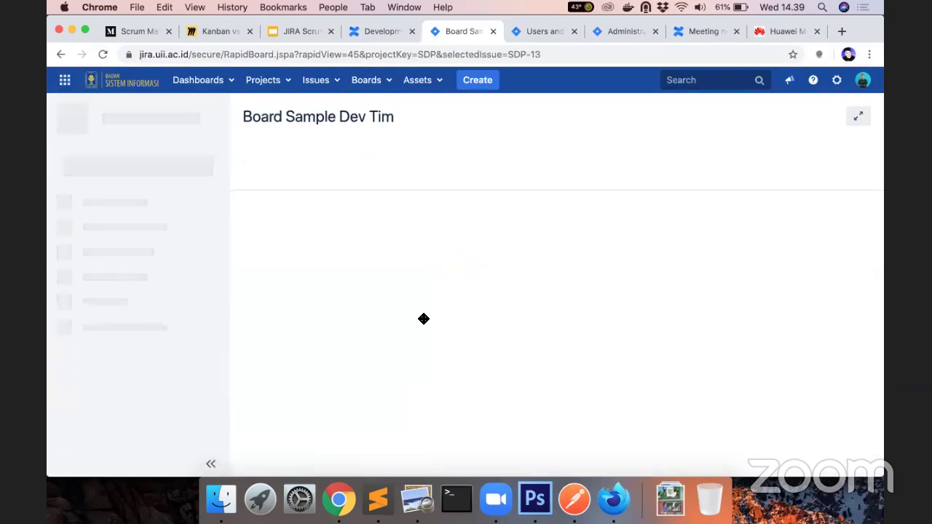
{"action": "scroll", "coordinate": [423, 318], "scroll_direction": "down", "scroll_amount": 3}
{"action": "scroll", "coordinate": [425, 317], "scroll_direction": "up", "scroll_amount": 2}
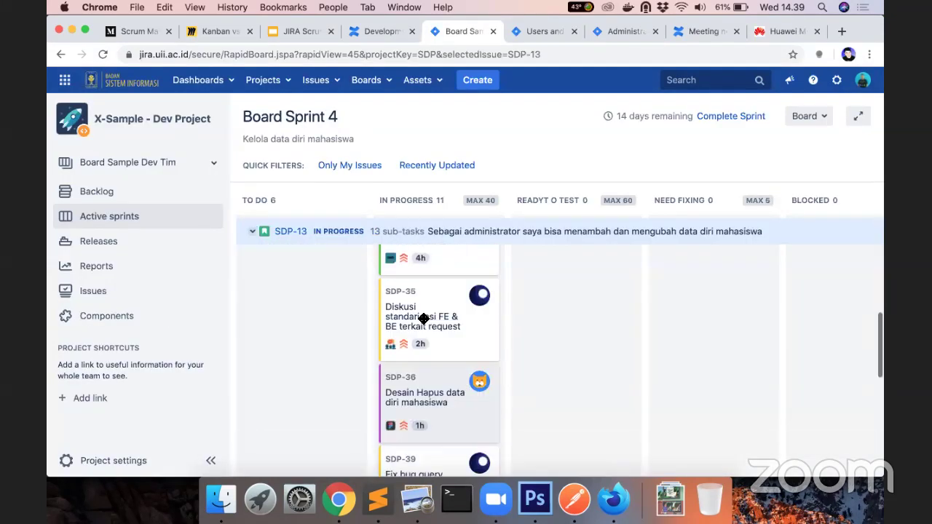
{"action": "scroll", "coordinate": [427, 437], "scroll_direction": "down", "scroll_amount": 1}
{"action": "left_click_drag", "start_coordinate": [427, 444], "coordinate": [429, 350]}
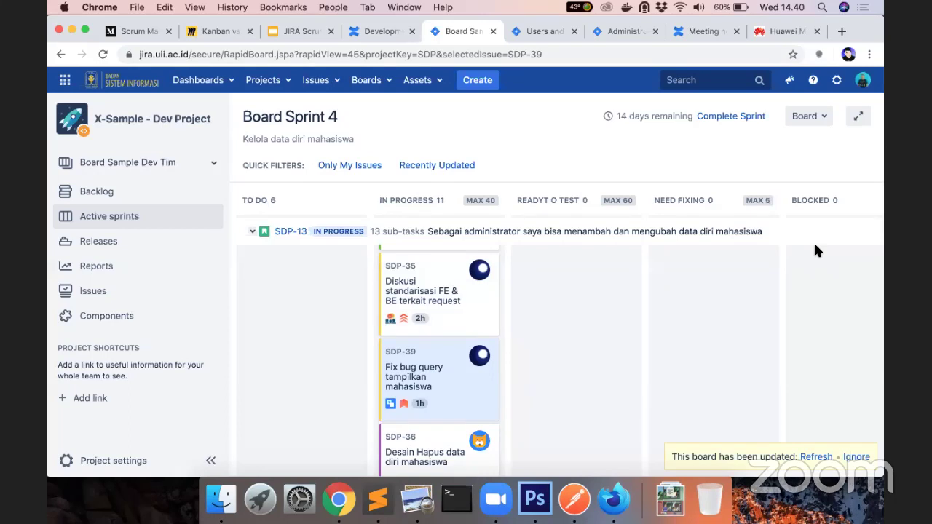
Refresh the active sprint board to load the latest issue updates.
{"action": "left_click", "coordinate": [819, 458]}
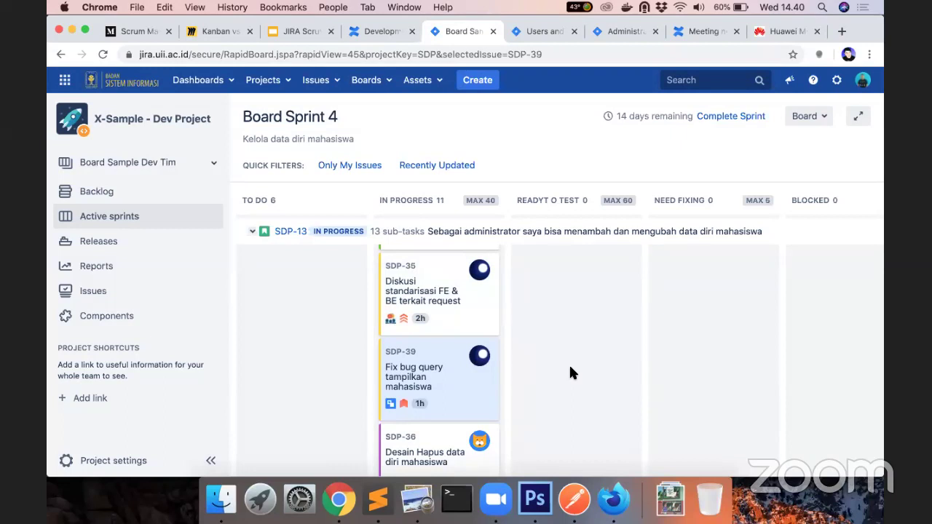
{"action": "scroll", "coordinate": [524, 345], "scroll_direction": "up", "scroll_amount": 3}
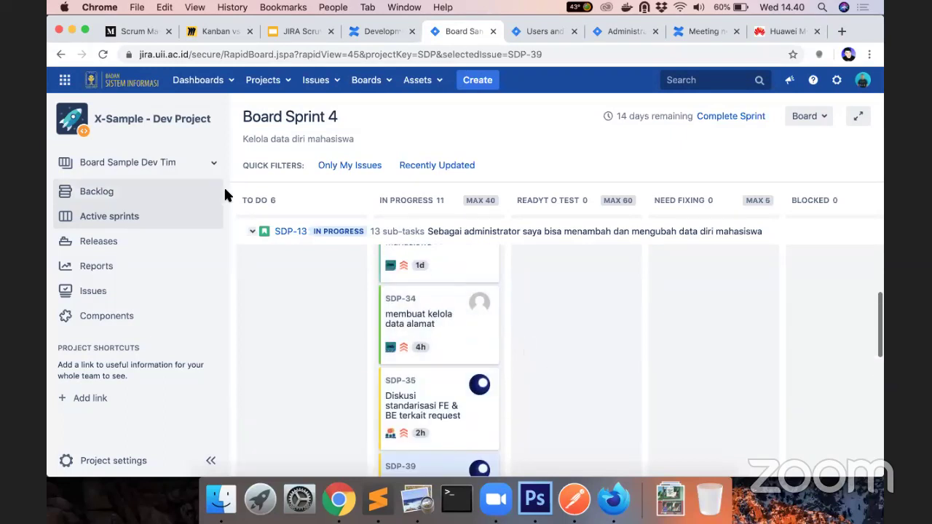
{"action": "left_click", "coordinate": [102, 54]}
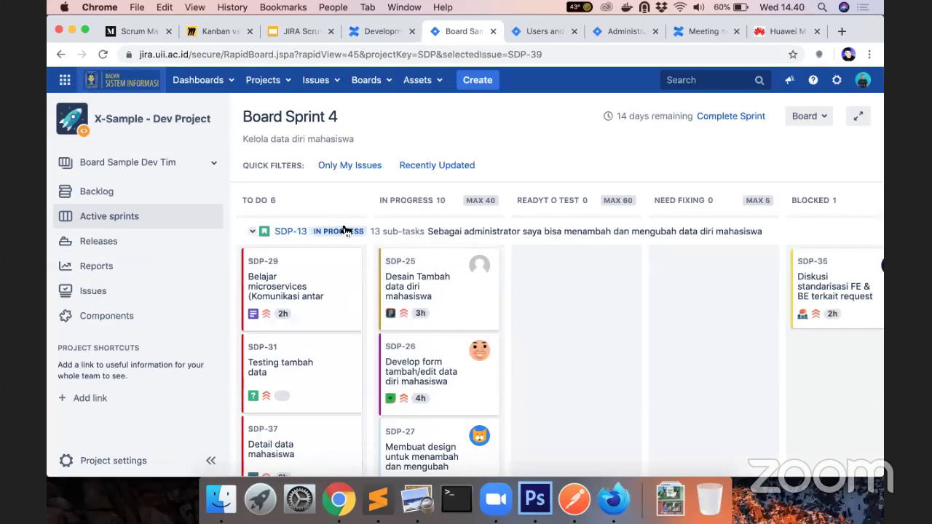
Examine SDP-35 in the Blocked column and compare it with SDP-13's In Progress sub-tasks, including SDP-39.
{"action": "scroll", "coordinate": [596, 355], "scroll_direction": "down", "scroll_amount": 10}
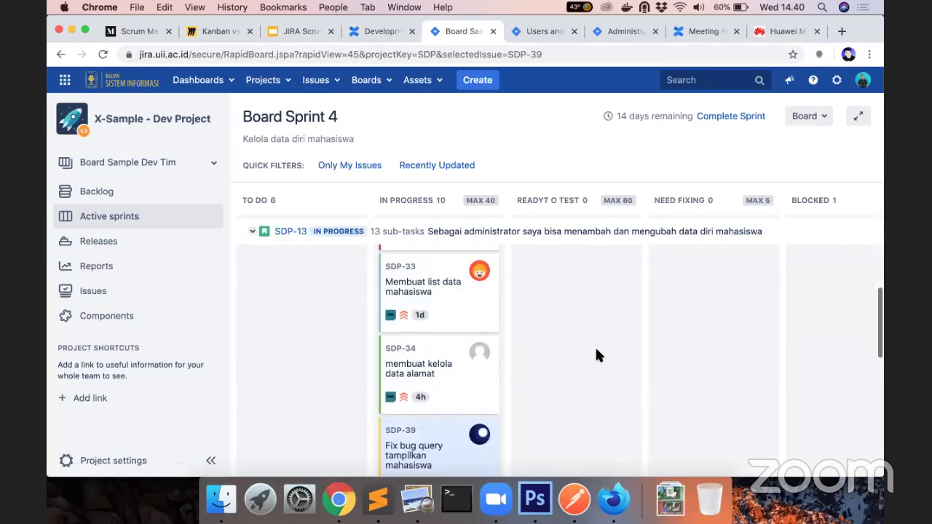
{"action": "scroll", "coordinate": [597, 355], "scroll_direction": "right", "scroll_amount": 4}
{"action": "scroll", "coordinate": [596, 355], "scroll_direction": "up", "scroll_amount": 3}
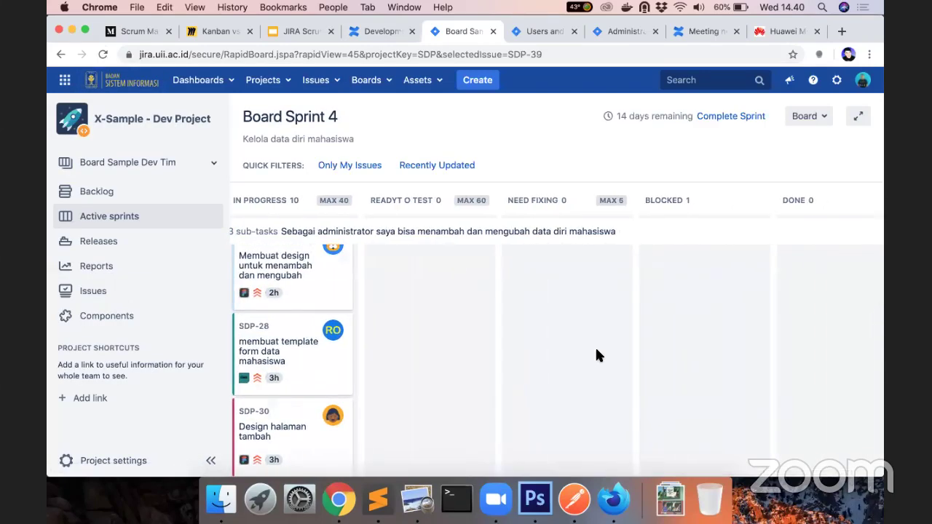
{"action": "scroll", "coordinate": [573, 324], "scroll_direction": "up", "scroll_amount": 5}
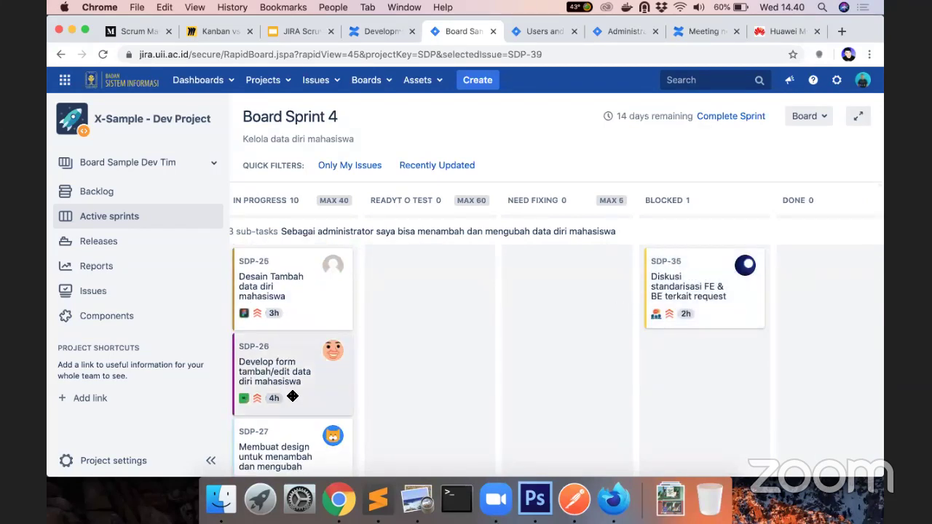
{"action": "scroll", "coordinate": [293, 397], "scroll_direction": "down", "scroll_amount": 5}
{"action": "scroll", "coordinate": [292, 396], "scroll_direction": "up", "scroll_amount": 5}
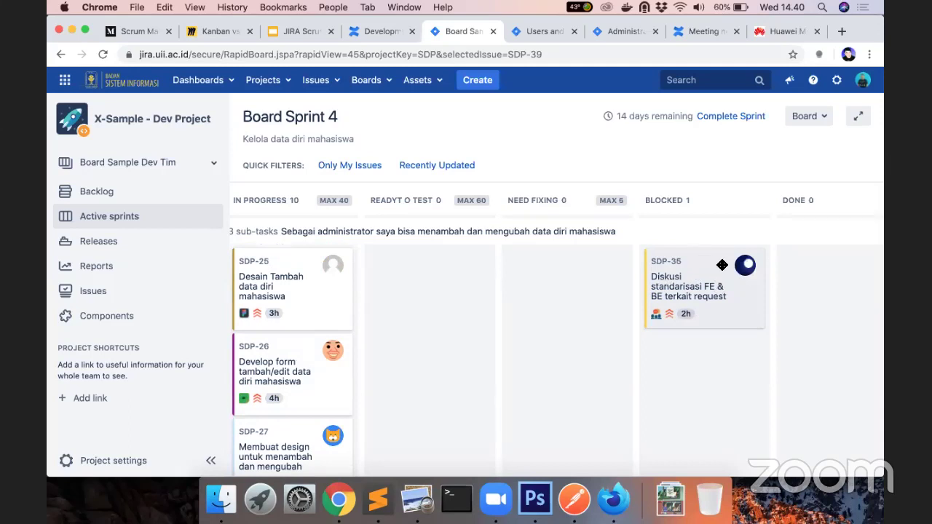
{"action": "scroll", "coordinate": [306, 349], "scroll_direction": "down", "scroll_amount": 5}
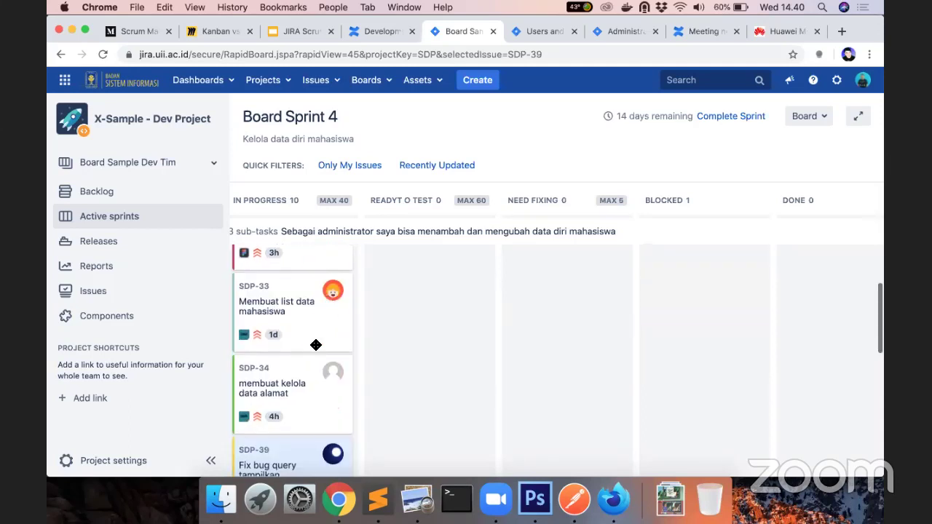
{"action": "scroll", "coordinate": [301, 361], "scroll_direction": "down", "scroll_amount": 4}
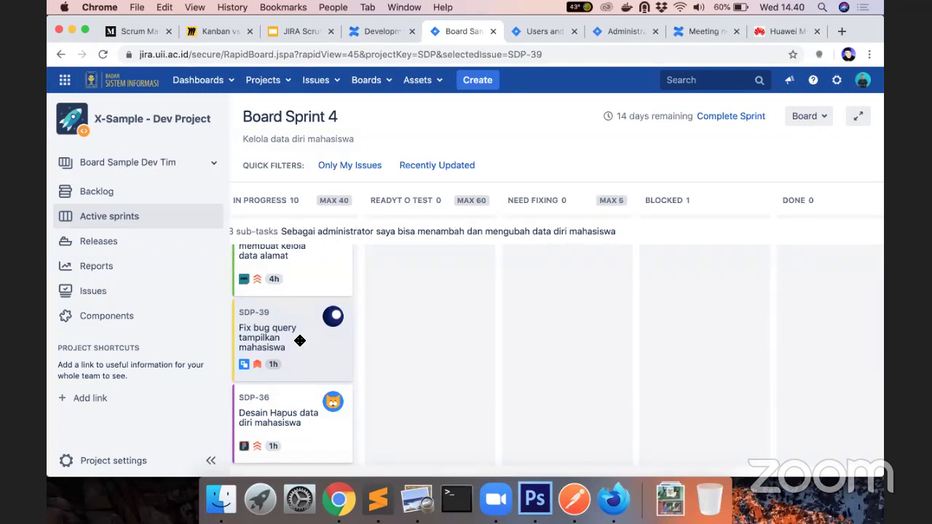
{"action": "scroll", "coordinate": [710, 368], "scroll_direction": "up", "scroll_amount": 5}
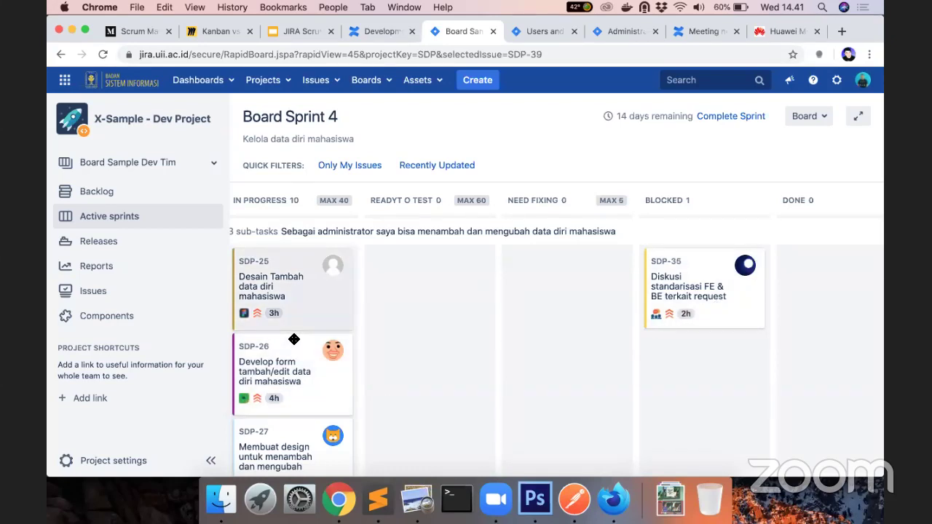
Collapse the project sidebar to widen the board and look over all columns of SDP-13's swimlane.
{"action": "left_click", "coordinate": [210, 460]}
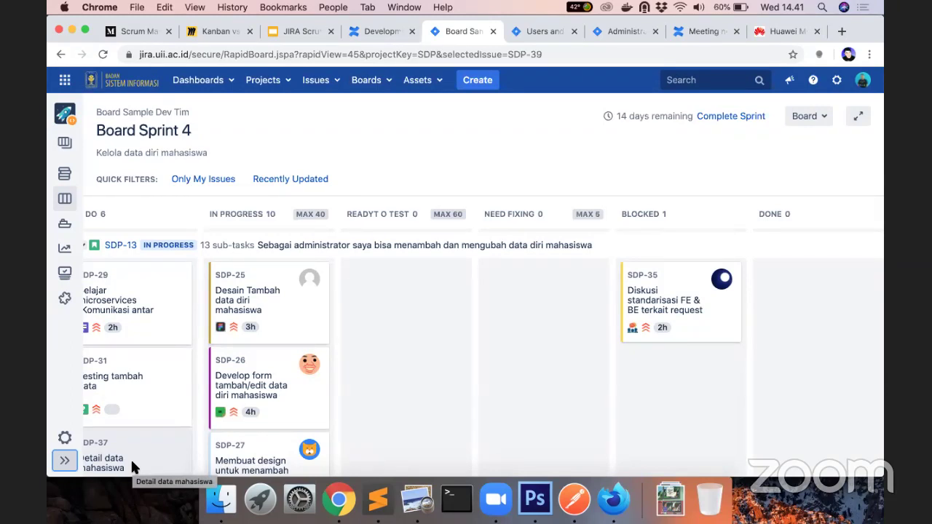
{"action": "mouse_move", "coordinate": [310, 365]}
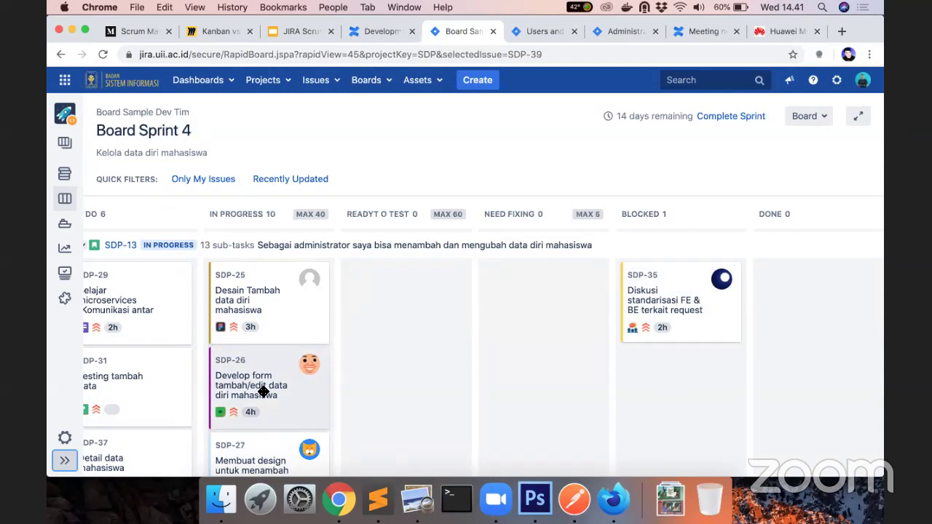
{"action": "scroll", "coordinate": [264, 392], "scroll_direction": "left", "scroll_amount": 1}
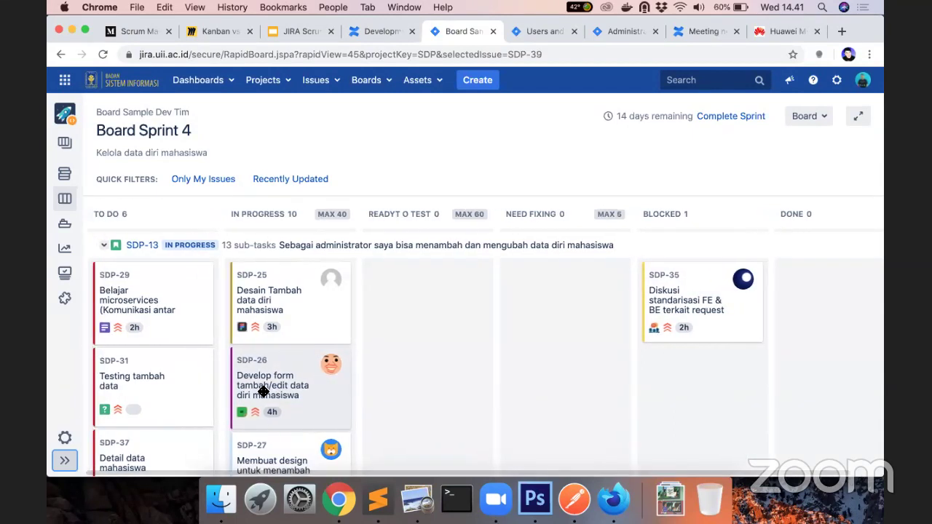
{"action": "scroll", "coordinate": [264, 391], "scroll_direction": "down", "scroll_amount": 5}
{"action": "scroll", "coordinate": [264, 392], "scroll_direction": "up", "scroll_amount": 5}
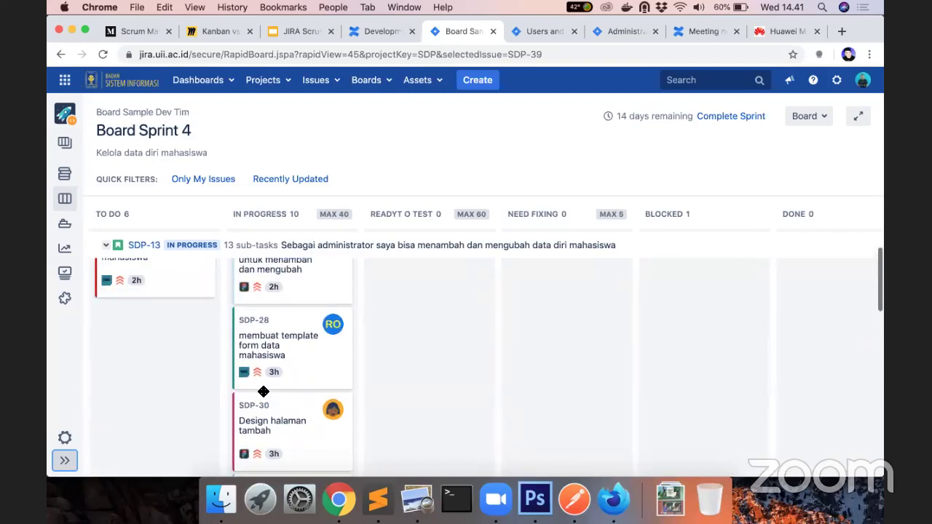
{"action": "scroll", "coordinate": [292, 349], "scroll_direction": "up", "scroll_amount": 2}
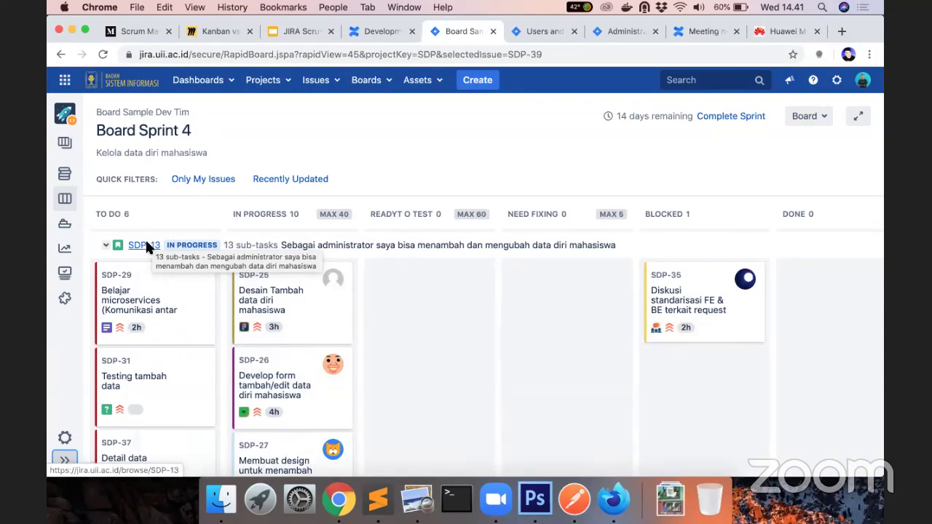
Open SDP-13's details and start a new sub-task with the issue type View.
{"action": "left_click", "coordinate": [145, 245]}
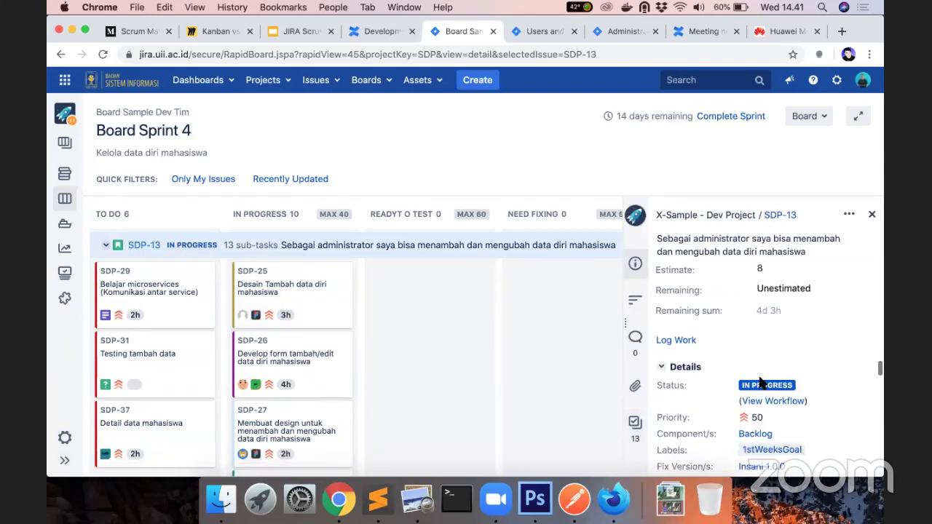
{"action": "scroll", "coordinate": [759, 382], "scroll_direction": "down", "scroll_amount": 10}
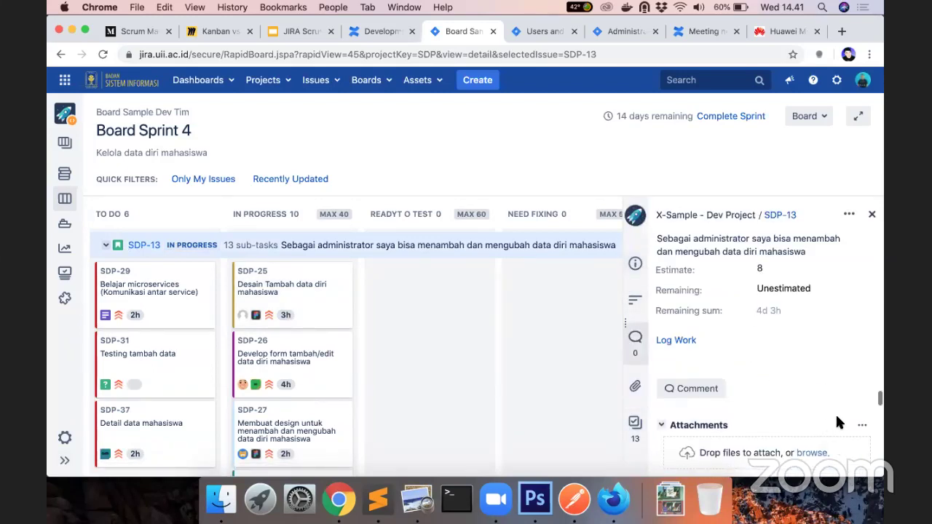
{"action": "scroll", "coordinate": [869, 392], "scroll_direction": "down", "scroll_amount": 3}
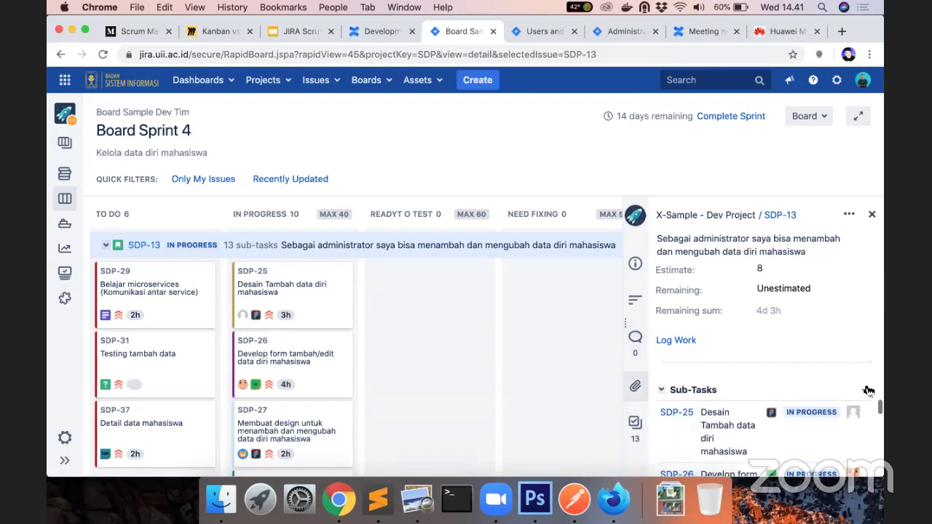
{"action": "left_click", "coordinate": [866, 390]}
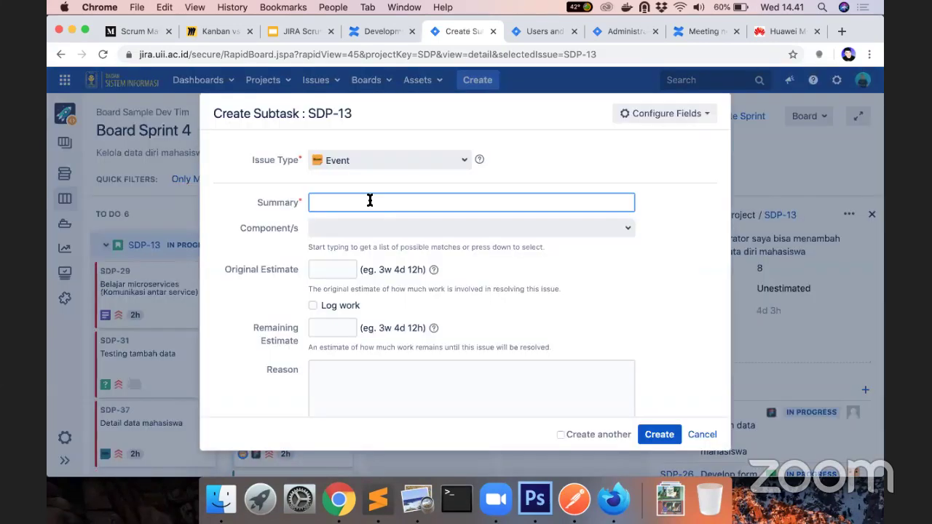
{"action": "left_click", "coordinate": [462, 164]}
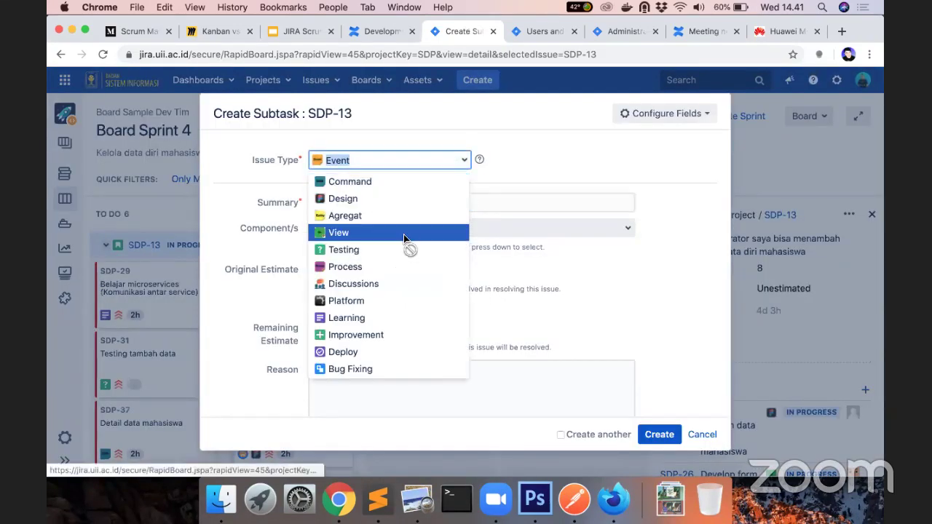
{"action": "left_click", "coordinate": [404, 235]}
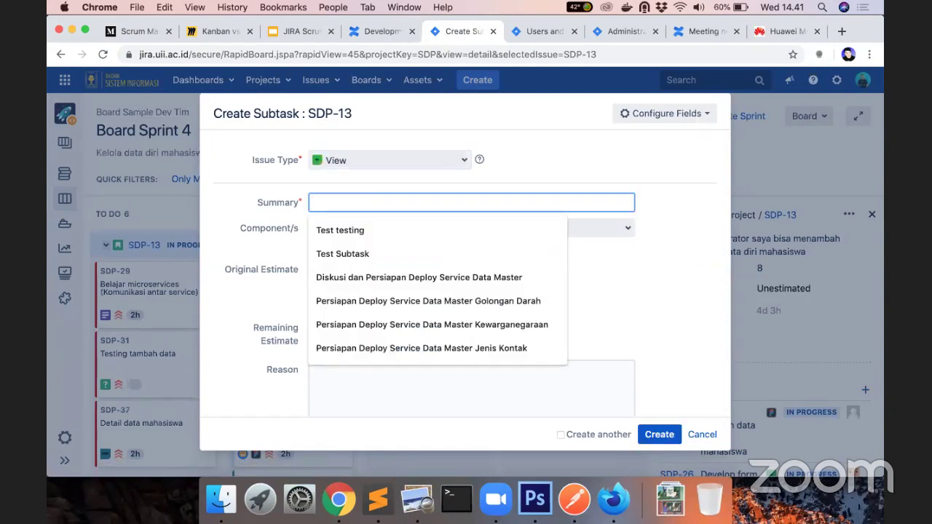
Enter "Membuat tampilan generate NIM" as the summary of the new SDP-13 sub-task.
{"action": "type", "text": "Mmenu"}
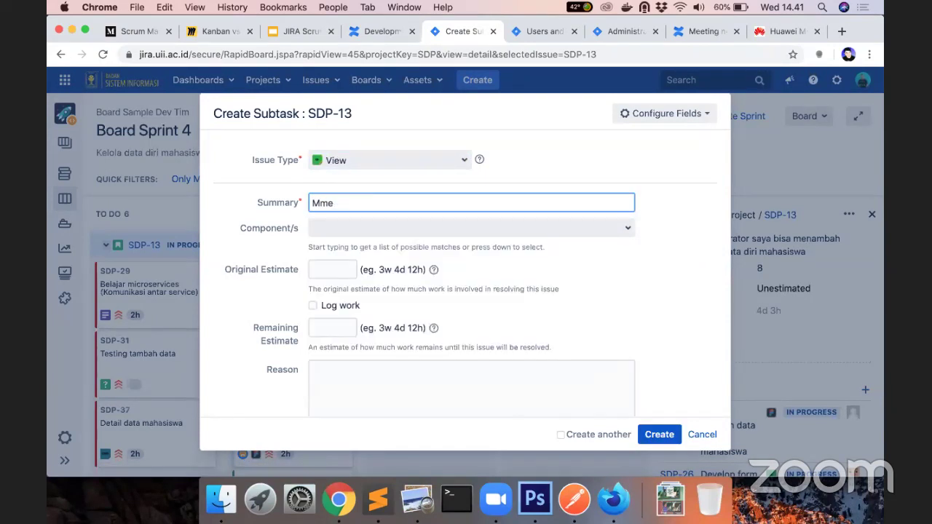
{"action": "key", "text": "BackSpace"}
{"action": "type", "text": "embuat "}
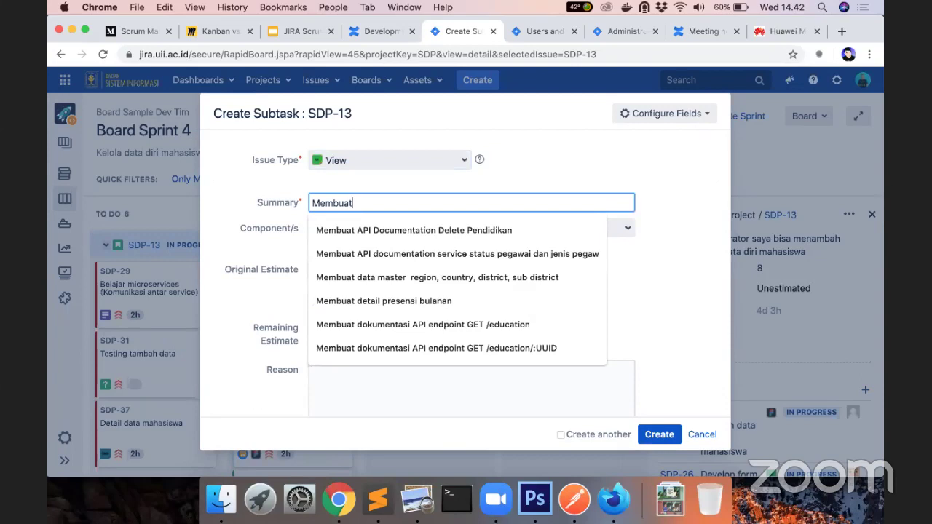
{"action": "type", "text": "t"}
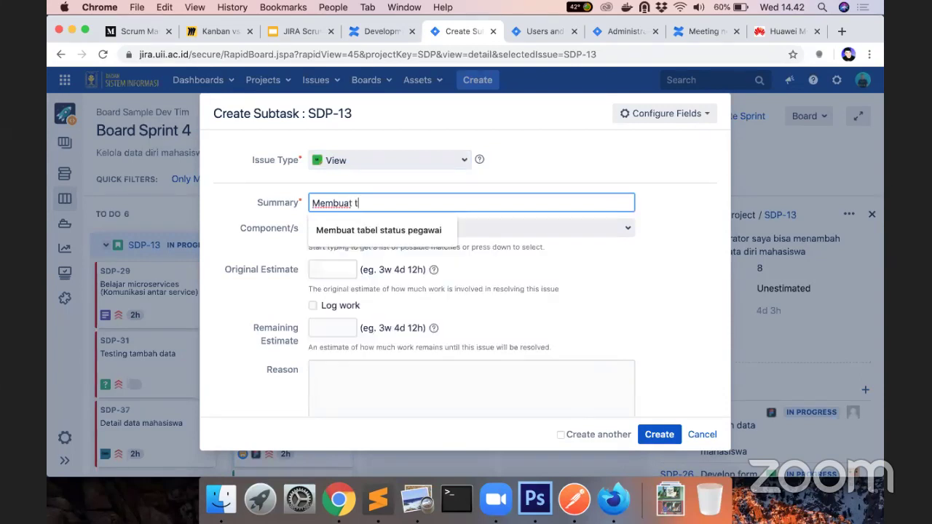
{"action": "type", "text": "ampilan e"}
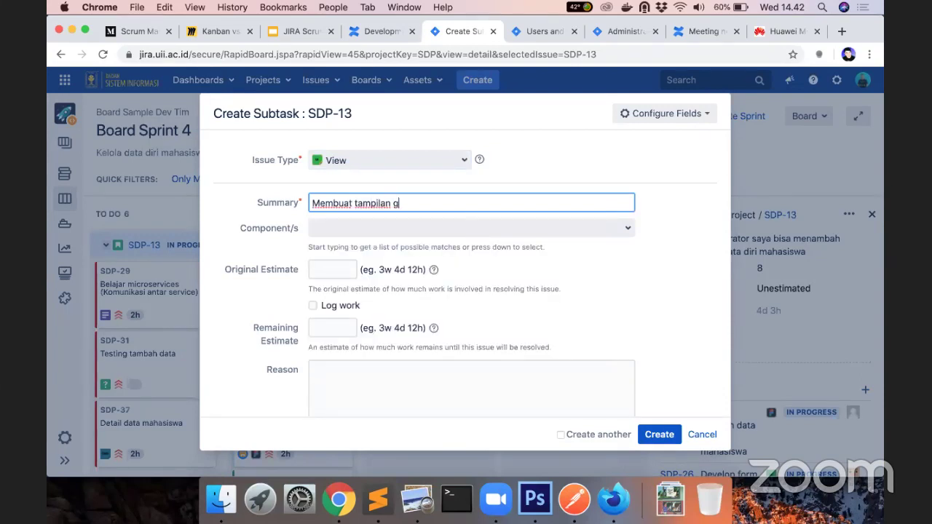
{"action": "type", "text": "enerate NIM"}
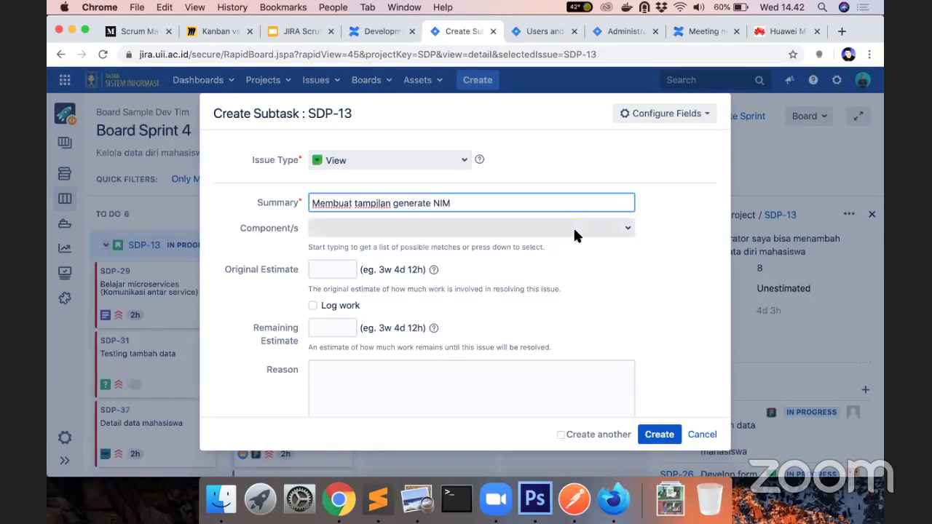
Assign the Front End component and a 5h original estimate to the generate NIM sub-task and create it.
{"action": "left_click", "coordinate": [628, 228]}
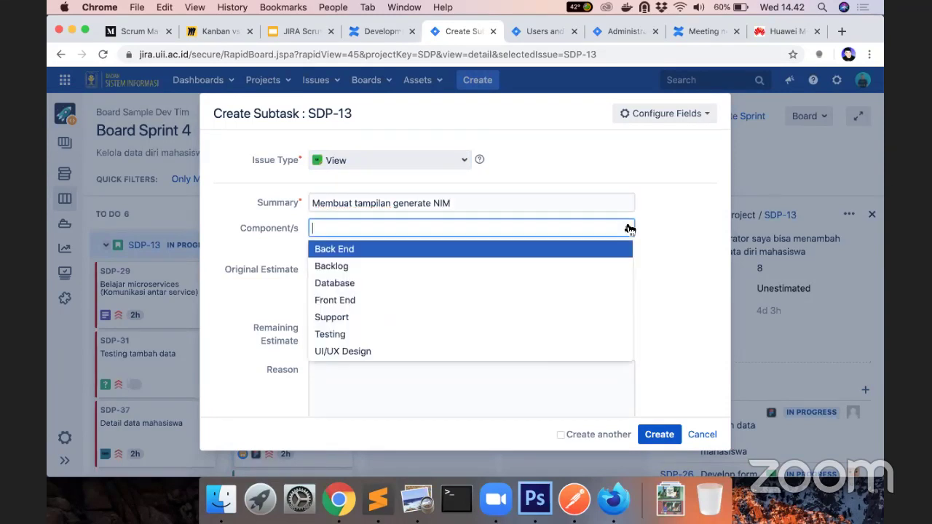
{"action": "left_click", "coordinate": [502, 300]}
{"action": "left_click", "coordinate": [319, 267]}
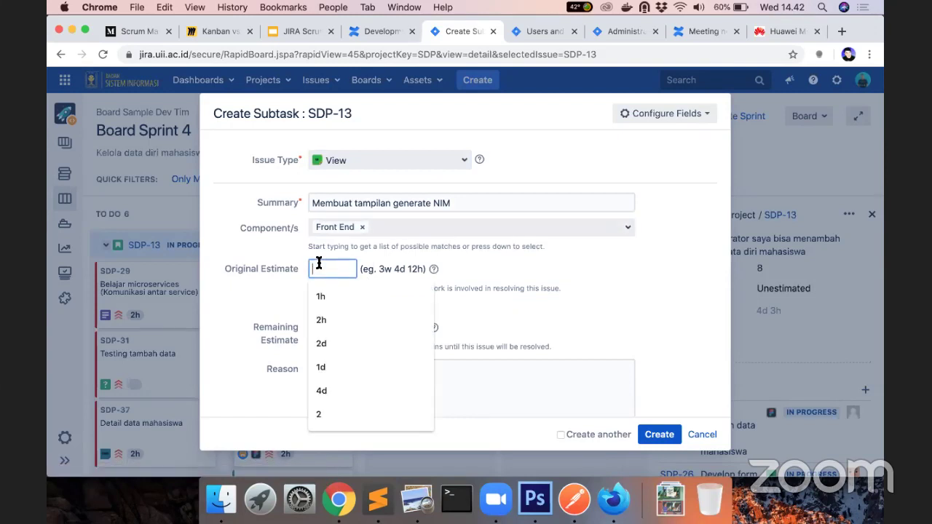
{"action": "type", "text": "5h"}
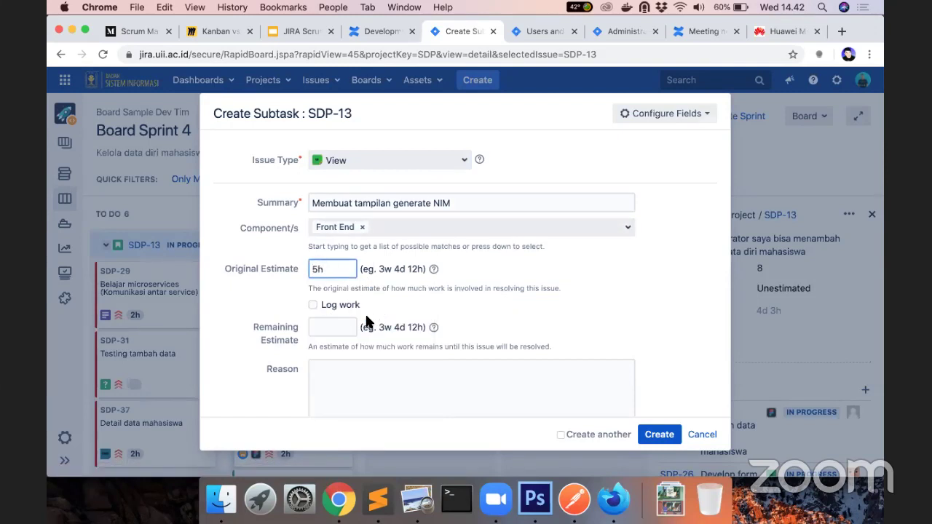
{"action": "left_click", "coordinate": [645, 437]}
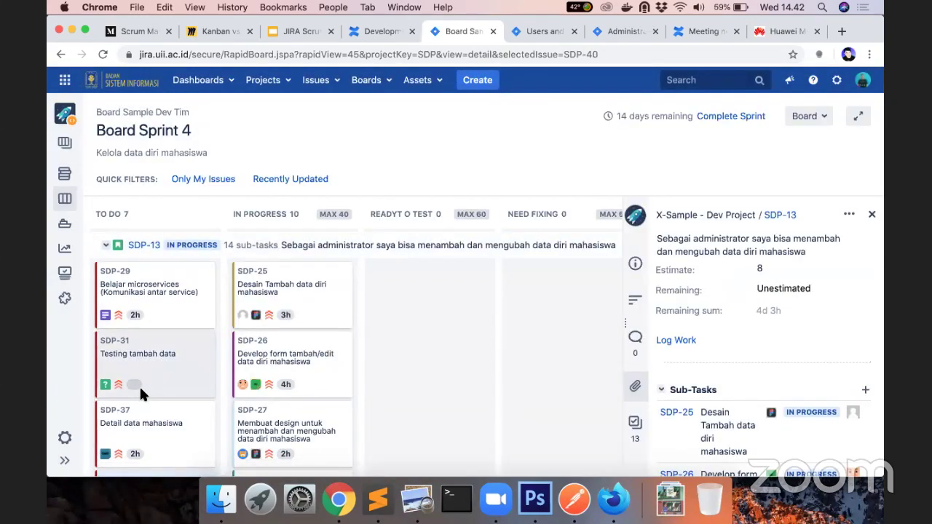
Move the "Membuat tampilan generate NIM" sub-task from To Do to In Progress, check its place in the column and close its details.
{"action": "left_click_drag", "start_coordinate": [141, 326], "coordinate": [270, 360]}
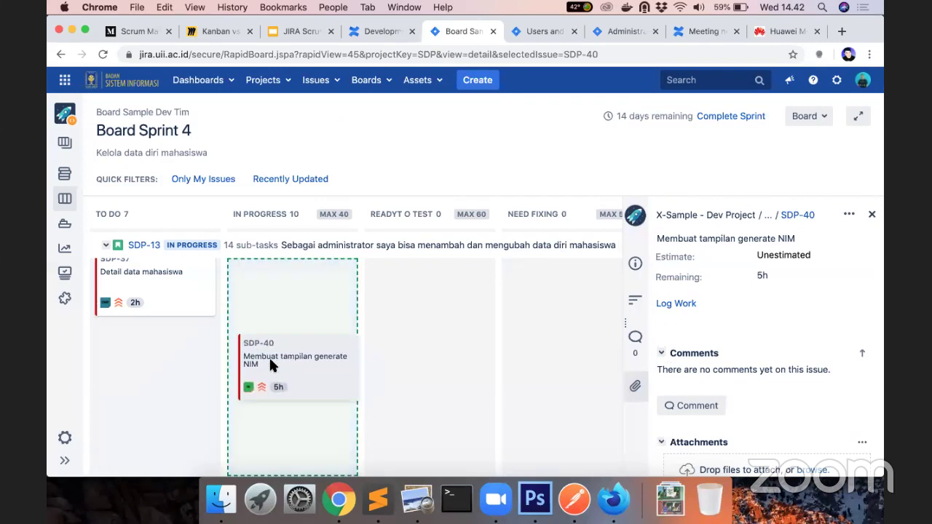
{"action": "left_click_drag", "start_coordinate": [379, 415], "coordinate": [378, 416]}
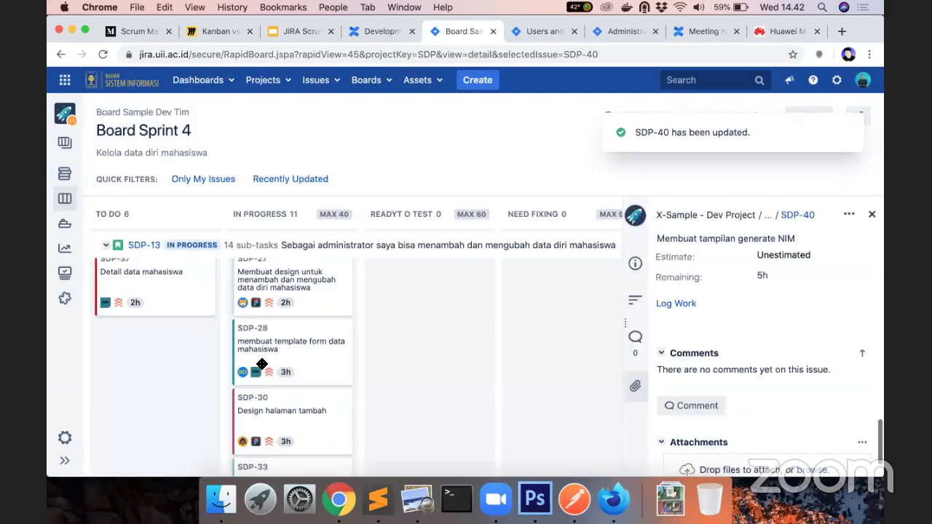
{"action": "scroll", "coordinate": [260, 369], "scroll_direction": "down", "scroll_amount": 5}
{"action": "scroll", "coordinate": [260, 369], "scroll_direction": "up", "scroll_amount": 4}
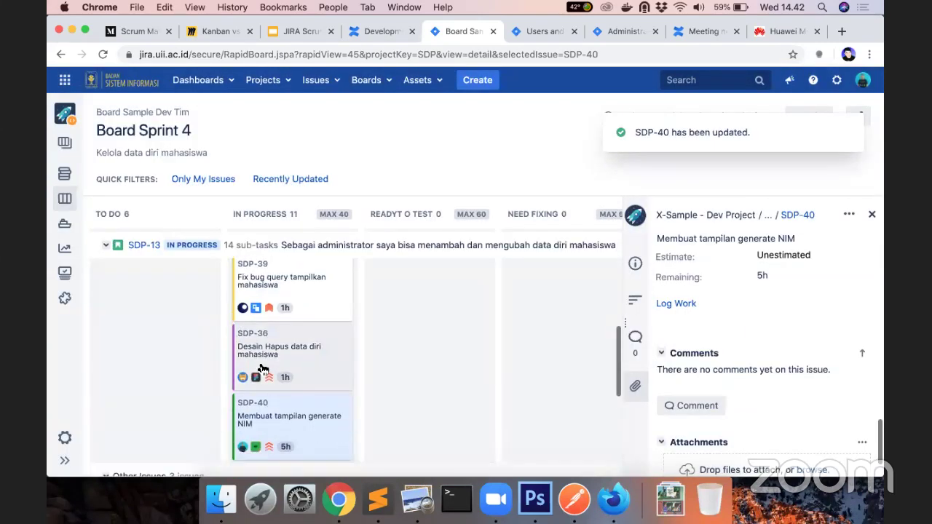
{"action": "scroll", "coordinate": [262, 368], "scroll_direction": "up", "scroll_amount": 10}
{"action": "scroll", "coordinate": [262, 364], "scroll_direction": "down", "scroll_amount": 4}
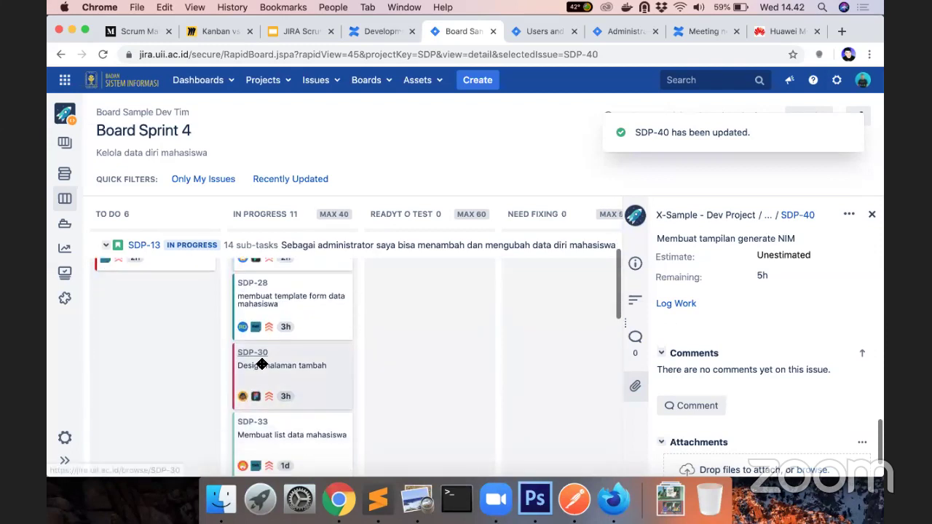
{"action": "scroll", "coordinate": [262, 364], "scroll_direction": "down", "scroll_amount": 8}
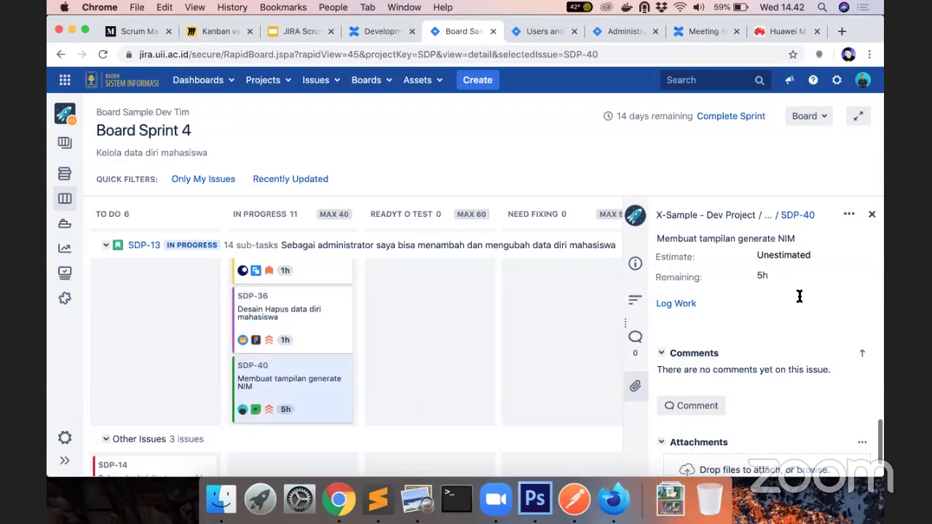
{"action": "left_click", "coordinate": [871, 212]}
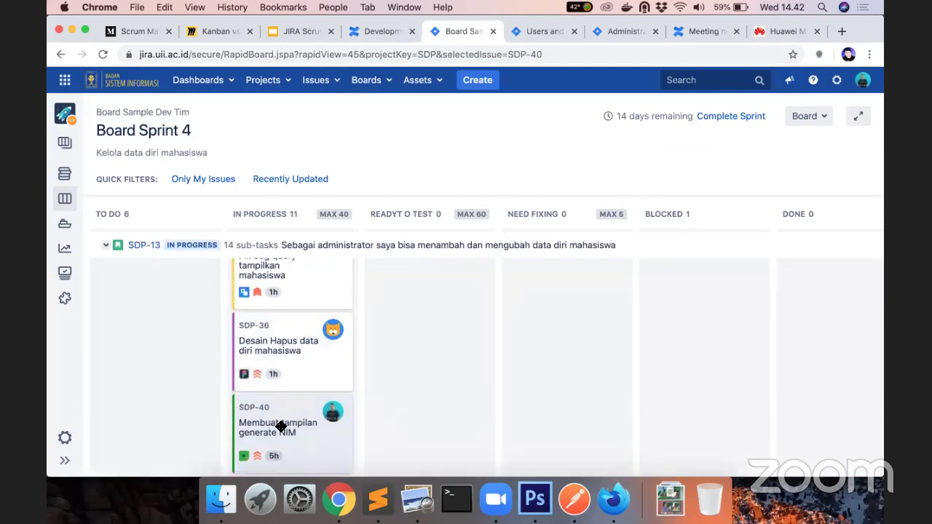
{"action": "left_click_drag", "start_coordinate": [283, 427], "coordinate": [697, 332]}
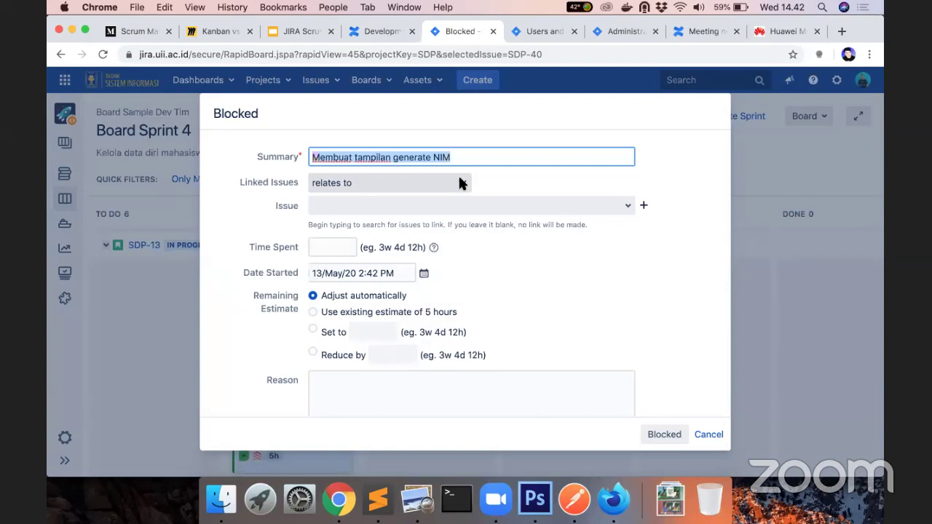
{"action": "left_click", "coordinate": [460, 182]}
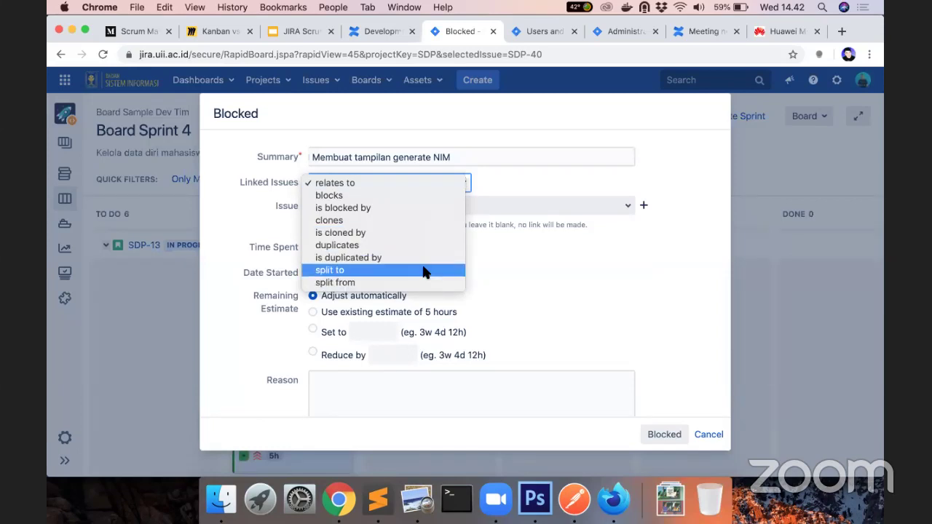
{"action": "key", "text": "Escape"}
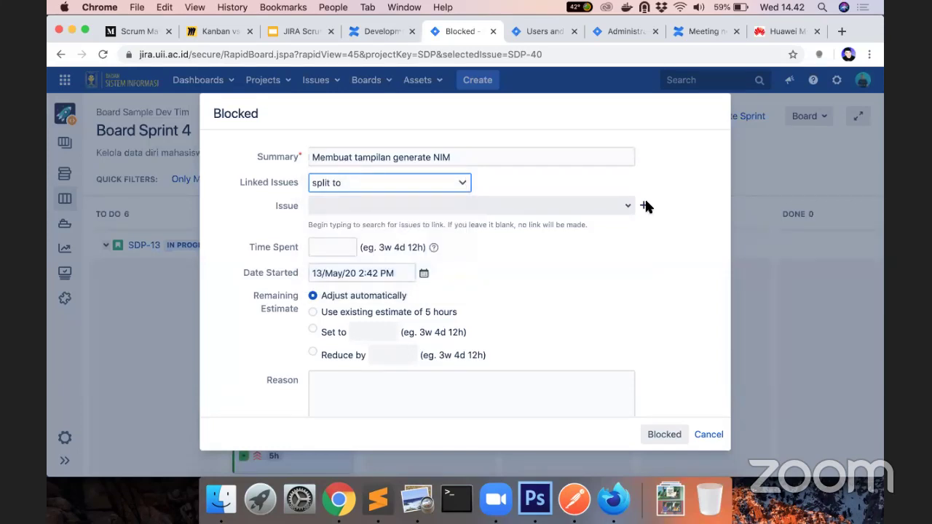
{"action": "left_click", "coordinate": [644, 206]}
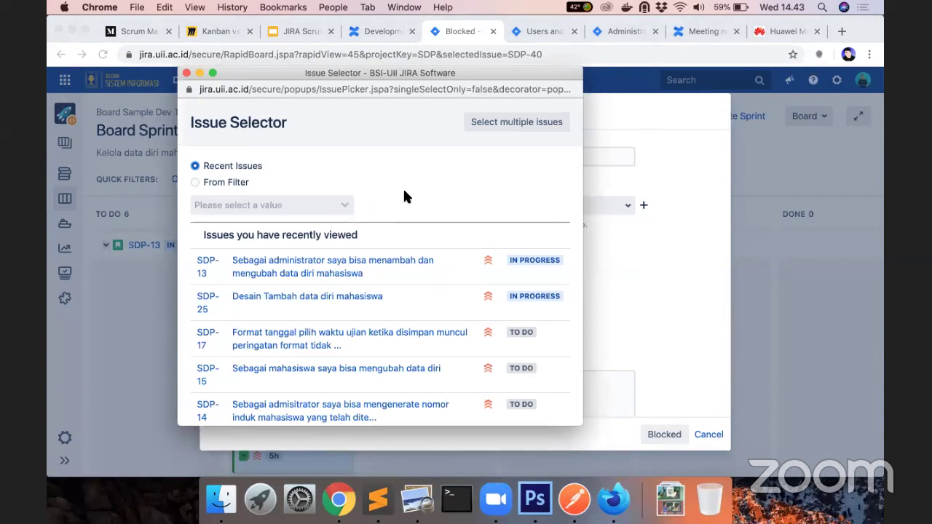
{"action": "left_click", "coordinate": [186, 73]}
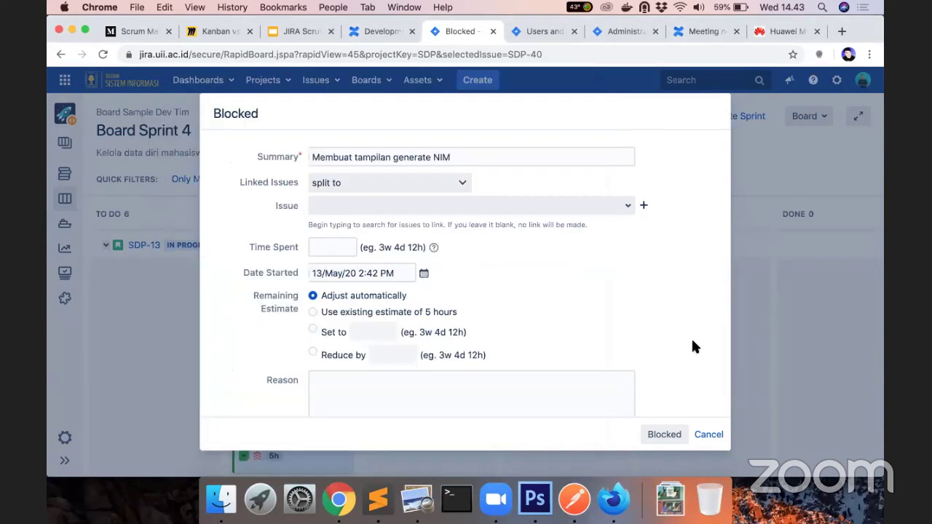
{"action": "left_click", "coordinate": [709, 434]}
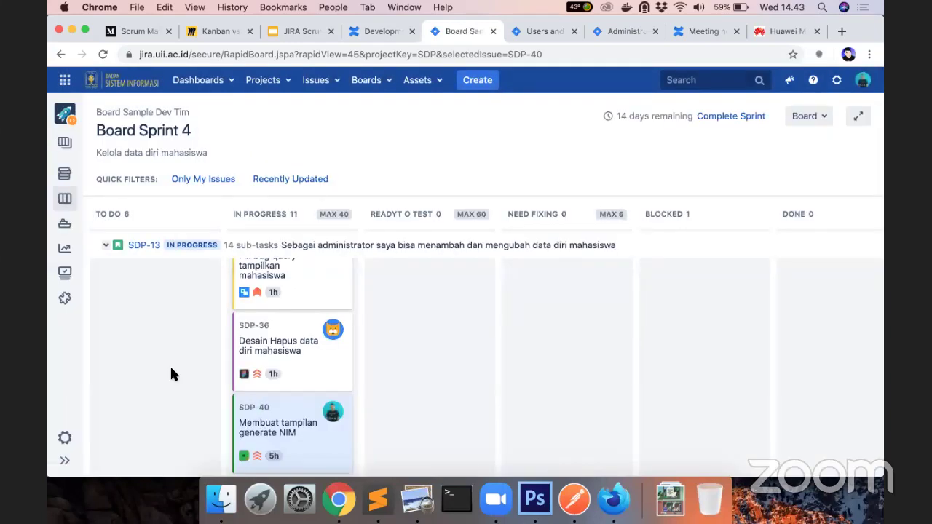
Start another View sub-task under SDP-13 with the summary "Membuat fungsi tombol generate NIK".
{"action": "left_click", "coordinate": [138, 245]}
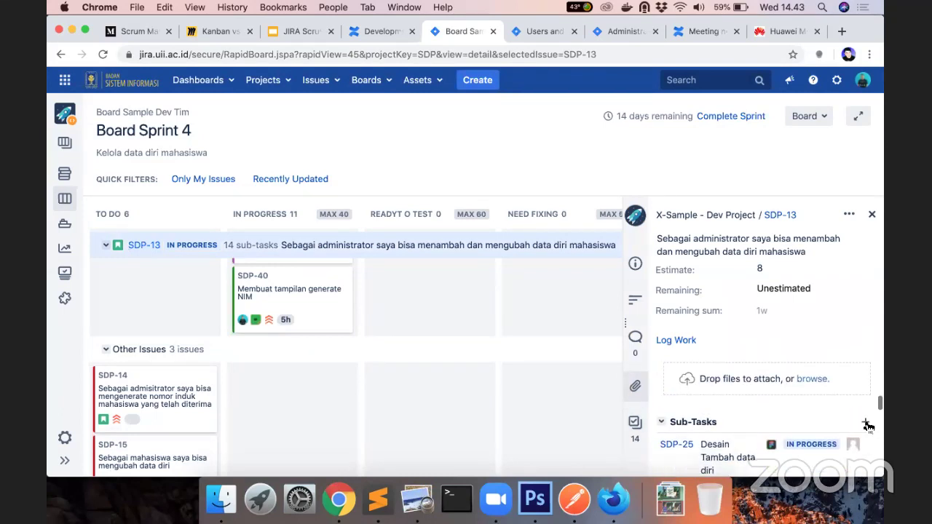
{"action": "left_click", "coordinate": [866, 424]}
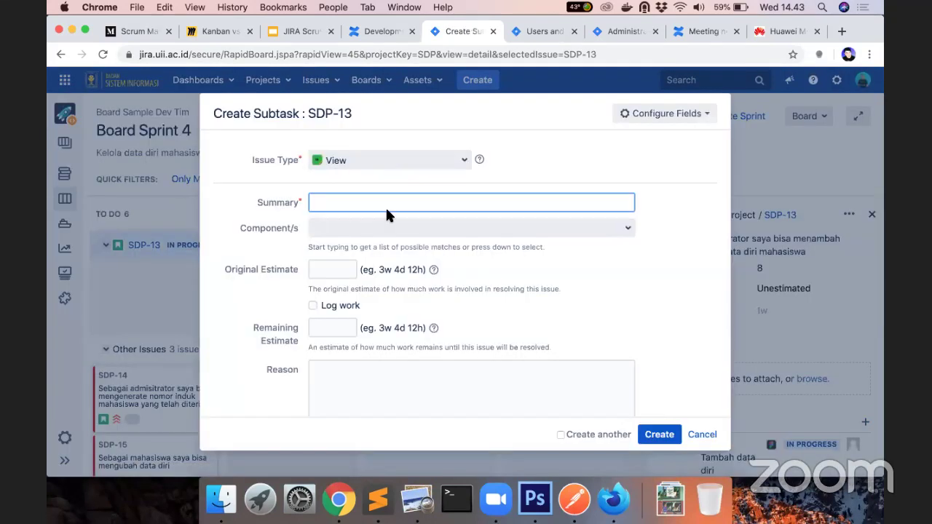
{"action": "type", "text": "Membe"}
{"action": "key", "text": "BackSpace"}
{"action": "type", "text": "uat tom"}
{"action": "key", "text": "BackSpace"}
{"action": "key", "text": "BackSpace"}
{"action": "key", "text": "BackSpace"}
{"action": "type", "text": "fungsi"}
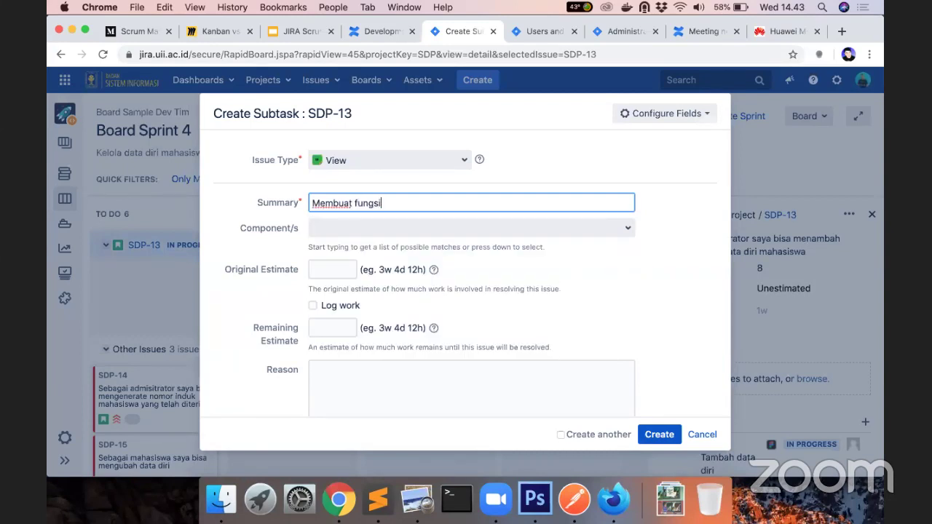
{"action": "type", "text": " tombol g"}
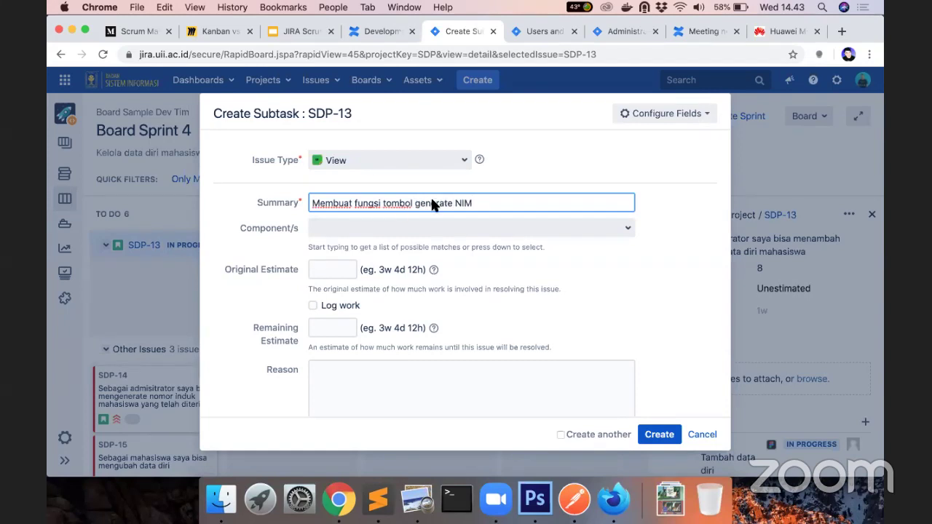
{"action": "type", "text": "enerate NIK"}
Assign the Front End component and a 4h original estimate to the generate NIK sub-task and create it.
{"action": "left_click", "coordinate": [628, 230]}
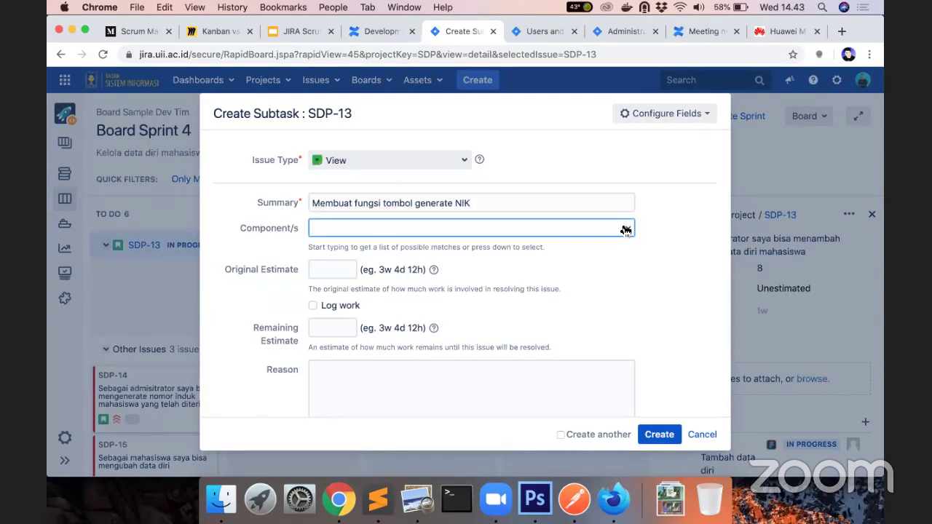
{"action": "left_click", "coordinate": [493, 303]}
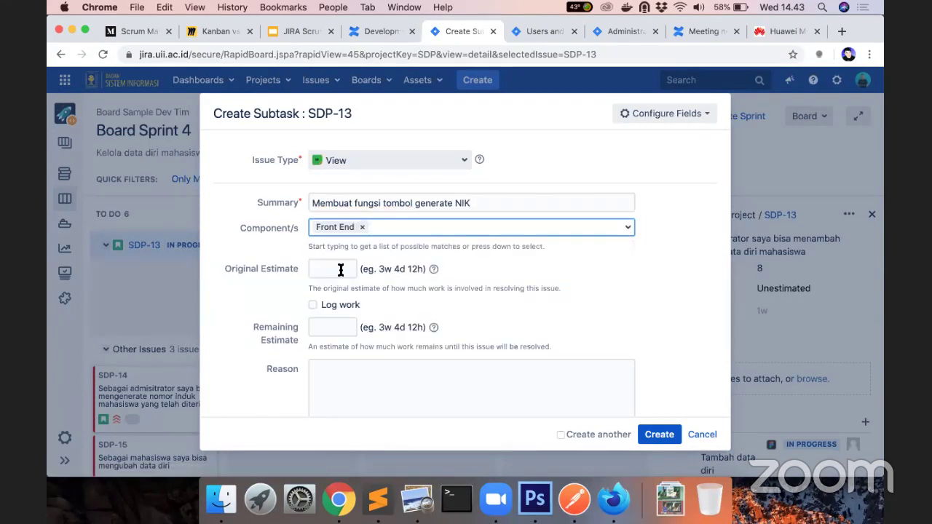
{"action": "left_click", "coordinate": [340, 270]}
{"action": "type", "text": "4"}
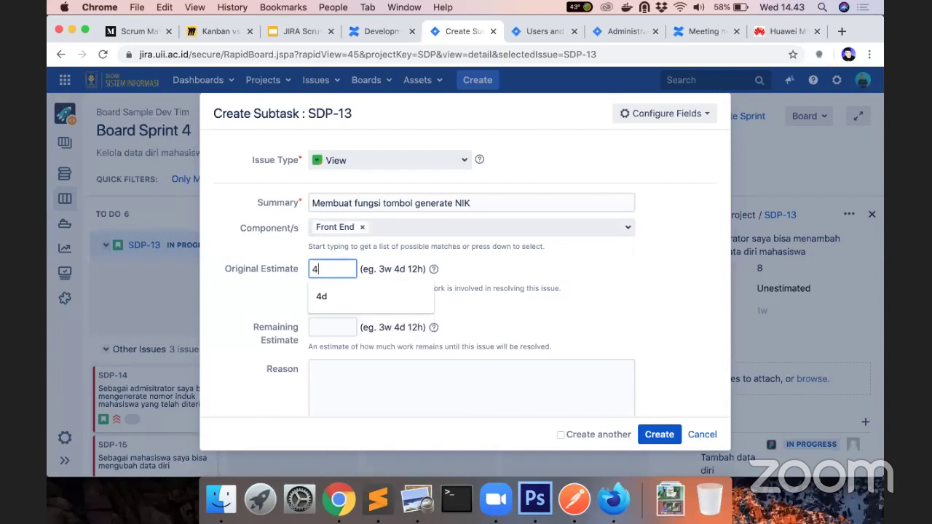
{"action": "type", "text": "h"}
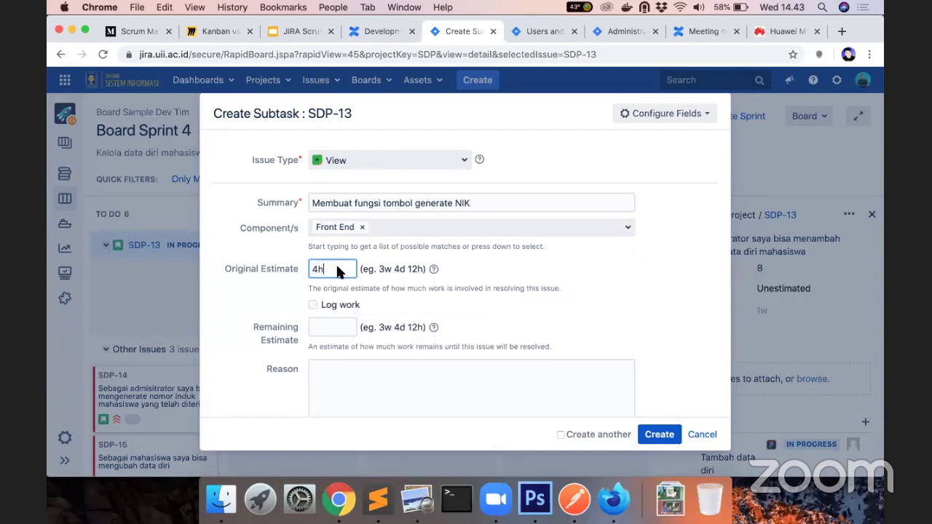
{"action": "left_click", "coordinate": [660, 435]}
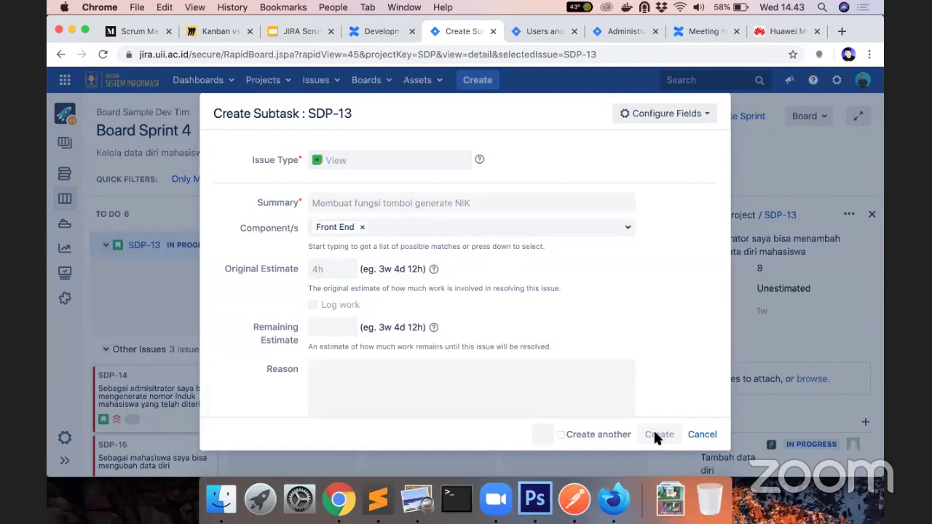
Locate the new "Membuat fungsi tombol generate NIK" sub-task in SDP-13's To Do column and close its details.
{"action": "scroll", "coordinate": [751, 353], "scroll_direction": "up", "scroll_amount": 5}
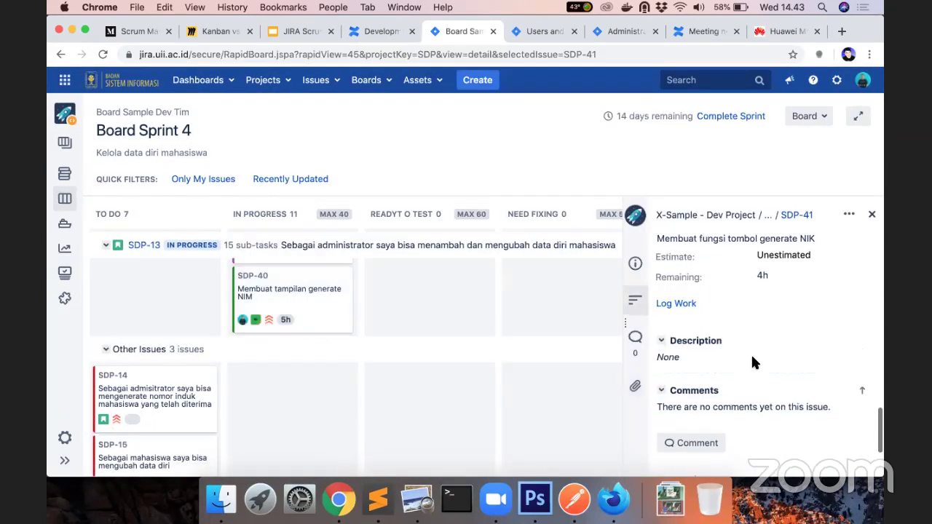
{"action": "scroll", "coordinate": [158, 300], "scroll_direction": "up", "scroll_amount": 5}
{"action": "scroll", "coordinate": [161, 306], "scroll_direction": "up", "scroll_amount": 5}
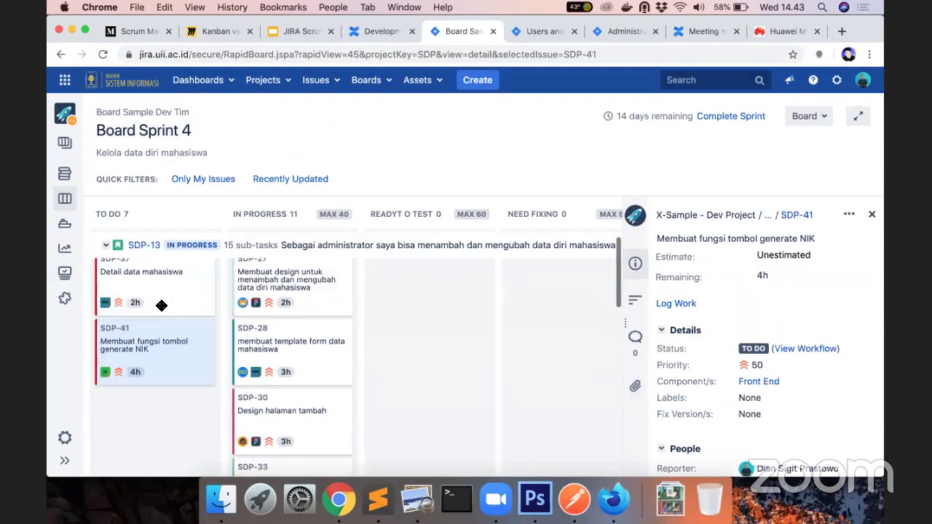
{"action": "scroll", "coordinate": [155, 279], "scroll_direction": "down", "scroll_amount": 8}
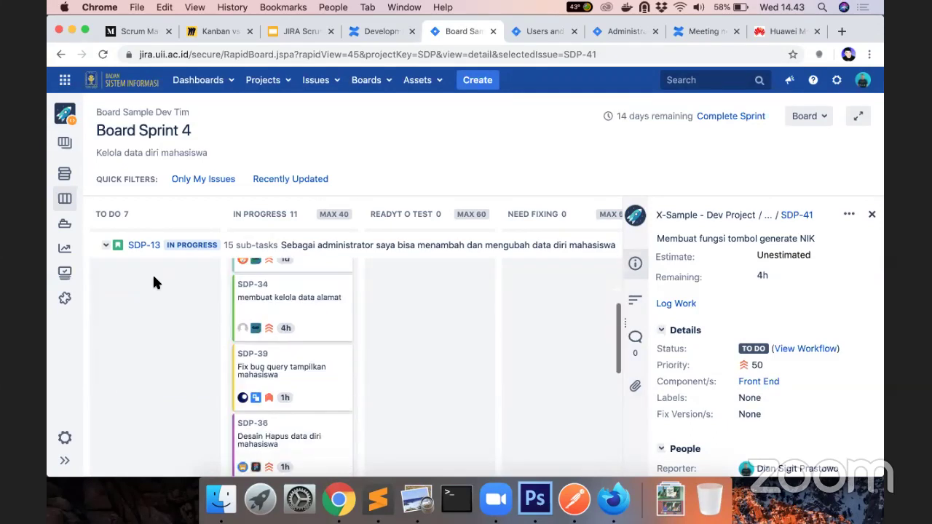
{"action": "left_click", "coordinate": [872, 215]}
Move the "Membuat tampilan generate NIM" sub-task from In Progress to Blocked and set its linked-issue relation to "split to".
{"action": "scroll", "coordinate": [292, 408], "scroll_direction": "down", "scroll_amount": 3}
{"action": "scroll", "coordinate": [289, 401], "scroll_direction": "up", "scroll_amount": 3}
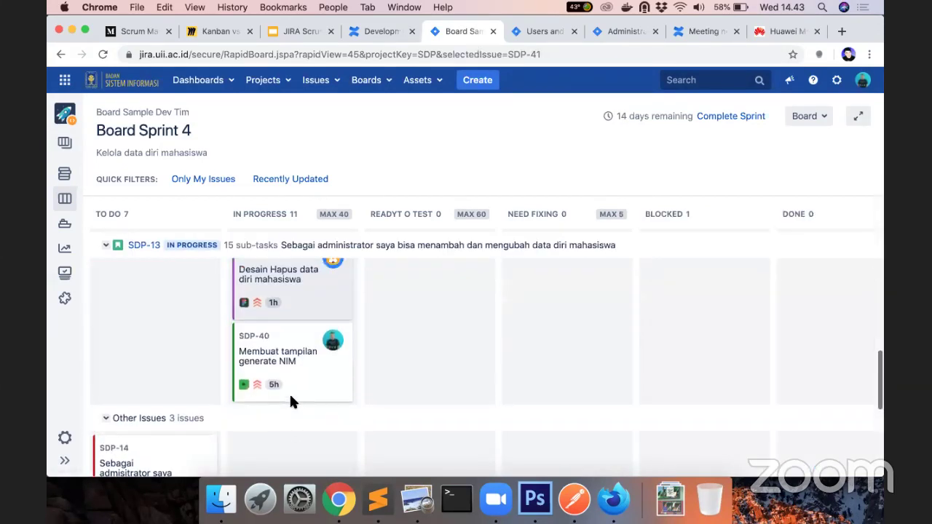
{"action": "left_click_drag", "start_coordinate": [536, 351], "coordinate": [670, 324]}
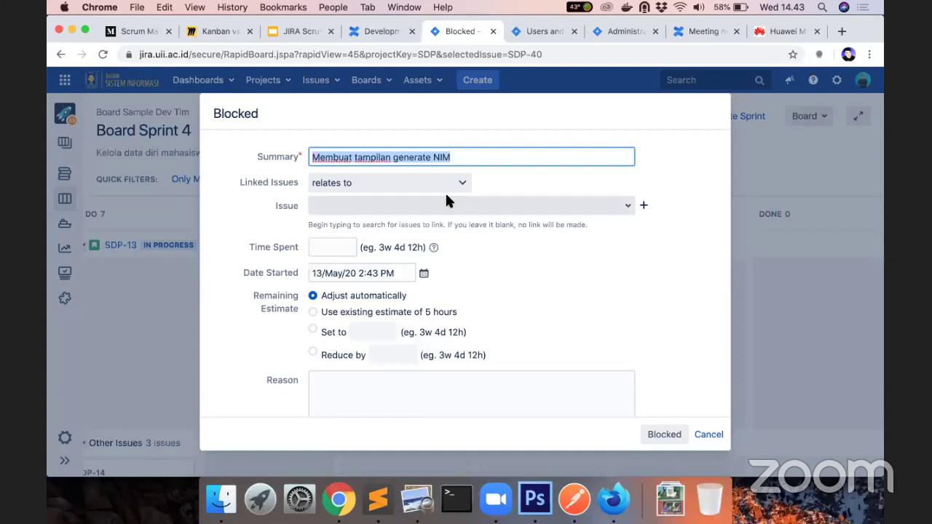
{"action": "left_click", "coordinate": [628, 206]}
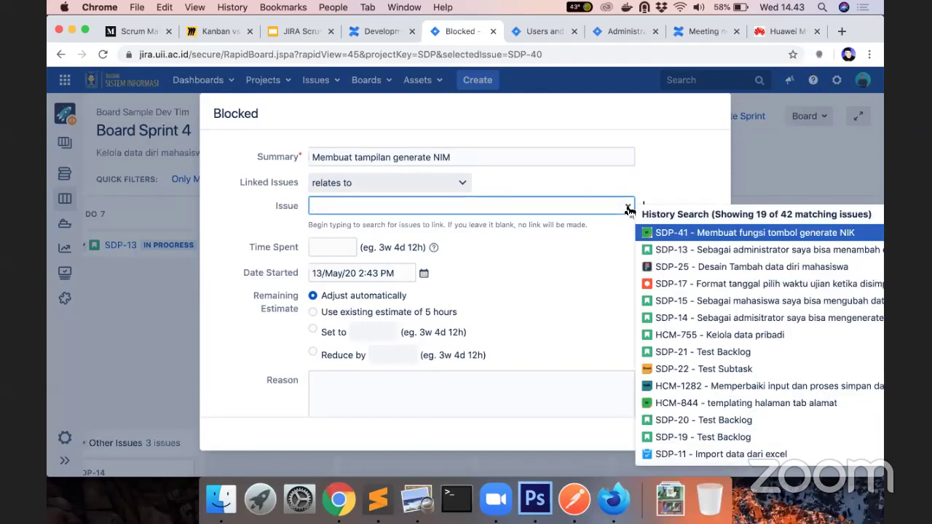
{"action": "left_click", "coordinate": [463, 182]}
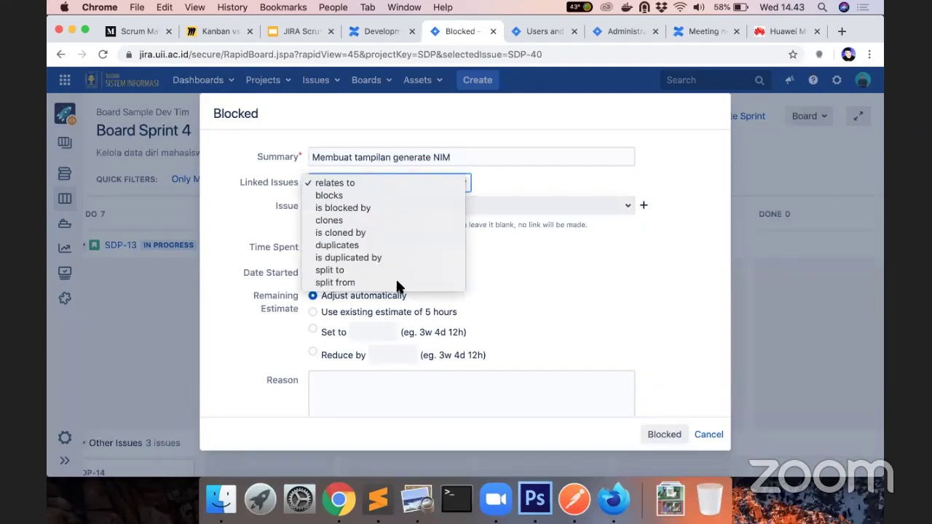
{"action": "left_click", "coordinate": [397, 270]}
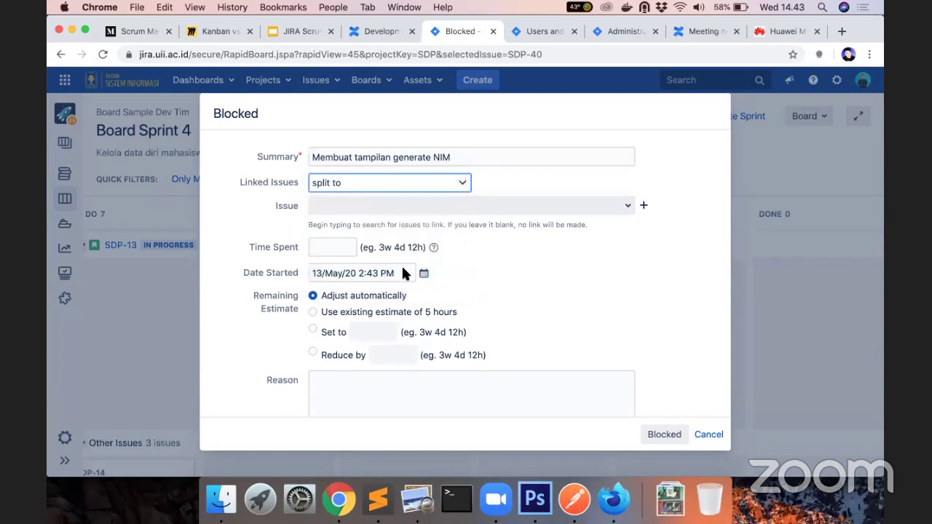
Link SDP-41 "Membuat fungsi tombol generate NIK" as the split-off issue and confirm the Blocked transition.
{"action": "left_click", "coordinate": [644, 205]}
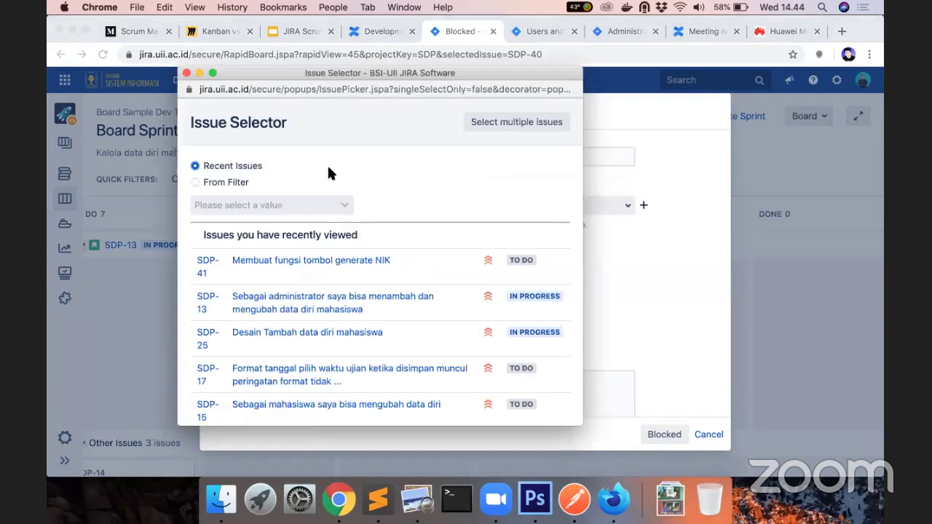
{"action": "left_click", "coordinate": [187, 73]}
{"action": "left_click", "coordinate": [381, 208]}
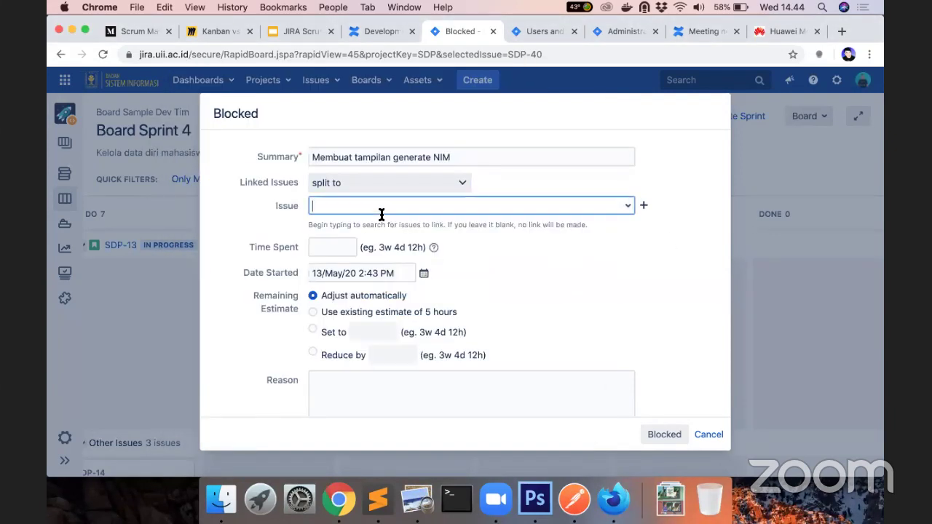
{"action": "type", "text": "tombo"}
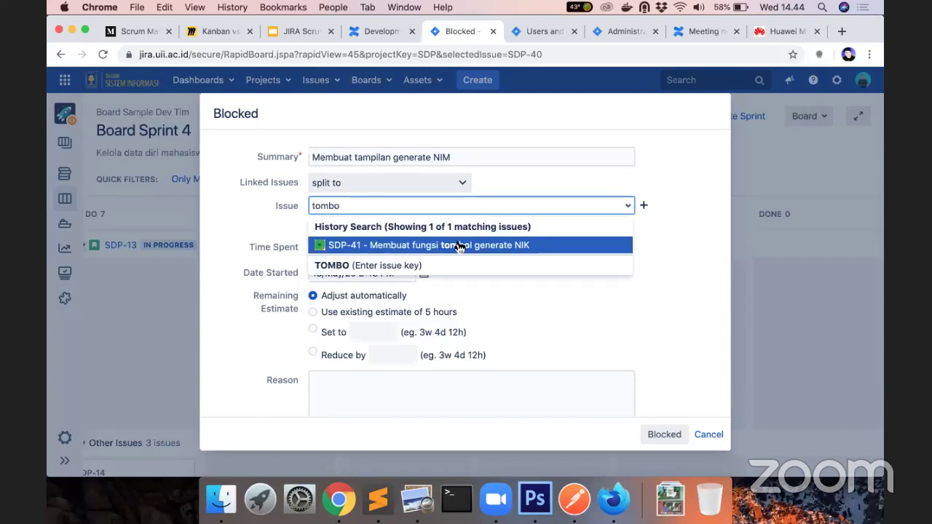
{"action": "left_click", "coordinate": [459, 247]}
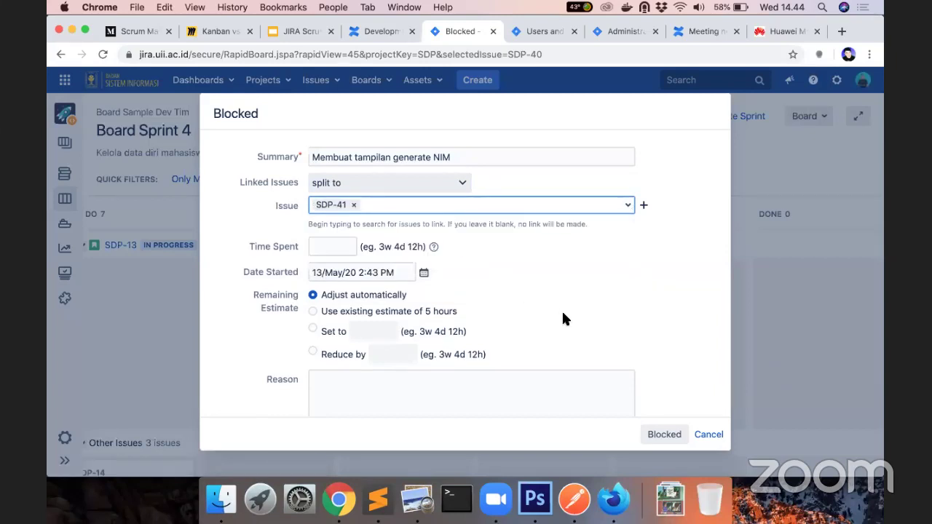
{"action": "scroll", "coordinate": [563, 315], "scroll_direction": "down", "scroll_amount": 5}
{"action": "left_click", "coordinate": [655, 435]}
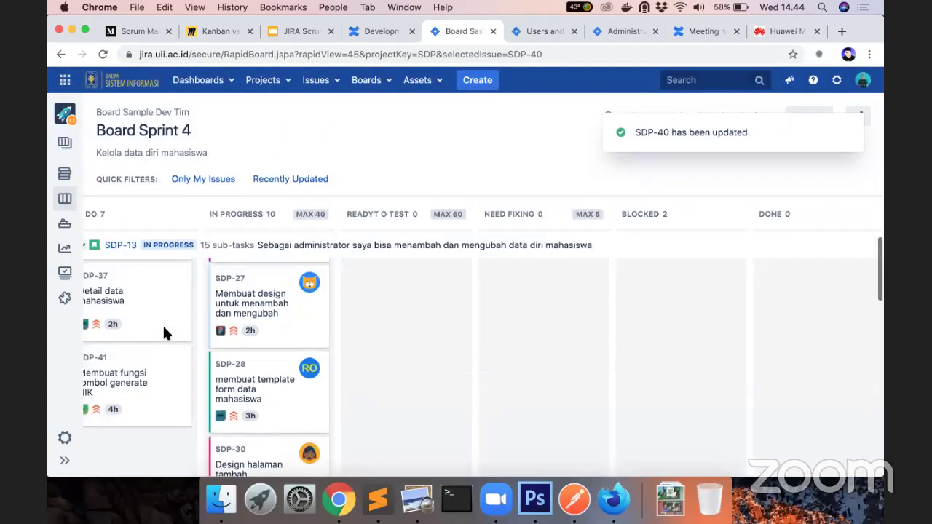
Move the "Membuat fungsi tombol generate NIK" sub-task from To Do to In Progress and check its place in the column.
{"action": "scroll", "coordinate": [163, 326], "scroll_direction": "down", "scroll_amount": 2}
{"action": "left_click_drag", "start_coordinate": [180, 329], "coordinate": [258, 342]}
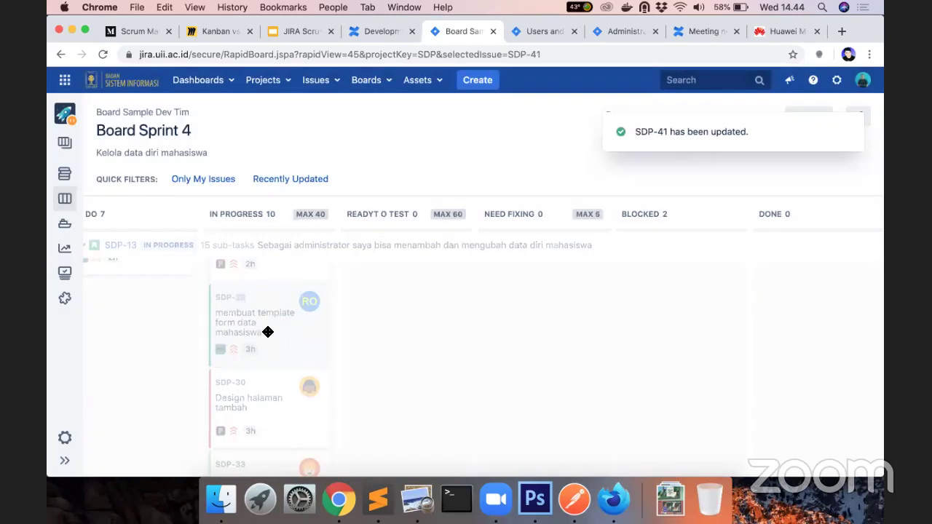
{"action": "scroll", "coordinate": [248, 326], "scroll_direction": "down", "scroll_amount": 3}
{"action": "scroll", "coordinate": [247, 326], "scroll_direction": "down", "scroll_amount": 5}
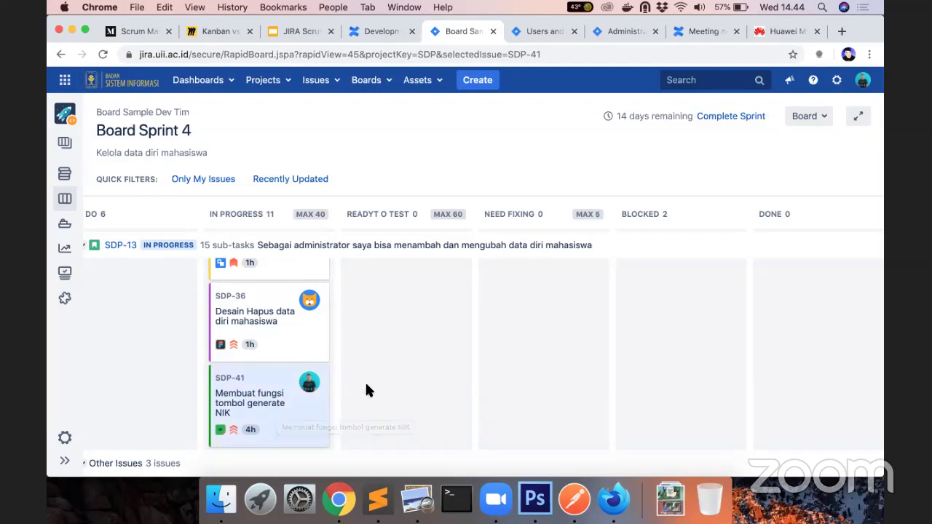
{"action": "scroll", "coordinate": [298, 345], "scroll_direction": "up", "scroll_amount": 5}
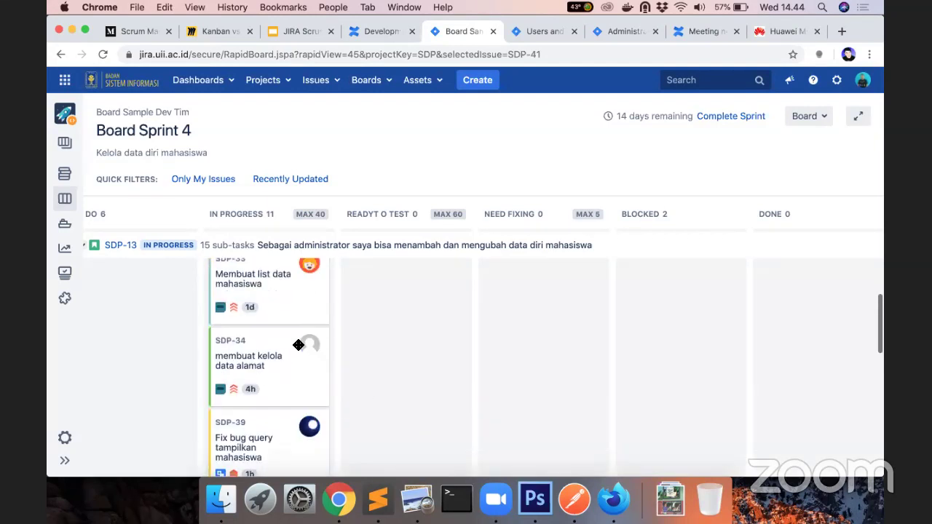
Inspect the SDP-13 sub-task creation form for the Learning and Discussions issue types, and cancel it without creating anything.
{"action": "left_click", "coordinate": [131, 245]}
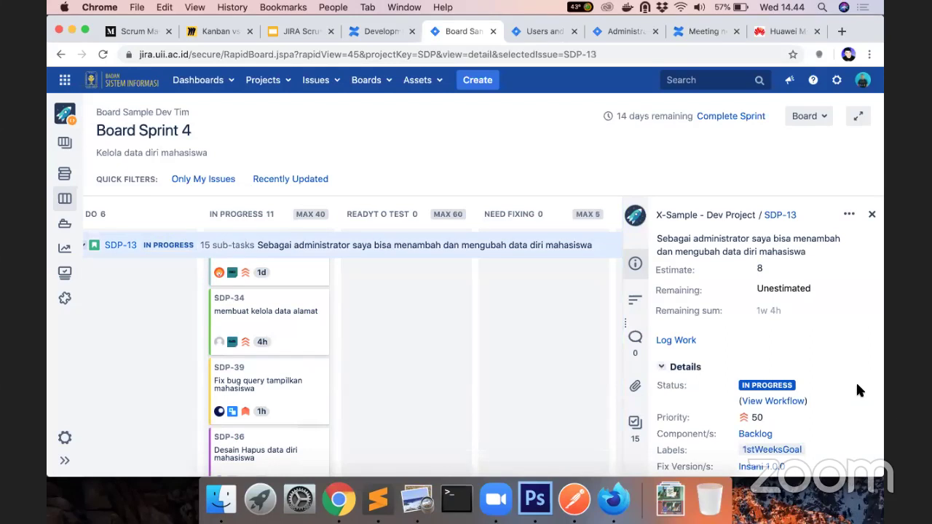
{"action": "scroll", "coordinate": [856, 383], "scroll_direction": "down", "scroll_amount": 5}
{"action": "scroll", "coordinate": [857, 388], "scroll_direction": "down", "scroll_amount": 6}
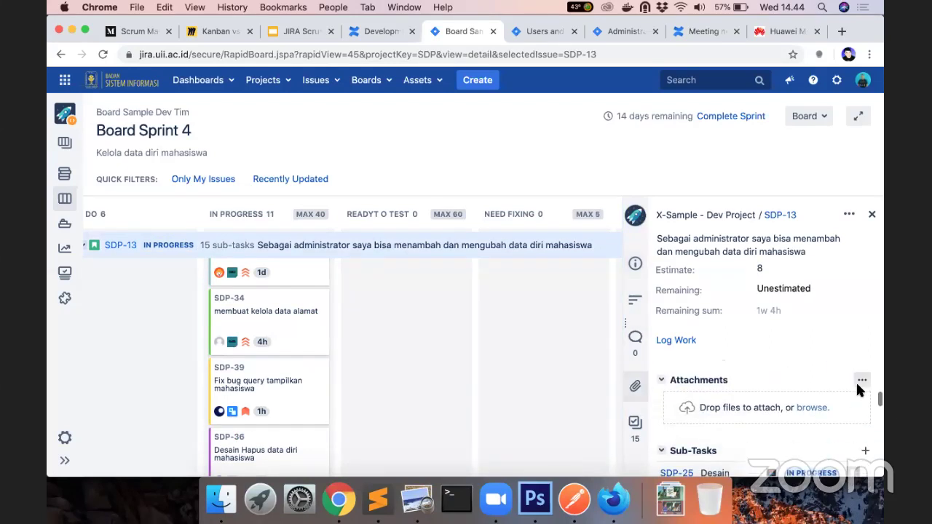
{"action": "left_click", "coordinate": [866, 375]}
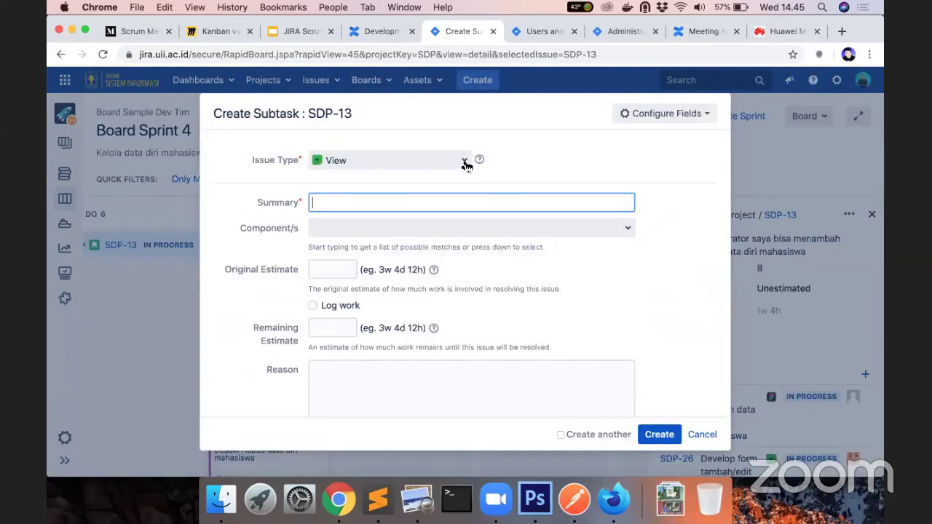
{"action": "left_click", "coordinate": [464, 161]}
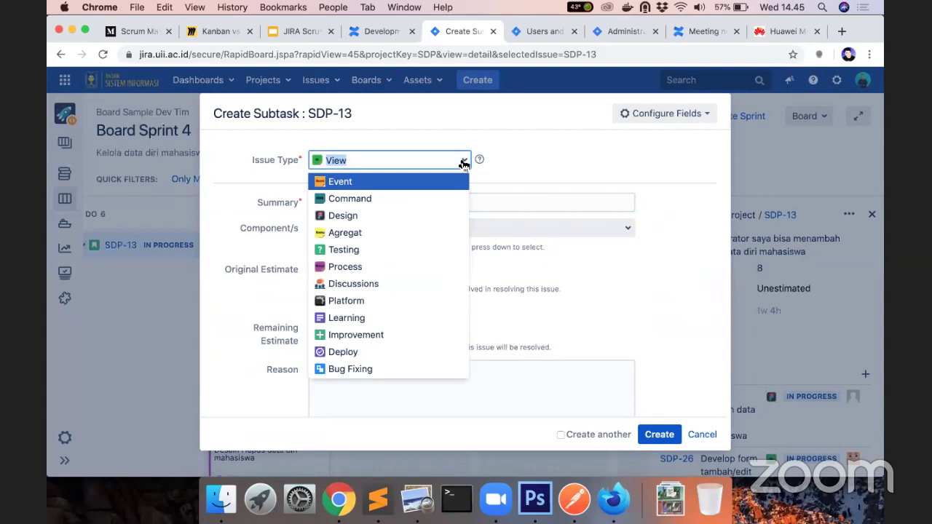
{"action": "left_click", "coordinate": [379, 317]}
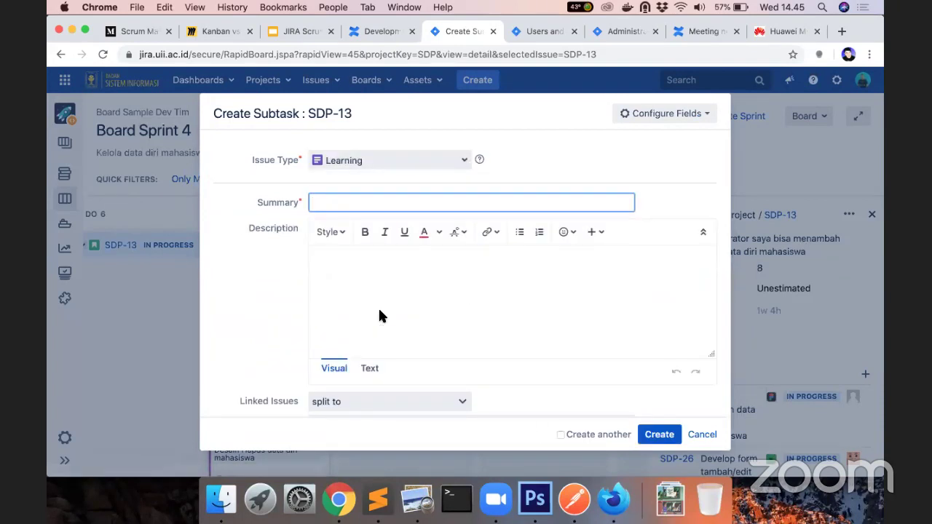
{"action": "left_click", "coordinate": [466, 163]}
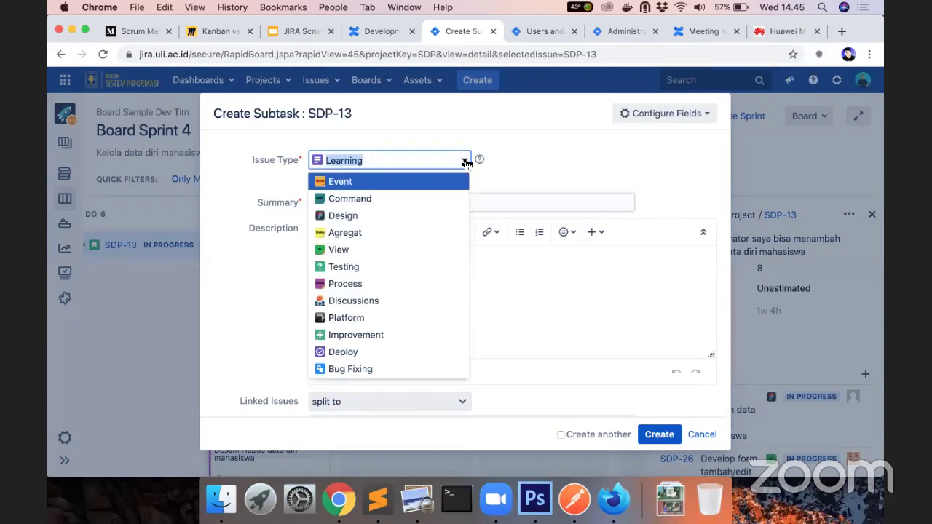
{"action": "left_click", "coordinate": [417, 308]}
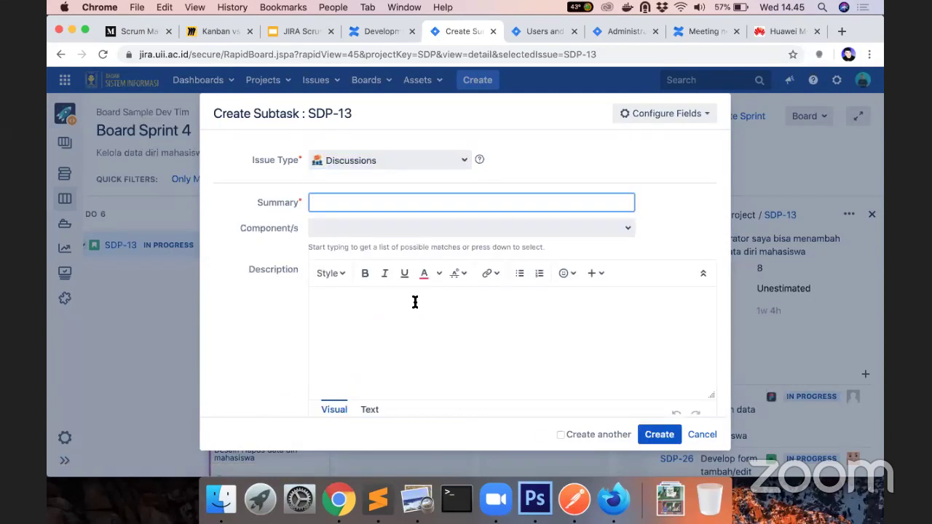
{"action": "left_click", "coordinate": [713, 435]}
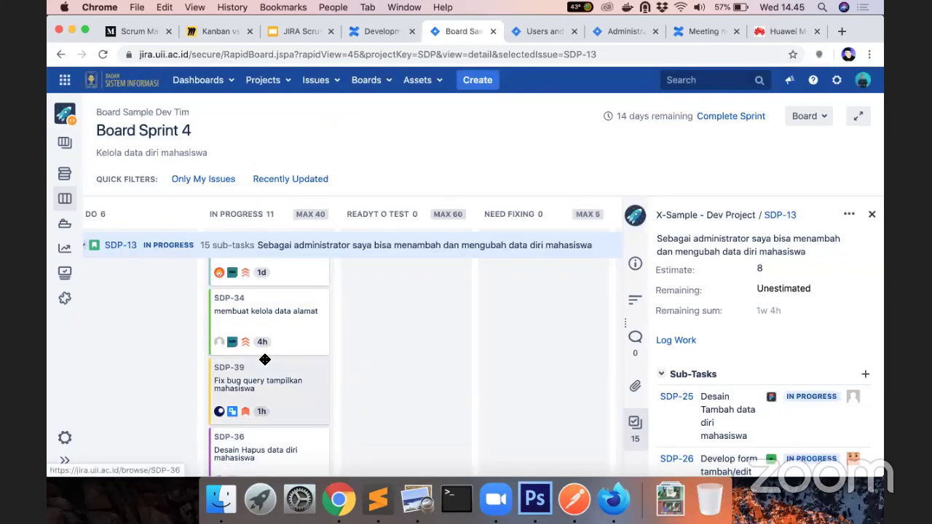
{"action": "scroll", "coordinate": [265, 360], "scroll_direction": "up", "scroll_amount": 3}
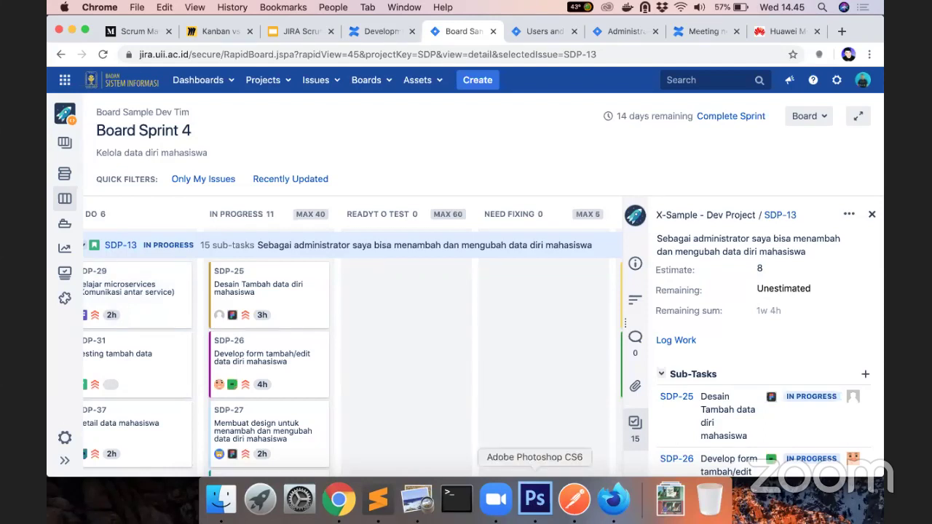
{"action": "left_click", "coordinate": [619, 502]}
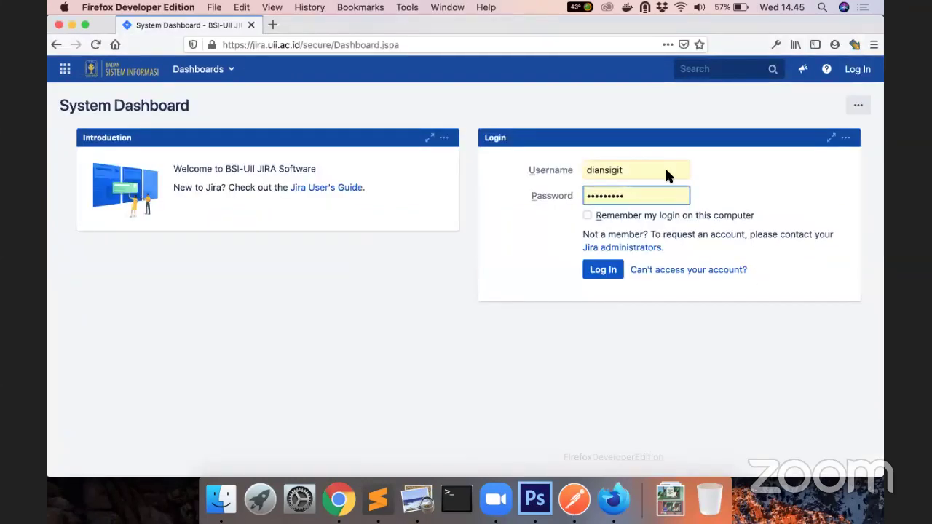
{"action": "left_click_drag", "start_coordinate": [652, 194], "coordinate": [583, 184]}
{"action": "key", "text": "BackSpace"}
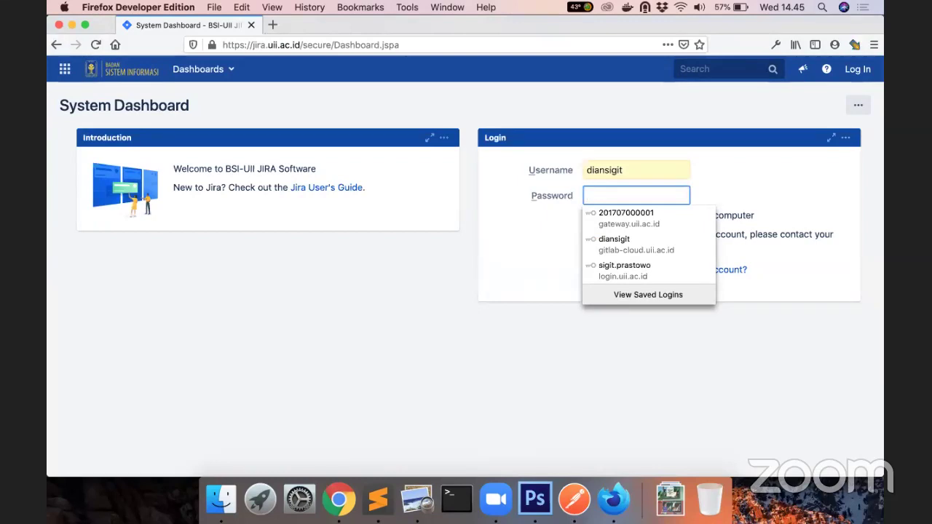
{"action": "left_click", "coordinate": [339, 499]}
Review the details of the "Belajar microservices (Komunikasi antar service)" sub-task in SDP-13's To Do column.
{"action": "left_click", "coordinate": [162, 307]}
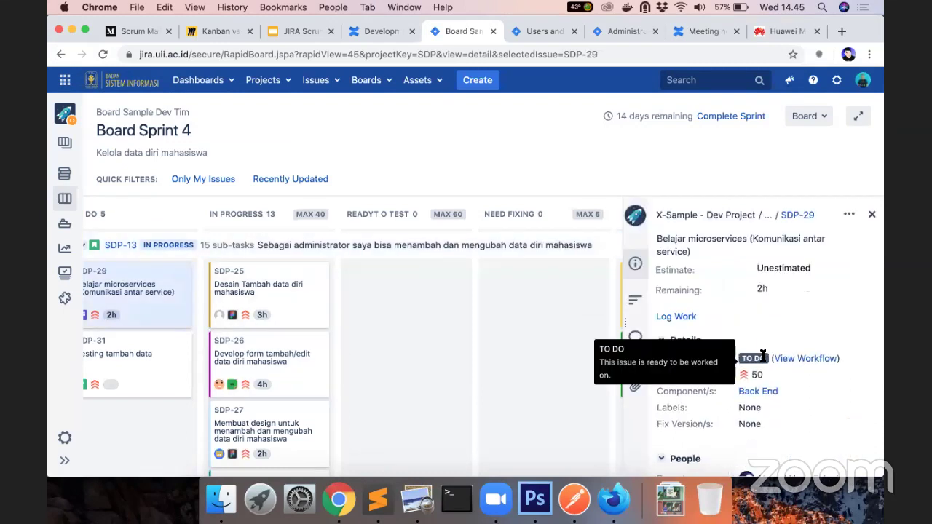
{"action": "scroll", "coordinate": [761, 351], "scroll_direction": "down", "scroll_amount": 5}
{"action": "scroll", "coordinate": [761, 350], "scroll_direction": "up", "scroll_amount": 3}
{"action": "scroll", "coordinate": [762, 358], "scroll_direction": "up", "scroll_amount": 3}
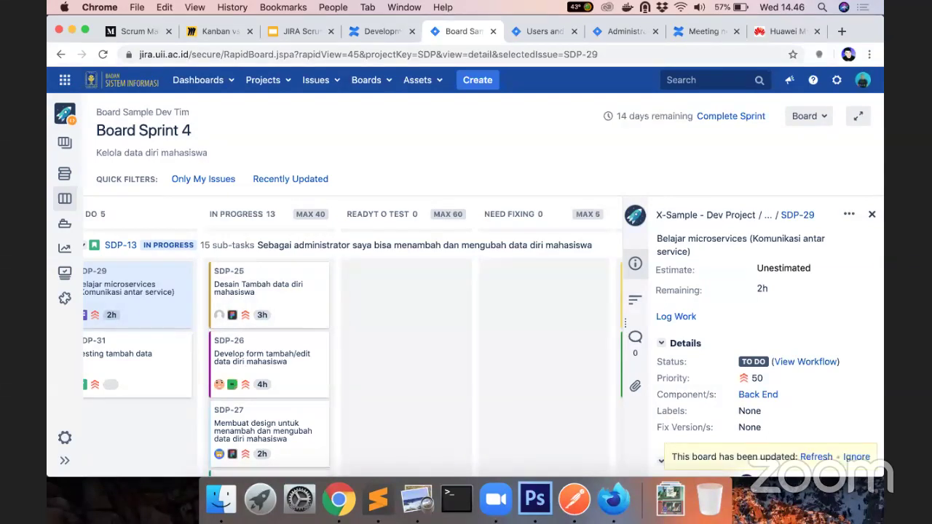
Refresh the board and check the details of the "Desain Tambah data diri mahasiswa", "Belajar microservices" and "Testing tambah data" sub-tasks.
{"action": "left_click", "coordinate": [817, 456]}
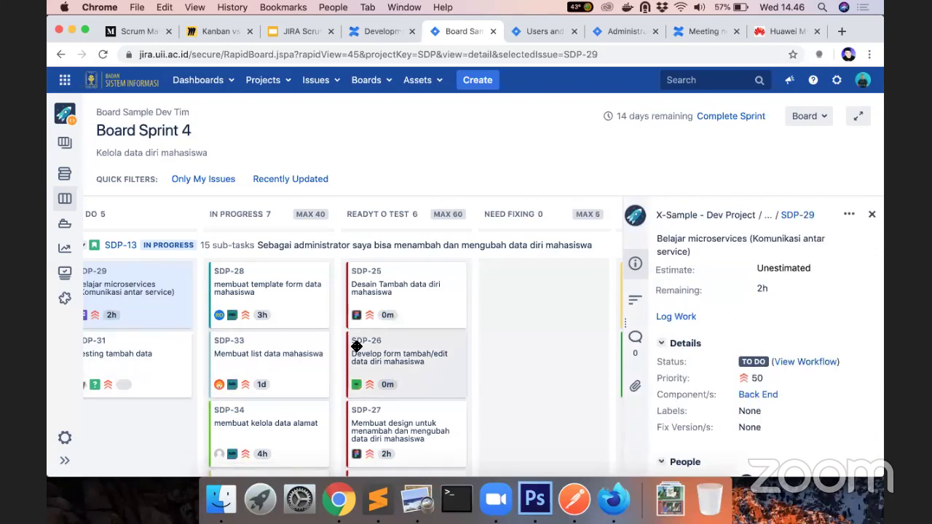
{"action": "left_click", "coordinate": [436, 306]}
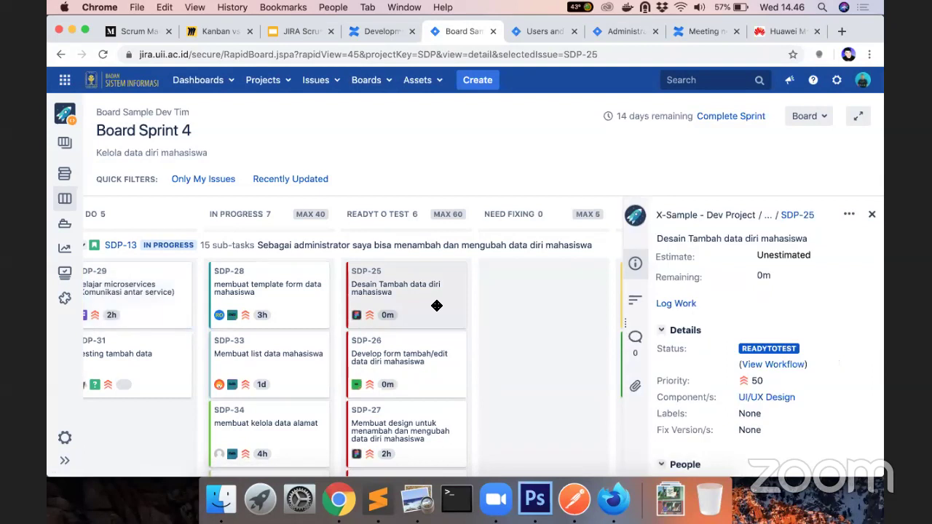
{"action": "scroll", "coordinate": [708, 376], "scroll_direction": "down", "scroll_amount": 6}
{"action": "scroll", "coordinate": [708, 376], "scroll_direction": "up", "scroll_amount": 3}
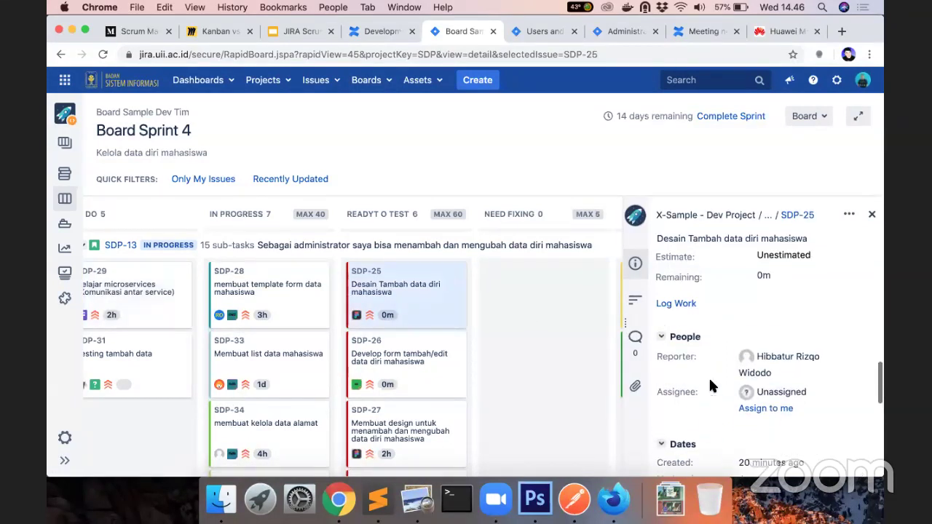
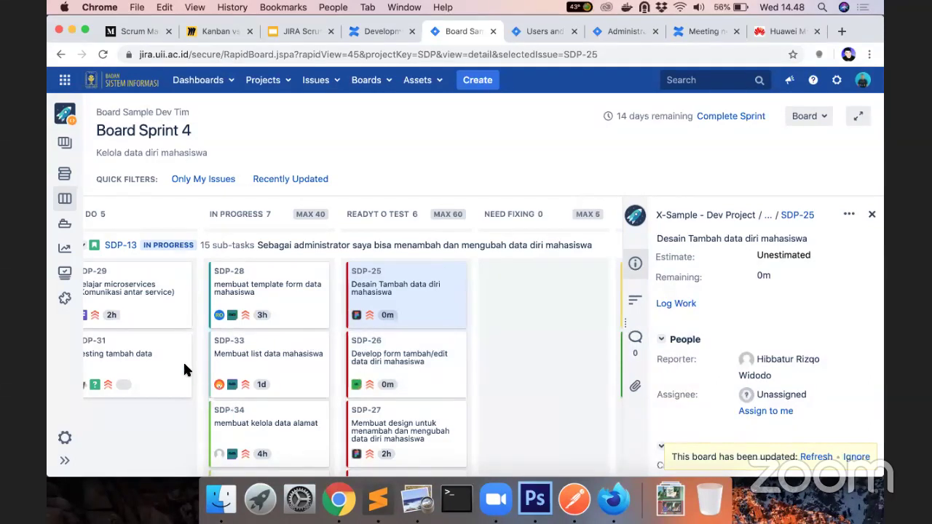
{"action": "left_click", "coordinate": [170, 314]}
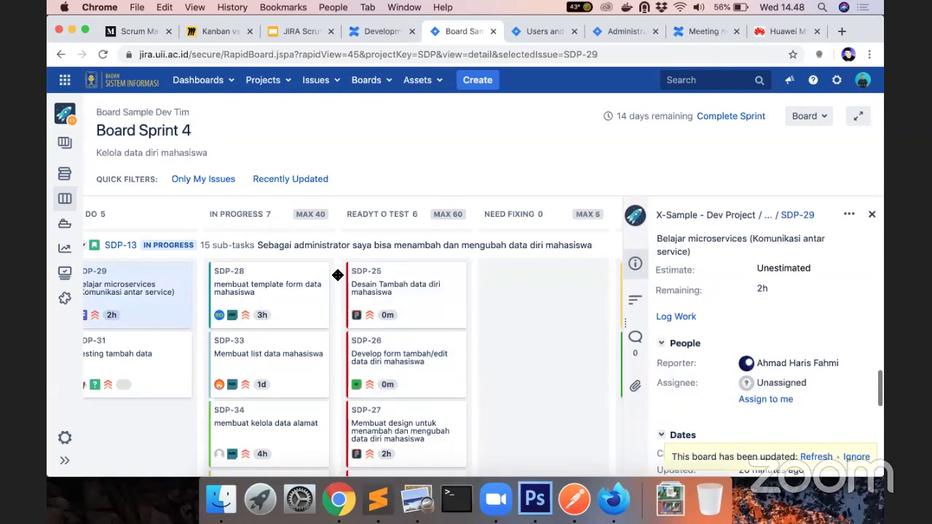
{"action": "left_click", "coordinate": [137, 354]}
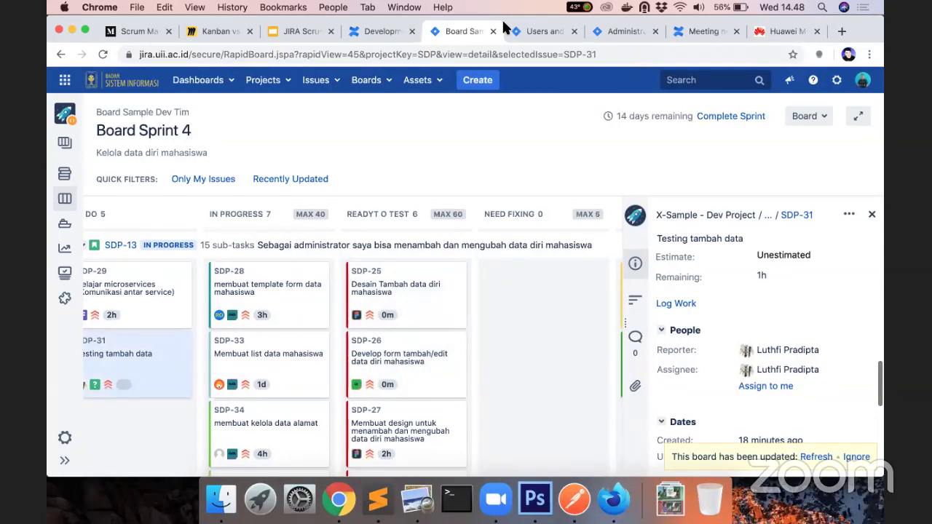
Switch to the Confluence "Development Project Workflow" page and read the Transition rules from Blocked to Start Progress.
{"action": "left_click", "coordinate": [378, 32]}
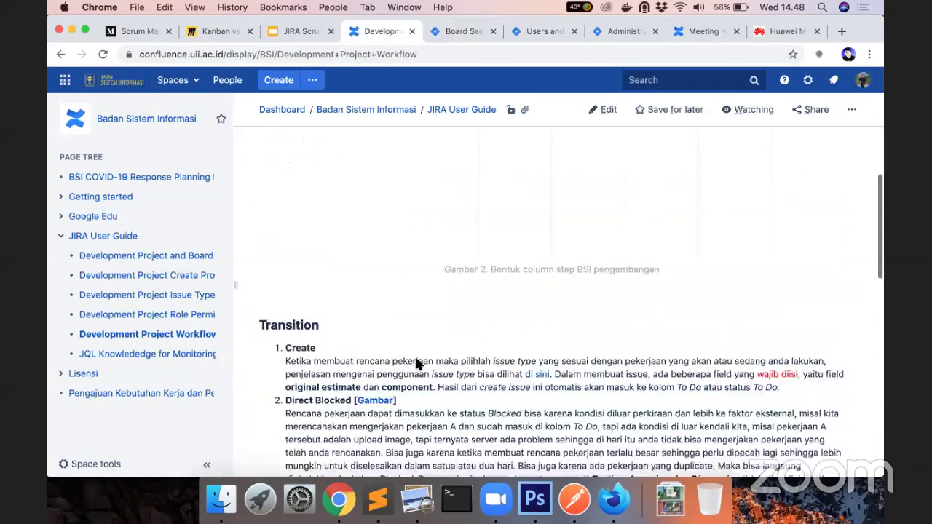
{"action": "scroll", "coordinate": [417, 365], "scroll_direction": "up", "scroll_amount": 4}
{"action": "scroll", "coordinate": [417, 360], "scroll_direction": "down", "scroll_amount": 2}
{"action": "scroll", "coordinate": [417, 361], "scroll_direction": "down", "scroll_amount": 6}
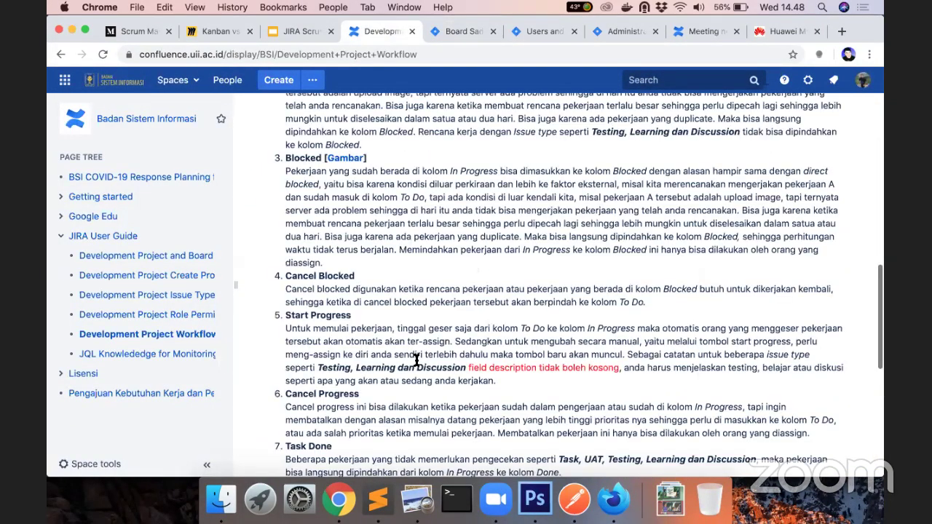
{"action": "scroll", "coordinate": [416, 360], "scroll_direction": "down", "scroll_amount": 1}
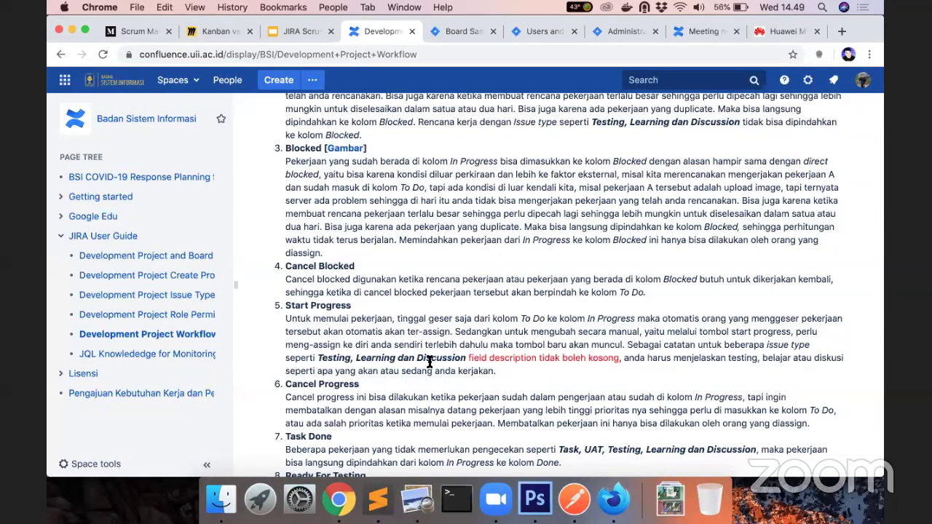
Re-read the Transition rules from Create through Task Done on the "Development Project Workflow" page.
{"action": "scroll", "coordinate": [511, 323], "scroll_direction": "up", "scroll_amount": 1}
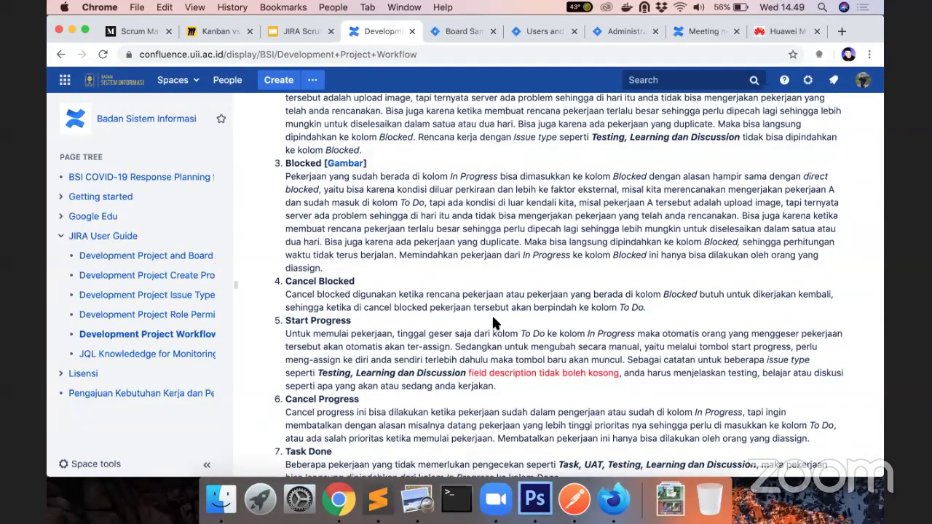
{"action": "scroll", "coordinate": [735, 358], "scroll_direction": "up", "scroll_amount": 5}
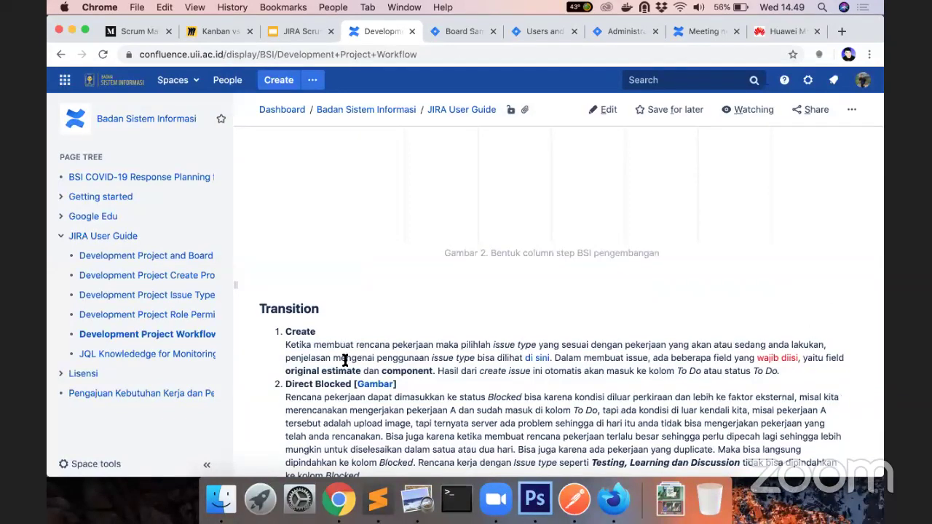
{"action": "scroll", "coordinate": [450, 377], "scroll_direction": "down", "scroll_amount": 4}
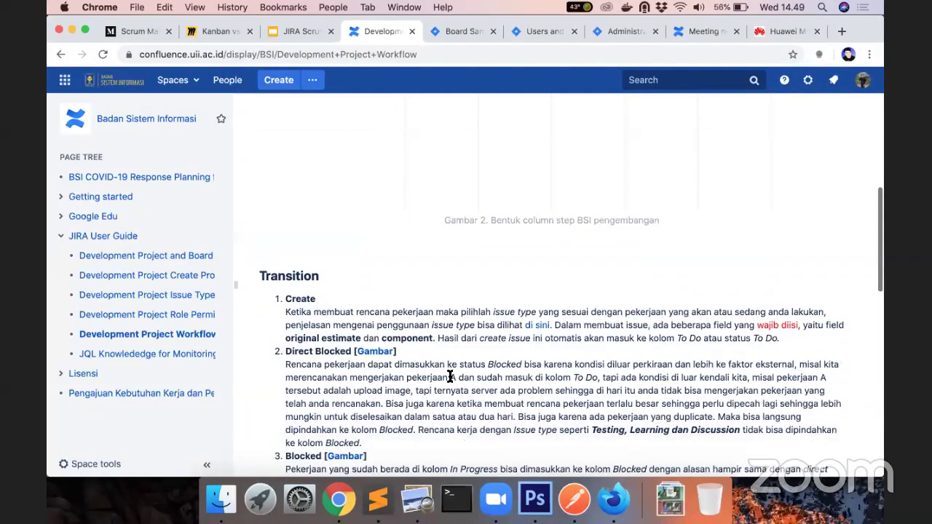
{"action": "scroll", "coordinate": [505, 326], "scroll_direction": "down", "scroll_amount": 2}
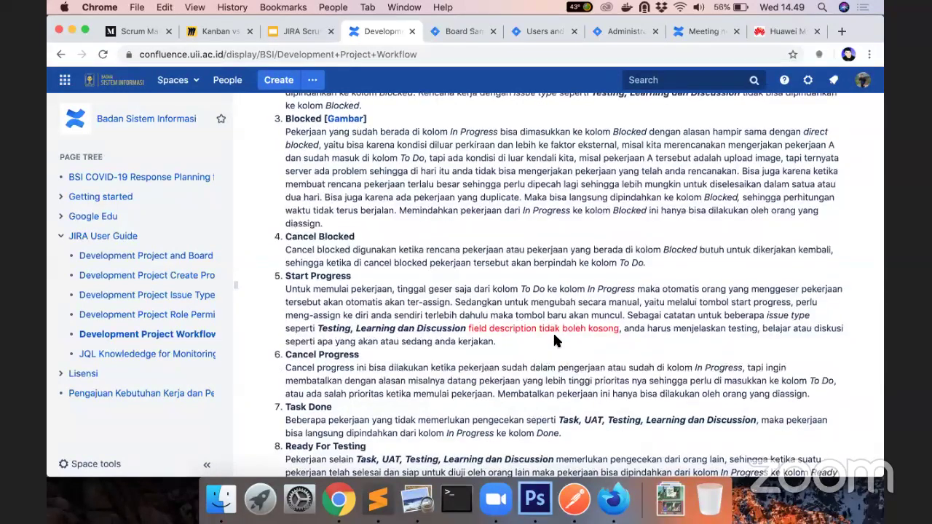
Switch to the Board Sprint 4 board and inspect the issue types offered for a new SDP-13 sub-task, cancelling without creating one.
{"action": "left_click", "coordinate": [460, 30]}
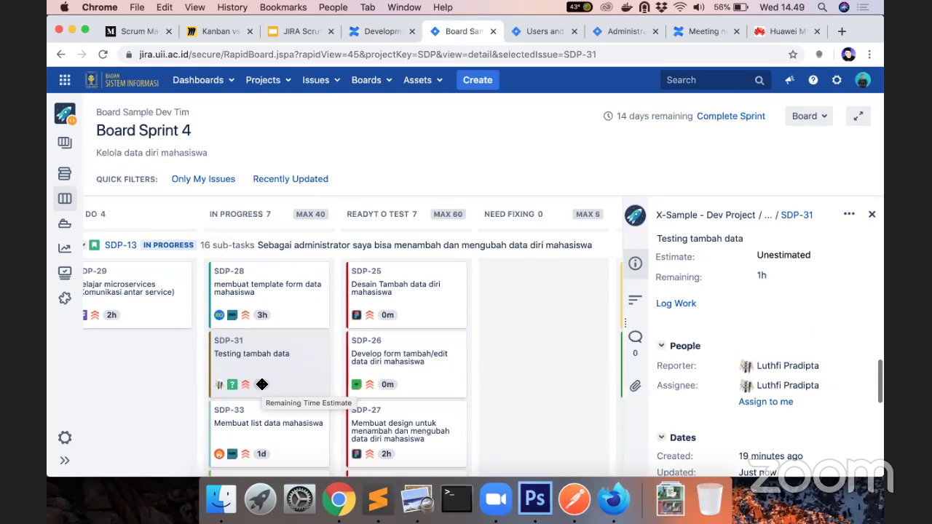
{"action": "left_click", "coordinate": [408, 298]}
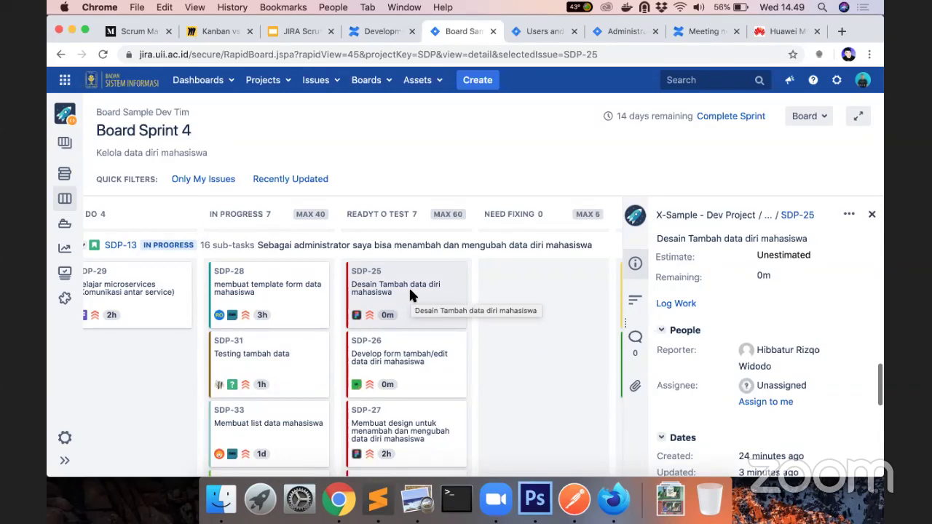
{"action": "left_click", "coordinate": [120, 245]}
{"action": "scroll", "coordinate": [807, 376], "scroll_direction": "down", "scroll_amount": 3}
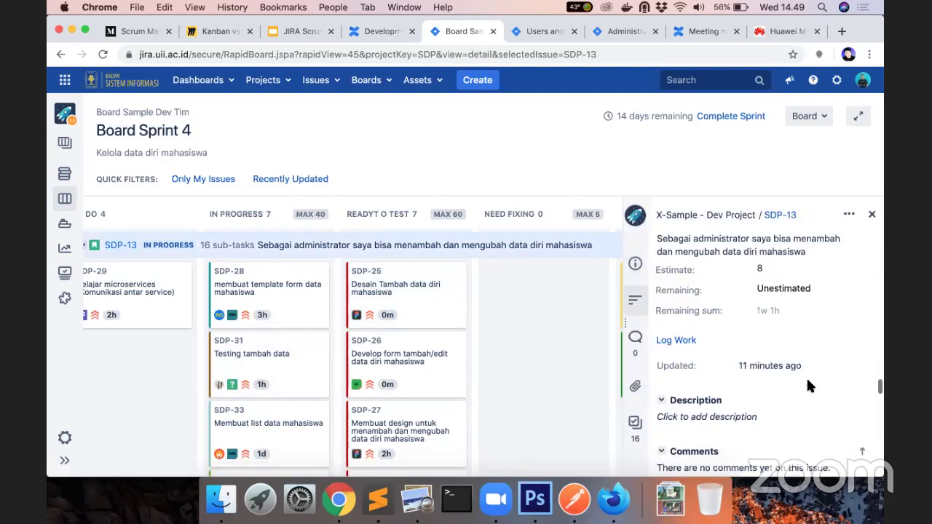
{"action": "scroll", "coordinate": [806, 386], "scroll_direction": "down", "scroll_amount": 5}
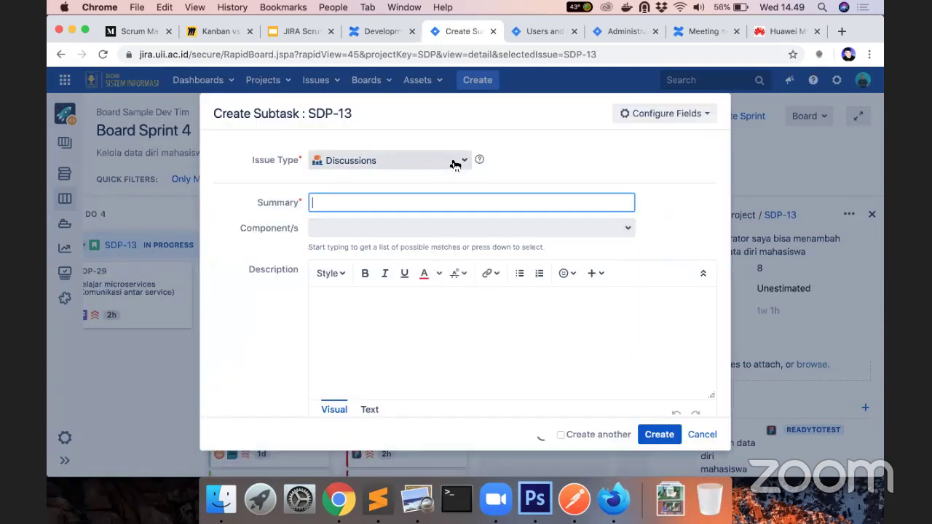
{"action": "left_click", "coordinate": [454, 160]}
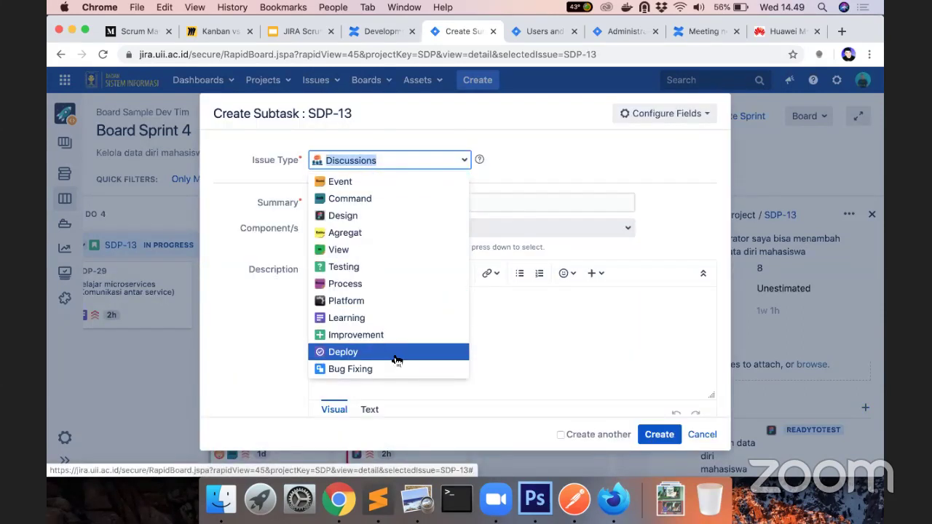
{"action": "left_click", "coordinate": [702, 435]}
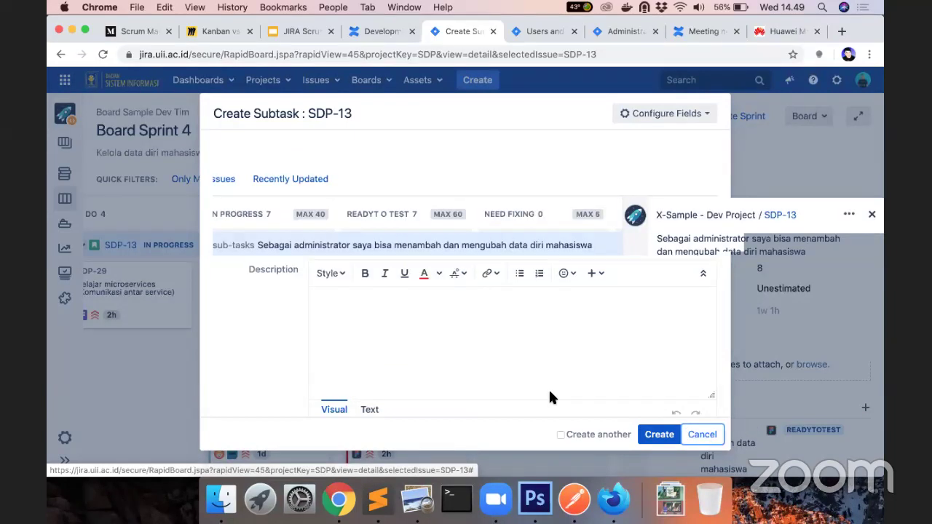
{"action": "key", "text": "Escape"}
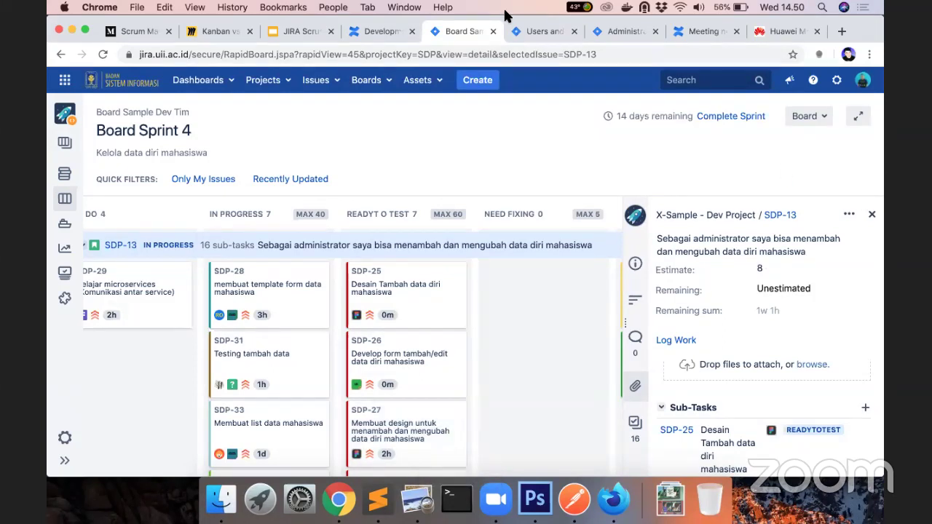
Review the "Desain Tambah data diri mahasiswa" sub-task's details and the other cards in SDP-13's Ready to Test column.
{"action": "left_click", "coordinate": [397, 298]}
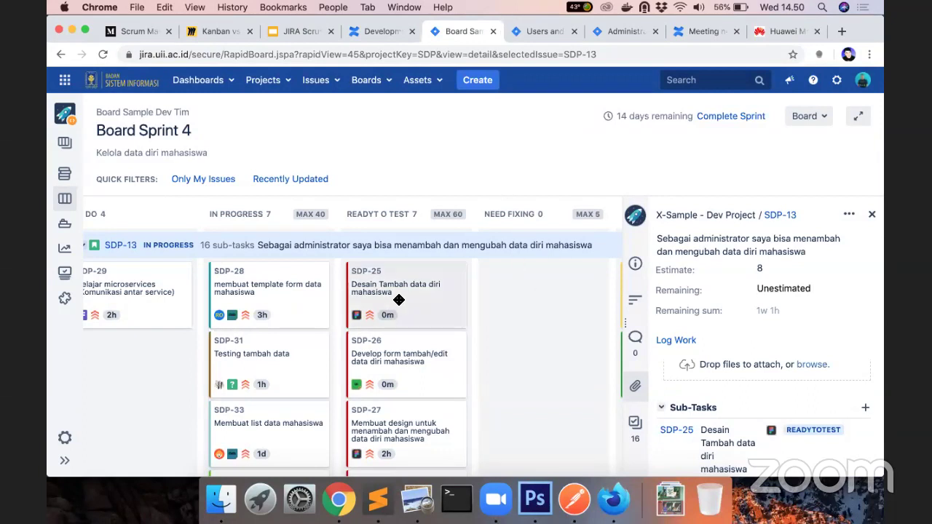
{"action": "scroll", "coordinate": [769, 396], "scroll_direction": "up", "scroll_amount": 3}
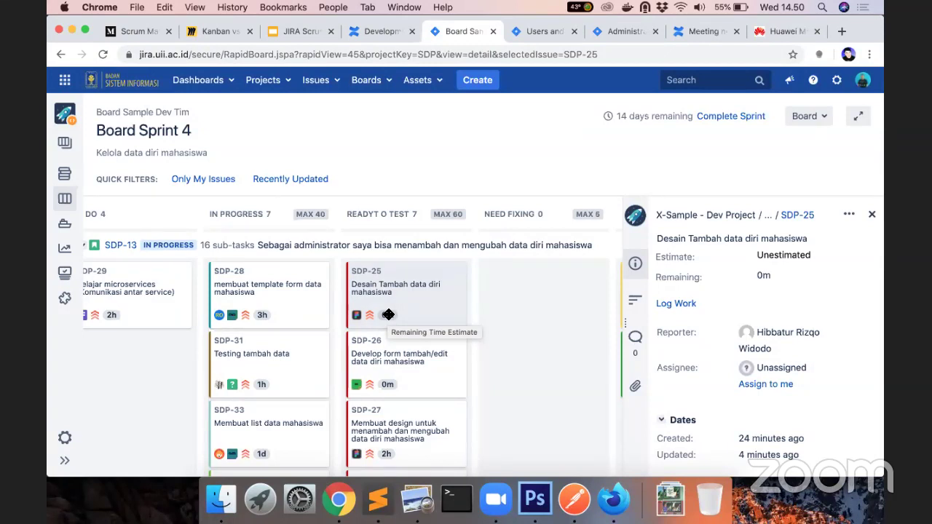
{"action": "scroll", "coordinate": [433, 339], "scroll_direction": "down", "scroll_amount": 5}
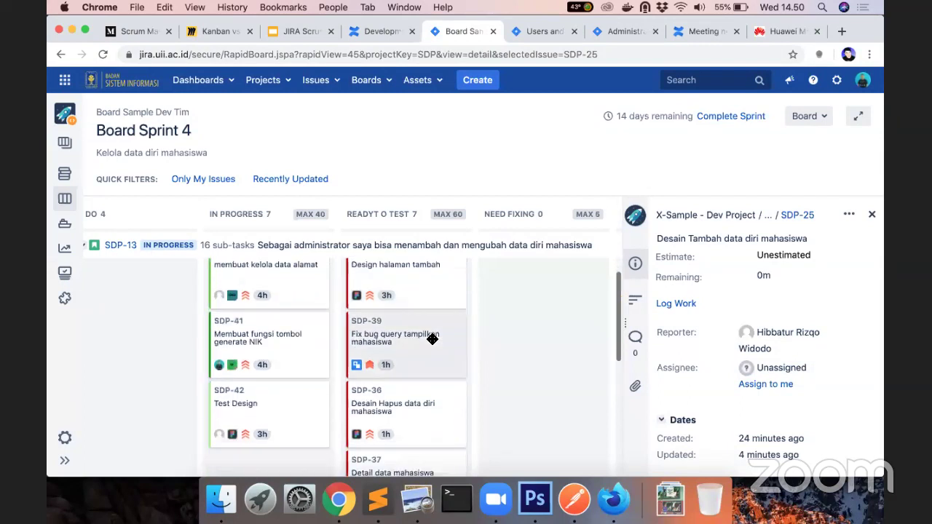
{"action": "scroll", "coordinate": [433, 339], "scroll_direction": "down", "scroll_amount": 5}
{"action": "scroll", "coordinate": [432, 339], "scroll_direction": "up", "scroll_amount": 5}
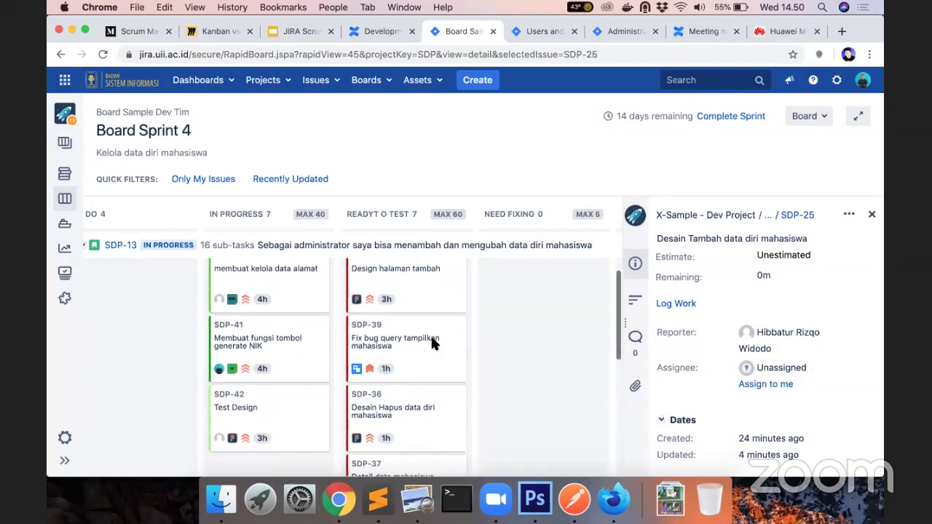
{"action": "left_click", "coordinate": [498, 493]}
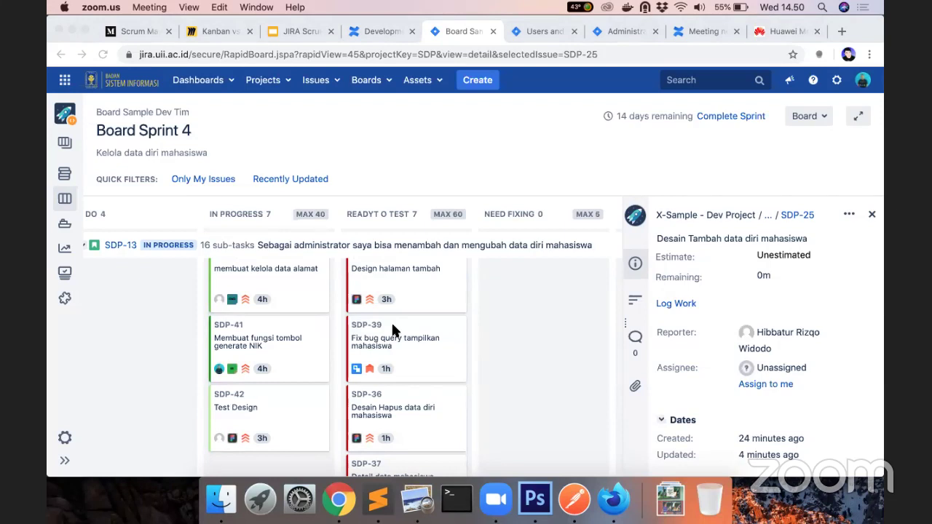
{"action": "left_click", "coordinate": [872, 215]}
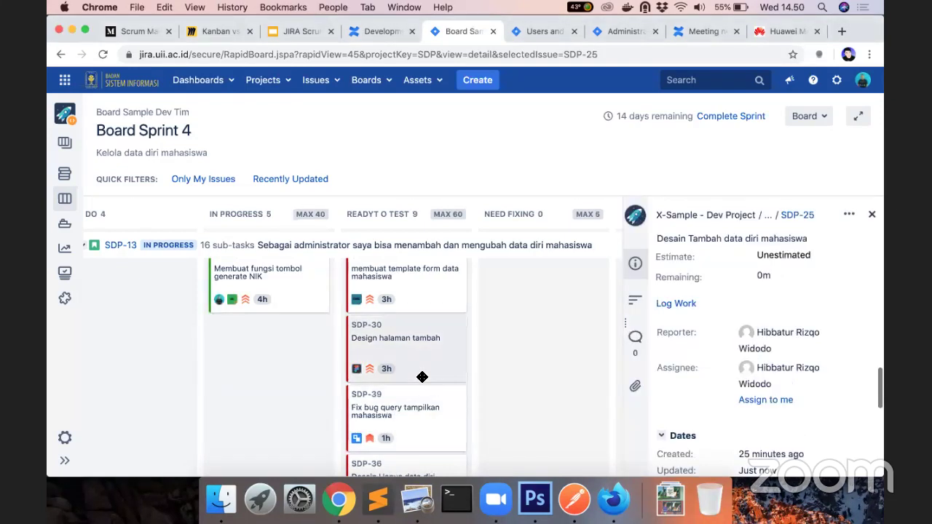
{"action": "scroll", "coordinate": [423, 377], "scroll_direction": "up", "scroll_amount": 5}
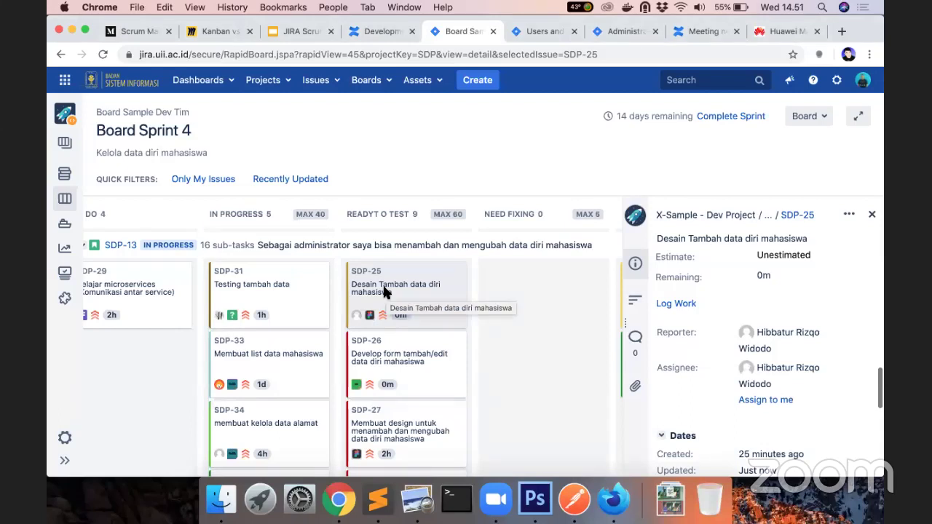
Compare the people details of the "Develop form tambah/edit data diri mahasiswa" and "Membuat list data mahasiswa" sub-tasks.
{"action": "left_click", "coordinate": [424, 381]}
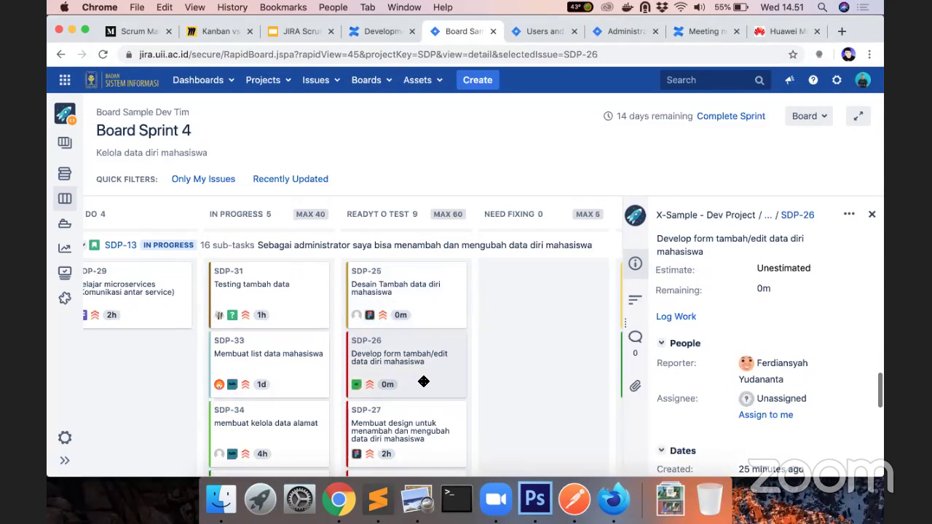
{"action": "left_click", "coordinate": [302, 358]}
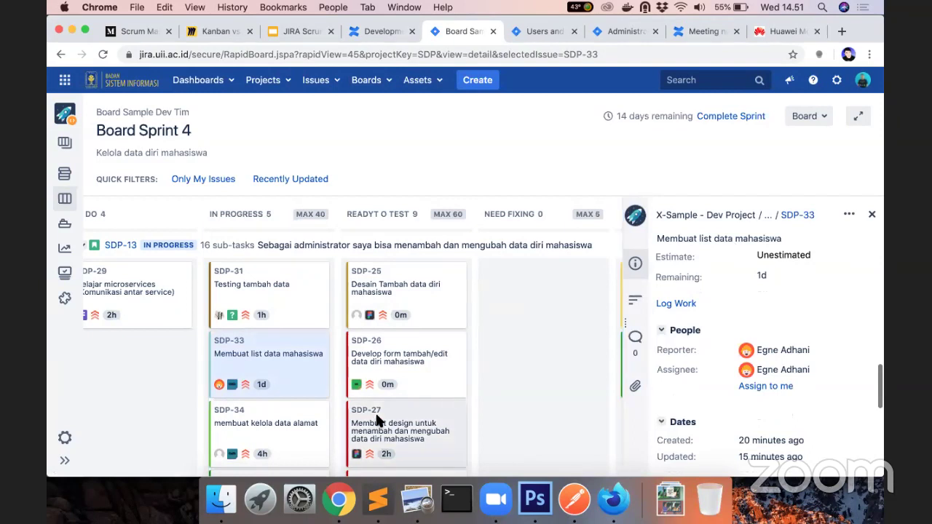
{"action": "left_click", "coordinate": [417, 362]}
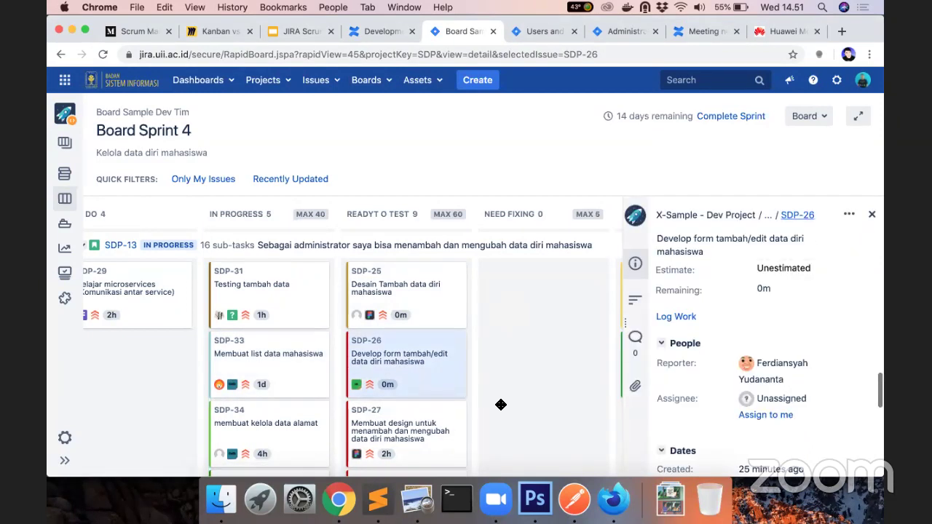
Open the full issue page of SDP-26 and review its work log and issue details.
{"action": "left_click", "coordinate": [807, 215]}
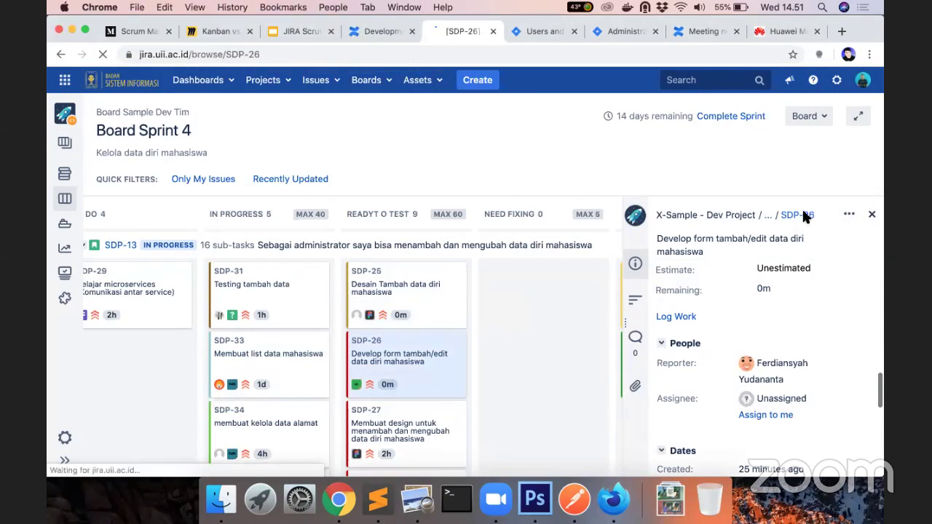
{"action": "scroll", "coordinate": [324, 321], "scroll_direction": "down", "scroll_amount": 4}
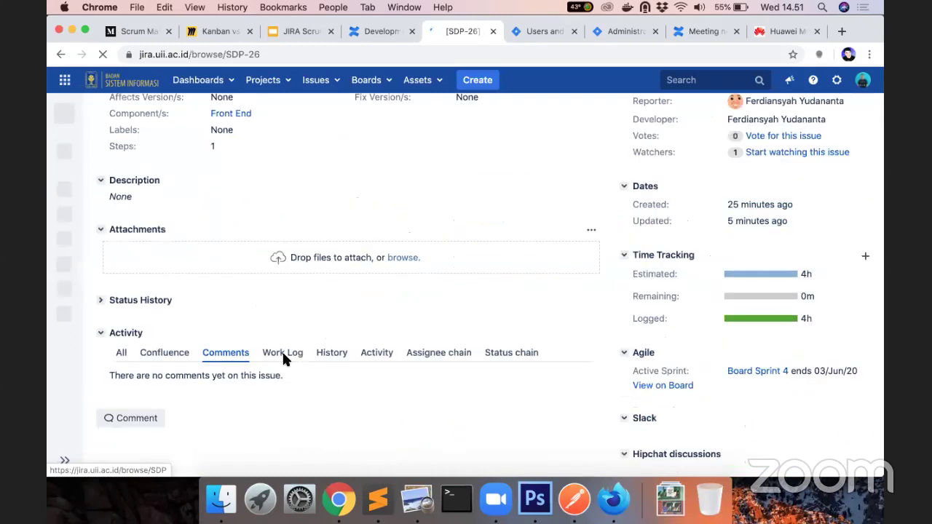
{"action": "left_click", "coordinate": [283, 354]}
{"action": "scroll", "coordinate": [167, 394], "scroll_direction": "down", "scroll_amount": 2}
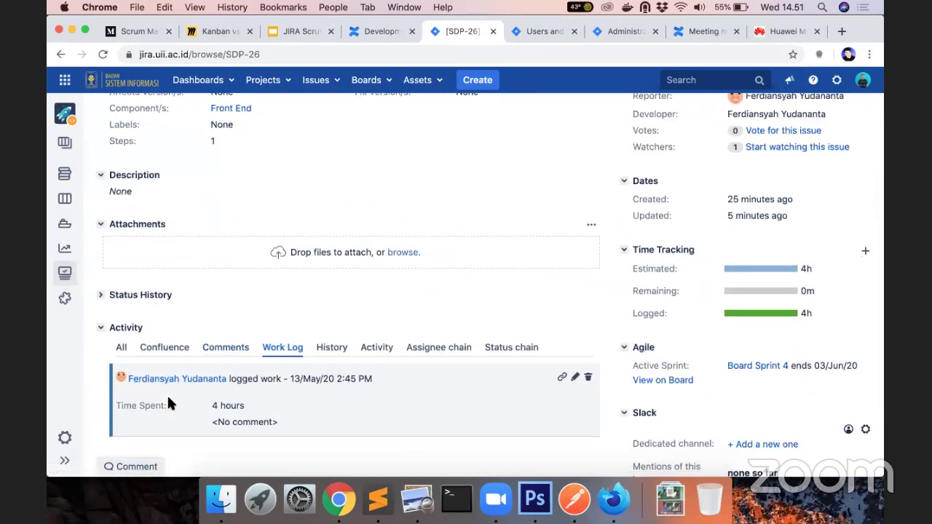
{"action": "scroll", "coordinate": [141, 397], "scroll_direction": "up", "scroll_amount": 1}
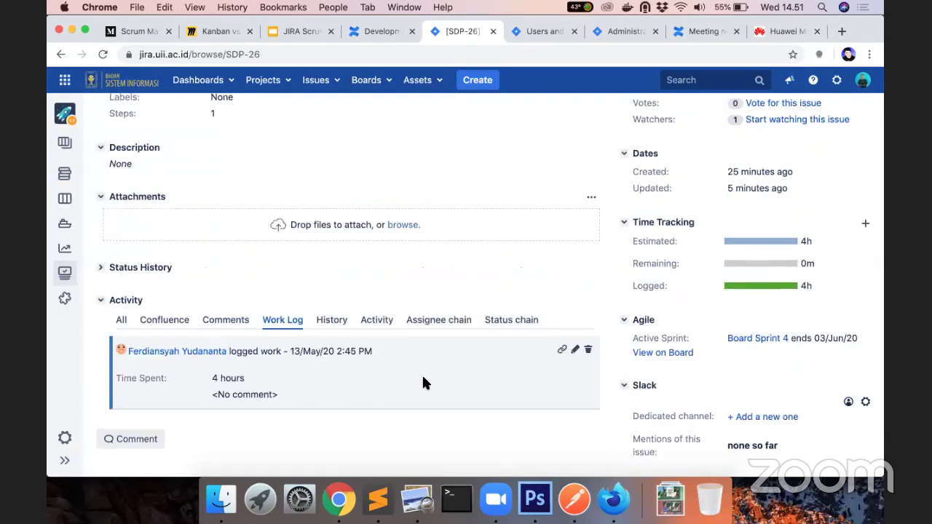
{"action": "scroll", "coordinate": [300, 381], "scroll_direction": "up", "scroll_amount": 4}
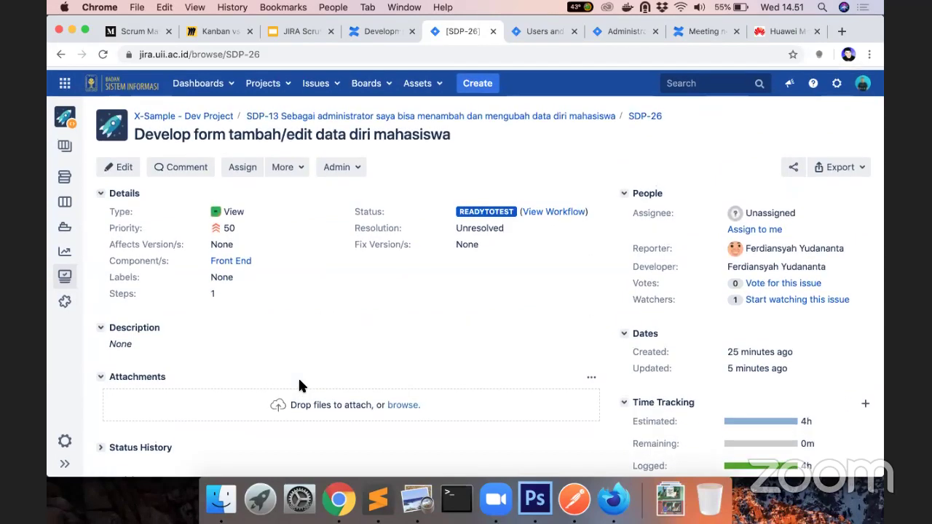
Examine the activity stream of SDP-26 for its field updates and status changes.
{"action": "scroll", "coordinate": [315, 366], "scroll_direction": "down", "scroll_amount": 4}
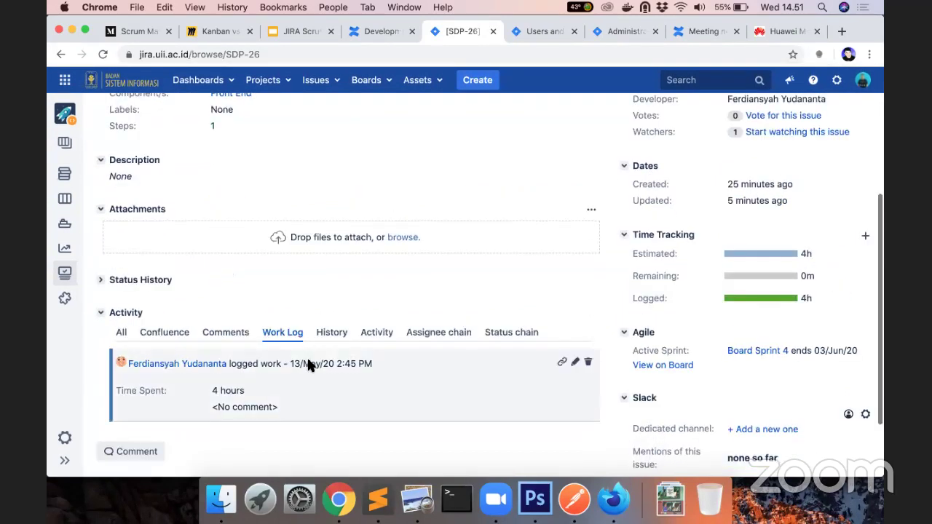
{"action": "left_click", "coordinate": [371, 335]}
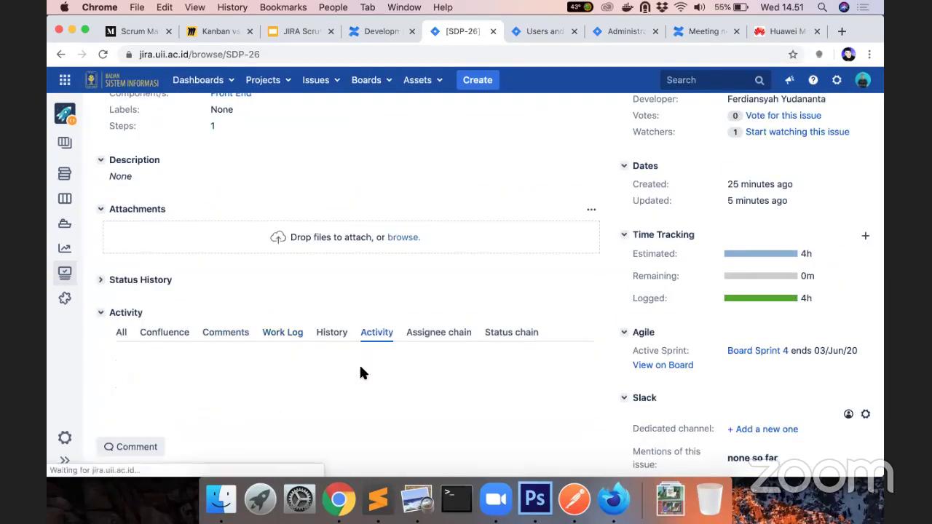
{"action": "scroll", "coordinate": [188, 389], "scroll_direction": "down", "scroll_amount": 6}
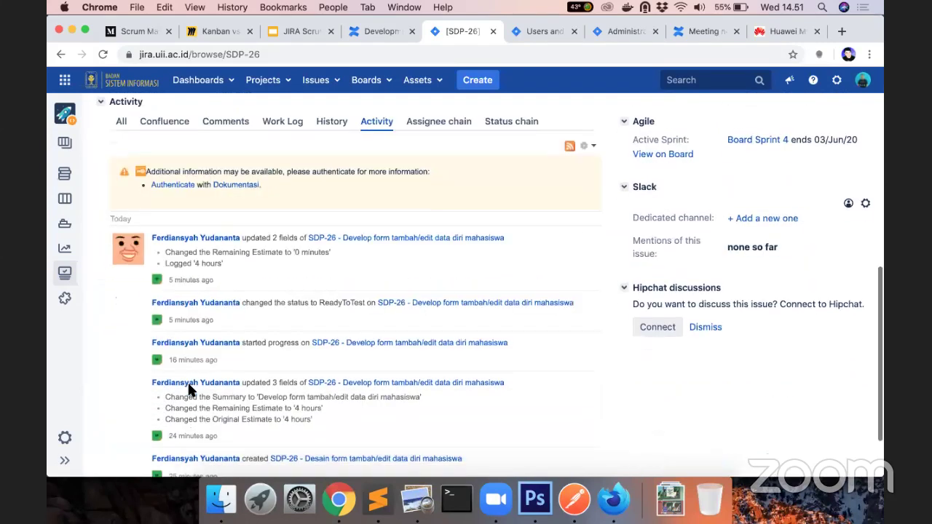
{"action": "scroll", "coordinate": [188, 391], "scroll_direction": "up", "scroll_amount": 10}
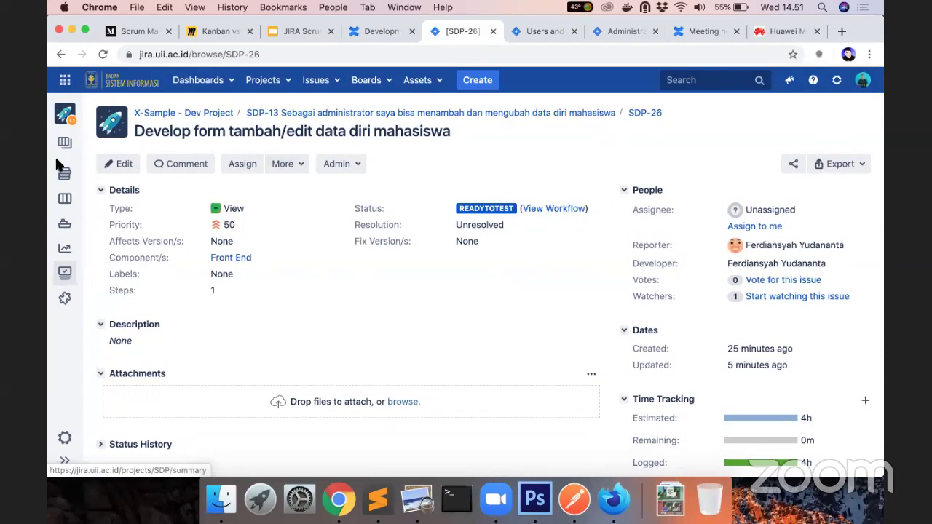
Return to the active sprint board and check the reporter and assignee of sub-tasks SDP-26 and SDP-27.
{"action": "left_click", "coordinate": [65, 200]}
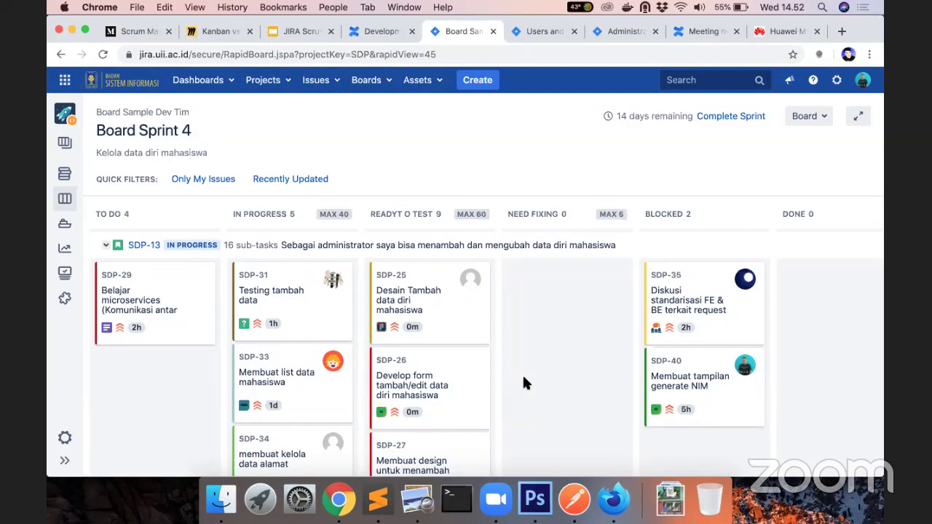
{"action": "left_click", "coordinate": [415, 377]}
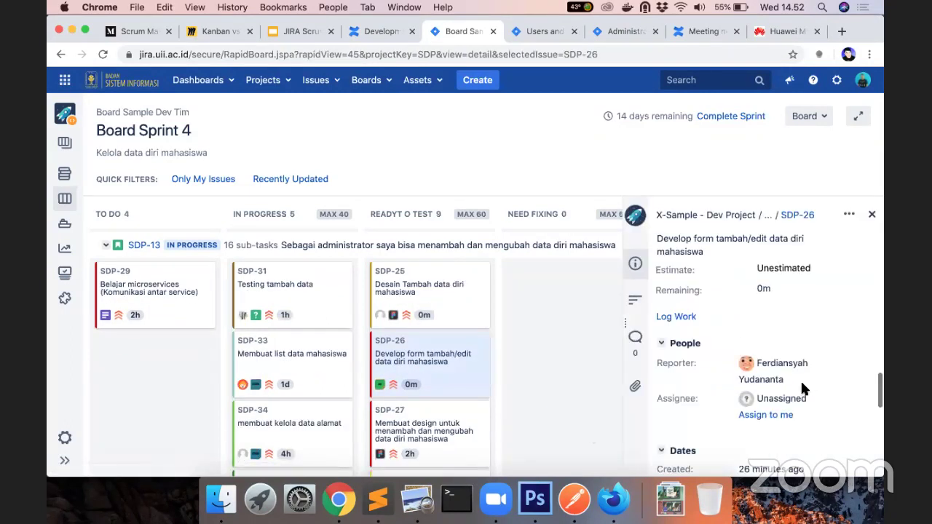
{"action": "left_click", "coordinate": [444, 437]}
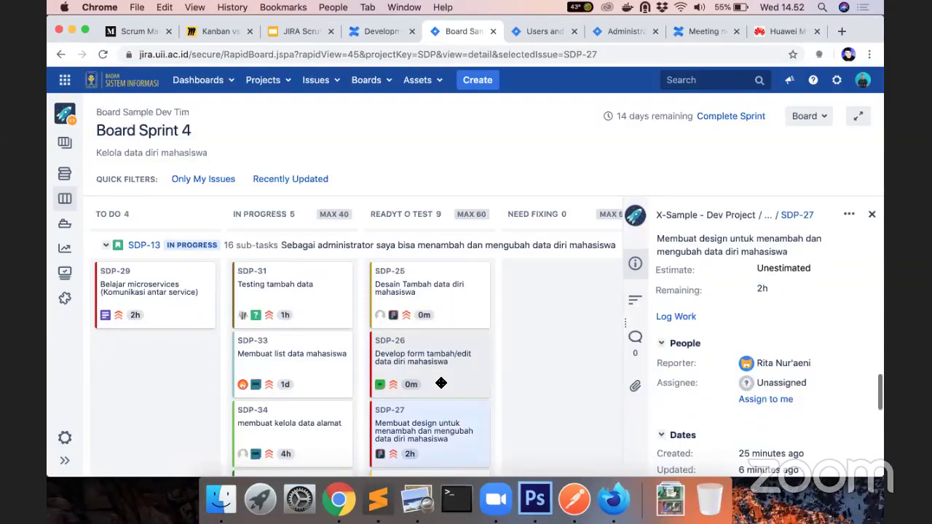
{"action": "left_click", "coordinate": [436, 439]}
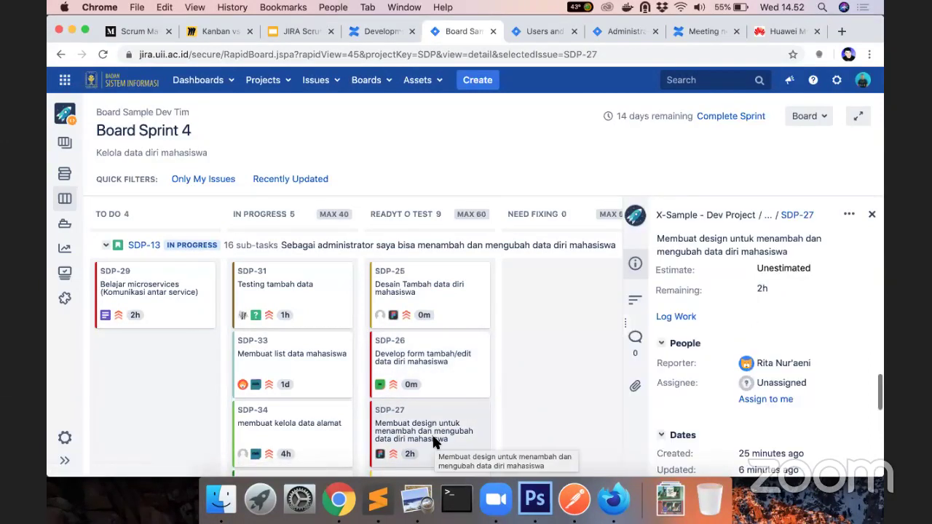
Look through the sub-task cards of SDP-13 on the sprint board and refresh the board to load its pending update.
{"action": "scroll", "coordinate": [432, 432], "scroll_direction": "down", "scroll_amount": 5}
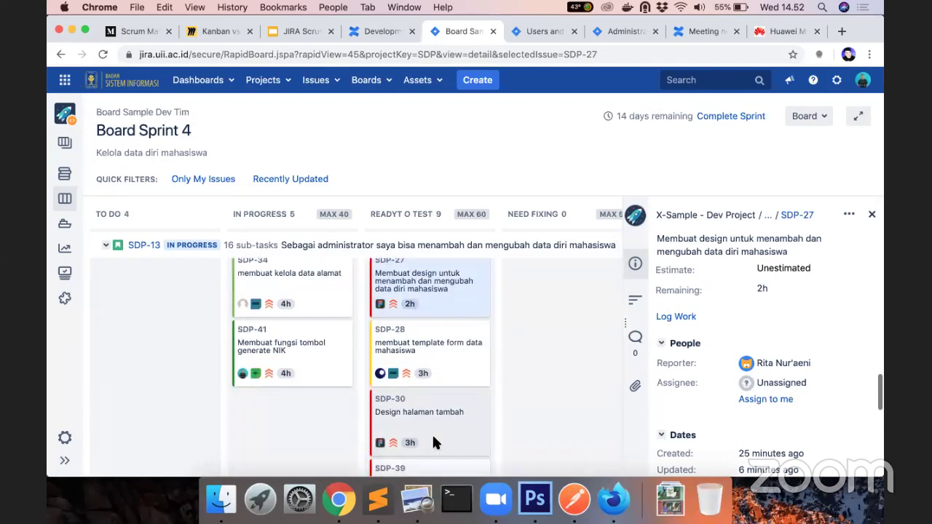
{"action": "scroll", "coordinate": [448, 319], "scroll_direction": "down", "scroll_amount": 10}
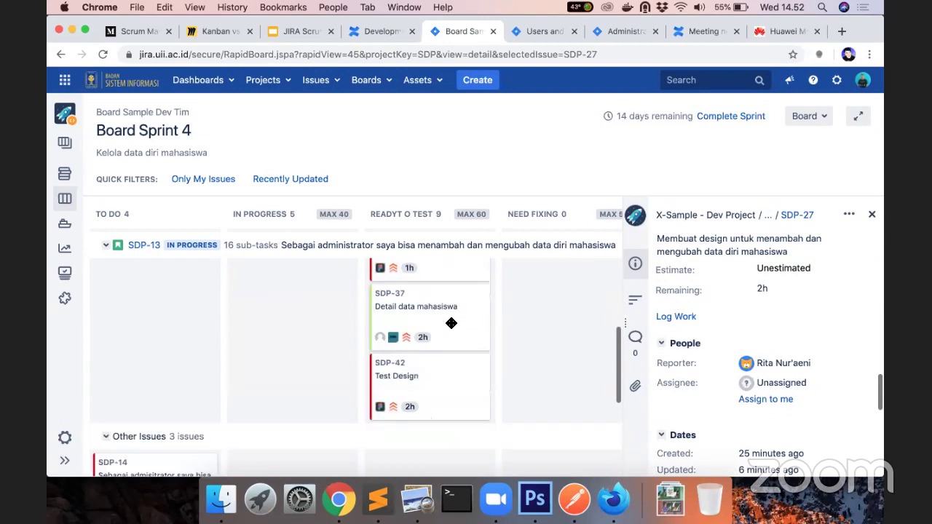
{"action": "scroll", "coordinate": [452, 323], "scroll_direction": "down", "scroll_amount": 3}
{"action": "scroll", "coordinate": [452, 322], "scroll_direction": "up", "scroll_amount": 10}
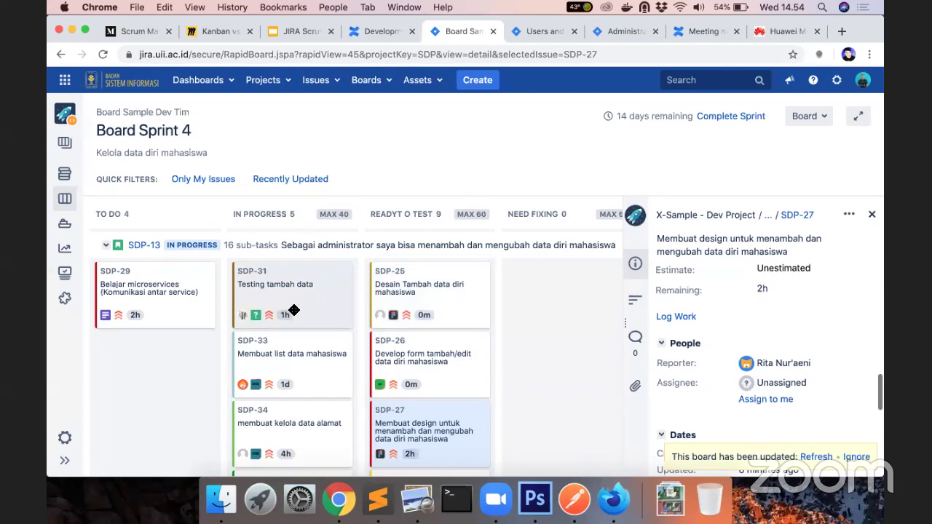
{"action": "left_click", "coordinate": [813, 457]}
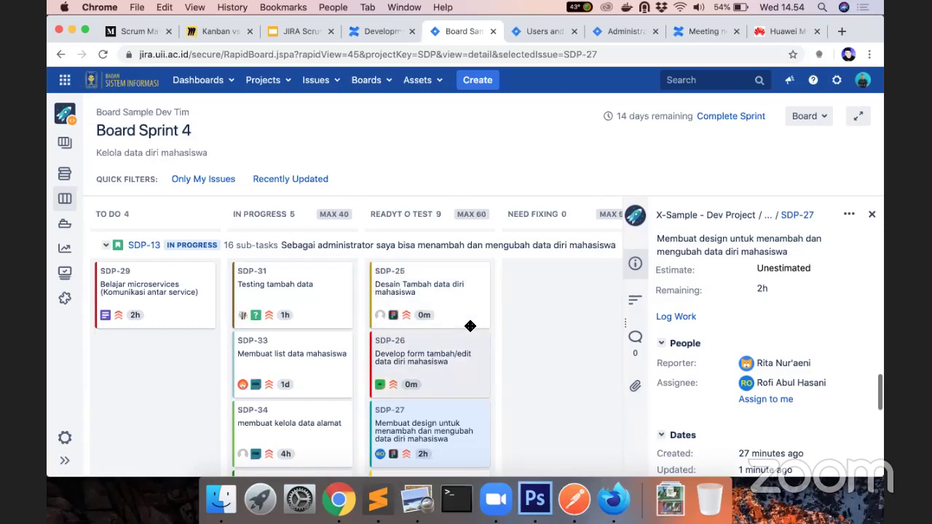
{"action": "left_click", "coordinate": [457, 499]}
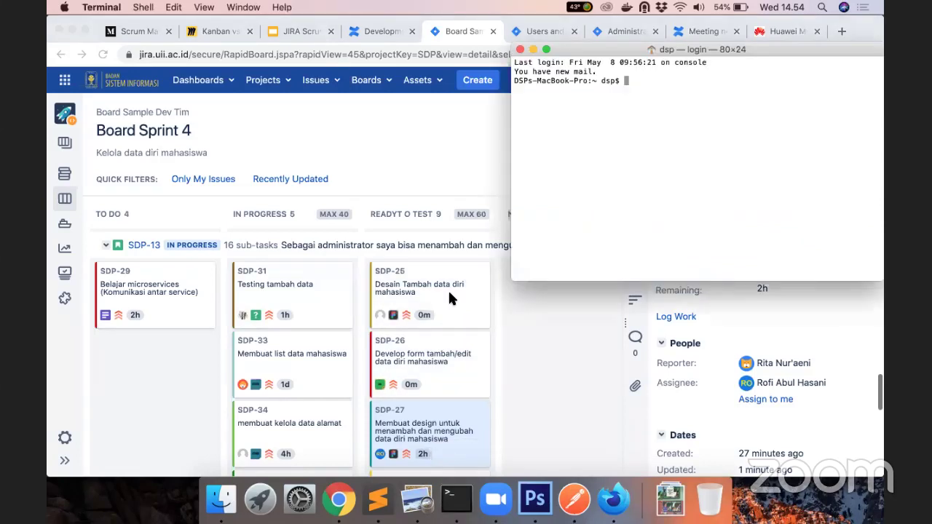
{"action": "left_click_drag", "start_coordinate": [565, 46], "coordinate": [562, 117]}
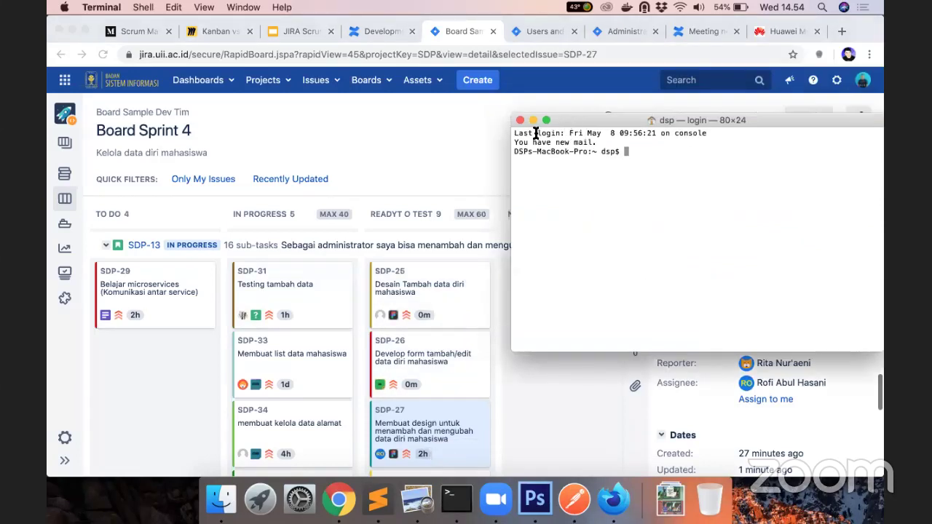
{"action": "left_click", "coordinate": [520, 121]}
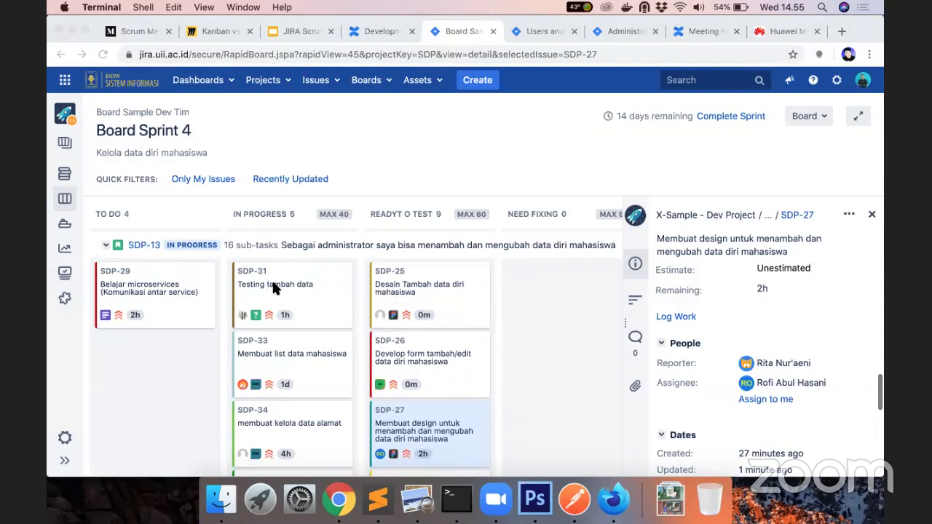
Start a new sub-task under story SDP-13 with issue type Testing and the summary "Test design X".
{"action": "scroll", "coordinate": [818, 384], "scroll_direction": "down", "scroll_amount": 5}
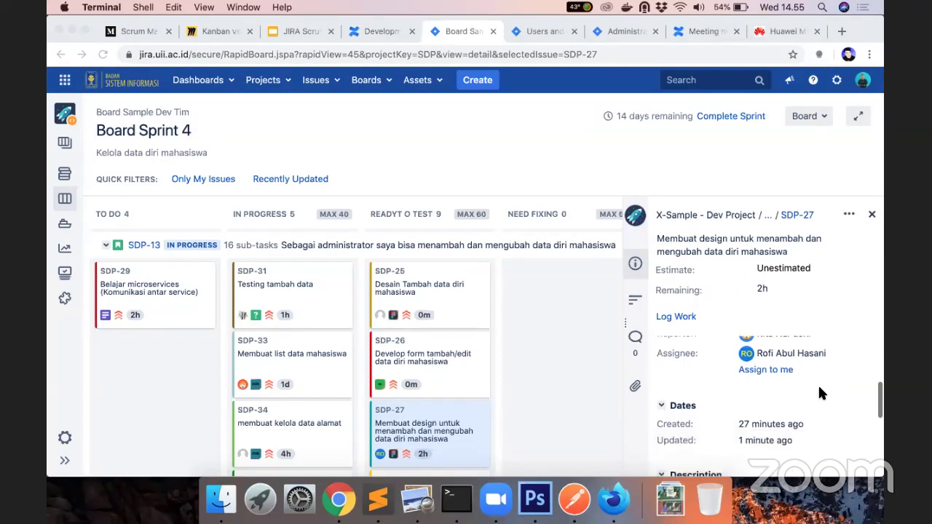
{"action": "left_click", "coordinate": [145, 246]}
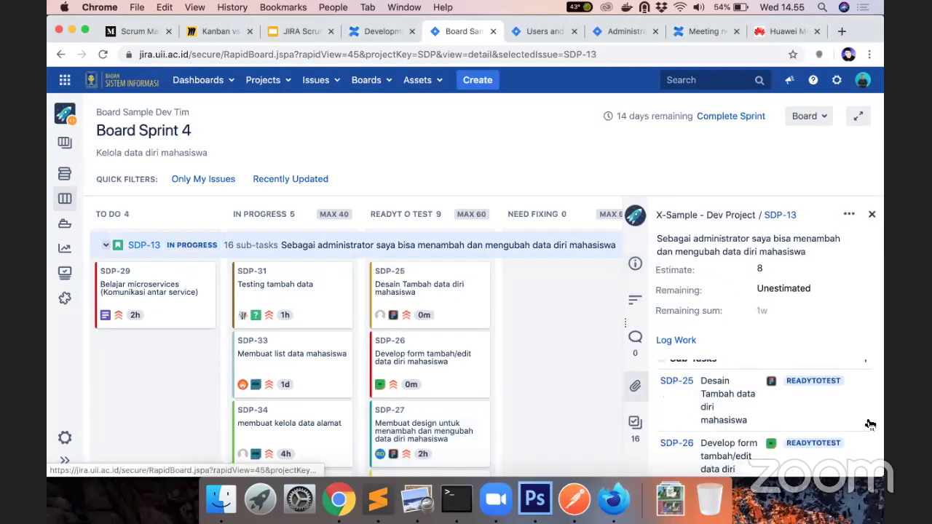
{"action": "left_click", "coordinate": [865, 394]}
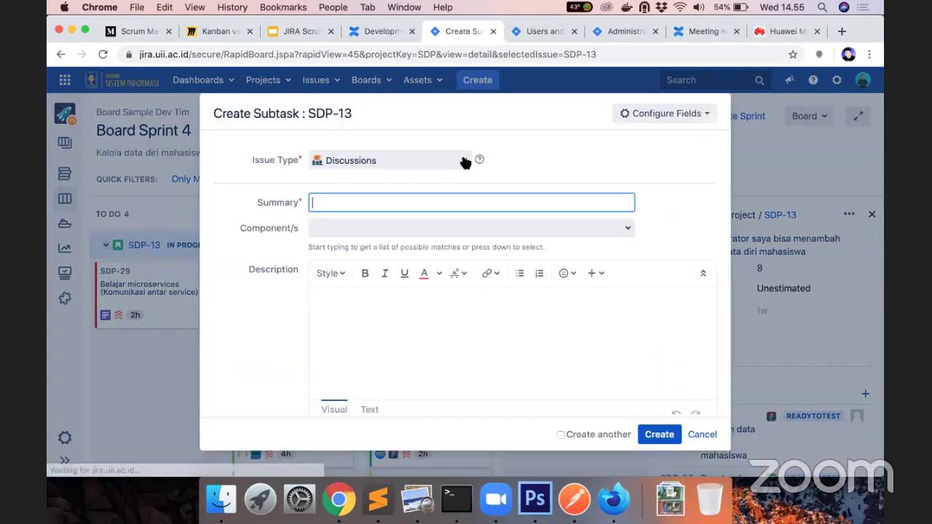
{"action": "left_click", "coordinate": [465, 161]}
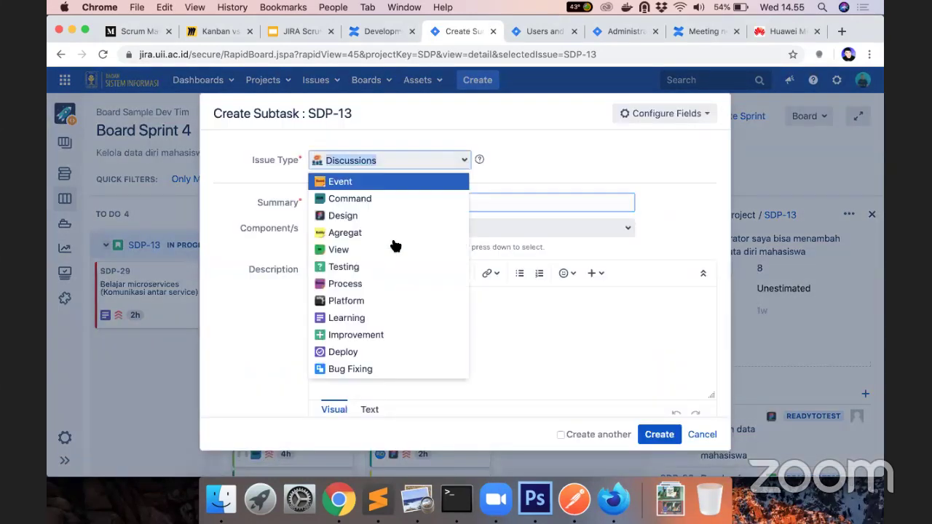
{"action": "left_click", "coordinate": [391, 269]}
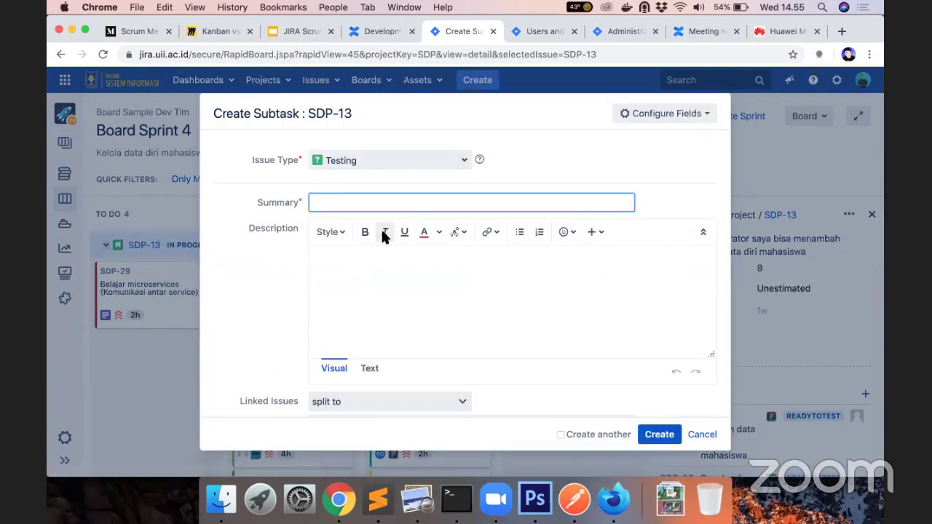
{"action": "left_click", "coordinate": [393, 202]}
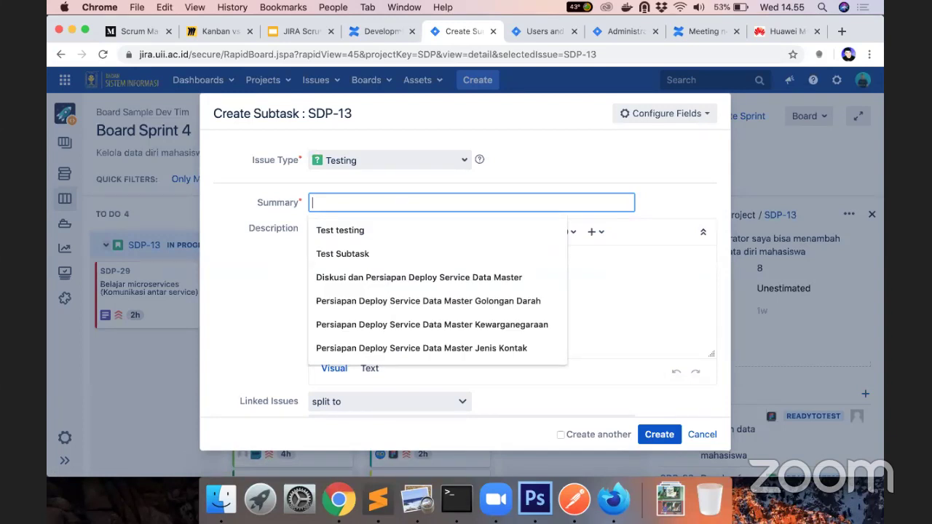
{"action": "type", "text": "Test design"}
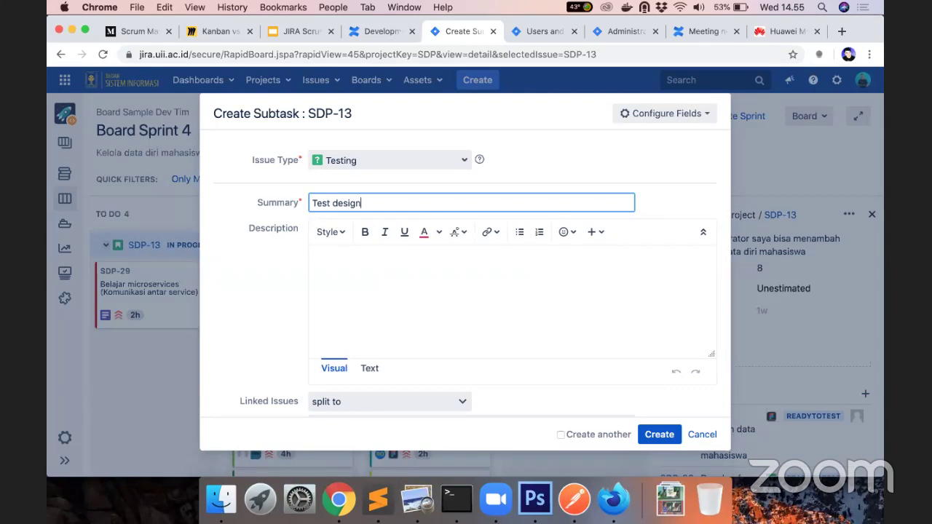
{"action": "type", "text": " X"}
Write the sub-task's description on two lines: "Mengecek posisi tombol" and "Mengecek input form".
{"action": "left_click", "coordinate": [440, 279]}
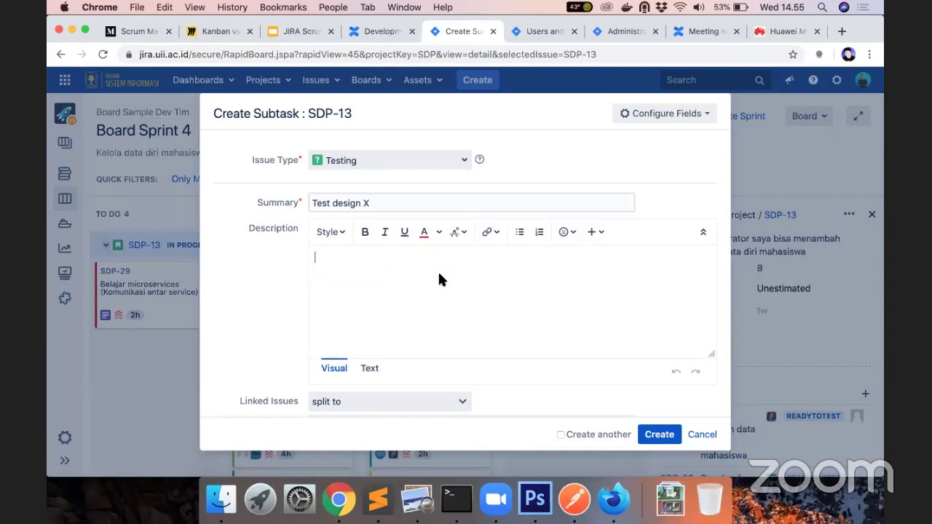
{"action": "type", "text": "Mengecek posi"}
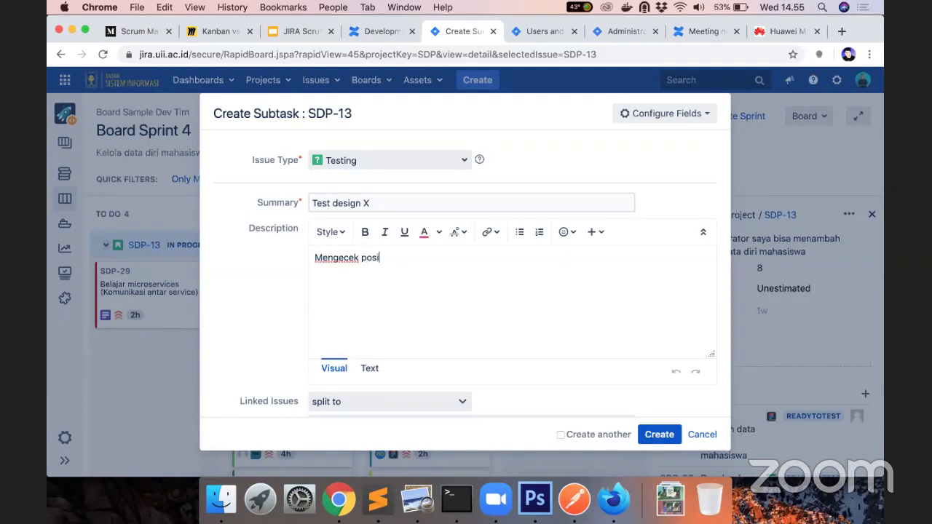
{"action": "type", "text": "si tombol"}
{"action": "key", "text": "Return"}
{"action": "type", "text": "Men"}
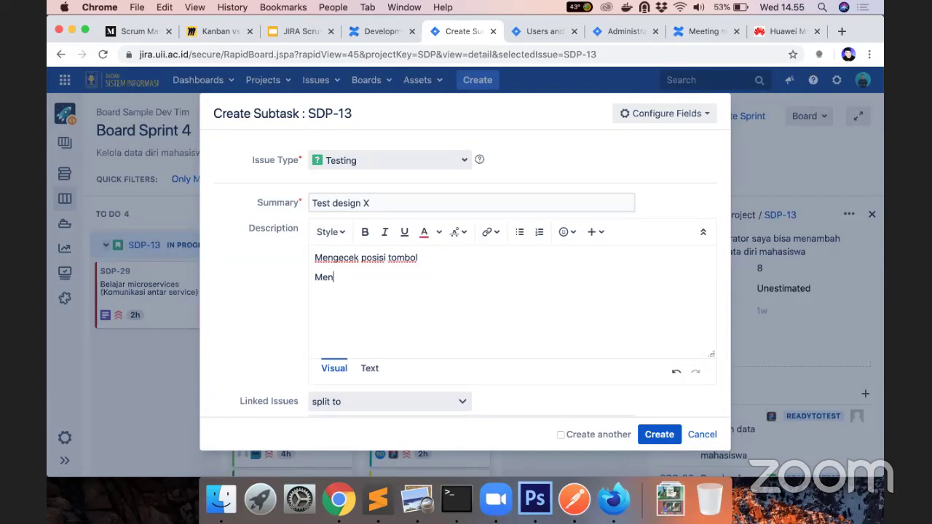
{"action": "type", "text": "gece"}
{"action": "type", "text": "k "}
{"action": "type", "text": "posis"}
{"action": "key", "text": "BackSpace"}
{"action": "key", "text": "BackSpace"}
{"action": "key", "text": "BackSpace"}
{"action": "key", "text": "BackSpace"}
{"action": "key", "text": "BackSpace"}
{"action": "type", "text": "input v"}
{"action": "key", "text": "BackSpace"}
{"action": "key", "text": "BackSpace"}
{"action": "type", "text": "form"}
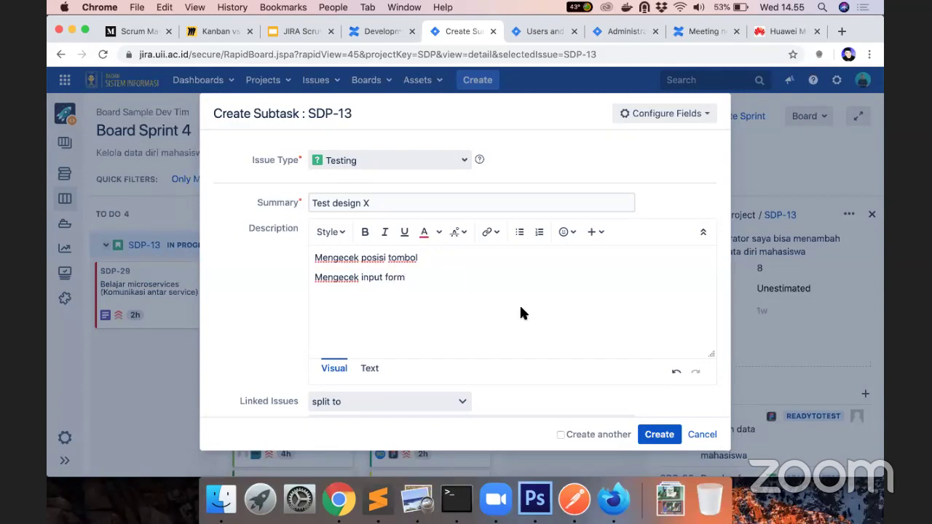
Link the new sub-task to the design issue SDP-25 with the "relates to" relationship.
{"action": "scroll", "coordinate": [510, 299], "scroll_direction": "down", "scroll_amount": 5}
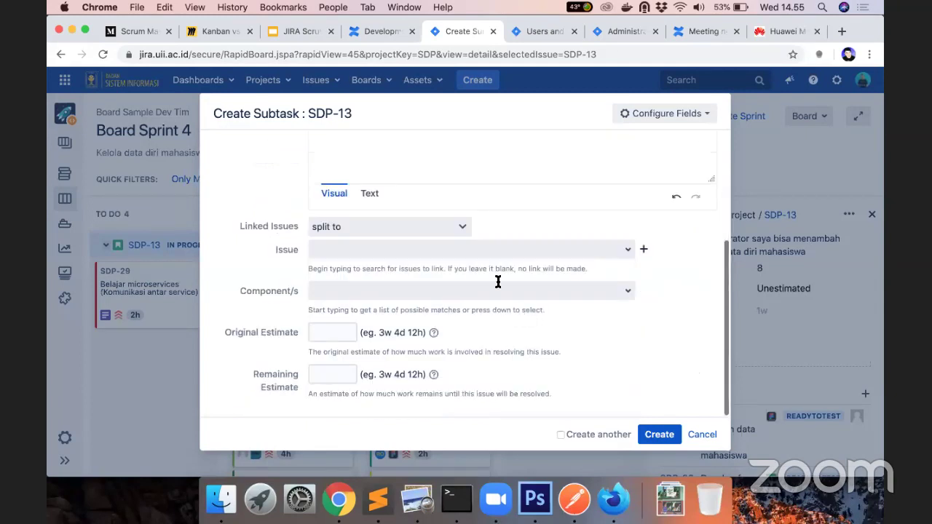
{"action": "left_click", "coordinate": [461, 229]}
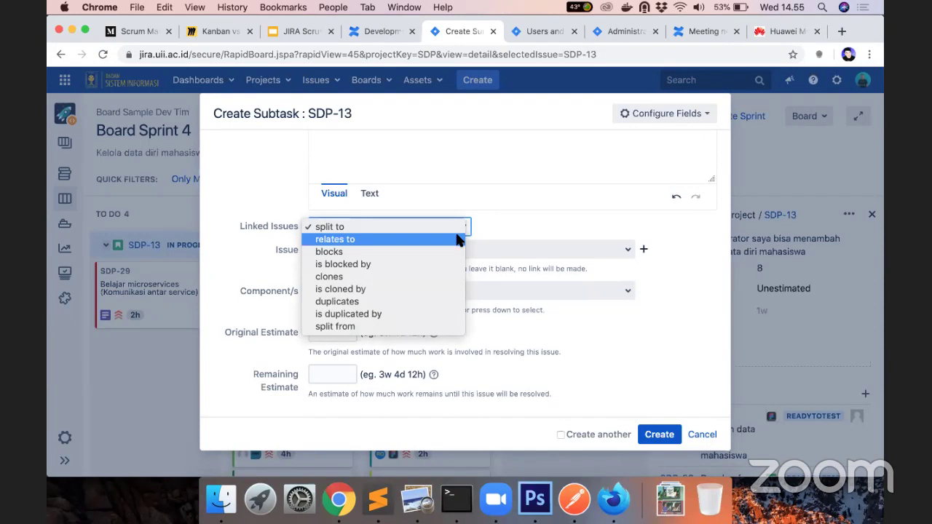
{"action": "left_click", "coordinate": [458, 241]}
{"action": "left_click", "coordinate": [441, 247]}
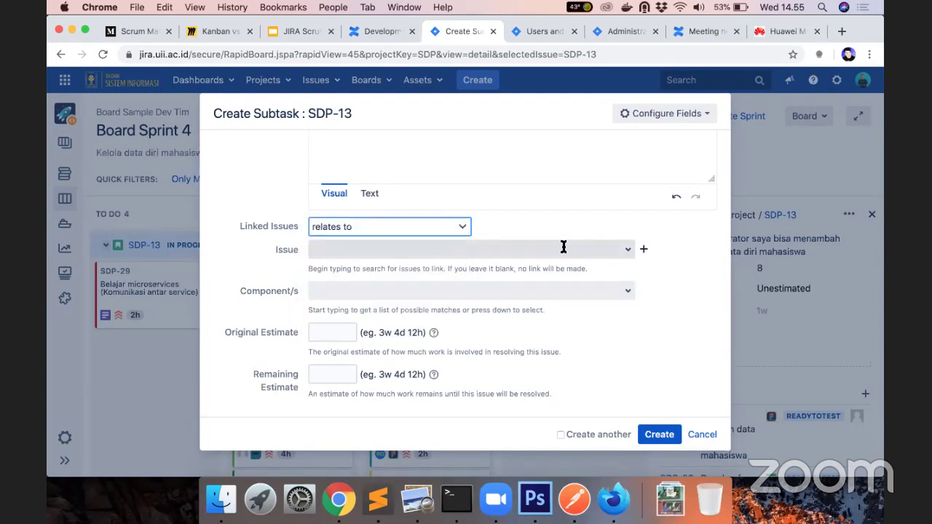
{"action": "type", "text": "des"}
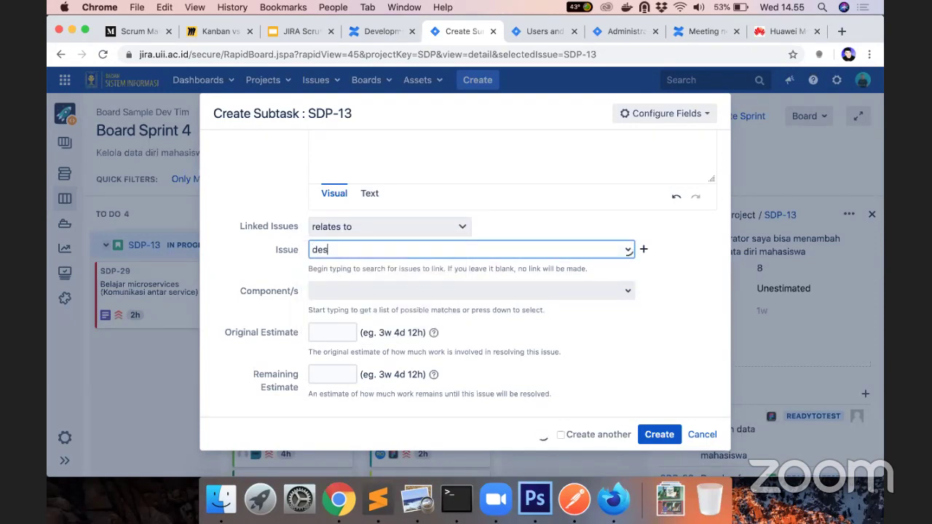
{"action": "left_click", "coordinate": [528, 289]}
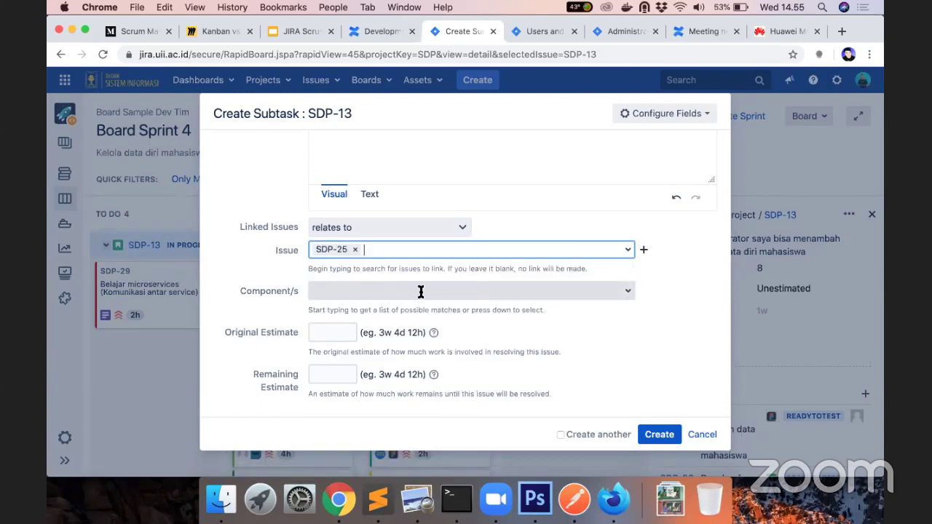
Assign the Testing component to the new sub-task.
{"action": "left_click", "coordinate": [395, 290]}
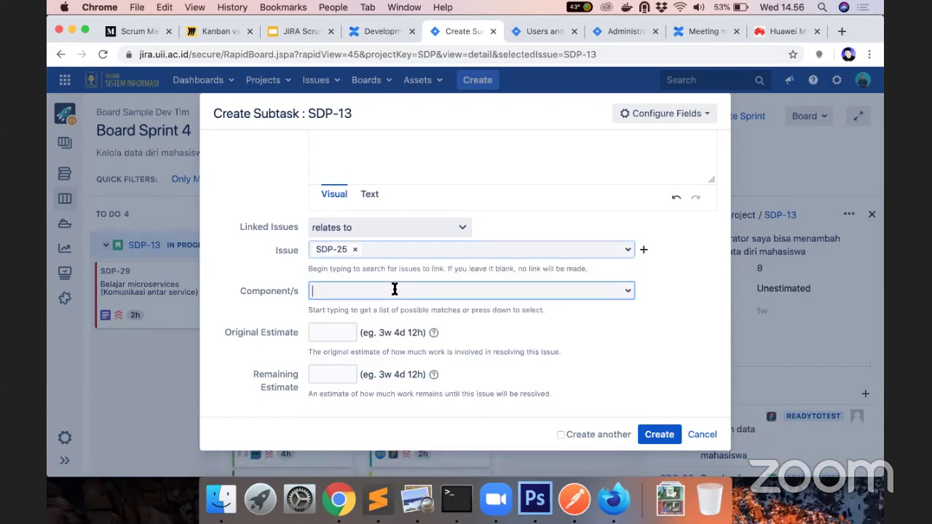
{"action": "left_click", "coordinate": [629, 291]}
{"action": "left_click", "coordinate": [499, 397]}
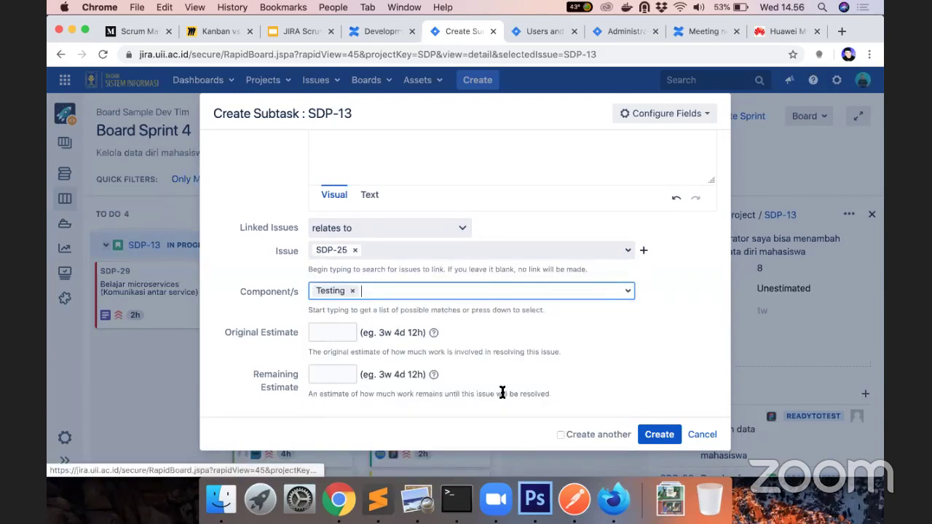
Set the sub-task's original estimate to 1h and create it.
{"action": "left_click", "coordinate": [310, 331]}
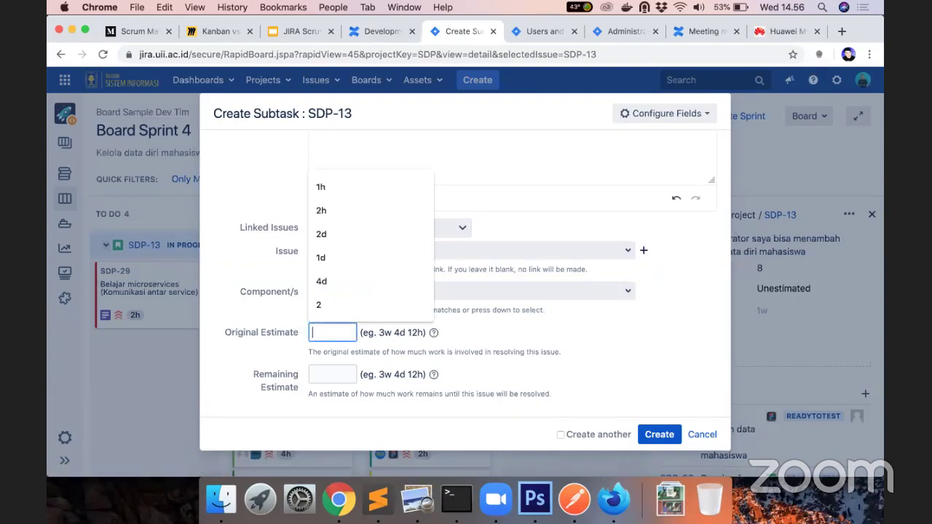
{"action": "type", "text": "1h"}
{"action": "scroll", "coordinate": [514, 323], "scroll_direction": "up", "scroll_amount": 5}
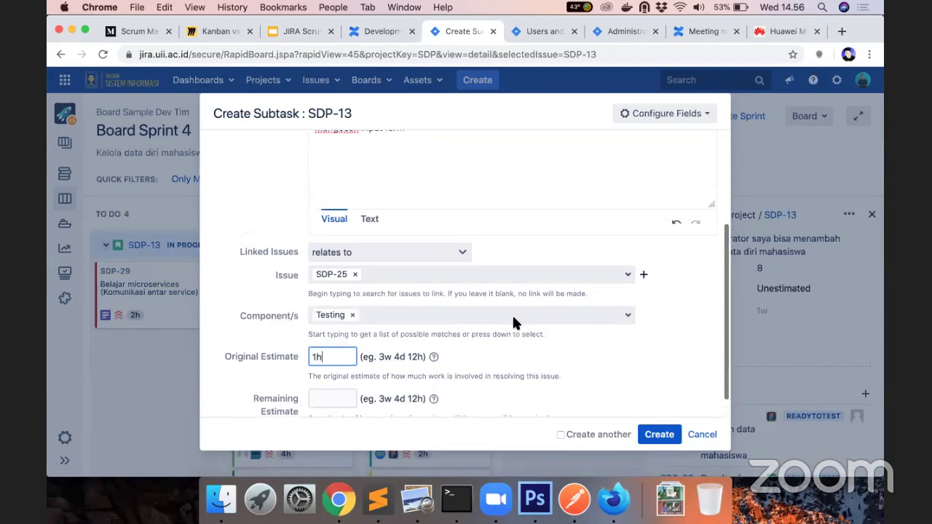
{"action": "scroll", "coordinate": [512, 314], "scroll_direction": "down", "scroll_amount": 4}
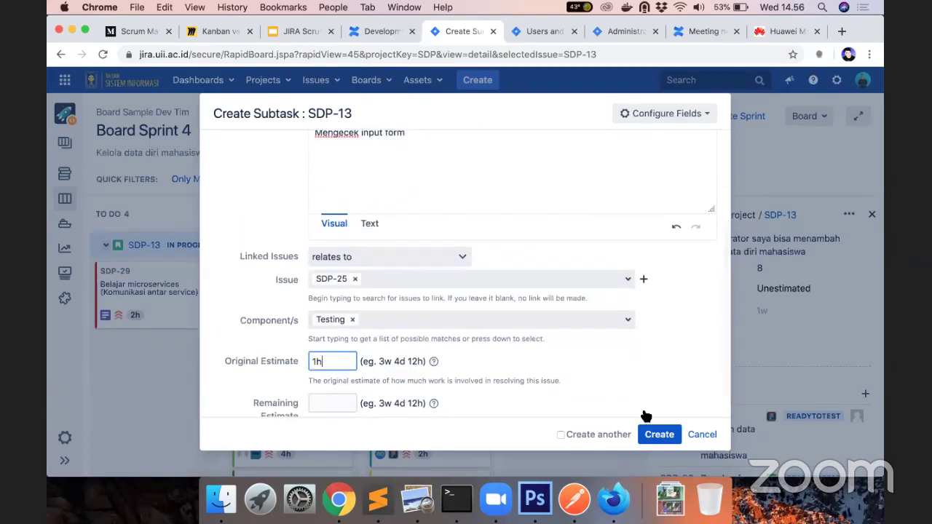
{"action": "left_click", "coordinate": [659, 435]}
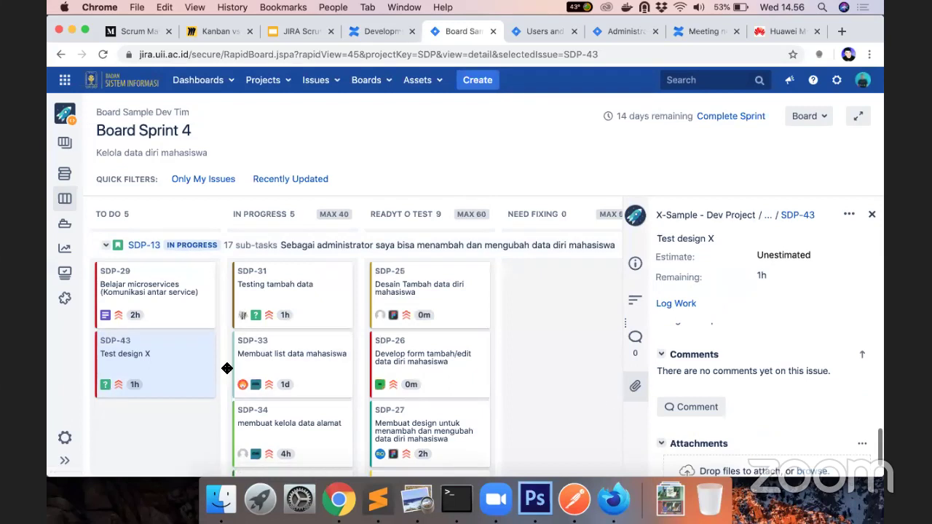
Move the "Test design X" card from To Do to In Progress and check it in that column.
{"action": "left_click_drag", "start_coordinate": [164, 371], "coordinate": [306, 376]}
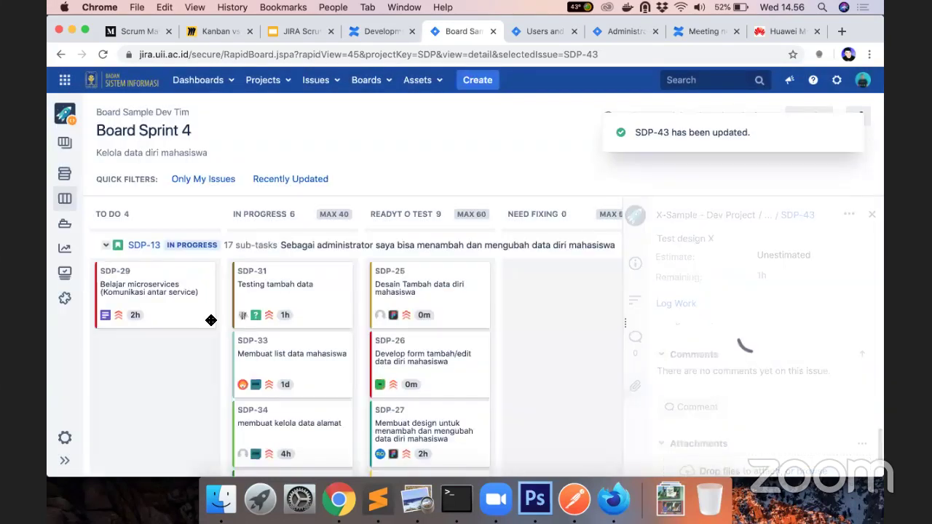
{"action": "scroll", "coordinate": [279, 386], "scroll_direction": "down", "scroll_amount": 5}
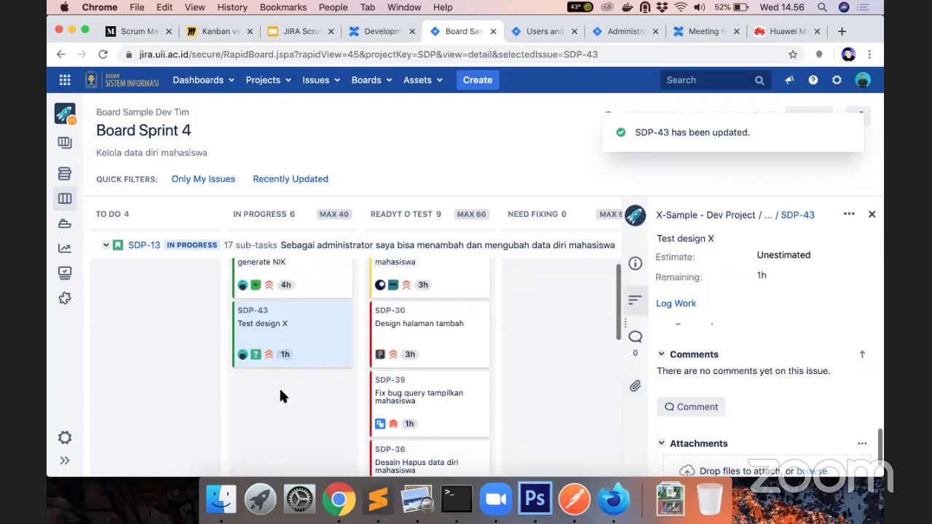
{"action": "scroll", "coordinate": [282, 396], "scroll_direction": "up", "scroll_amount": 2}
{"action": "scroll", "coordinate": [281, 396], "scroll_direction": "down", "scroll_amount": 2}
{"action": "scroll", "coordinate": [281, 395], "scroll_direction": "up", "scroll_amount": 3}
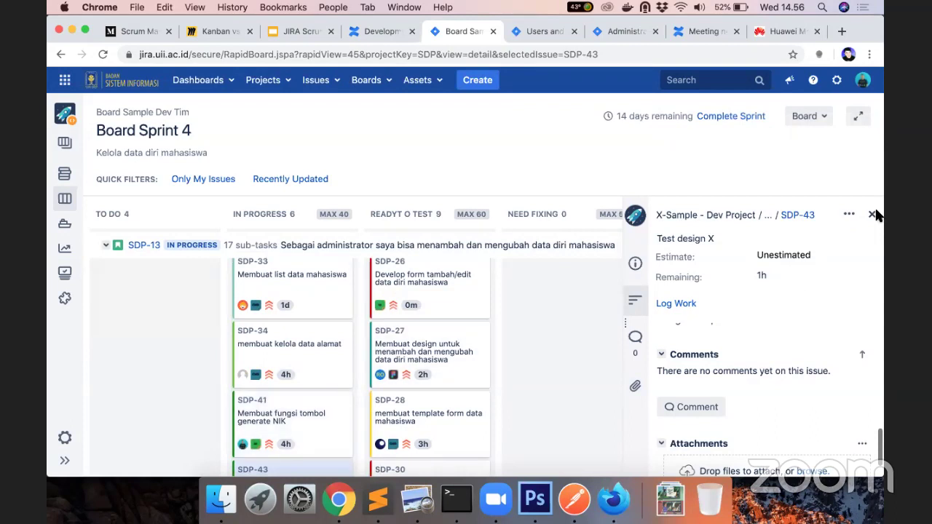
Close the issue detail view and review the cards and their assignees across the full board.
{"action": "key", "text": "t"}
{"action": "scroll", "coordinate": [327, 394], "scroll_direction": "up", "scroll_amount": 3}
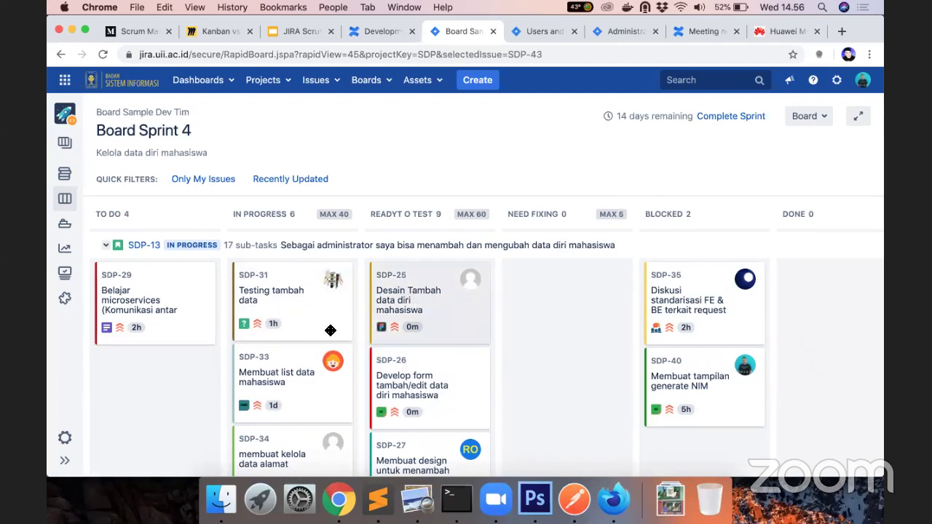
{"action": "scroll", "coordinate": [331, 343], "scroll_direction": "down", "scroll_amount": 5}
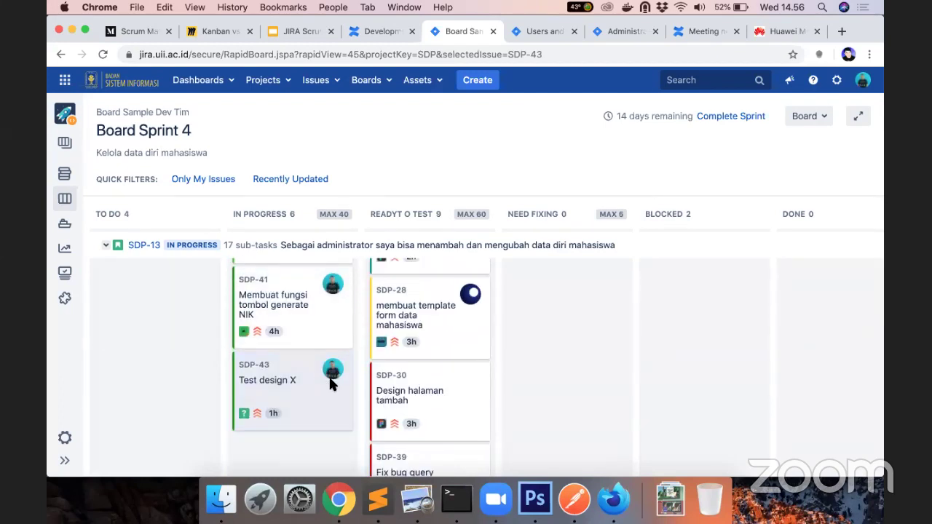
{"action": "scroll", "coordinate": [406, 371], "scroll_direction": "up", "scroll_amount": 5}
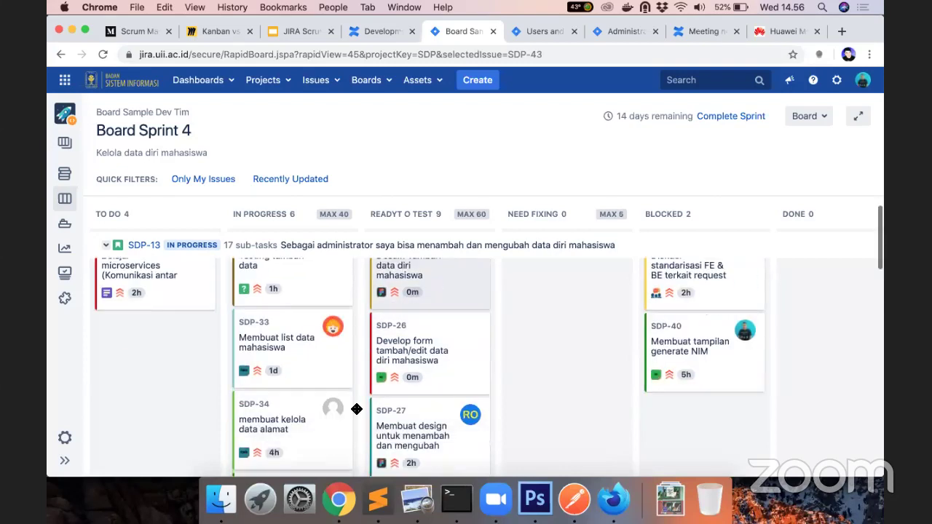
Move the "Test design X" card from In Progress to Done and confirm the Task Done transition without logging time.
{"action": "scroll", "coordinate": [357, 409], "scroll_direction": "down", "scroll_amount": 5}
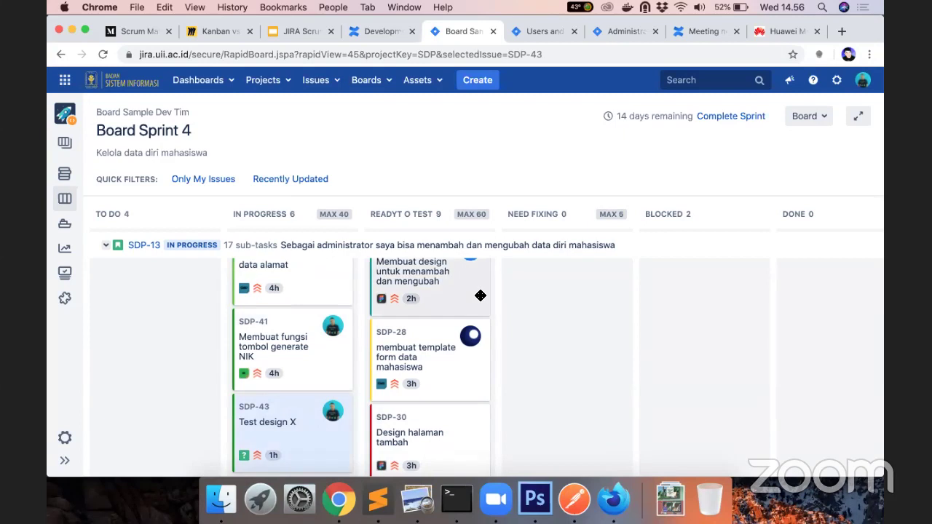
{"action": "scroll", "coordinate": [451, 297], "scroll_direction": "up", "scroll_amount": 5}
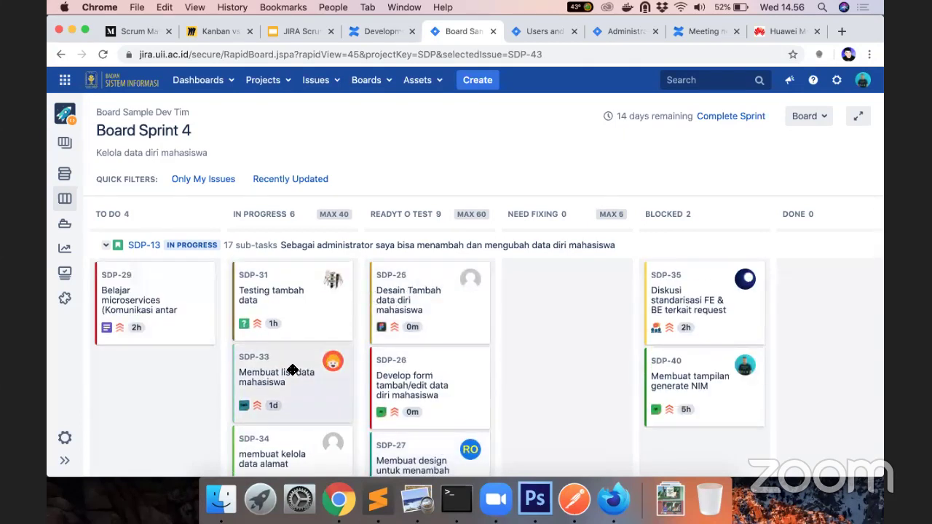
{"action": "scroll", "coordinate": [371, 357], "scroll_direction": "down", "scroll_amount": 6}
{"action": "scroll", "coordinate": [394, 350], "scroll_direction": "up", "scroll_amount": 6}
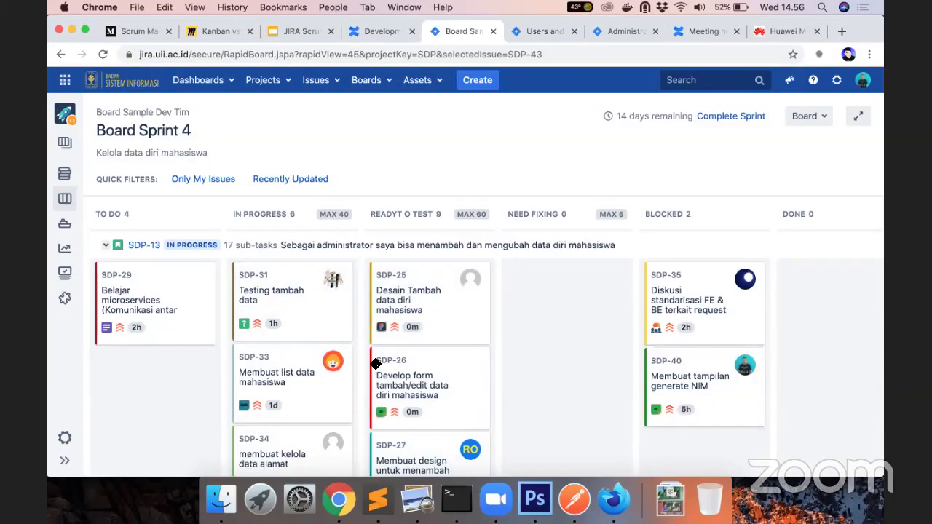
{"action": "scroll", "coordinate": [386, 363], "scroll_direction": "down", "scroll_amount": 5}
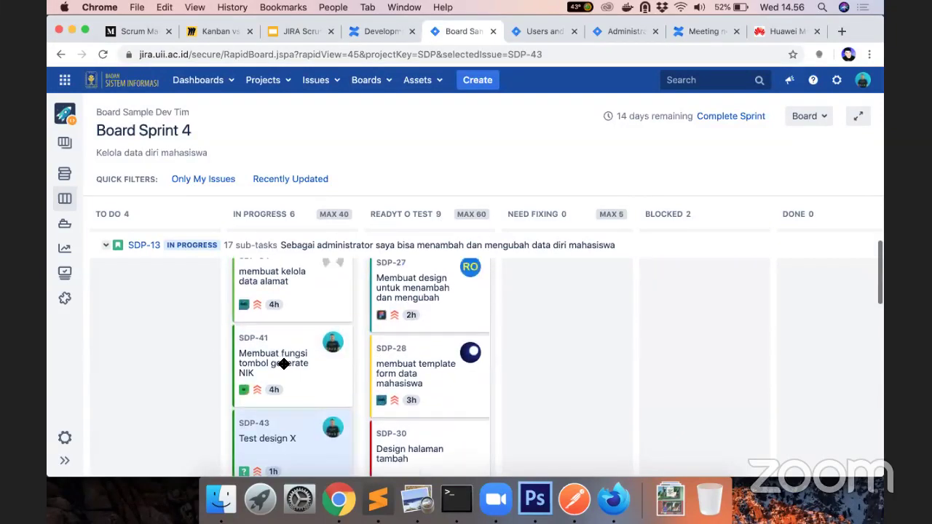
{"action": "left_click_drag", "start_coordinate": [285, 365], "coordinate": [285, 365]}
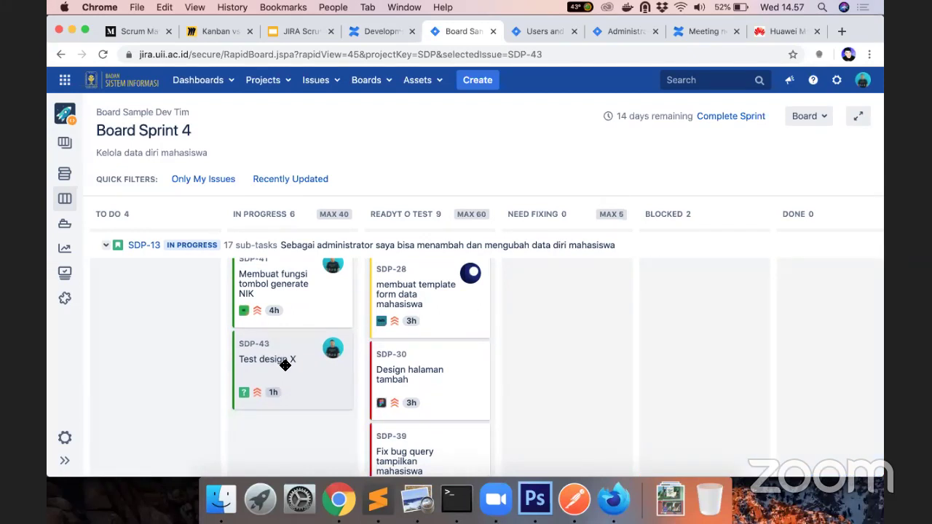
{"action": "left_click_drag", "start_coordinate": [336, 379], "coordinate": [810, 332]}
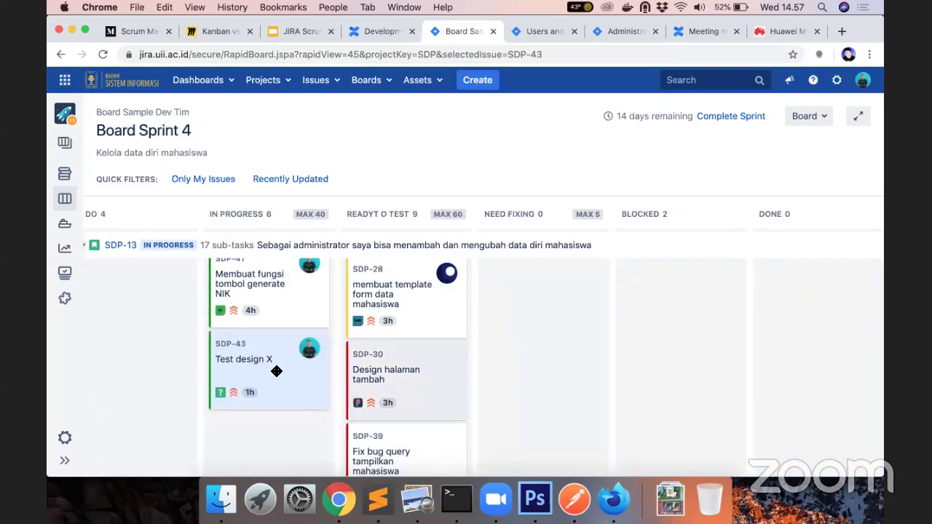
{"action": "left_click_drag", "start_coordinate": [277, 372], "coordinate": [826, 318]}
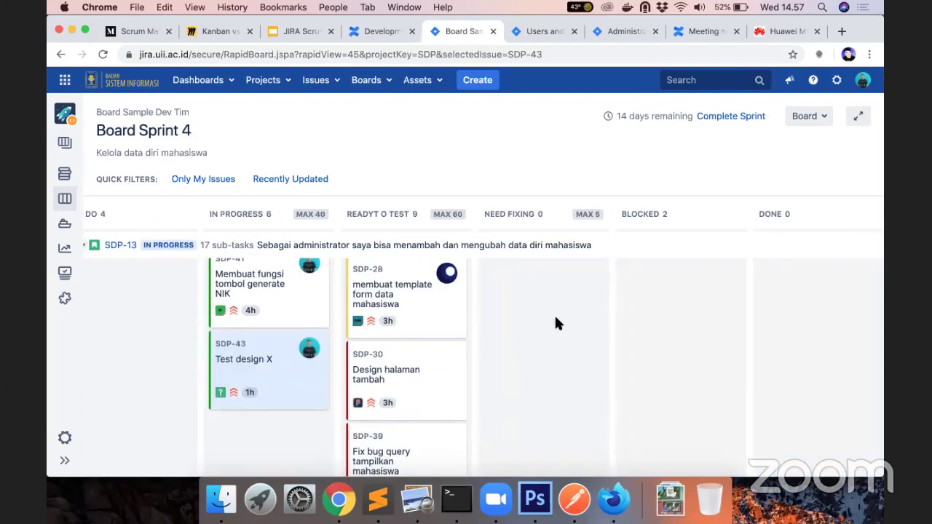
{"action": "left_click_drag", "start_coordinate": [272, 356], "coordinate": [809, 340]}
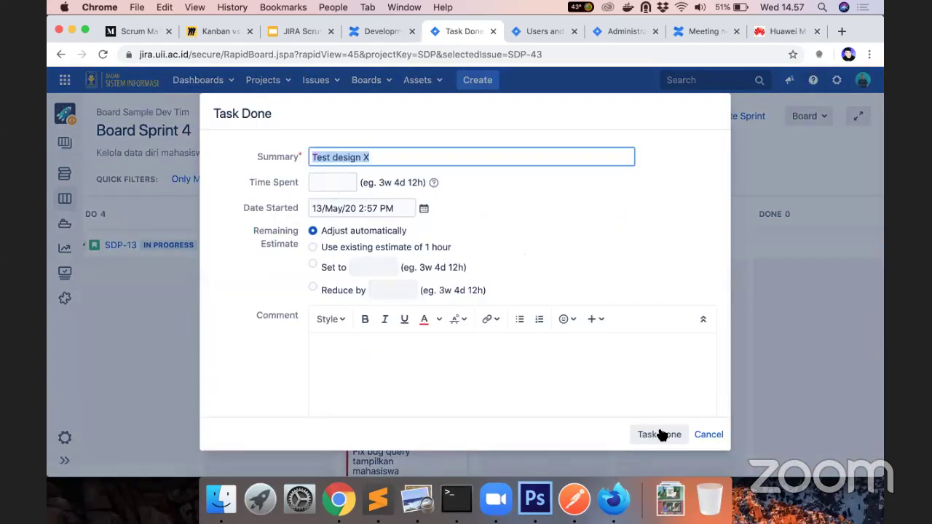
{"action": "left_click", "coordinate": [658, 434]}
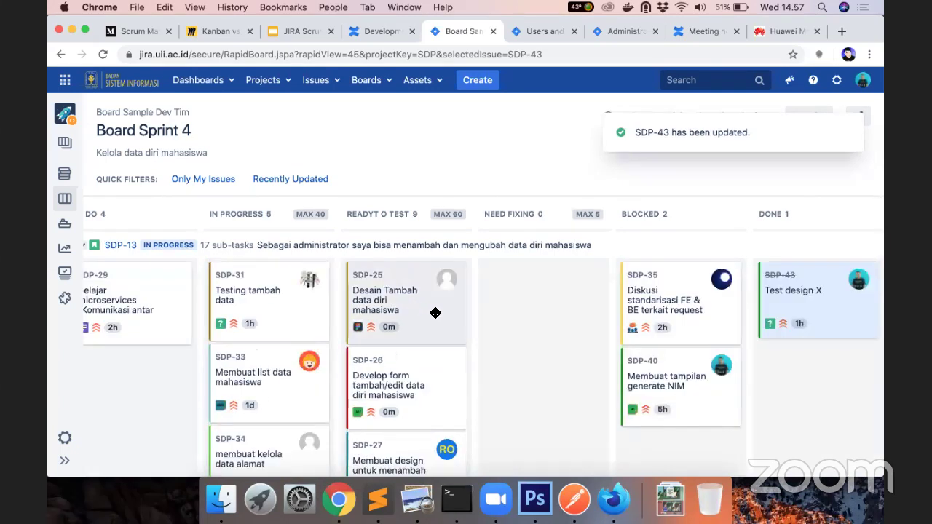
Open the details of SDP-25 "Desain Tambah data diri mahasiswa" in the ready-to-test column and assign it to yourself.
{"action": "left_click", "coordinate": [435, 313]}
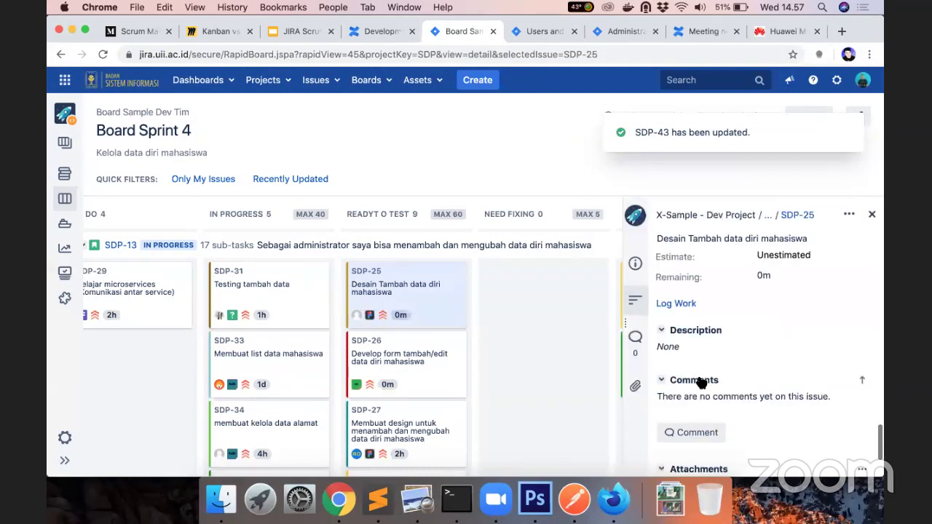
{"action": "scroll", "coordinate": [697, 382], "scroll_direction": "down", "scroll_amount": 2}
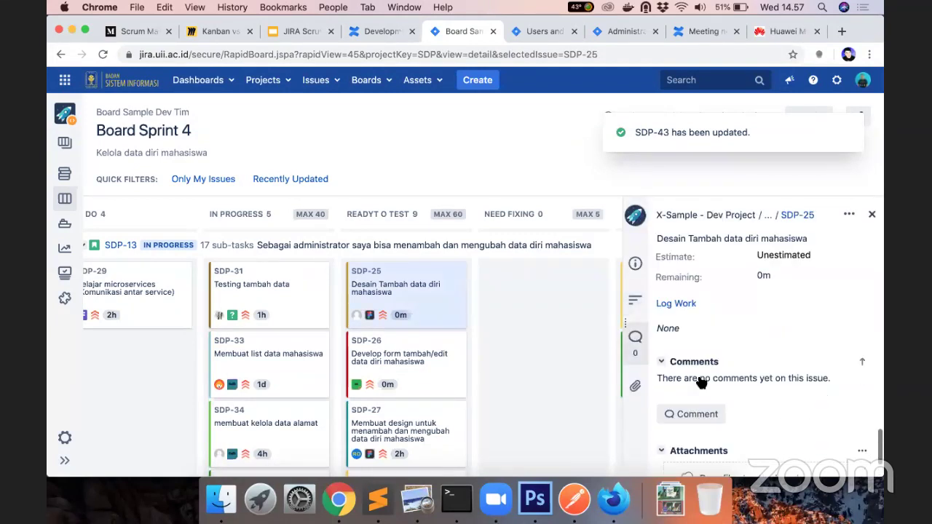
{"action": "scroll", "coordinate": [701, 382], "scroll_direction": "up", "scroll_amount": 5}
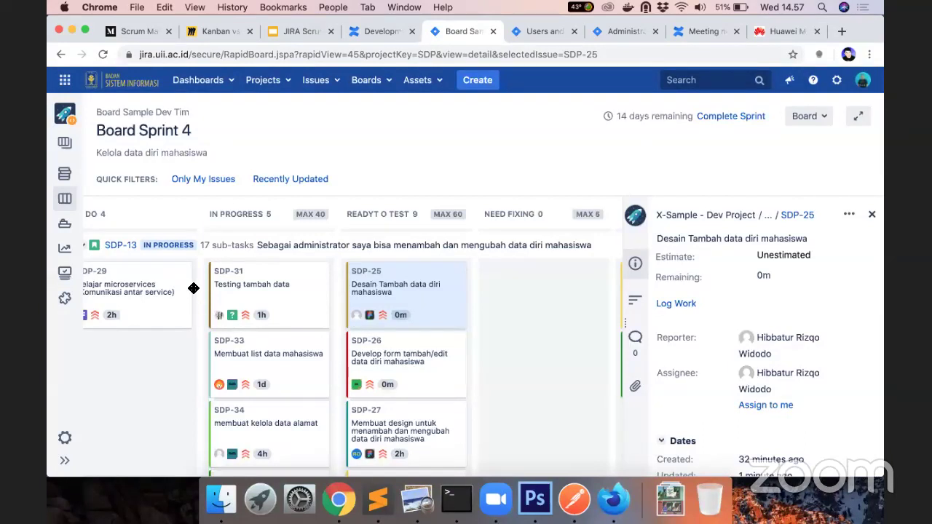
{"action": "key", "text": "i"}
Move the SDP-25 card to Done, confirm the Done transition and close its detail view.
{"action": "left_click_drag", "start_coordinate": [393, 288], "coordinate": [553, 290]}
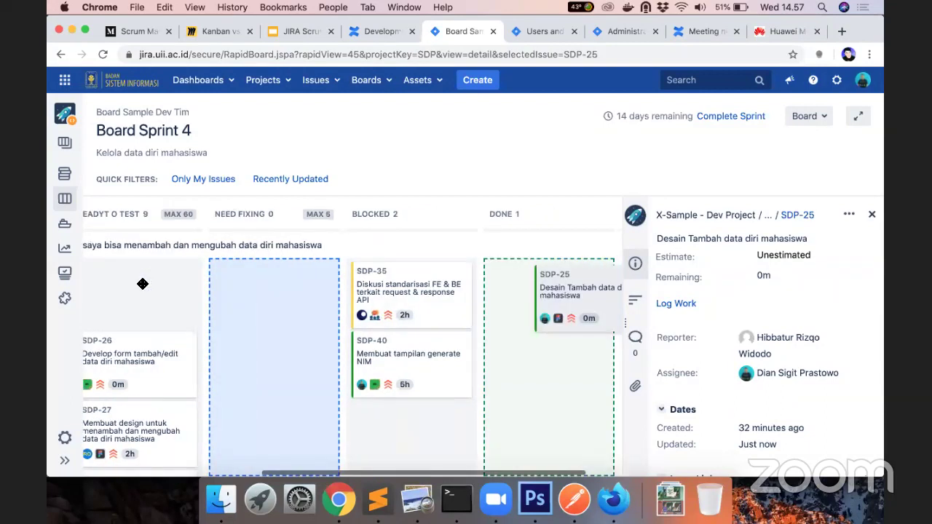
{"action": "left_click_drag", "start_coordinate": [143, 284], "coordinate": [143, 284]}
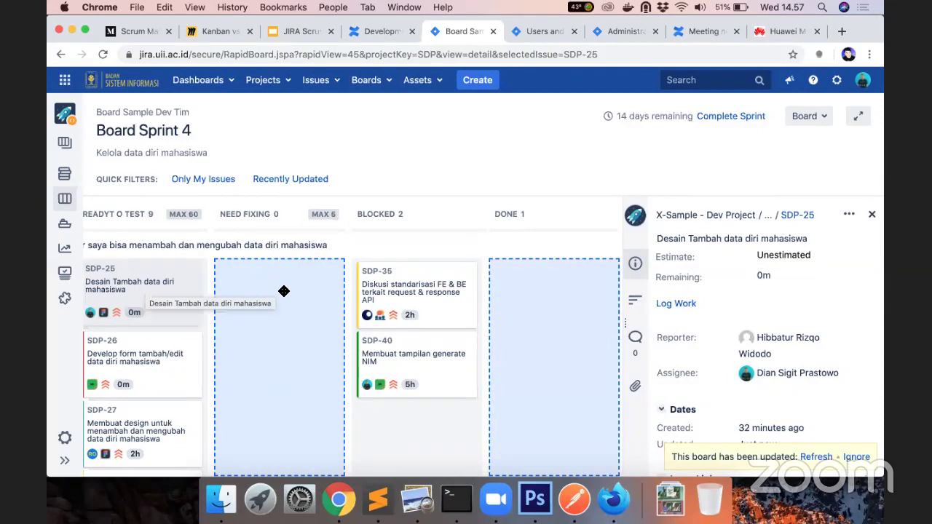
{"action": "left_click_drag", "start_coordinate": [284, 291], "coordinate": [550, 285]}
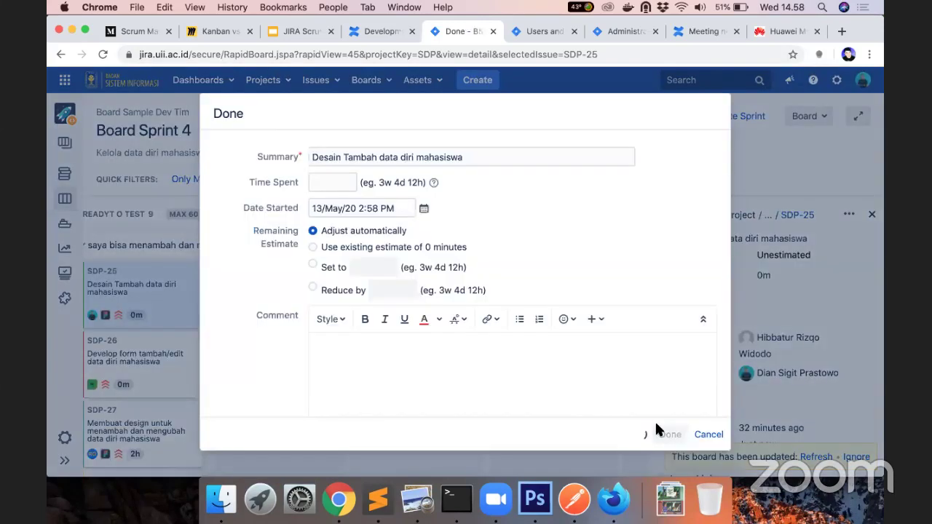
{"action": "left_click", "coordinate": [679, 431]}
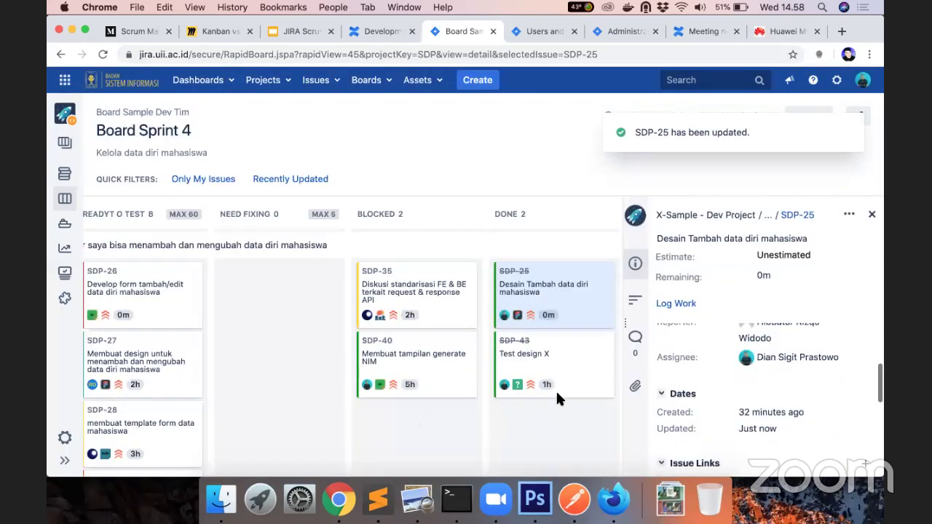
{"action": "left_click", "coordinate": [874, 214]}
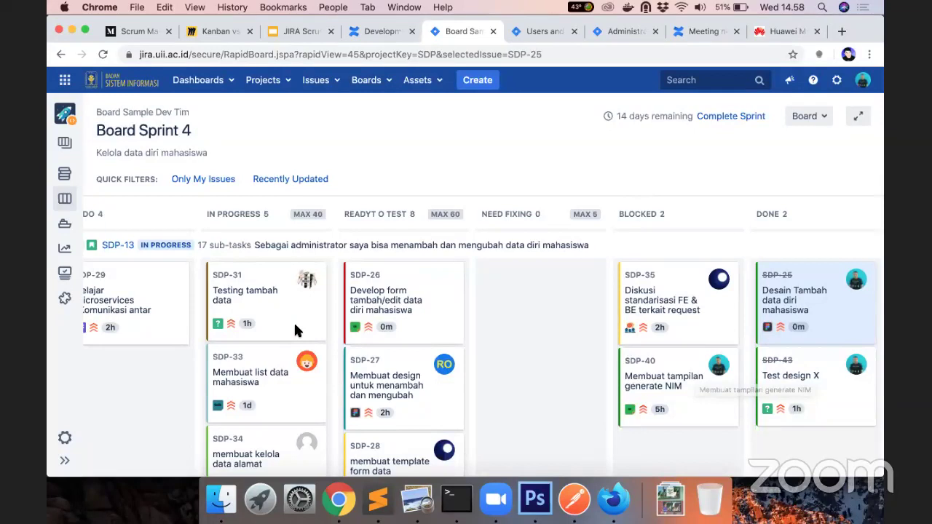
Switch to the JIRA Scrum slides and look at the Scrum Values and BSI Scrum Board Tools Journey slides.
{"action": "key", "text": "super+3"}
{"action": "key", "text": "Right"}
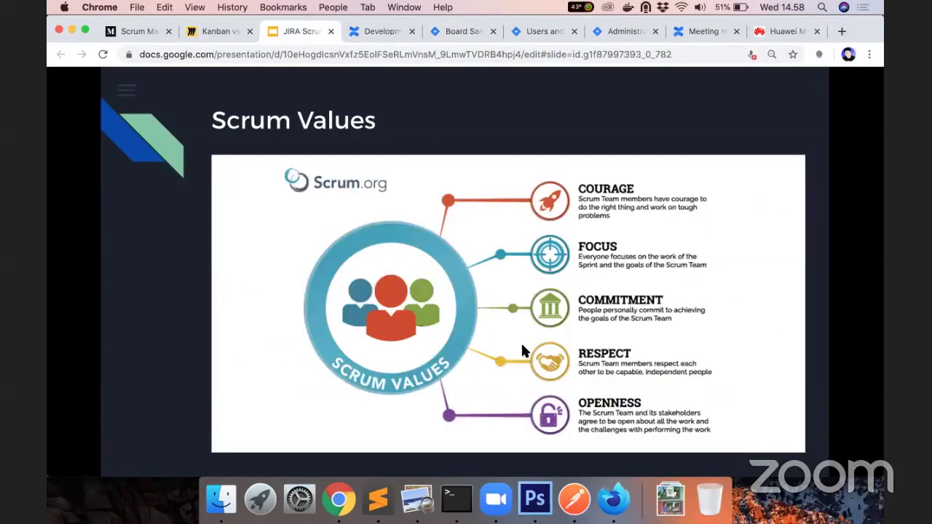
{"action": "key", "text": "Right"}
{"action": "key", "text": "Right"}
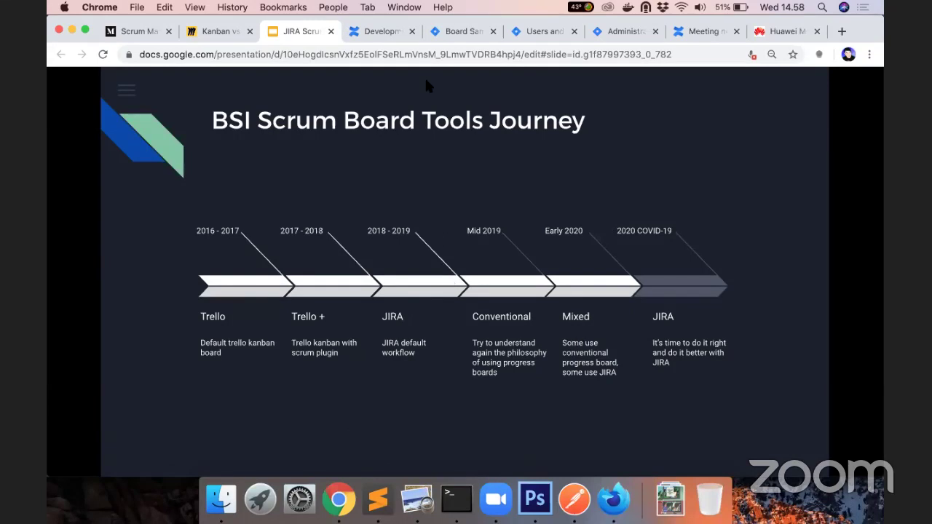
Return to the Jira sprint board, open the project's Backlog and look through the sprint and backlog issues.
{"action": "left_click", "coordinate": [457, 29]}
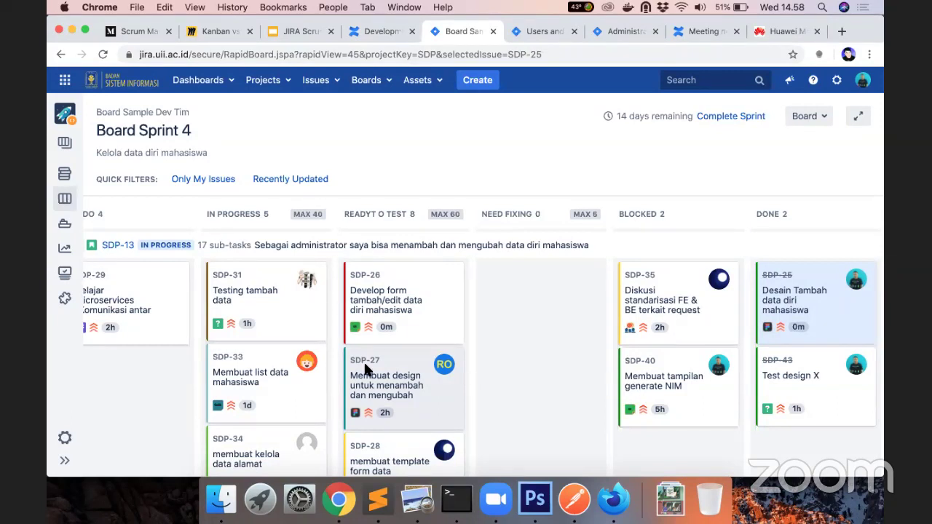
{"action": "key", "text": "k"}
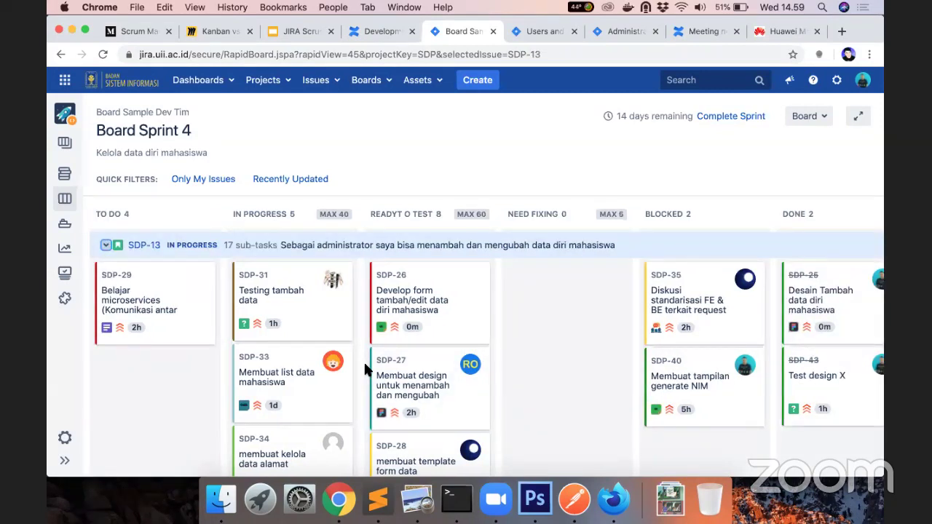
{"action": "scroll", "coordinate": [352, 378], "scroll_direction": "down", "scroll_amount": 5}
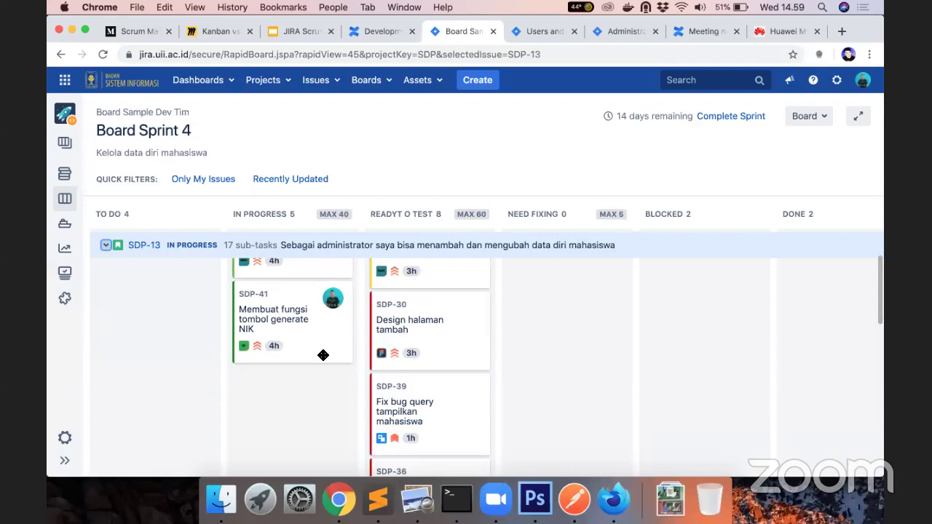
{"action": "left_click", "coordinate": [68, 203]}
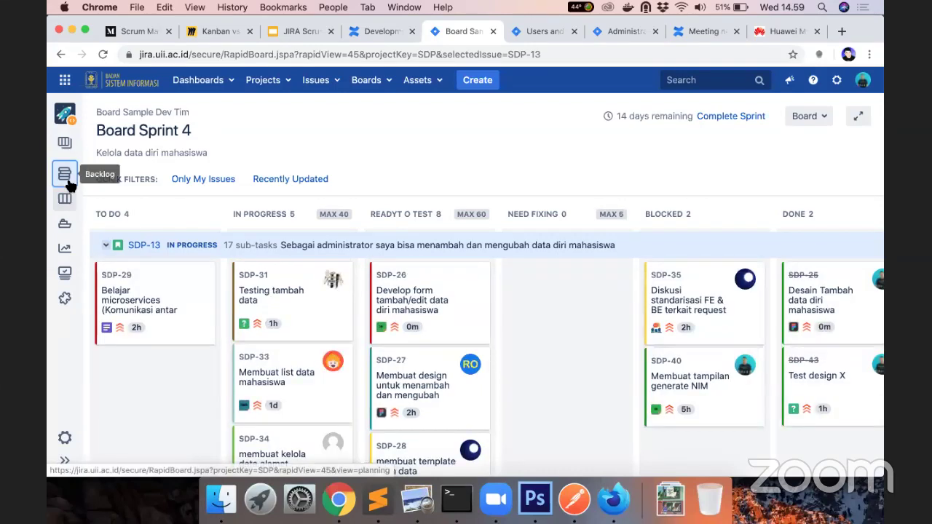
{"action": "left_click", "coordinate": [67, 184]}
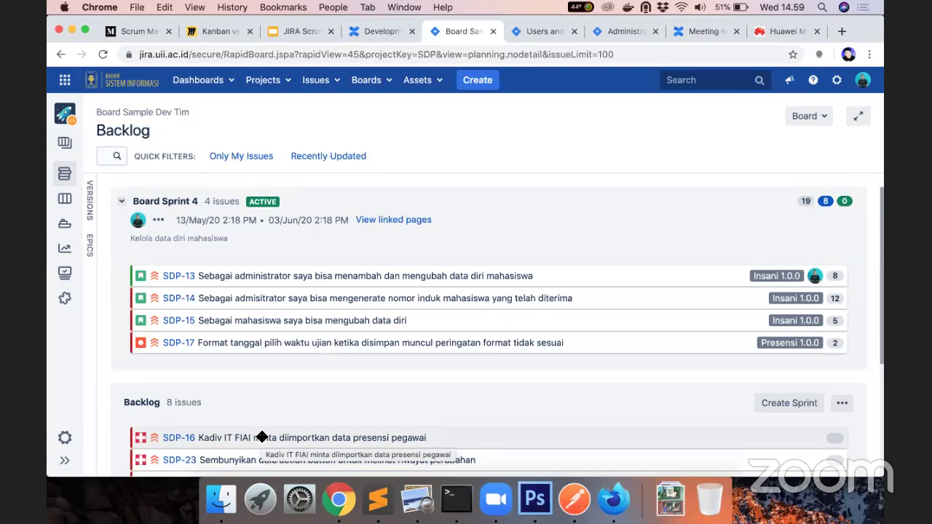
{"action": "scroll", "coordinate": [356, 446], "scroll_direction": "down", "scroll_amount": 2}
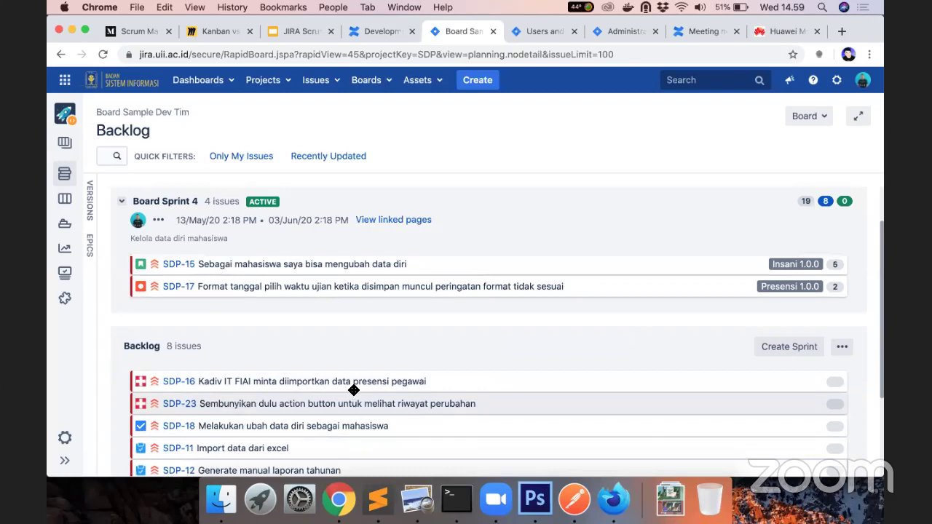
{"action": "scroll", "coordinate": [357, 382], "scroll_direction": "up", "scroll_amount": 1}
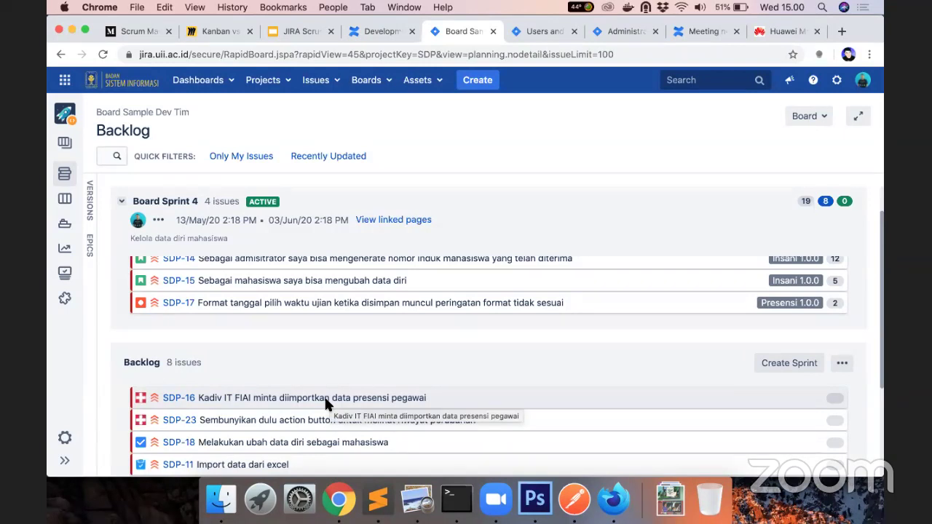
Move SDP-16 "Kadiv IT FIAI minta diimportkan data presensi pegawai" from the backlog into Board Sprint 4 and confirm the scope change.
{"action": "left_click_drag", "start_coordinate": [327, 399], "coordinate": [317, 283]}
{"action": "left_click_drag", "start_coordinate": [314, 332], "coordinate": [317, 326]}
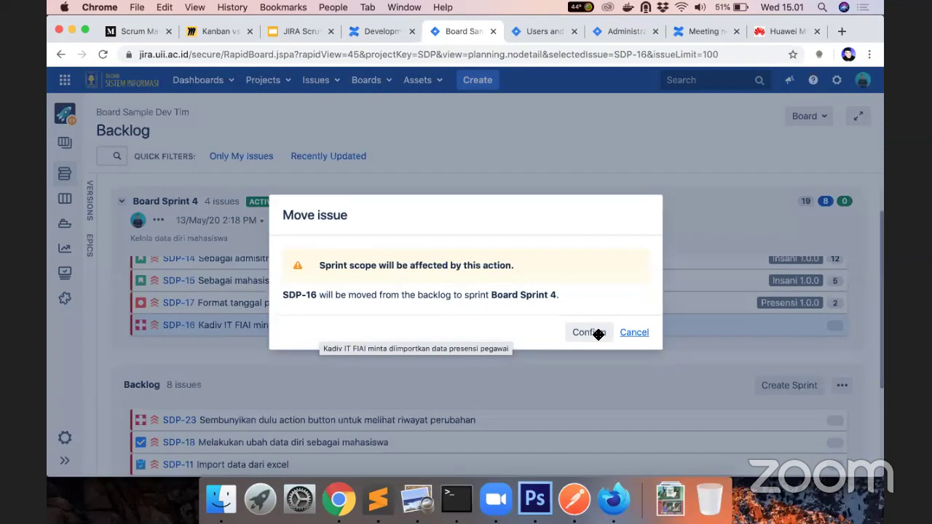
{"action": "left_click", "coordinate": [595, 332]}
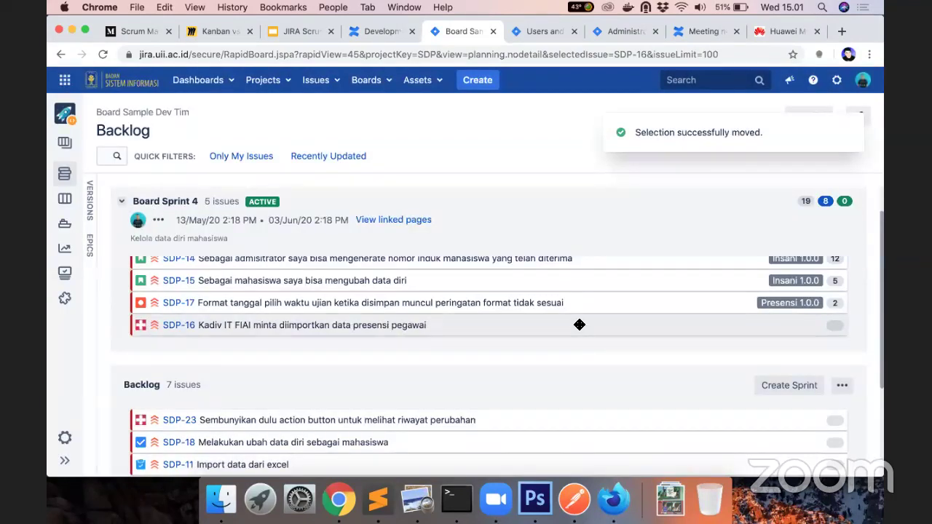
Open the details of SDP-16 and set its fix version to Presensi 1.0.0.
{"action": "left_click", "coordinate": [579, 324]}
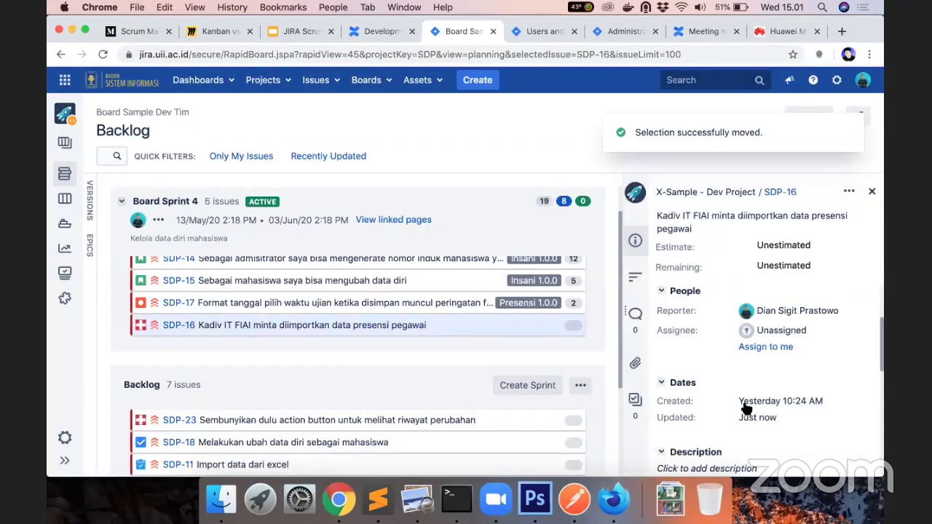
{"action": "right_click", "coordinate": [743, 371]}
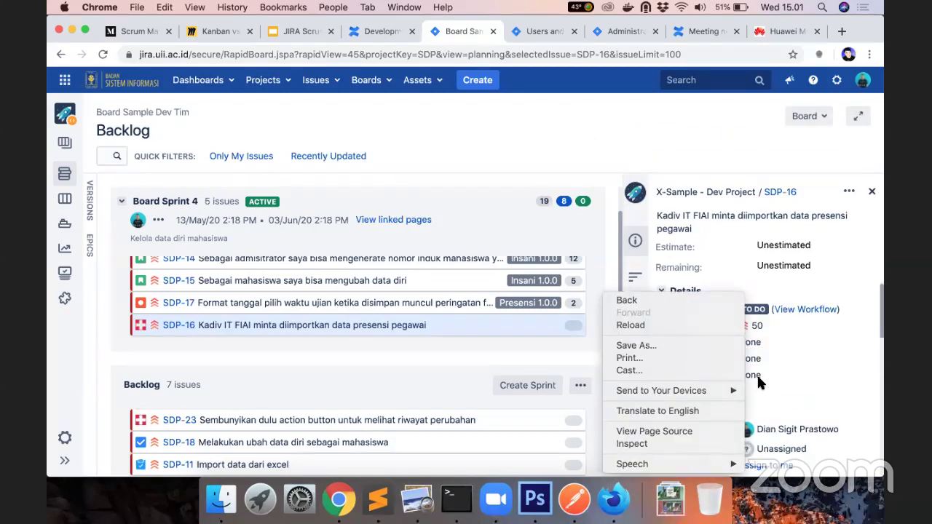
{"action": "left_click", "coordinate": [757, 373]}
{"action": "left_click", "coordinate": [747, 375]}
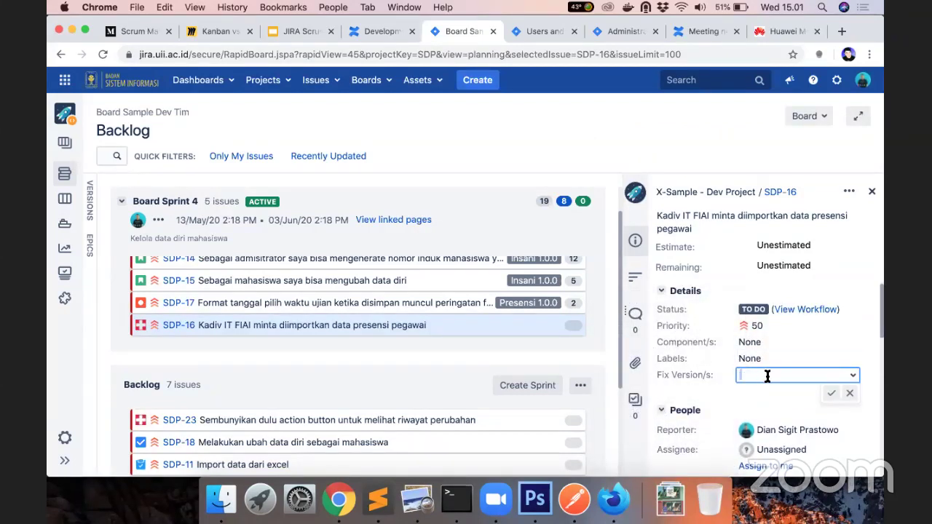
{"action": "type", "text": "Pre"}
{"action": "key", "text": "Return"}
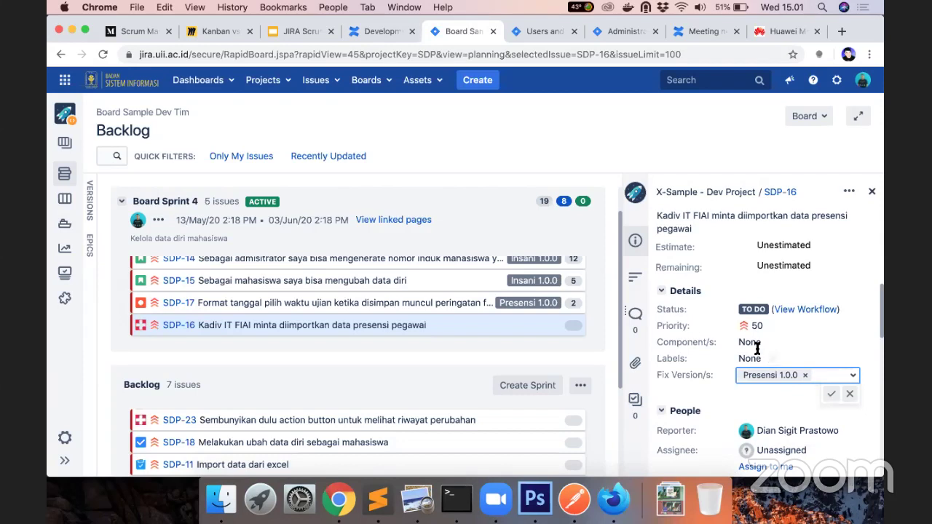
{"action": "key", "text": "Return"}
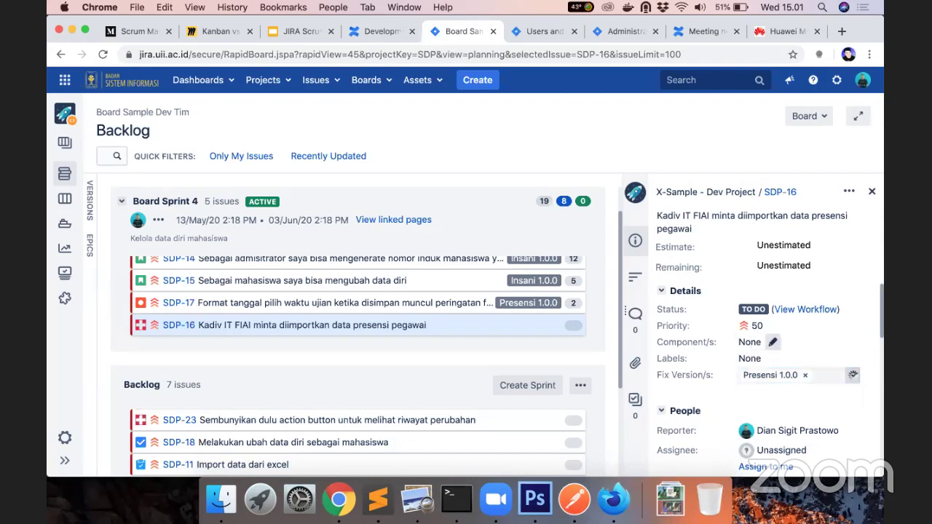
Set the component of SDP-16 to Backlog.
{"action": "left_click", "coordinate": [773, 341]}
{"action": "type", "text": "Ba"}
{"action": "key", "text": "Down"}
{"action": "key", "text": "Return"}
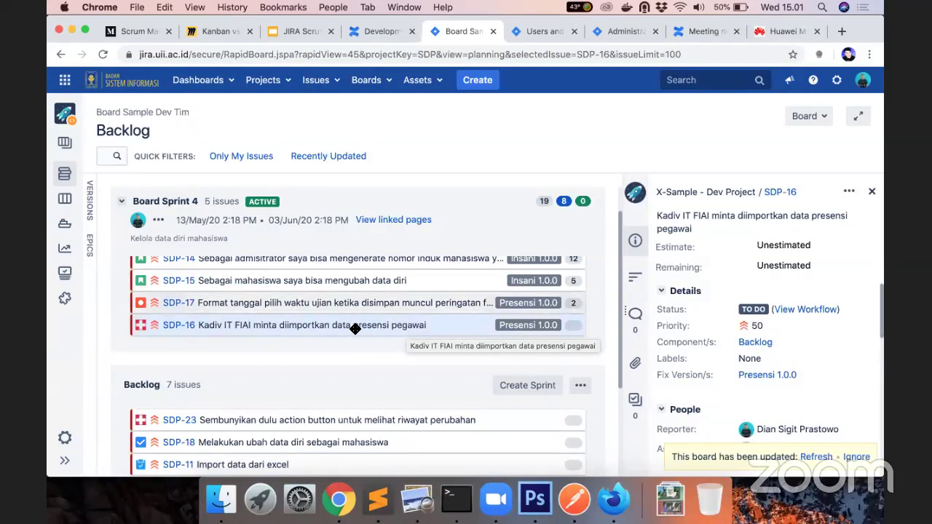
{"action": "left_click", "coordinate": [399, 328]}
{"action": "left_click", "coordinate": [449, 330]}
{"action": "left_click", "coordinate": [353, 321]}
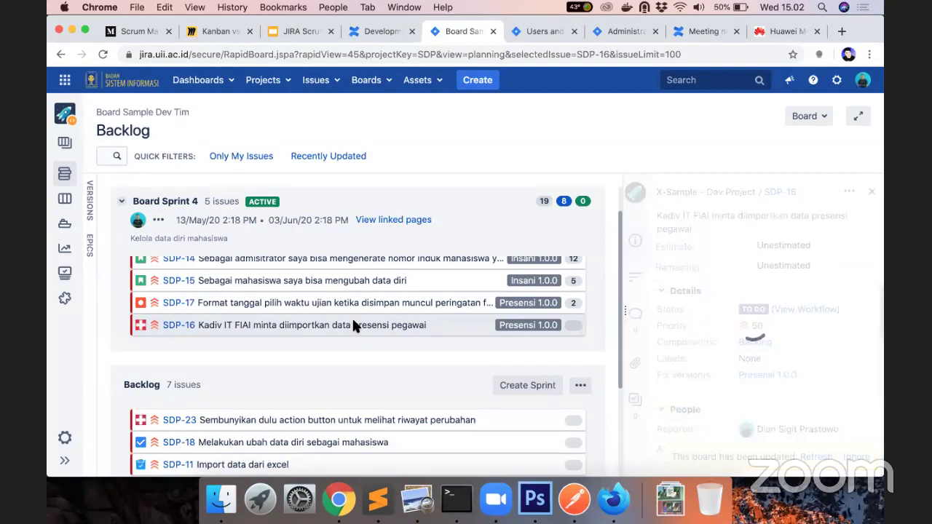
Set the story point estimate of SDP-16 to 2 in its backlog details.
{"action": "left_click", "coordinate": [308, 324]}
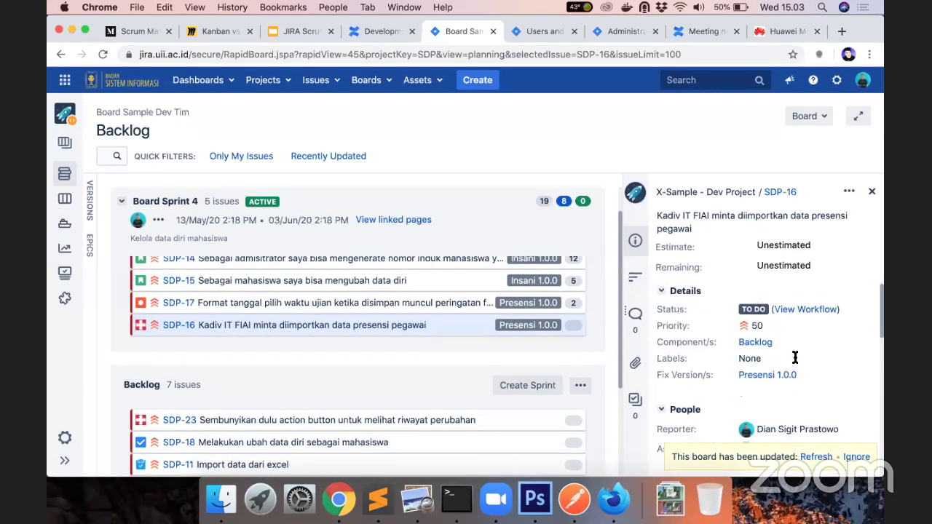
{"action": "left_click", "coordinate": [785, 247]}
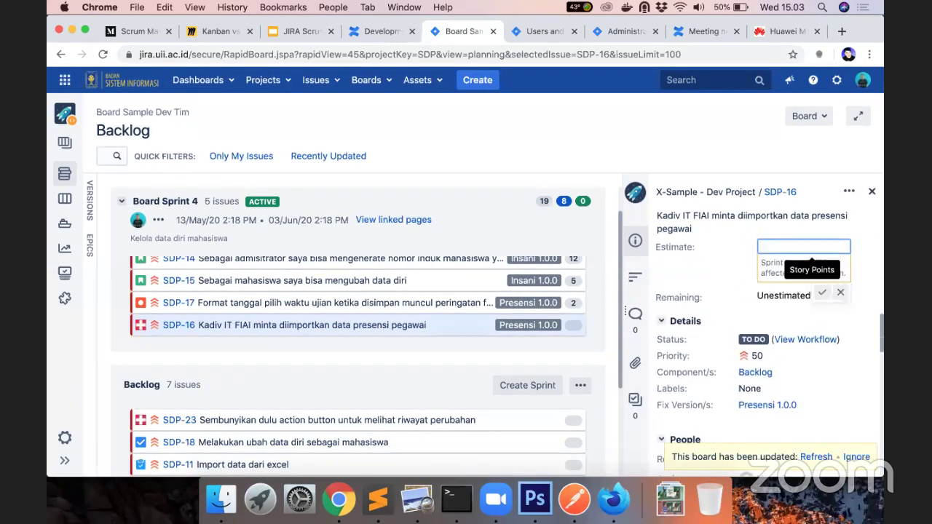
{"action": "type", "text": "2"}
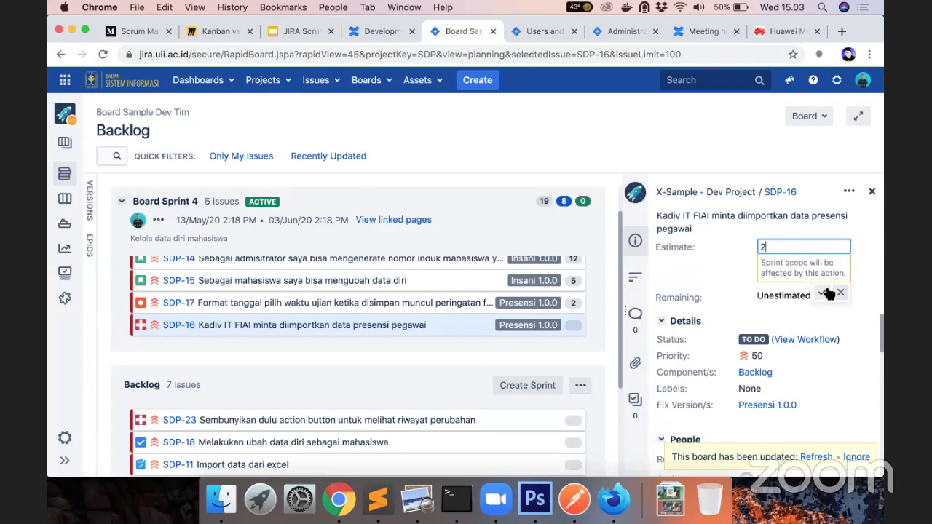
{"action": "left_click", "coordinate": [829, 292]}
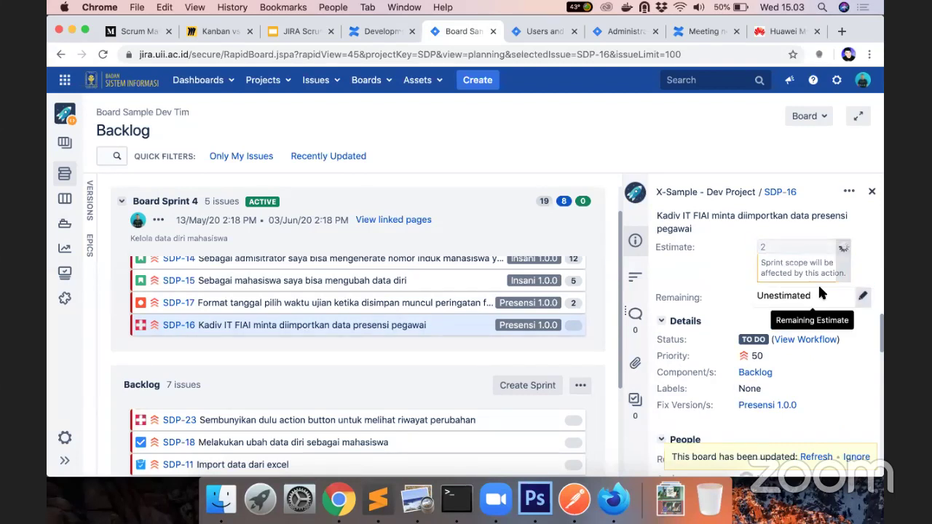
{"action": "left_click", "coordinate": [818, 286]}
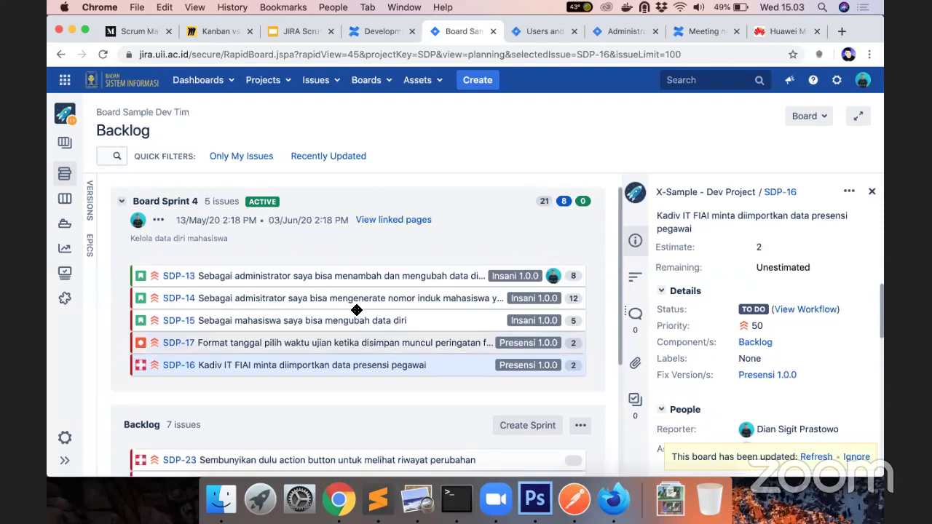
Return to the active sprint board, refresh it, and delete sub-task SDP-41 "Membuat fungsi tombol generate NIK".
{"action": "left_click", "coordinate": [60, 202]}
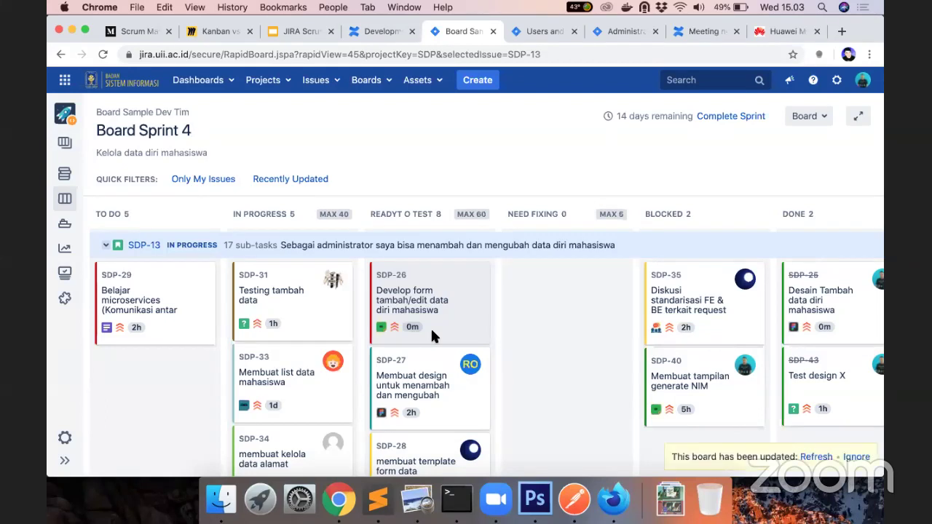
{"action": "left_click", "coordinate": [808, 457]}
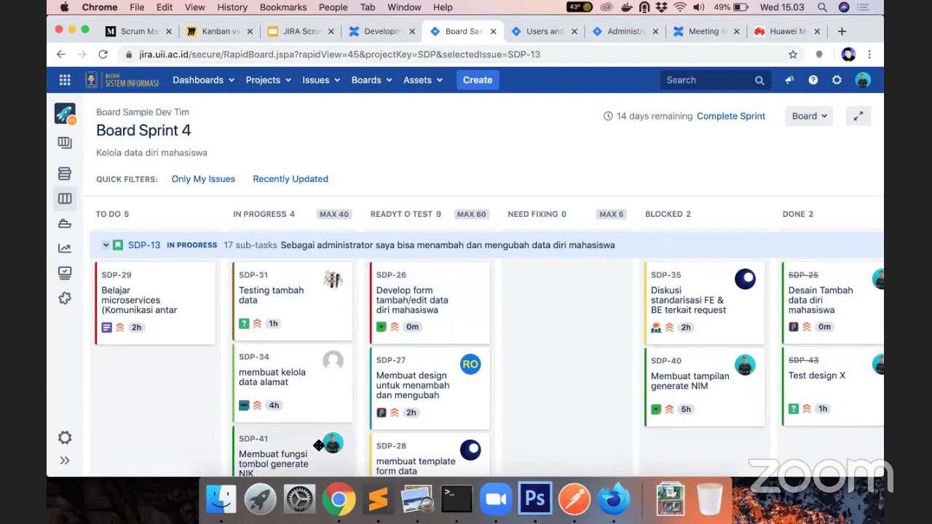
{"action": "scroll", "coordinate": [315, 444], "scroll_direction": "down", "scroll_amount": 2}
{"action": "left_click", "coordinate": [317, 394]}
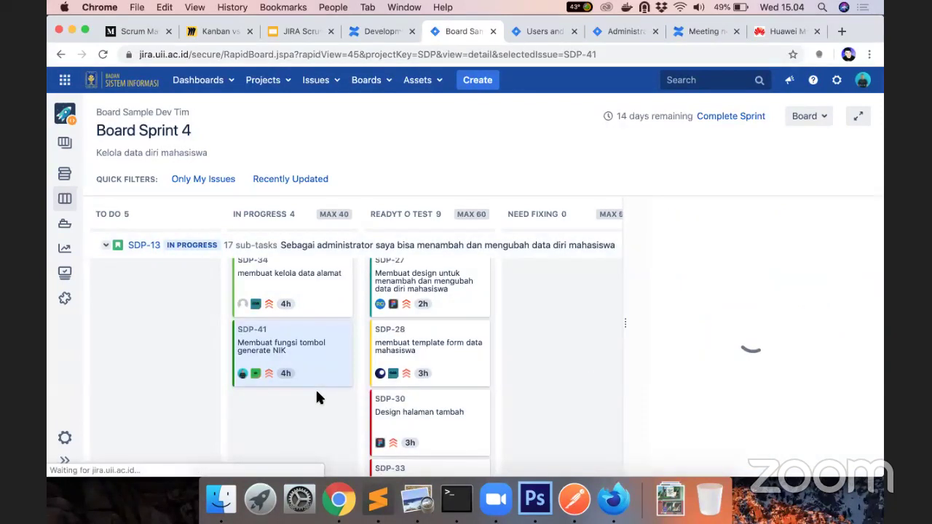
{"action": "left_click", "coordinate": [850, 214]}
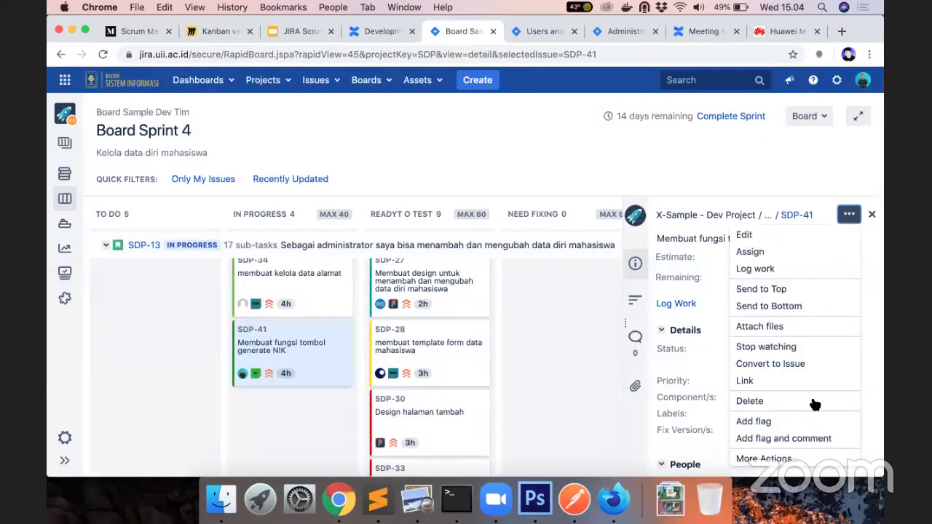
{"action": "left_click", "coordinate": [560, 278]}
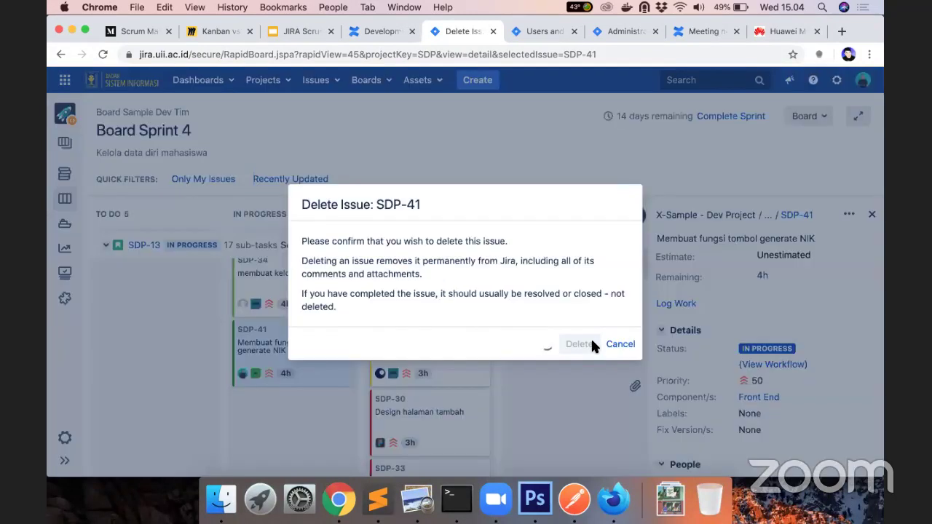
{"action": "left_click", "coordinate": [592, 345]}
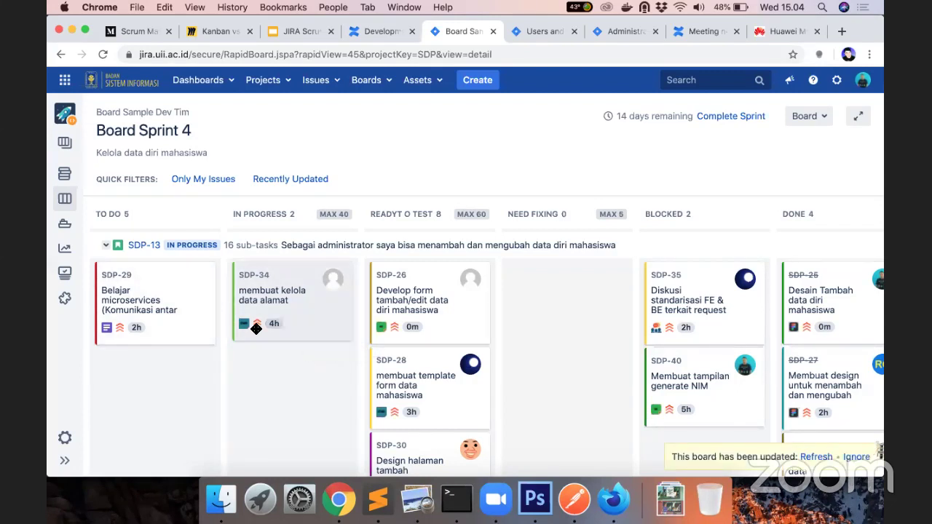
Inspect the details and assignee of SDP-29 "Belajar microservices", refreshing the board, and close the details.
{"action": "left_click", "coordinate": [197, 318]}
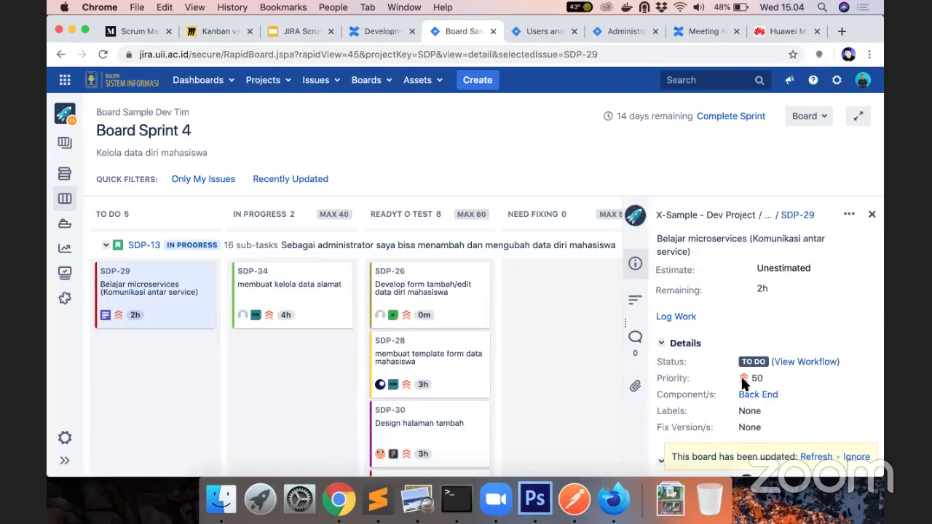
{"action": "scroll", "coordinate": [796, 394], "scroll_direction": "down", "scroll_amount": 2}
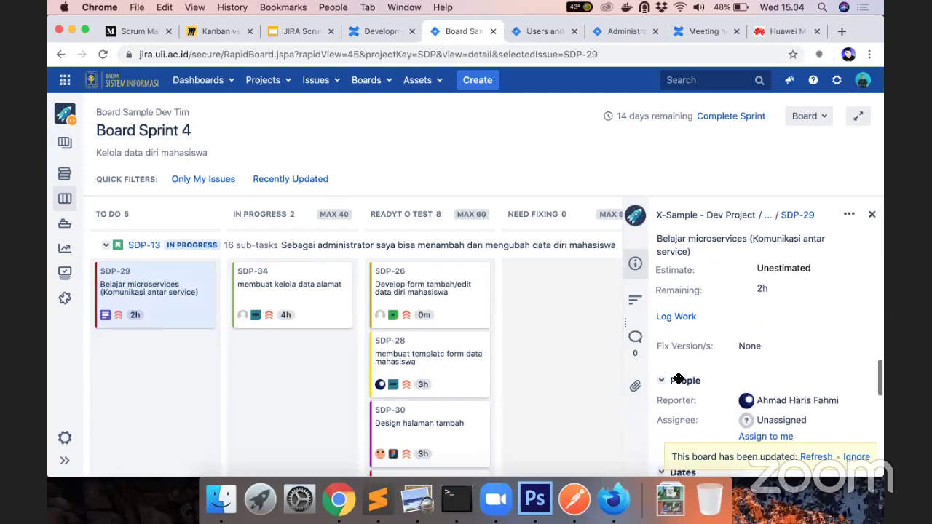
{"action": "left_click", "coordinate": [815, 456]}
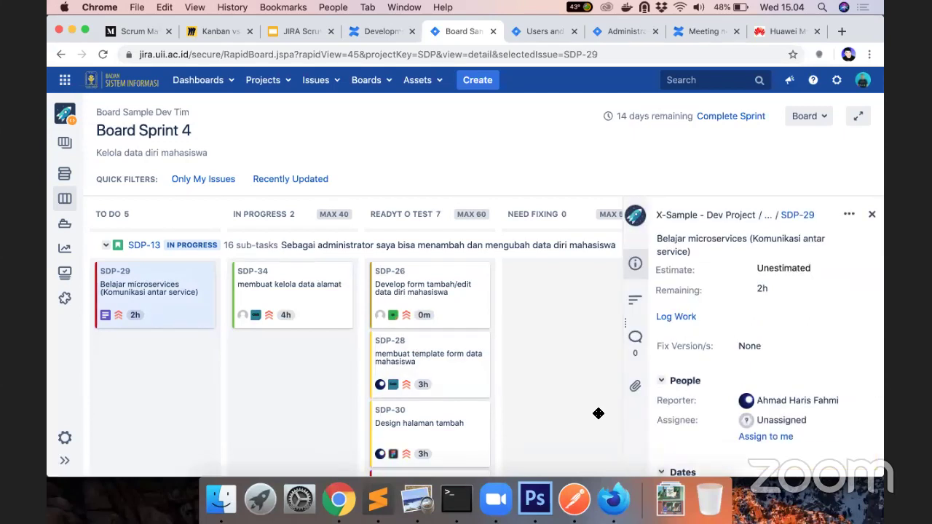
{"action": "left_click", "coordinate": [163, 296]}
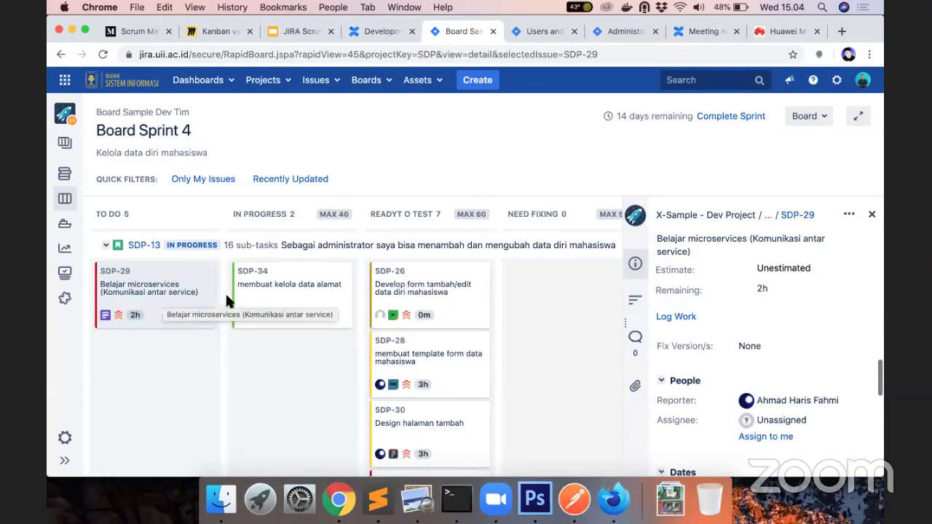
{"action": "left_click", "coordinate": [873, 216]}
Review the SDP-13 sub-tasks and their assignees across the sprint board columns, refreshing the board for recent updates.
{"action": "scroll", "coordinate": [408, 385], "scroll_direction": "down", "scroll_amount": 3}
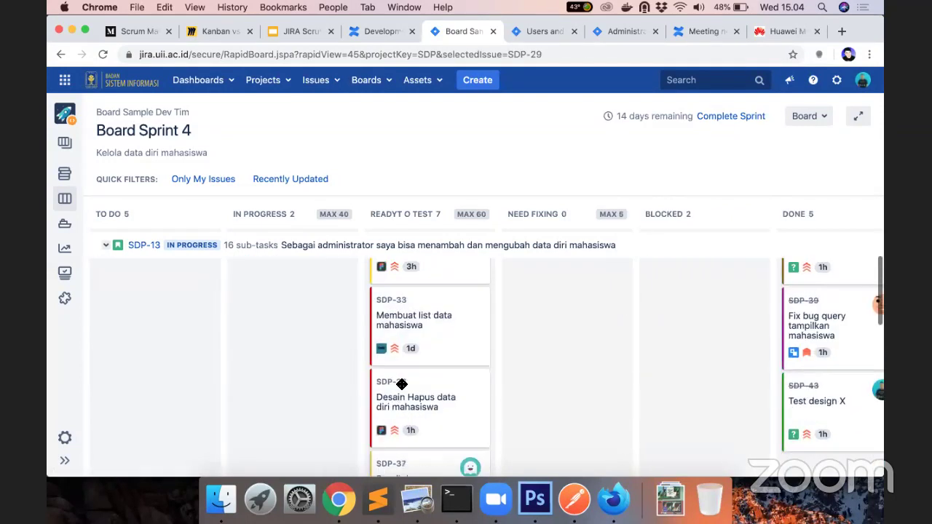
{"action": "scroll", "coordinate": [402, 384], "scroll_direction": "up", "scroll_amount": 2}
{"action": "scroll", "coordinate": [402, 384], "scroll_direction": "down", "scroll_amount": 5}
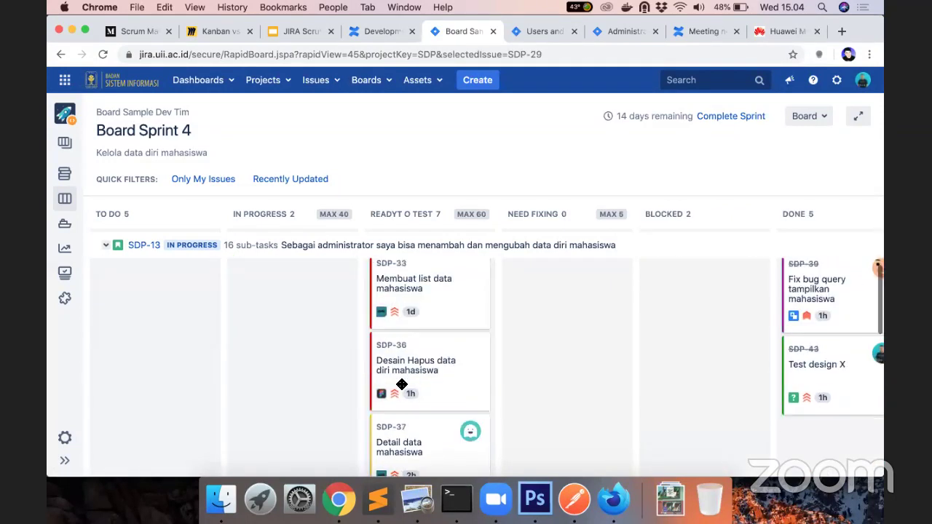
{"action": "scroll", "coordinate": [402, 384], "scroll_direction": "up", "scroll_amount": 5}
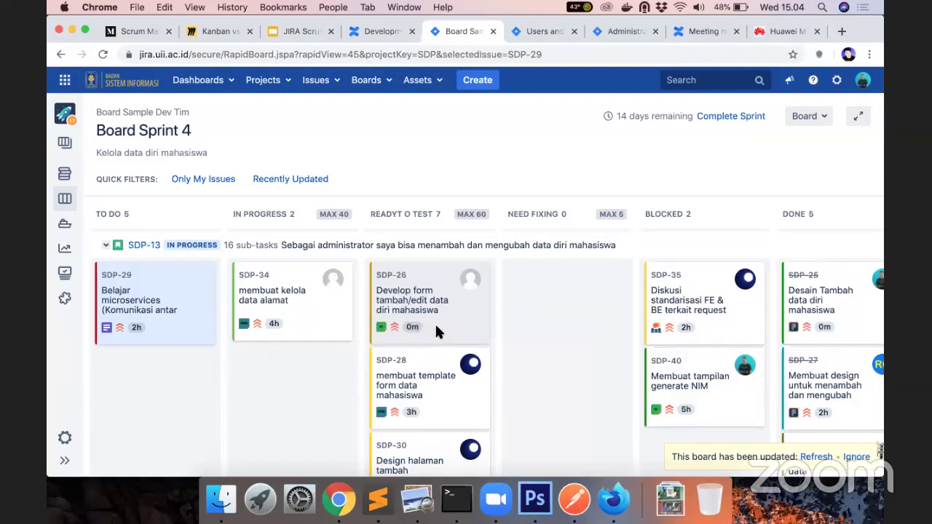
{"action": "left_click", "coordinate": [814, 457]}
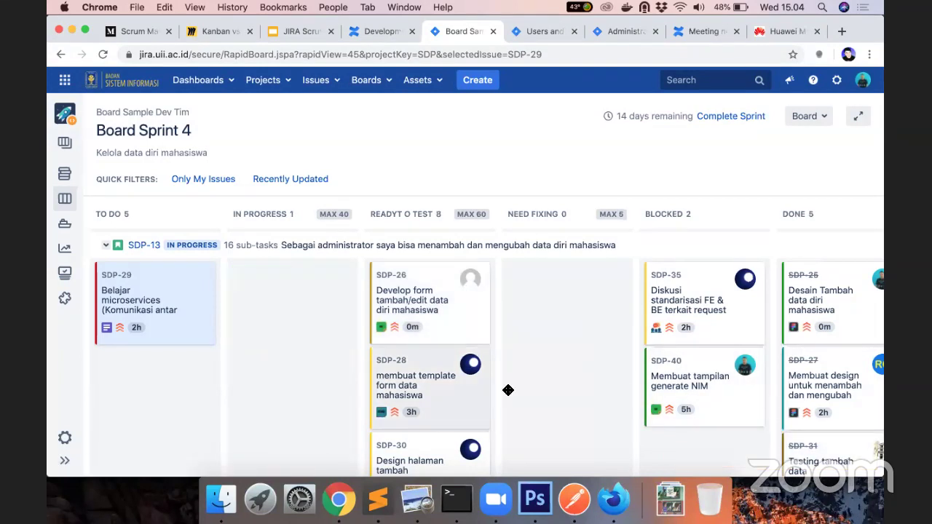
{"action": "scroll", "coordinate": [324, 324], "scroll_direction": "down", "scroll_amount": 5}
{"action": "scroll", "coordinate": [325, 329], "scroll_direction": "up", "scroll_amount": 5}
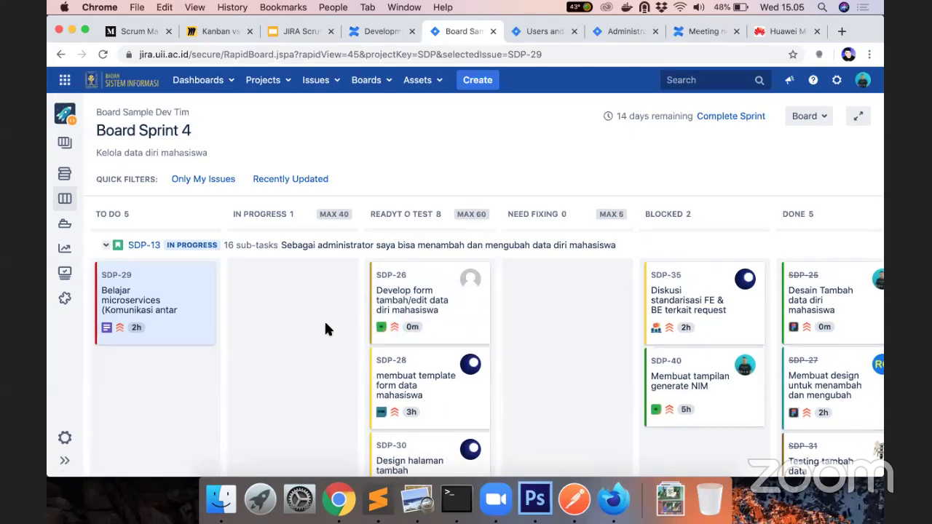
{"action": "scroll", "coordinate": [326, 330], "scroll_direction": "down", "scroll_amount": 5}
{"action": "scroll", "coordinate": [326, 329], "scroll_direction": "down", "scroll_amount": 4}
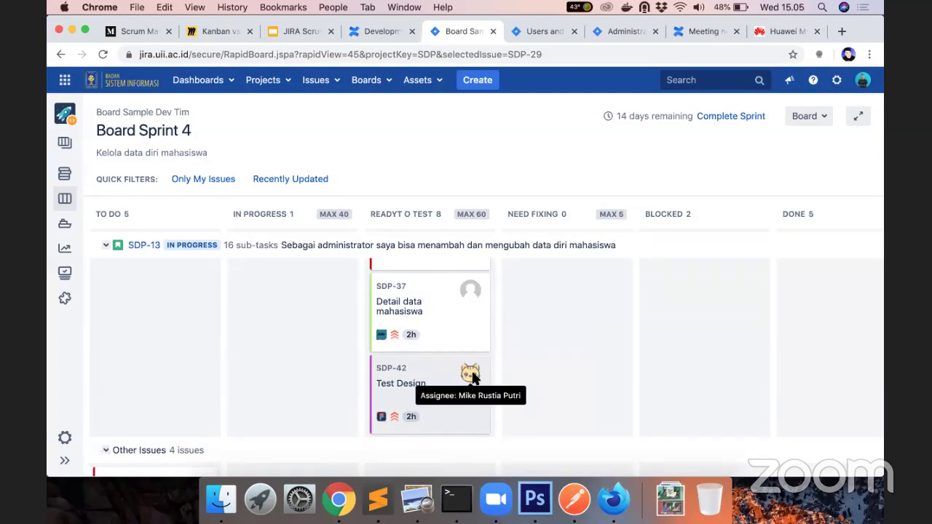
{"action": "scroll", "coordinate": [325, 365], "scroll_direction": "up", "scroll_amount": 9}
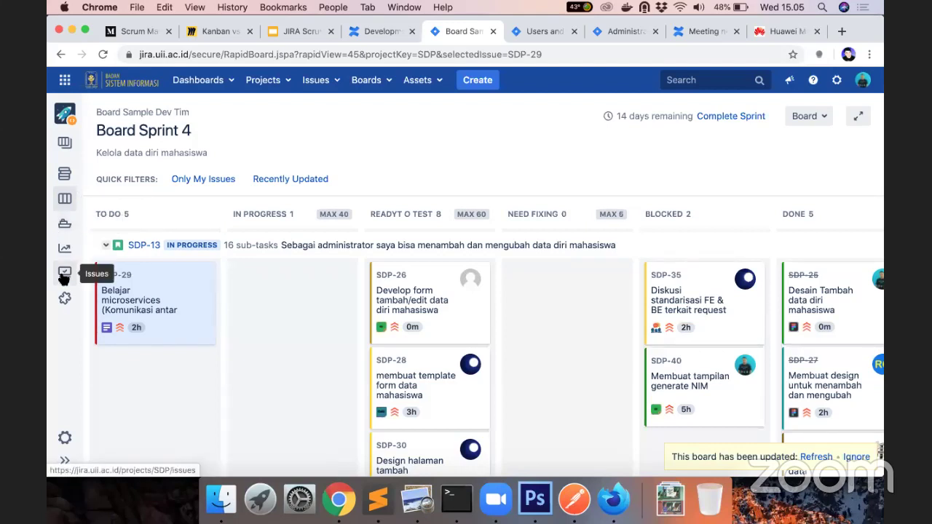
Open the project's Releases and check the issue progress of versions Presensi 1.0.0 and Insani 1.0.0.
{"action": "left_click", "coordinate": [64, 226]}
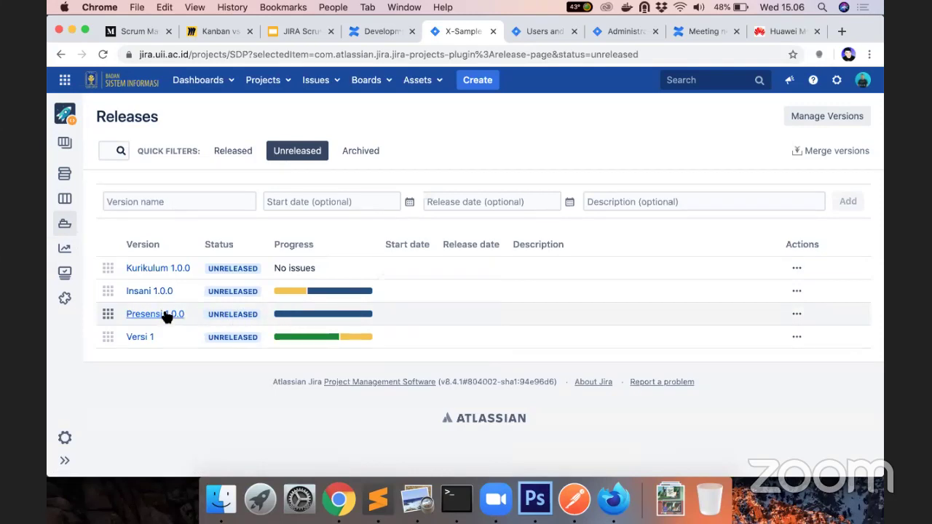
{"action": "mouse_move", "coordinate": [329, 316]}
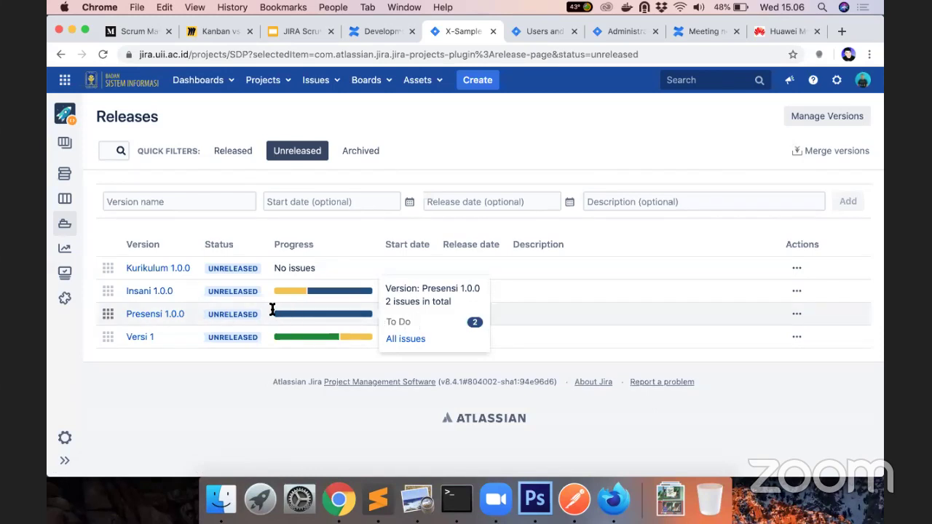
{"action": "mouse_move", "coordinate": [287, 291]}
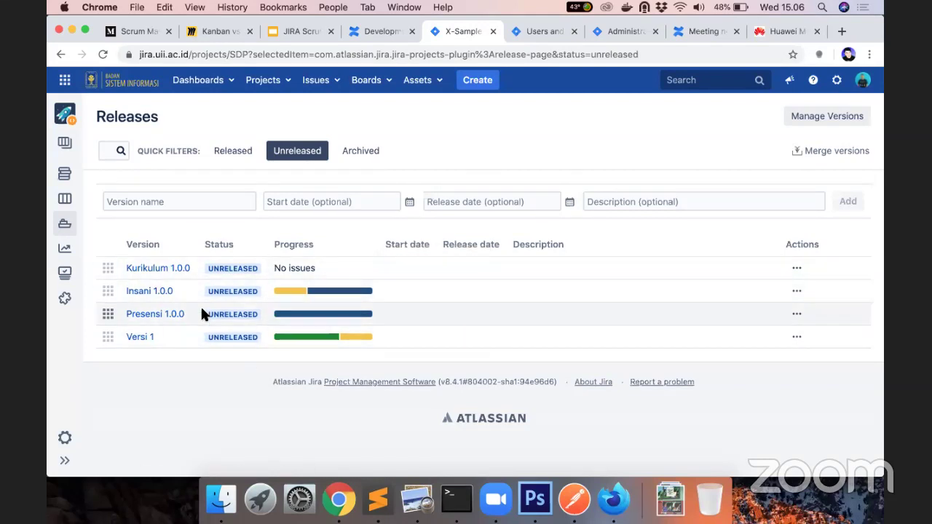
Return to the Board Sprint 4 board, look through the remaining sub-tasks, and refresh it to load the latest changes.
{"action": "left_click", "coordinate": [67, 206]}
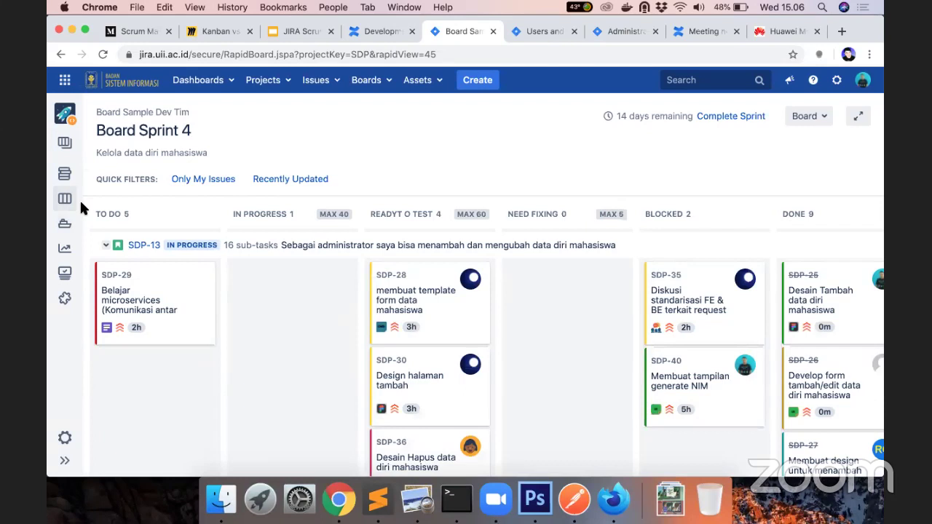
{"action": "scroll", "coordinate": [381, 325], "scroll_direction": "down", "scroll_amount": 3}
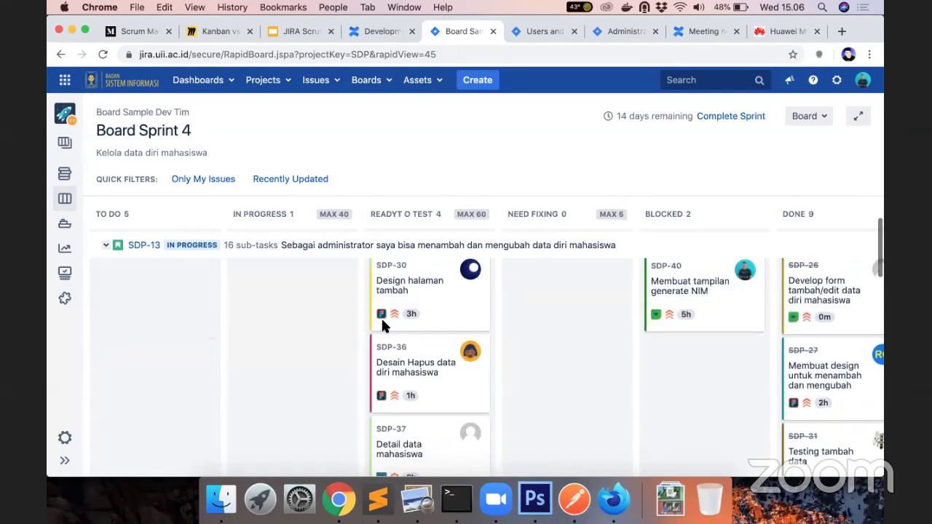
{"action": "scroll", "coordinate": [385, 328], "scroll_direction": "down", "scroll_amount": 2}
{"action": "scroll", "coordinate": [422, 306], "scroll_direction": "up", "scroll_amount": 4}
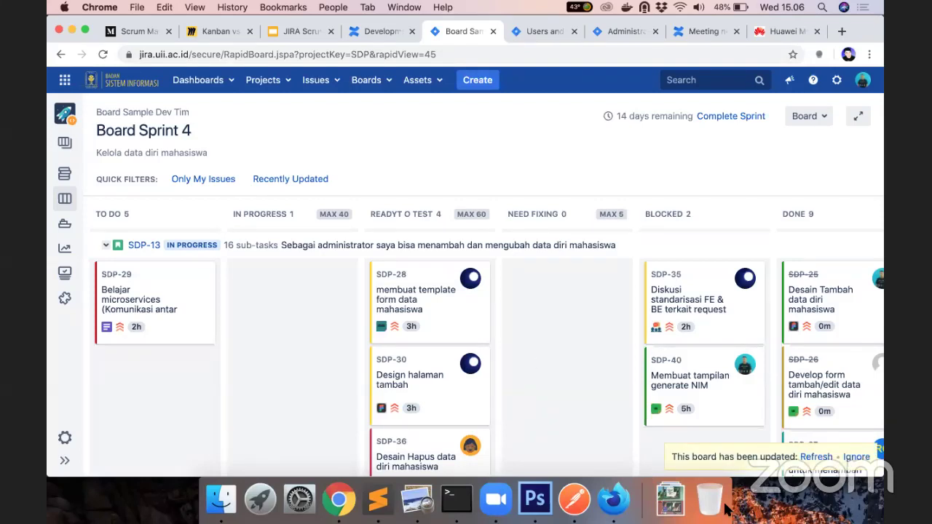
{"action": "left_click", "coordinate": [817, 457]}
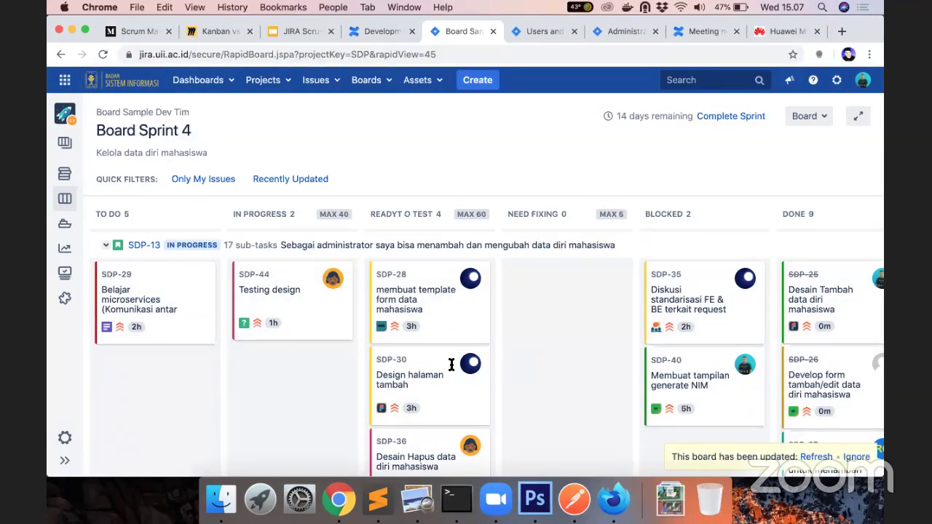
{"action": "left_click", "coordinate": [807, 456]}
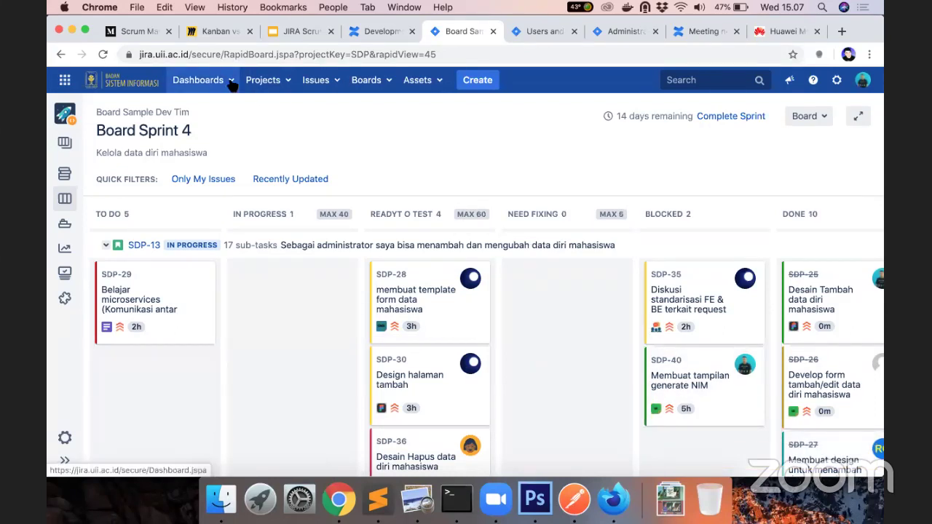
Glance at the Scrum task board slide in the JIRA Scrum presentation, return to Jira and open the HCM Dashboard.
{"action": "key", "text": "super+3"}
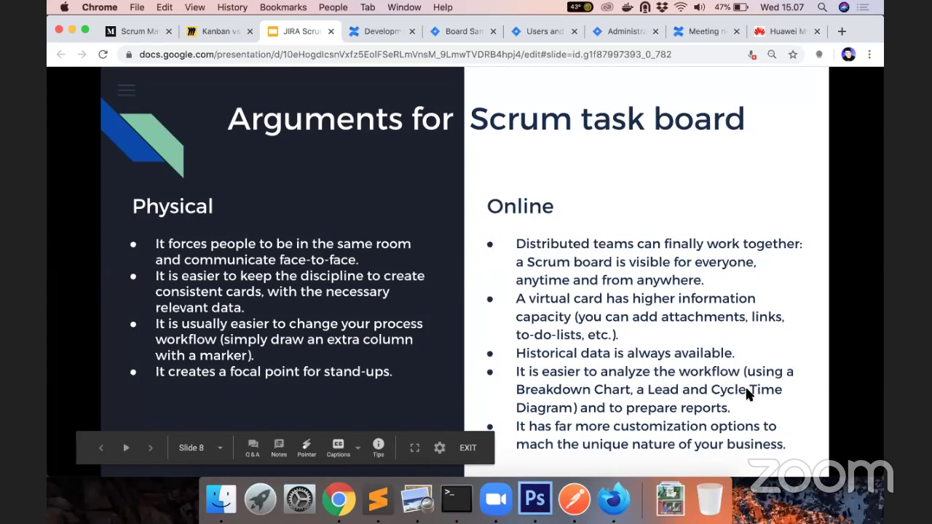
{"action": "left_click", "coordinate": [459, 31]}
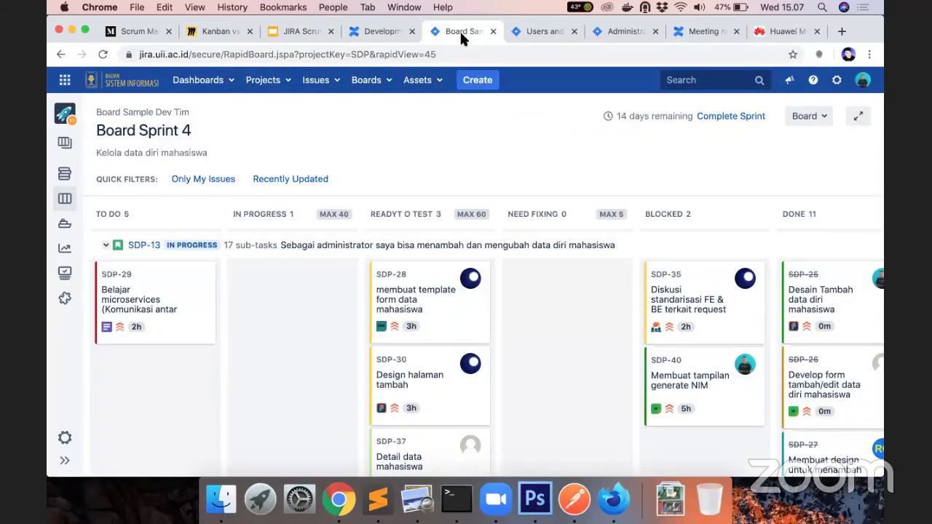
{"action": "left_click", "coordinate": [231, 82]}
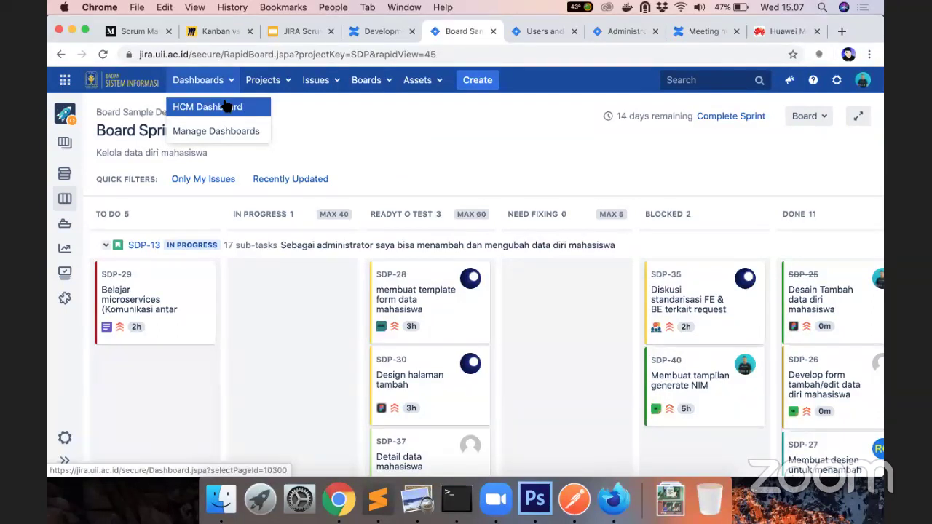
{"action": "left_click", "coordinate": [273, 308]}
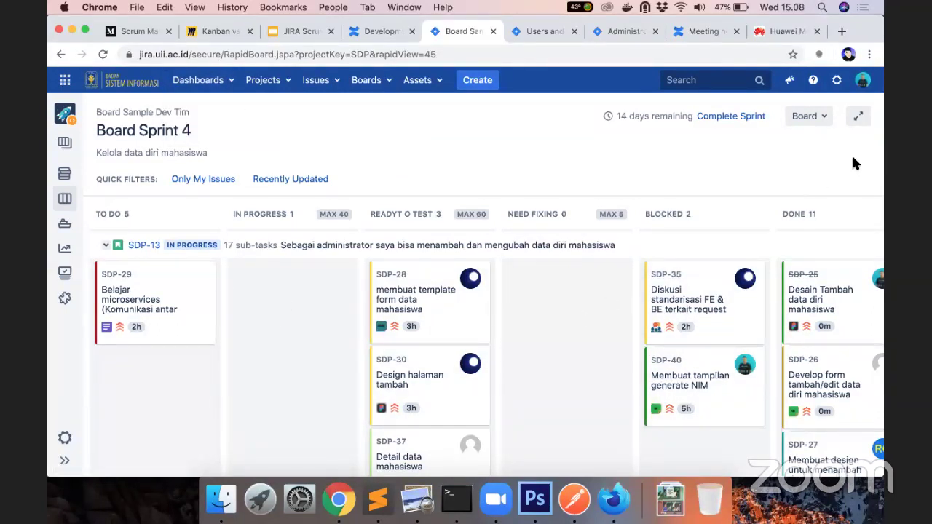
{"action": "left_click", "coordinate": [230, 83]}
{"action": "left_click", "coordinate": [225, 103]}
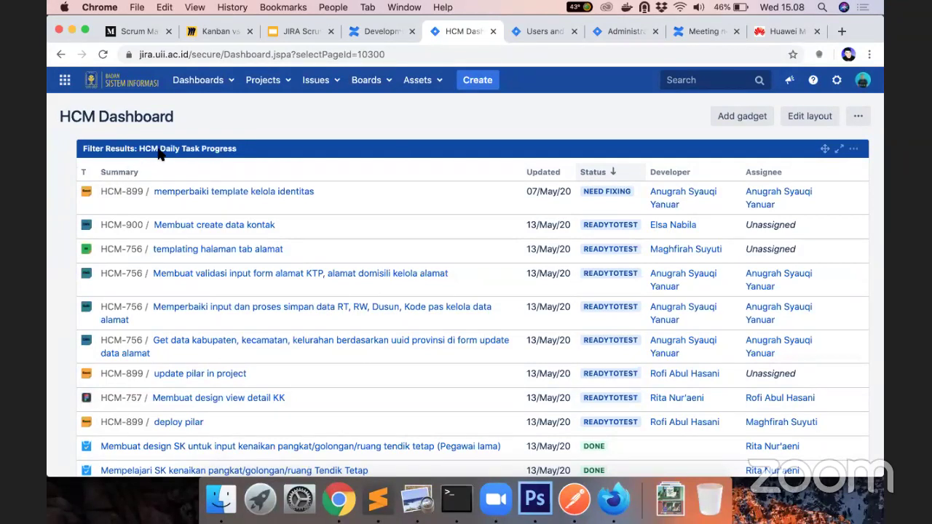
Examine the status, developer and assignee of each task in the HCM Daily Task Progress gadget.
{"action": "scroll", "coordinate": [417, 274], "scroll_direction": "down", "scroll_amount": 1}
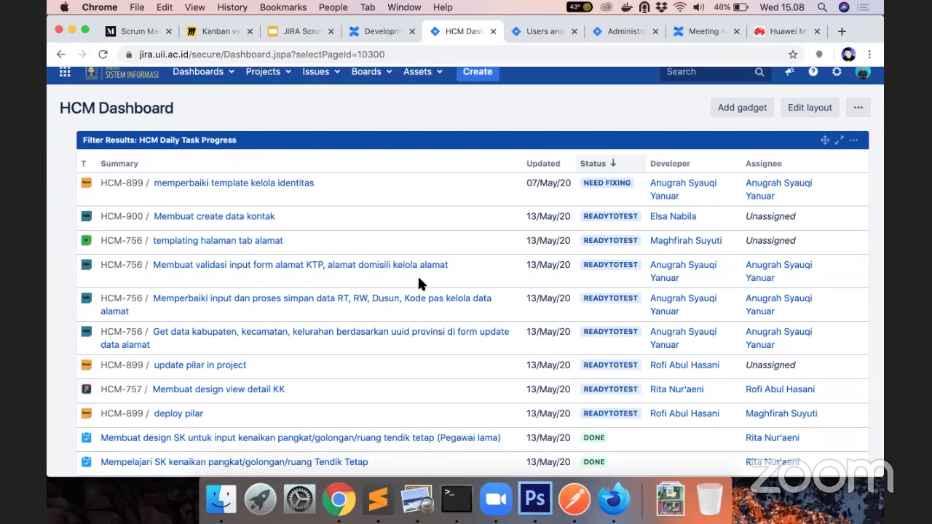
{"action": "scroll", "coordinate": [547, 167], "scroll_direction": "down", "scroll_amount": 5}
{"action": "scroll", "coordinate": [629, 166], "scroll_direction": "up", "scroll_amount": 5}
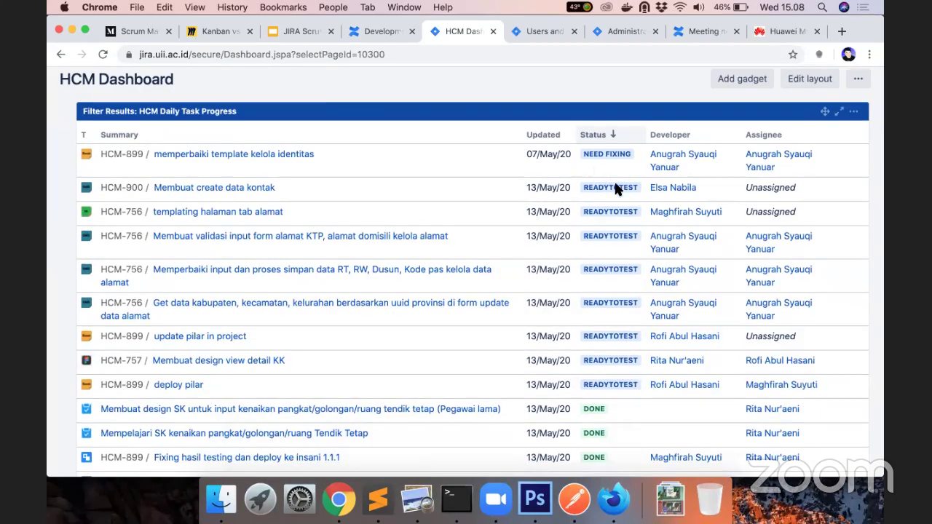
{"action": "scroll", "coordinate": [659, 323], "scroll_direction": "down", "scroll_amount": 5}
{"action": "scroll", "coordinate": [659, 322], "scroll_direction": "up", "scroll_amount": 6}
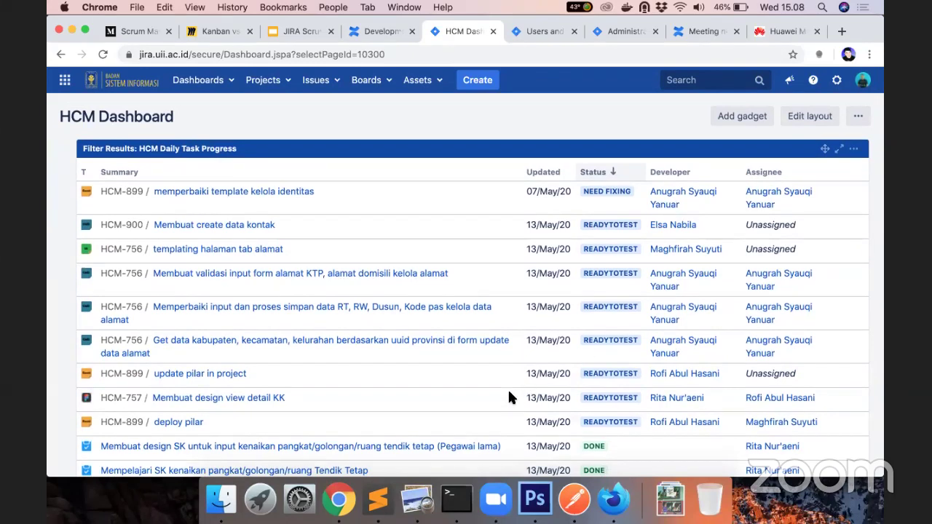
{"action": "scroll", "coordinate": [509, 394], "scroll_direction": "down", "scroll_amount": 8}
{"action": "scroll", "coordinate": [726, 256], "scroll_direction": "up", "scroll_amount": 2}
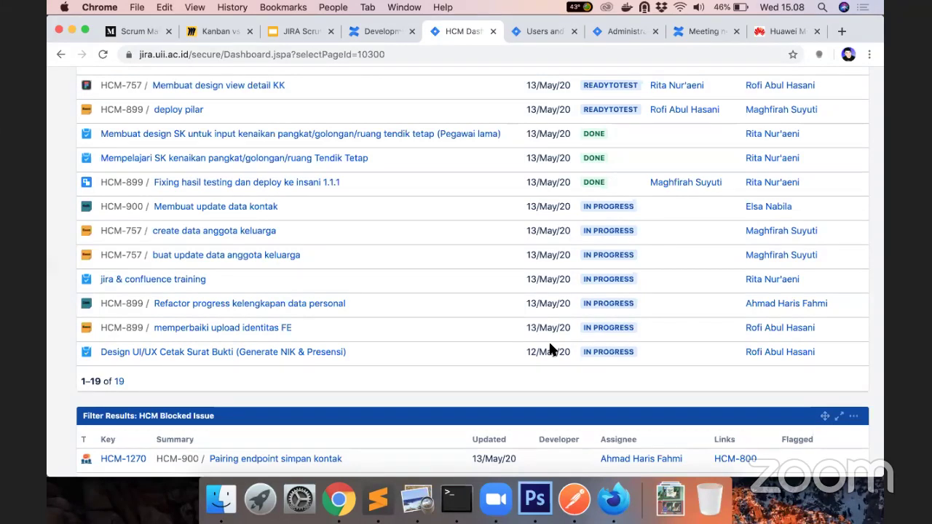
{"action": "scroll", "coordinate": [304, 248], "scroll_direction": "up", "scroll_amount": 5}
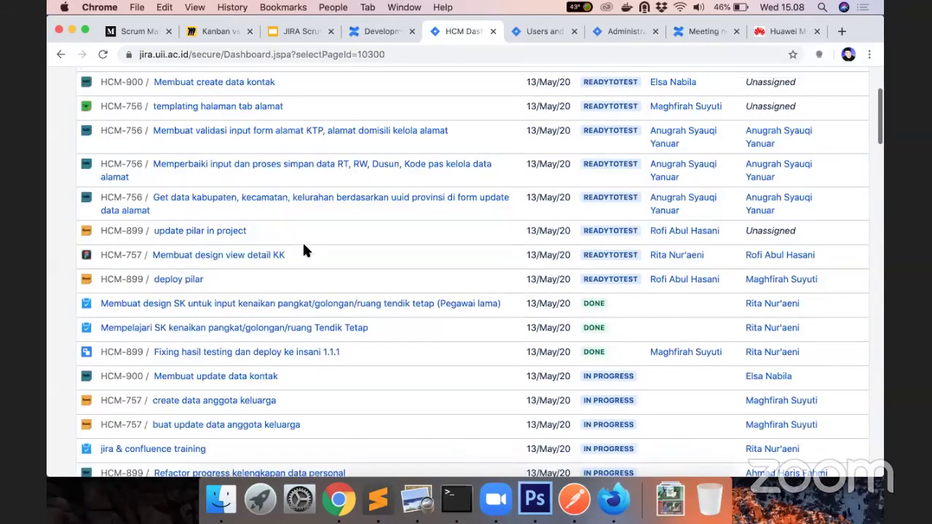
{"action": "scroll", "coordinate": [738, 144], "scroll_direction": "down", "scroll_amount": 5}
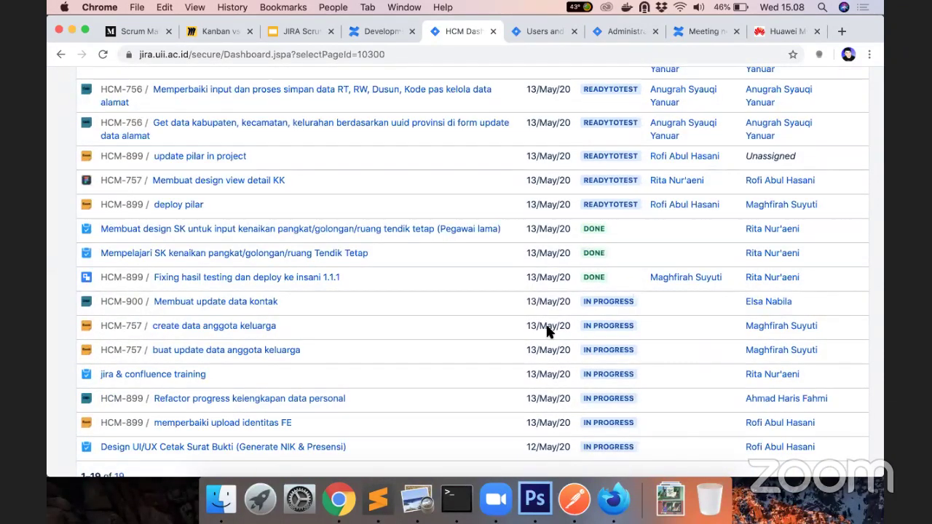
Review the HCM Blocked Issue, HCM Task Progress (Status) and HCM Backlog Progress gadgets on the dashboard.
{"action": "scroll", "coordinate": [548, 331], "scroll_direction": "down", "scroll_amount": 5}
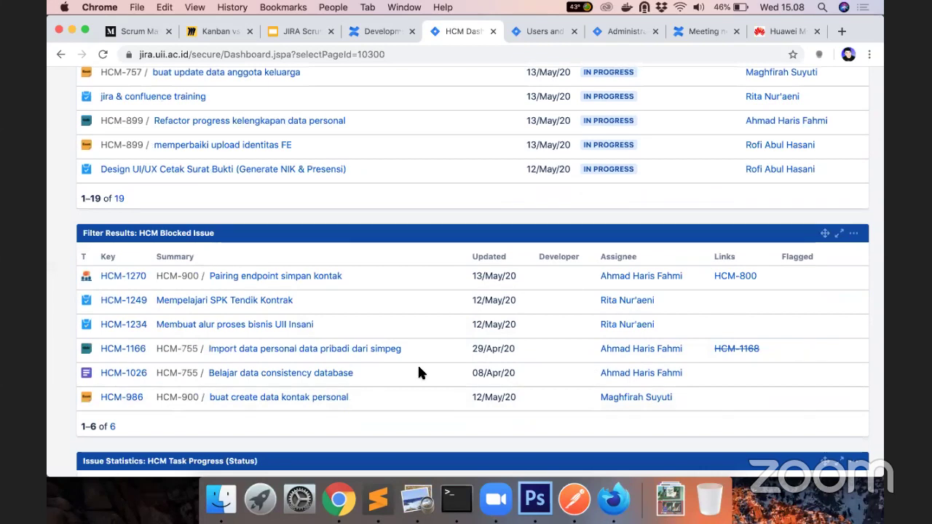
{"action": "scroll", "coordinate": [531, 331], "scroll_direction": "down", "scroll_amount": 1}
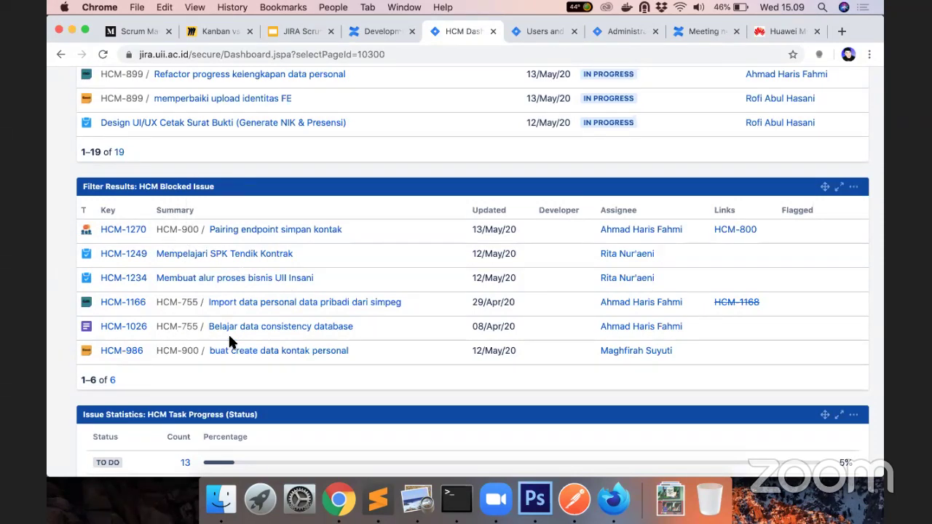
{"action": "scroll", "coordinate": [228, 337], "scroll_direction": "down", "scroll_amount": 5}
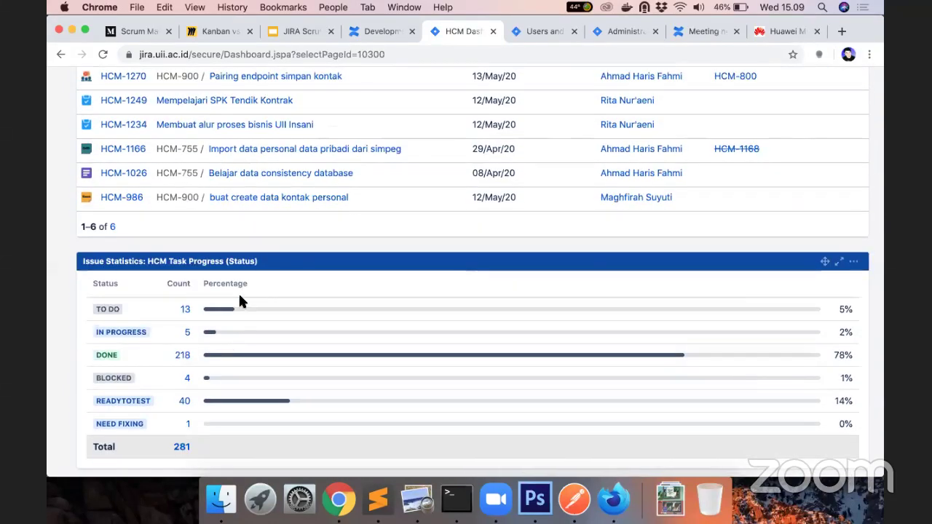
{"action": "scroll", "coordinate": [238, 298], "scroll_direction": "down", "scroll_amount": 3}
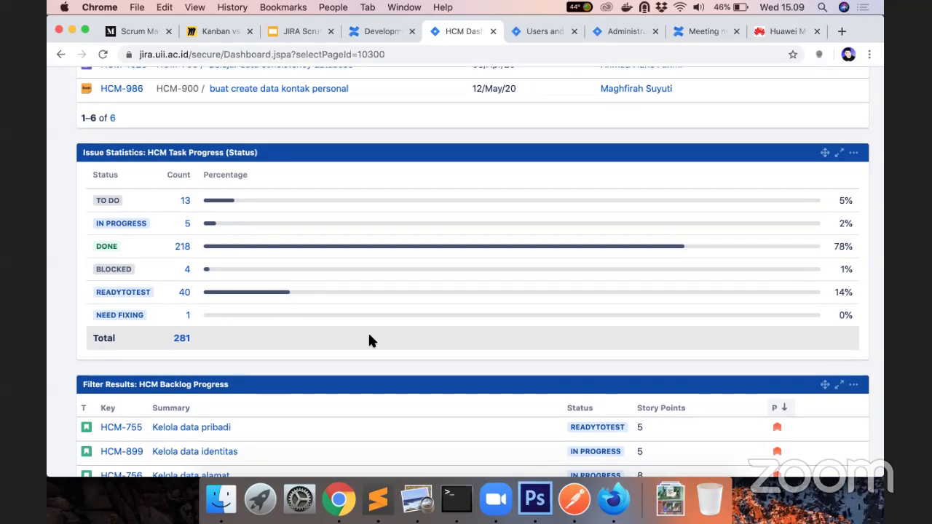
{"action": "scroll", "coordinate": [369, 341], "scroll_direction": "down", "scroll_amount": 1}
{"action": "scroll", "coordinate": [369, 341], "scroll_direction": "down", "scroll_amount": 2}
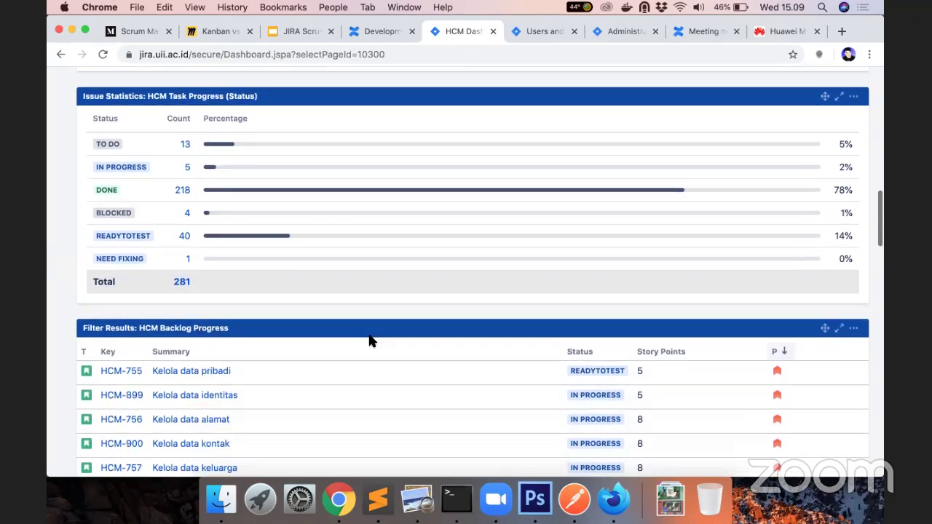
{"action": "scroll", "coordinate": [260, 308], "scroll_direction": "down", "scroll_amount": 3}
{"action": "scroll", "coordinate": [319, 286], "scroll_direction": "down", "scroll_amount": 3}
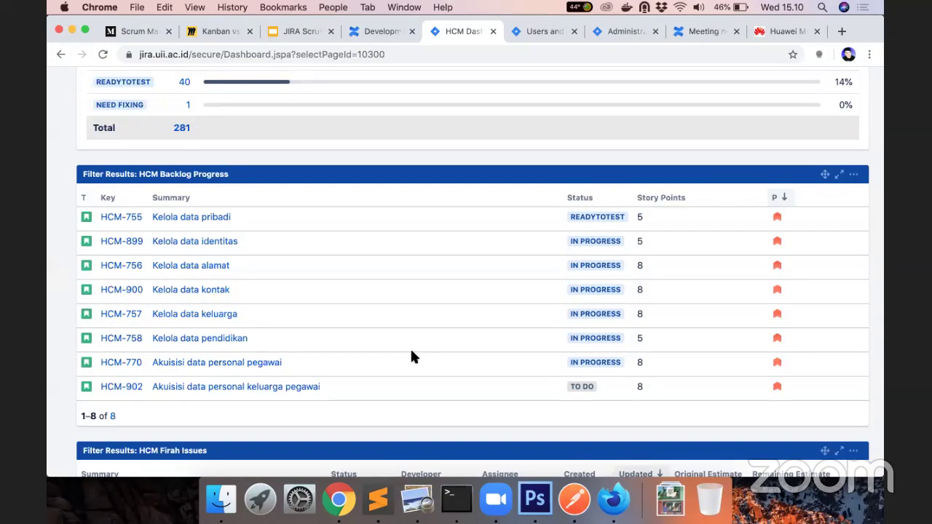
Return to the start of the HCM Dashboard and check which dashboards are available.
{"action": "scroll", "coordinate": [411, 355], "scroll_direction": "up", "scroll_amount": 10}
{"action": "scroll", "coordinate": [412, 356], "scroll_direction": "up", "scroll_amount": 12}
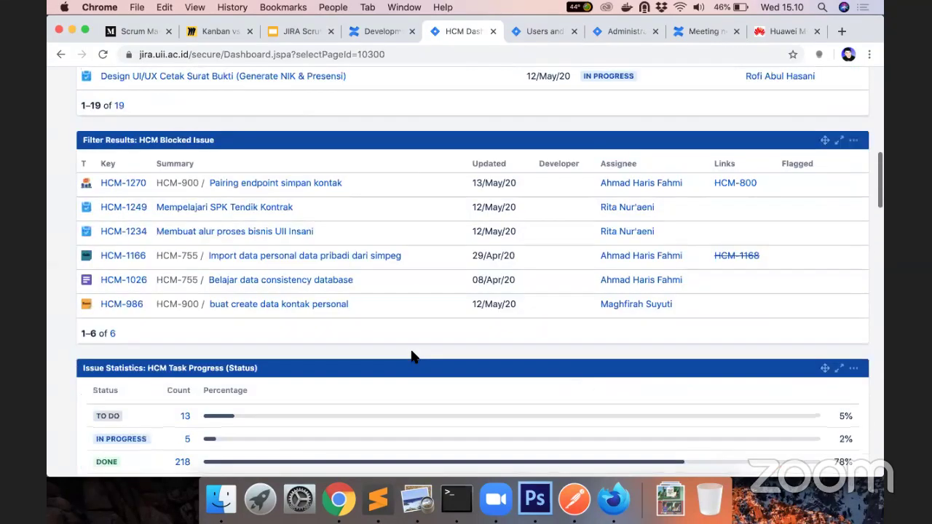
{"action": "scroll", "coordinate": [225, 116], "scroll_direction": "up", "scroll_amount": 8}
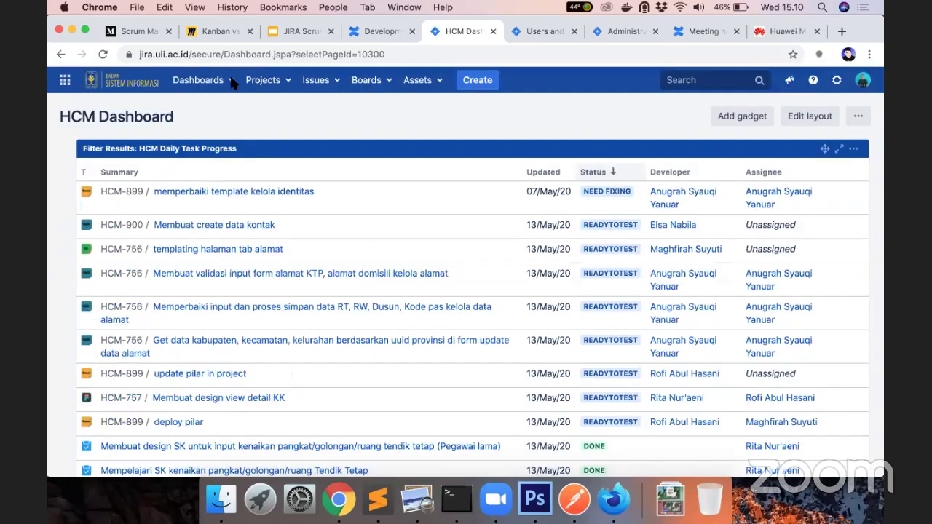
{"action": "left_click", "coordinate": [231, 81]}
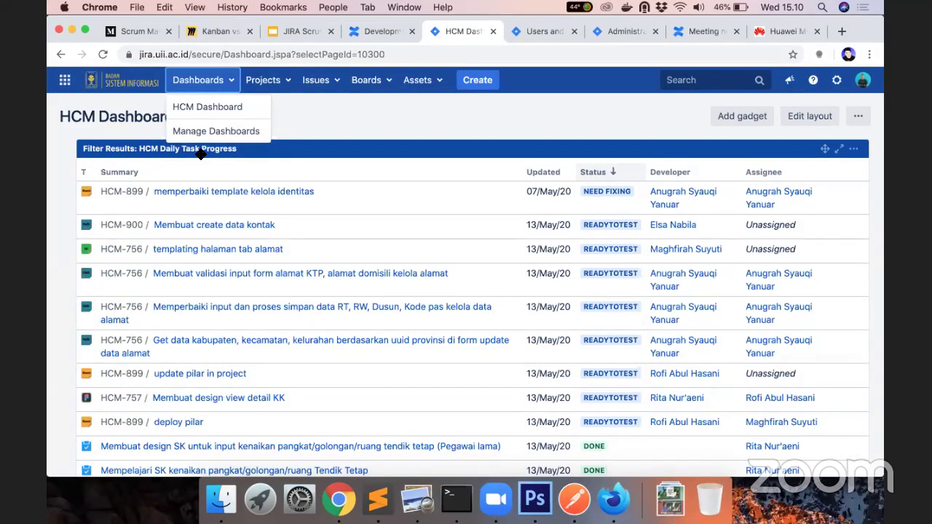
{"action": "left_click", "coordinate": [503, 106]}
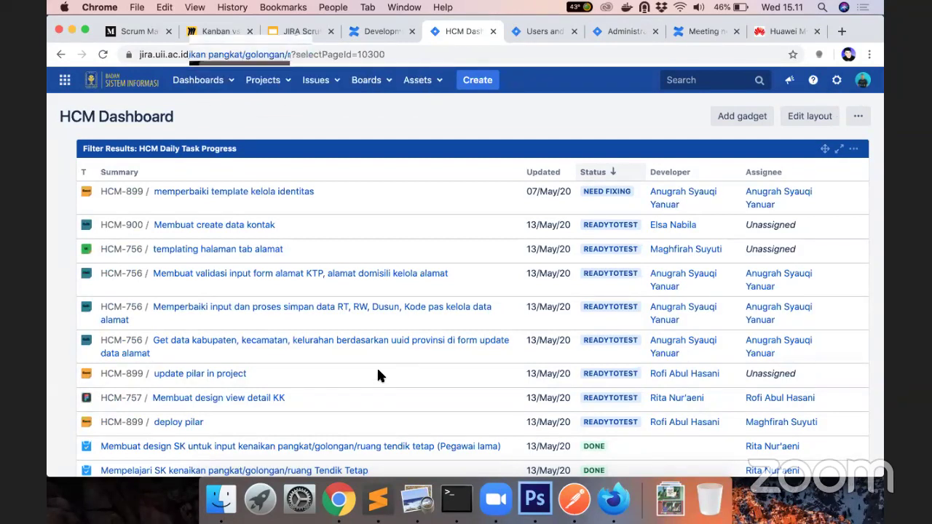
Switch to Confluence and open the JQL Knowlededge for Monitoring page of the JIRA User Guide.
{"action": "scroll", "coordinate": [378, 375], "scroll_direction": "down", "scroll_amount": 10}
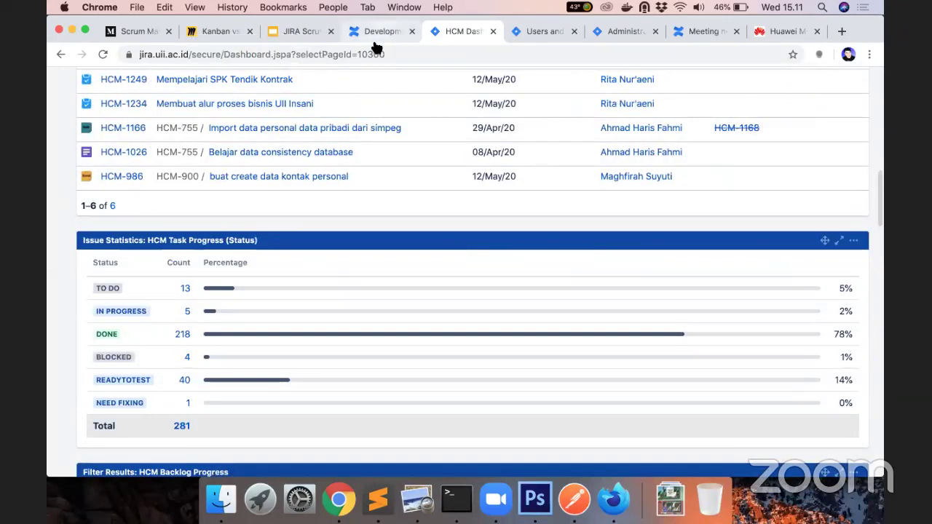
{"action": "left_click", "coordinate": [379, 31]}
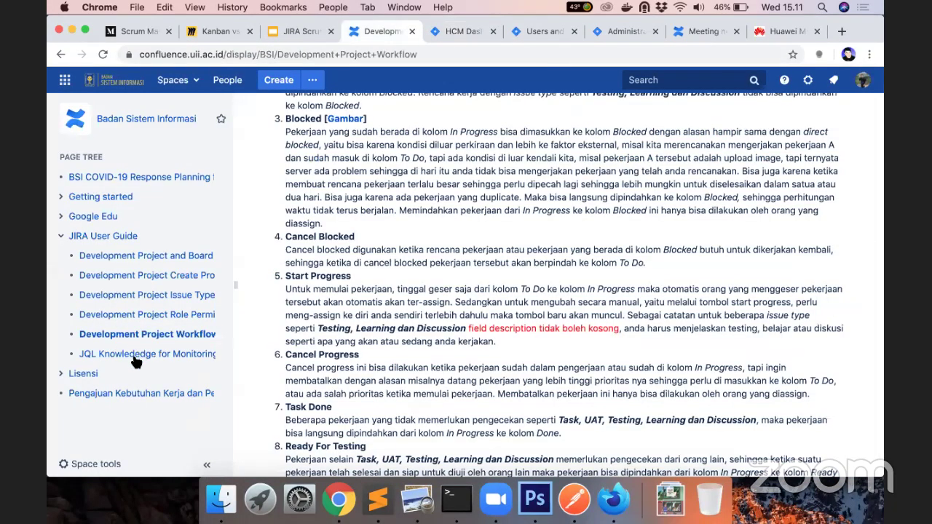
{"action": "left_click", "coordinate": [133, 355]}
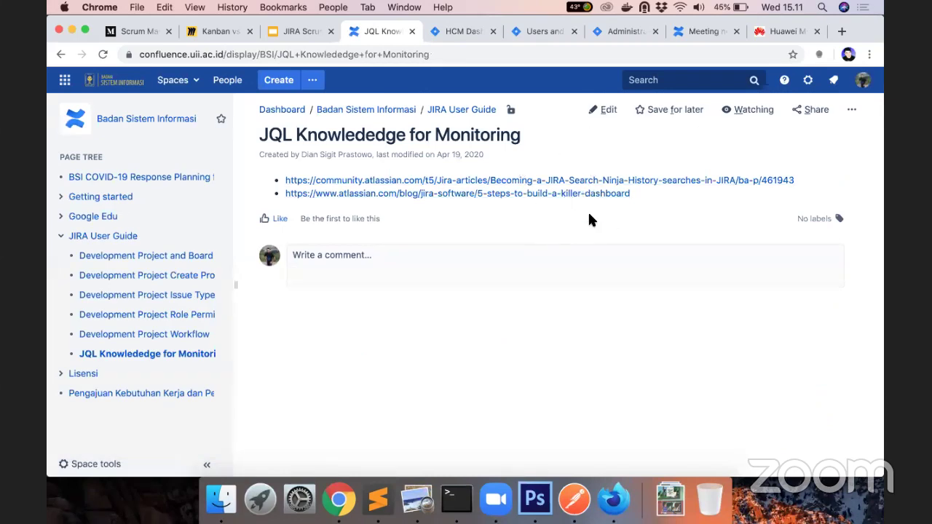
Switch back to Jira's HCM Dashboard and look back over its gadgets up to HCM Daily Task Progress.
{"action": "left_click", "coordinate": [463, 33]}
{"action": "scroll", "coordinate": [255, 215], "scroll_direction": "up", "scroll_amount": 3}
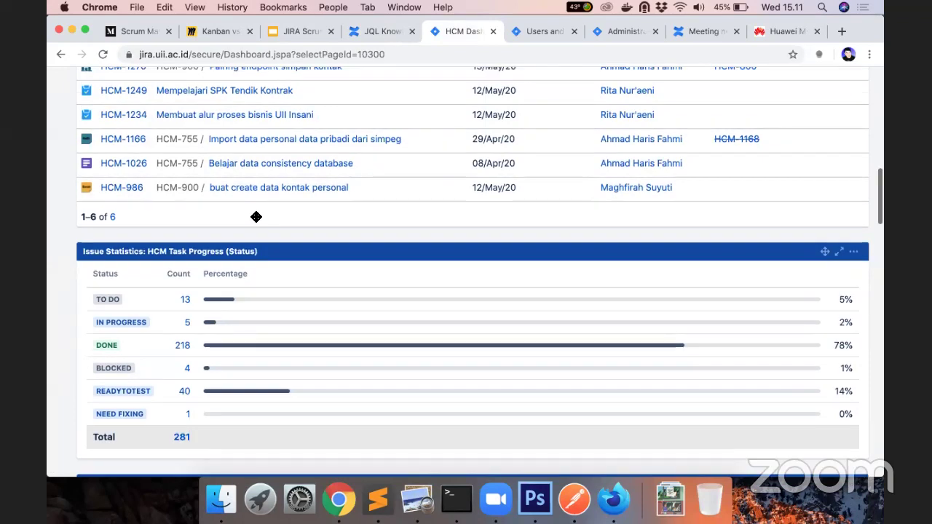
{"action": "scroll", "coordinate": [256, 217], "scroll_direction": "up", "scroll_amount": 10}
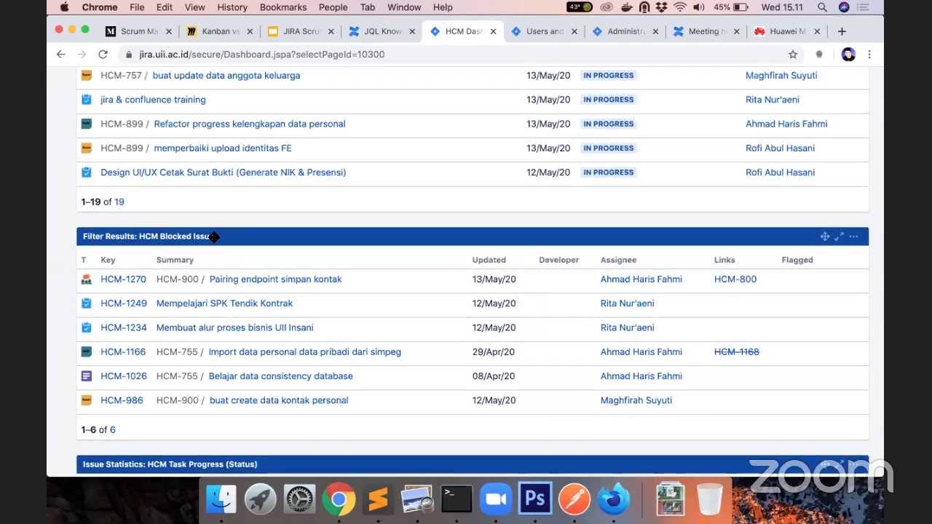
{"action": "scroll", "coordinate": [212, 240], "scroll_direction": "up", "scroll_amount": 8}
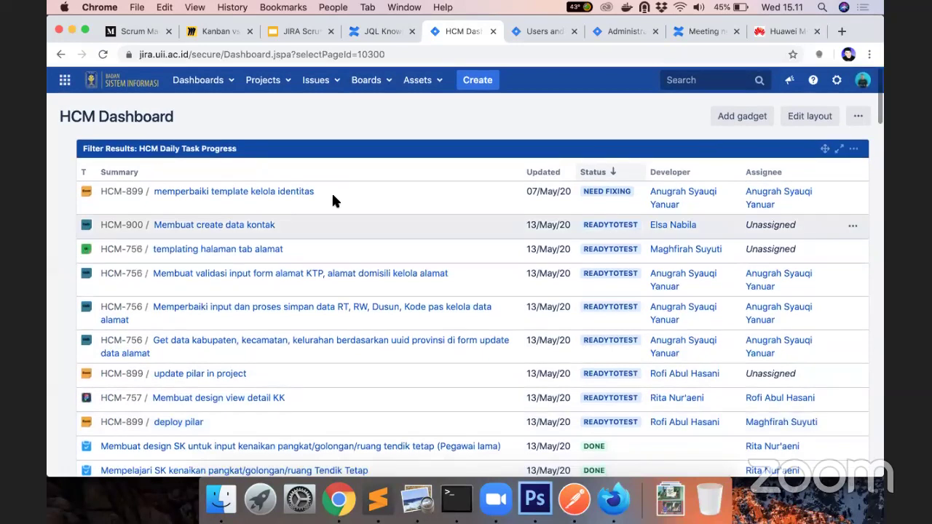
Leave the Users and roles settings by opening the board of the X-Sample - Dev Project (SDP).
{"action": "left_click", "coordinate": [530, 30]}
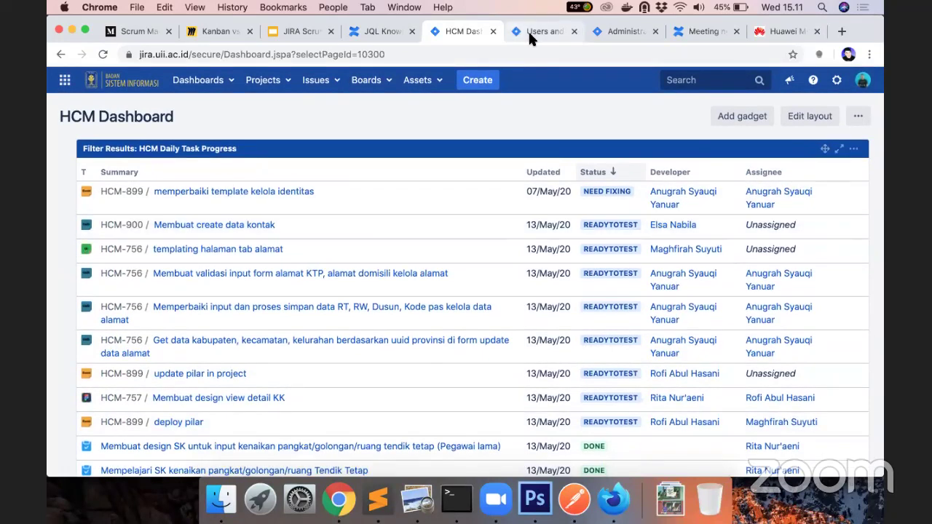
{"action": "left_click", "coordinate": [611, 29]}
{"action": "left_click", "coordinate": [543, 29]}
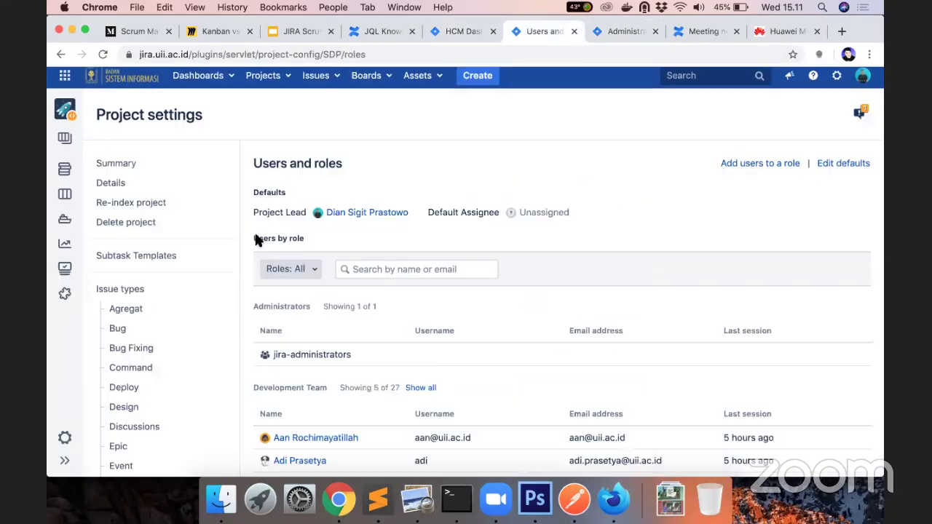
{"action": "scroll", "coordinate": [257, 240], "scroll_direction": "up", "scroll_amount": 1}
{"action": "left_click", "coordinate": [287, 82]}
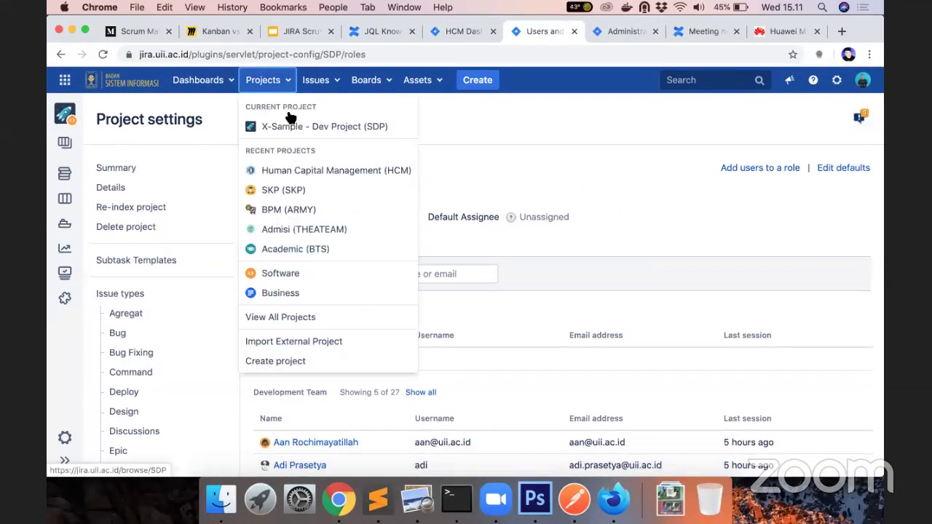
{"action": "left_click", "coordinate": [289, 128]}
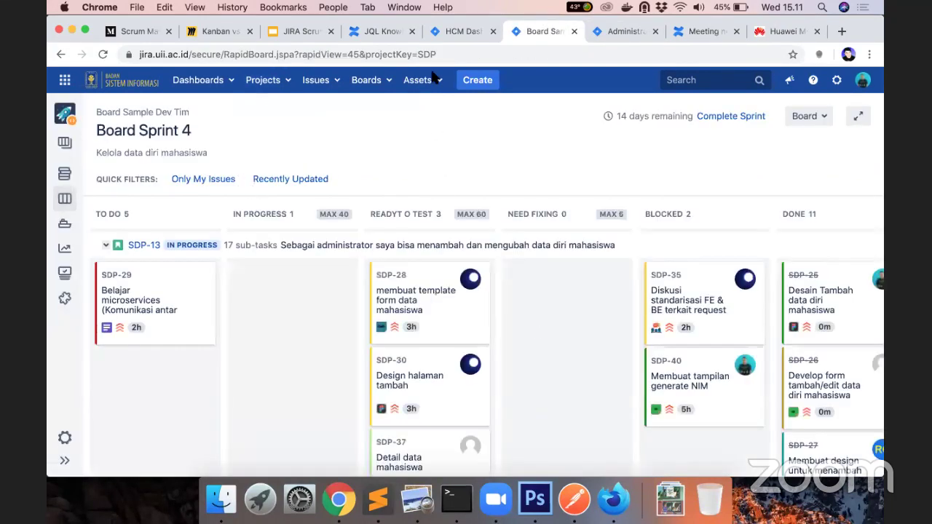
Revisit the HCM Dashboard's daily task progress and blocked issue lists, and return to the Board Sprint 4 board.
{"action": "left_click", "coordinate": [449, 33]}
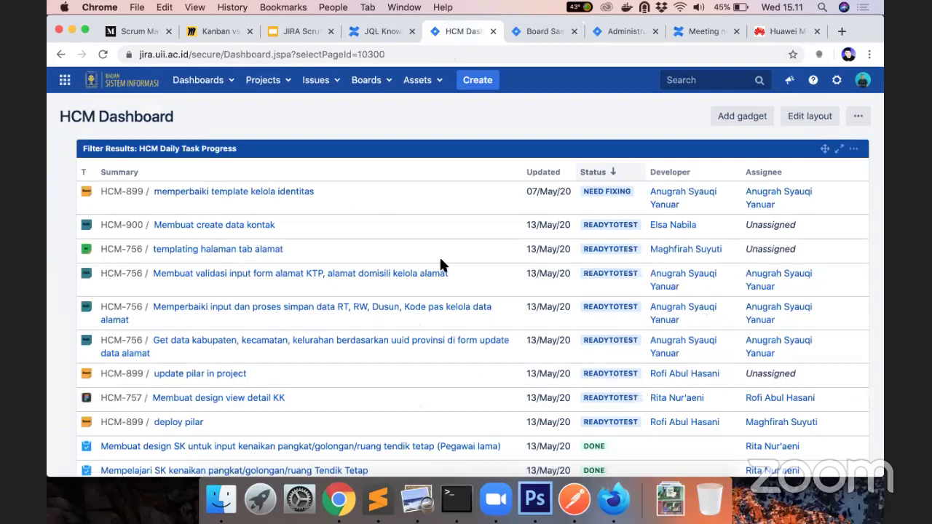
{"action": "scroll", "coordinate": [364, 358], "scroll_direction": "down", "scroll_amount": 3}
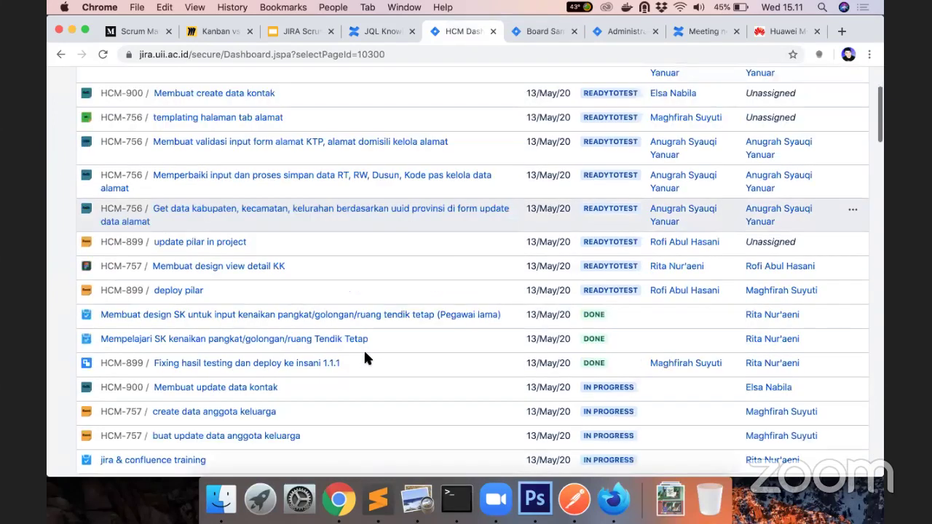
{"action": "scroll", "coordinate": [366, 357], "scroll_direction": "down", "scroll_amount": 7}
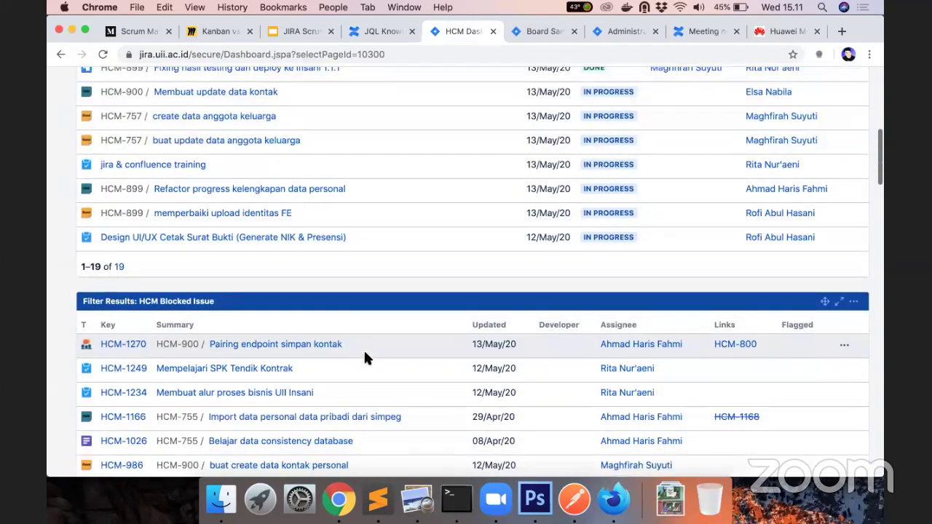
{"action": "scroll", "coordinate": [366, 356], "scroll_direction": "down", "scroll_amount": 3}
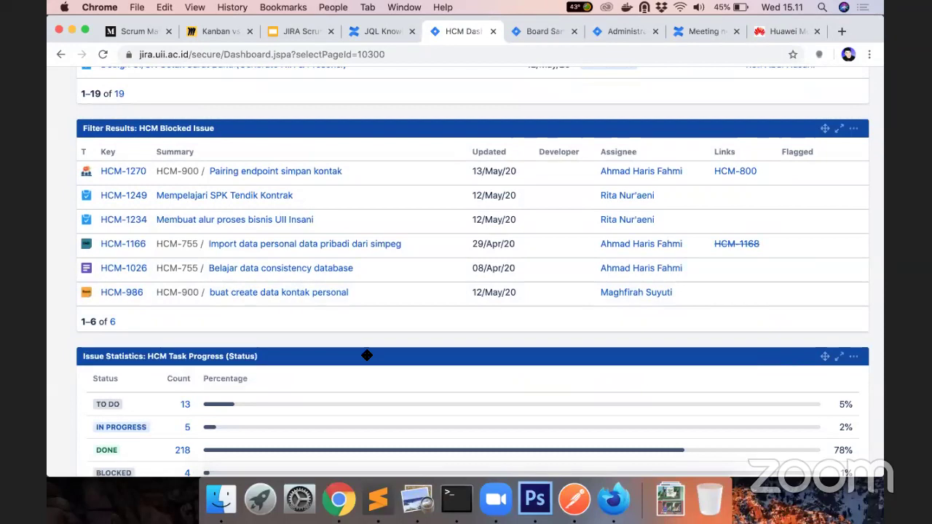
{"action": "scroll", "coordinate": [368, 356], "scroll_direction": "down", "scroll_amount": 1}
{"action": "scroll", "coordinate": [365, 354], "scroll_direction": "up", "scroll_amount": 3}
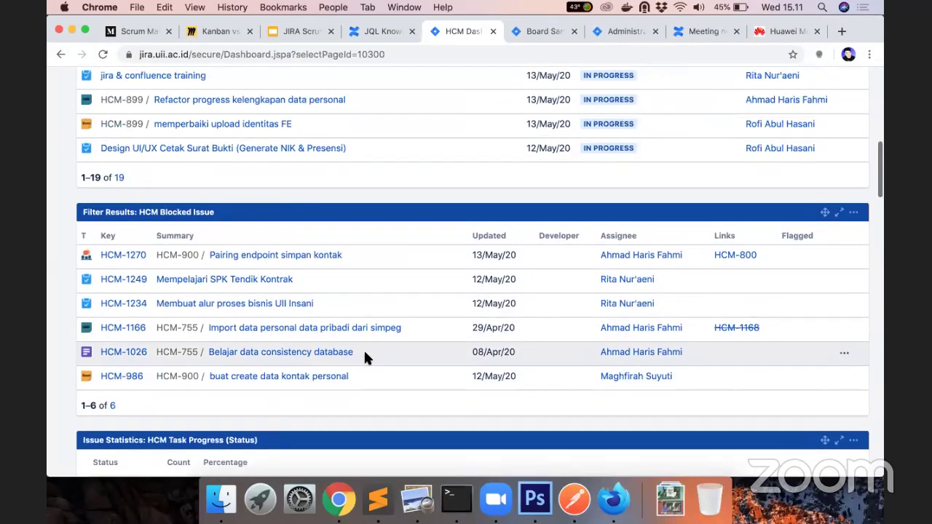
{"action": "scroll", "coordinate": [364, 357], "scroll_direction": "up", "scroll_amount": 8}
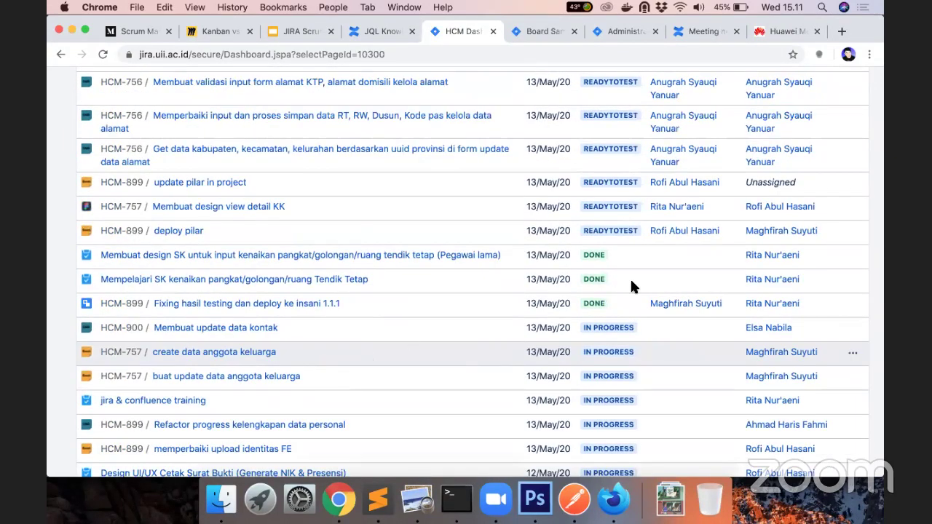
{"action": "scroll", "coordinate": [267, 181], "scroll_direction": "down", "scroll_amount": 7}
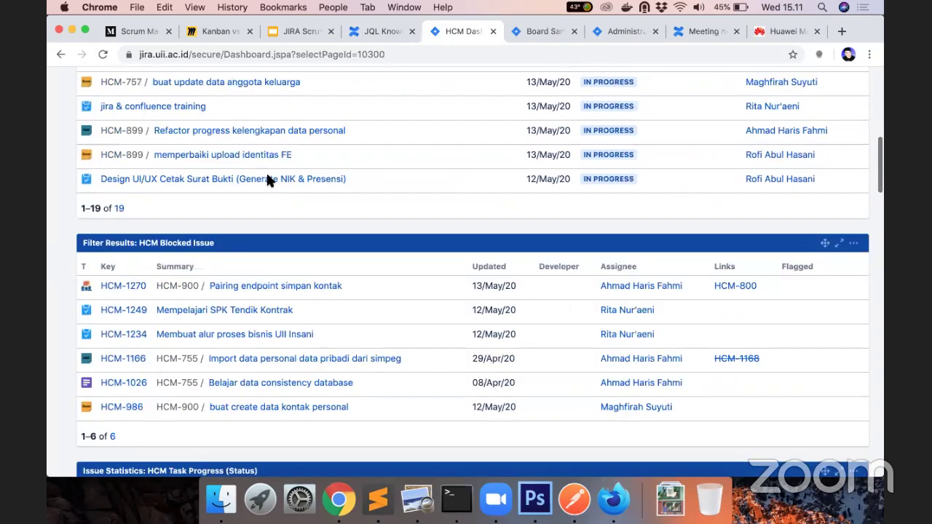
{"action": "scroll", "coordinate": [268, 180], "scroll_direction": "down", "scroll_amount": 1}
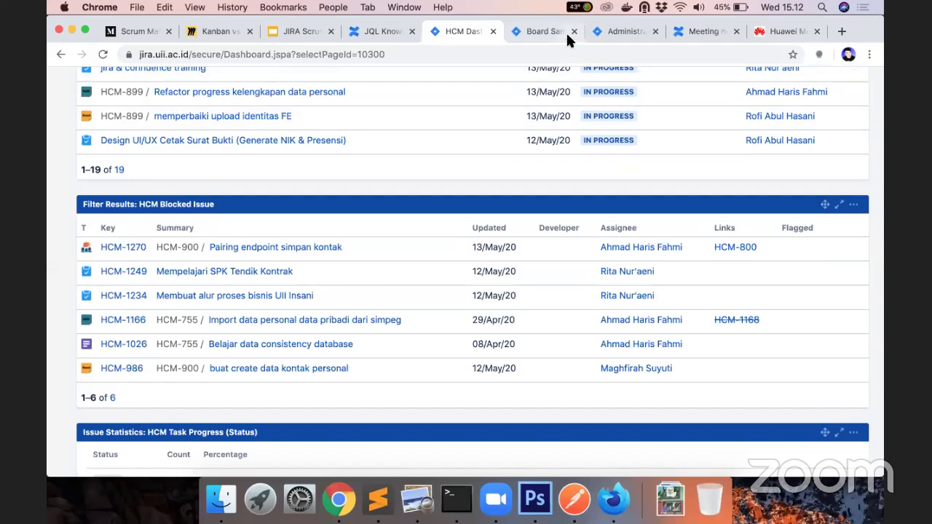
{"action": "left_click", "coordinate": [541, 34]}
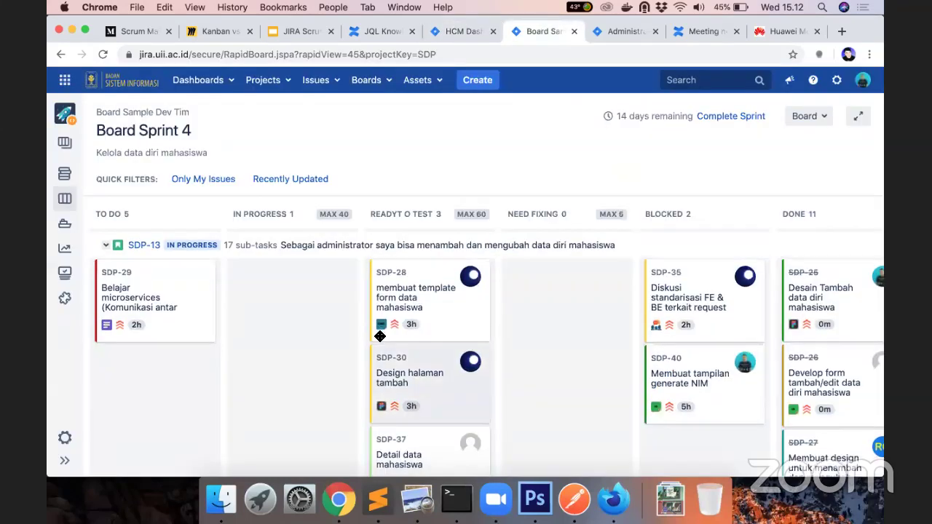
Review the sub-tasks on Board Sprint 4 and check the assignee of ready-to-test sub-task SDP-37 in its details.
{"action": "scroll", "coordinate": [380, 335], "scroll_direction": "down", "scroll_amount": 5}
{"action": "scroll", "coordinate": [381, 336], "scroll_direction": "up", "scroll_amount": 5}
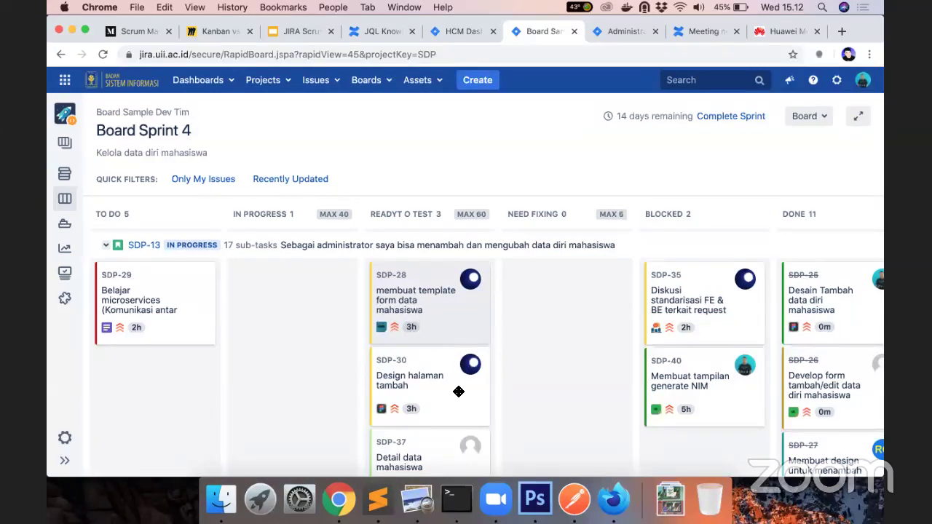
{"action": "scroll", "coordinate": [607, 377], "scroll_direction": "down", "scroll_amount": 5}
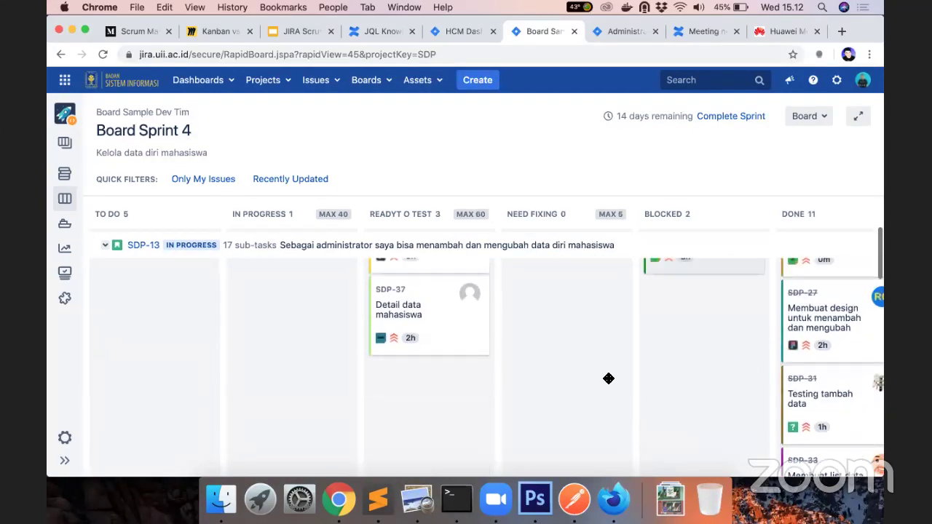
{"action": "scroll", "coordinate": [448, 421], "scroll_direction": "up", "scroll_amount": 4}
{"action": "left_click", "coordinate": [448, 421]}
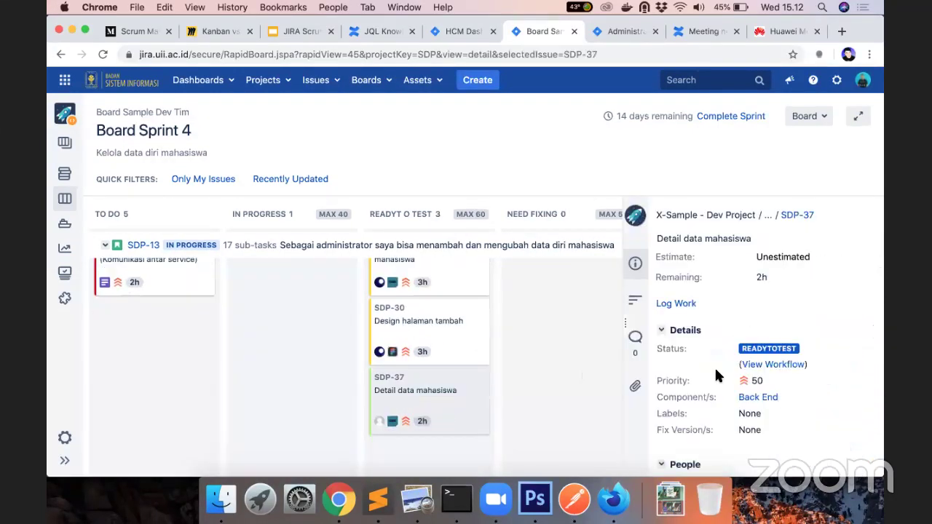
{"action": "scroll", "coordinate": [835, 375], "scroll_direction": "down", "scroll_amount": 4}
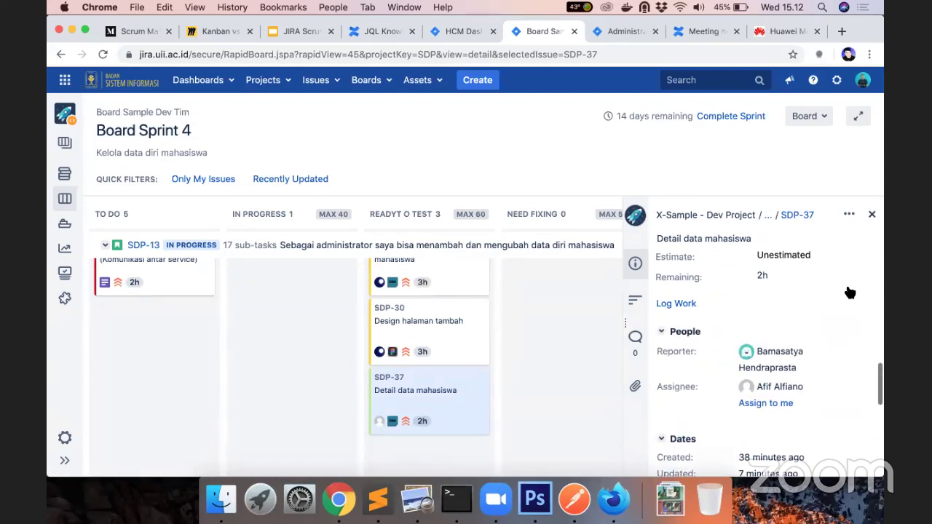
{"action": "left_click", "coordinate": [873, 215]}
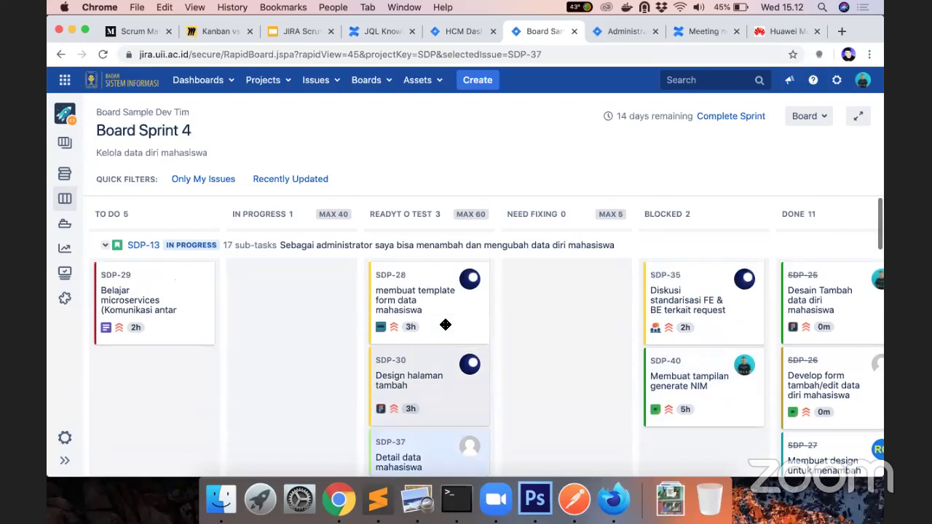
Check the assignee of ready-to-test sub-task SDP-28, and reopen the details of SDP-37.
{"action": "left_click", "coordinate": [452, 298]}
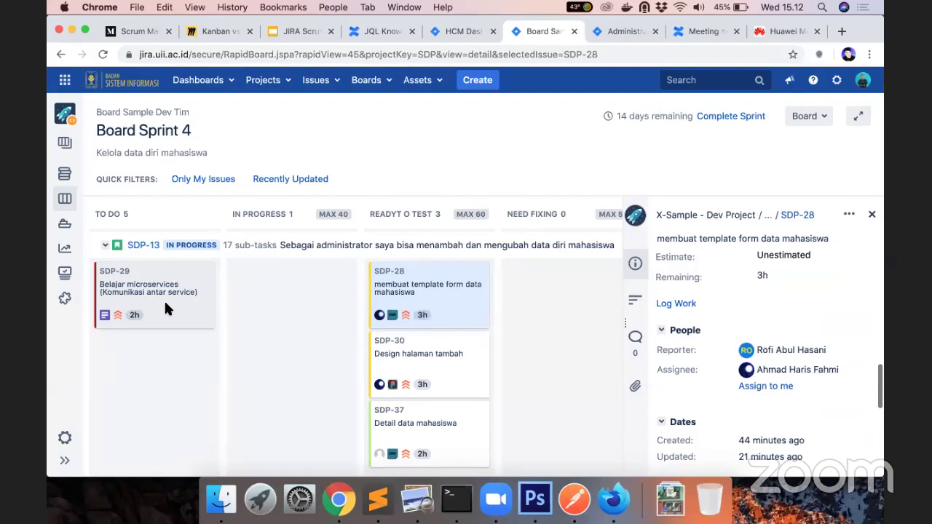
{"action": "left_click", "coordinate": [874, 214]}
{"action": "scroll", "coordinate": [427, 374], "scroll_direction": "down", "scroll_amount": 3}
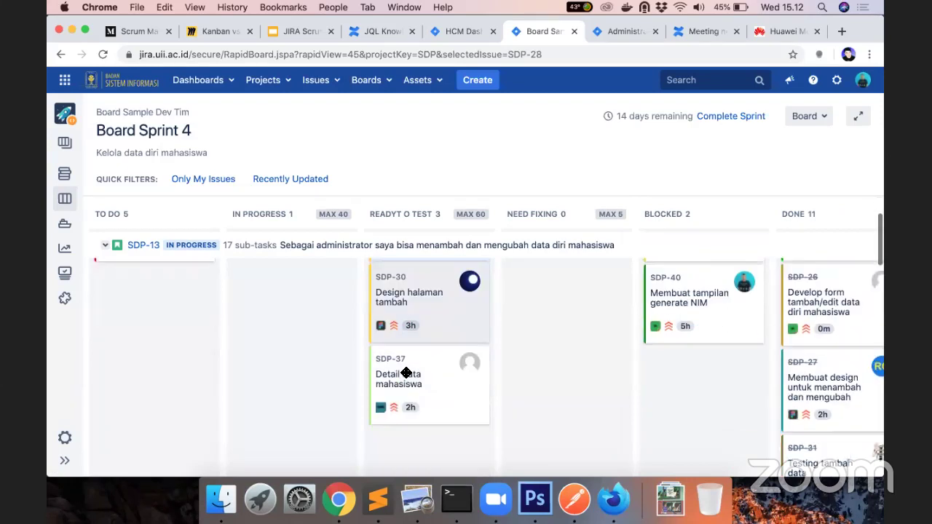
{"action": "left_click", "coordinate": [422, 381]}
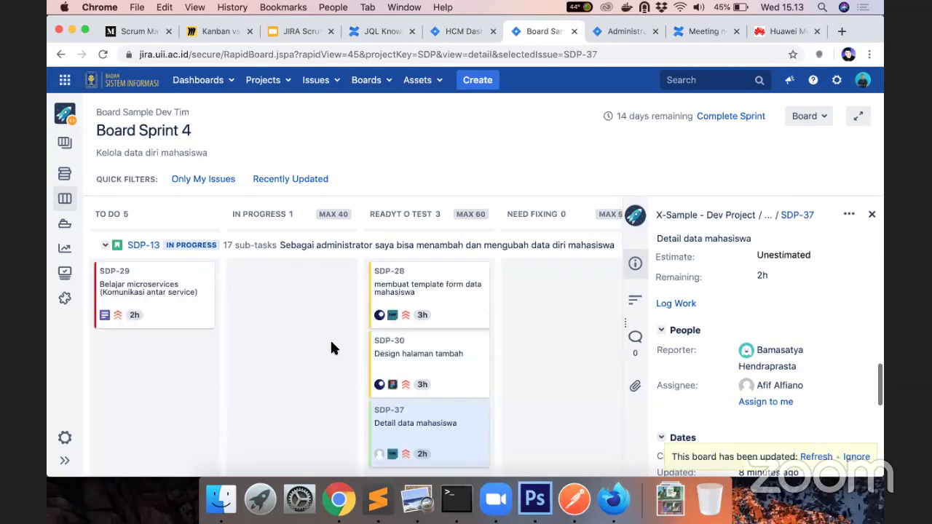
Glance at the Confluence JQL guide, return to the sprint board, close the SDP-37 details and reload the board.
{"action": "left_click", "coordinate": [385, 38]}
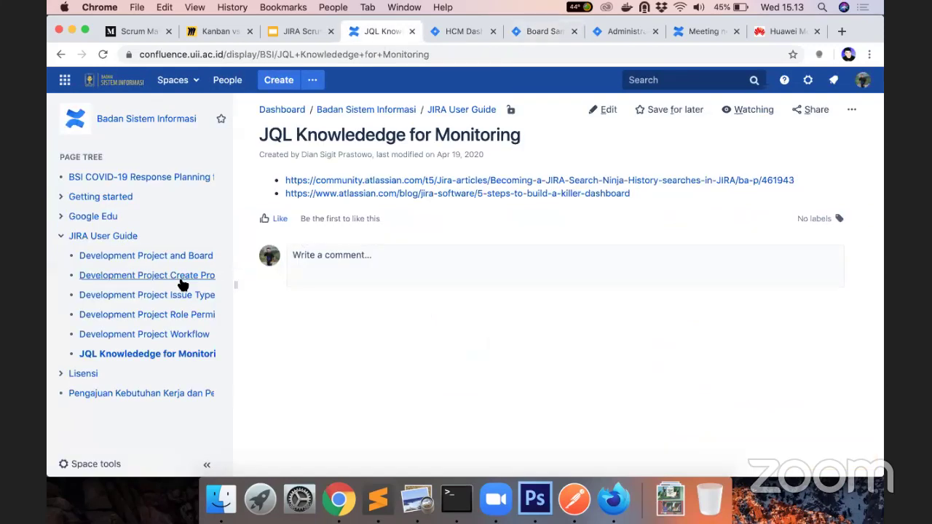
{"action": "left_click", "coordinate": [532, 37]}
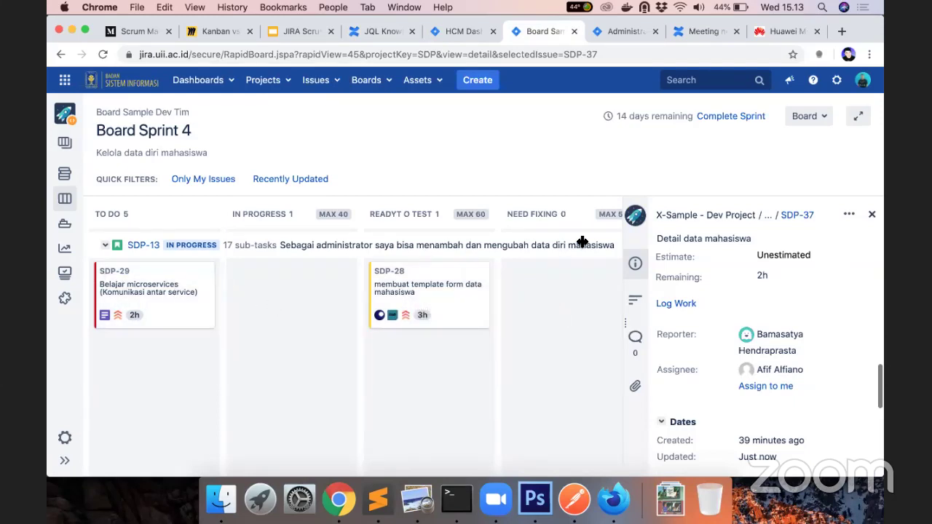
{"action": "left_click", "coordinate": [871, 213]}
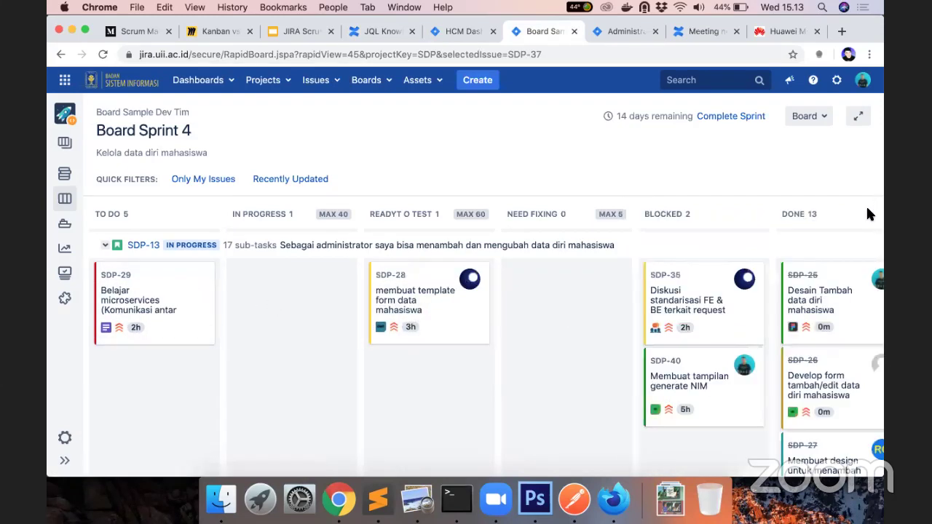
{"action": "left_click", "coordinate": [102, 57]}
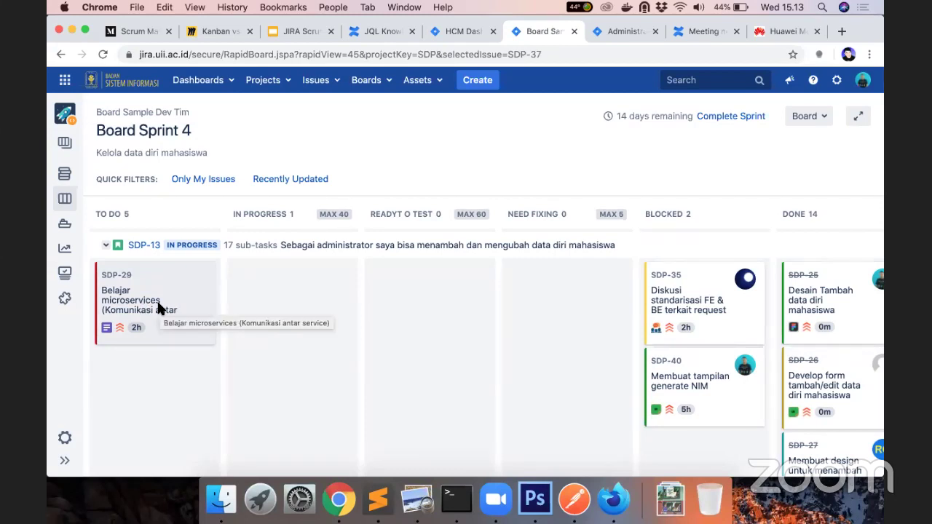
Check the assignee of to-do sub-task SDP-29, close its details and reload the board.
{"action": "left_click", "coordinate": [159, 308]}
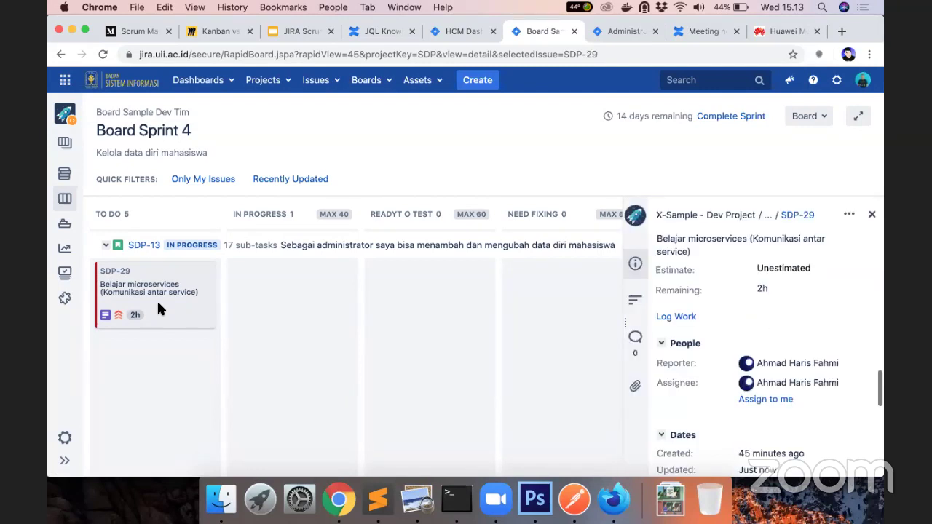
{"action": "left_click", "coordinate": [871, 215]}
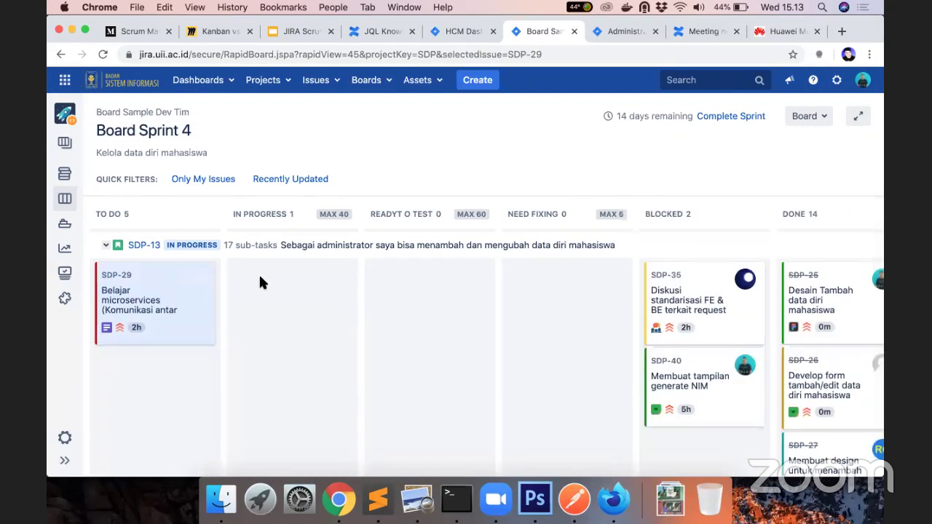
{"action": "left_click", "coordinate": [102, 55]}
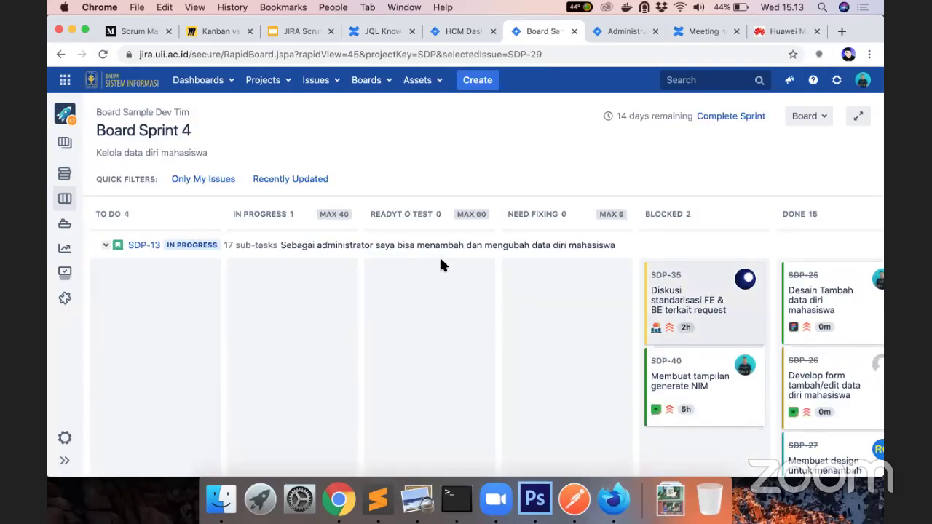
Open the full page of story SDP-13 and transition it to Ready For Testing with the default settings.
{"action": "left_click", "coordinate": [145, 246]}
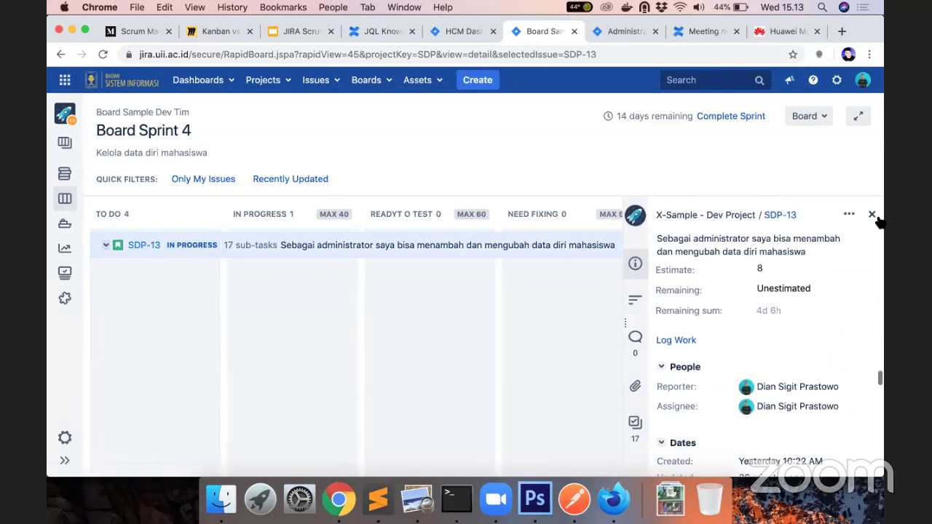
{"action": "left_click", "coordinate": [872, 214]}
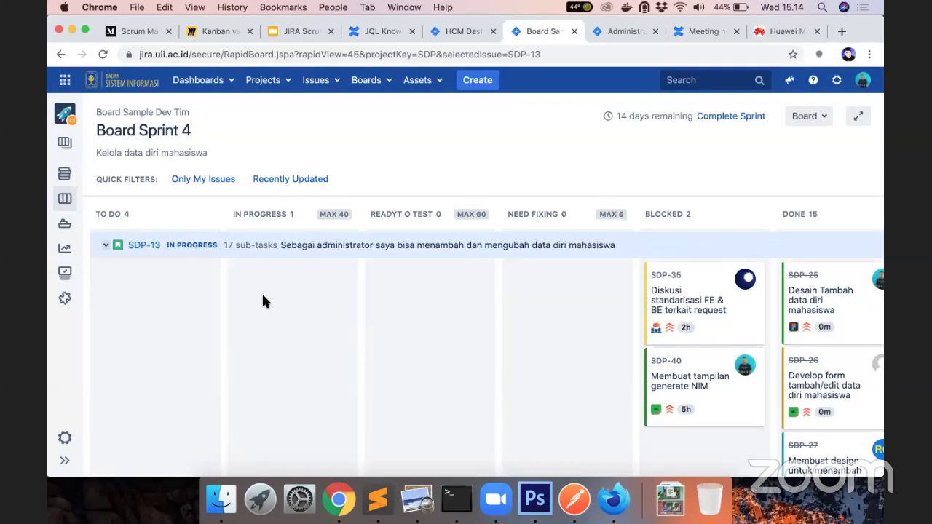
{"action": "left_click", "coordinate": [144, 246]}
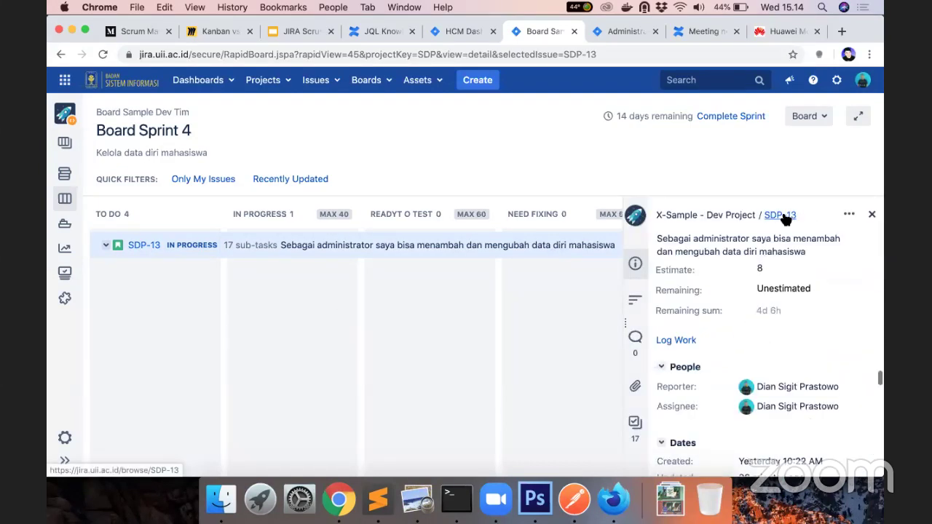
{"action": "left_click", "coordinate": [782, 217]}
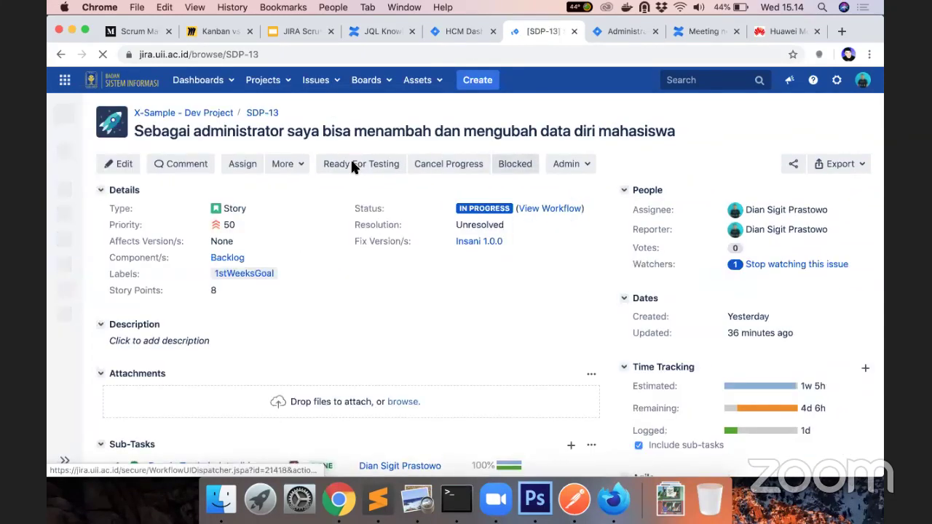
{"action": "left_click", "coordinate": [353, 165]}
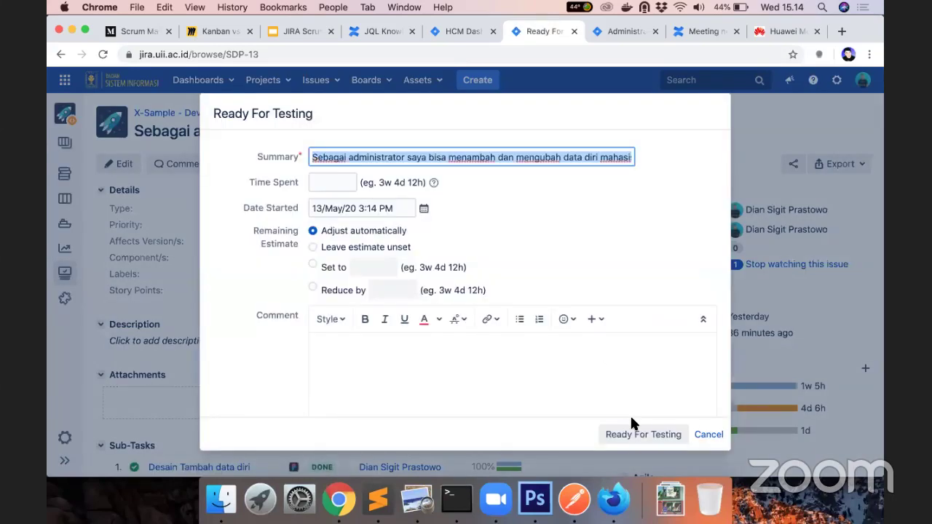
{"action": "left_click", "coordinate": [637, 436]}
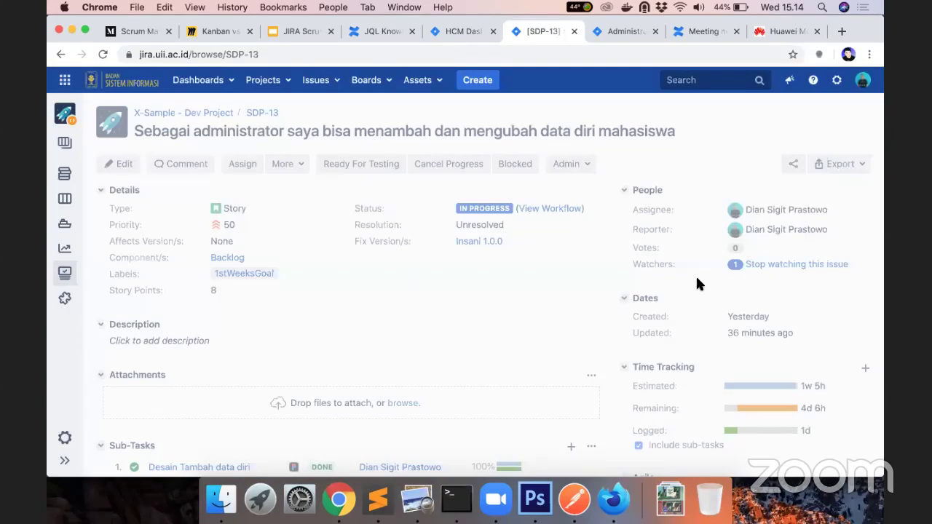
Assign SDP-13 to the team member whose name matches the entered search text.
{"action": "left_click", "coordinate": [241, 163]}
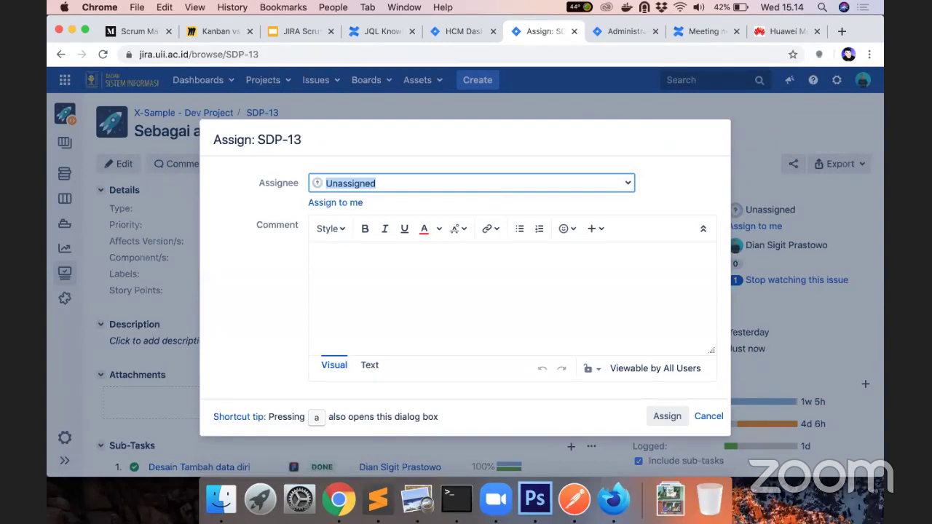
{"action": "key", "text": "BackSpace"}
{"action": "type", "text": "rit"}
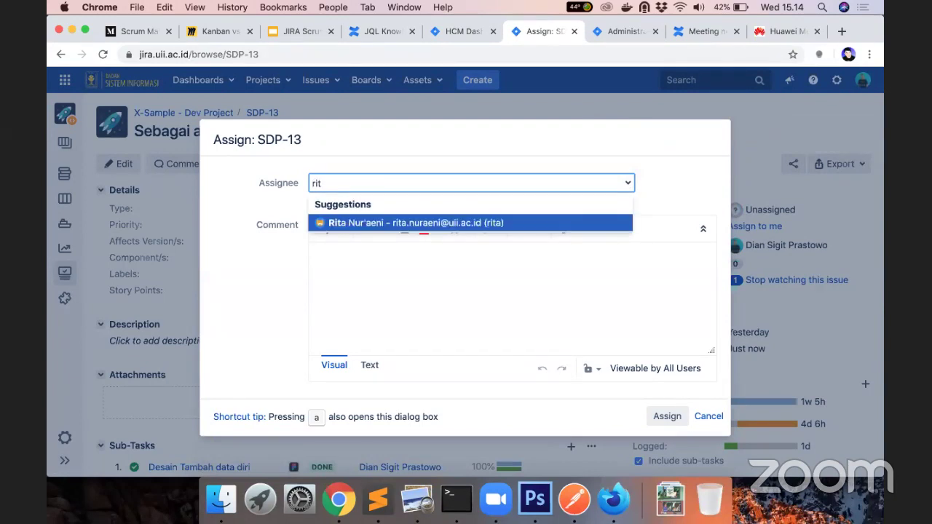
{"action": "key", "text": "Return"}
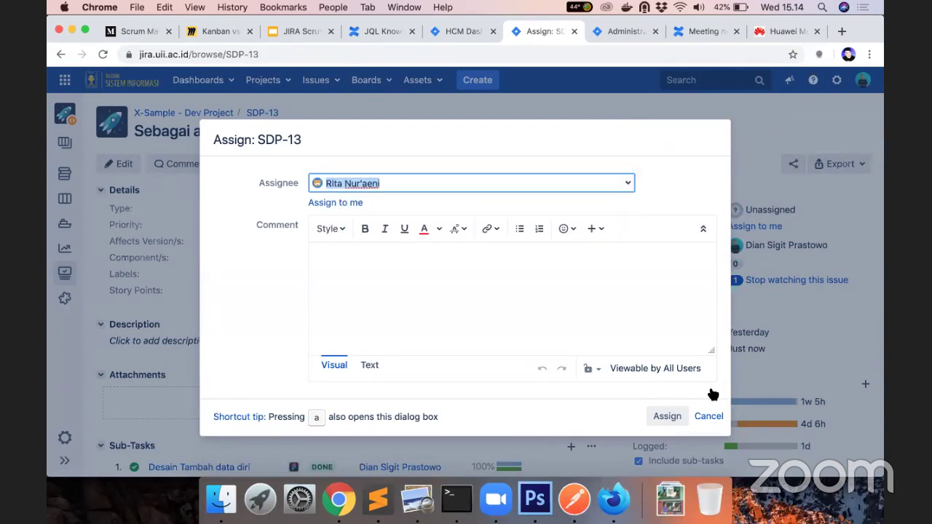
{"action": "left_click", "coordinate": [667, 414]}
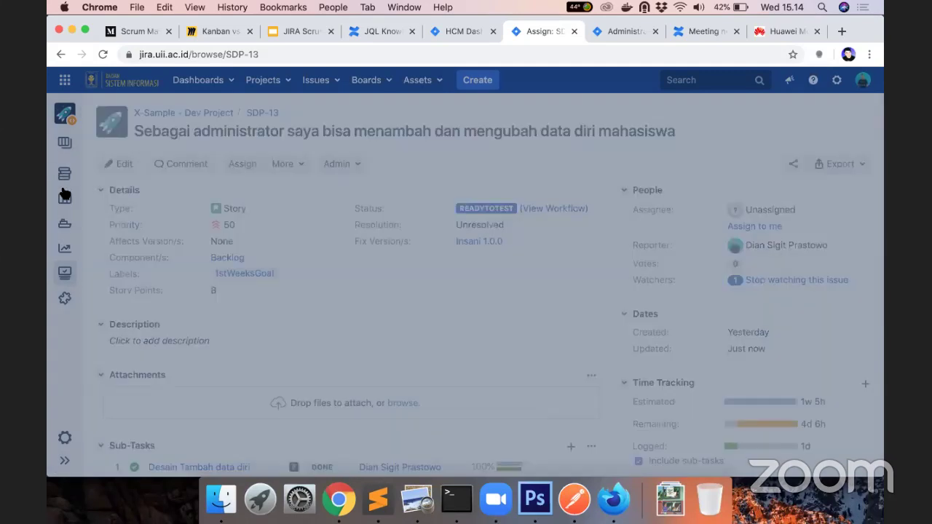
Return to the active sprint board and collapse the SDP-13 and Other Issues swimlanes.
{"action": "left_click", "coordinate": [64, 197]}
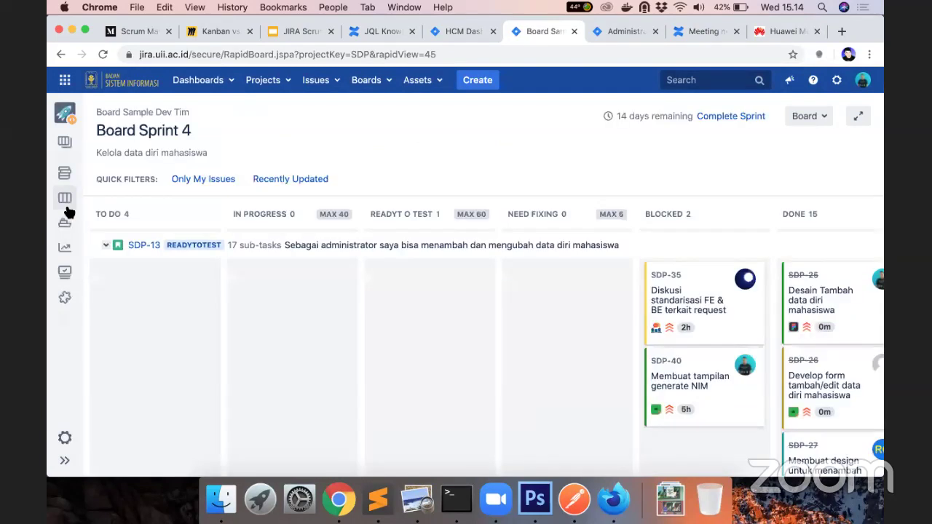
{"action": "left_click", "coordinate": [107, 245]}
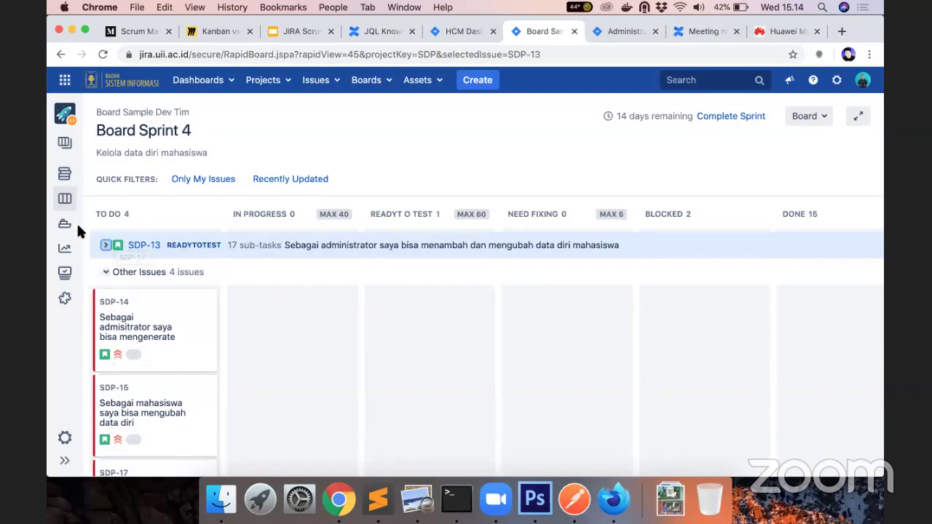
{"action": "left_click", "coordinate": [106, 271]}
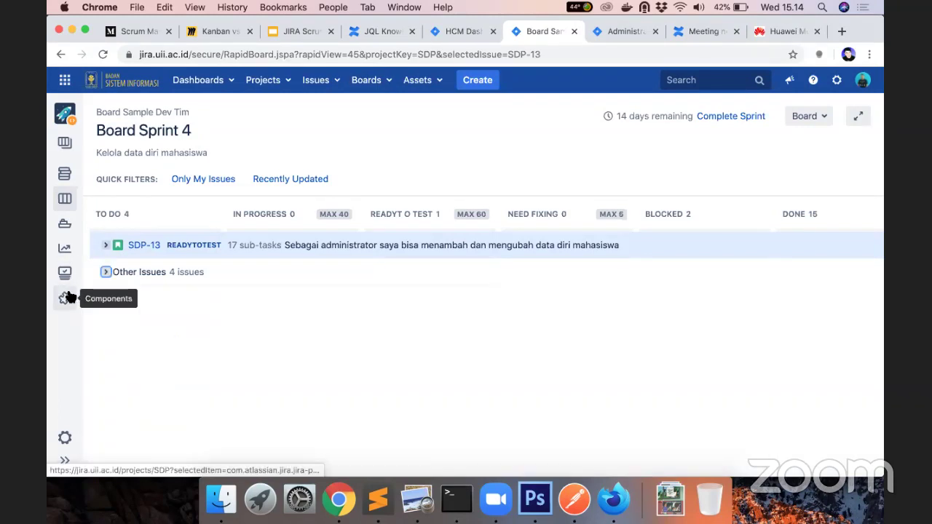
Open the backlog and start a new issue of type UAT at the end of the Backlog list.
{"action": "left_click", "coordinate": [64, 175]}
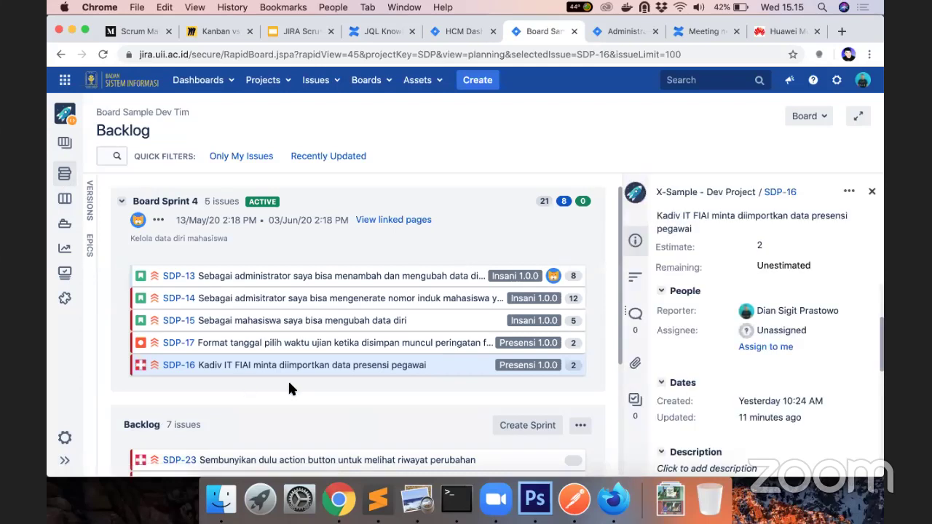
{"action": "scroll", "coordinate": [289, 379], "scroll_direction": "down", "scroll_amount": 3}
{"action": "scroll", "coordinate": [291, 383], "scroll_direction": "up", "scroll_amount": 2}
{"action": "scroll", "coordinate": [291, 384], "scroll_direction": "down", "scroll_amount": 3}
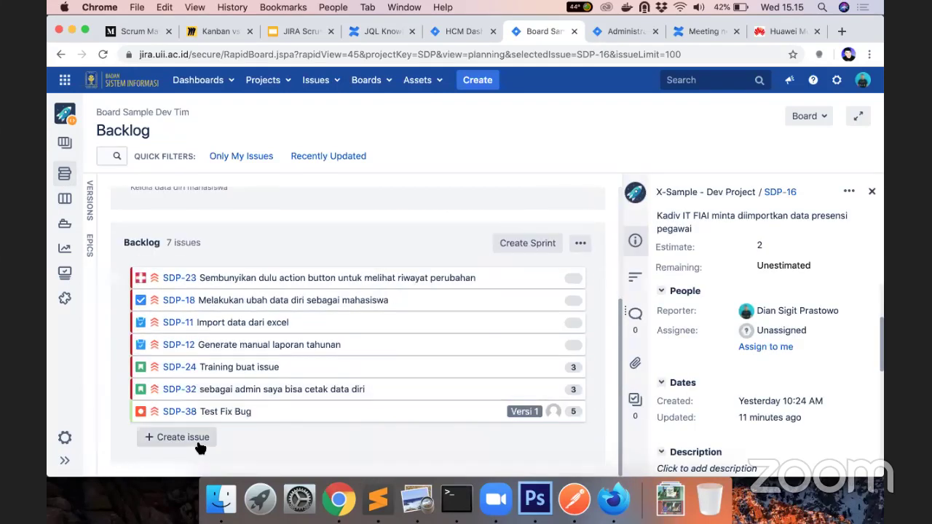
{"action": "left_click", "coordinate": [195, 443]}
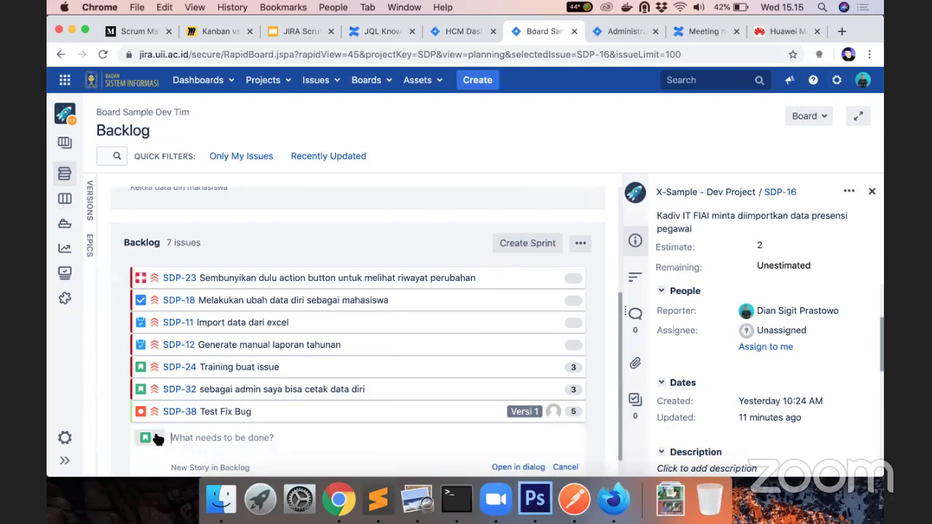
{"action": "left_click", "coordinate": [151, 437]}
{"action": "left_click", "coordinate": [156, 418]}
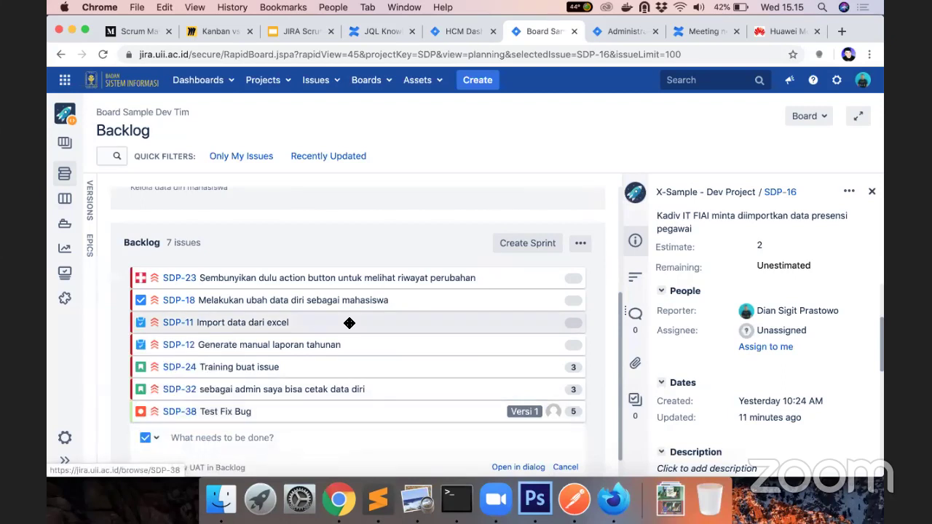
Enter "Melakukan tambah dan ubah data diri" as the new UAT issue's summary and create it in the backlog.
{"action": "scroll", "coordinate": [350, 323], "scroll_direction": "up", "scroll_amount": 1}
{"action": "scroll", "coordinate": [350, 322], "scroll_direction": "up", "scroll_amount": 3}
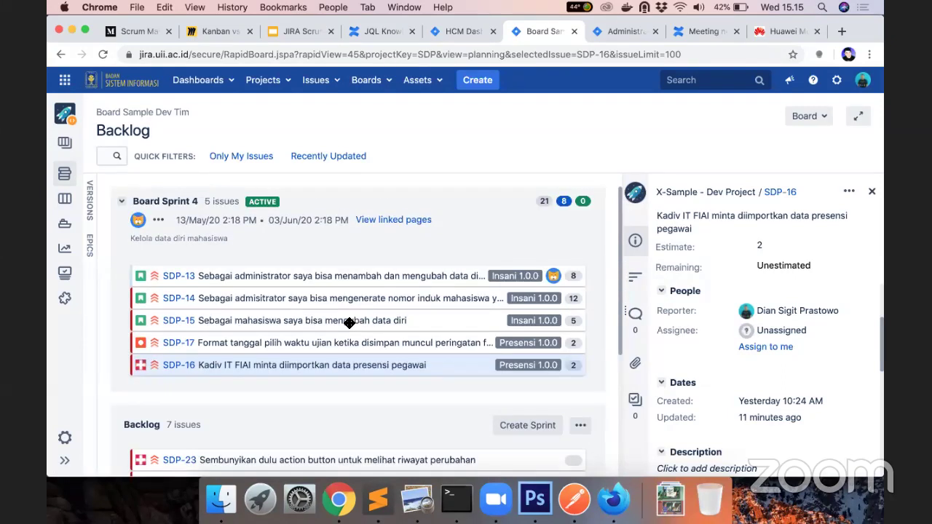
{"action": "scroll", "coordinate": [350, 323], "scroll_direction": "down", "scroll_amount": 4}
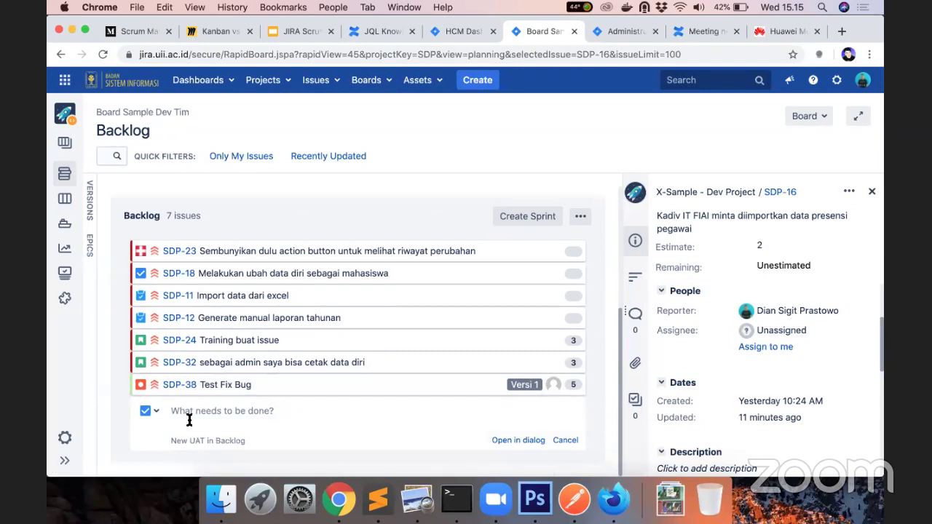
{"action": "scroll", "coordinate": [189, 420], "scroll_direction": "up", "scroll_amount": 4}
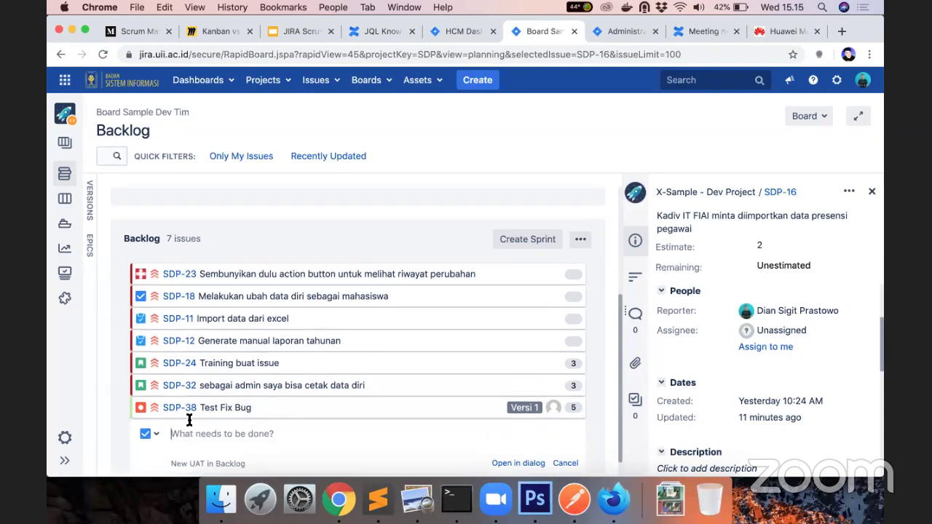
{"action": "scroll", "coordinate": [189, 421], "scroll_direction": "down", "scroll_amount": 4}
{"action": "scroll", "coordinate": [188, 421], "scroll_direction": "up", "scroll_amount": 2}
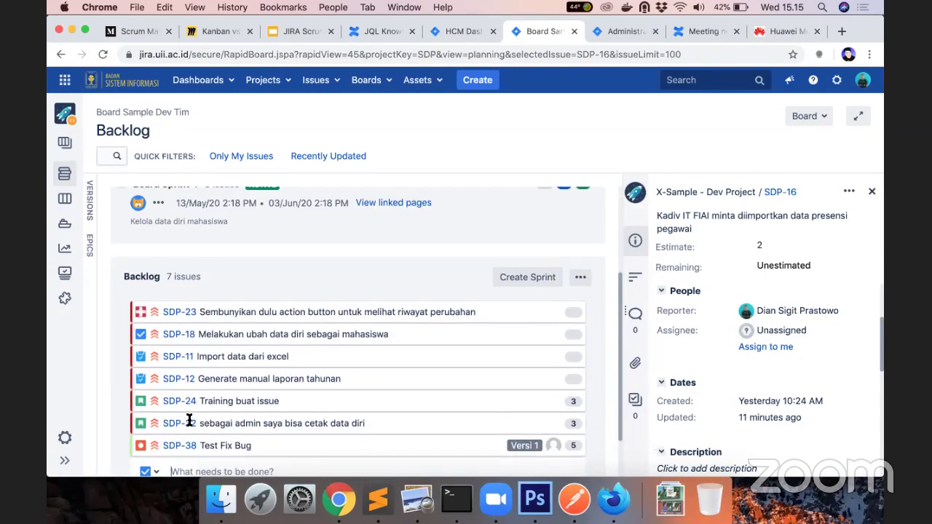
{"action": "scroll", "coordinate": [183, 419], "scroll_direction": "down", "scroll_amount": 2}
{"action": "type", "text": "Melakukan"}
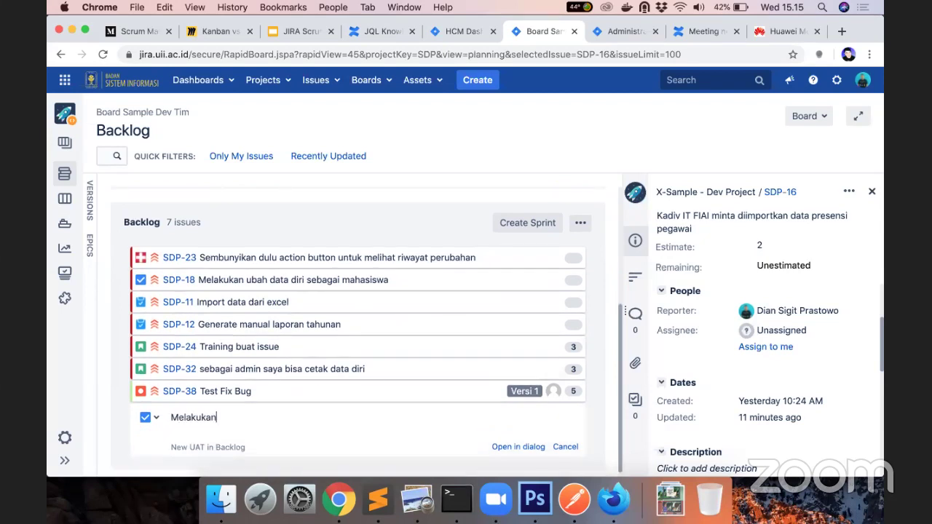
{"action": "type", "text": " tambah da"}
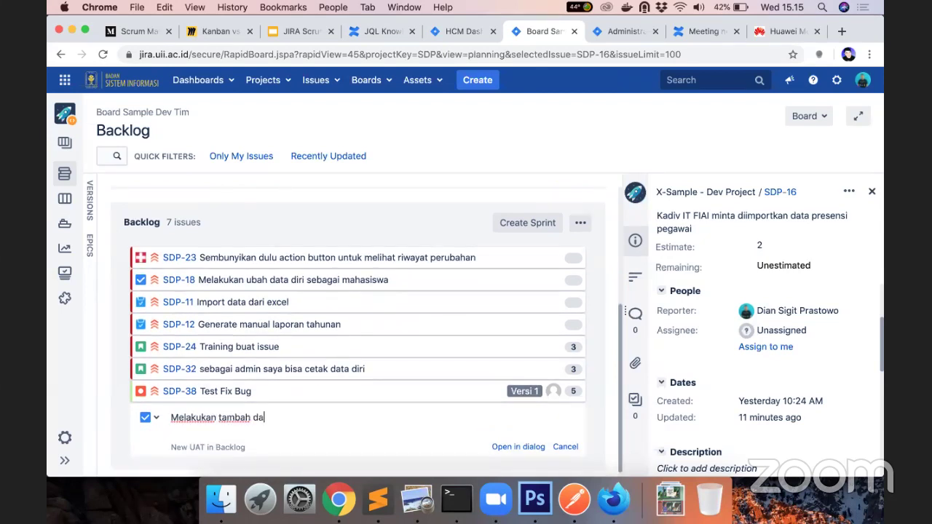
{"action": "type", "text": "n ubah data diri"}
{"action": "key", "text": "Return"}
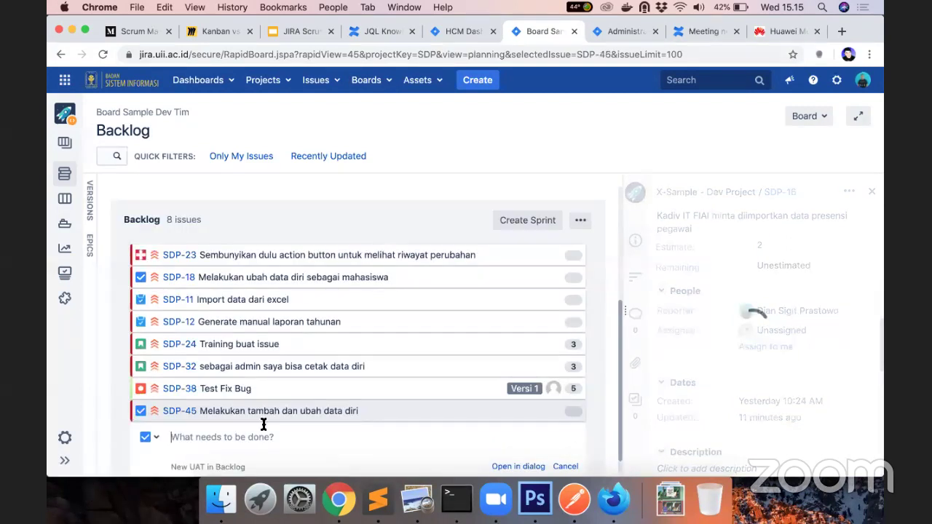
Move the new UAT issue SDP-45 from the backlog into the active Board Sprint 4, accepting the sprint scope change.
{"action": "left_click_drag", "start_coordinate": [279, 450], "coordinate": [263, 385]}
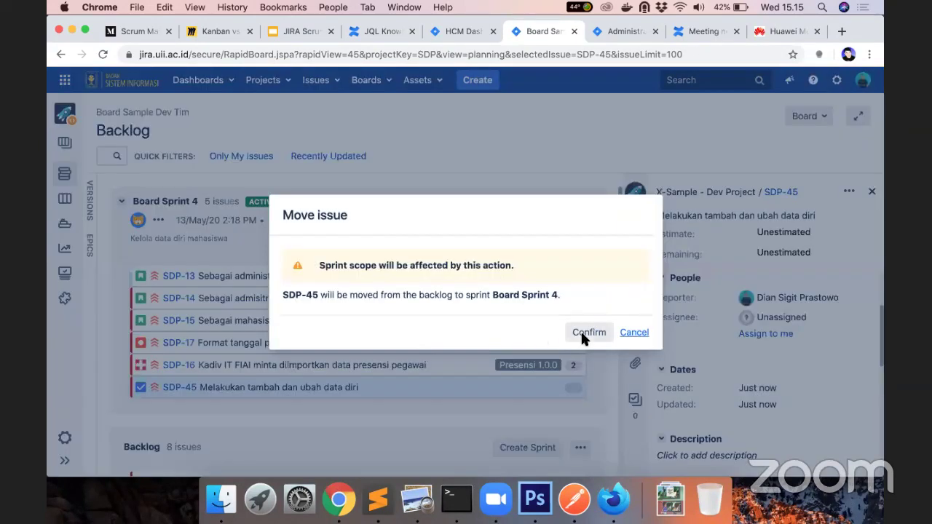
{"action": "left_click", "coordinate": [587, 333]}
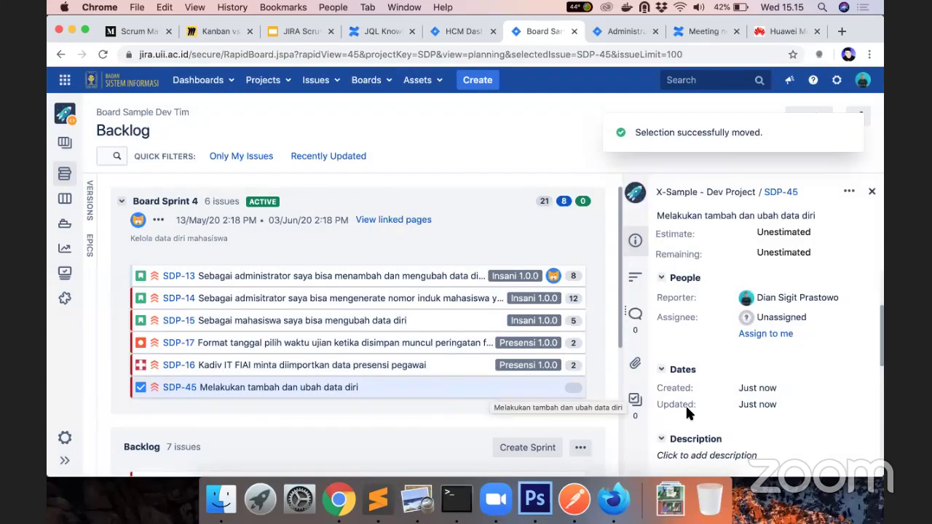
{"action": "scroll", "coordinate": [804, 403], "scroll_direction": "down", "scroll_amount": 1}
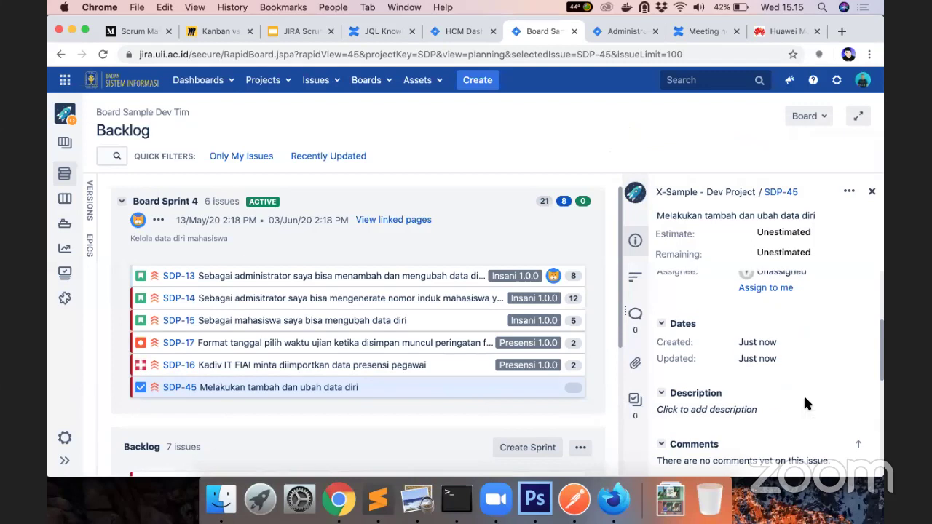
{"action": "scroll", "coordinate": [765, 314], "scroll_direction": "up", "scroll_amount": 2}
{"action": "scroll", "coordinate": [765, 315], "scroll_direction": "up", "scroll_amount": 2}
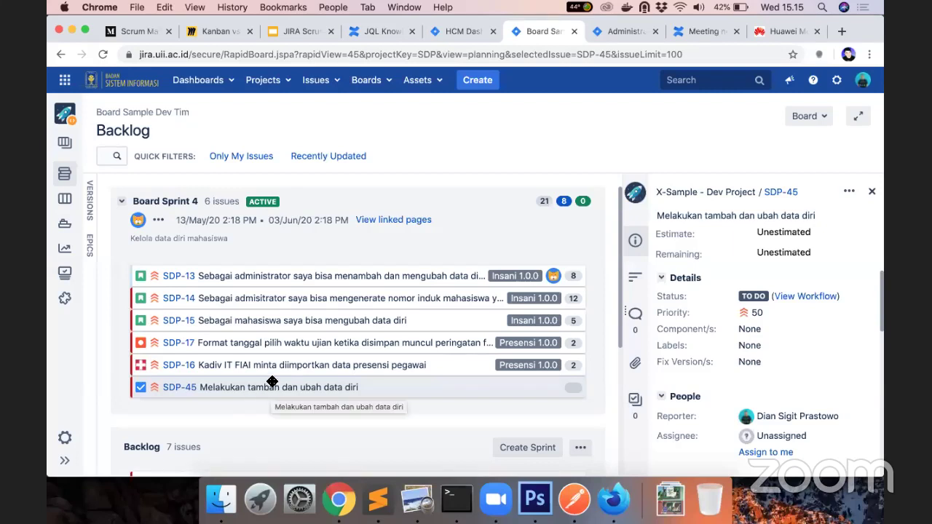
Inspect the details of UAT issue SDP-45 in the Other Issues swimlane of the active sprint board and close them.
{"action": "left_click", "coordinate": [241, 273]}
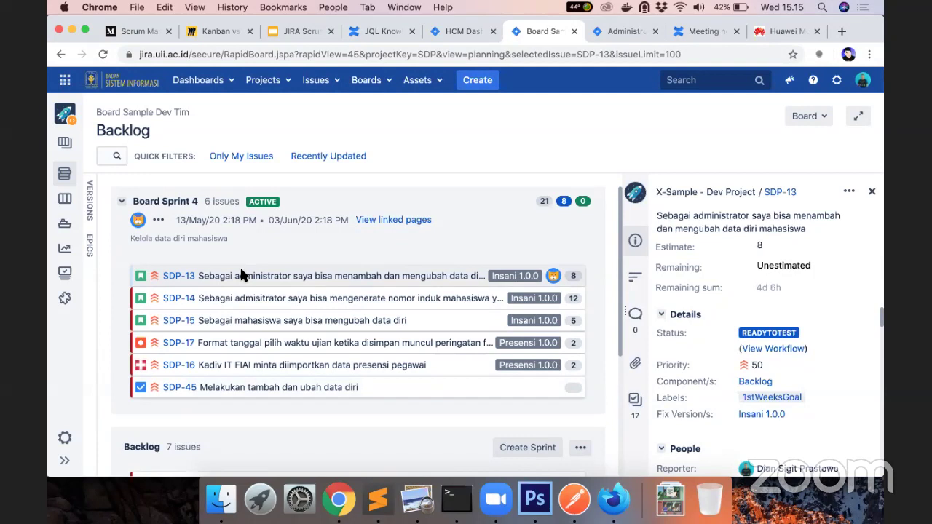
{"action": "left_click", "coordinate": [56, 187]}
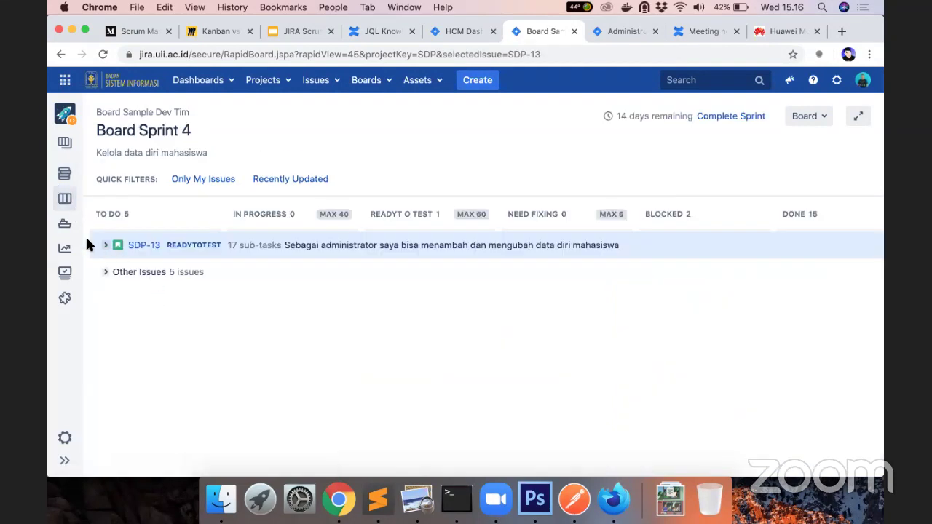
{"action": "left_click", "coordinate": [106, 273]}
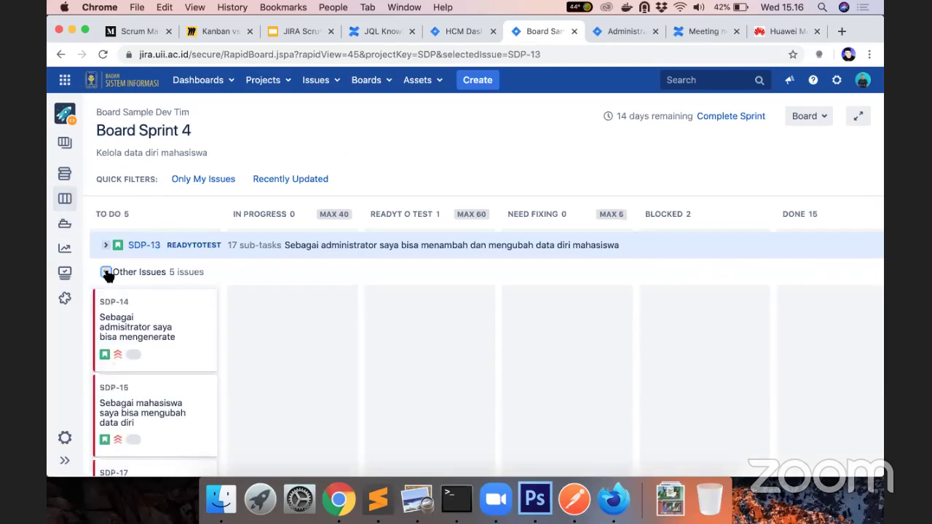
{"action": "double_click", "coordinate": [108, 274]}
{"action": "scroll", "coordinate": [109, 281], "scroll_direction": "down", "scroll_amount": 5}
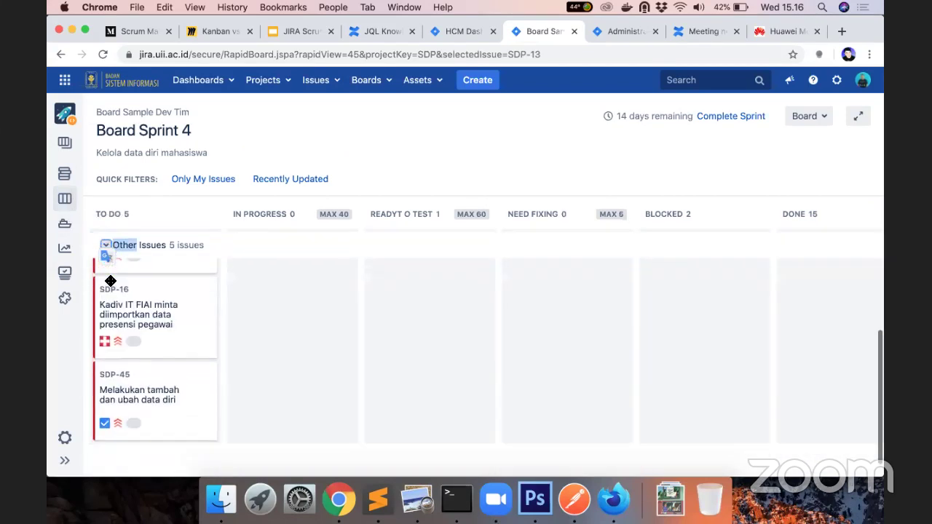
{"action": "left_click", "coordinate": [162, 389]}
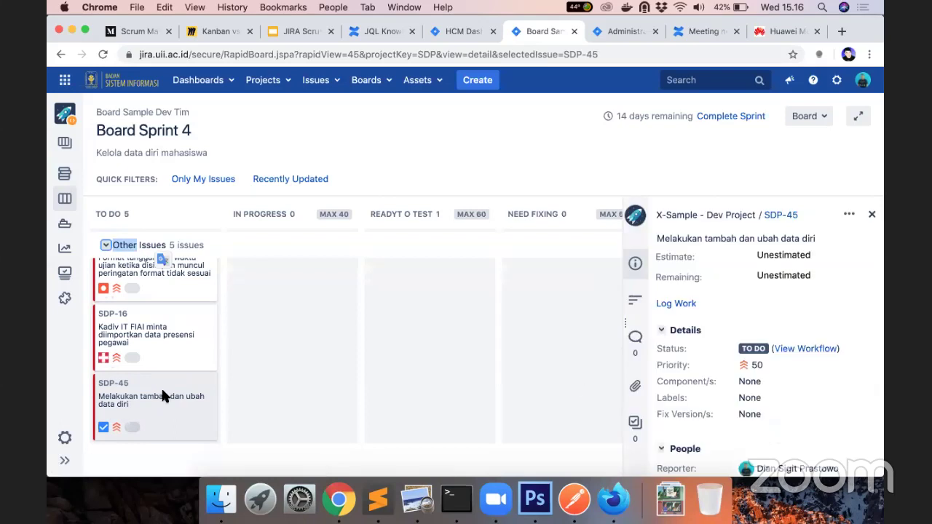
{"action": "right_click", "coordinate": [786, 279]}
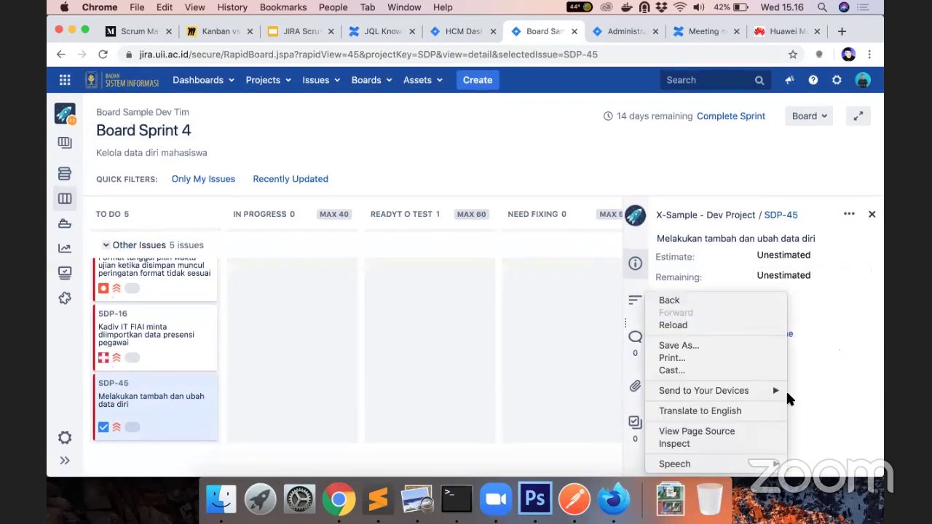
{"action": "left_click", "coordinate": [780, 277]}
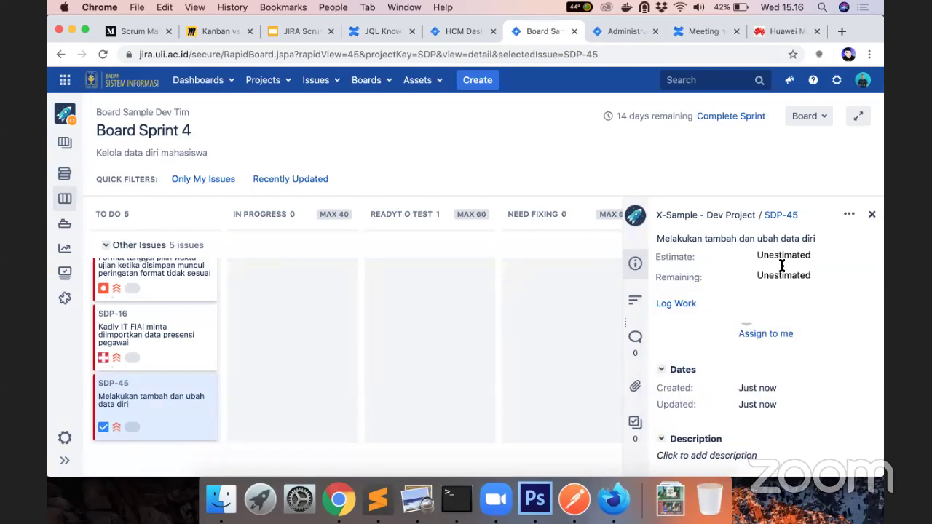
{"action": "left_click", "coordinate": [872, 214]}
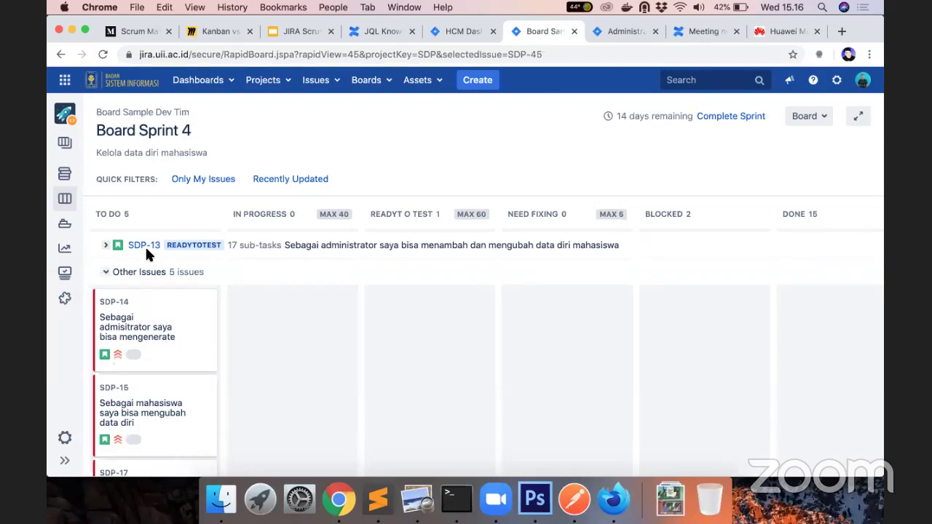
Reload the sprint board and collapse the Other Issues swimlane.
{"action": "left_click", "coordinate": [102, 54]}
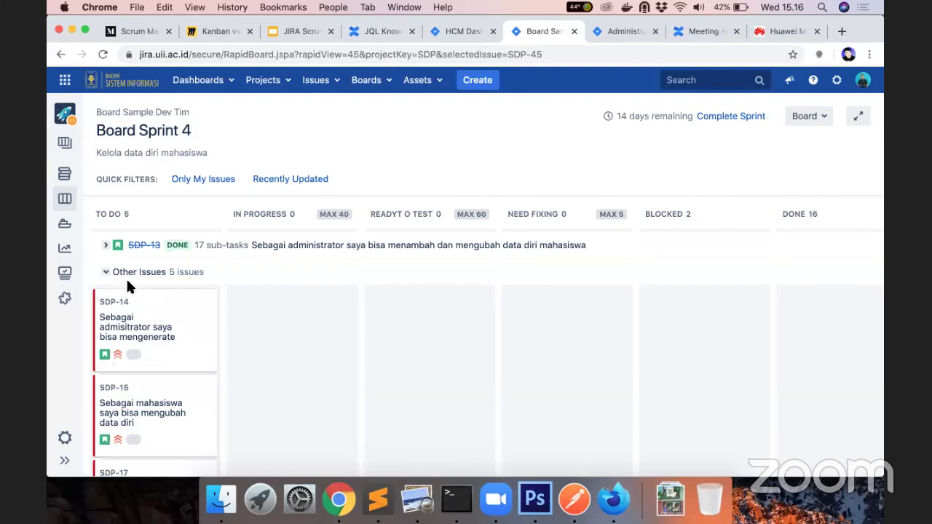
{"action": "left_click", "coordinate": [105, 271]}
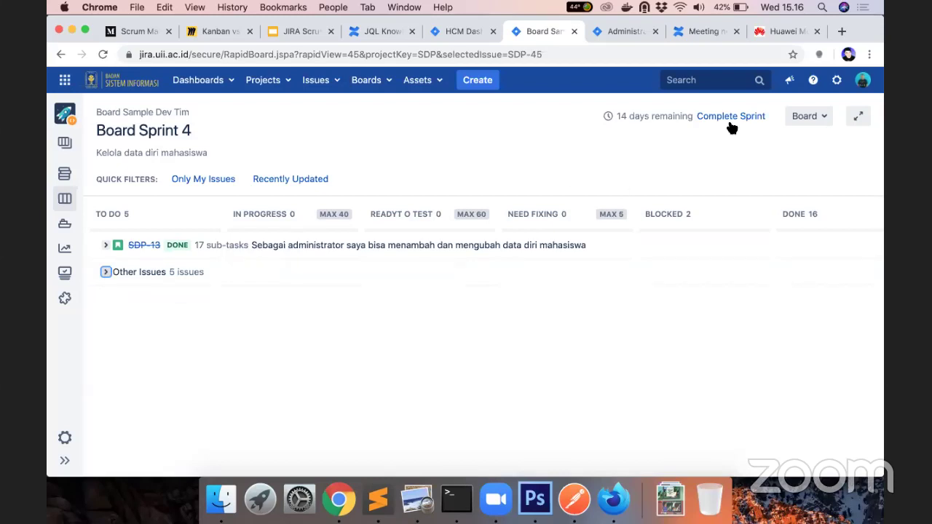
{"action": "left_click", "coordinate": [101, 273]}
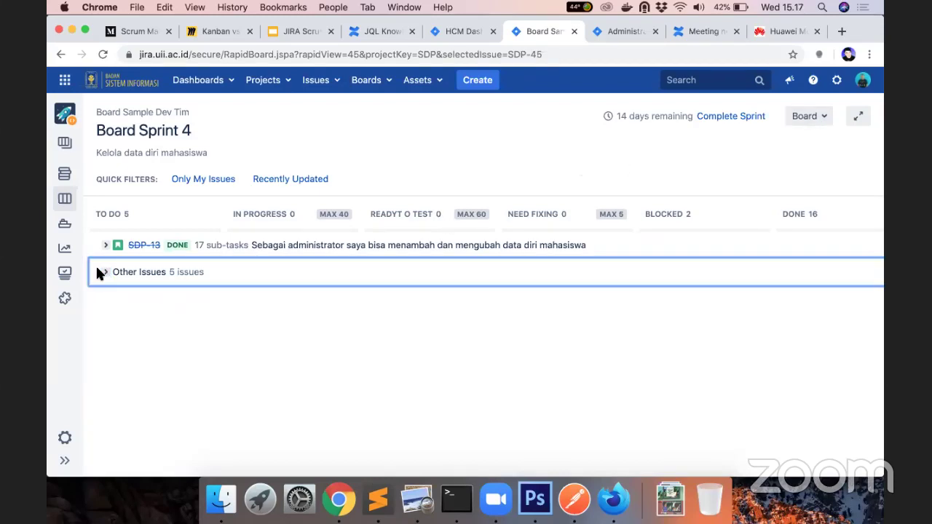
{"action": "left_click", "coordinate": [101, 273]}
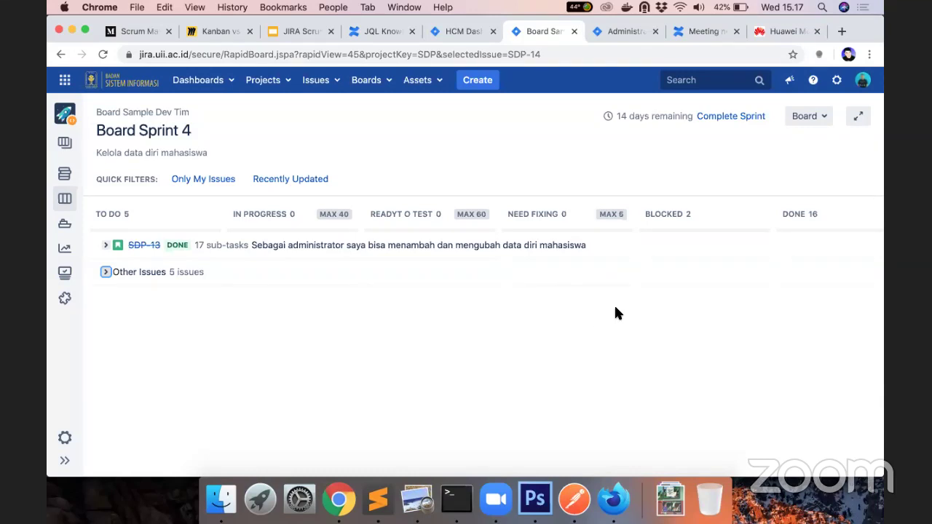
Try to complete Board Sprint 4 and, between attempts, expand the SDP-13 swimlane to check its sub-tasks.
{"action": "left_click", "coordinate": [754, 118]}
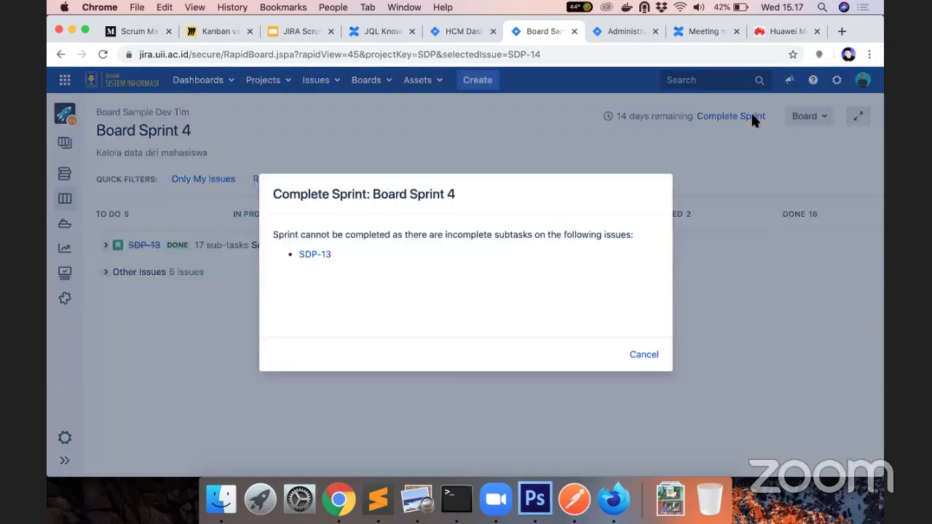
{"action": "left_click", "coordinate": [645, 355]}
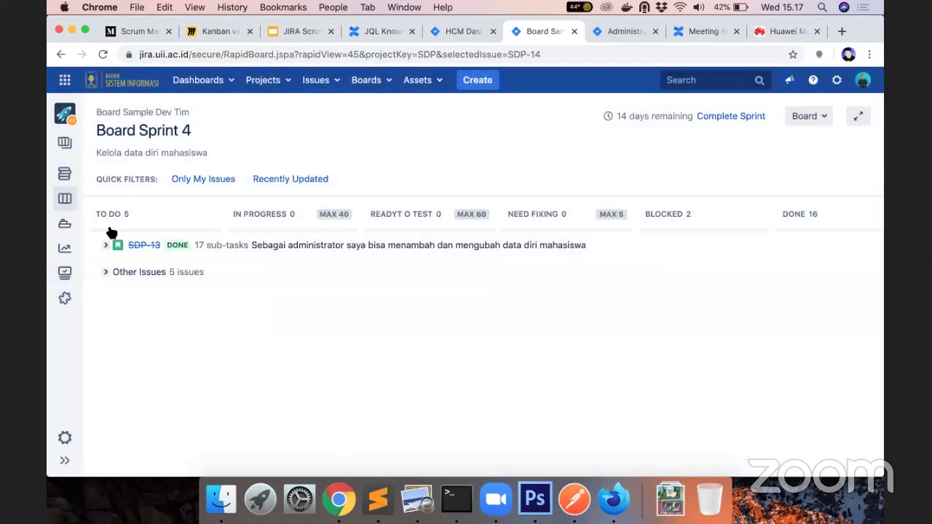
{"action": "left_click", "coordinate": [104, 246]}
{"action": "scroll", "coordinate": [232, 314], "scroll_direction": "down", "scroll_amount": 10}
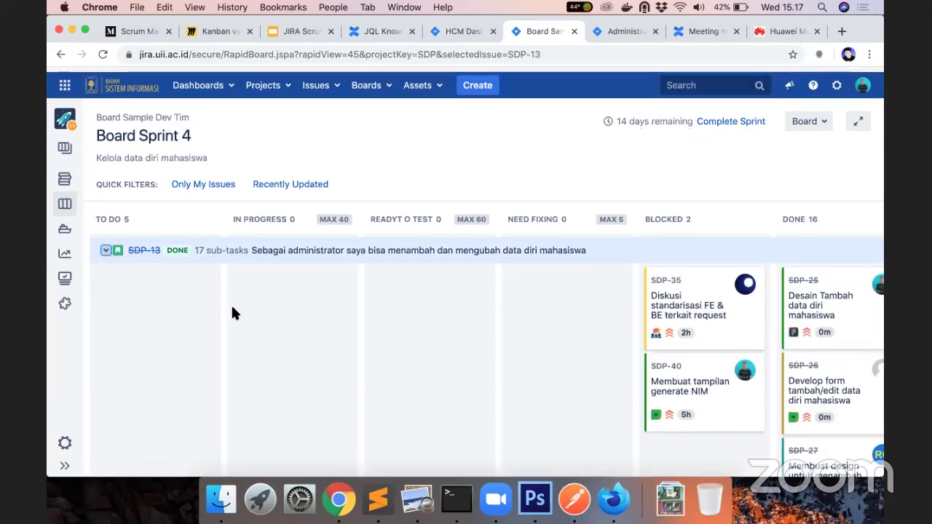
{"action": "scroll", "coordinate": [233, 311], "scroll_direction": "up", "scroll_amount": 10}
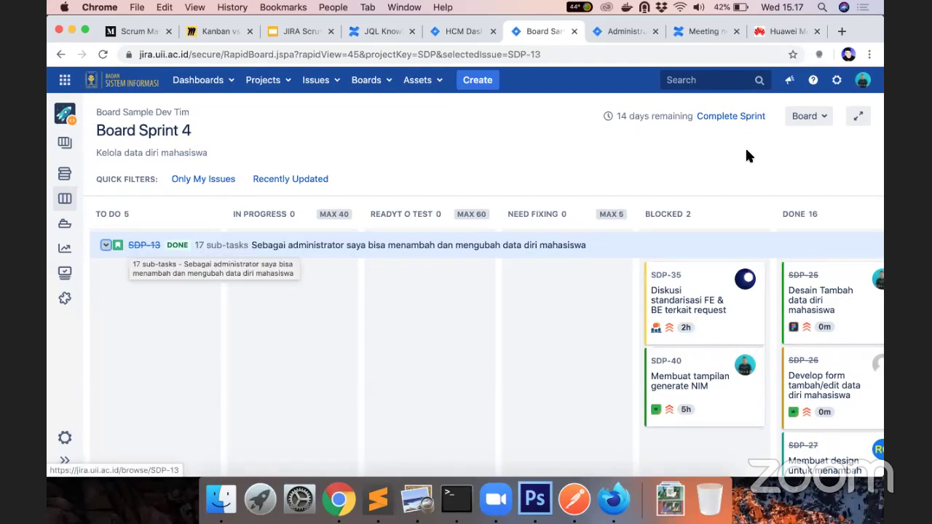
{"action": "left_click", "coordinate": [748, 117]}
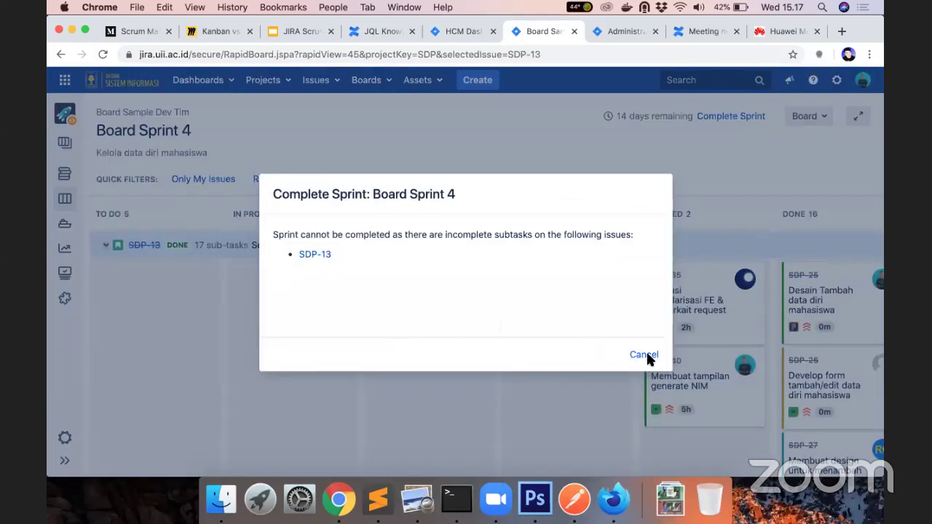
{"action": "key", "text": "Escape"}
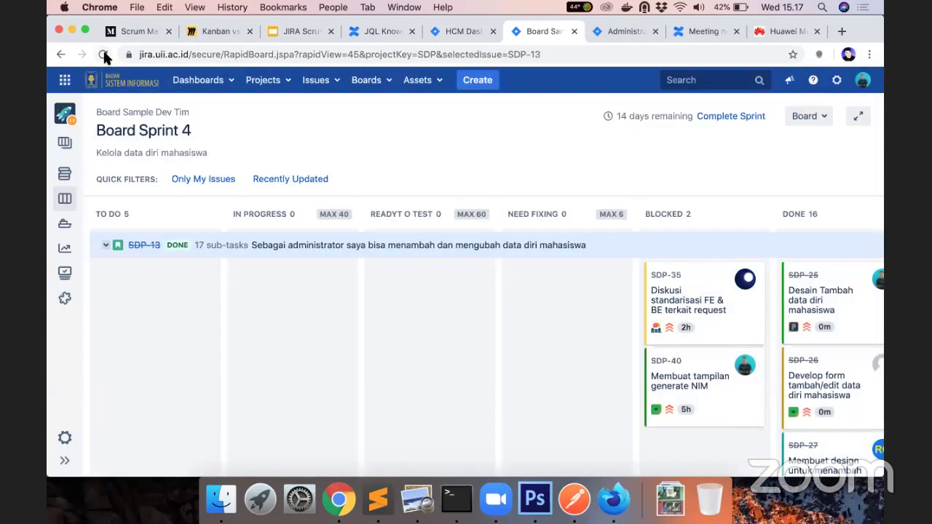
Reload the sprint board and inspect the statuses of SDP-13's sub-tasks in its issue details, closing the details when done.
{"action": "left_click", "coordinate": [103, 54]}
{"action": "left_click", "coordinate": [149, 248]}
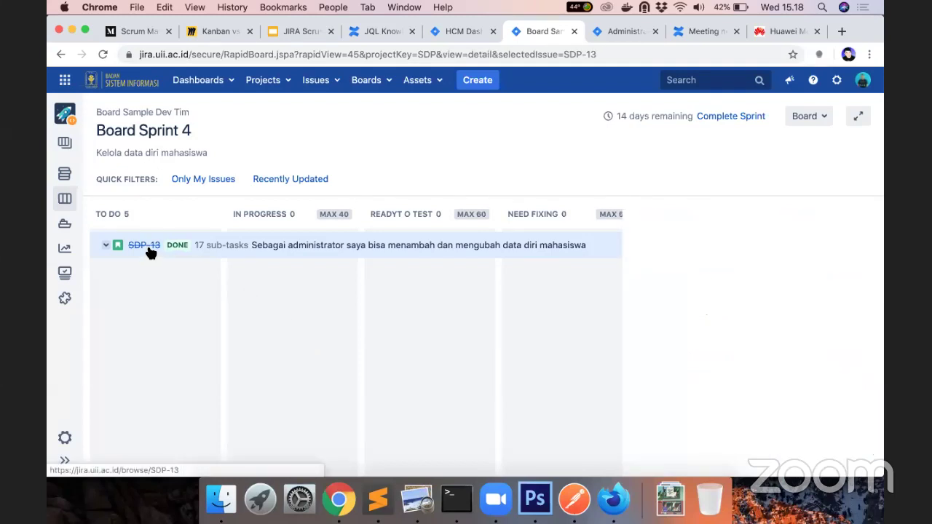
{"action": "scroll", "coordinate": [821, 386], "scroll_direction": "down", "scroll_amount": 10}
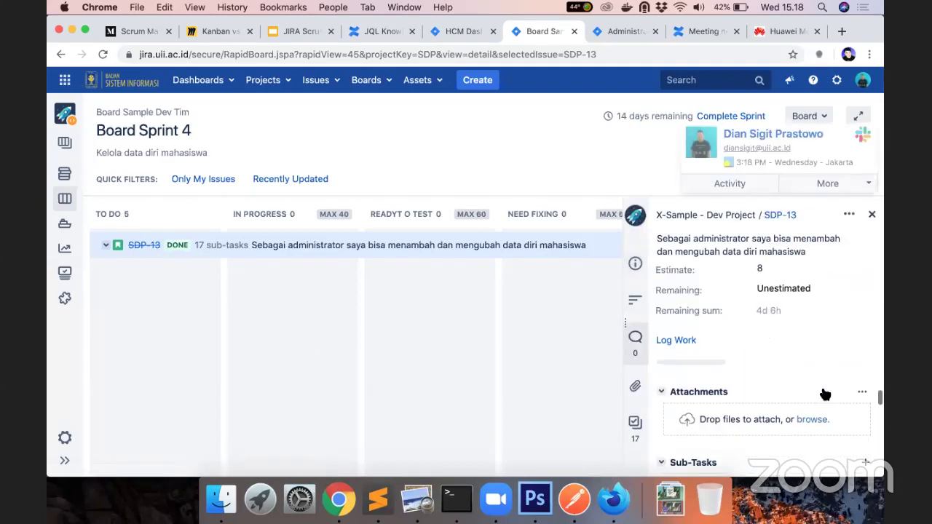
{"action": "scroll", "coordinate": [823, 391], "scroll_direction": "down", "scroll_amount": 10}
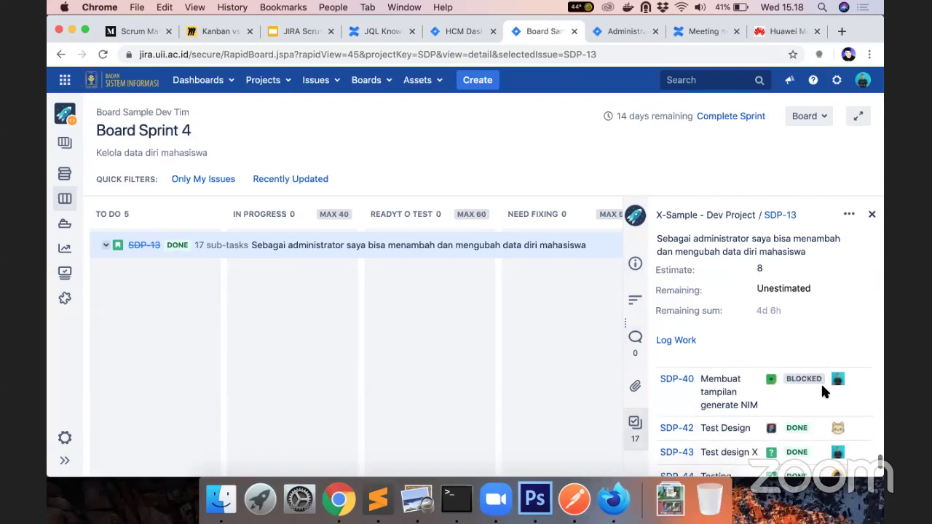
{"action": "left_click", "coordinate": [873, 214]}
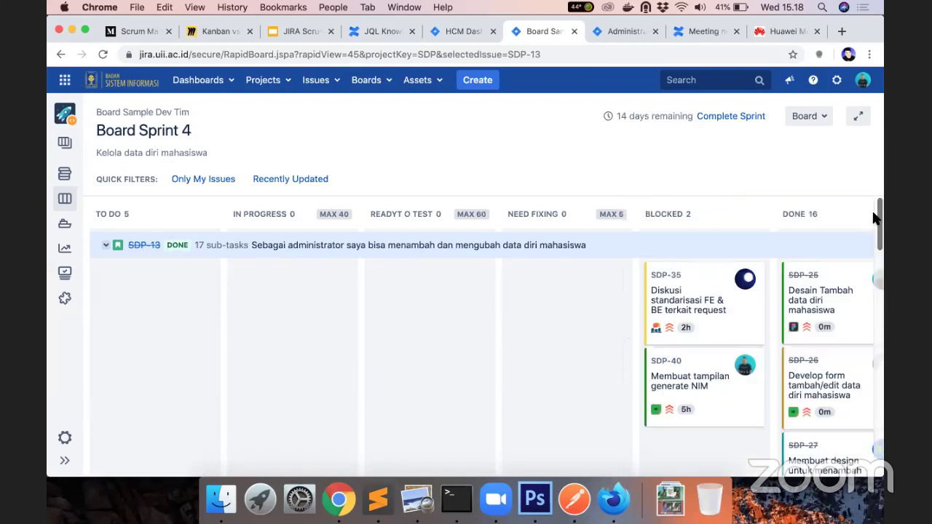
Try to complete Board Sprint 4 and, between attempts, check the issue links of blocked sub-task SDP-35.
{"action": "left_click", "coordinate": [751, 117]}
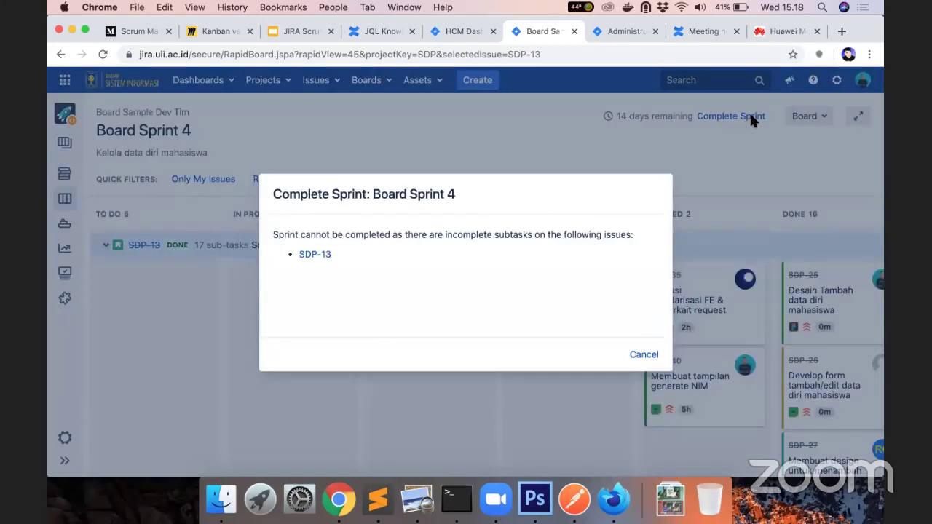
{"action": "left_click", "coordinate": [644, 354]}
{"action": "mouse_move", "coordinate": [714, 312]}
{"action": "left_mouse_down"}
{"action": "mouse_move", "coordinate": [846, 317]}
{"action": "mouse_move", "coordinate": [714, 312]}
{"action": "left_mouse_up"}
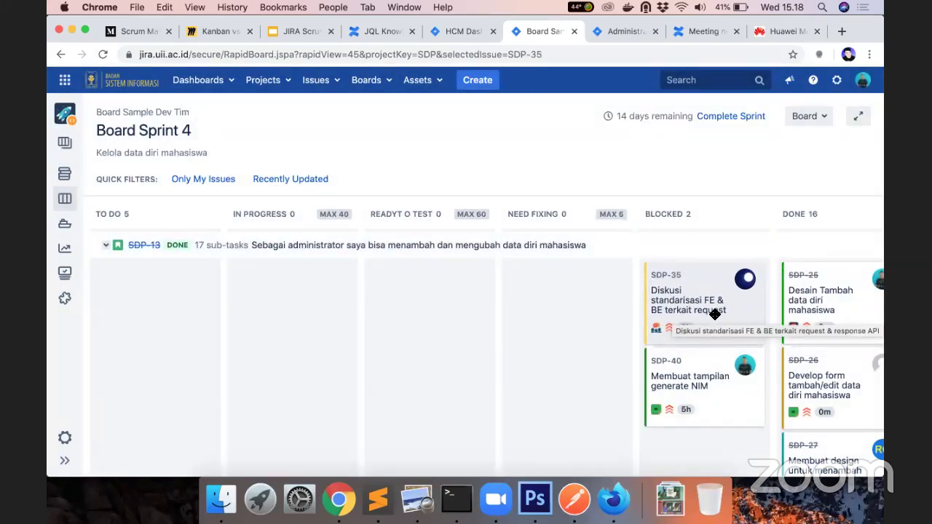
{"action": "left_click", "coordinate": [712, 308]}
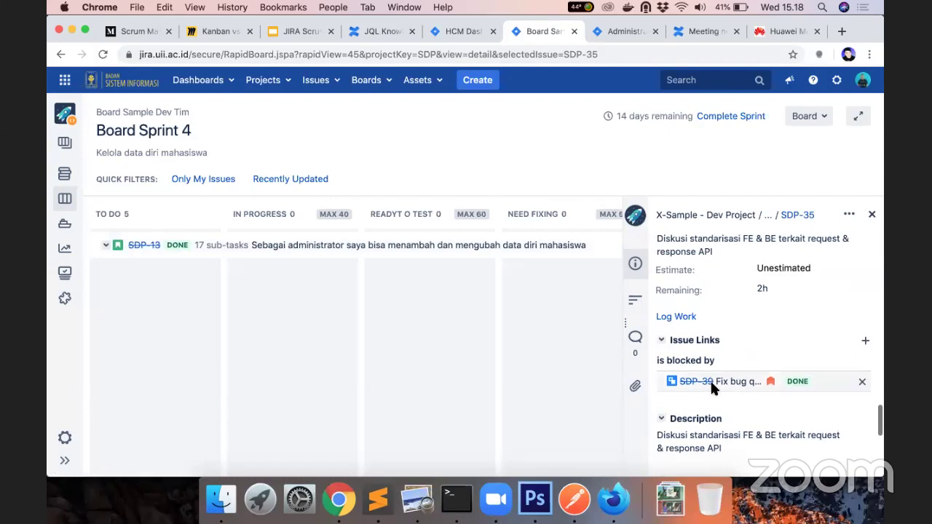
{"action": "left_click", "coordinate": [872, 214]}
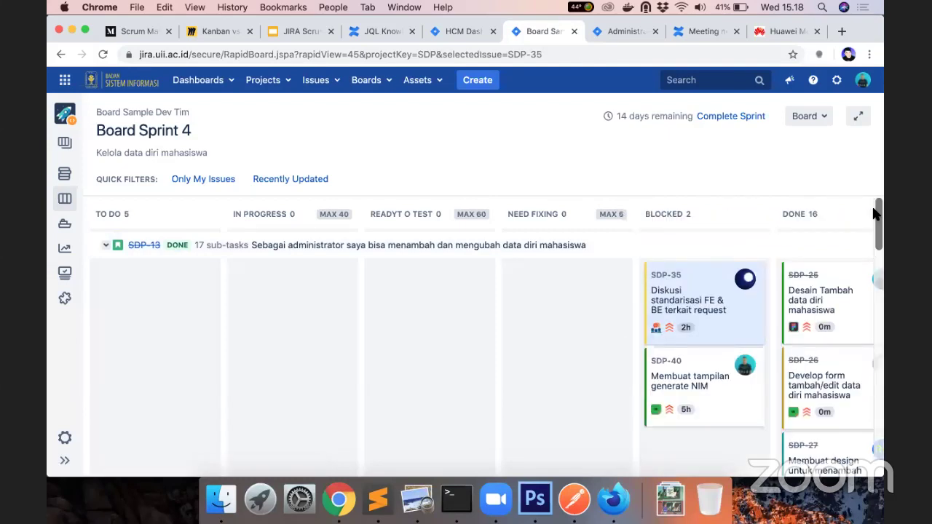
{"action": "left_click", "coordinate": [744, 116]}
{"action": "left_click", "coordinate": [644, 355]}
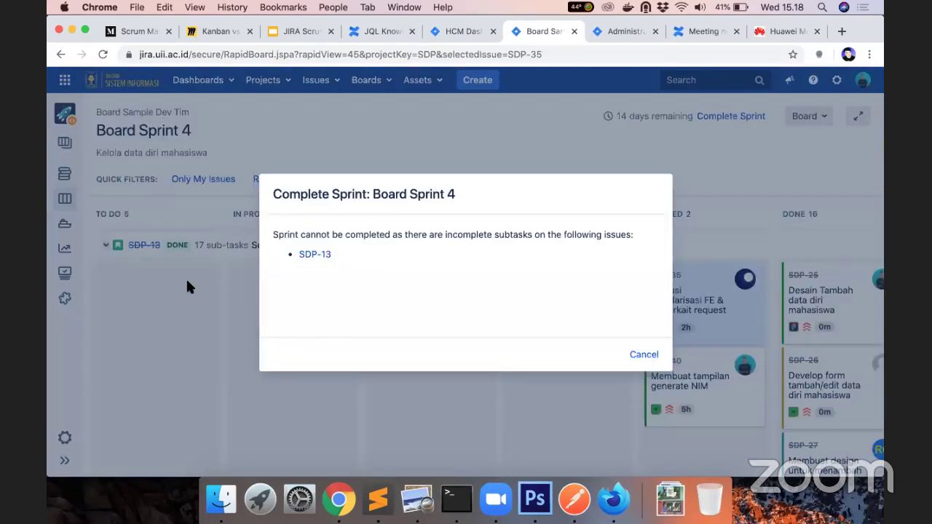
Collapse the SDP-13 swimlane and look through the issues in the Other Issues swimlane.
{"action": "left_click", "coordinate": [113, 249]}
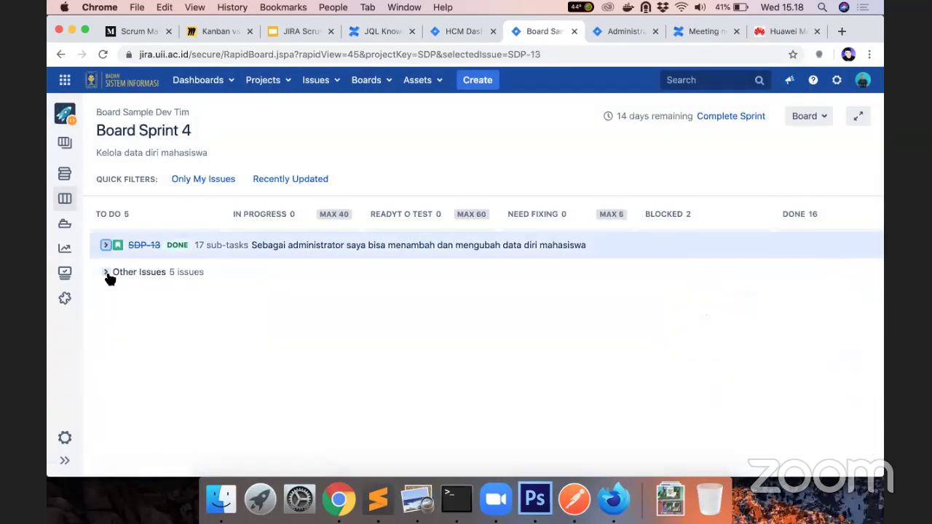
{"action": "left_click", "coordinate": [110, 271]}
{"action": "scroll", "coordinate": [113, 298], "scroll_direction": "down", "scroll_amount": 2}
{"action": "scroll", "coordinate": [113, 298], "scroll_direction": "up", "scroll_amount": 5}
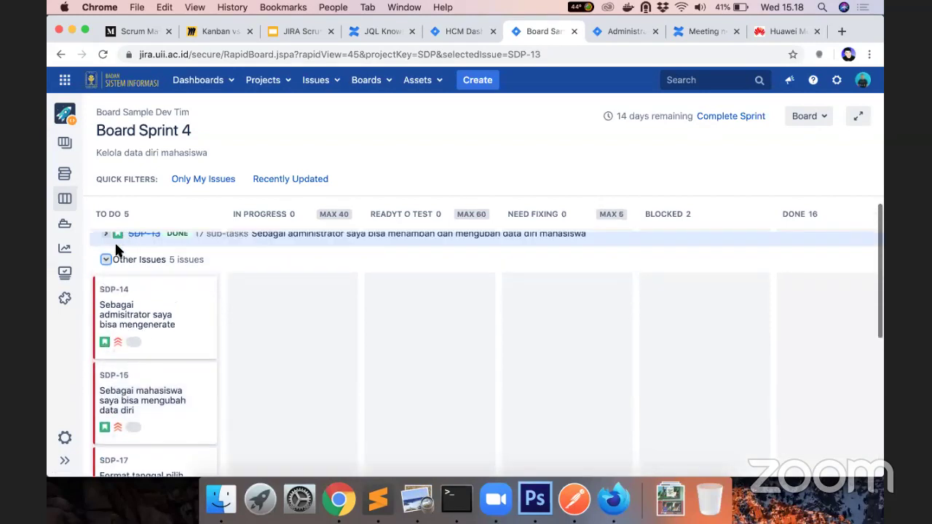
Expand the SDP-13 swimlane and move blocked sub-task SDP-40 back to To Do with the Cancel Blocked transition.
{"action": "left_click", "coordinate": [106, 247]}
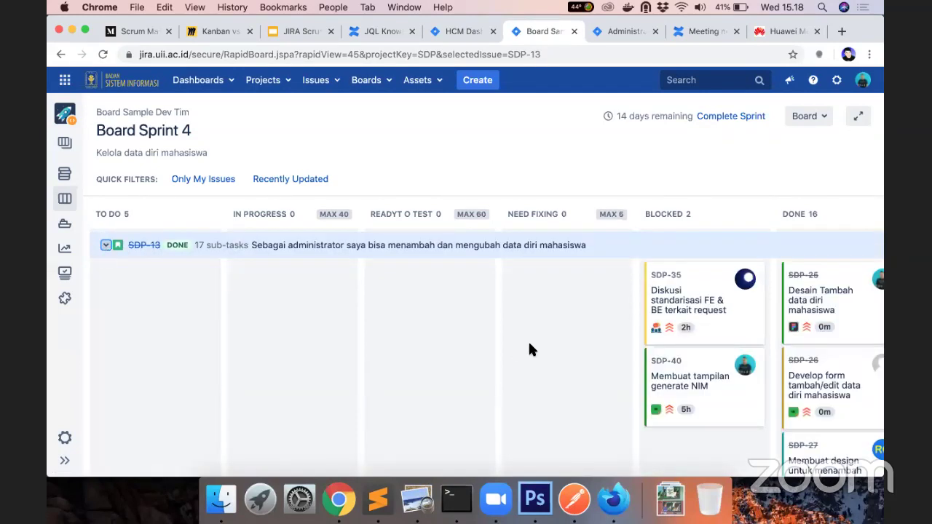
{"action": "left_click_drag", "start_coordinate": [728, 385], "coordinate": [173, 362]}
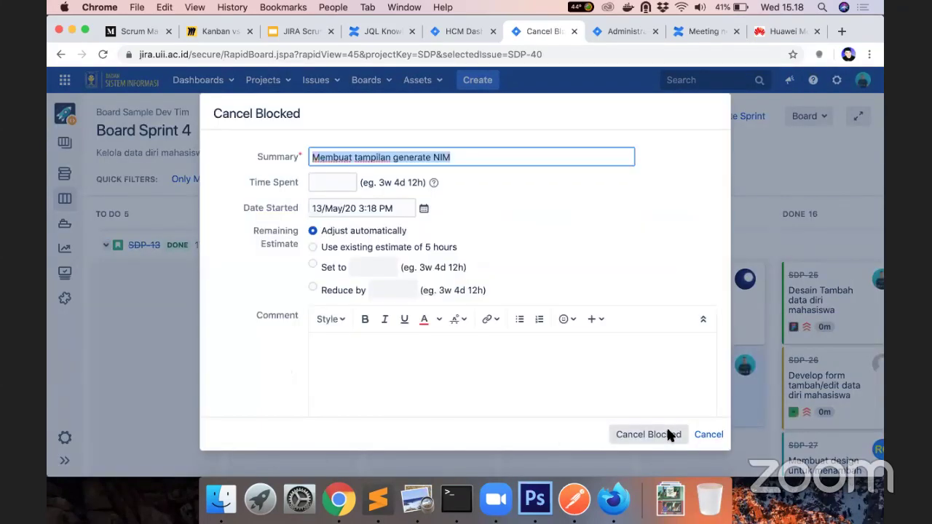
{"action": "left_click", "coordinate": [667, 435]}
Assign blocked sub-task SDP-35 to yourself and move it back to To Do with the Cancel Blocked transition.
{"action": "left_click", "coordinate": [703, 309]}
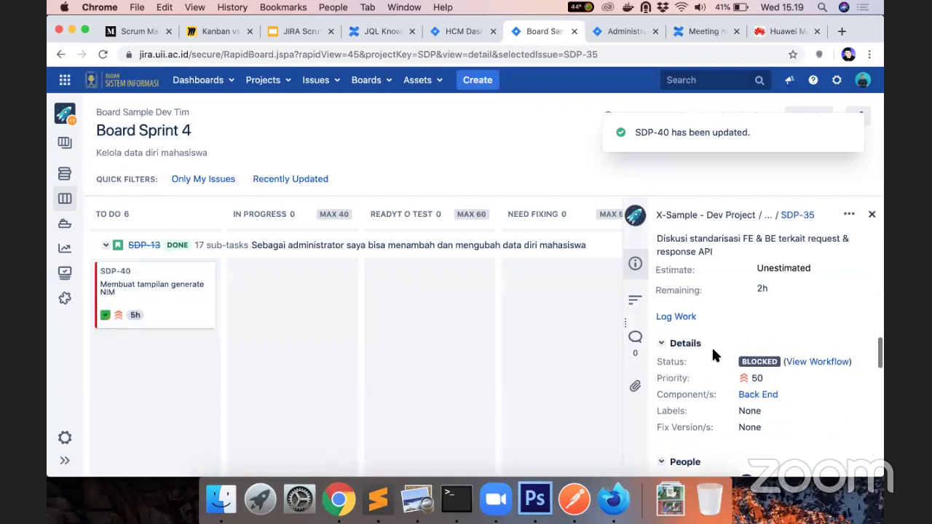
{"action": "left_click", "coordinate": [712, 349]}
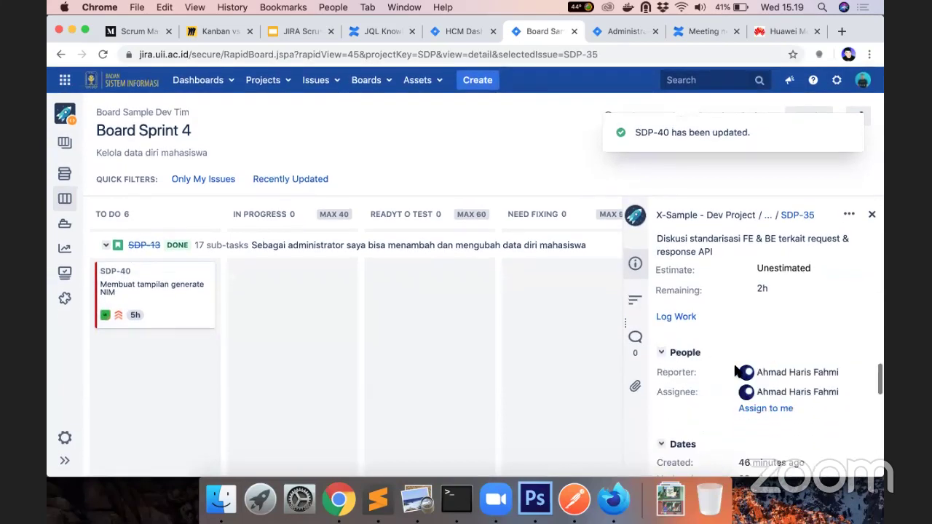
{"action": "left_click", "coordinate": [765, 409]}
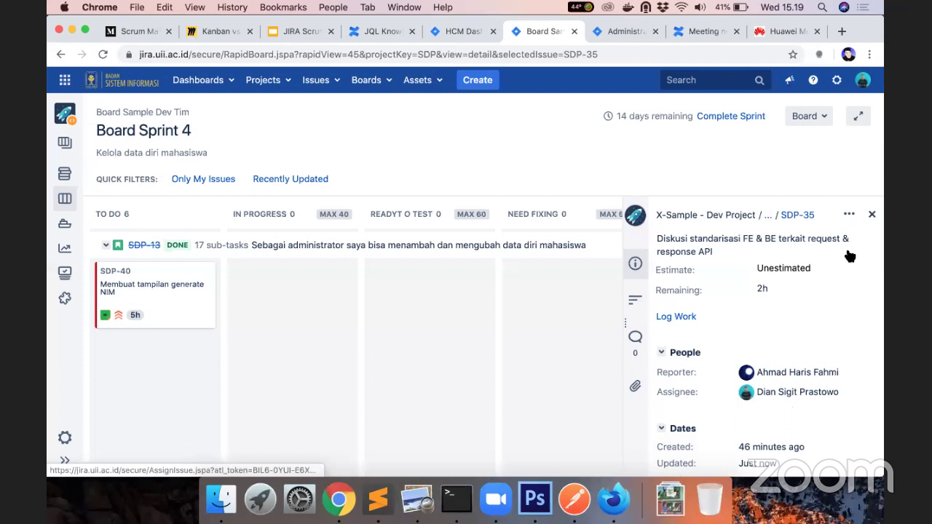
{"action": "left_click", "coordinate": [872, 214]}
{"action": "left_click_drag", "start_coordinate": [677, 299], "coordinate": [148, 325]}
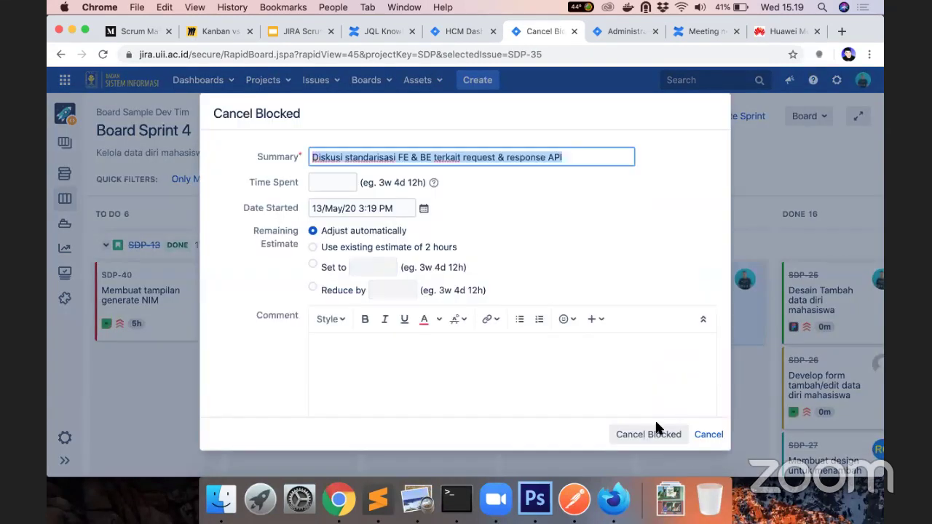
{"action": "left_click", "coordinate": [639, 434]}
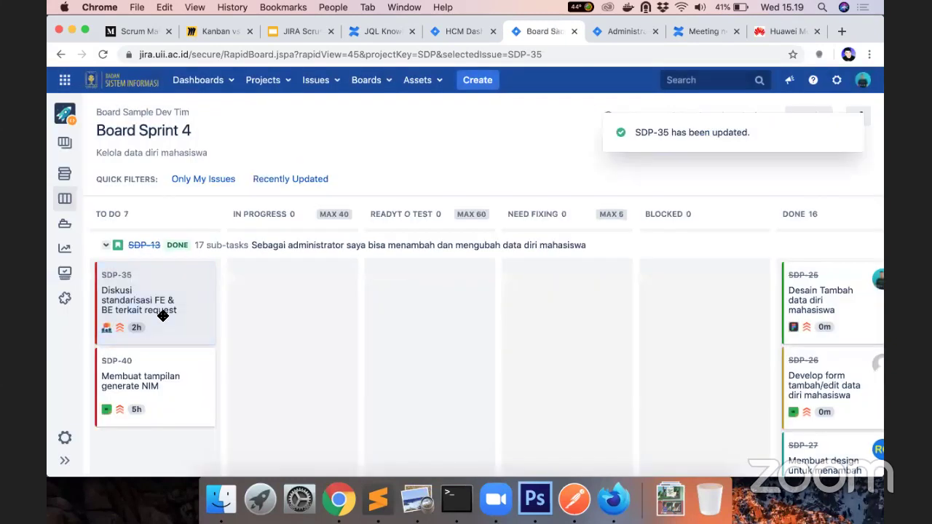
Move sub-tasks SDP-35 and SDP-40 through In Progress to the ready-to-test column, confirming Ready For Testing for each.
{"action": "left_click_drag", "start_coordinate": [288, 312], "coordinate": [297, 310]}
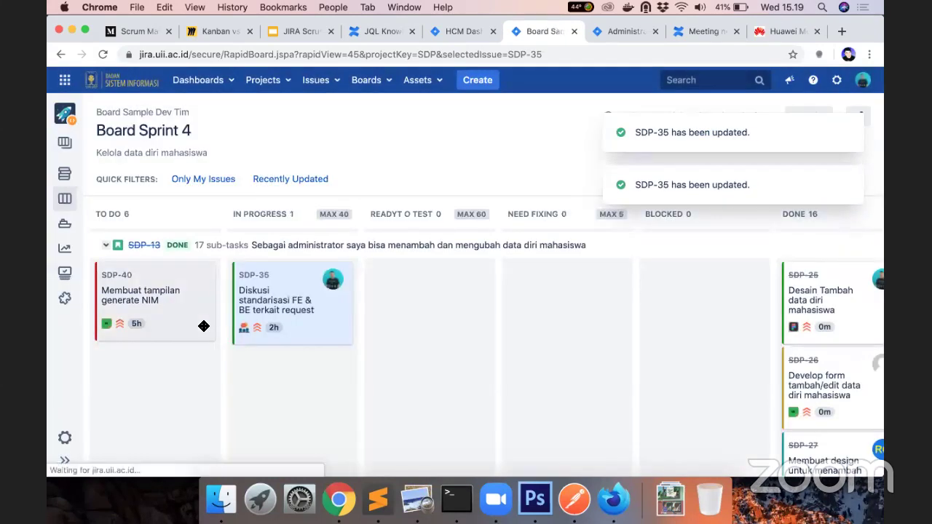
{"action": "left_click_drag", "start_coordinate": [202, 325], "coordinate": [308, 389]}
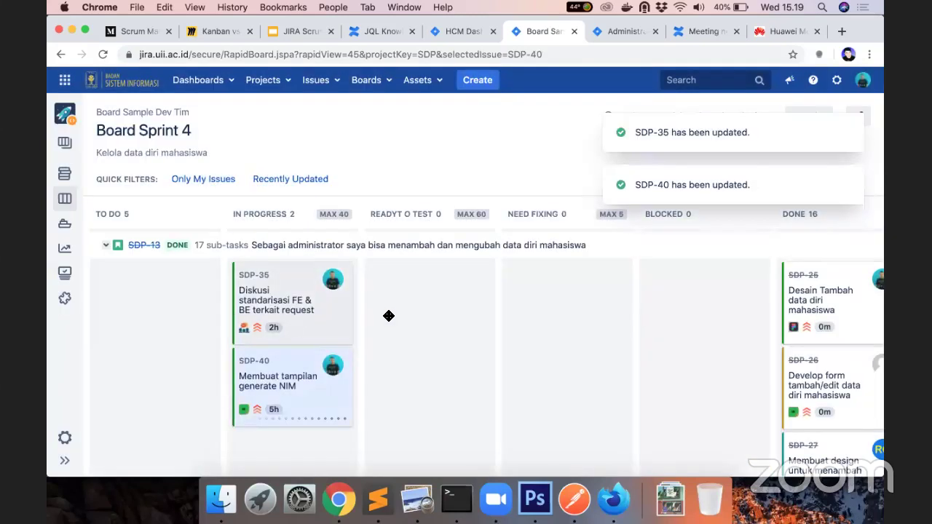
{"action": "left_click_drag", "start_coordinate": [425, 329], "coordinate": [431, 327]}
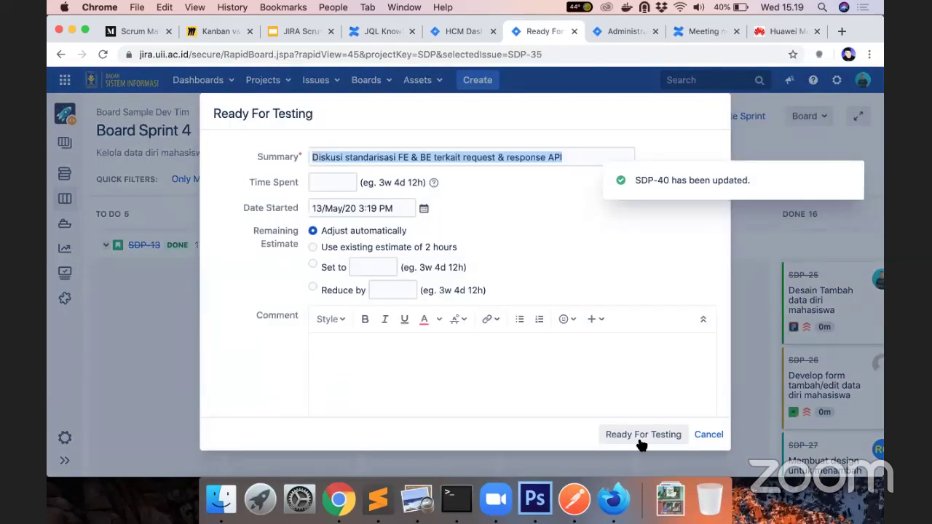
{"action": "left_click", "coordinate": [642, 437]}
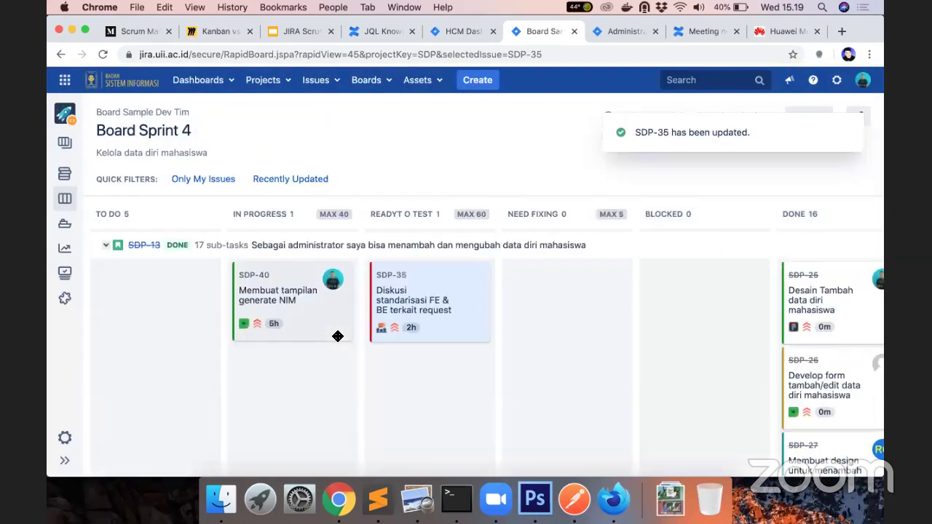
{"action": "left_click_drag", "start_coordinate": [338, 336], "coordinate": [438, 378]}
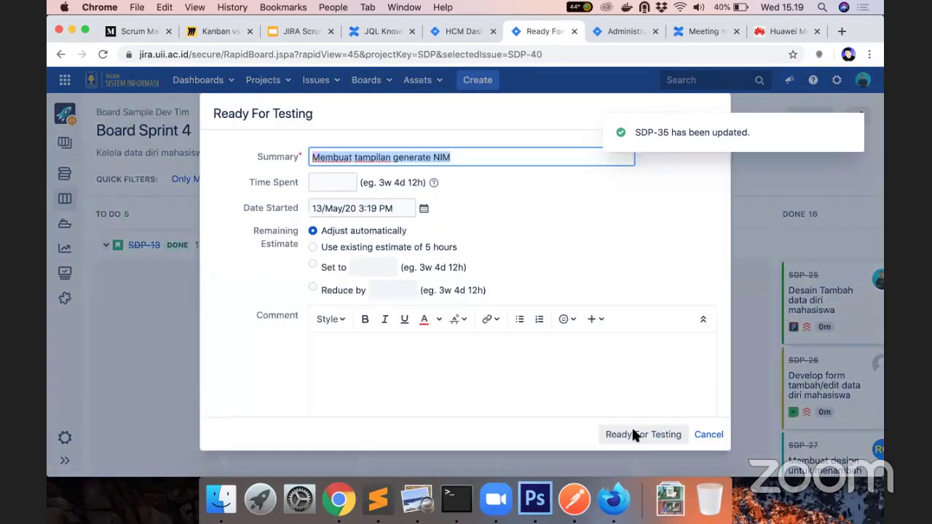
{"action": "left_click", "coordinate": [631, 427]}
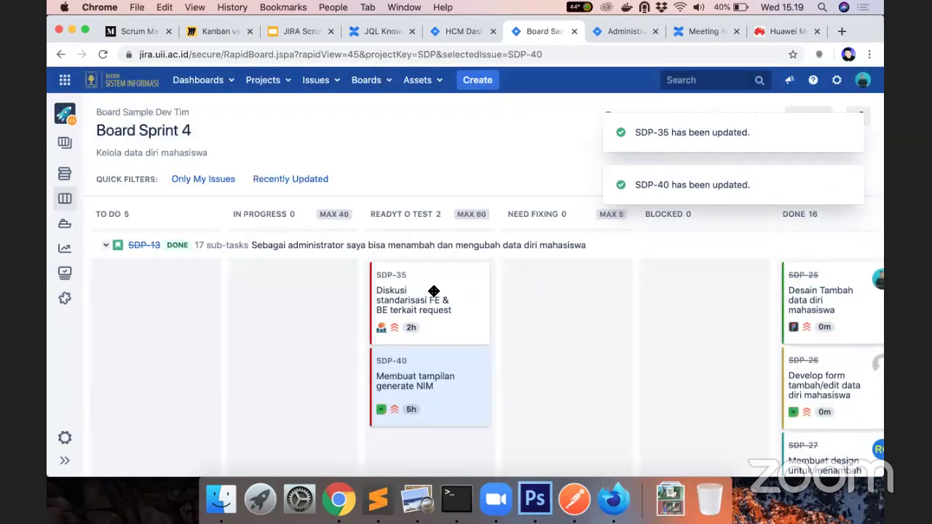
Open the full issue page of sub-task SDP-35 and assign the issue to the tester.
{"action": "left_click", "coordinate": [443, 305]}
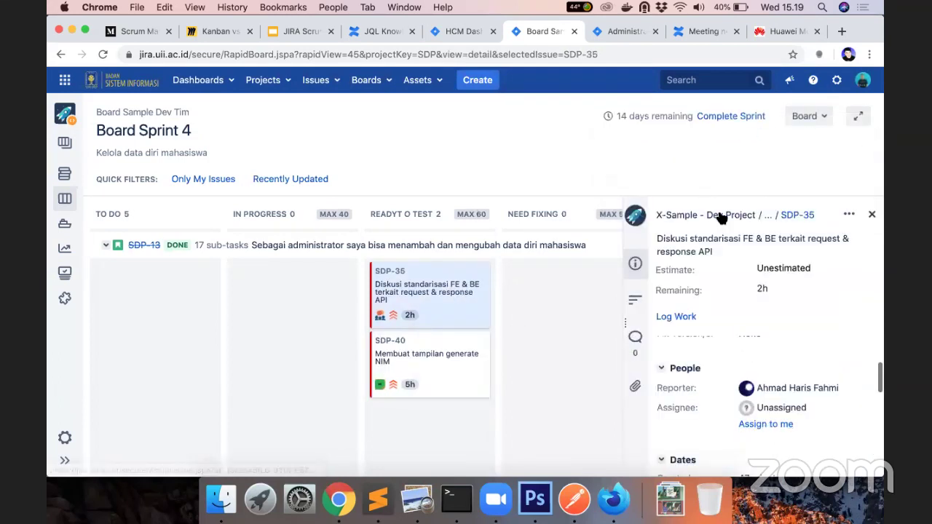
{"action": "left_click", "coordinate": [801, 215]}
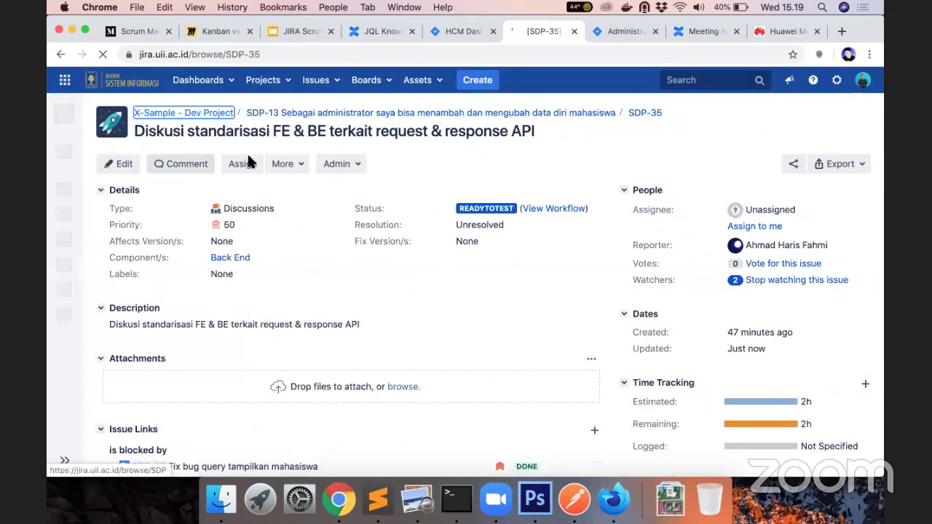
{"action": "left_click", "coordinate": [242, 164]}
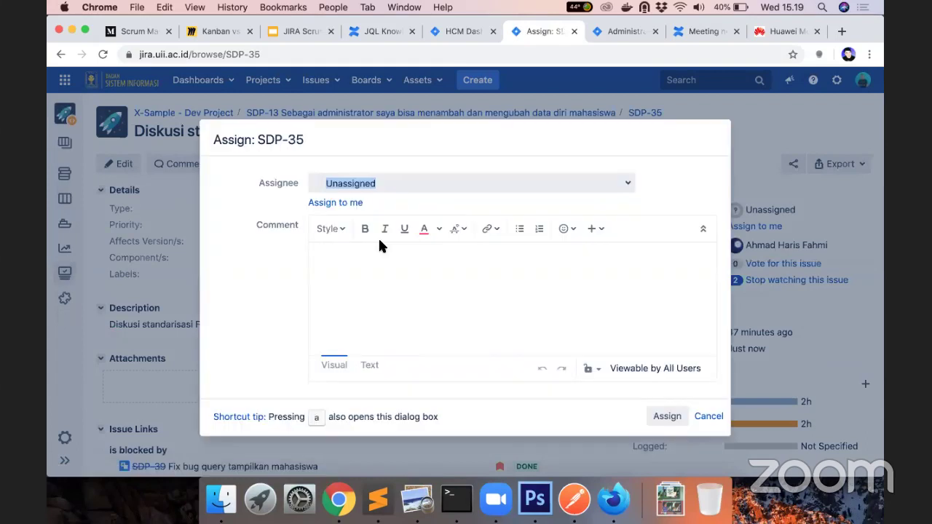
{"action": "type", "text": "rita"}
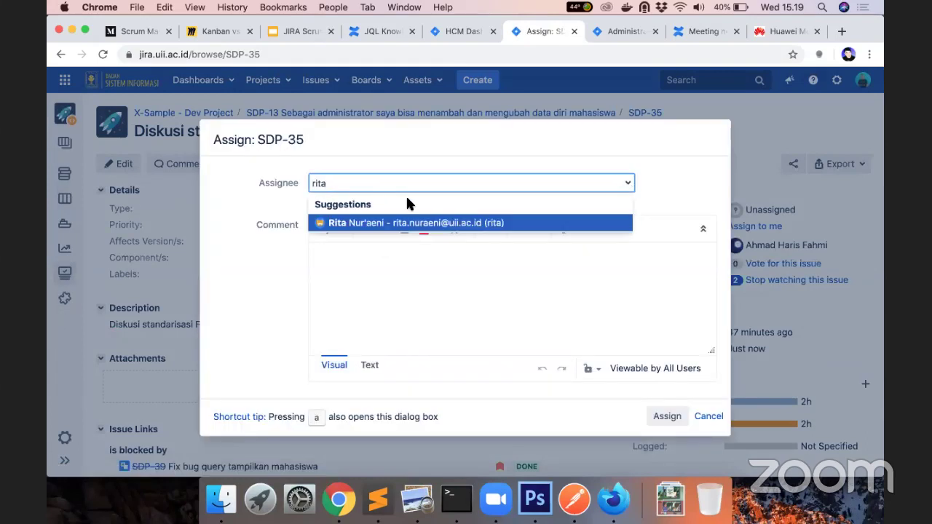
{"action": "left_click", "coordinate": [453, 222]}
{"action": "left_click", "coordinate": [662, 416]}
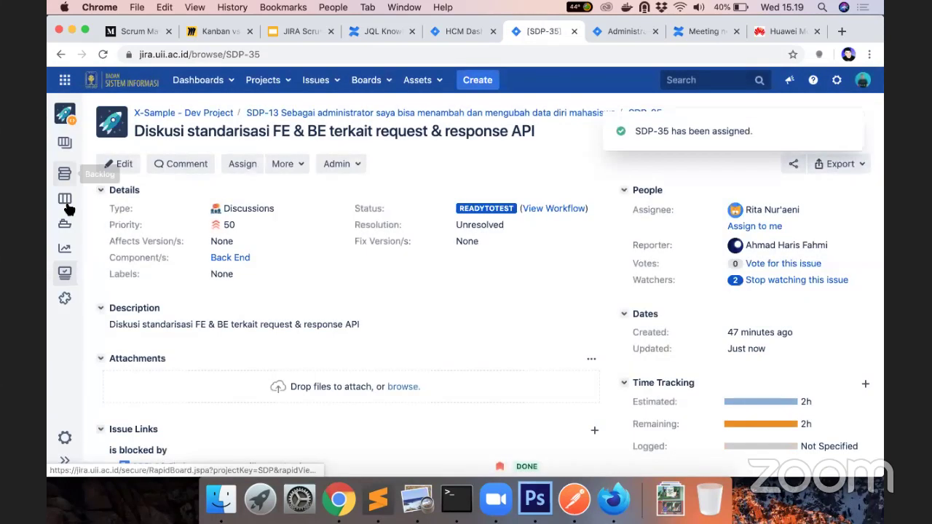
Return to the sprint board, open the full issue page of SDP-40 and assign it to the same tester.
{"action": "left_click", "coordinate": [65, 199]}
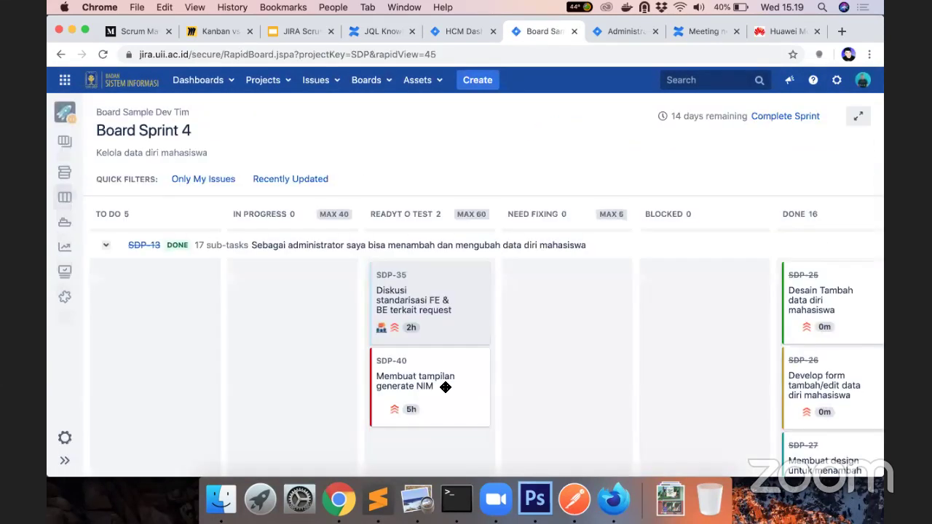
{"action": "left_click", "coordinate": [446, 387]}
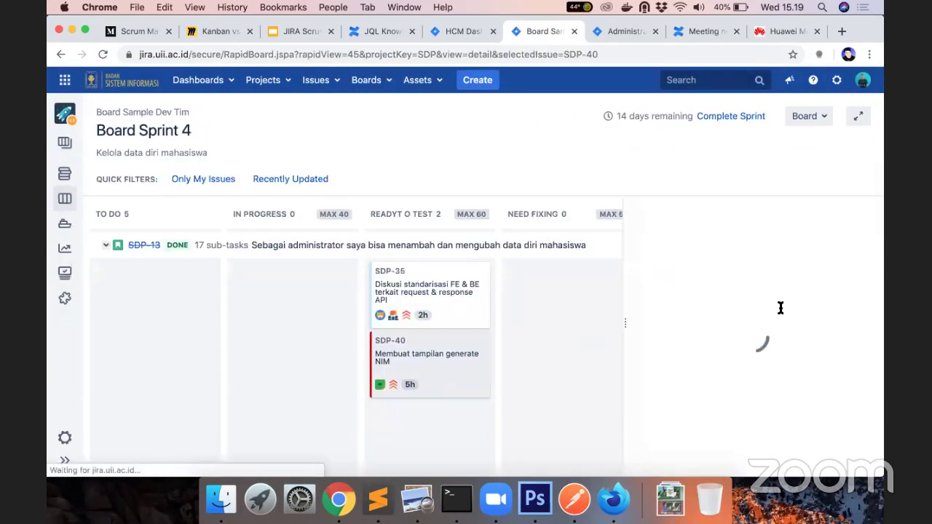
{"action": "left_click", "coordinate": [797, 215]}
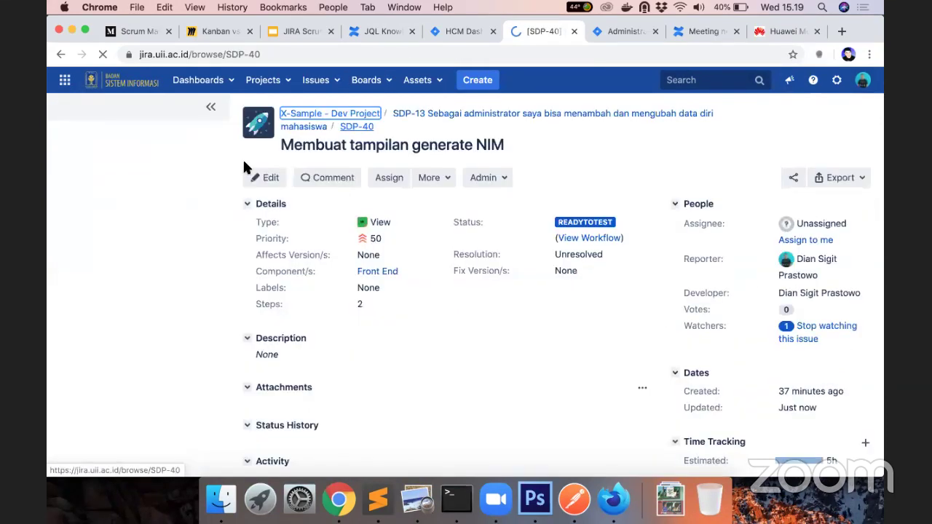
{"action": "left_click", "coordinate": [243, 163]}
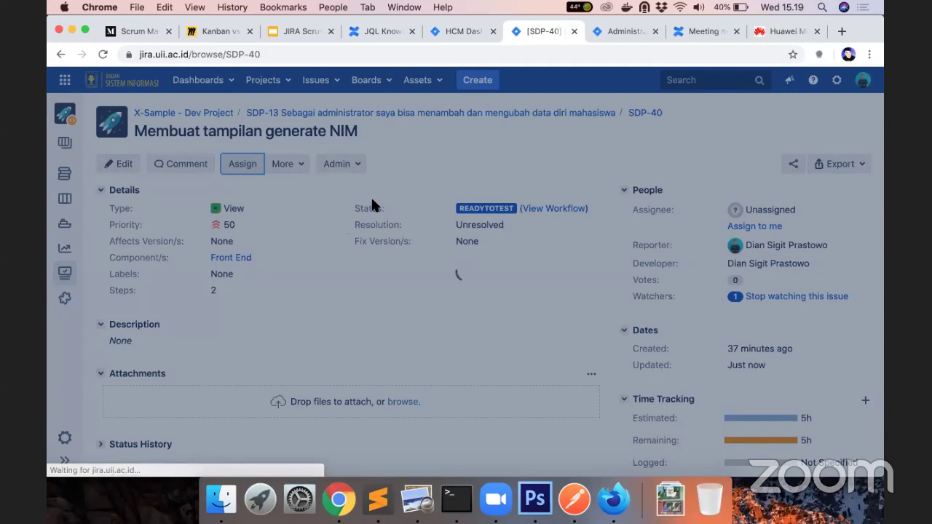
{"action": "type", "text": "rita"}
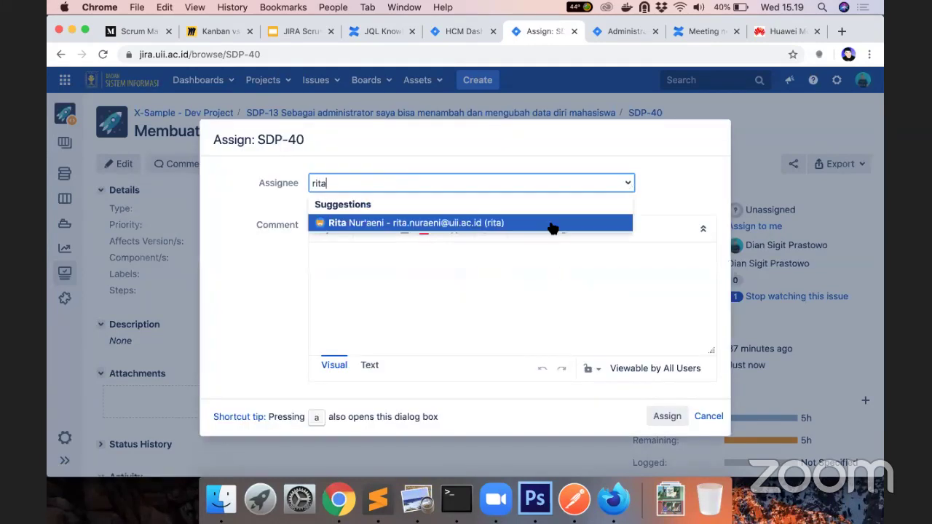
{"action": "key", "text": "Return"}
{"action": "left_click", "coordinate": [667, 416]}
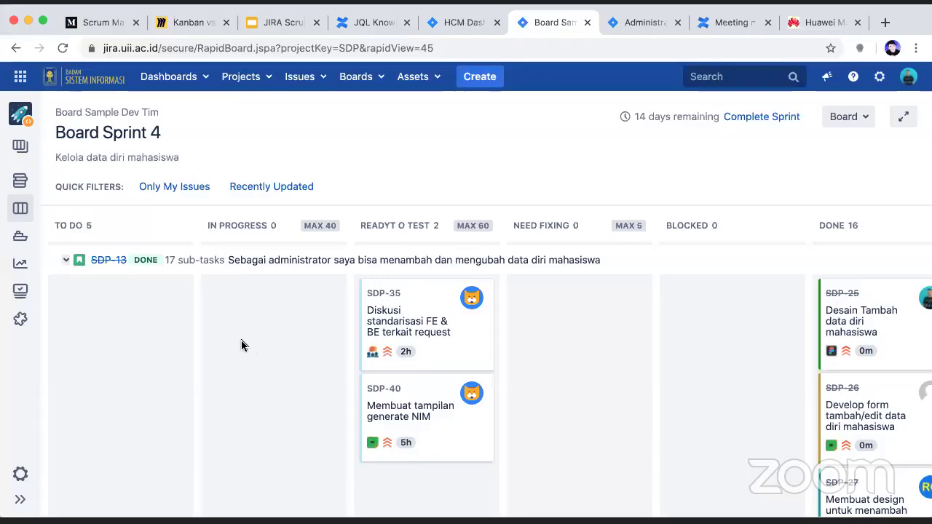
Reload the sprint board and complete Board Sprint 4, moving all incomplete issues to the Backlog.
{"action": "left_click", "coordinate": [62, 49]}
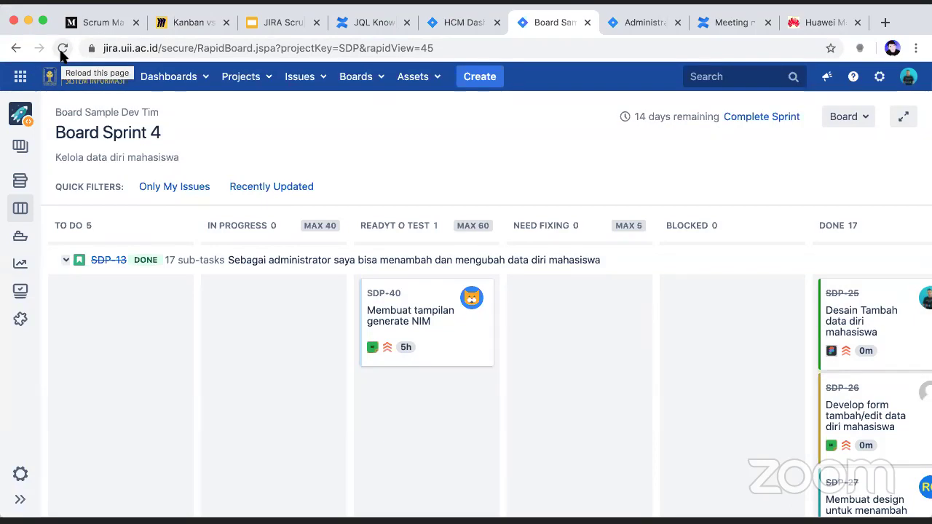
{"action": "left_click", "coordinate": [63, 49]}
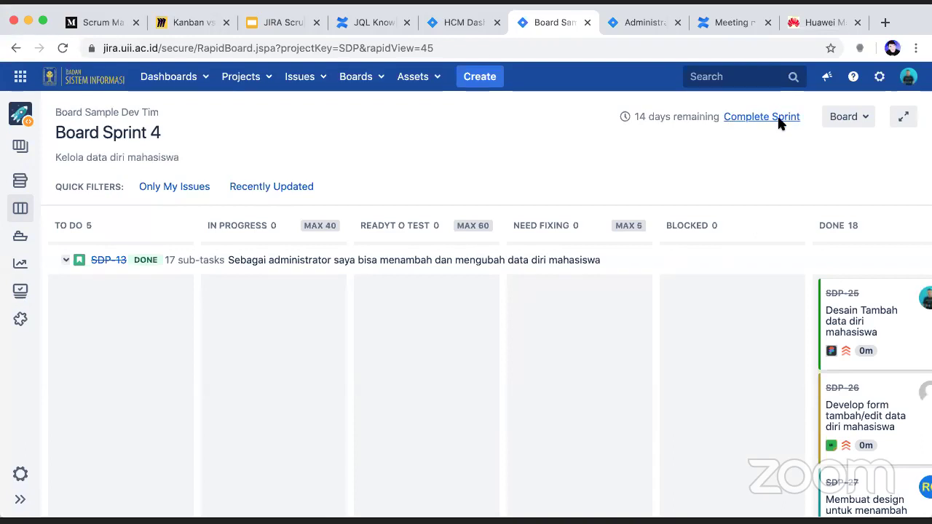
{"action": "left_click", "coordinate": [778, 119]}
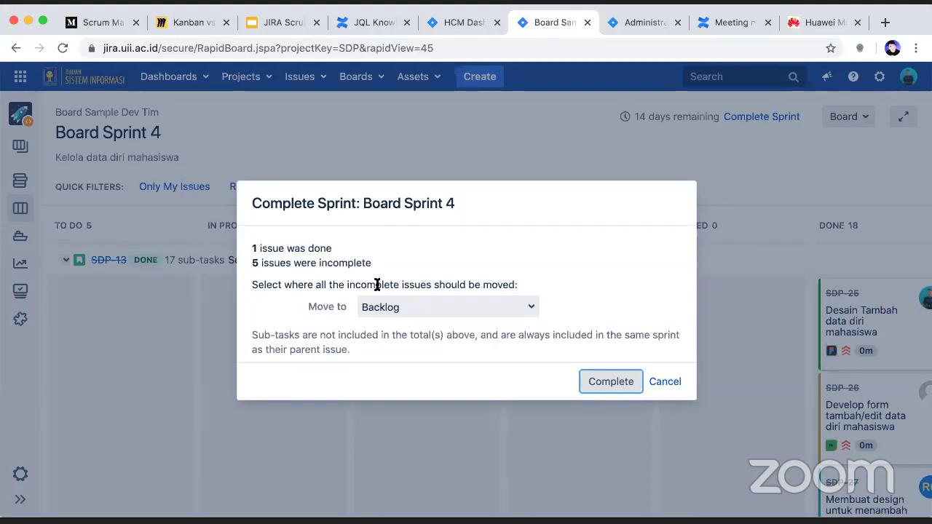
{"action": "left_click", "coordinate": [532, 308]}
{"action": "left_click", "coordinate": [559, 275]}
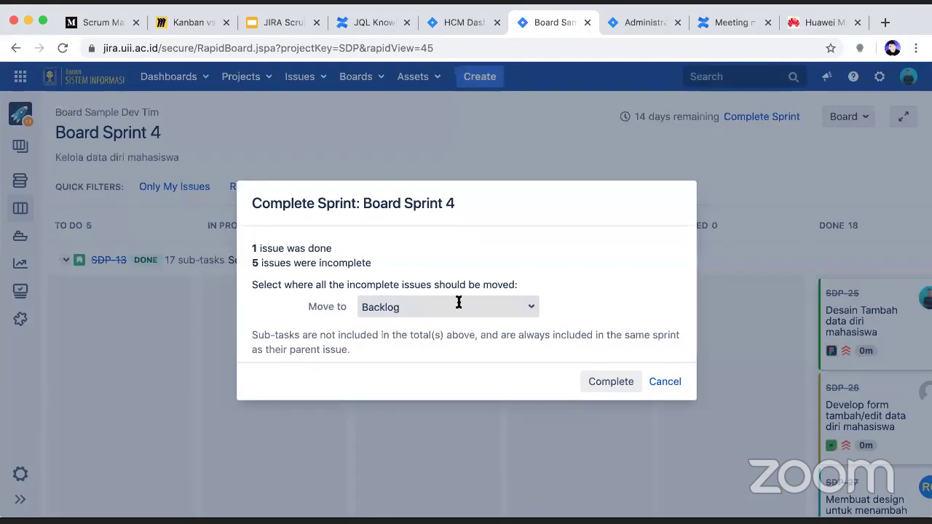
{"action": "left_click", "coordinate": [598, 384]}
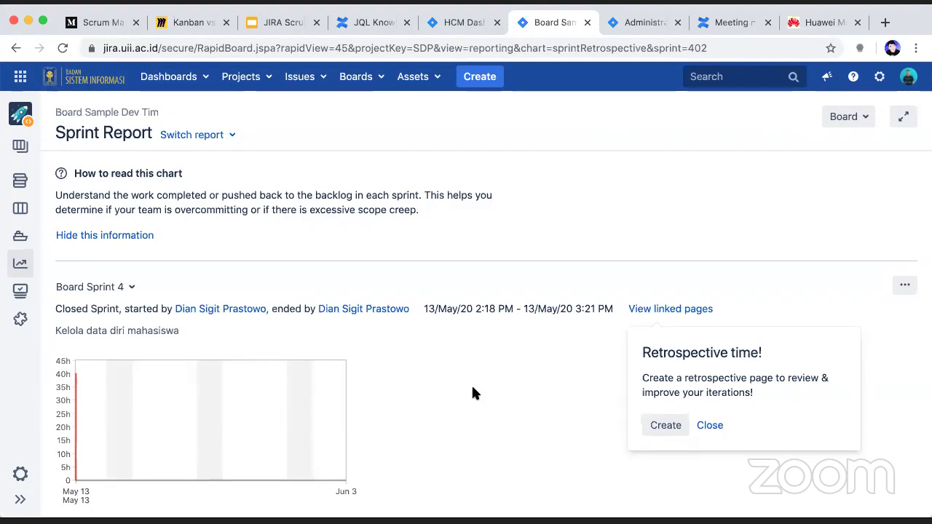
Create a Confluence Retrospective page titled "2020-05-13 Retrospective New" in the X-Sample - Dev Project space and look over its template.
{"action": "left_click", "coordinate": [665, 426]}
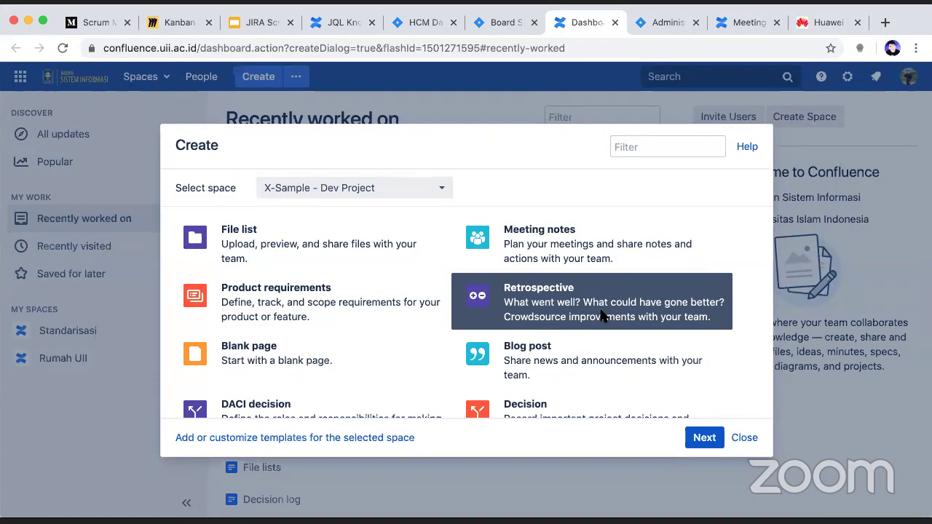
{"action": "left_click", "coordinate": [705, 439]}
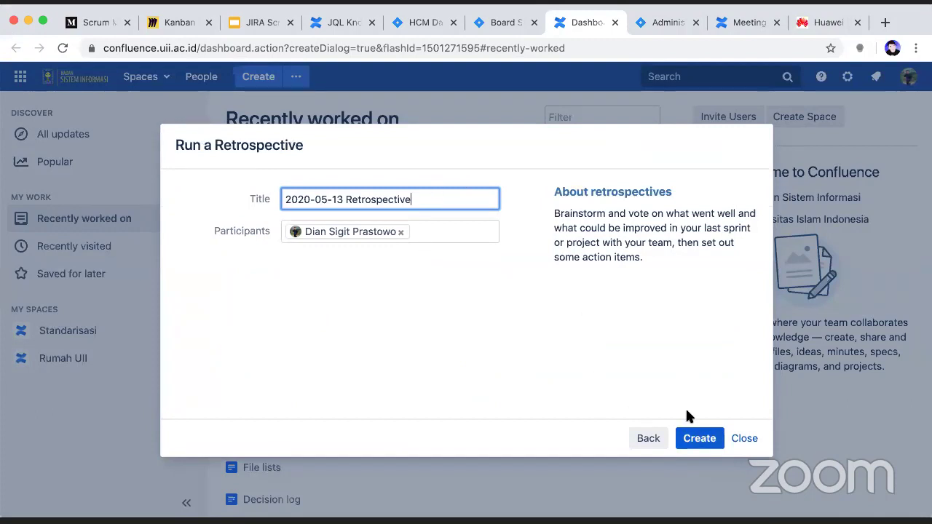
{"action": "left_click", "coordinate": [698, 439]}
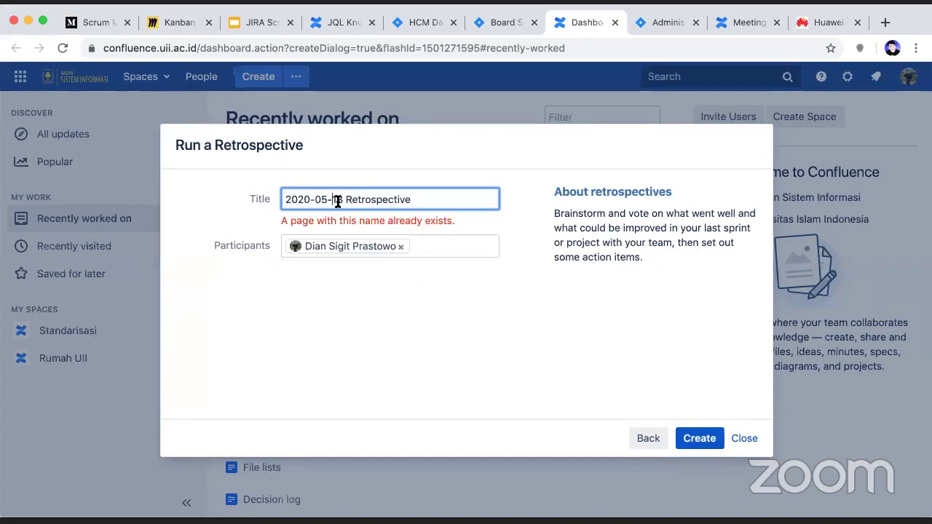
{"action": "key", "text": "BackSpace"}
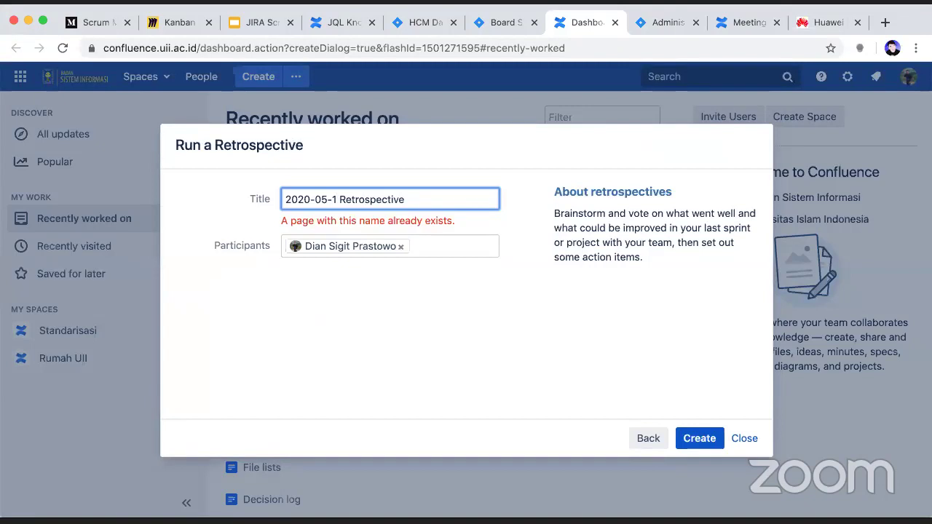
{"action": "type", "text": "3"}
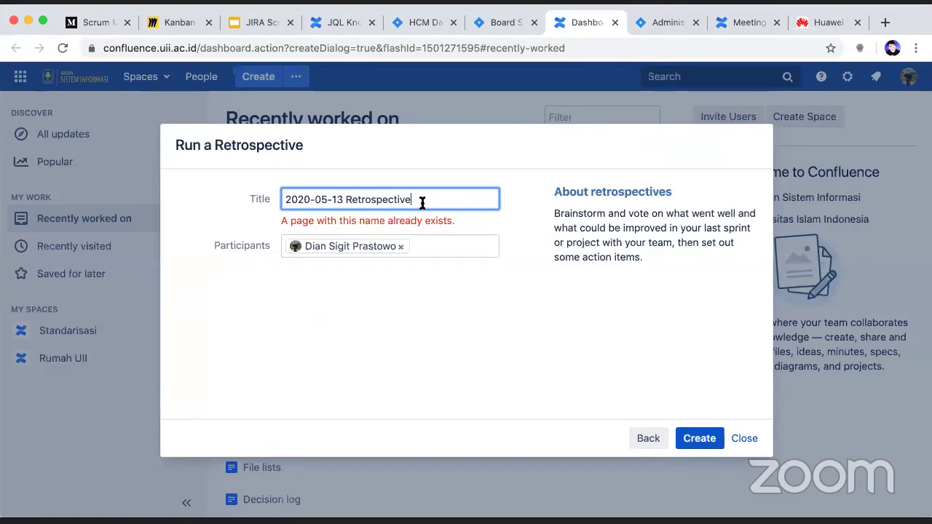
{"action": "type", "text": " New"}
{"action": "left_click", "coordinate": [692, 435]}
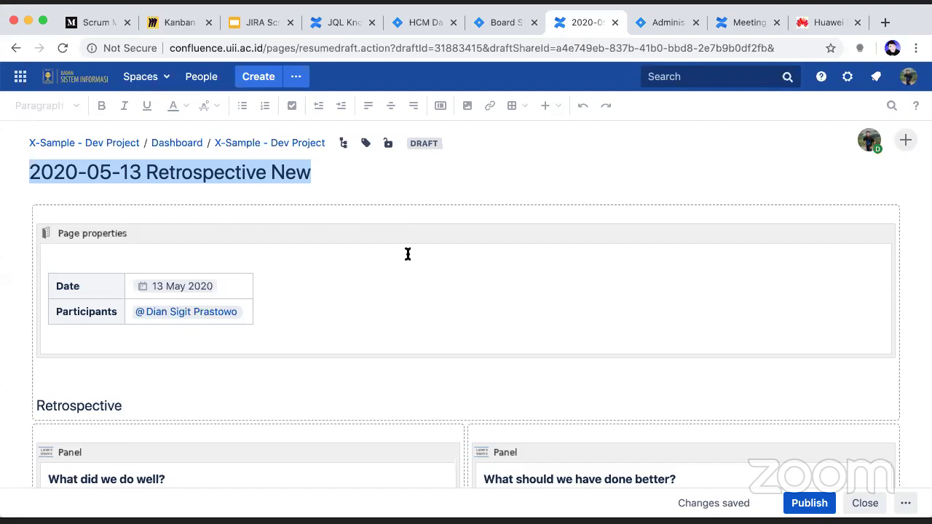
{"action": "scroll", "coordinate": [408, 254], "scroll_direction": "down", "scroll_amount": 1}
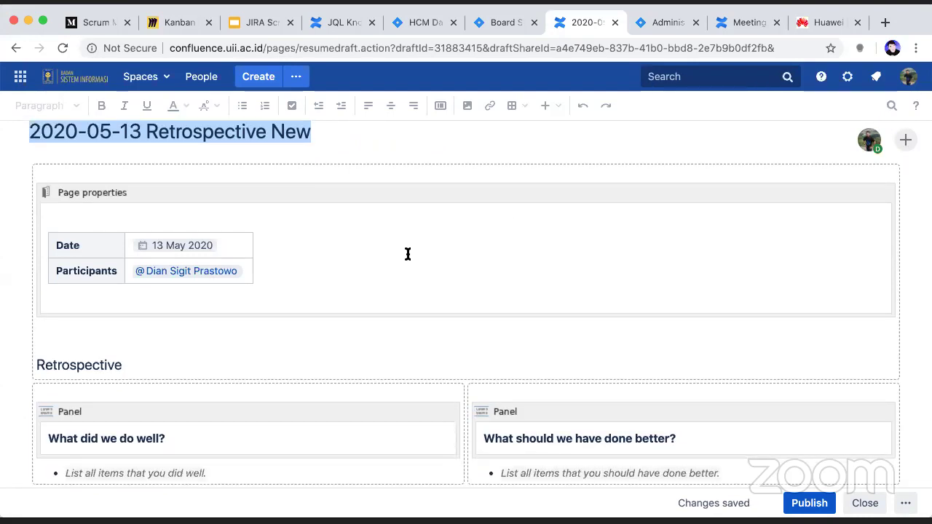
{"action": "scroll", "coordinate": [408, 253], "scroll_direction": "down", "scroll_amount": 2}
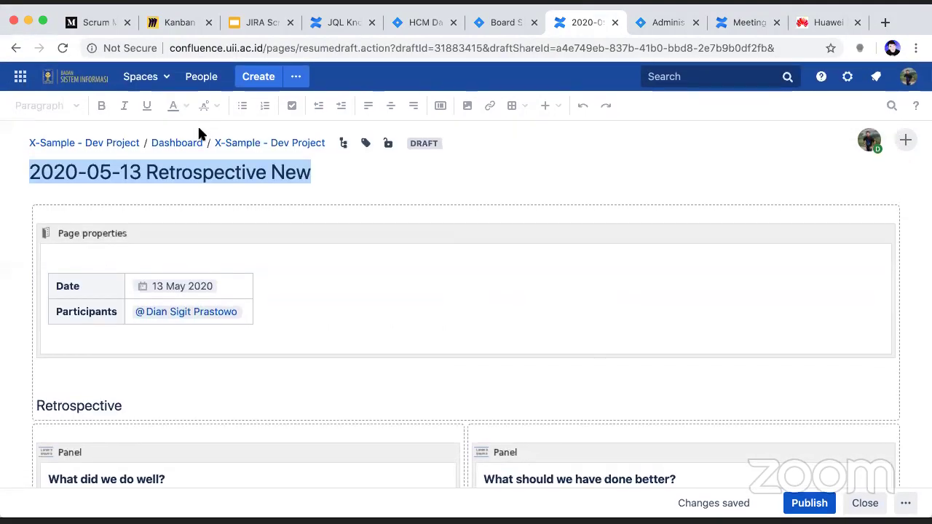
Open the X-Sample - Dev Project space home page and review its overview, recent updates and open Jira issues.
{"action": "left_click", "coordinate": [223, 145]}
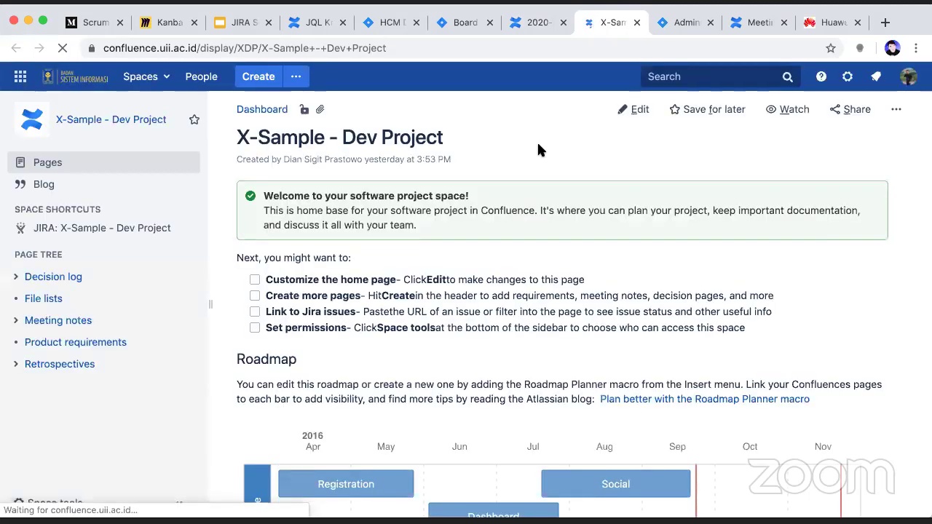
{"action": "scroll", "coordinate": [484, 367], "scroll_direction": "down", "scroll_amount": 20}
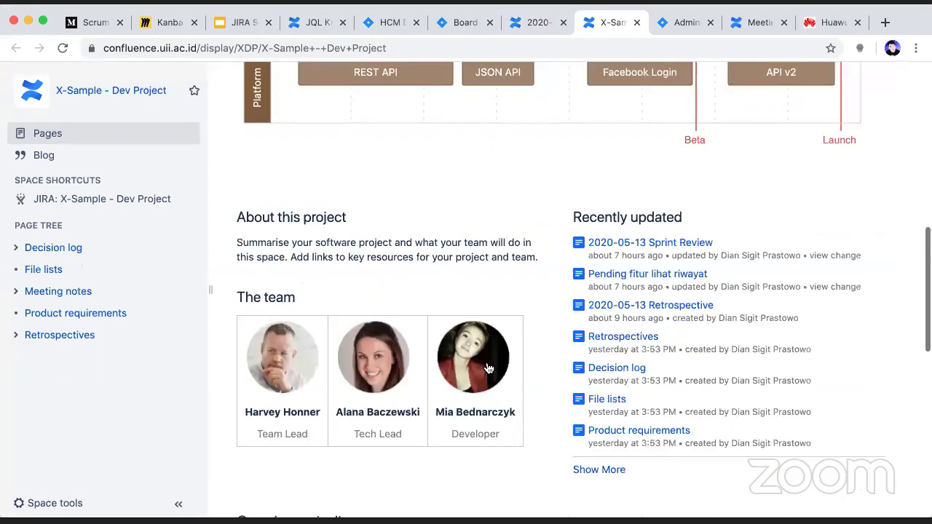
{"action": "scroll", "coordinate": [362, 301], "scroll_direction": "up", "scroll_amount": 5}
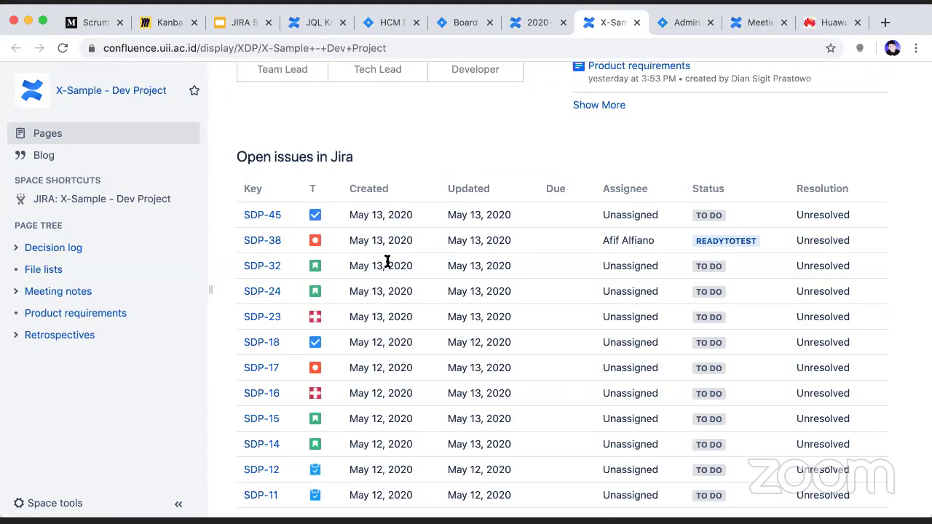
Look at the space's Product requirements page and the "Pending fitur lihat riwayat" decision in the Decision log.
{"action": "left_click", "coordinate": [110, 317]}
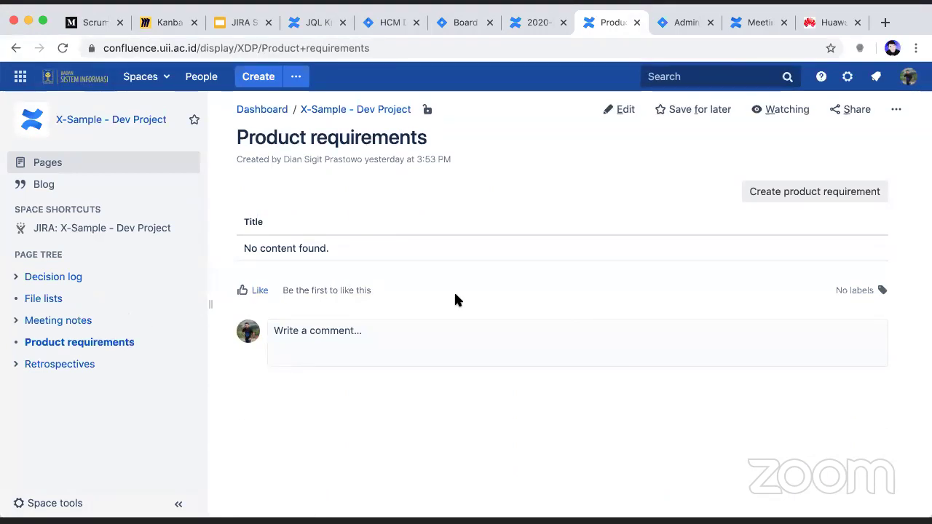
{"action": "left_click", "coordinate": [818, 193]}
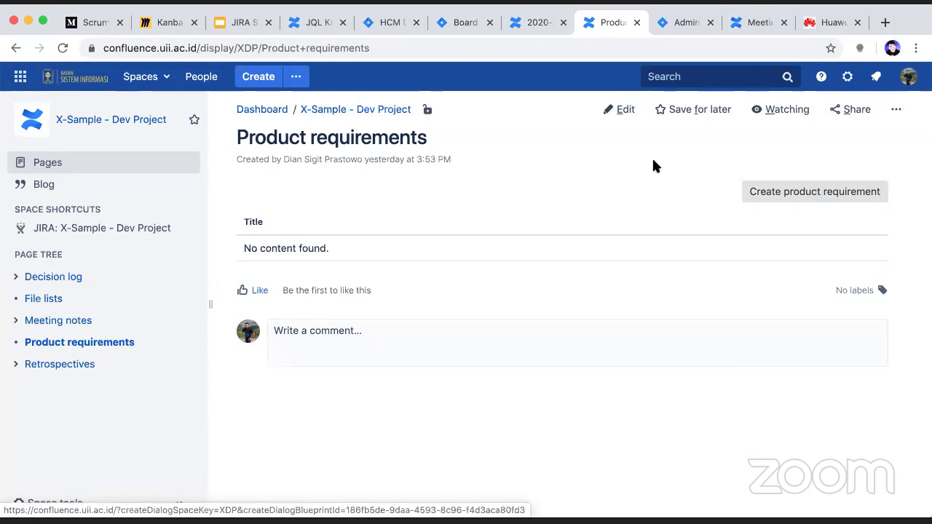
{"action": "left_click", "coordinate": [78, 277]}
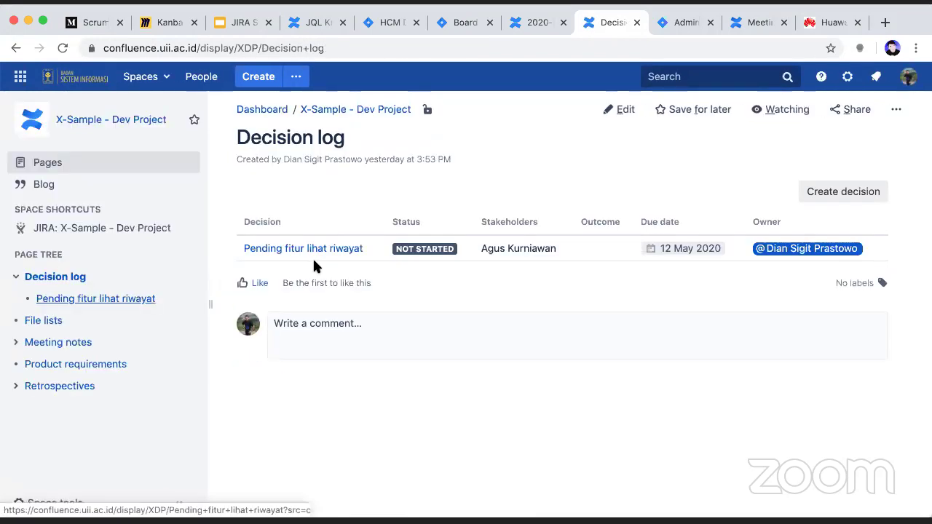
{"action": "left_click", "coordinate": [323, 250]}
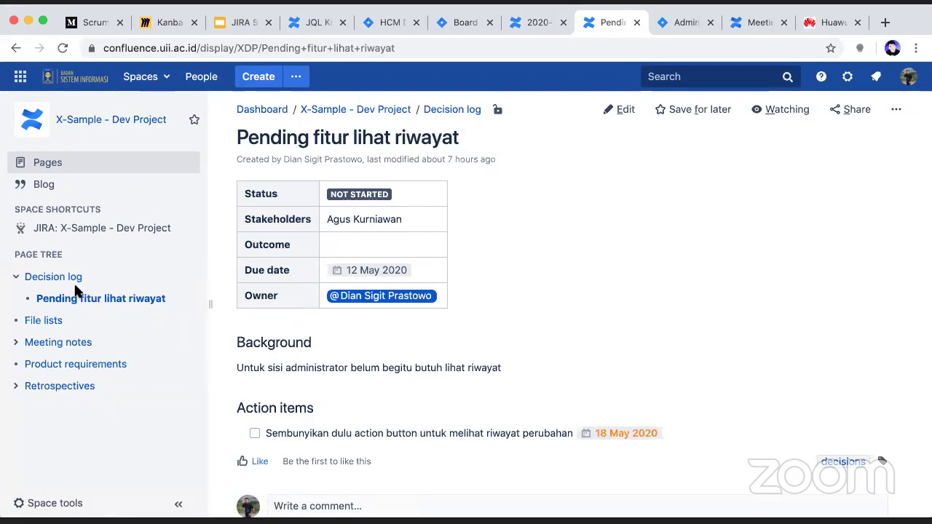
On the Meeting notes page, create a Jira Story in X-Sample - Dev Project from the task "Migrasi data diri mahasiswa dari database lama".
{"action": "left_click", "coordinate": [70, 348]}
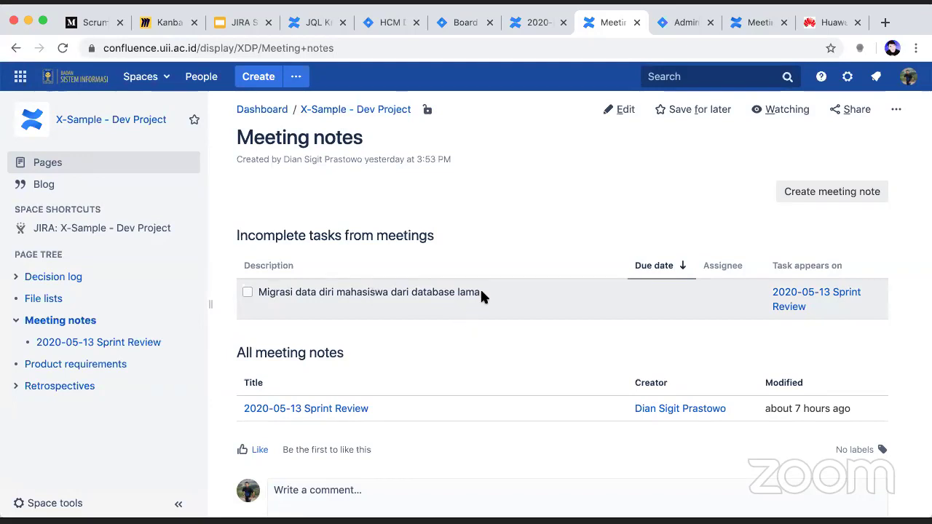
{"action": "left_click_drag", "start_coordinate": [480, 289], "coordinate": [255, 291]}
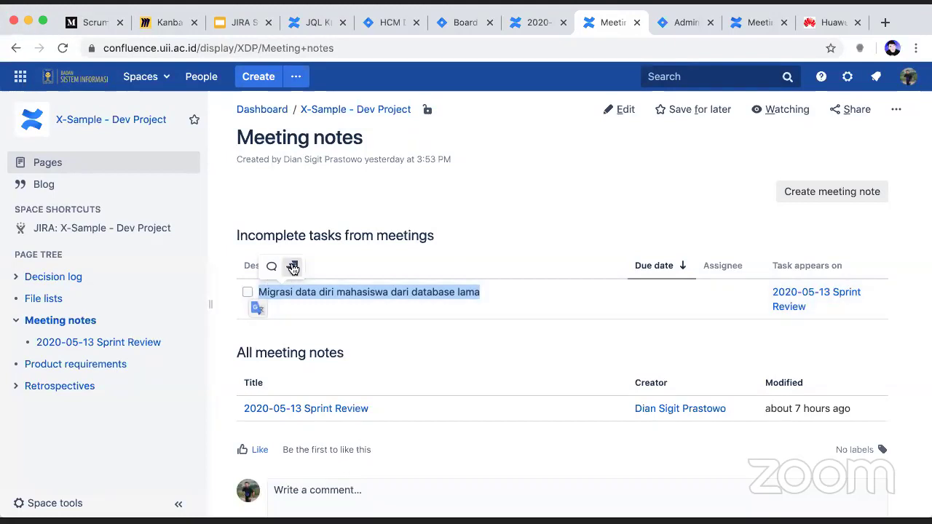
{"action": "left_click", "coordinate": [292, 267]}
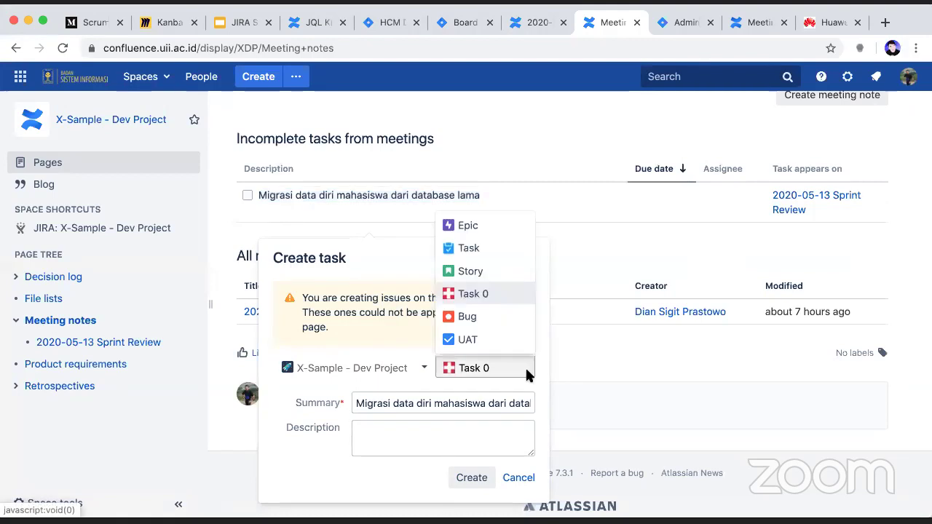
{"action": "left_click", "coordinate": [526, 372]}
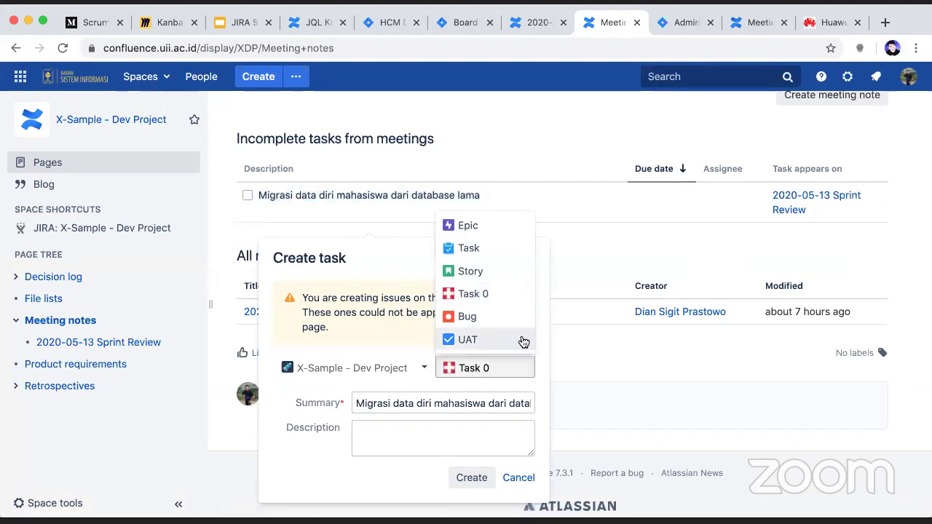
{"action": "left_click", "coordinate": [500, 271]}
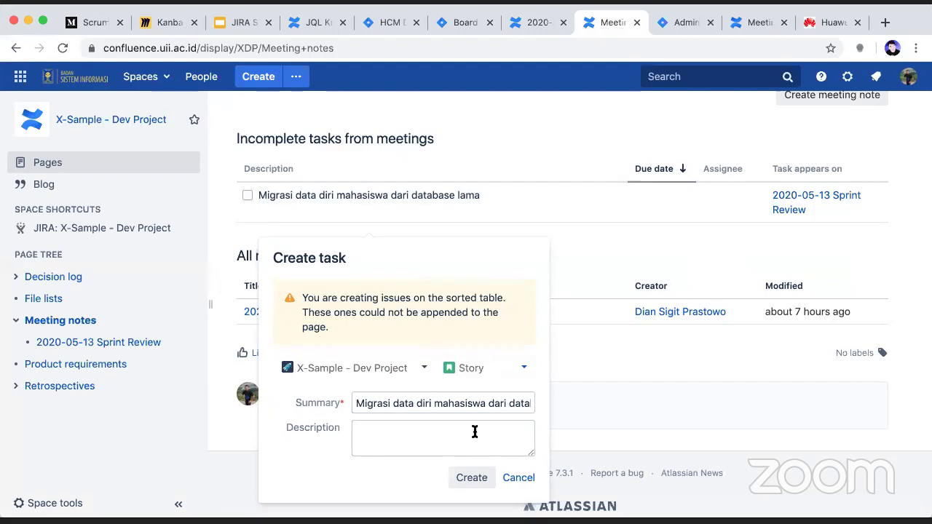
{"action": "left_click", "coordinate": [468, 479]}
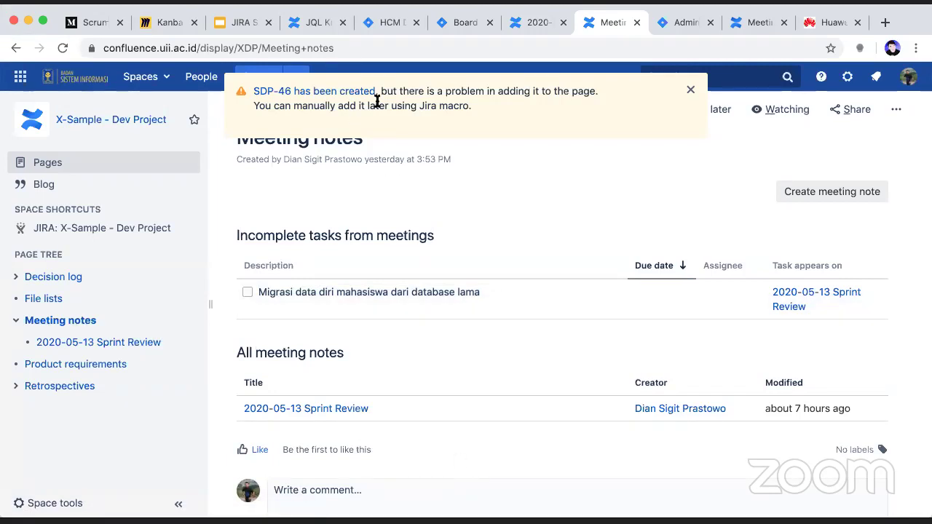
{"action": "left_click", "coordinate": [692, 92]}
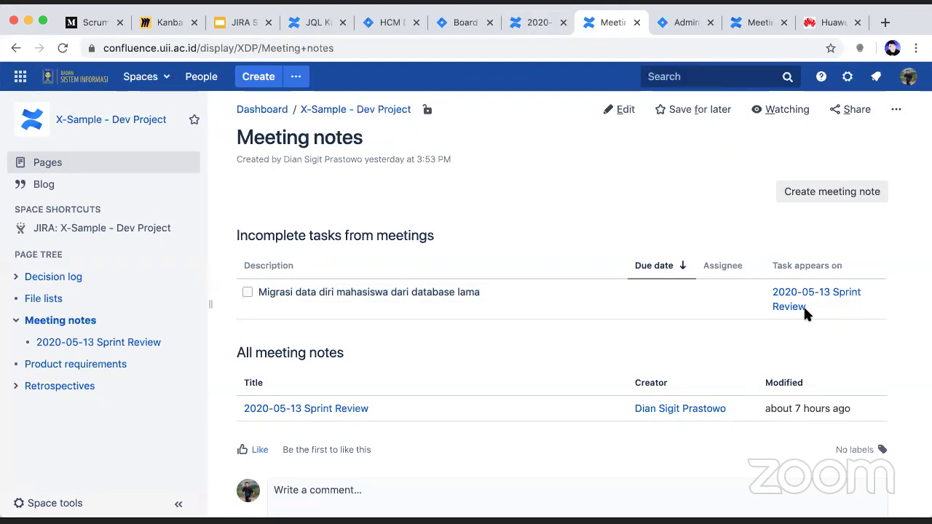
Return to Jira and check the board's backlog for the new data migration story and the other remaining issues.
{"action": "left_click", "coordinate": [519, 23]}
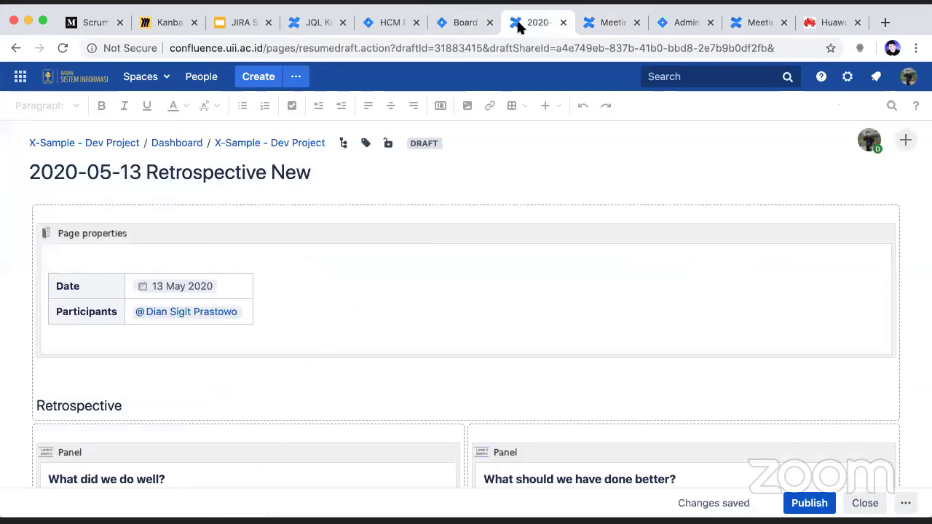
{"action": "left_click", "coordinate": [458, 26]}
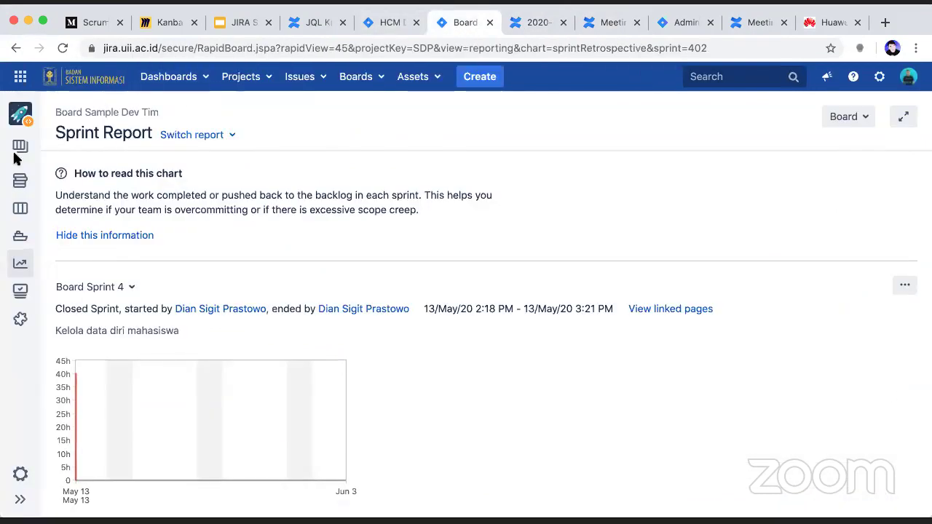
{"action": "left_click", "coordinate": [20, 179]}
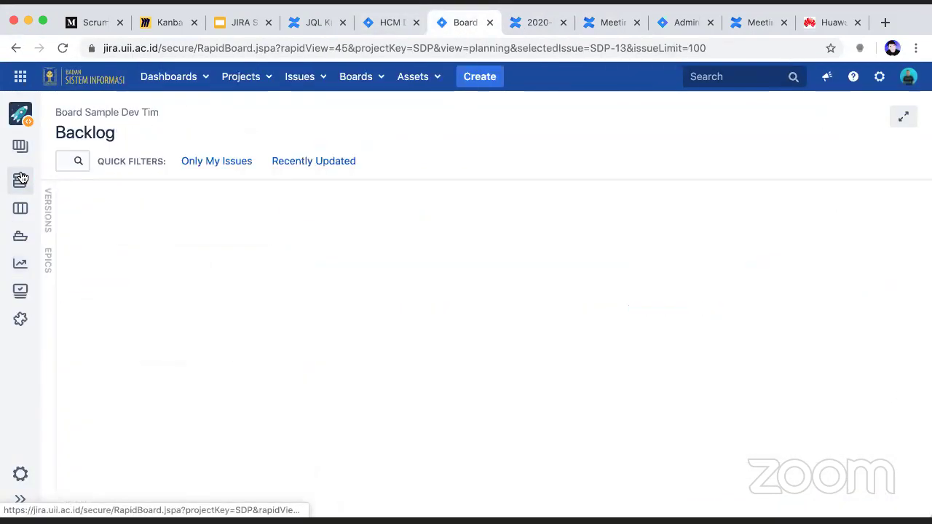
{"action": "scroll", "coordinate": [169, 255], "scroll_direction": "down", "scroll_amount": 4}
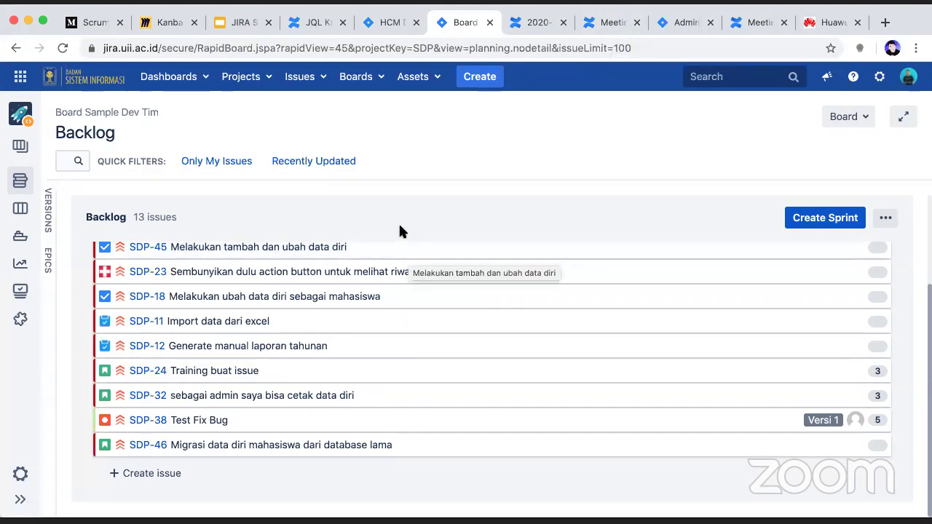
{"action": "scroll", "coordinate": [400, 231], "scroll_direction": "up", "scroll_amount": 1}
{"action": "scroll", "coordinate": [399, 231], "scroll_direction": "up", "scroll_amount": 3}
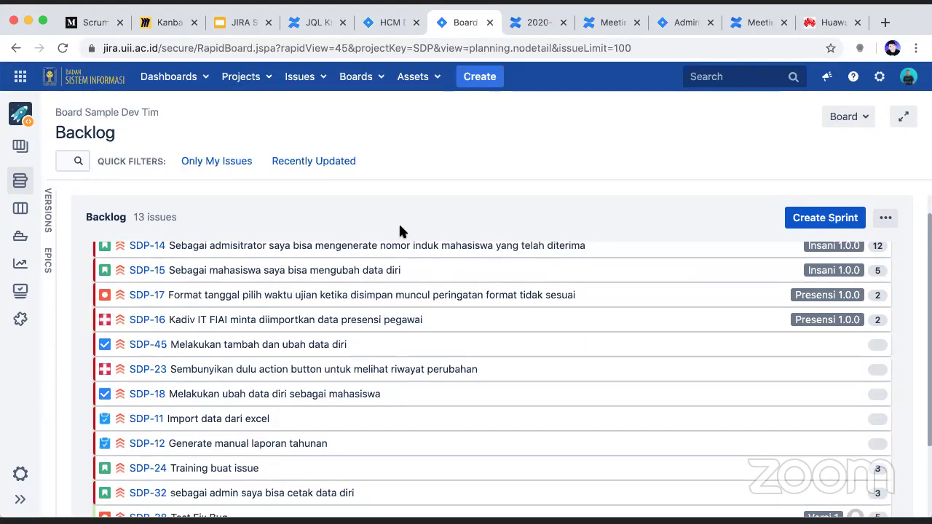
{"action": "scroll", "coordinate": [399, 231], "scroll_direction": "up", "scroll_amount": 1}
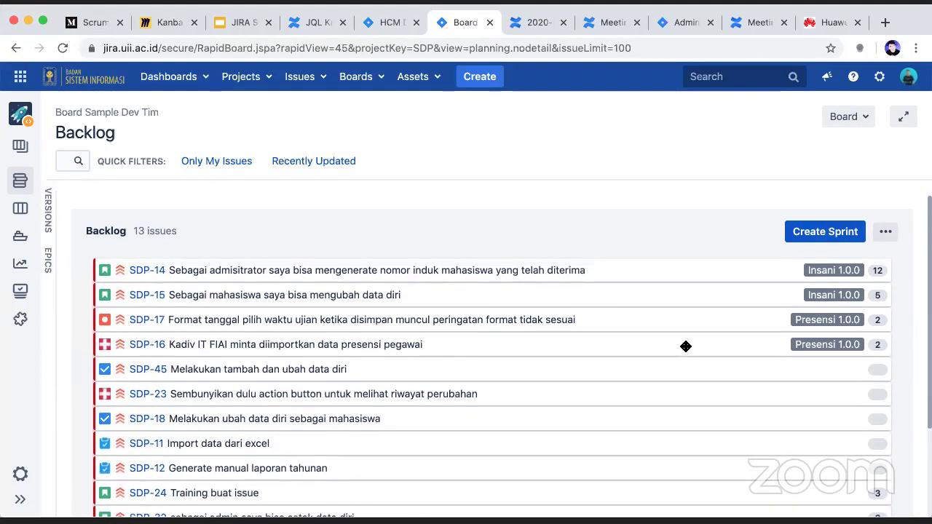